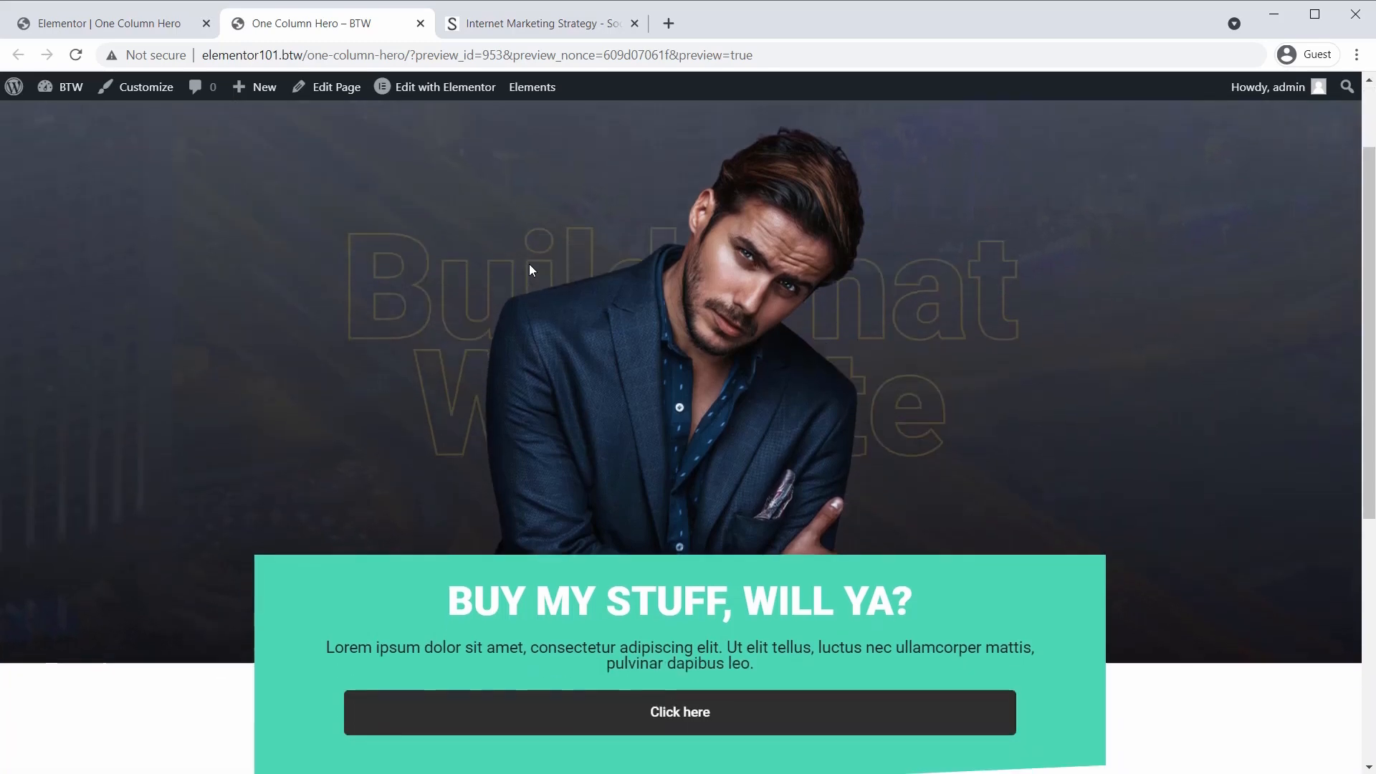
pyautogui.scroll(3, 530, 270)
pyautogui.scroll(2, 531, 270)
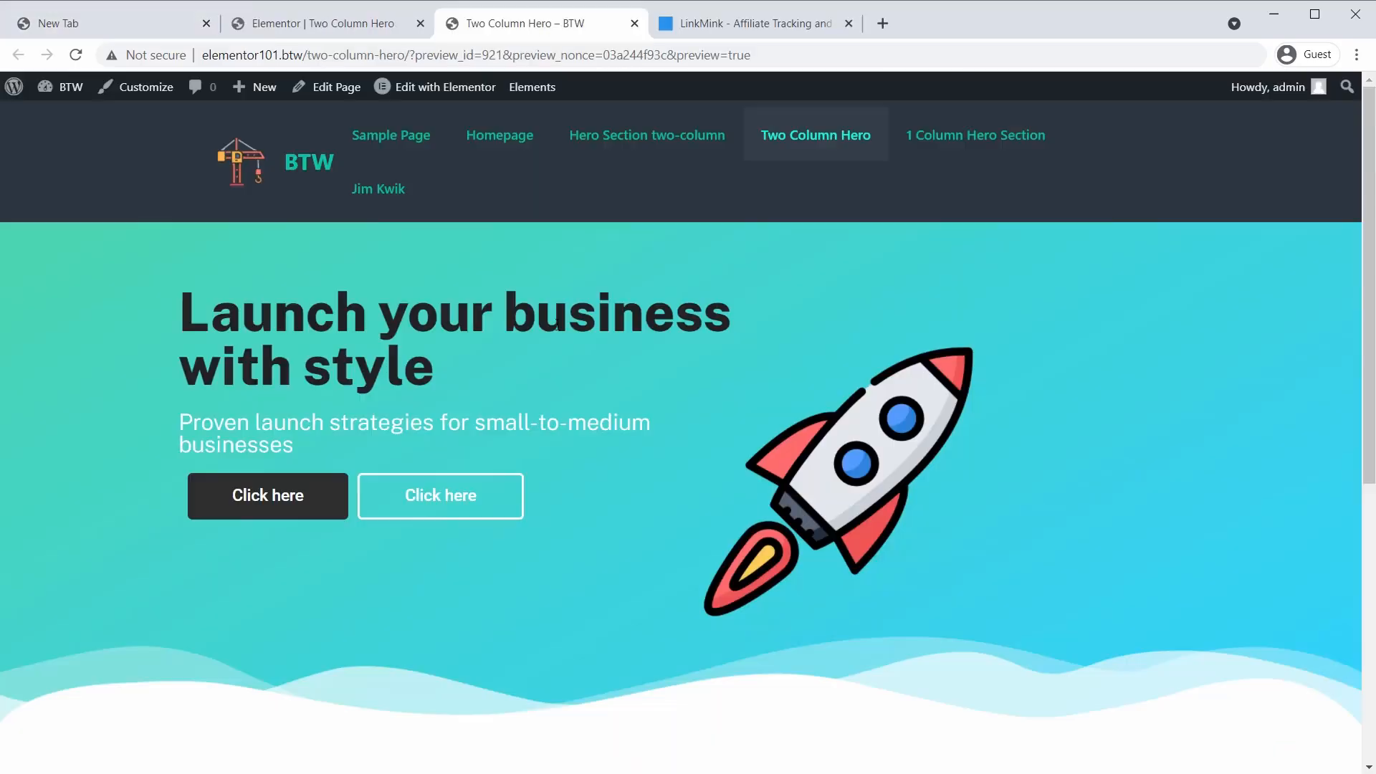
pyautogui.scroll(-5, 547, 328)
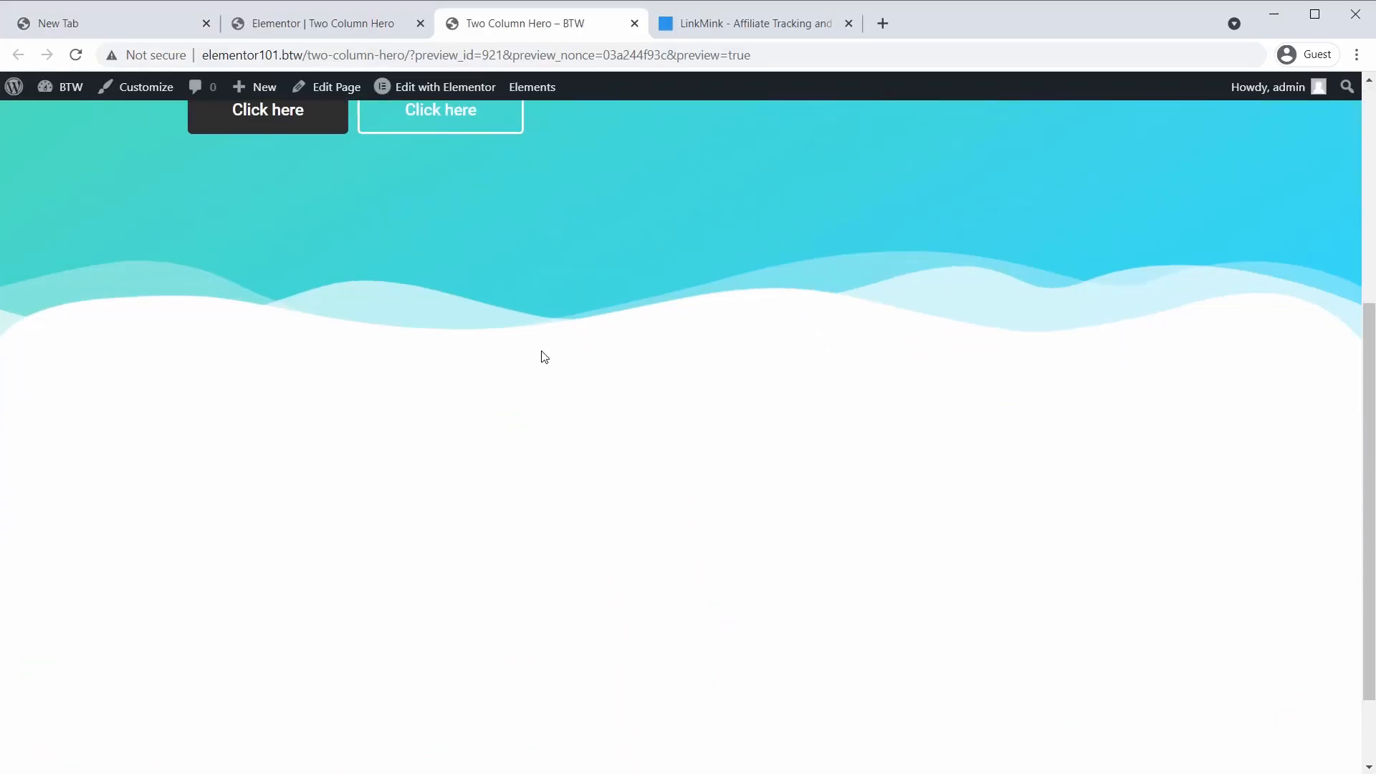
pyautogui.scroll(4, 540, 356)
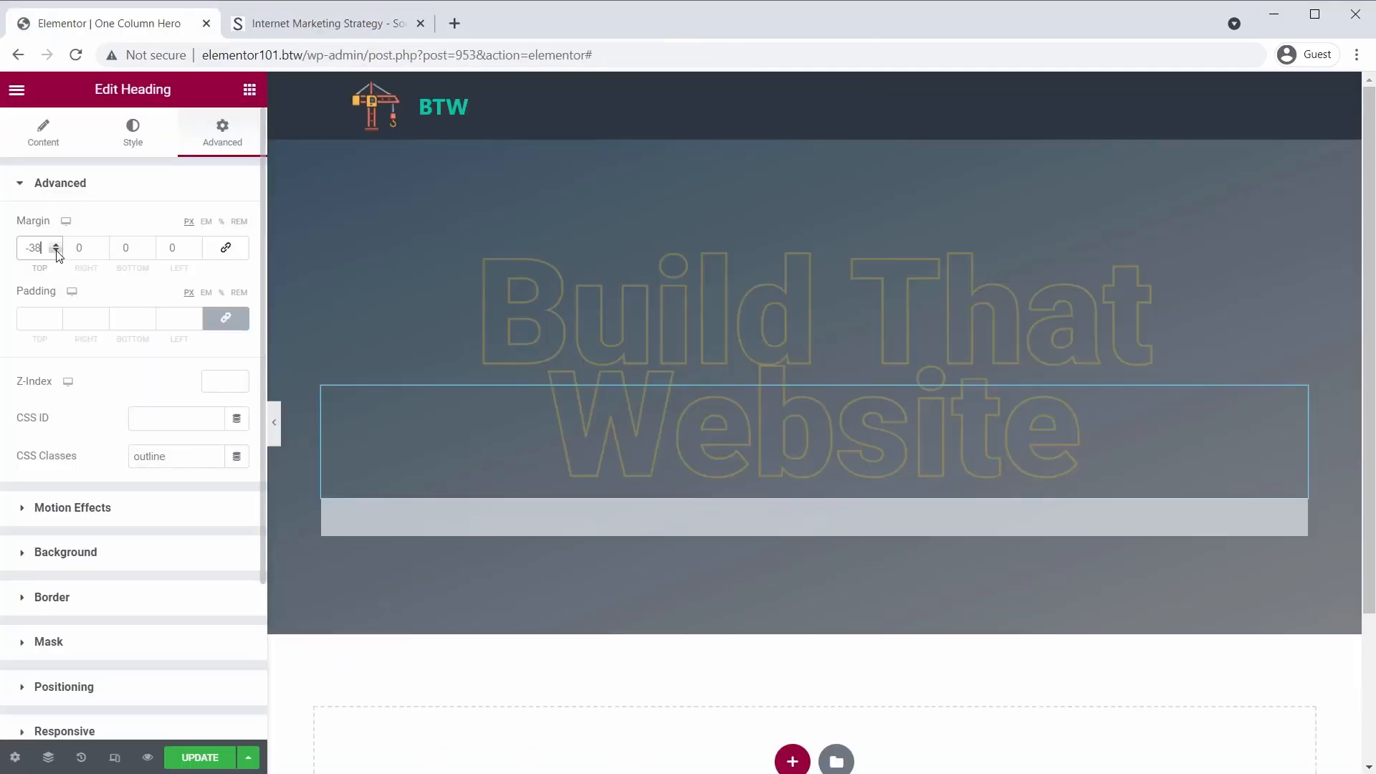
pyautogui.moveTo(57, 251); pyautogui.dragTo(56, 252)
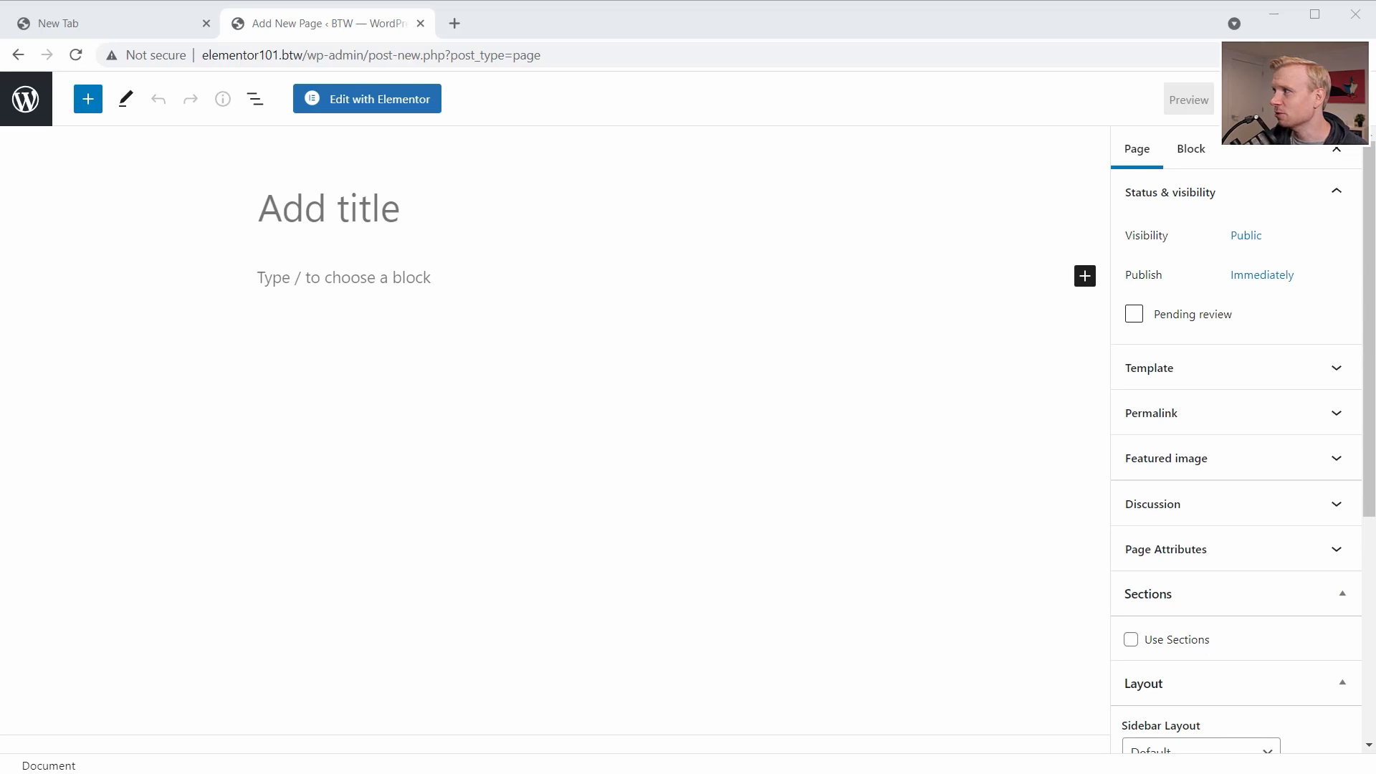
# - Bring the LinkMink reference page into the browser window, then open the new WordPress page in the Elementor editor
pyautogui.moveTo(1375, 30); pyautogui.dragTo(529, 26)
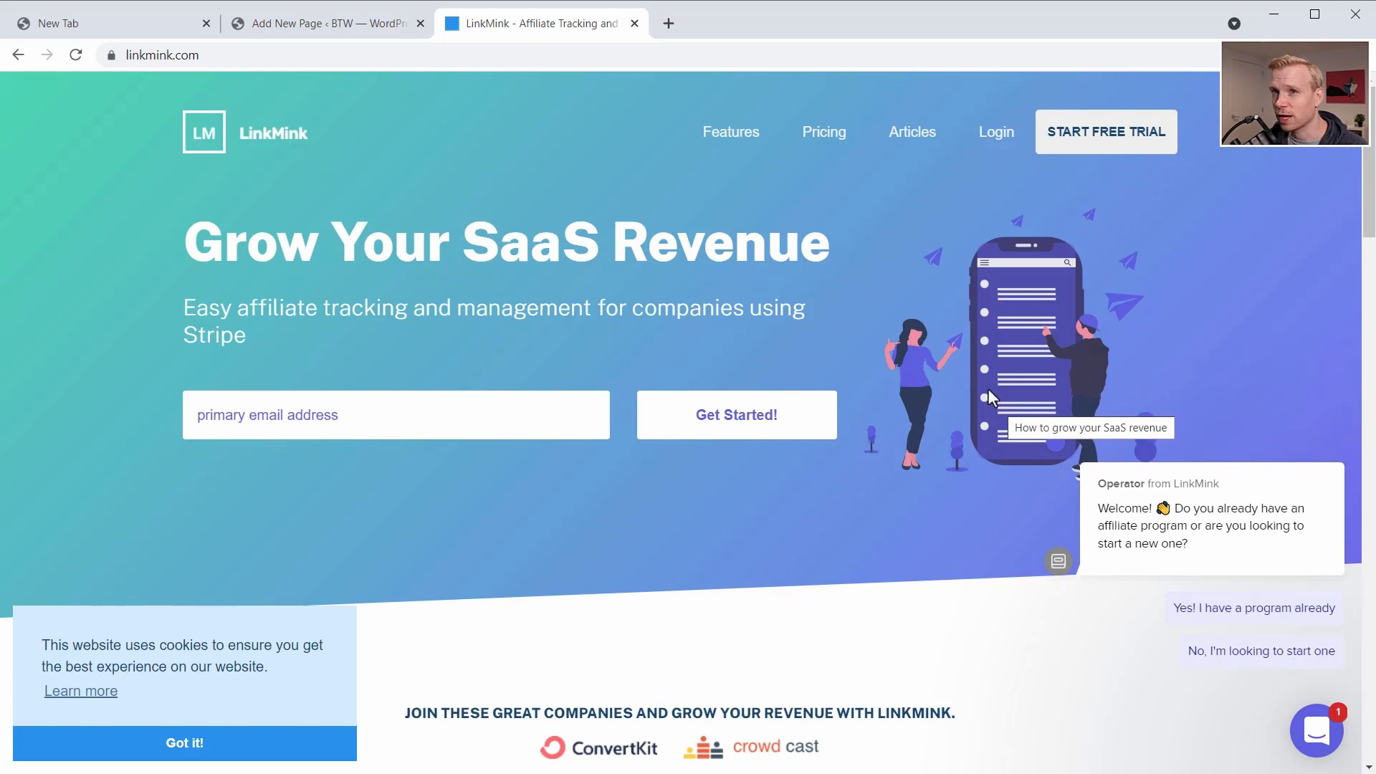
pyautogui.click(338, 26)
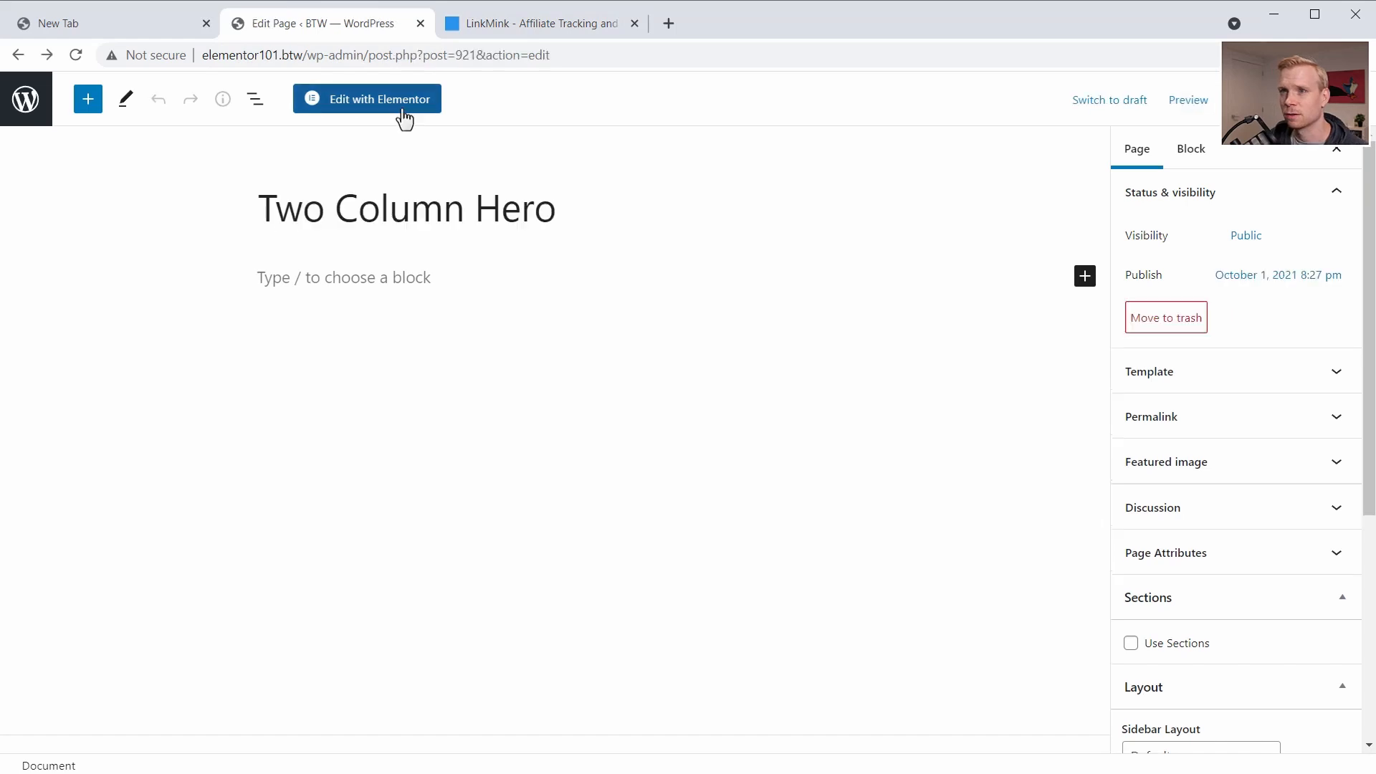
pyautogui.click(399, 109)
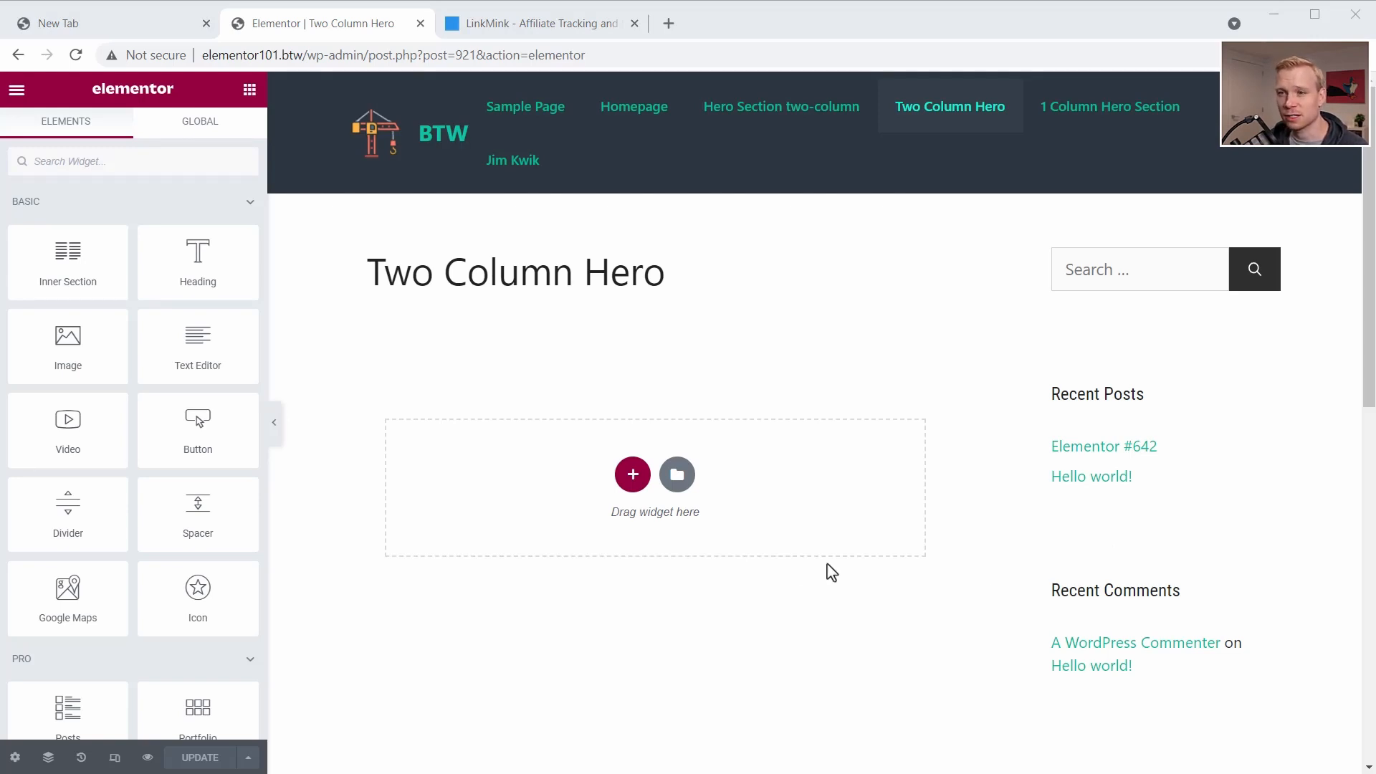
# - Set the page layout to Elementor Full Width and update the page
pyautogui.click(15, 758)
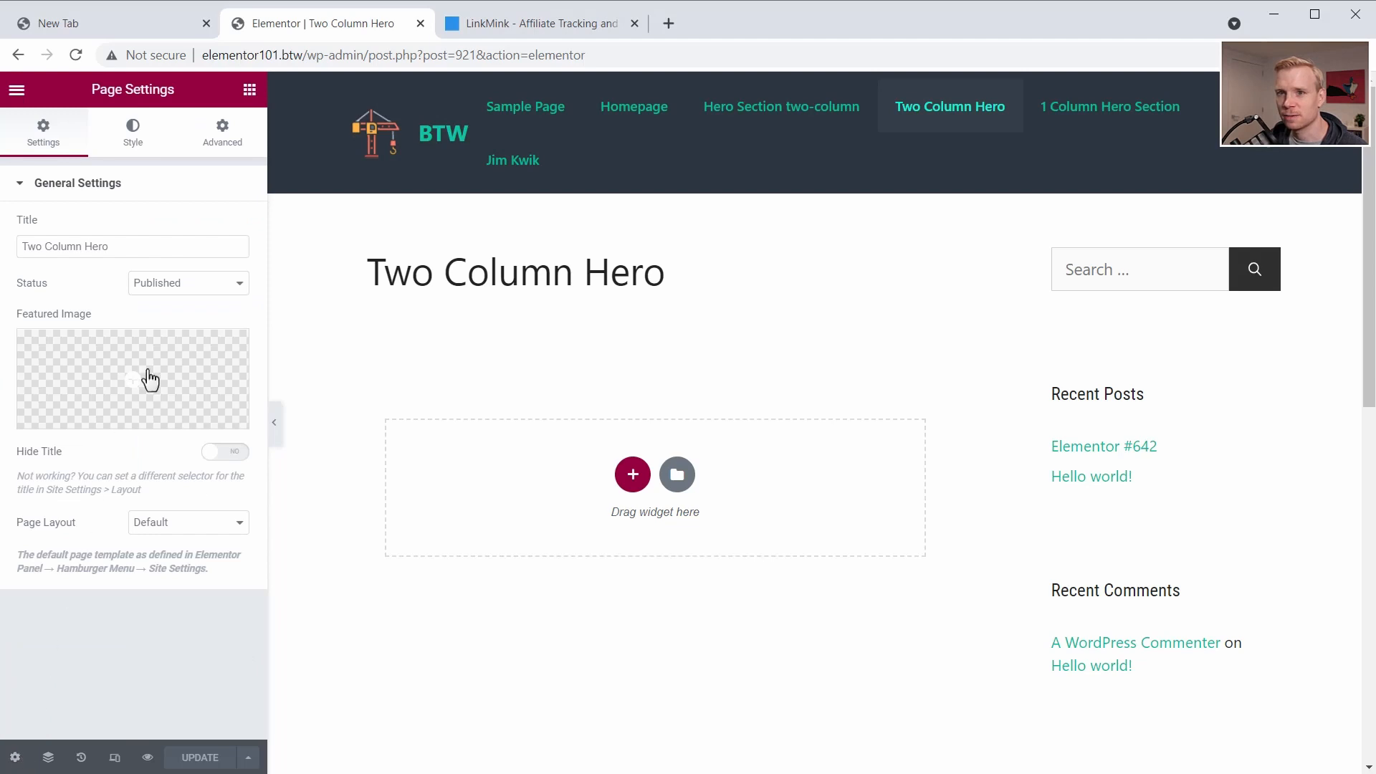
pyautogui.click(158, 531)
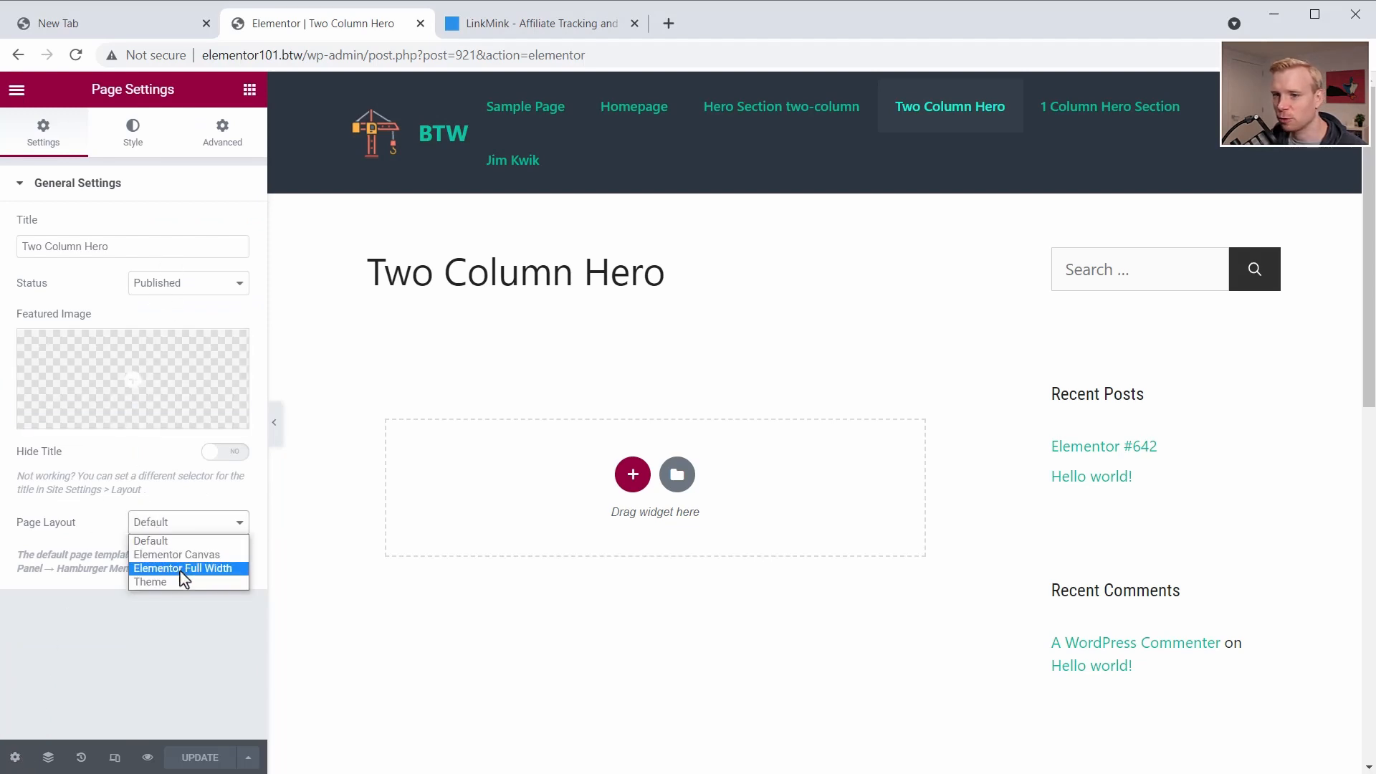
pyautogui.click(183, 568)
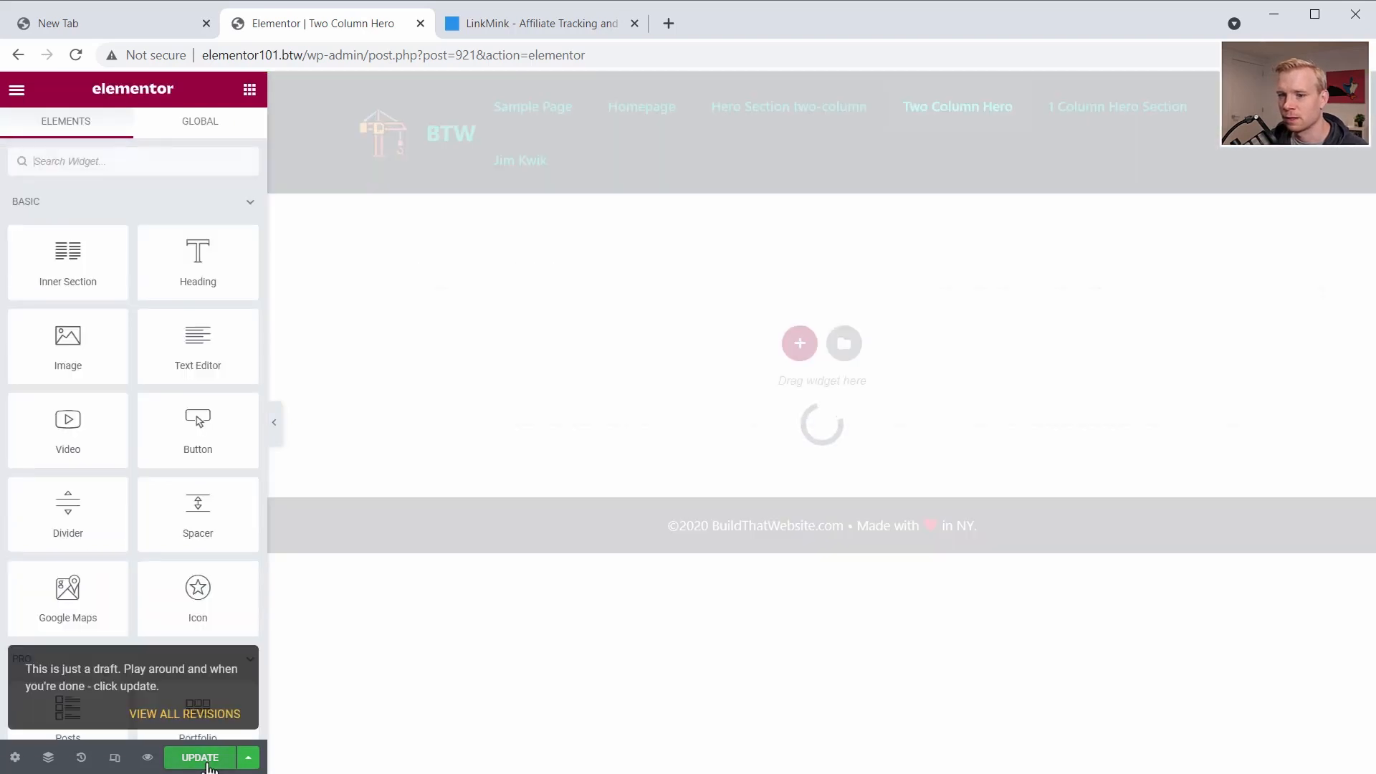
pyautogui.click(207, 764)
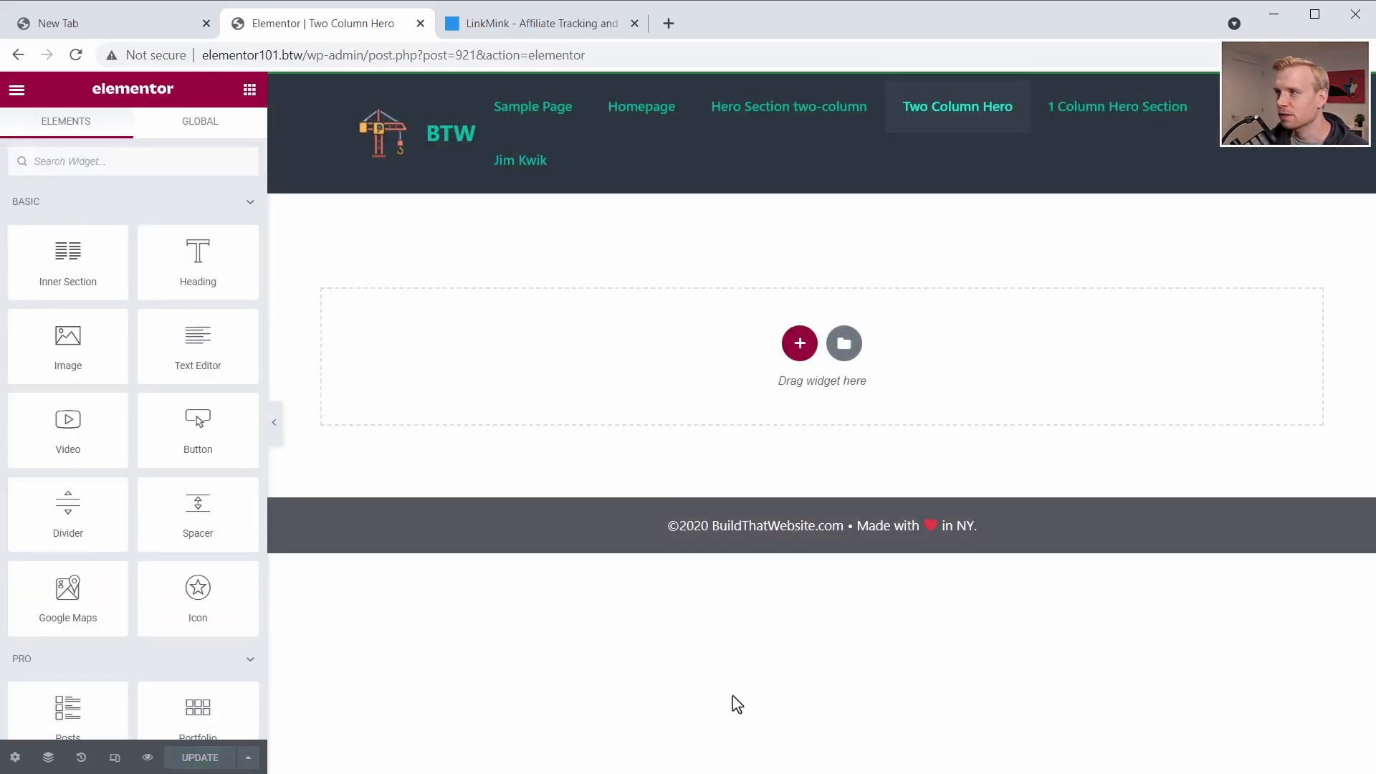
# - Add a two-column section and widen its first column to about three fifths of the width
pyautogui.click(800, 345)
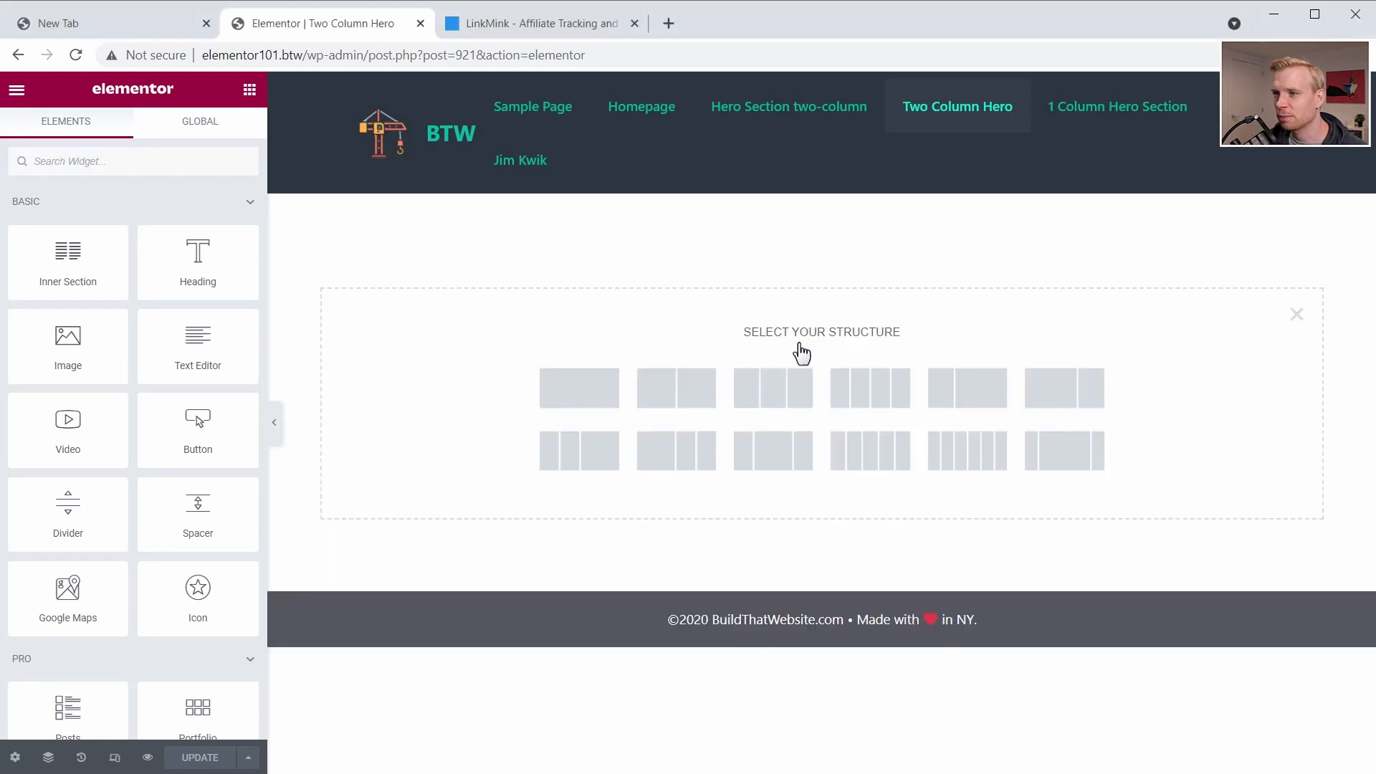
pyautogui.click(690, 392)
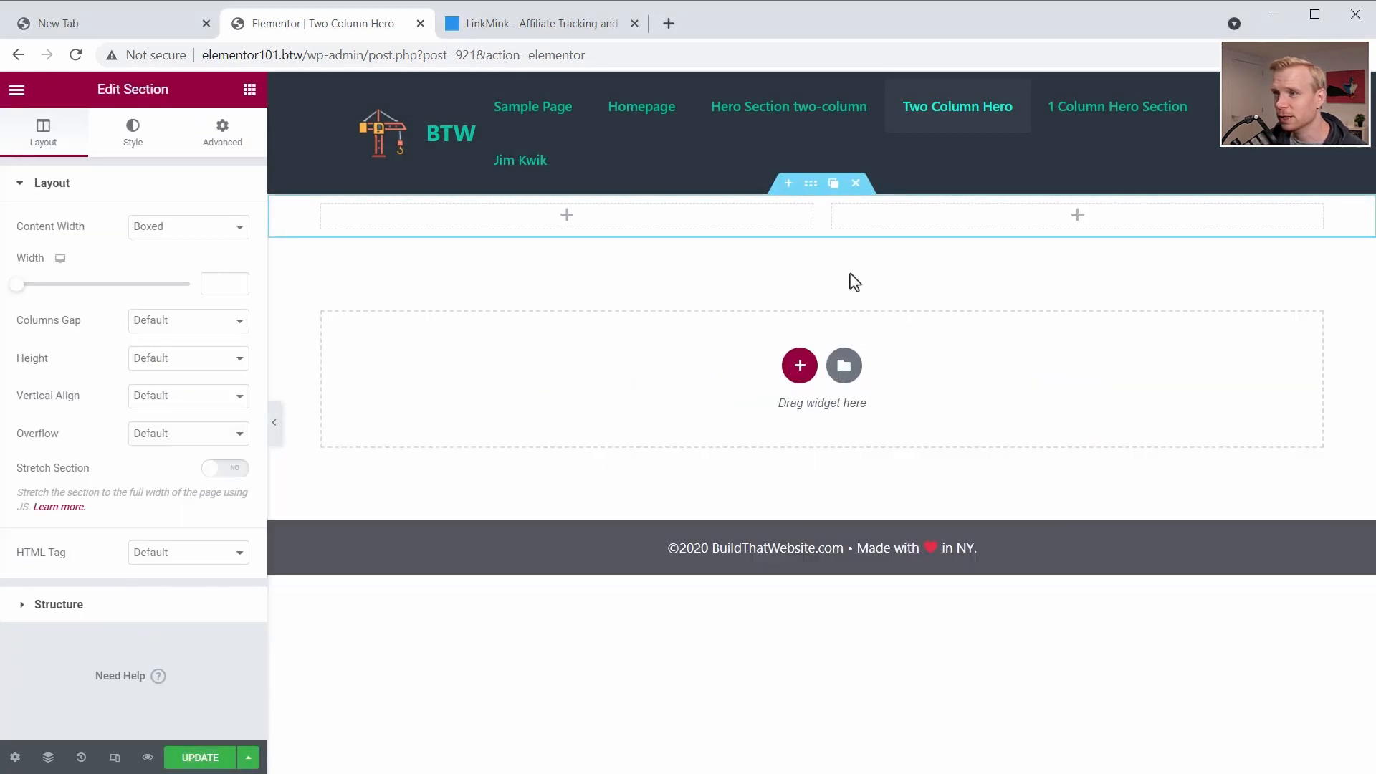
pyautogui.moveTo(823, 215); pyautogui.dragTo(924, 228)
# - Give the section a linear gradient background from teal green to #32D4FF at an angle of 220
pyautogui.click(136, 137)
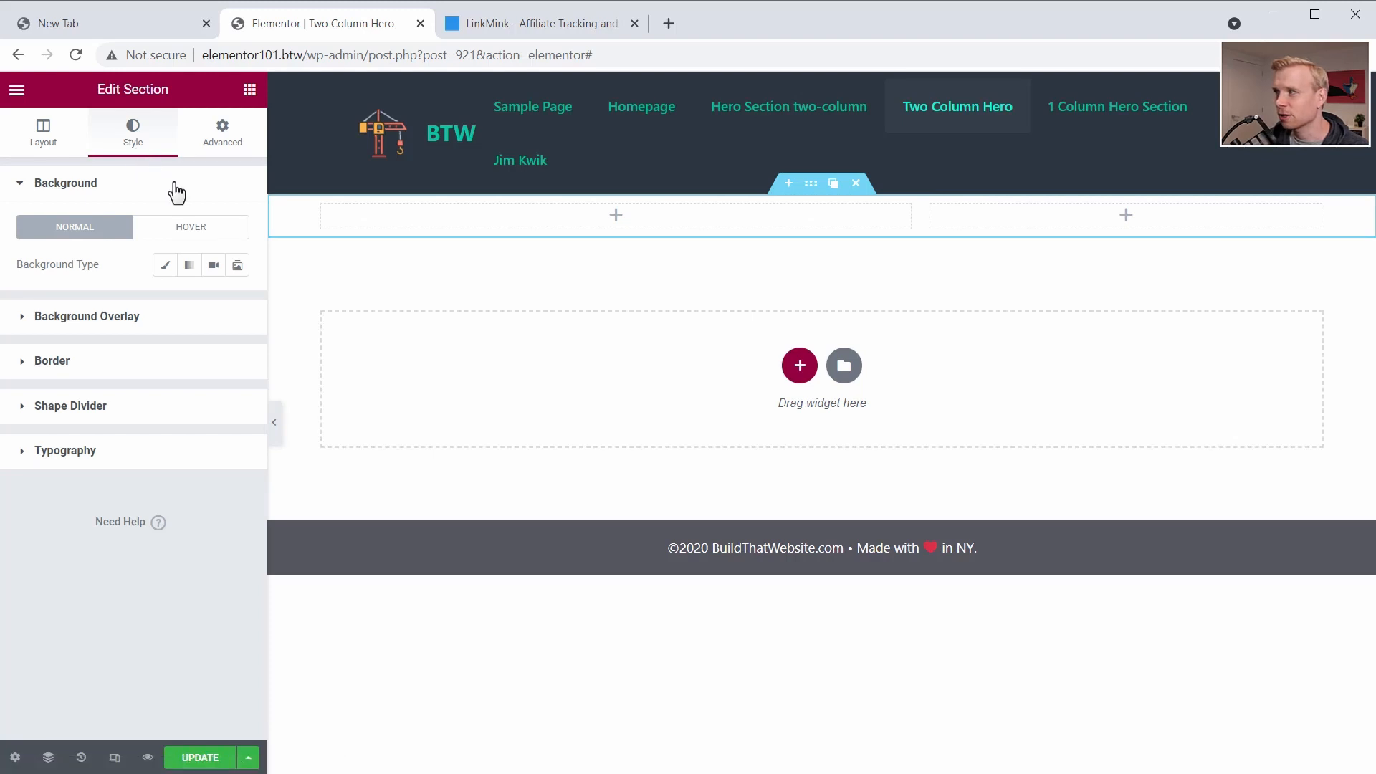
pyautogui.click(192, 274)
pyautogui.click(233, 304)
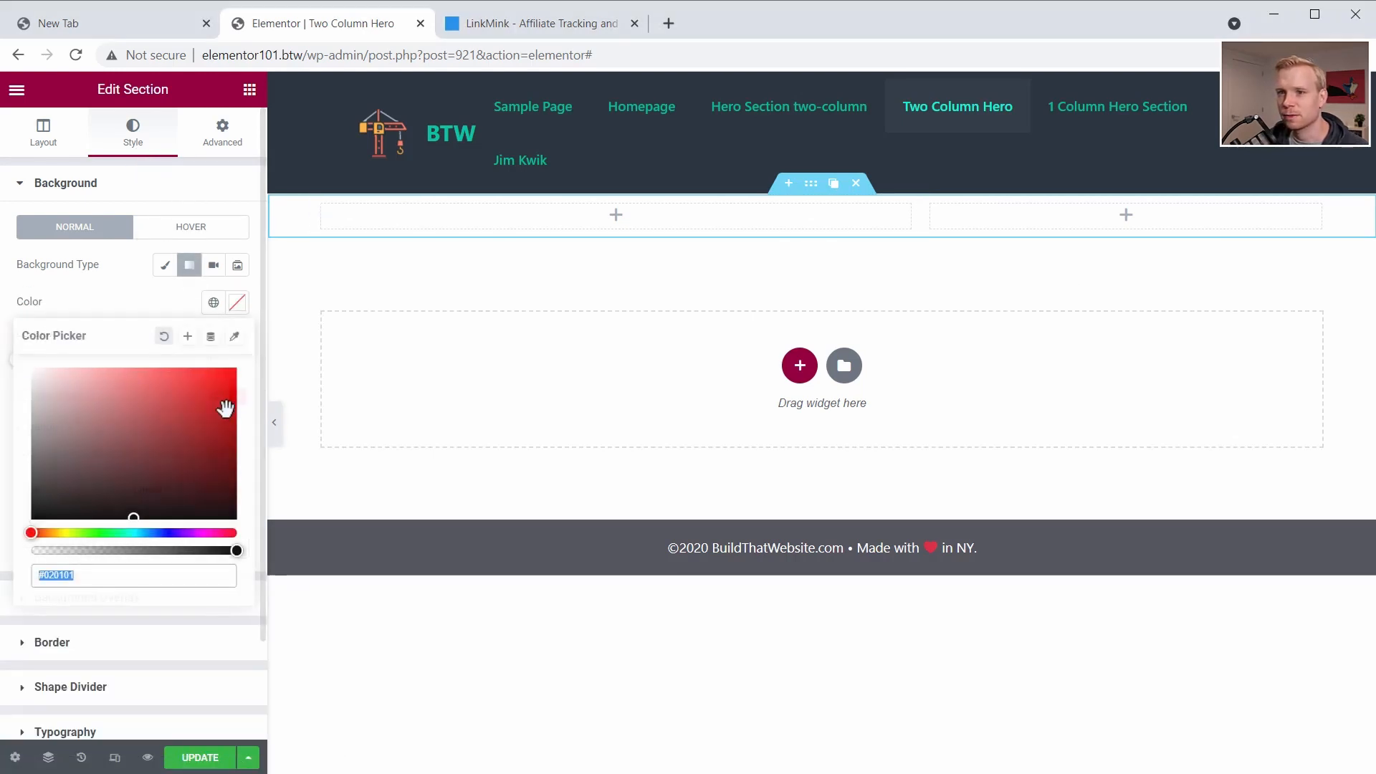
pyautogui.write('#4DD6B2')
pyautogui.click(233, 303)
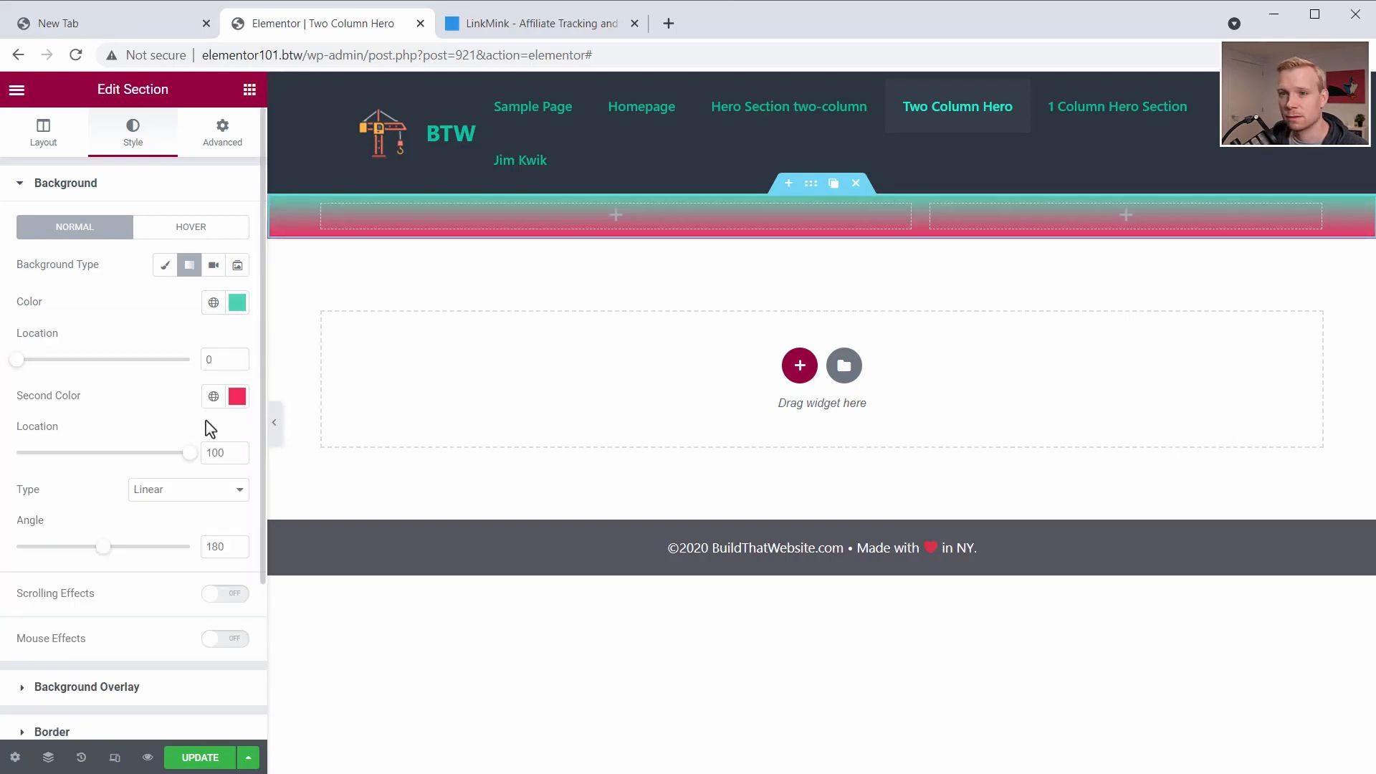
pyautogui.click(235, 404)
pyautogui.write('#32D4FF')
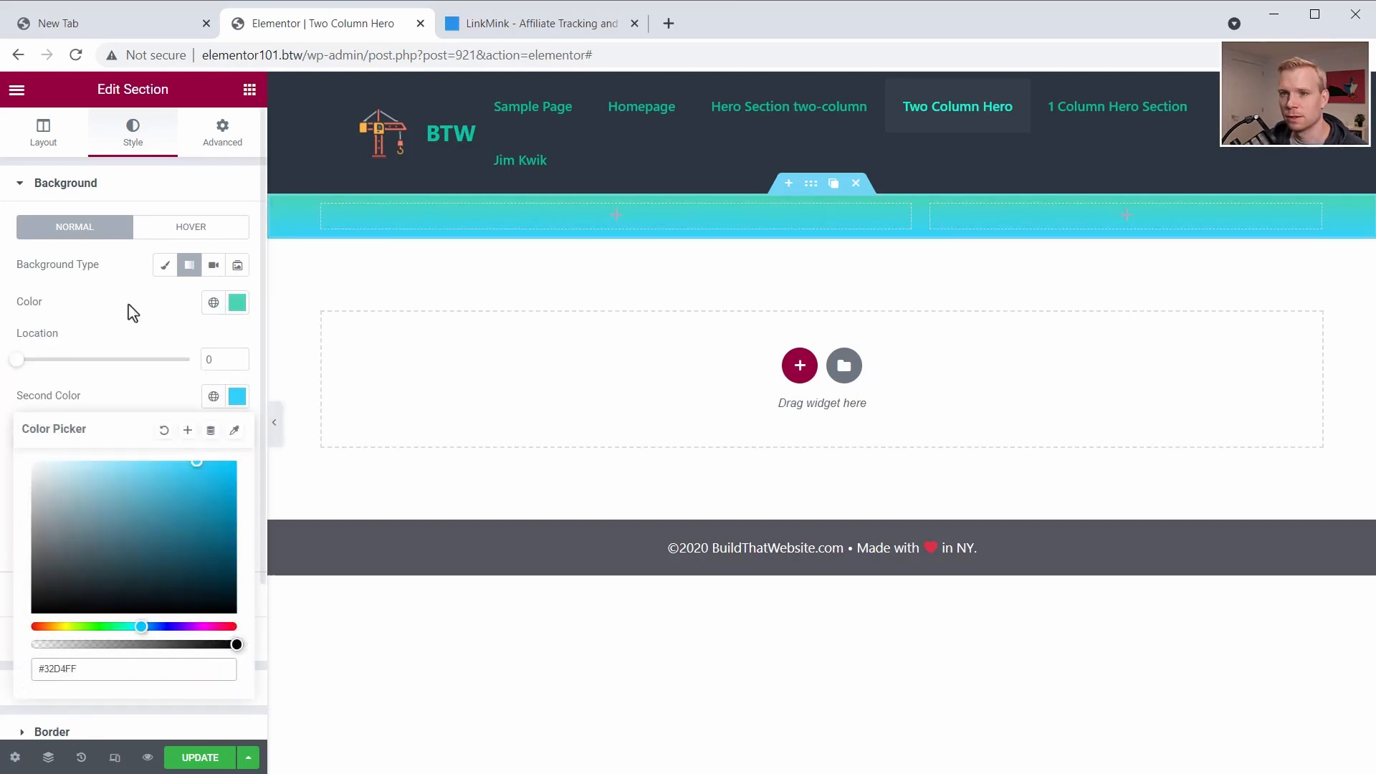
pyautogui.click(81, 338)
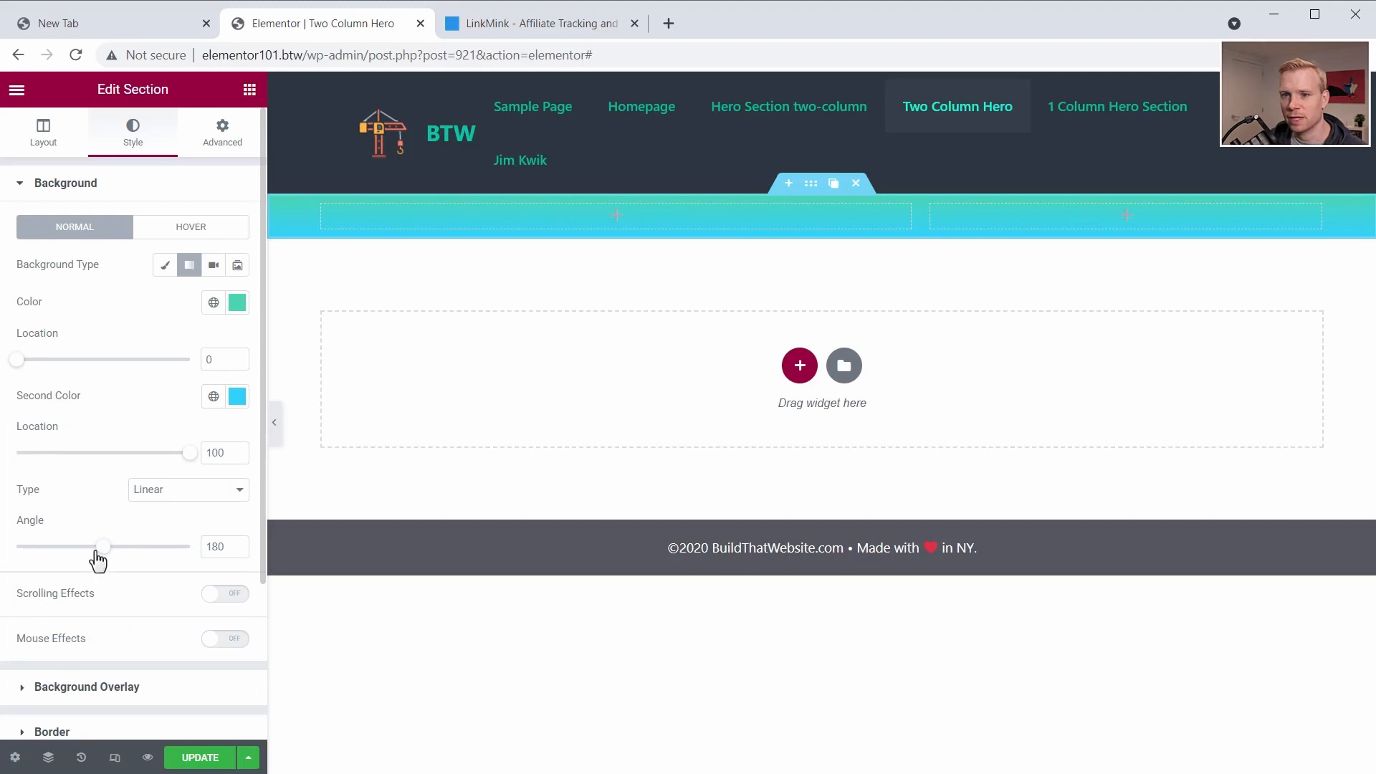
pyautogui.moveTo(98, 563); pyautogui.dragTo(112, 557)
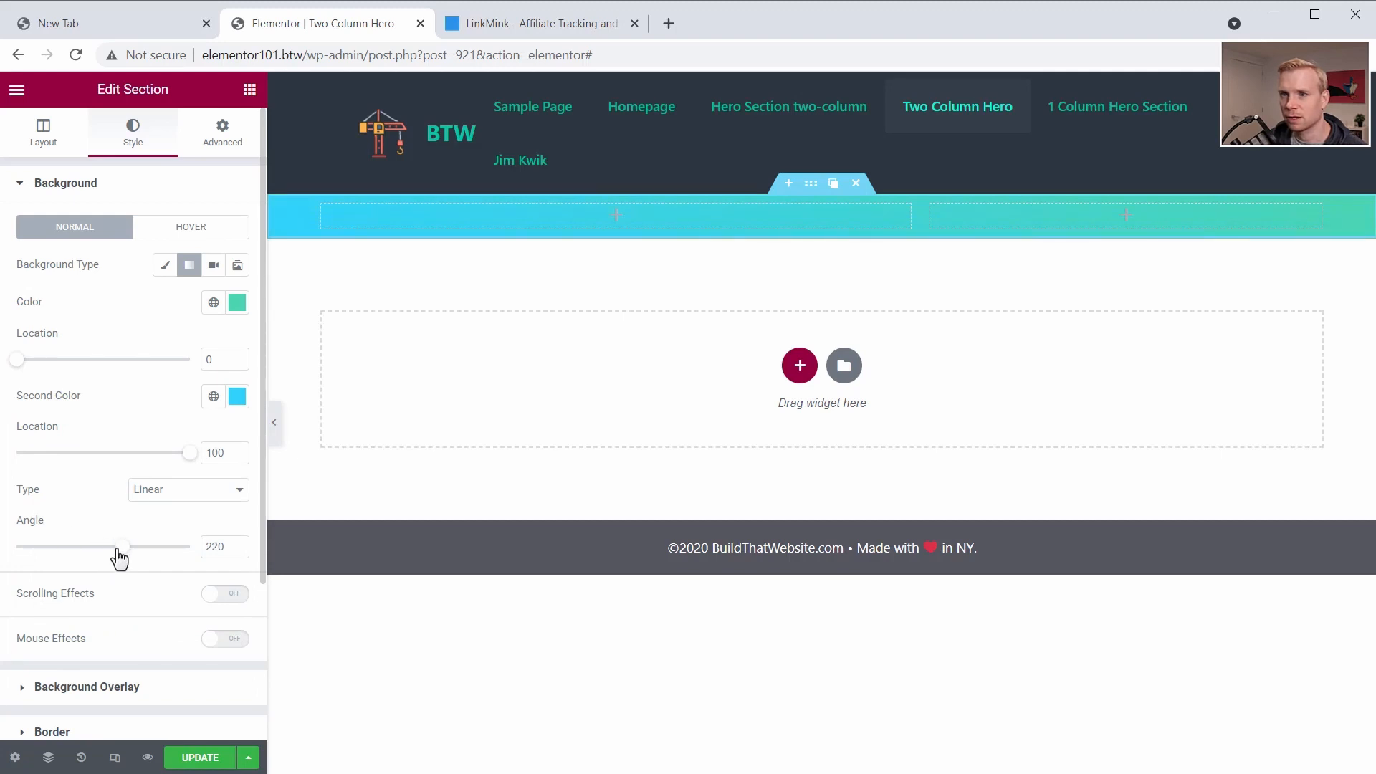
# - Set the section's padding to 60 px on all sides and its gradient angle to 150
pyautogui.click(217, 131)
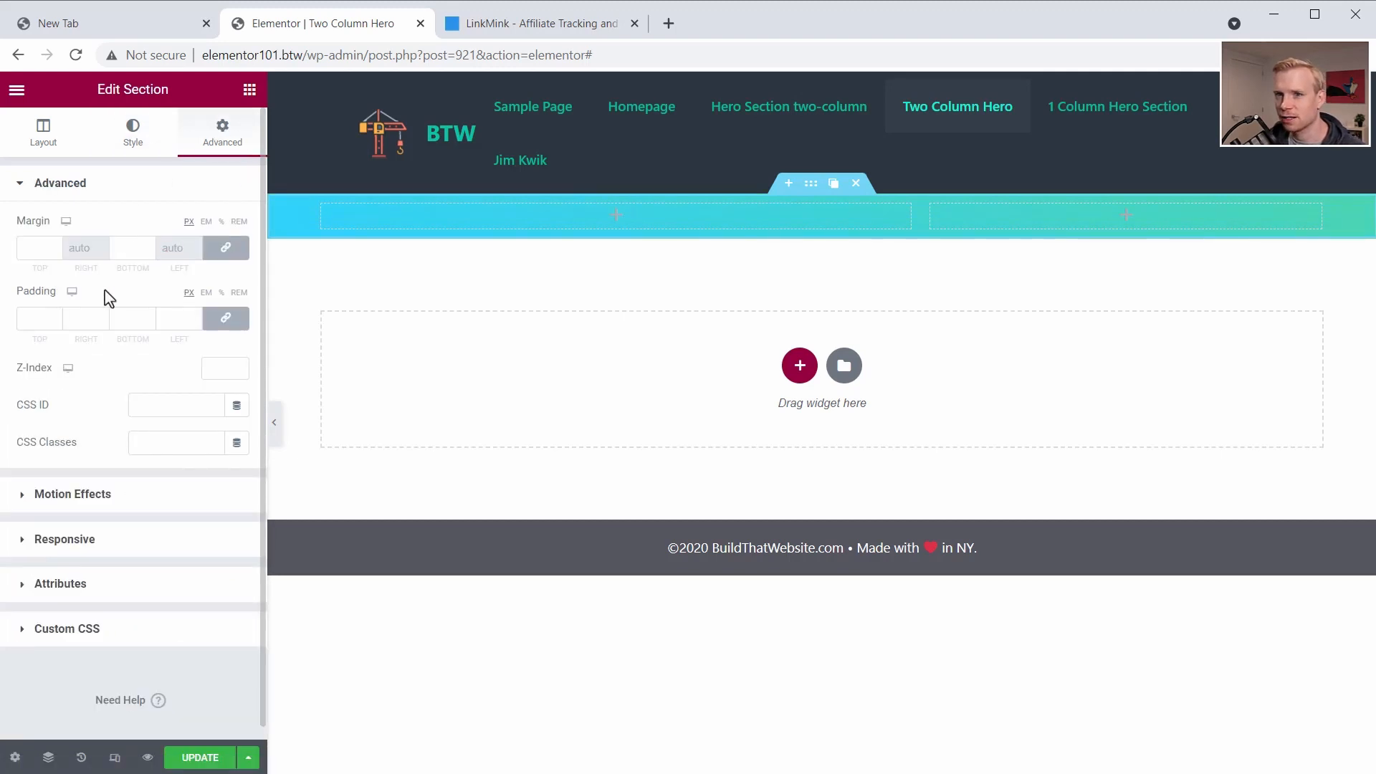
pyautogui.click(38, 320)
pyautogui.write('60')
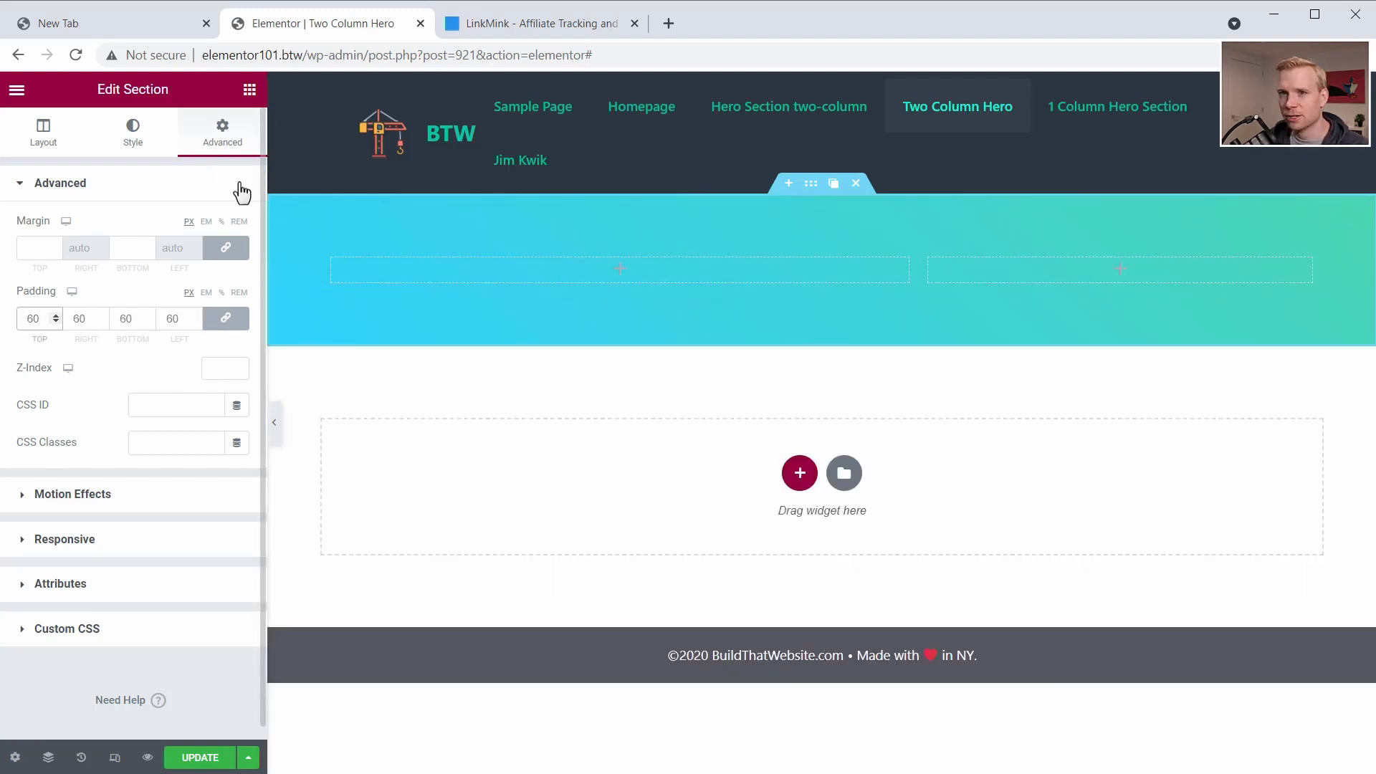
pyautogui.click(132, 146)
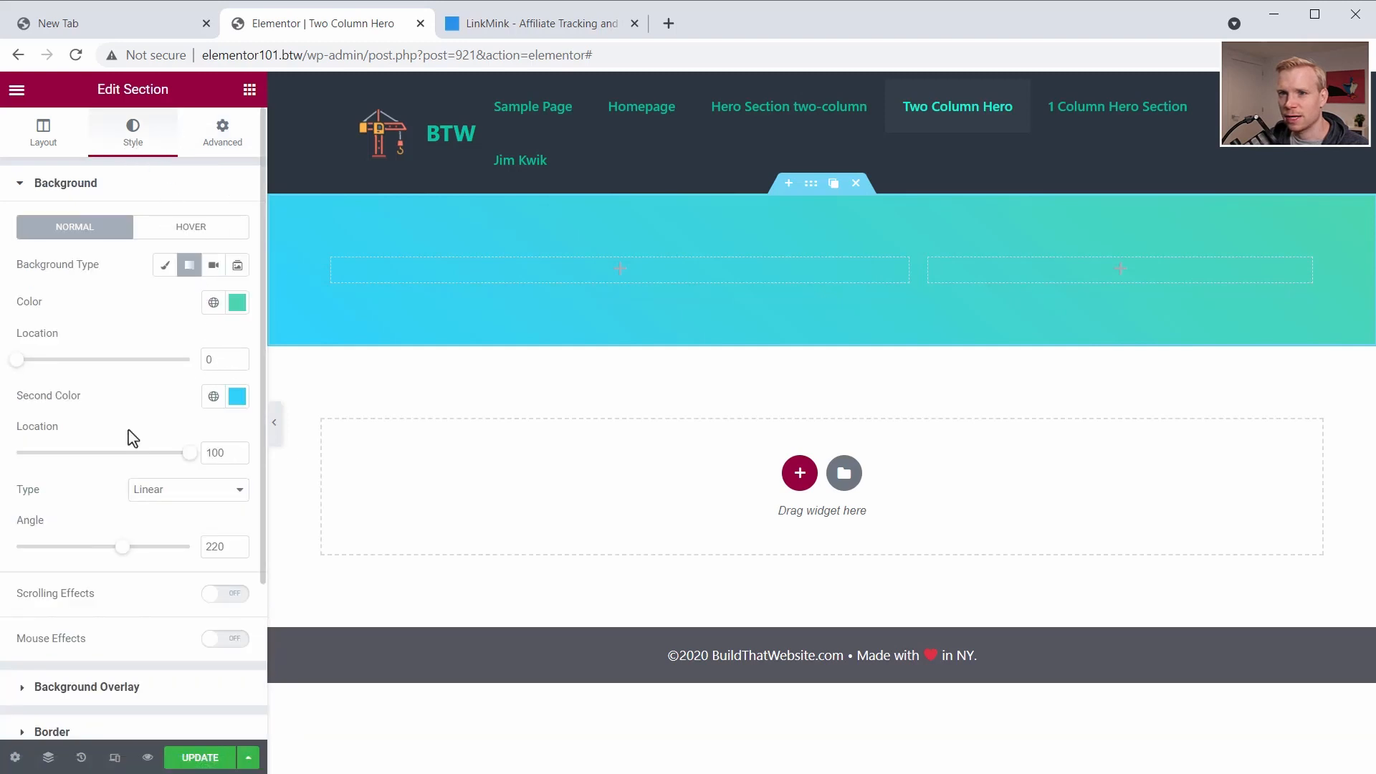
pyautogui.moveTo(129, 558); pyautogui.dragTo(87, 548)
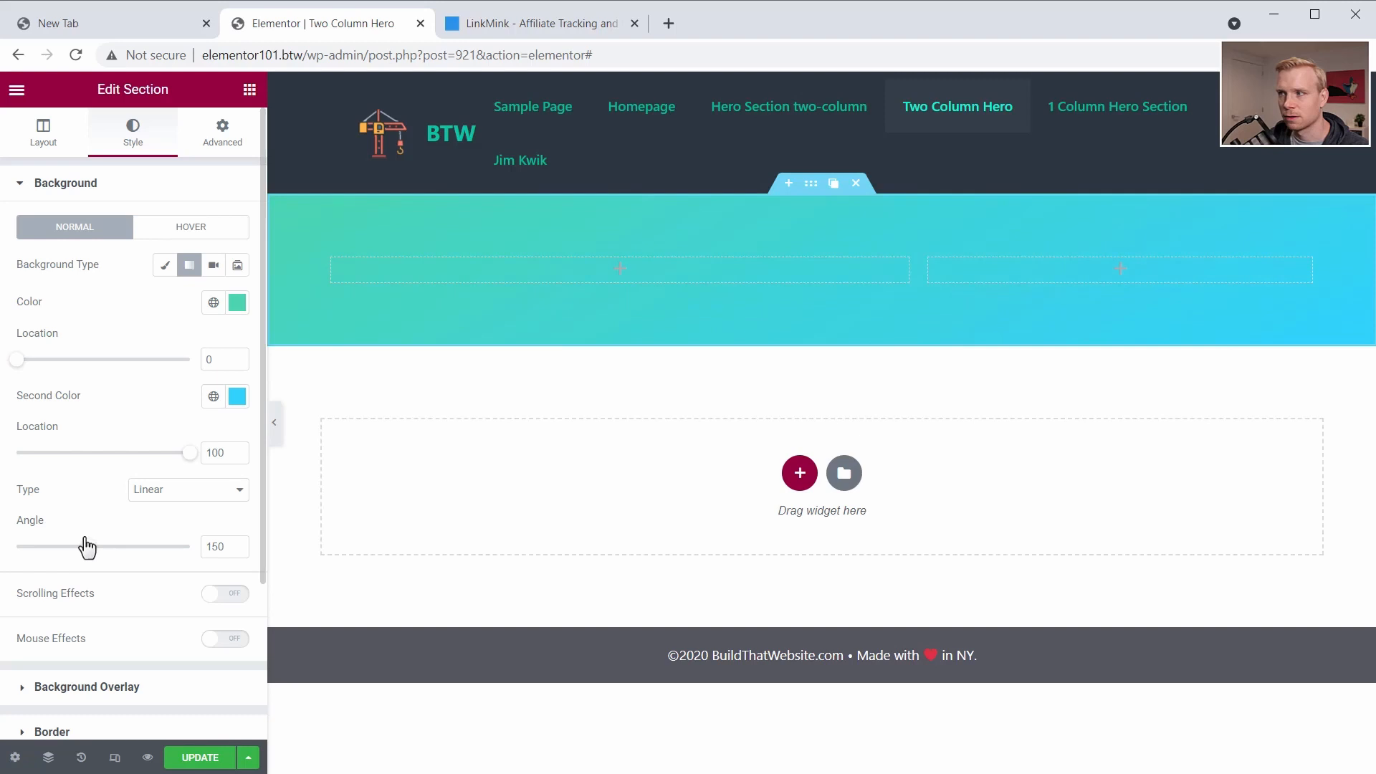
# - Add a Heading widget to the wider column with the title "Launch your business with style"
pyautogui.click(250, 89)
pyautogui.moveTo(201, 247); pyautogui.dragTo(560, 283)
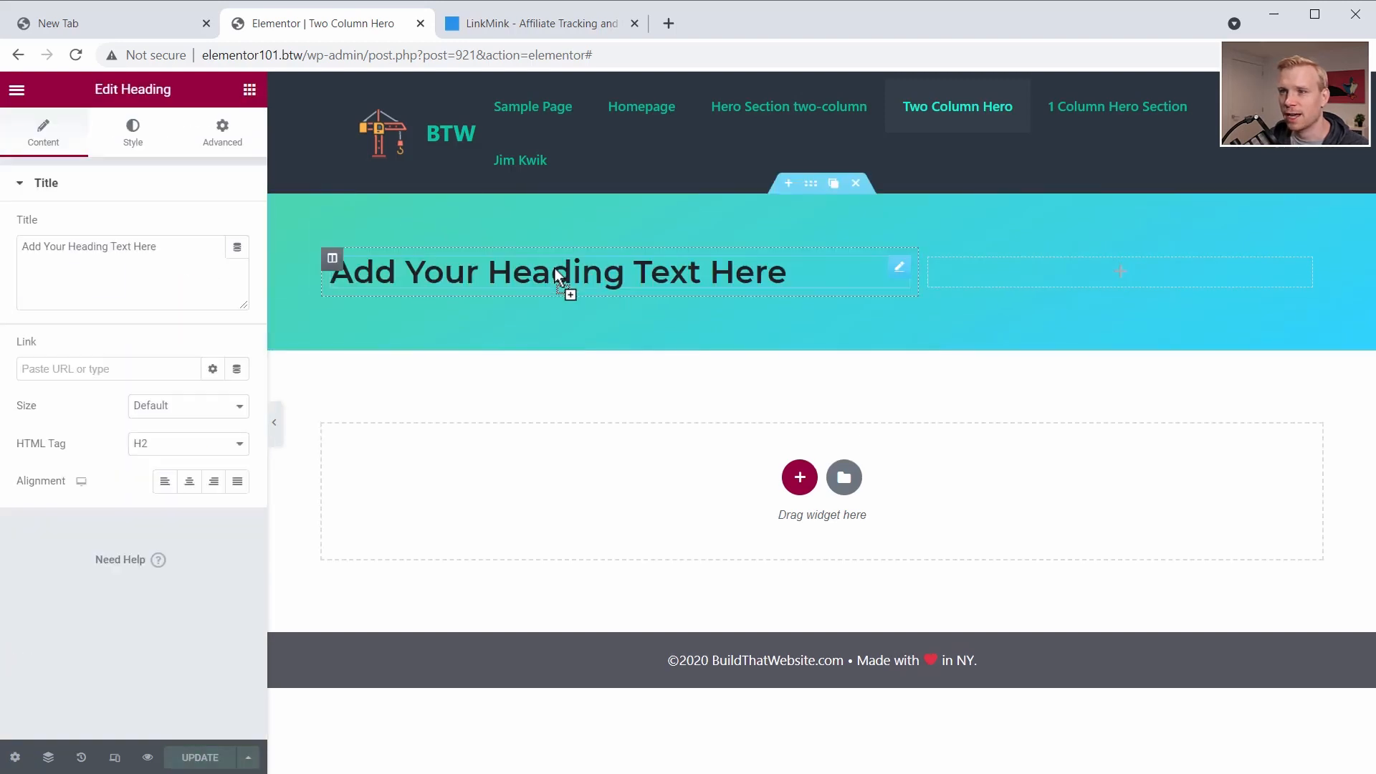
pyautogui.click(169, 271)
pyautogui.hotkey('ctrl', 'a')
pyautogui.press('BackSpace')
pyautogui.write('Launch your business with style')
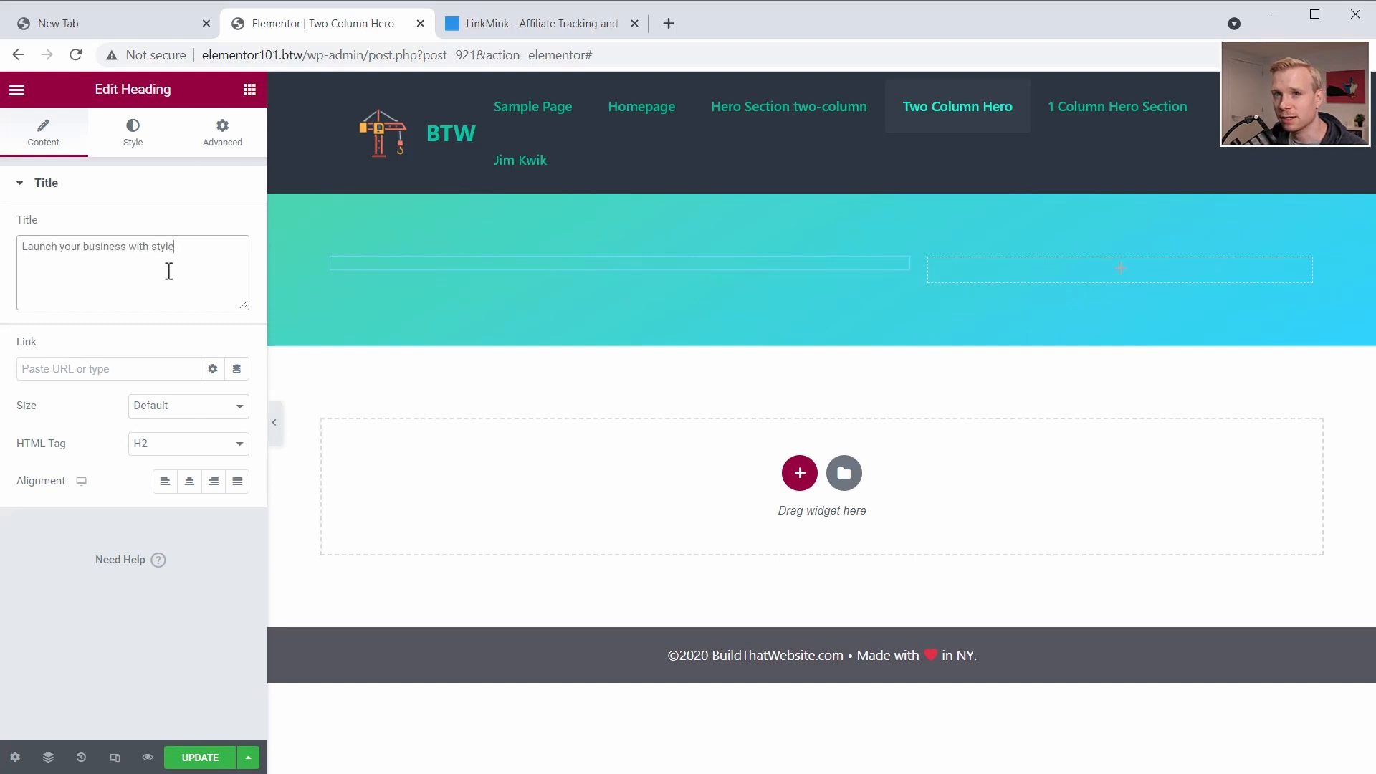
# - Inspect the computed font styles of the main headline on the LinkMink page, then close the developer tools
pyautogui.click(133, 132)
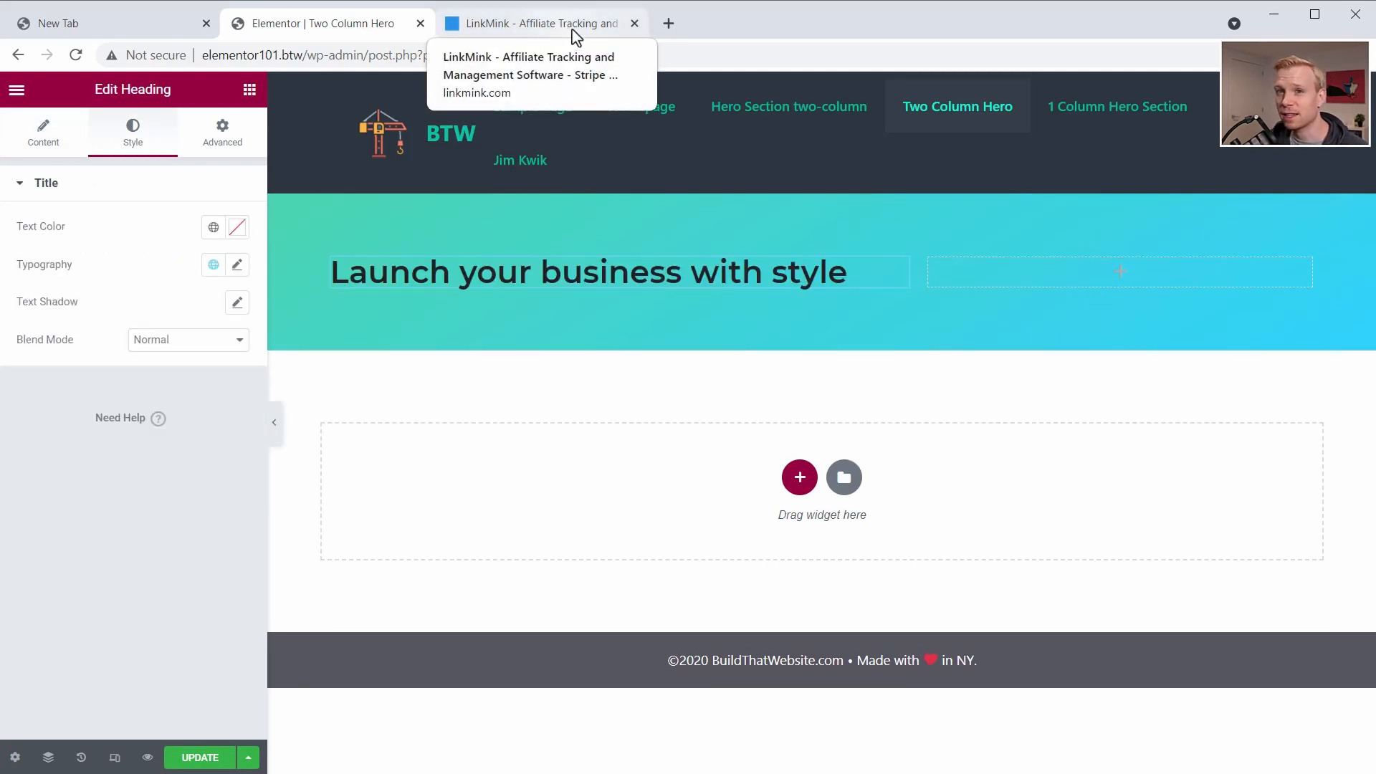
pyautogui.click(574, 30)
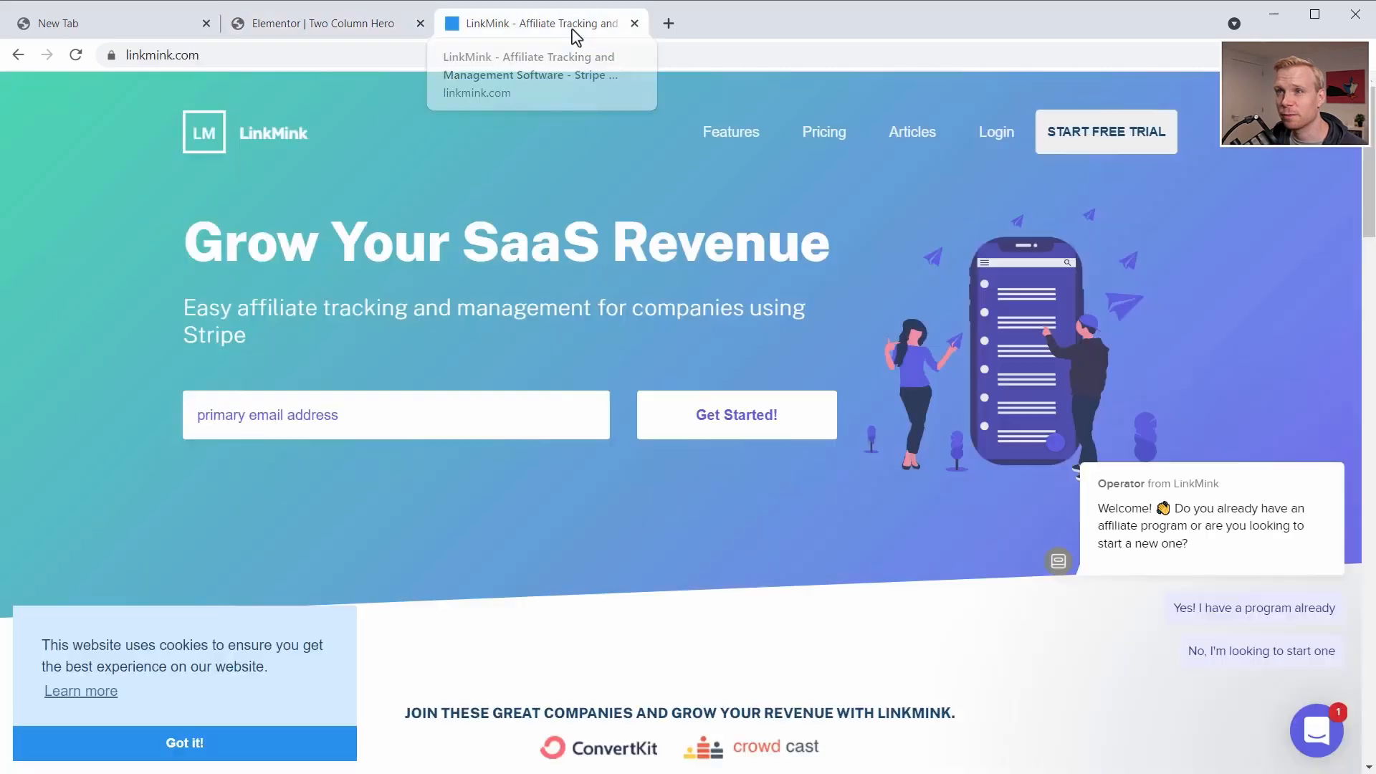
pyautogui.rightClick(389, 245)
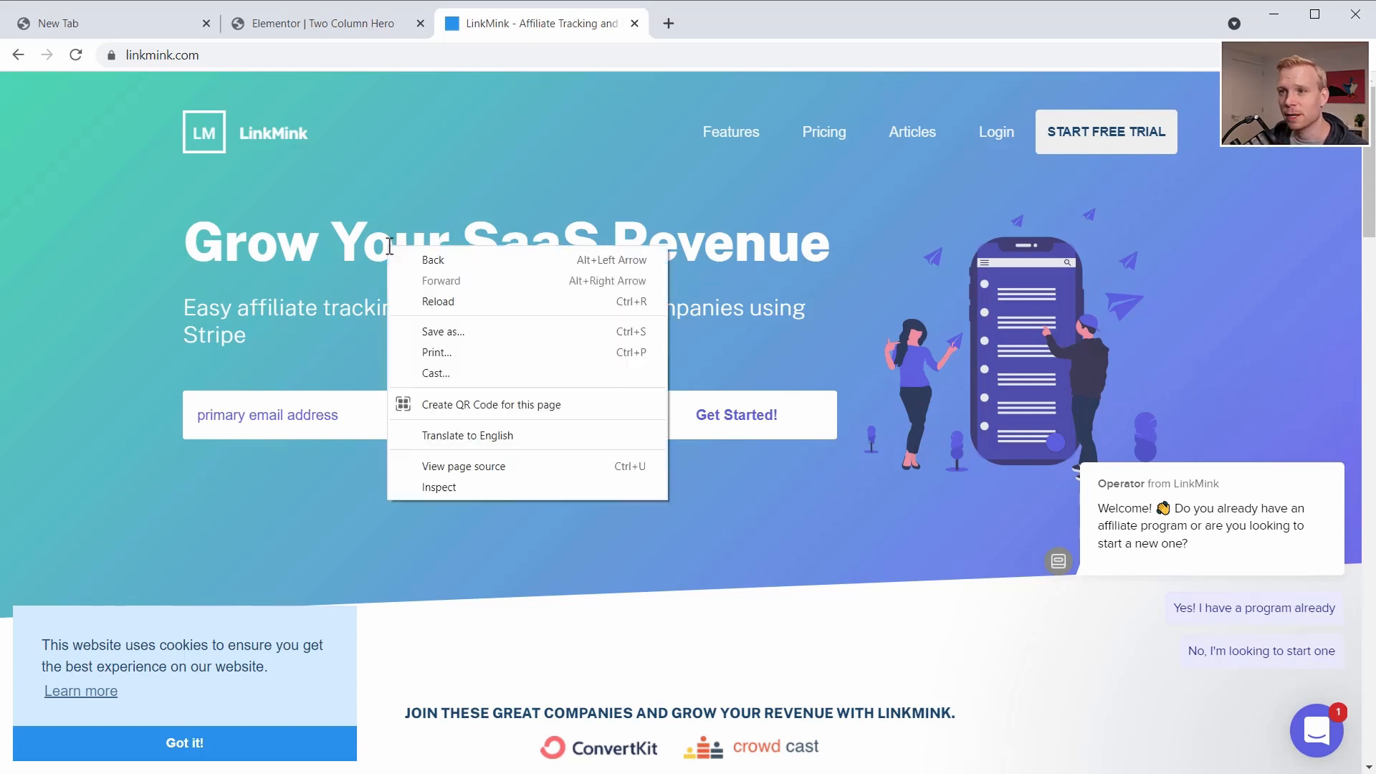
pyautogui.click(475, 488)
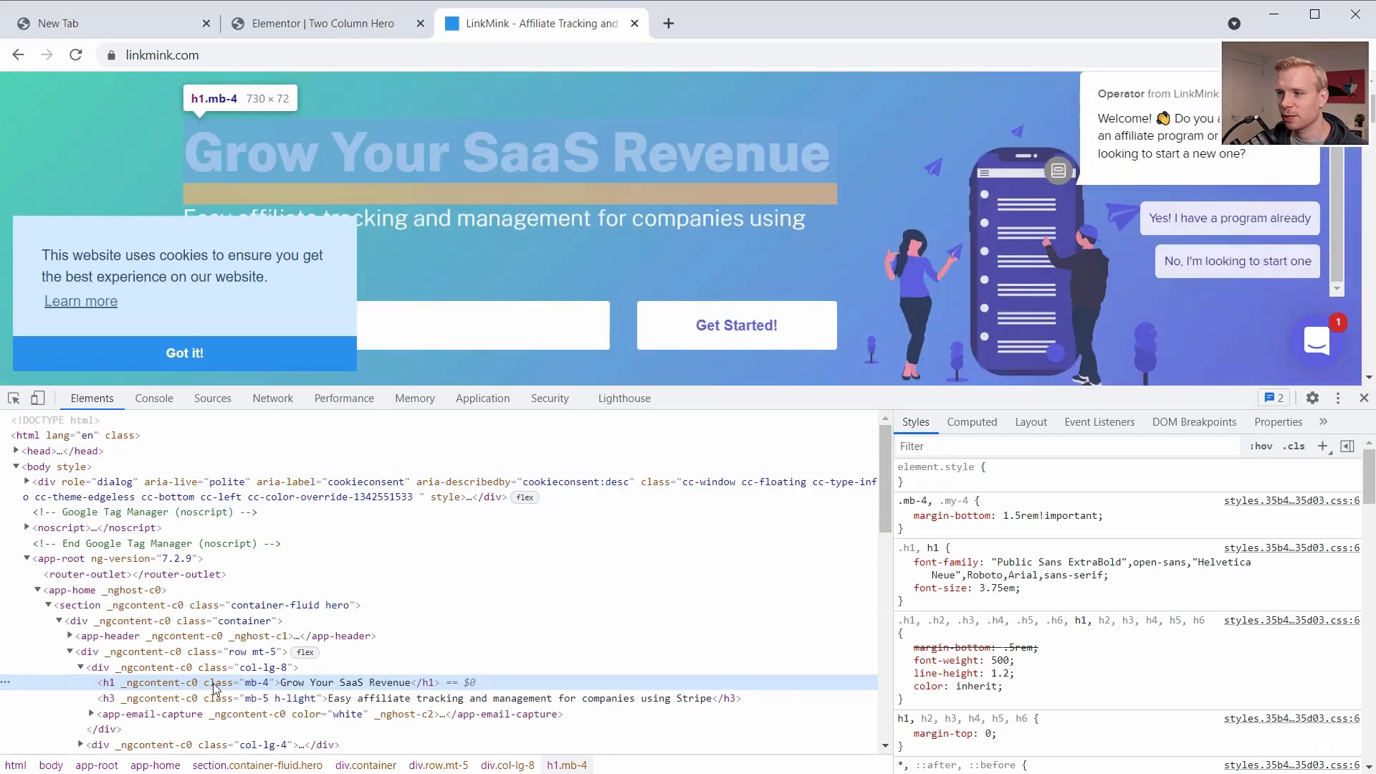
pyautogui.click(972, 422)
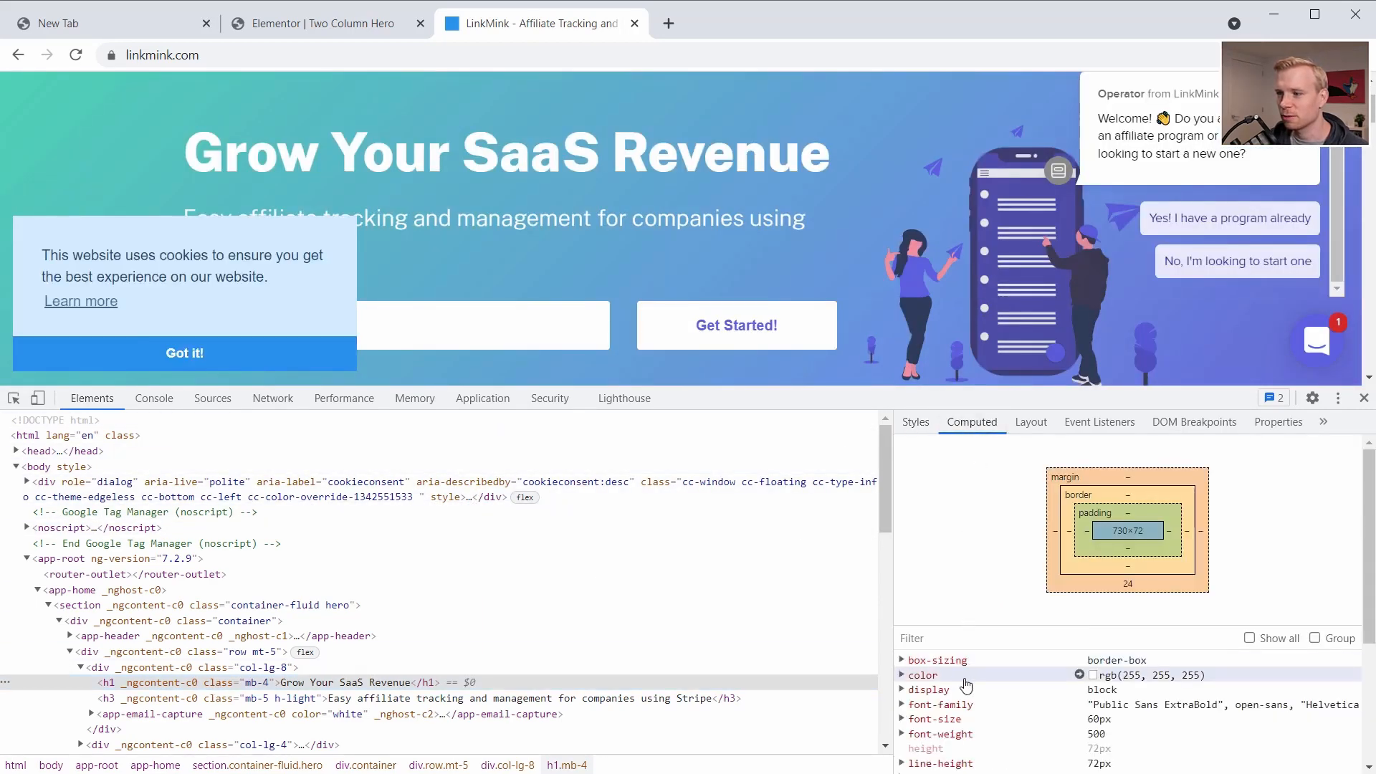
pyautogui.scroll(-2, 967, 624)
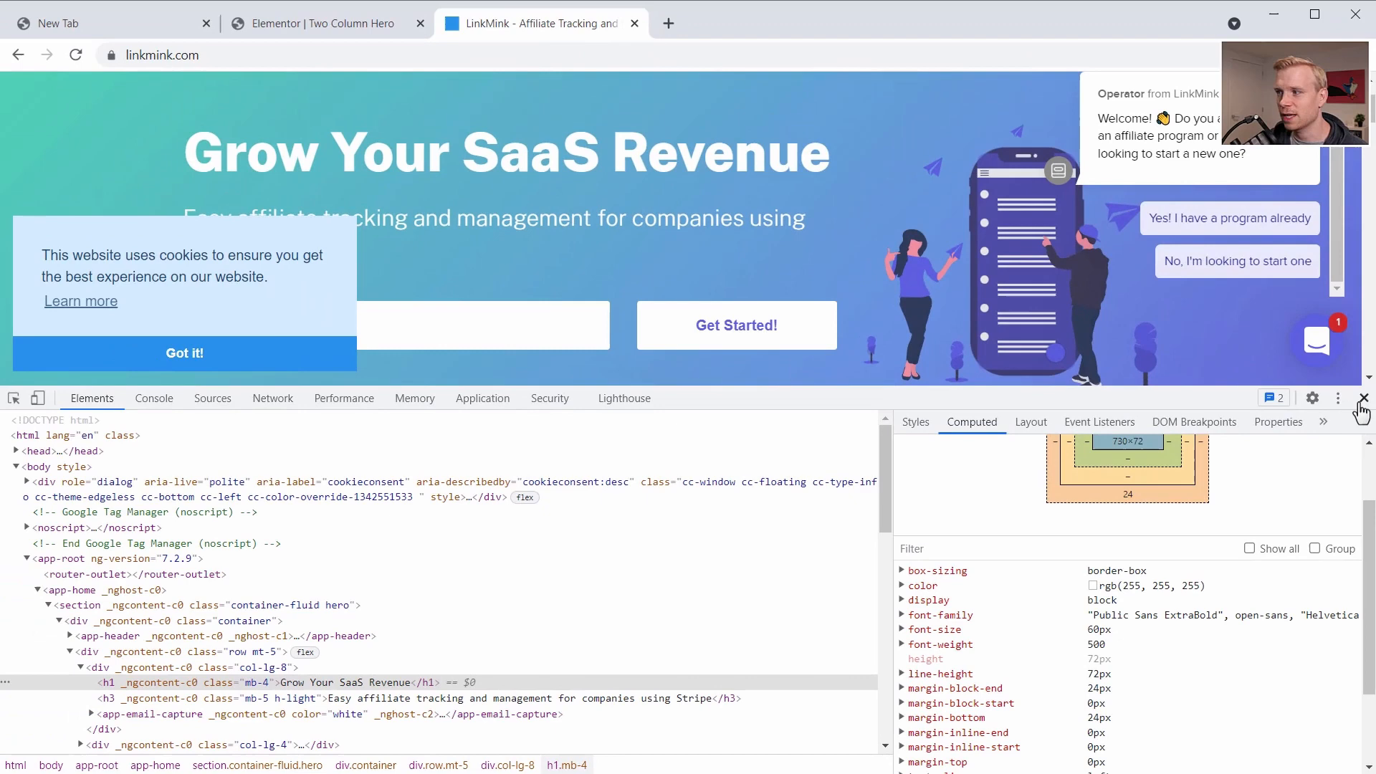
pyautogui.click(1363, 398)
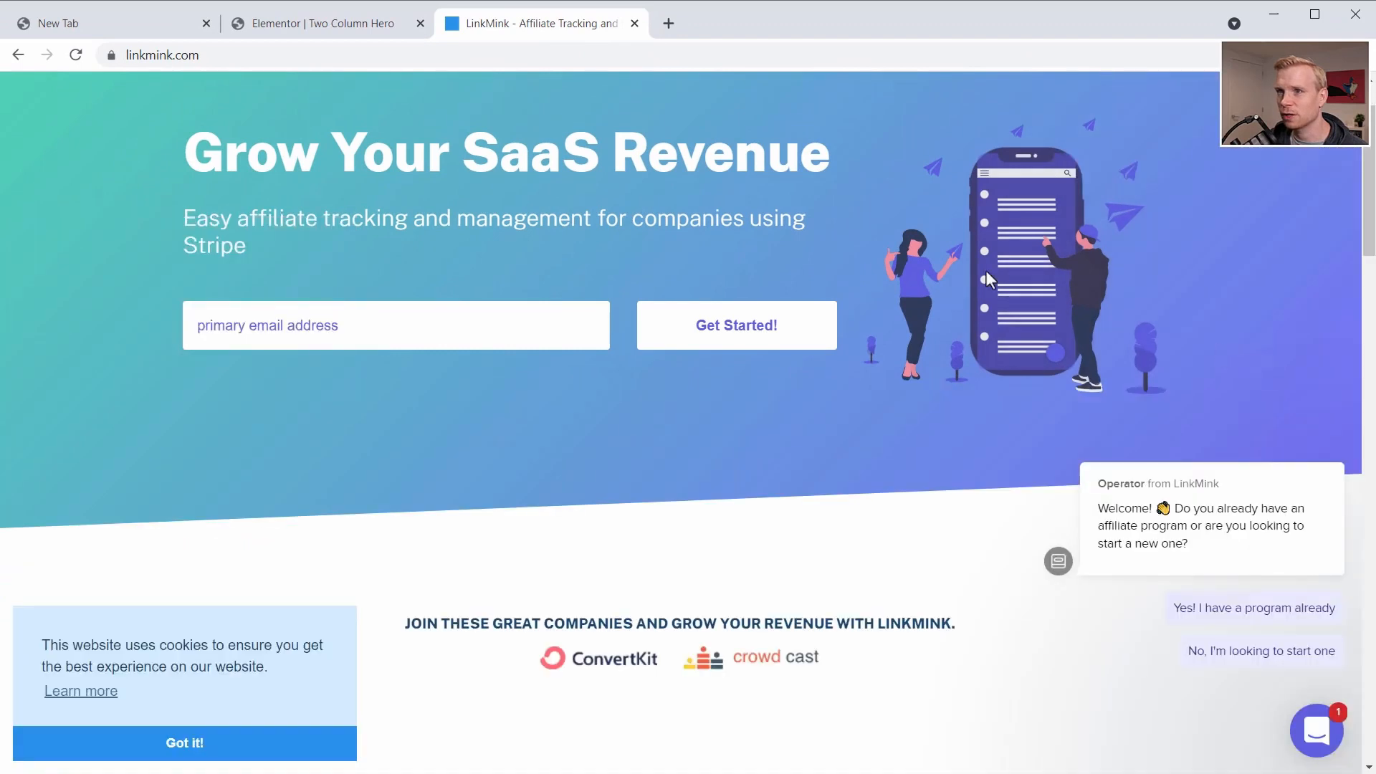
# - Return to the Elementor page and set the heading's font family to Public Sans and its size to 60 px
pyautogui.click(333, 25)
pyautogui.click(237, 267)
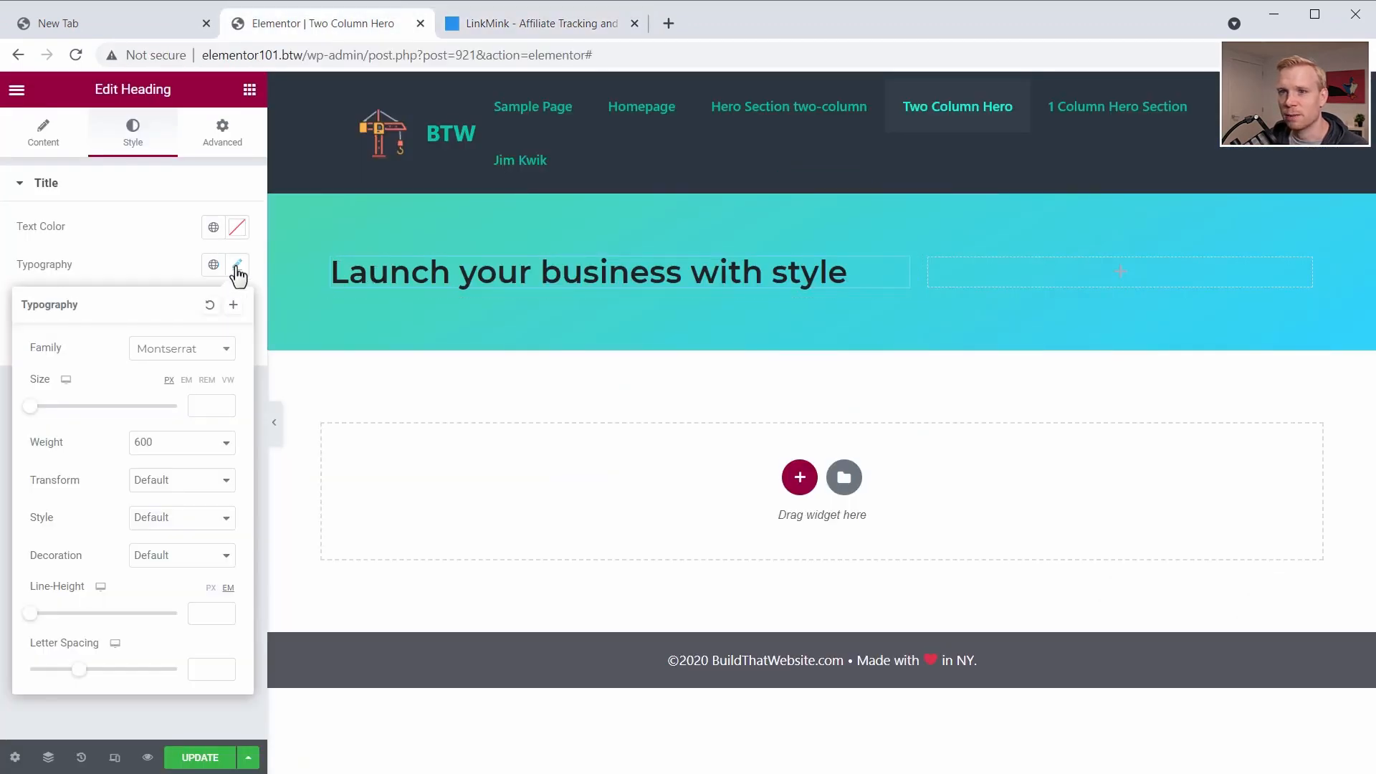
pyautogui.click(175, 349)
pyautogui.write('pub')
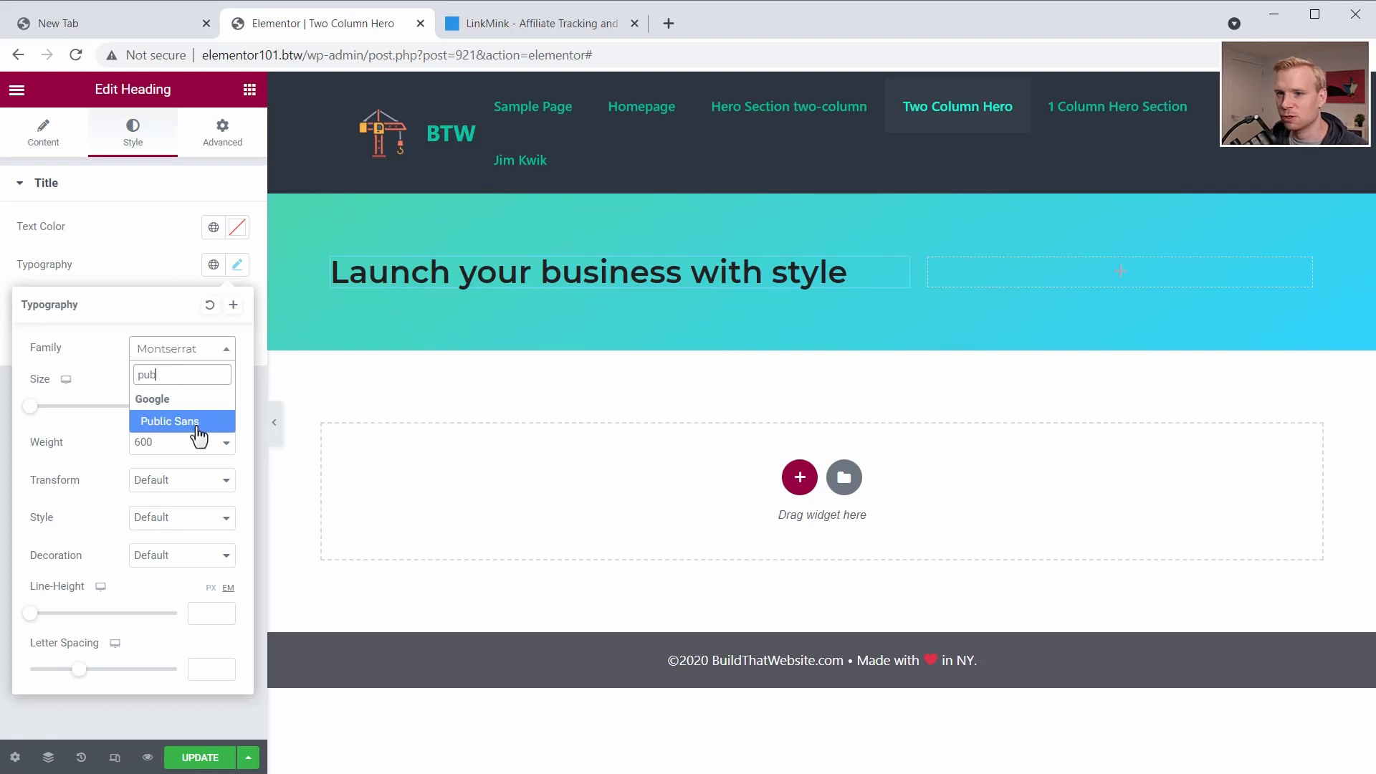
pyautogui.click(199, 424)
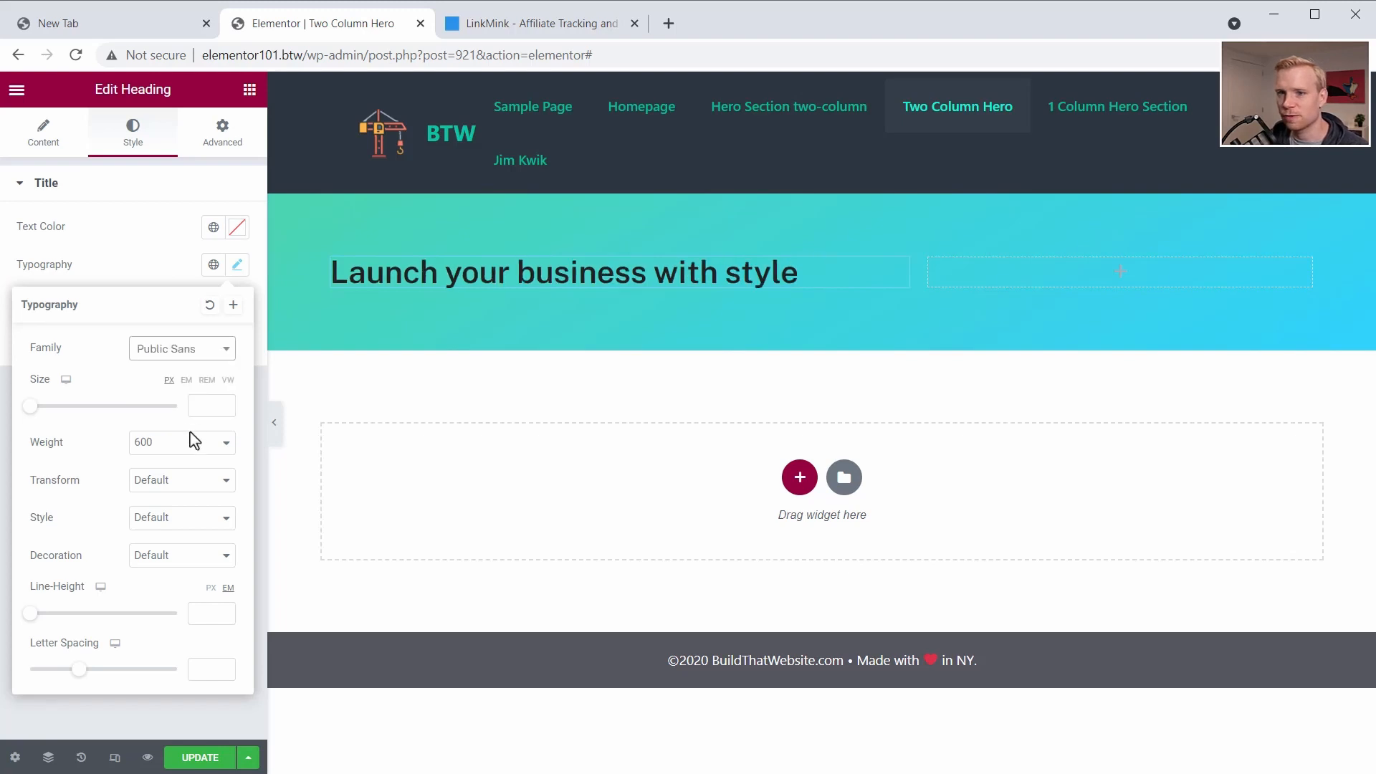
pyautogui.click(198, 404)
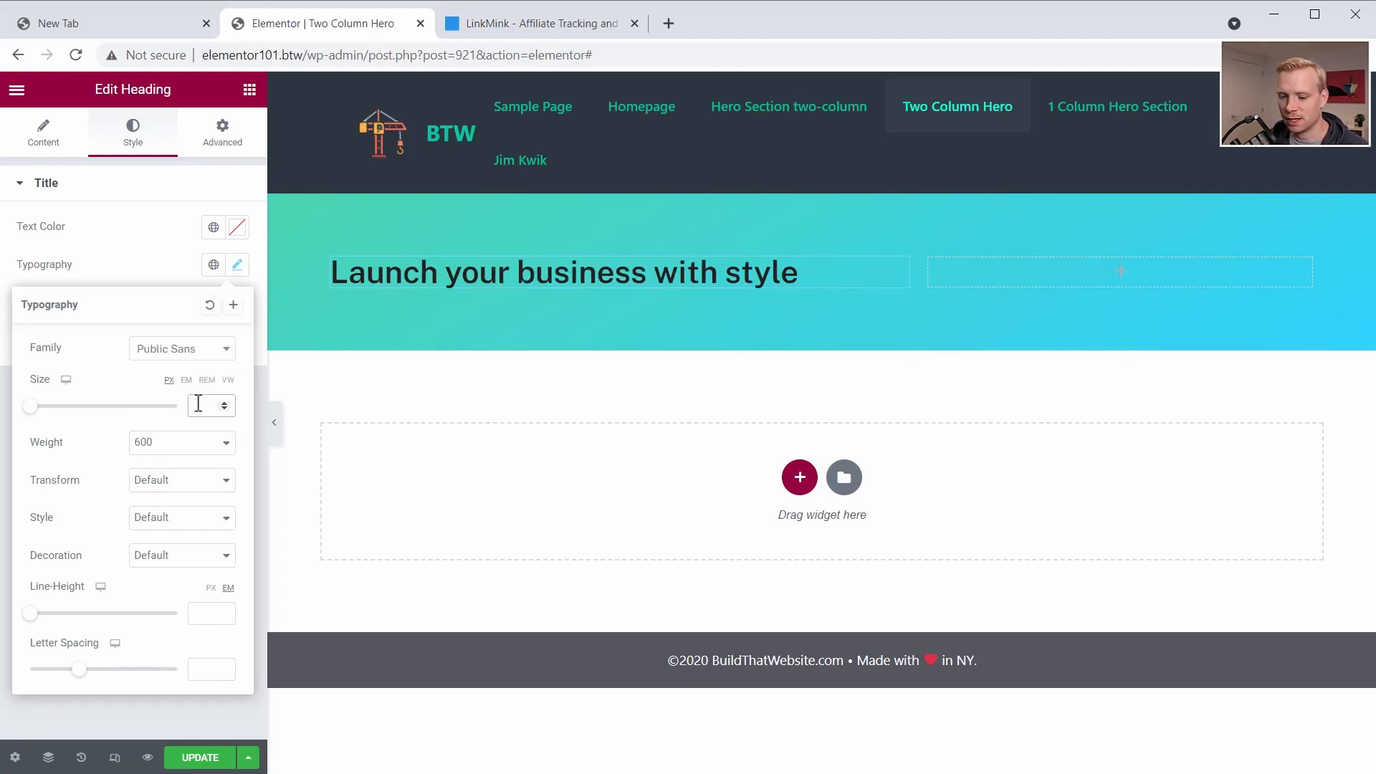
pyautogui.write('60')
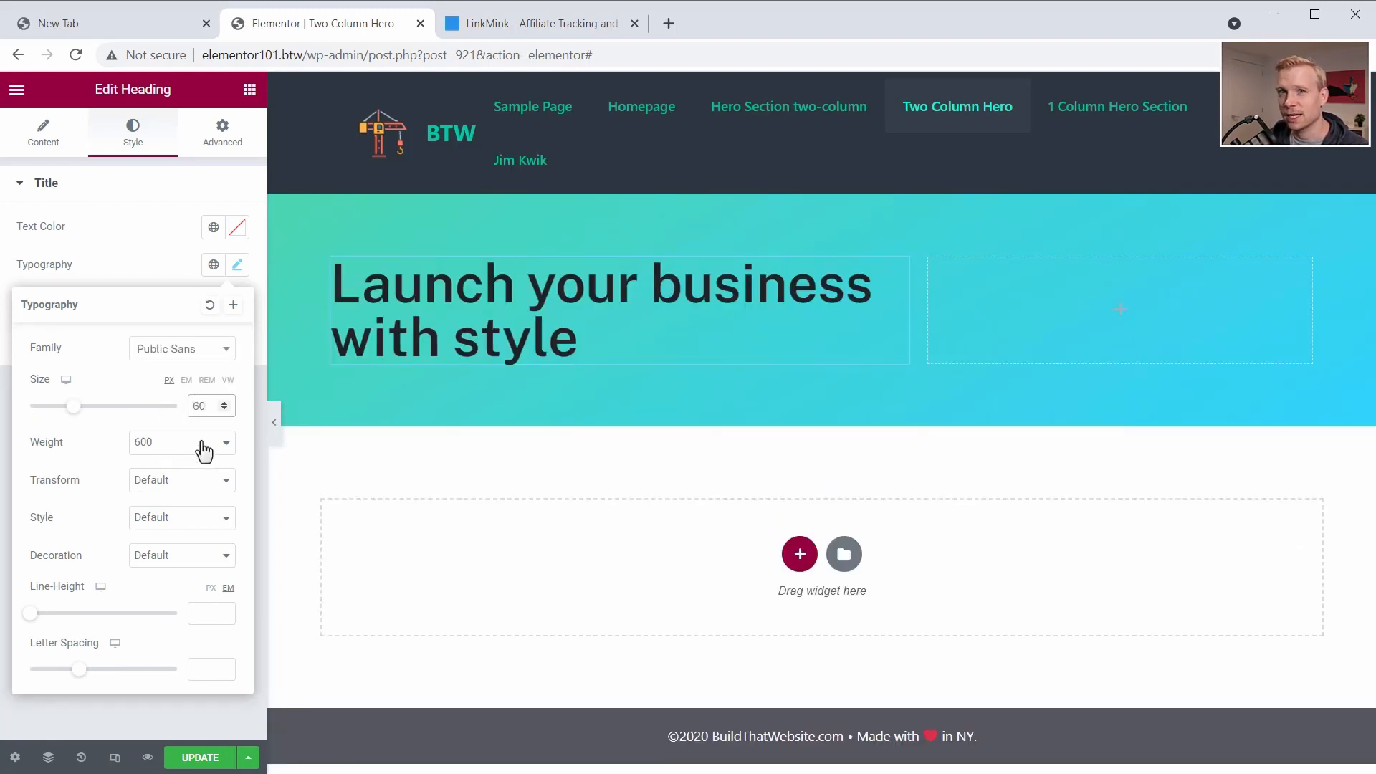
# - Make the main heading's font weight bolder and set its HTML tag to H1
pyautogui.click(179, 442)
pyautogui.click(164, 549)
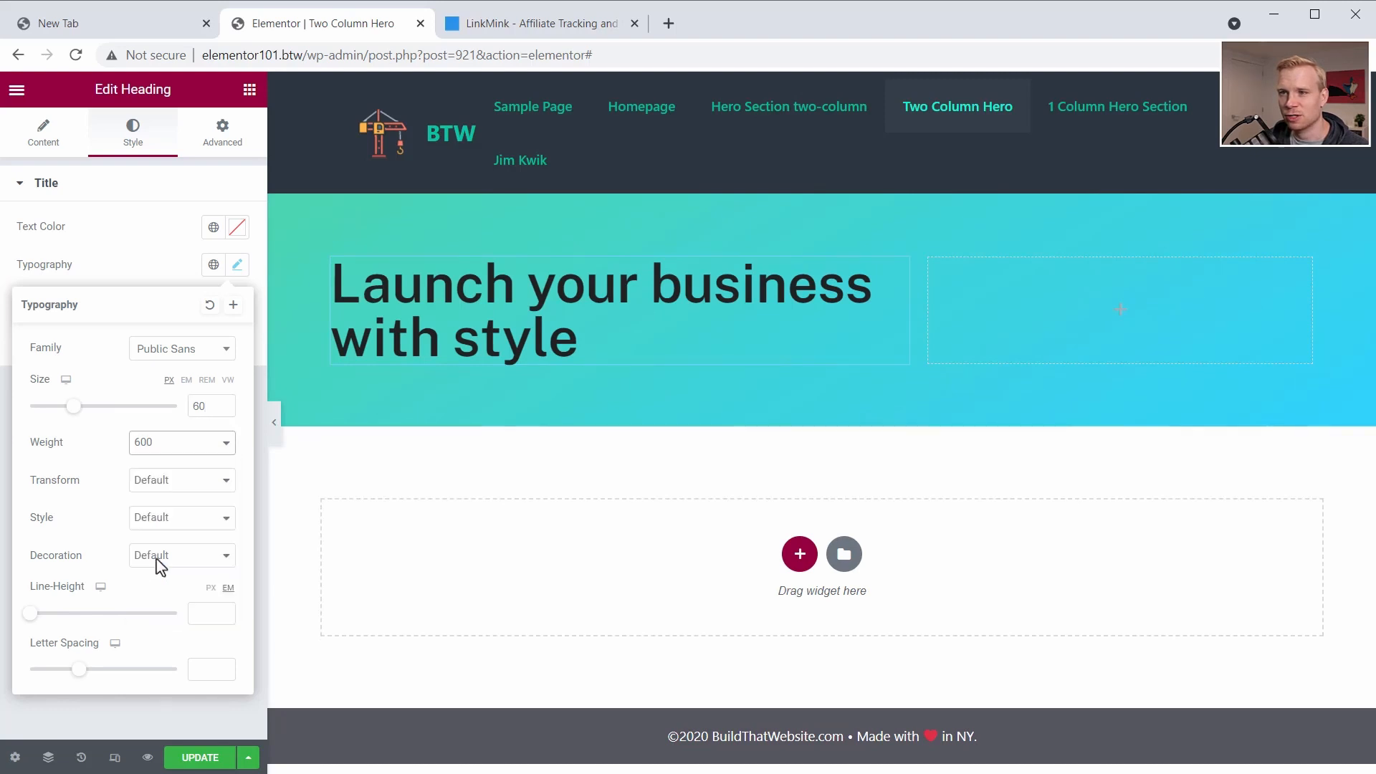
pyautogui.click(45, 142)
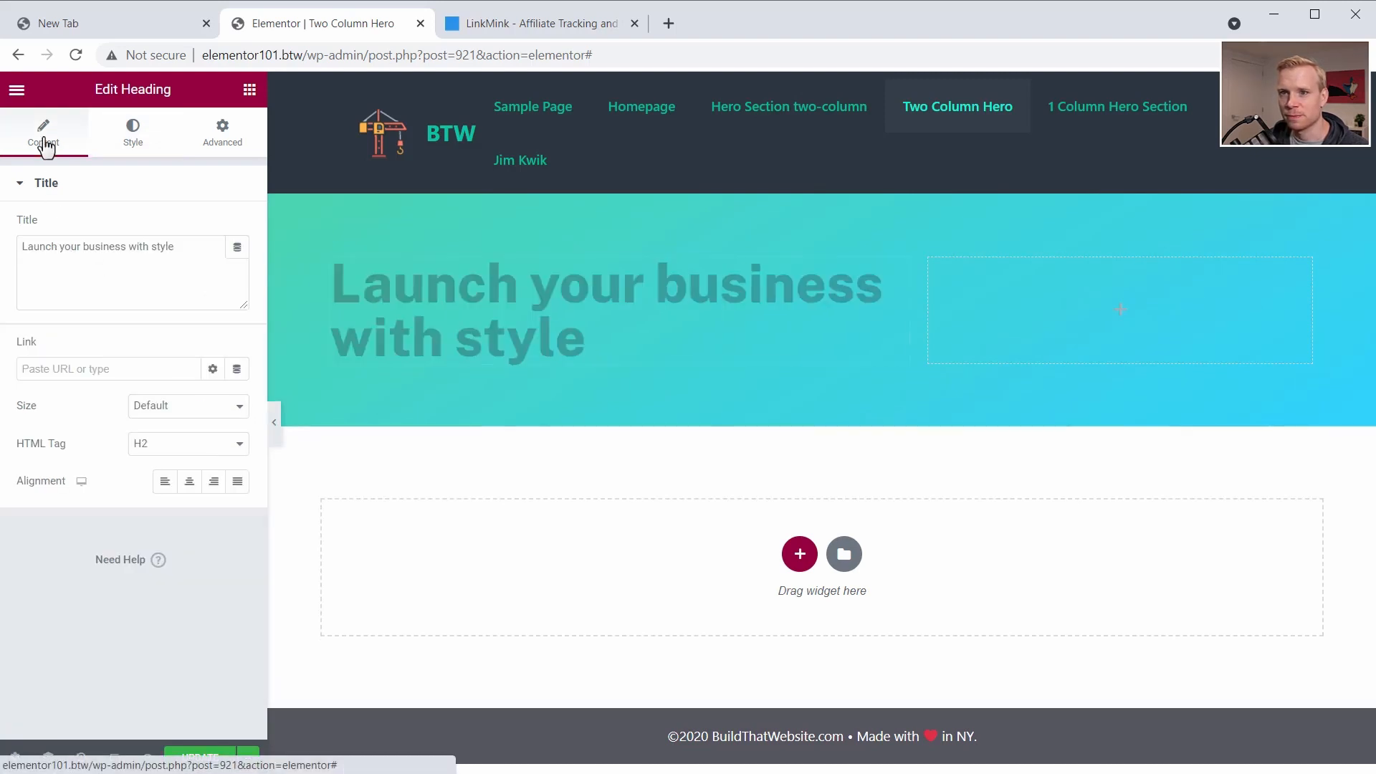
pyautogui.click(173, 450)
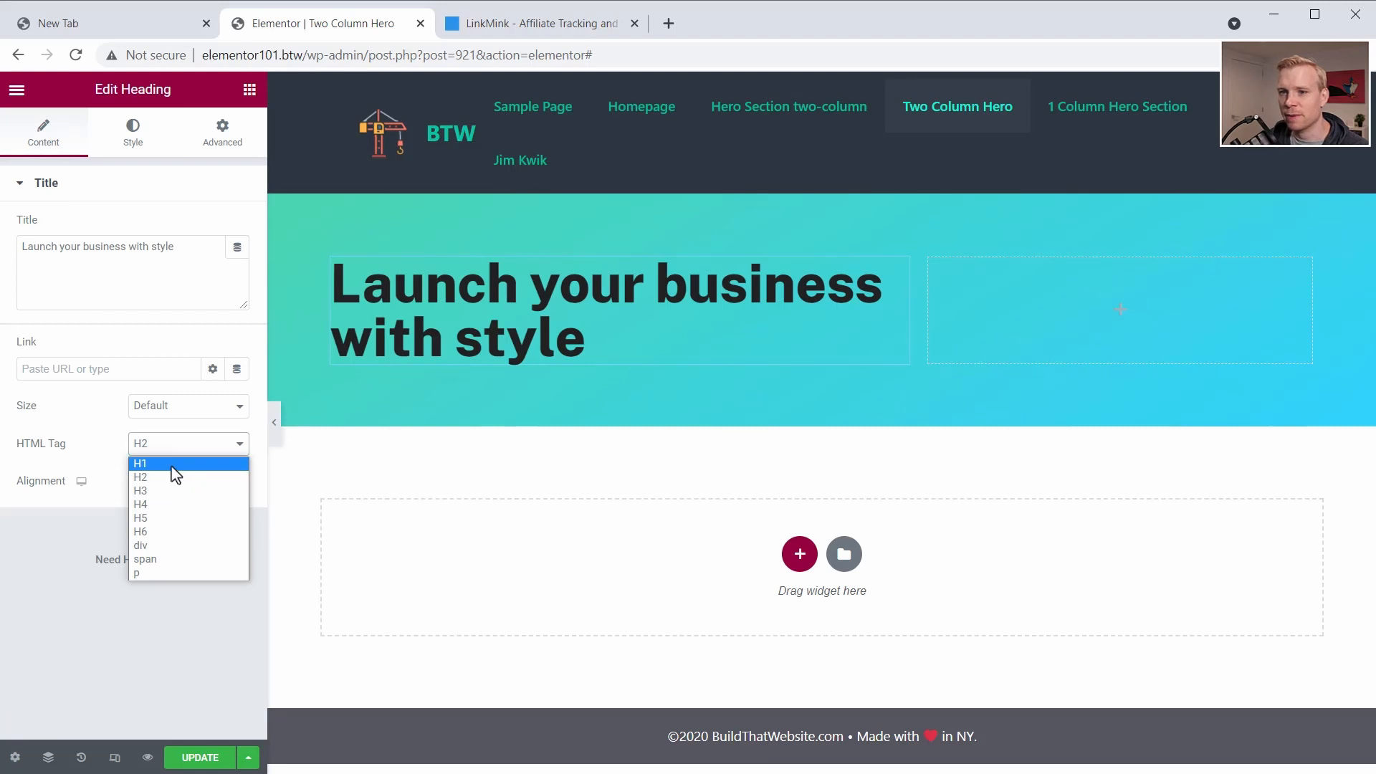
pyautogui.click(175, 464)
# - Add a second Heading below the main one, titled "Proven launch strategies for small-to-medium businesses", and make its text white
pyautogui.click(249, 90)
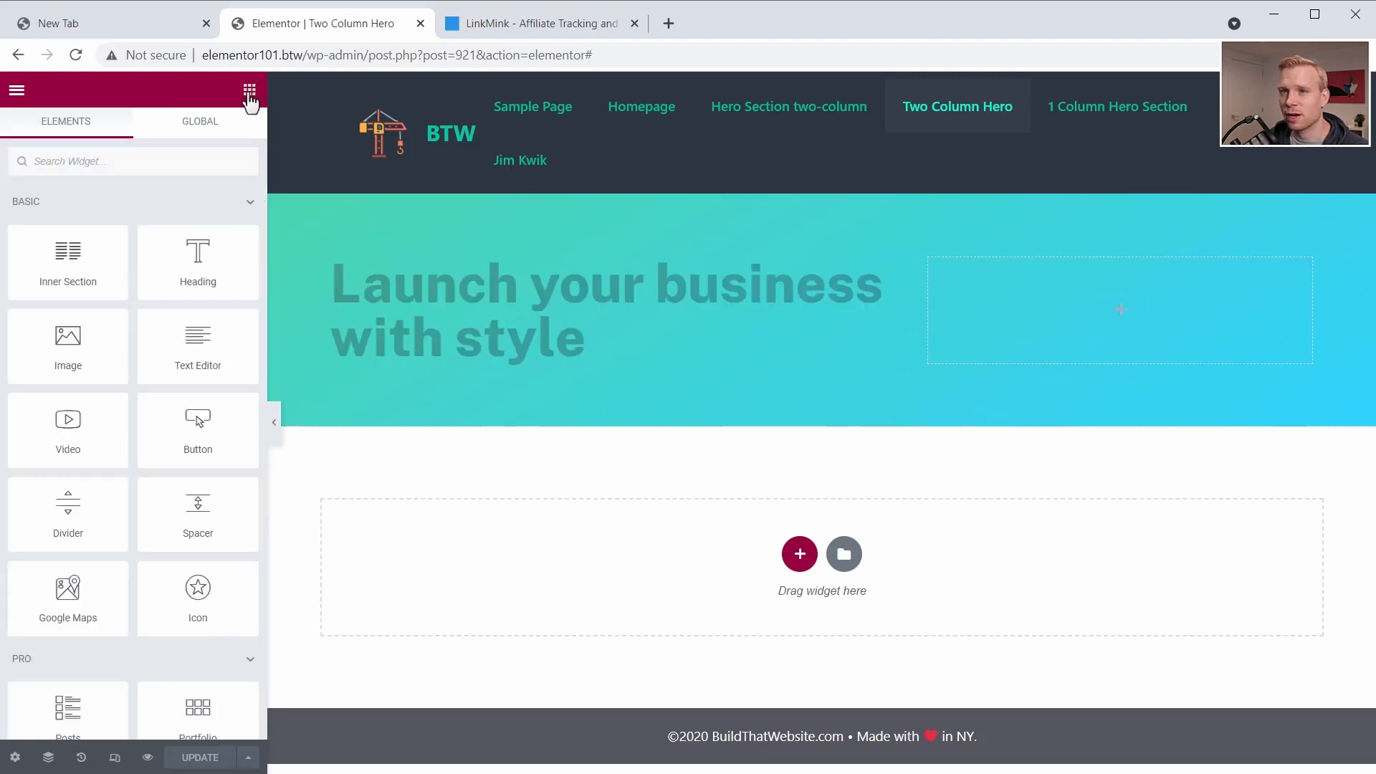
pyautogui.moveTo(196, 265); pyautogui.dragTo(470, 354)
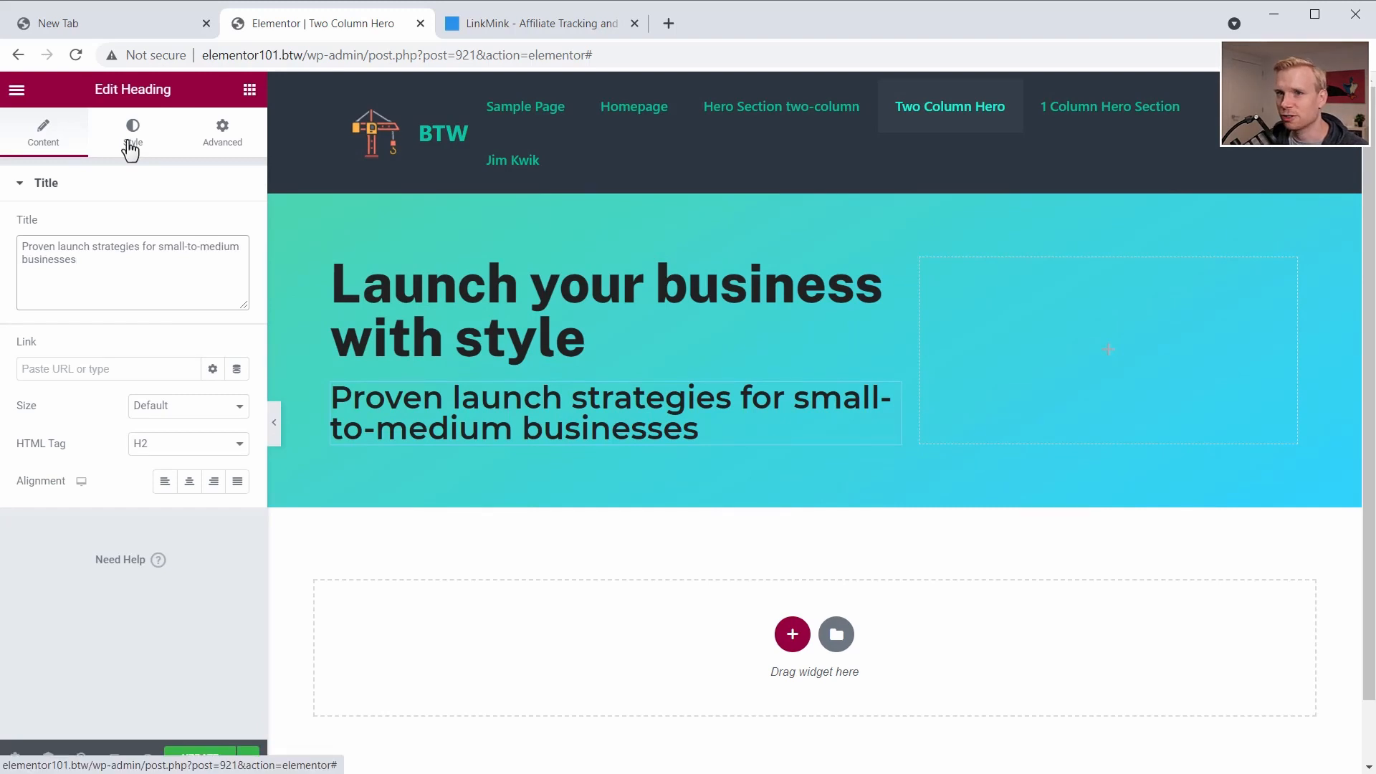
pyautogui.click(130, 145)
pyautogui.click(236, 228)
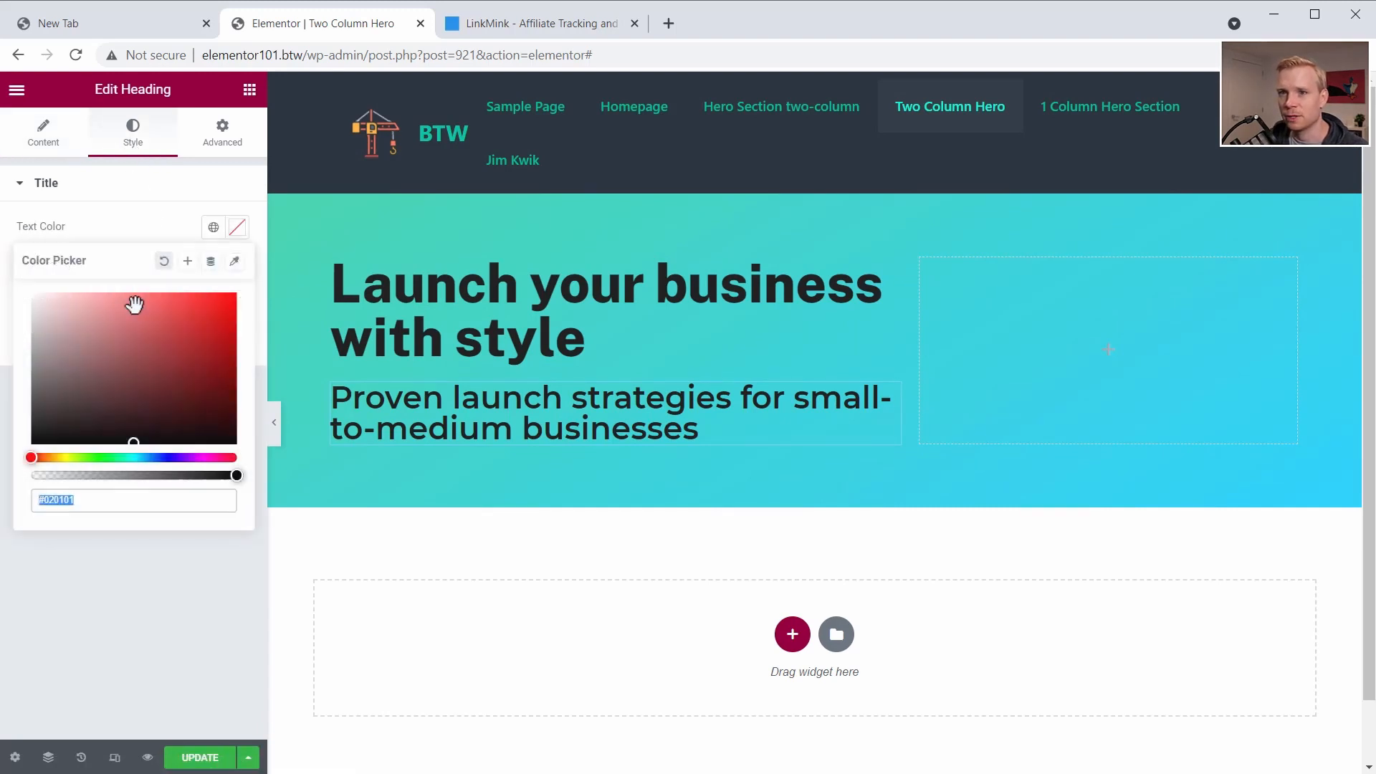
pyautogui.moveTo(135, 305); pyautogui.dragTo(25, 301)
pyautogui.click(121, 223)
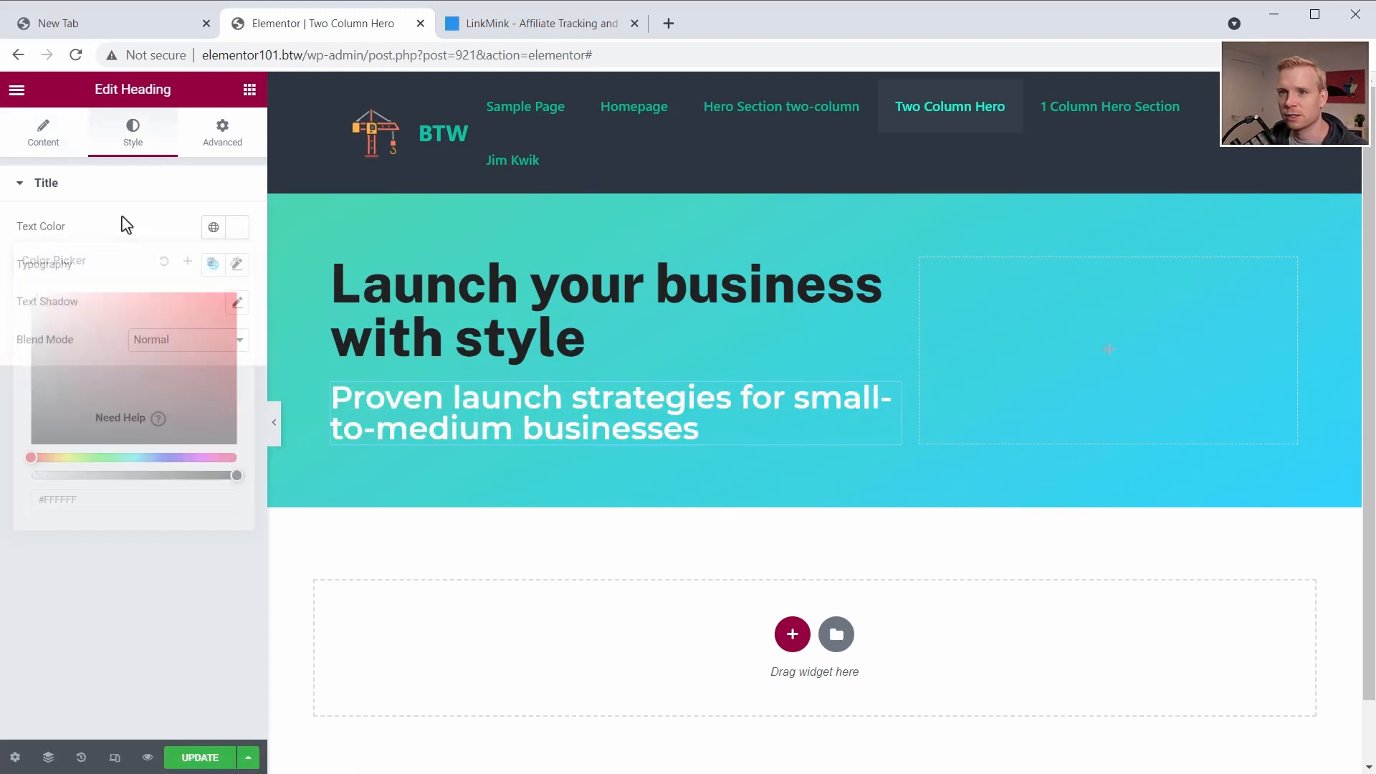
# - Set the subheading's typography to Public Sans, weight 300 and size 25 px, and save the page
pyautogui.click(63, 192)
pyautogui.click(241, 268)
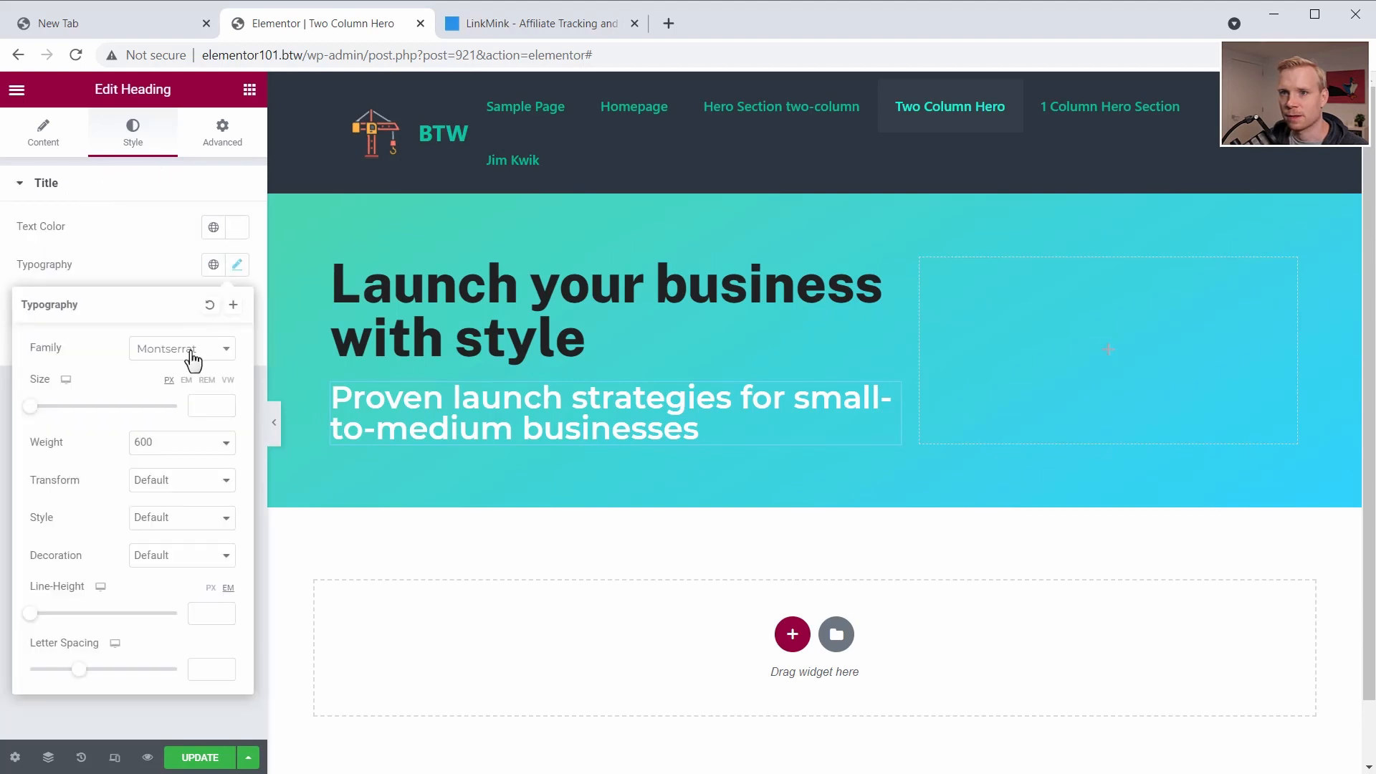
pyautogui.click(187, 351)
pyautogui.write('pub')
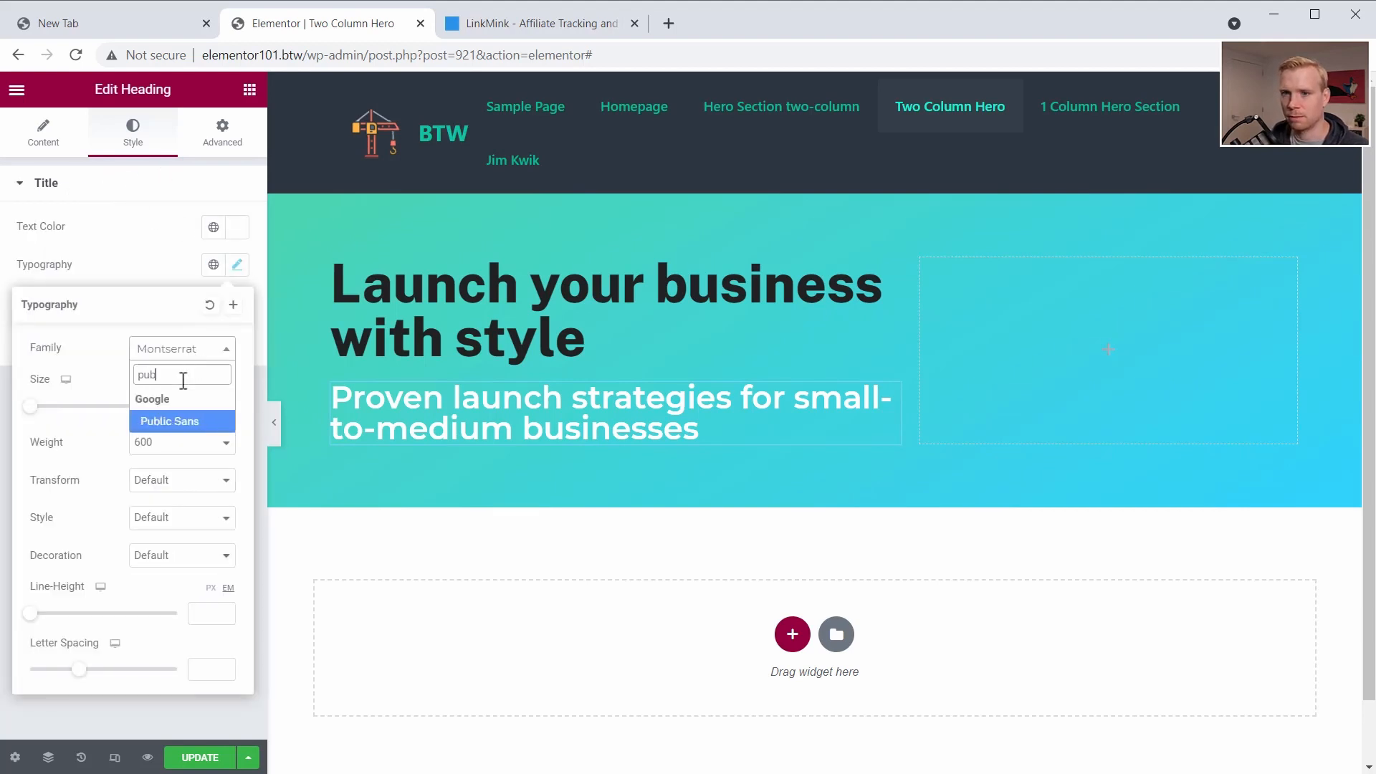
pyautogui.click(175, 425)
pyautogui.click(170, 446)
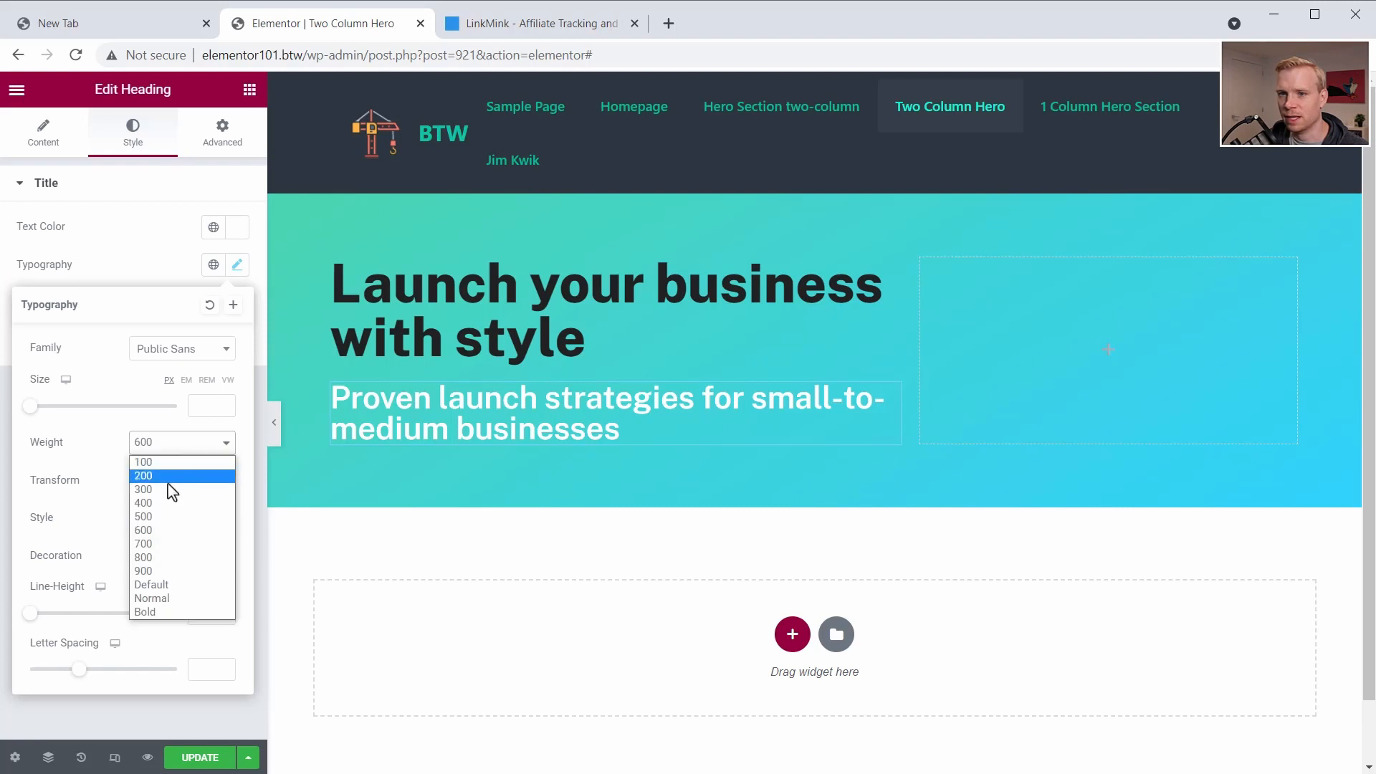
pyautogui.click(170, 489)
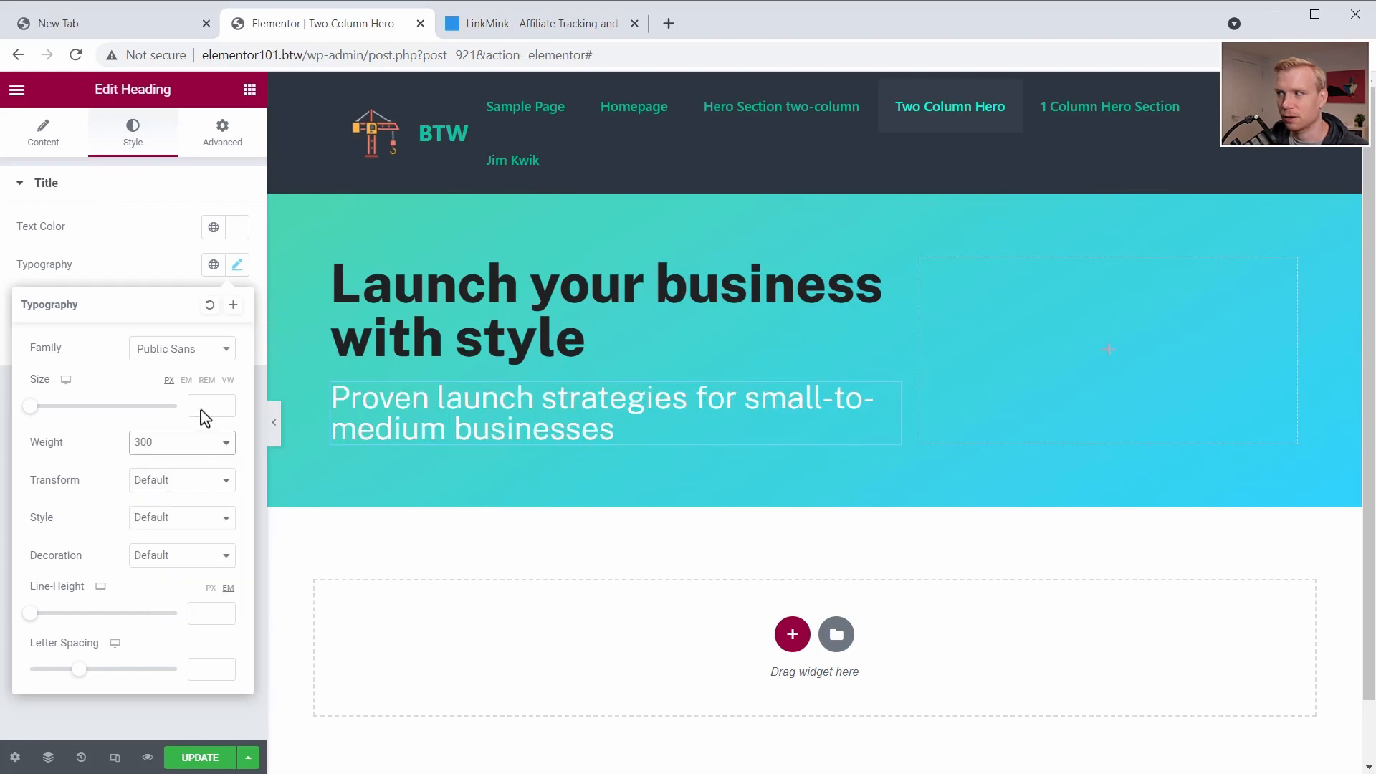
pyautogui.click(46, 407)
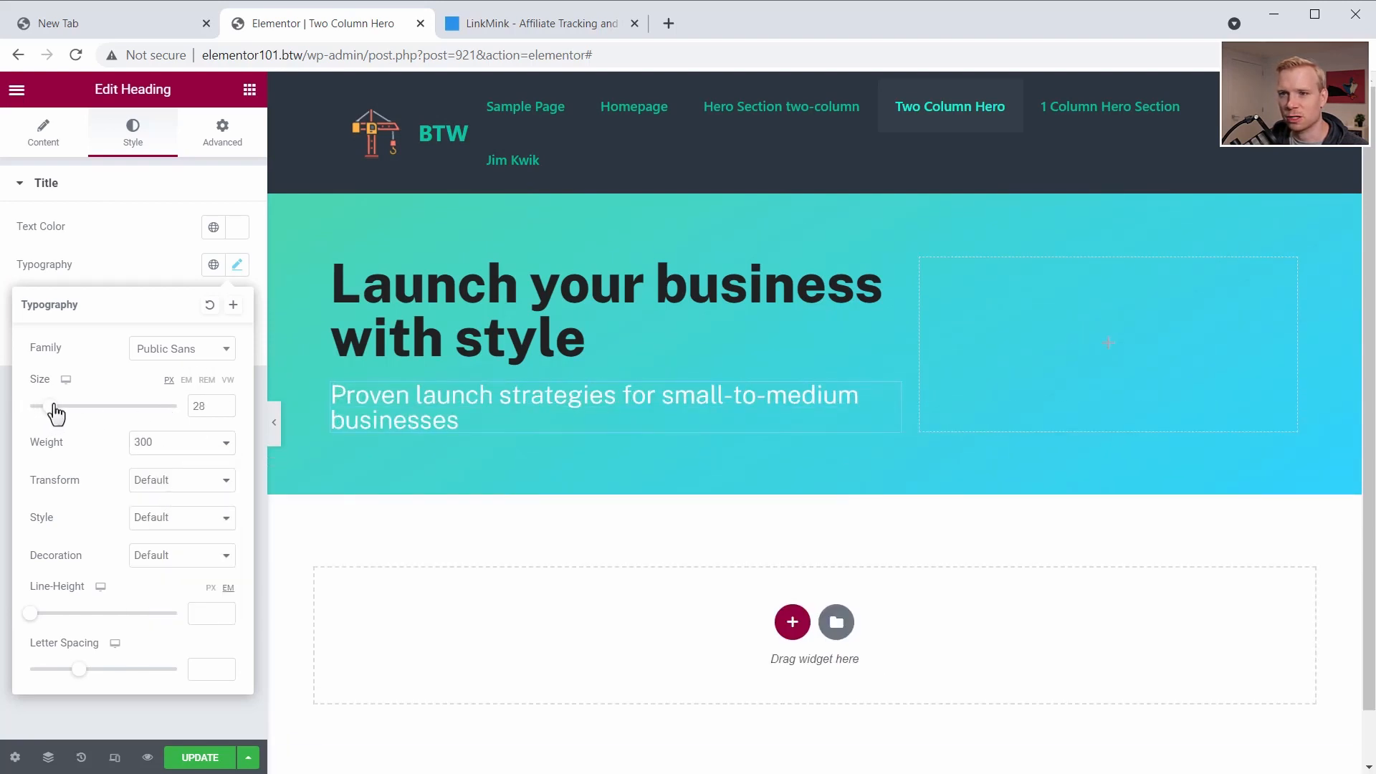
pyautogui.moveTo(47, 406); pyautogui.dragTo(50, 407)
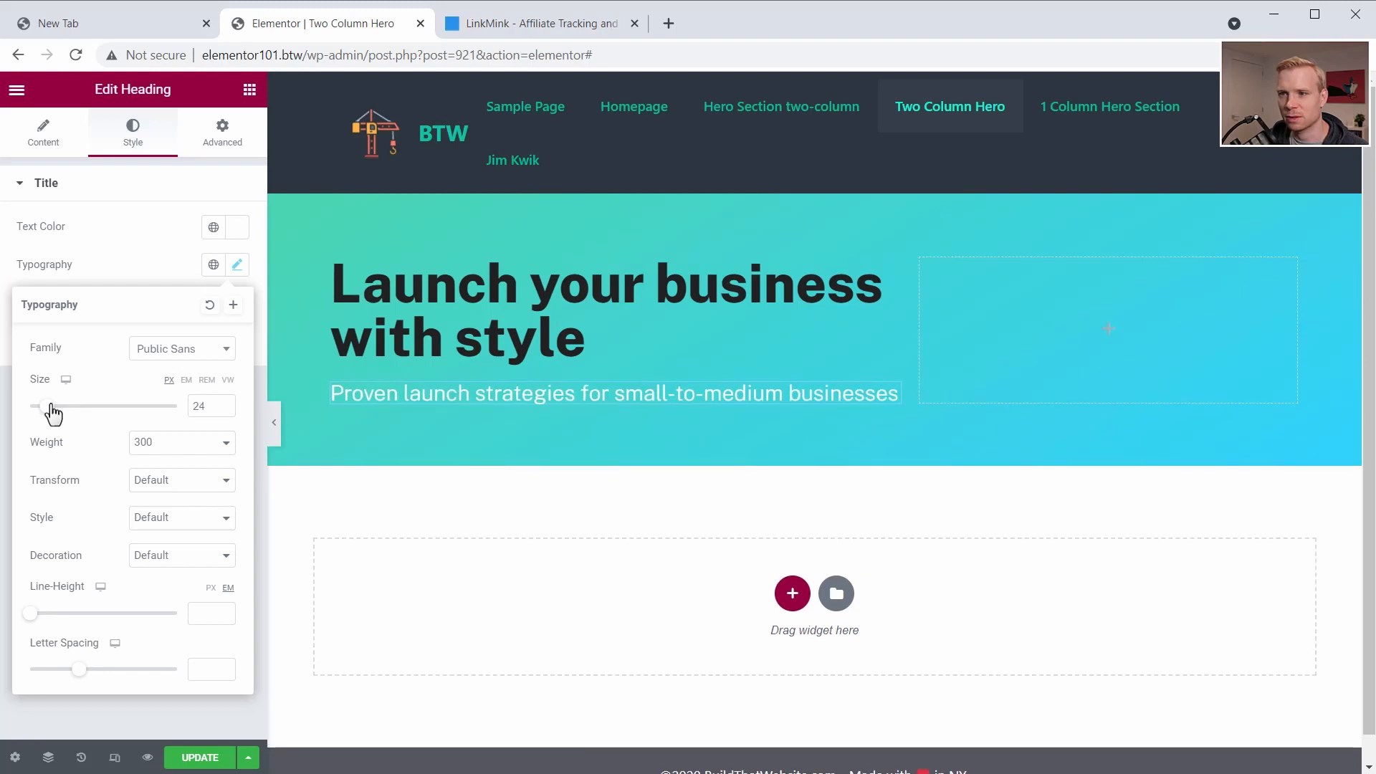
pyautogui.click(222, 404)
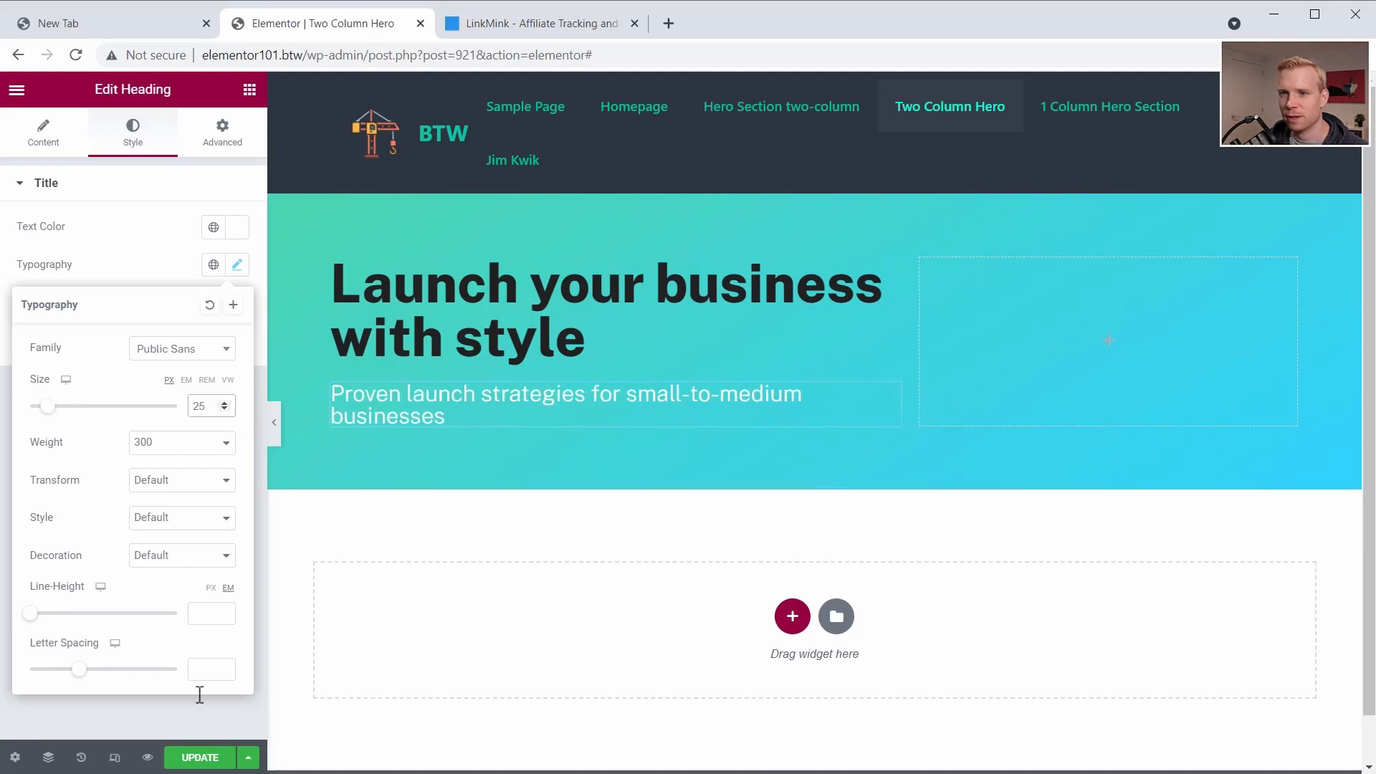
pyautogui.click(192, 760)
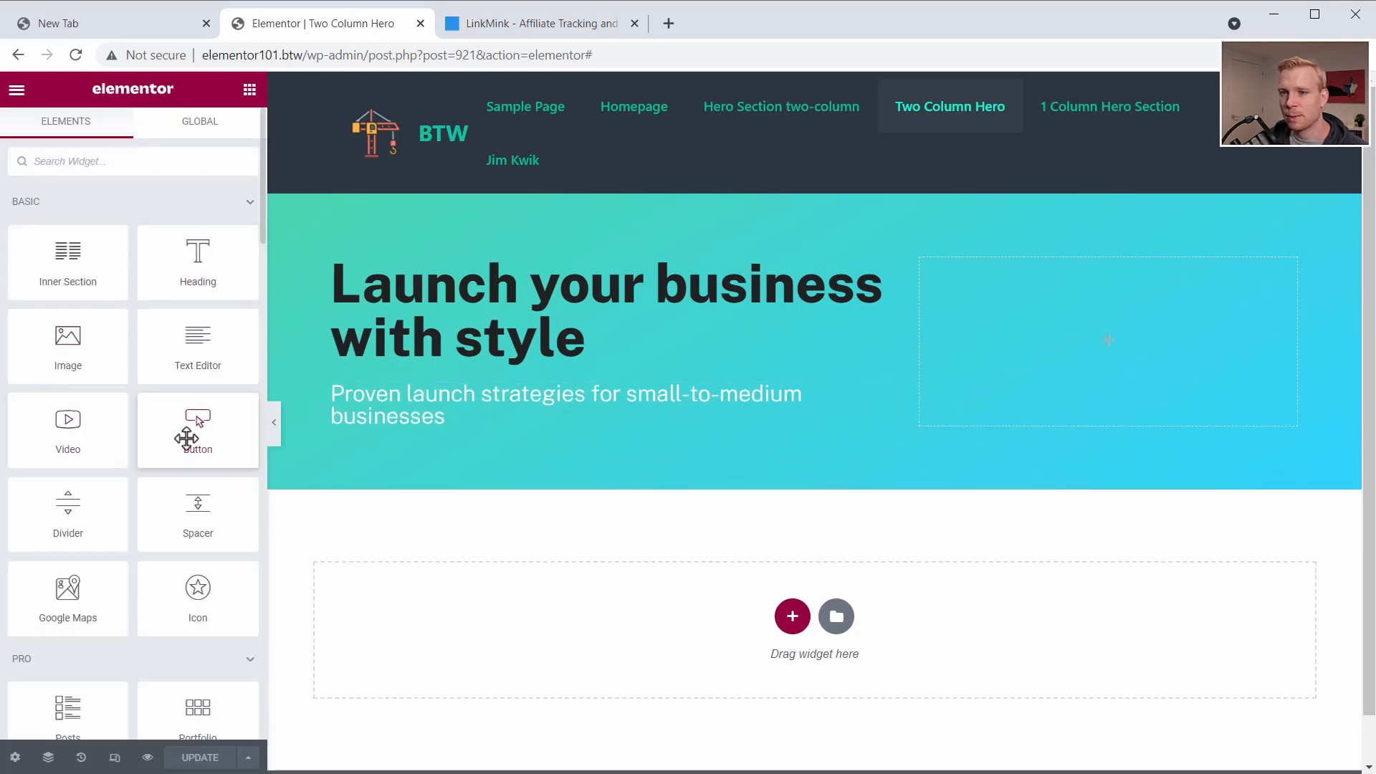
# - Add a Button widget below the subheading and set its size to Large, checking the LinkMink page for reference
pyautogui.moveTo(185, 434); pyautogui.dragTo(430, 445)
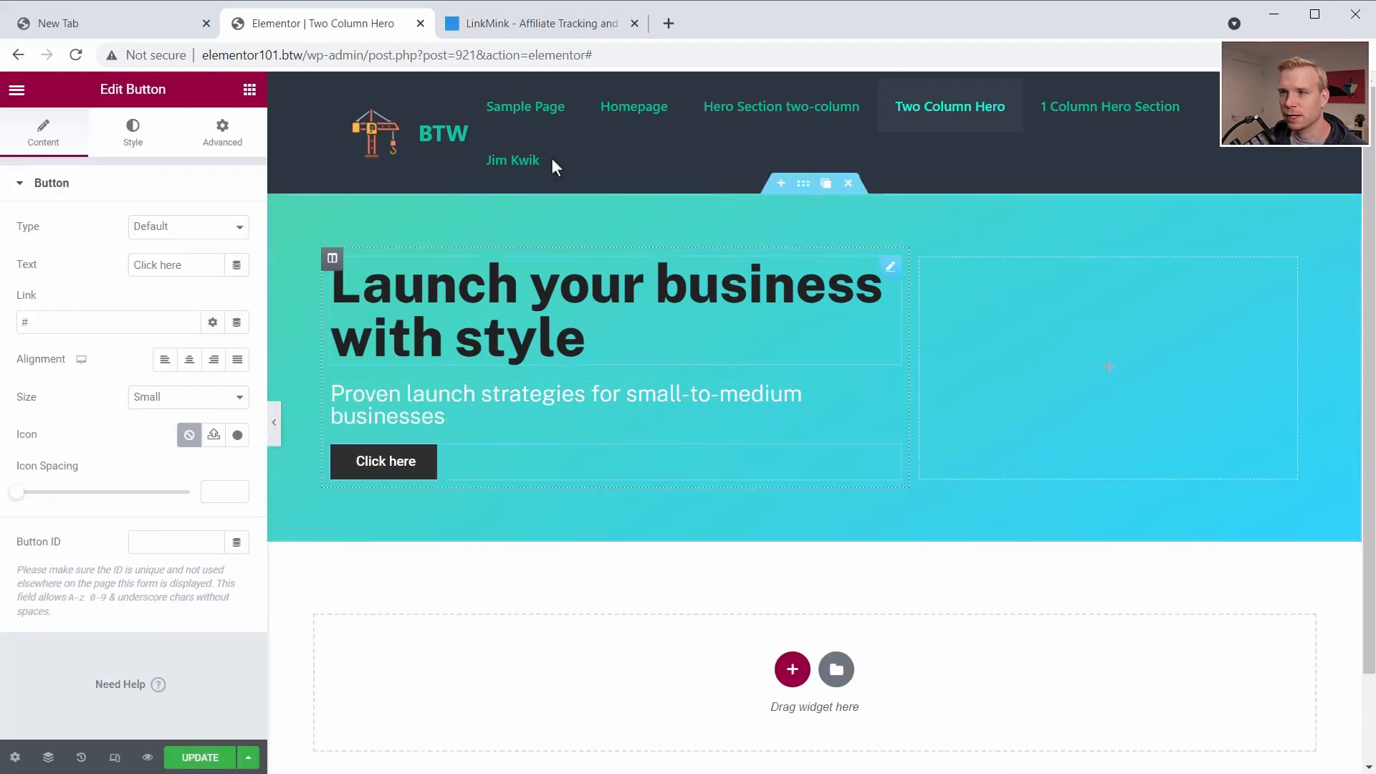
pyautogui.click(559, 29)
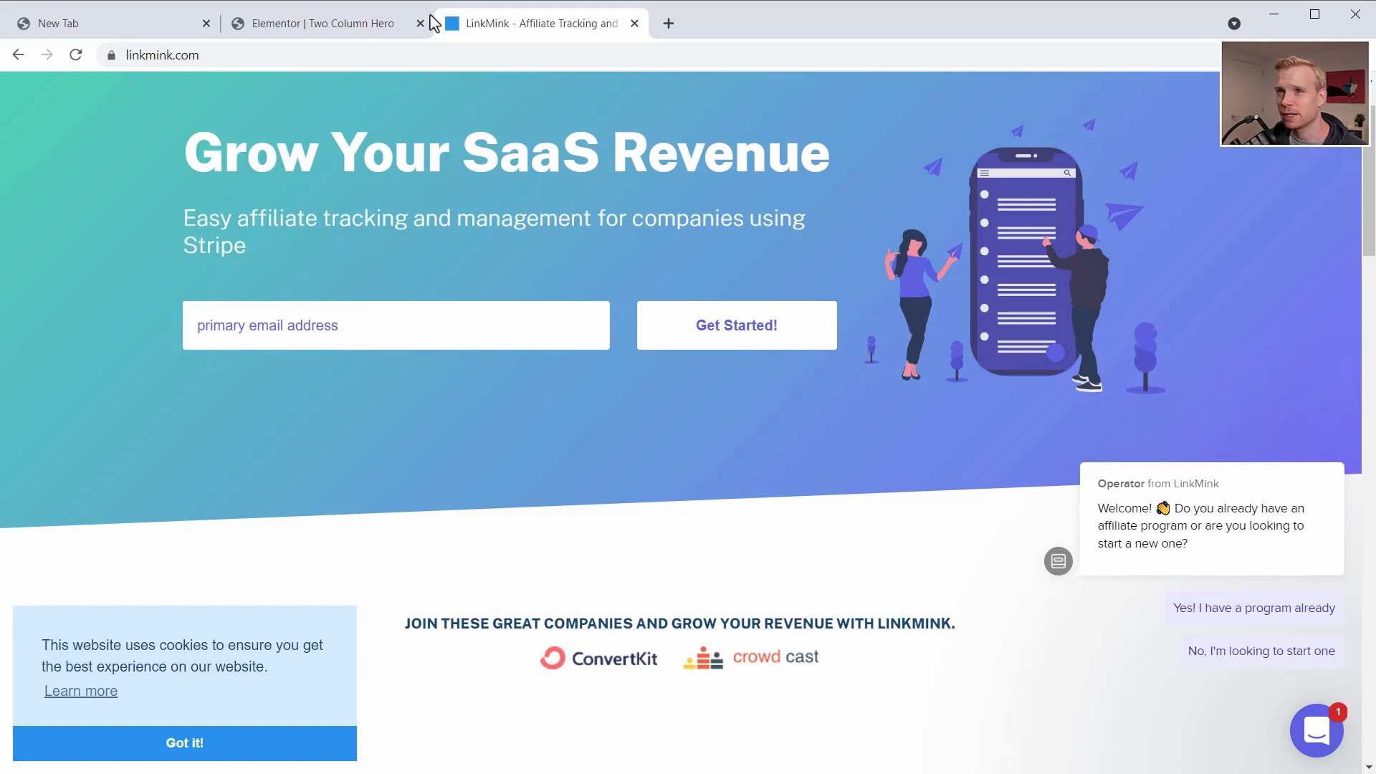
pyautogui.click(323, 23)
pyautogui.click(185, 406)
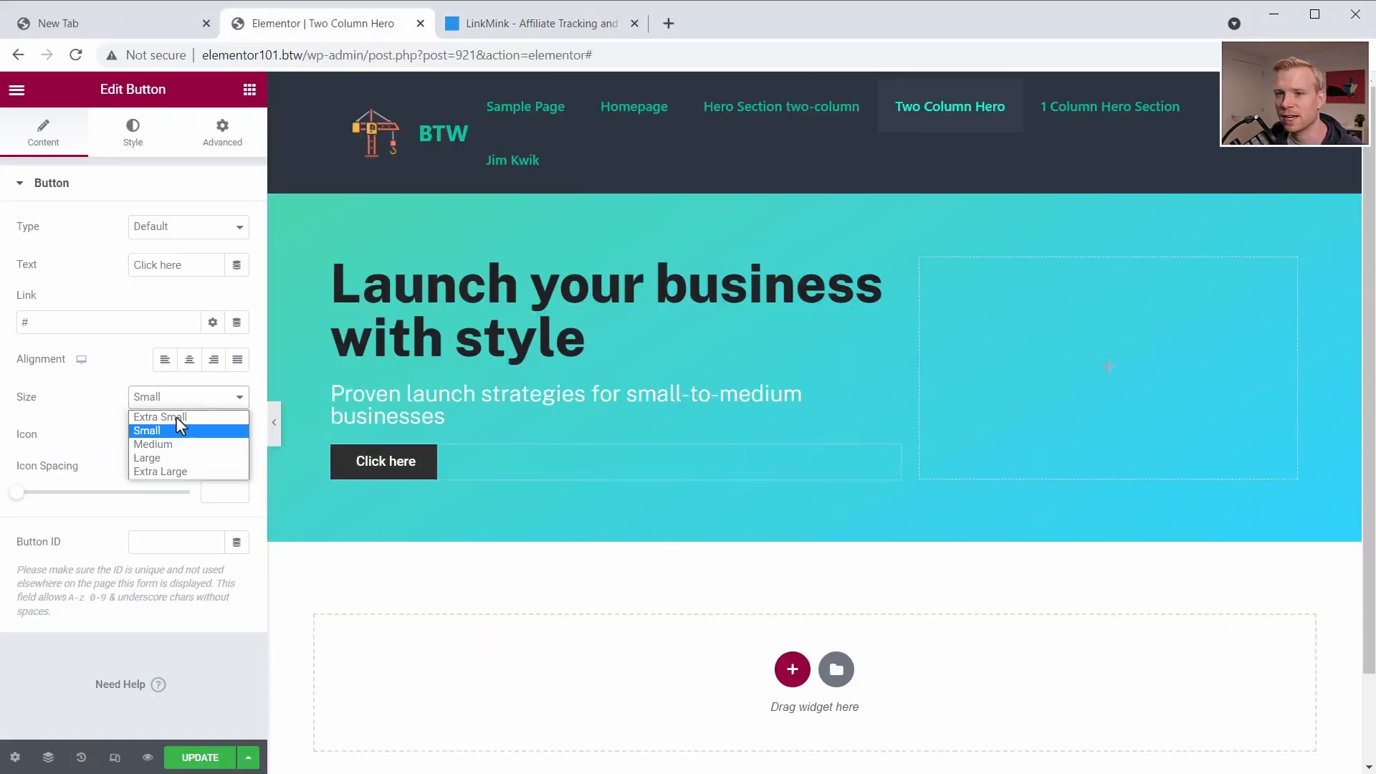
pyautogui.click(172, 460)
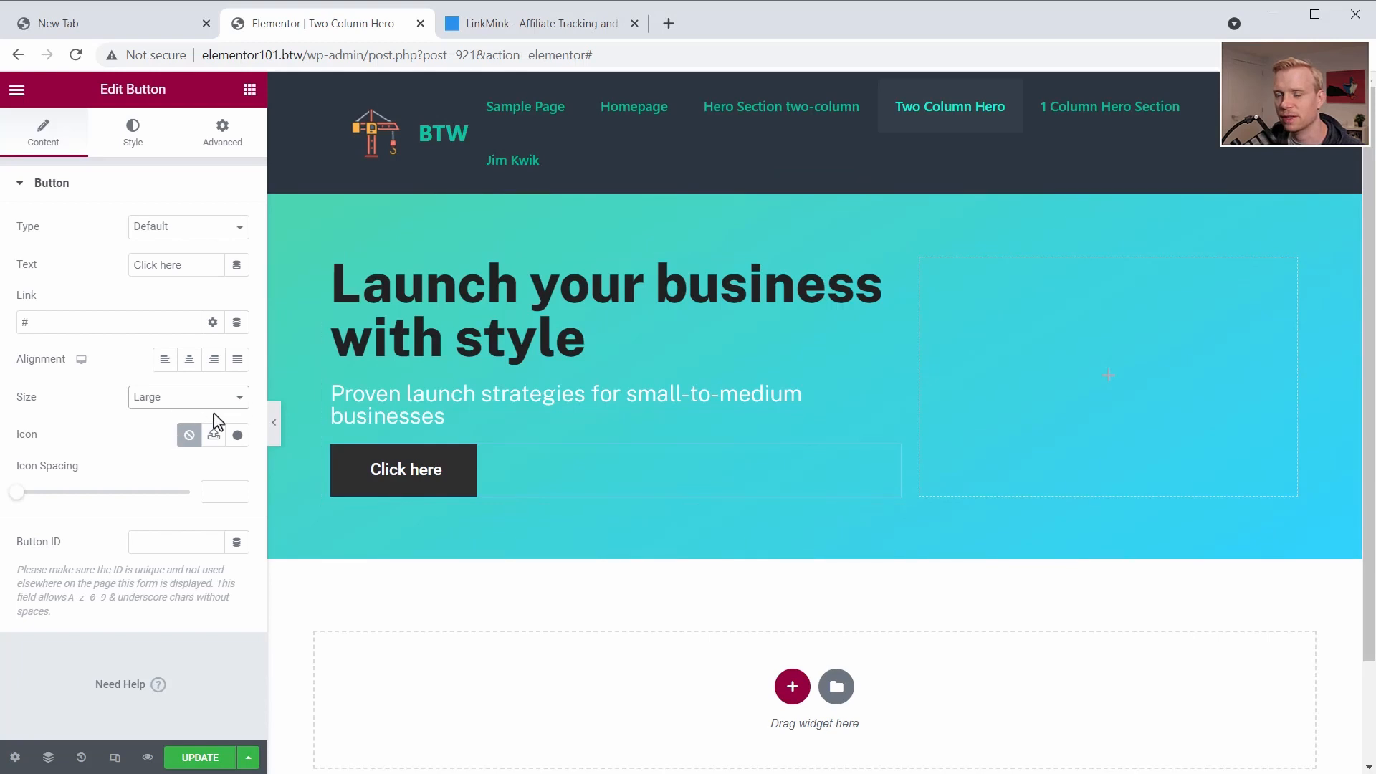
# - Set the button's padding to 17 px top and bottom and 50 px right and left, with a 5 px border radius
pyautogui.click(134, 137)
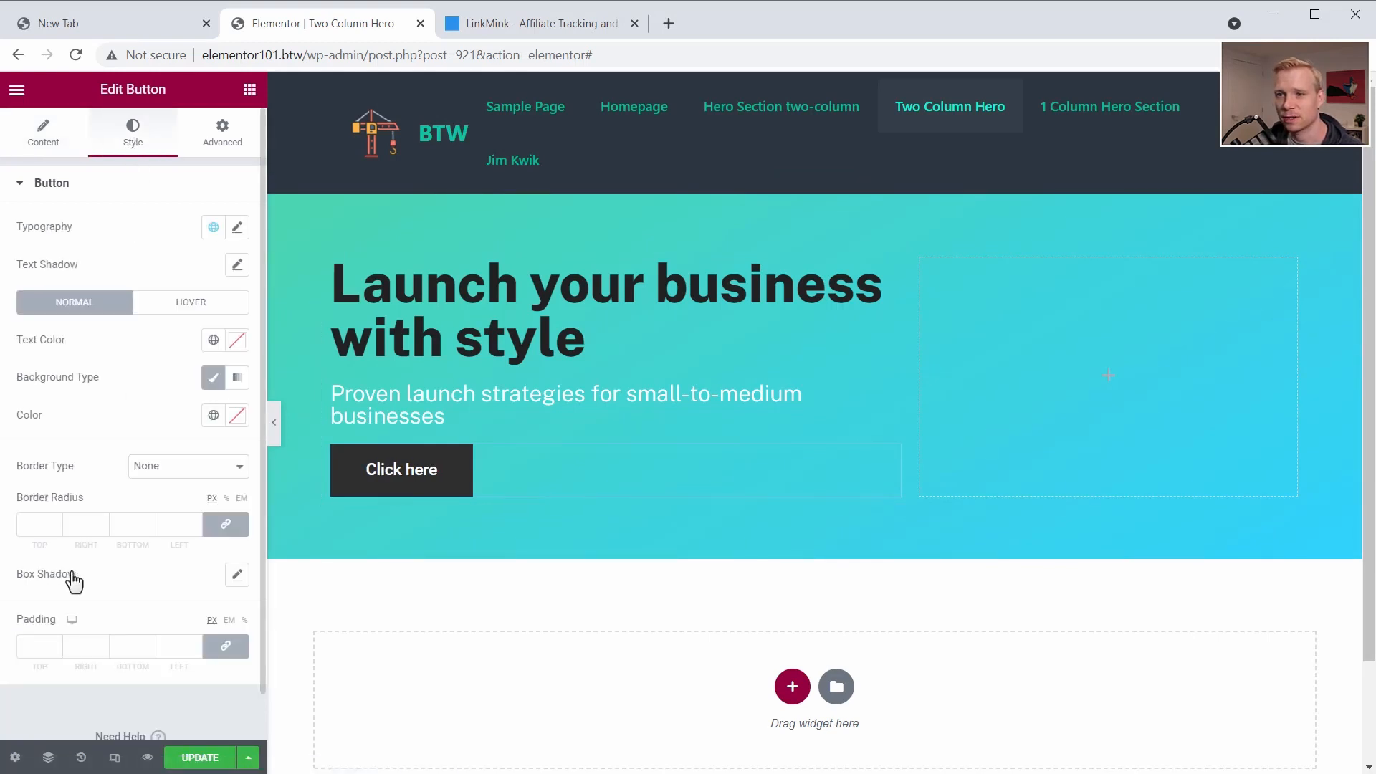
pyautogui.click(226, 647)
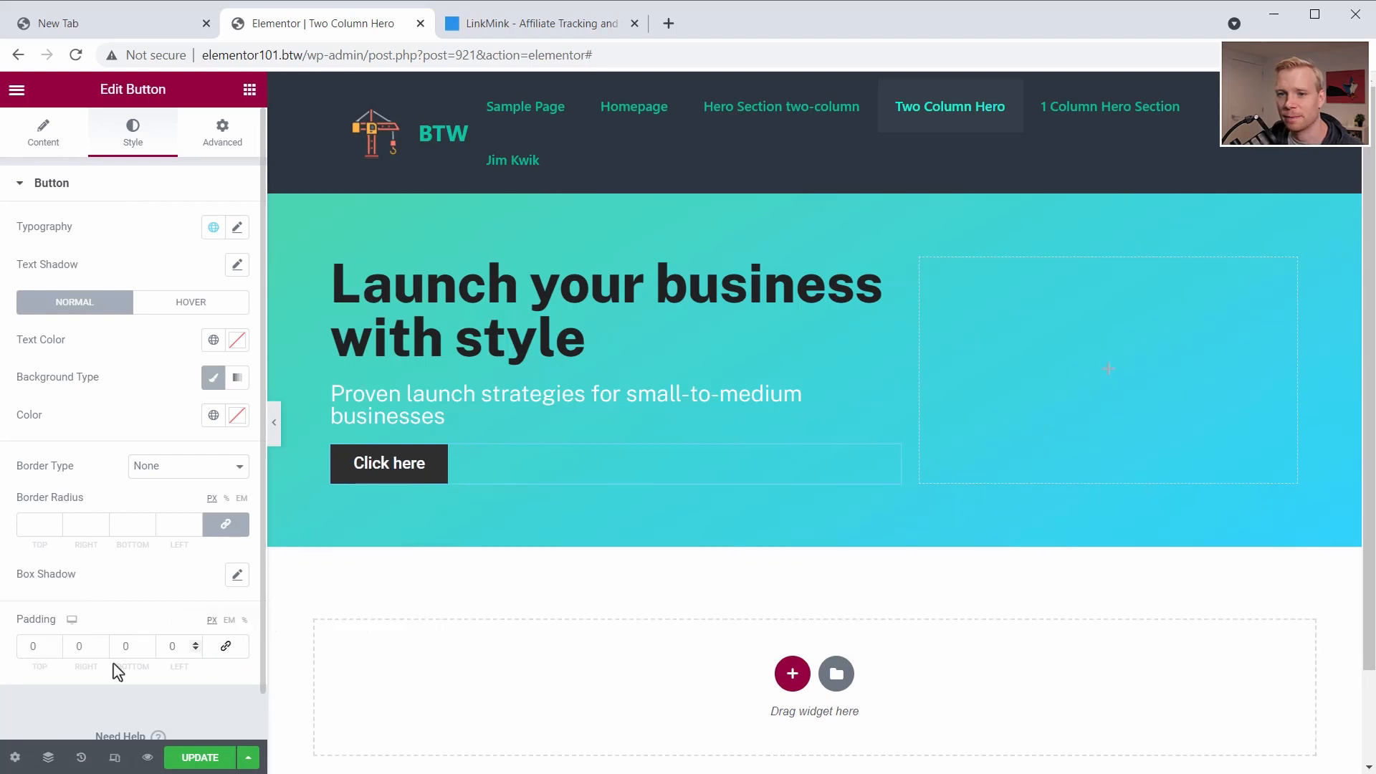
pyautogui.write('1')
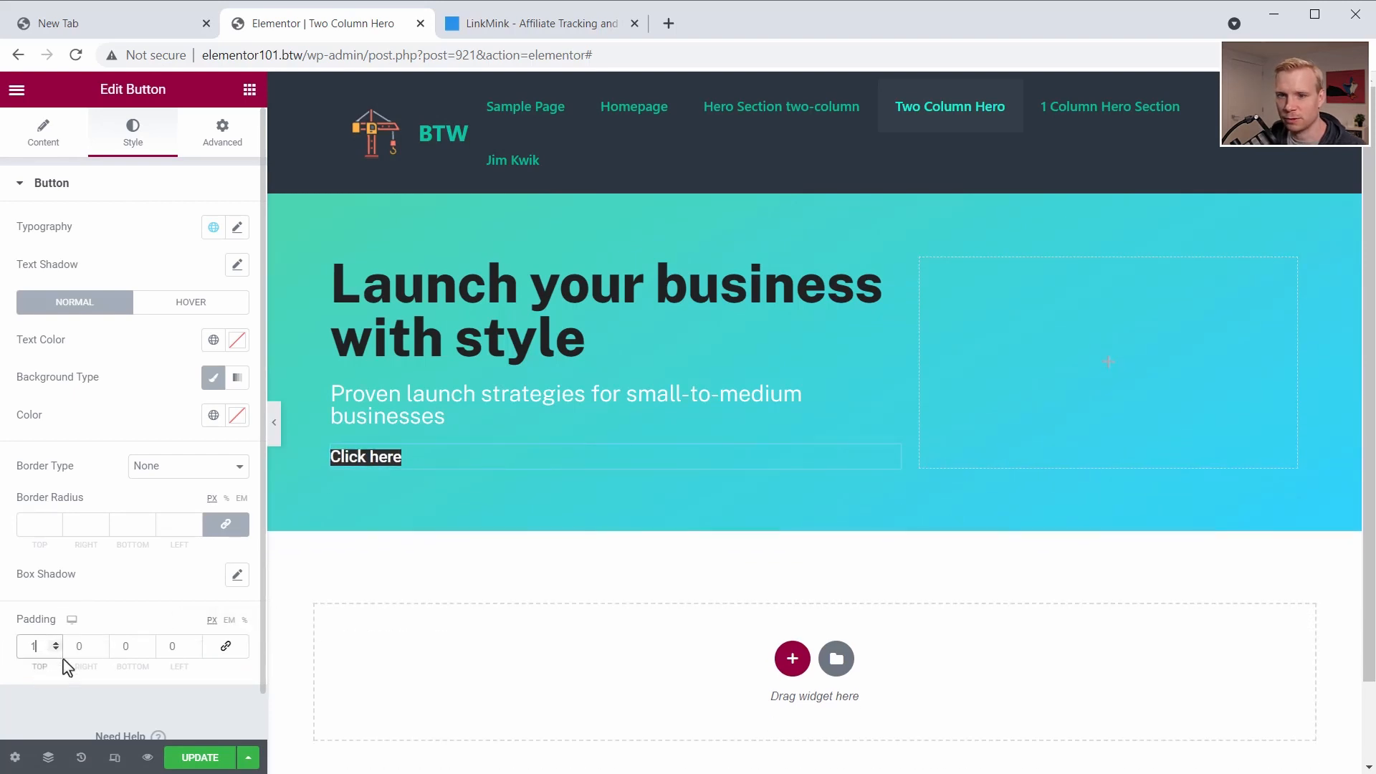
pyautogui.write('7')
pyautogui.click(129, 645)
pyautogui.write('17')
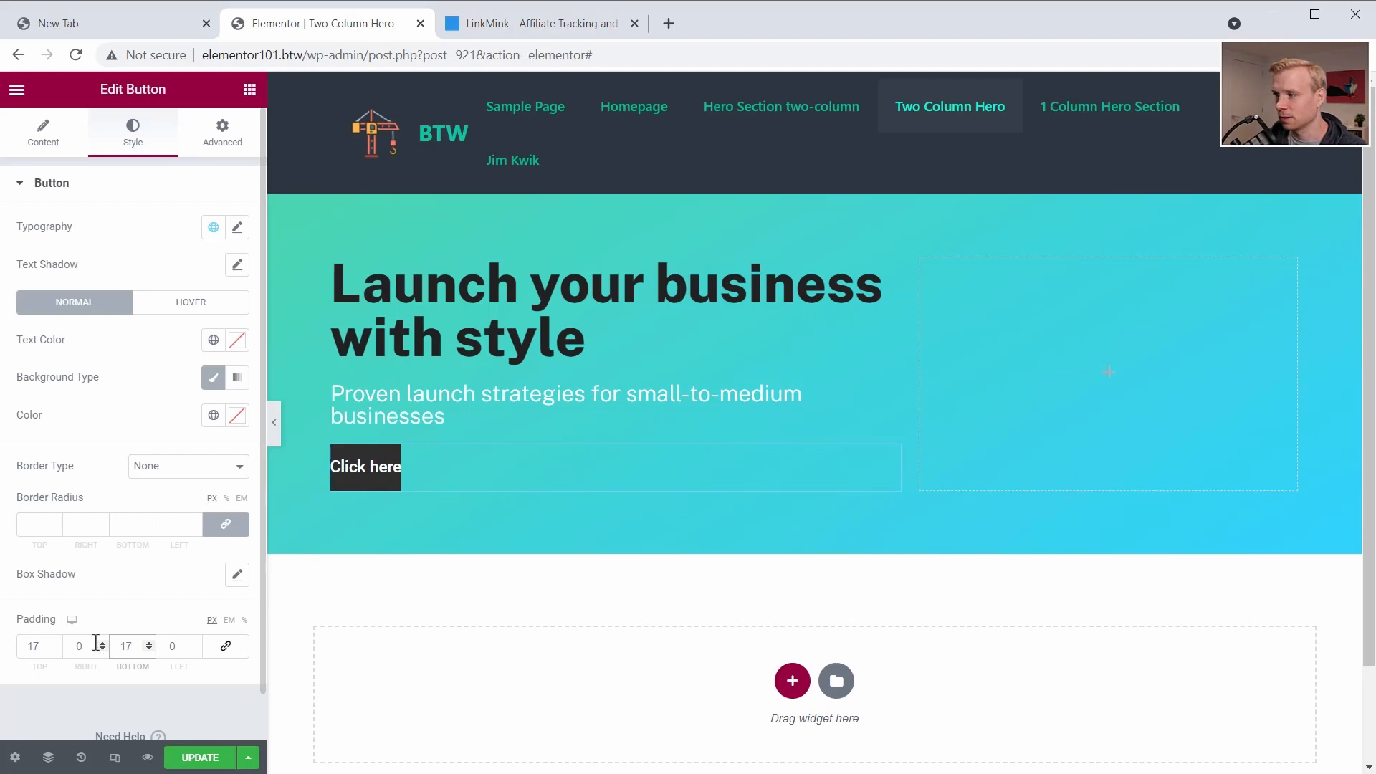
pyautogui.moveTo(94, 643); pyautogui.dragTo(59, 650)
pyautogui.write('50')
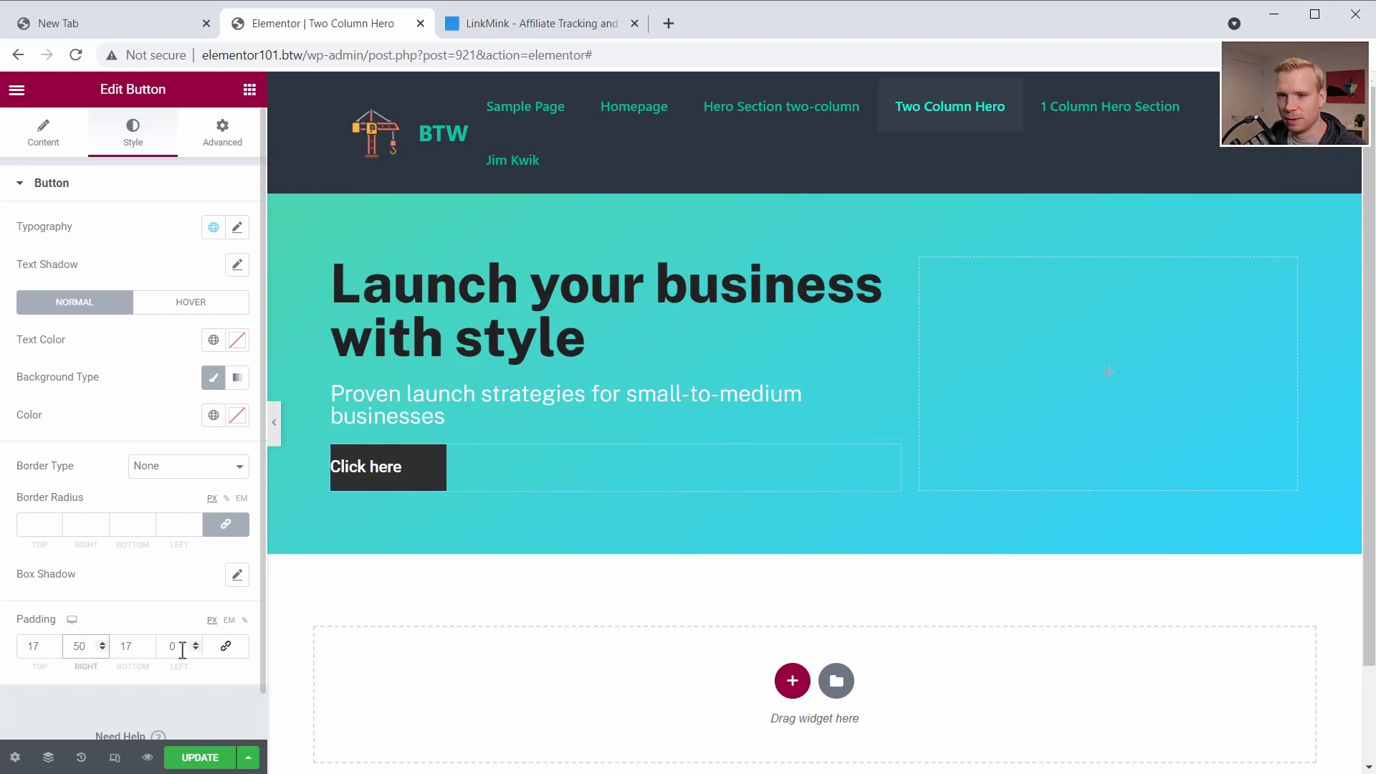
pyautogui.click(182, 647)
pyautogui.write('50')
pyautogui.click(46, 524)
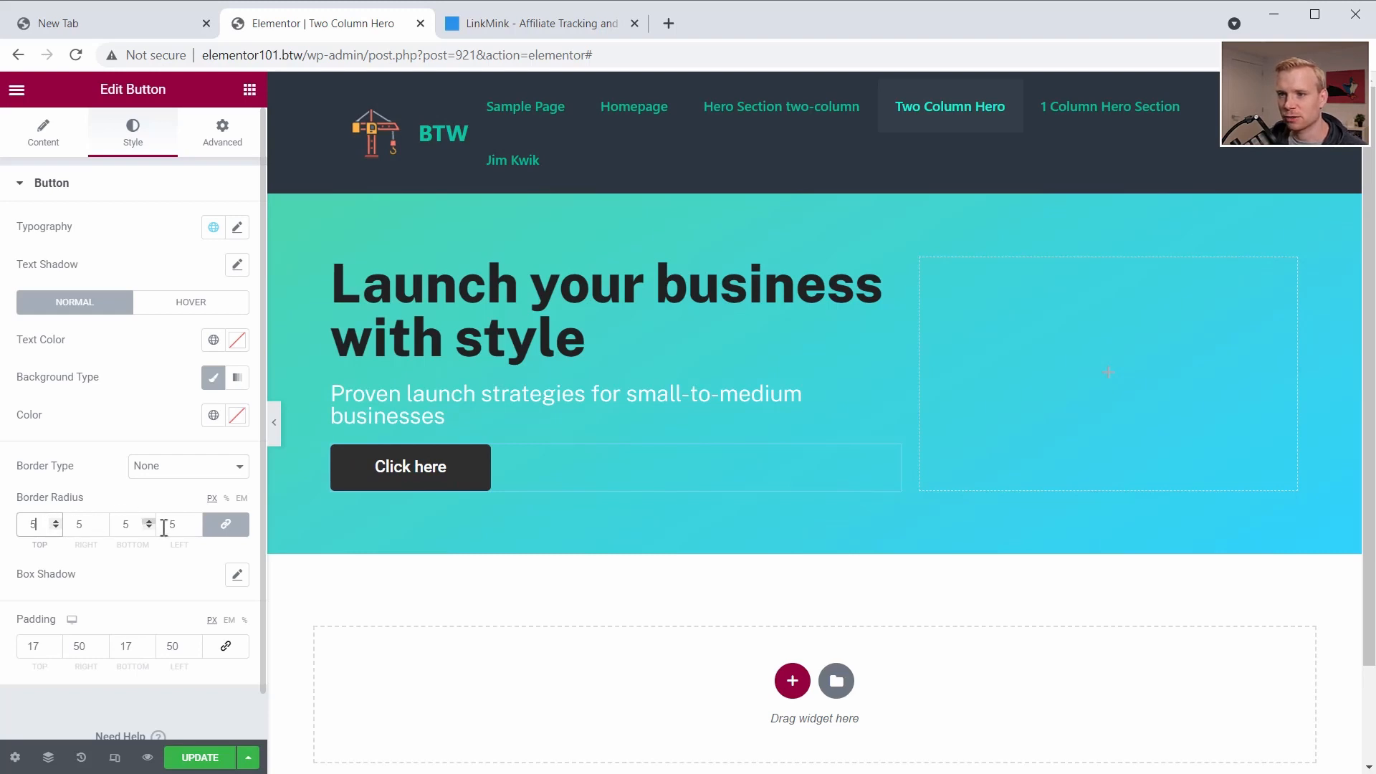
pyautogui.write('5')
# - Set the button's hover background color to dark blue #0B1F45
pyautogui.click(188, 307)
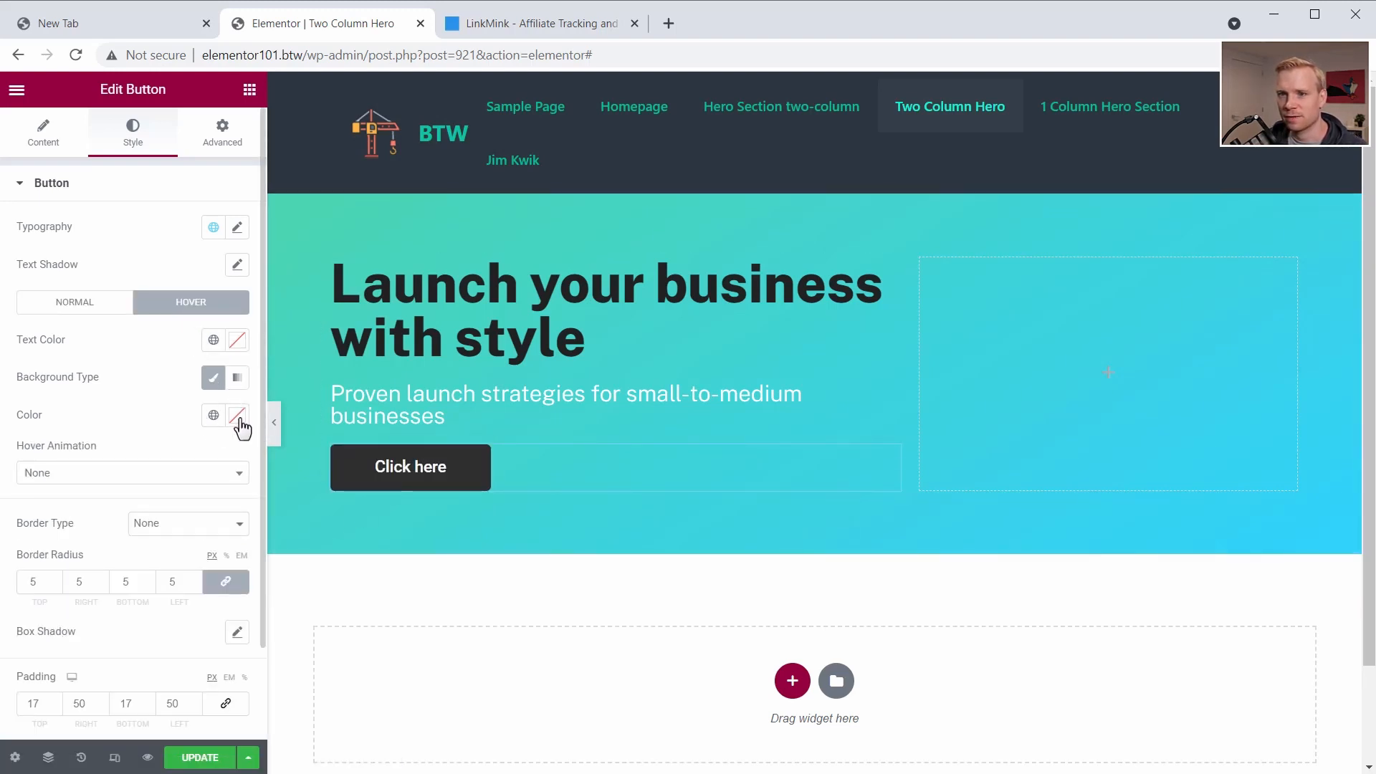
pyautogui.click(237, 417)
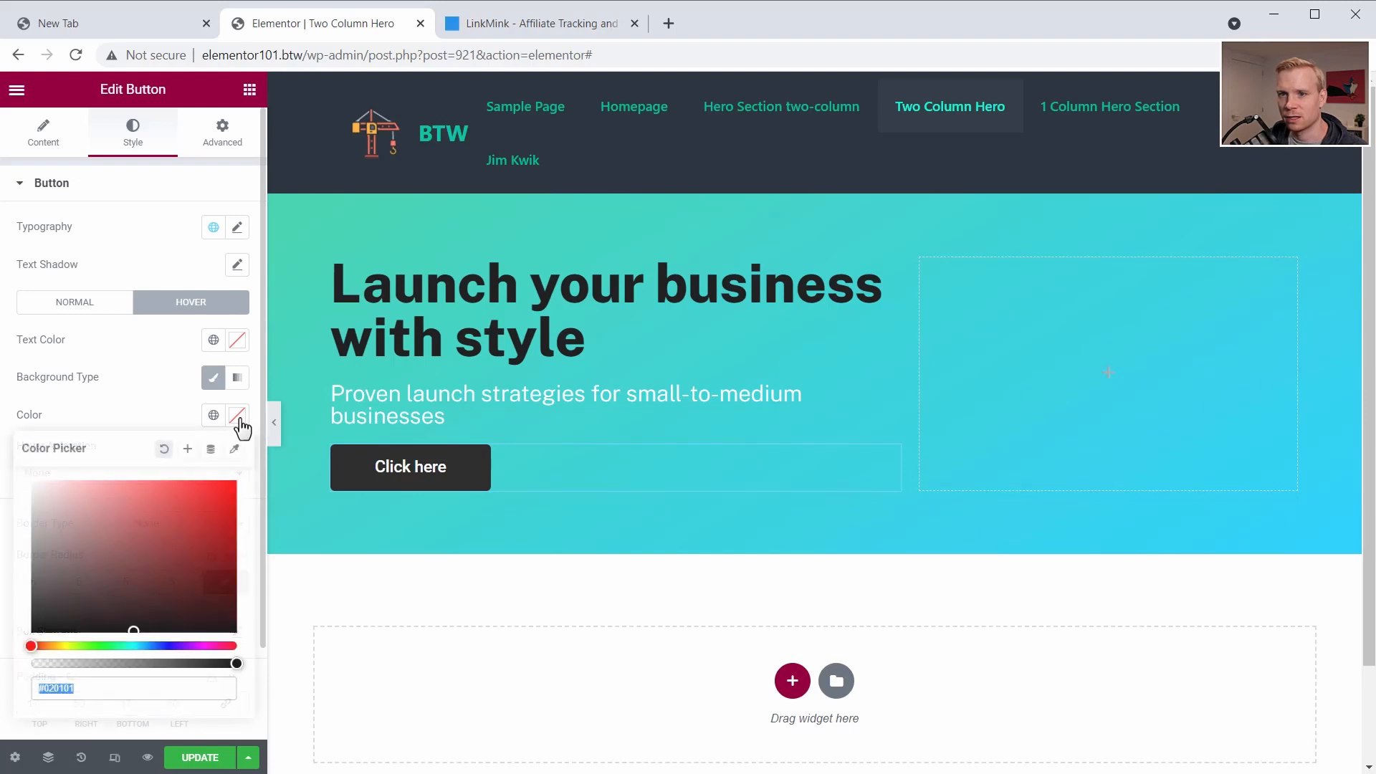
pyautogui.click(159, 645)
pyautogui.click(204, 591)
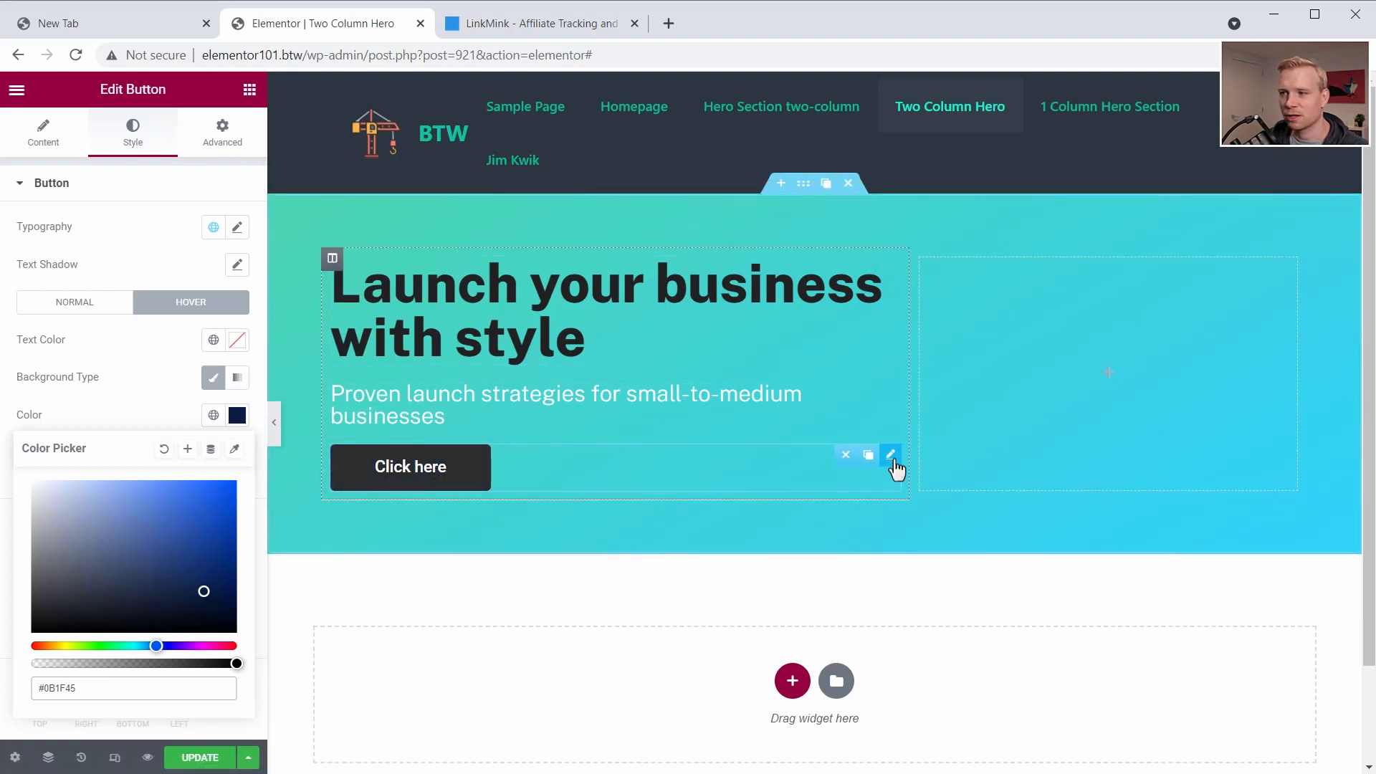
pyautogui.click(868, 456)
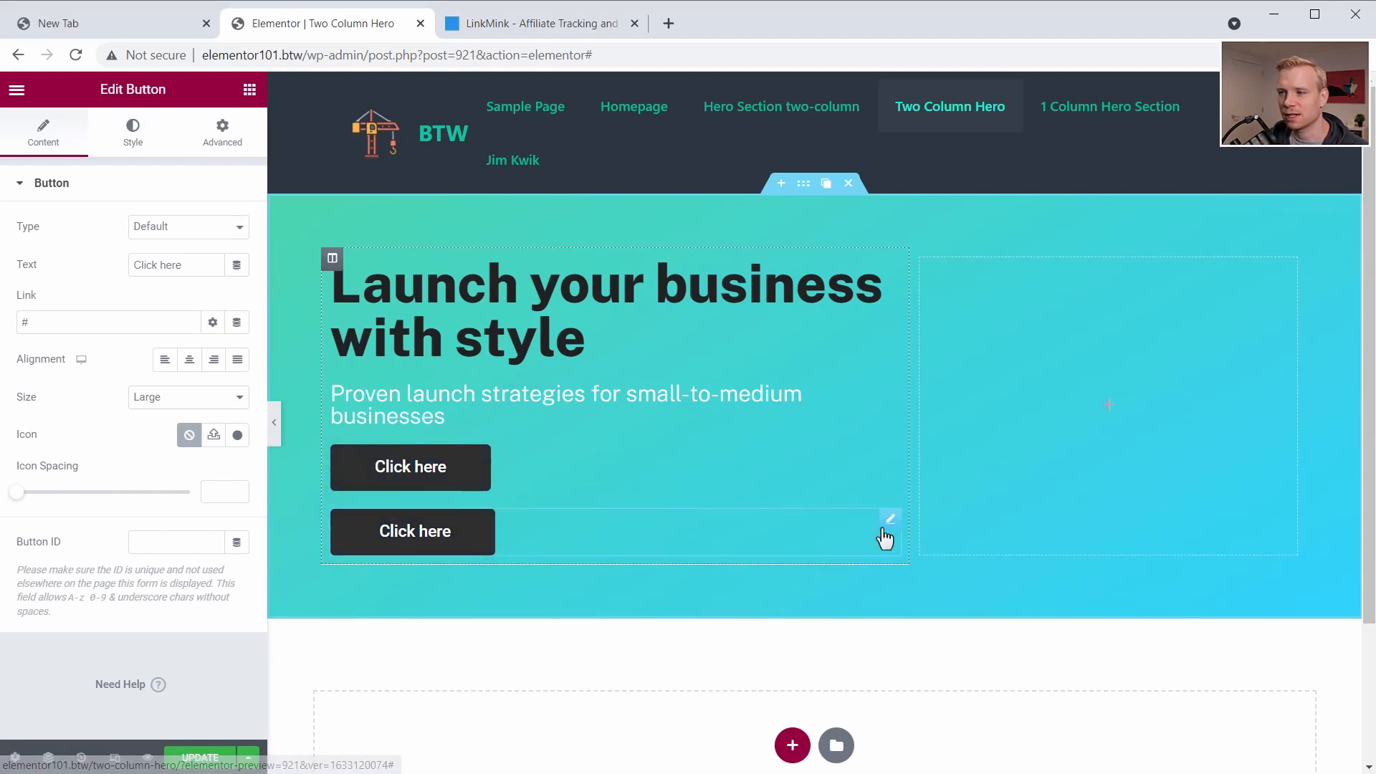
pyautogui.click(847, 518)
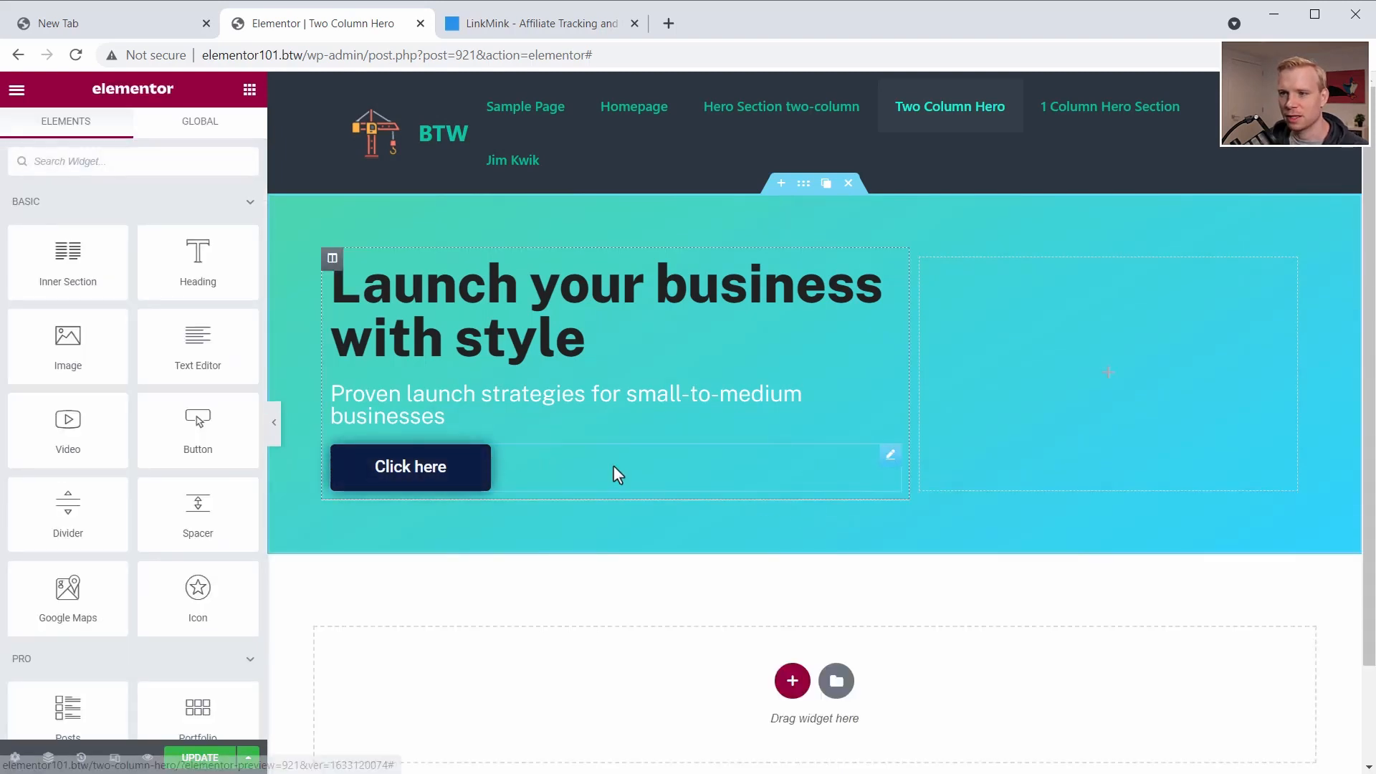
pyautogui.click(866, 470)
# - Set the button's positioning width to Inline (auto) and duplicate the button beside itself
pyautogui.click(219, 139)
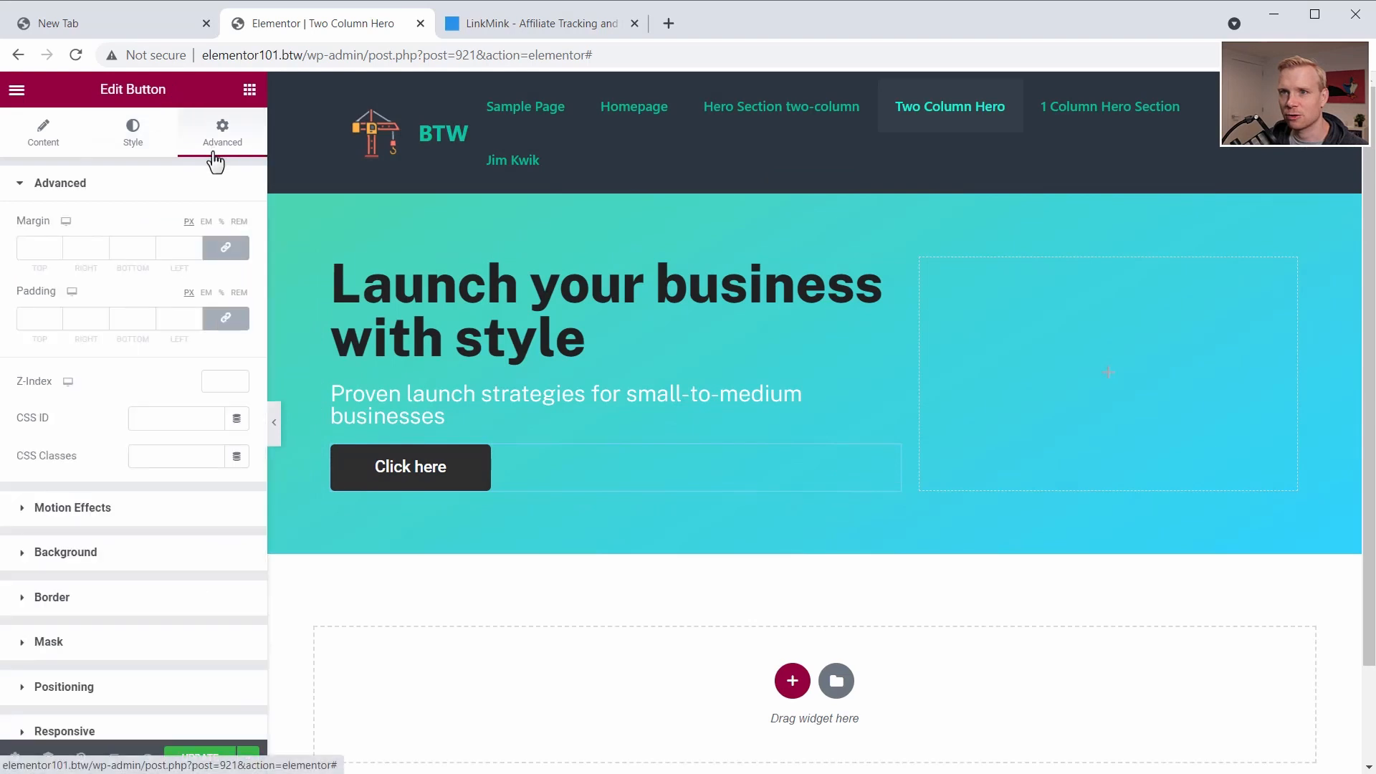
pyautogui.scroll(-3, 65, 516)
pyautogui.click(61, 481)
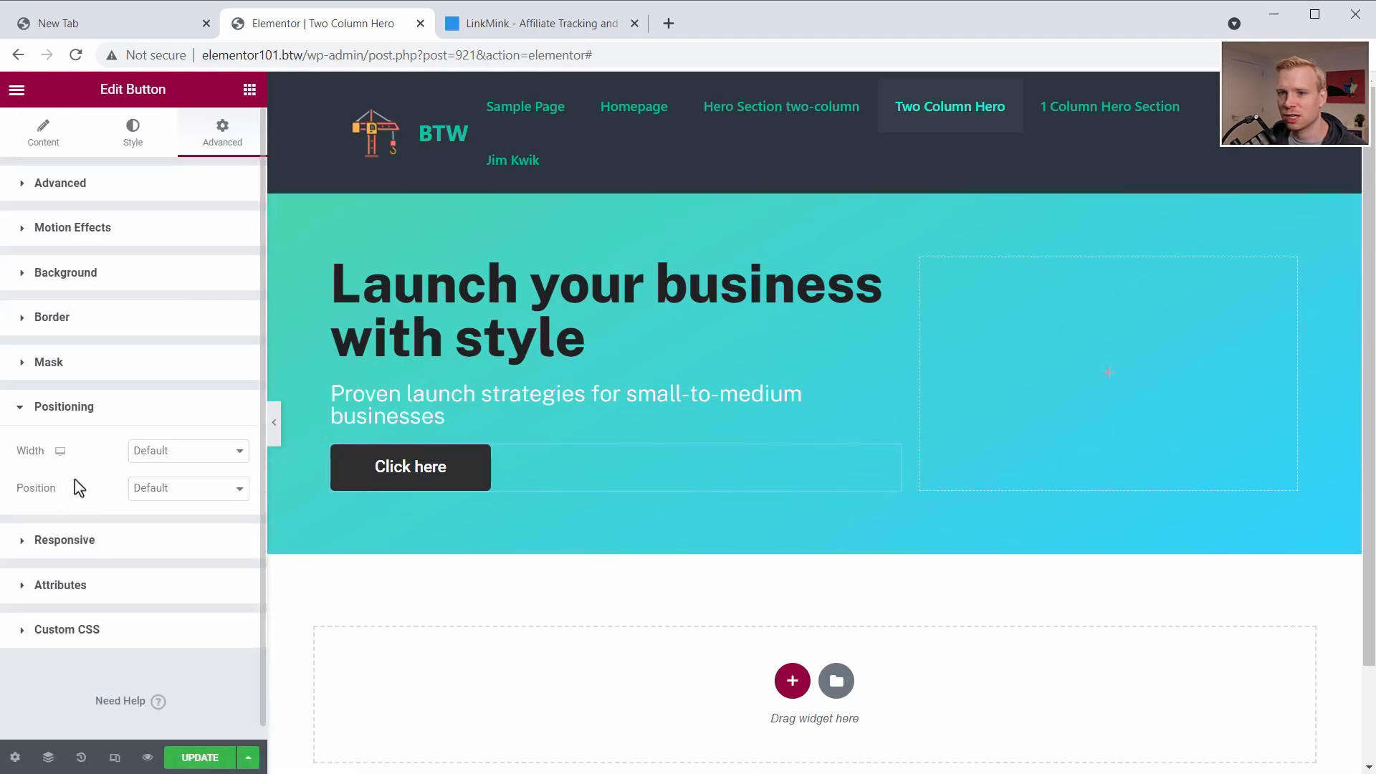
pyautogui.click(174, 456)
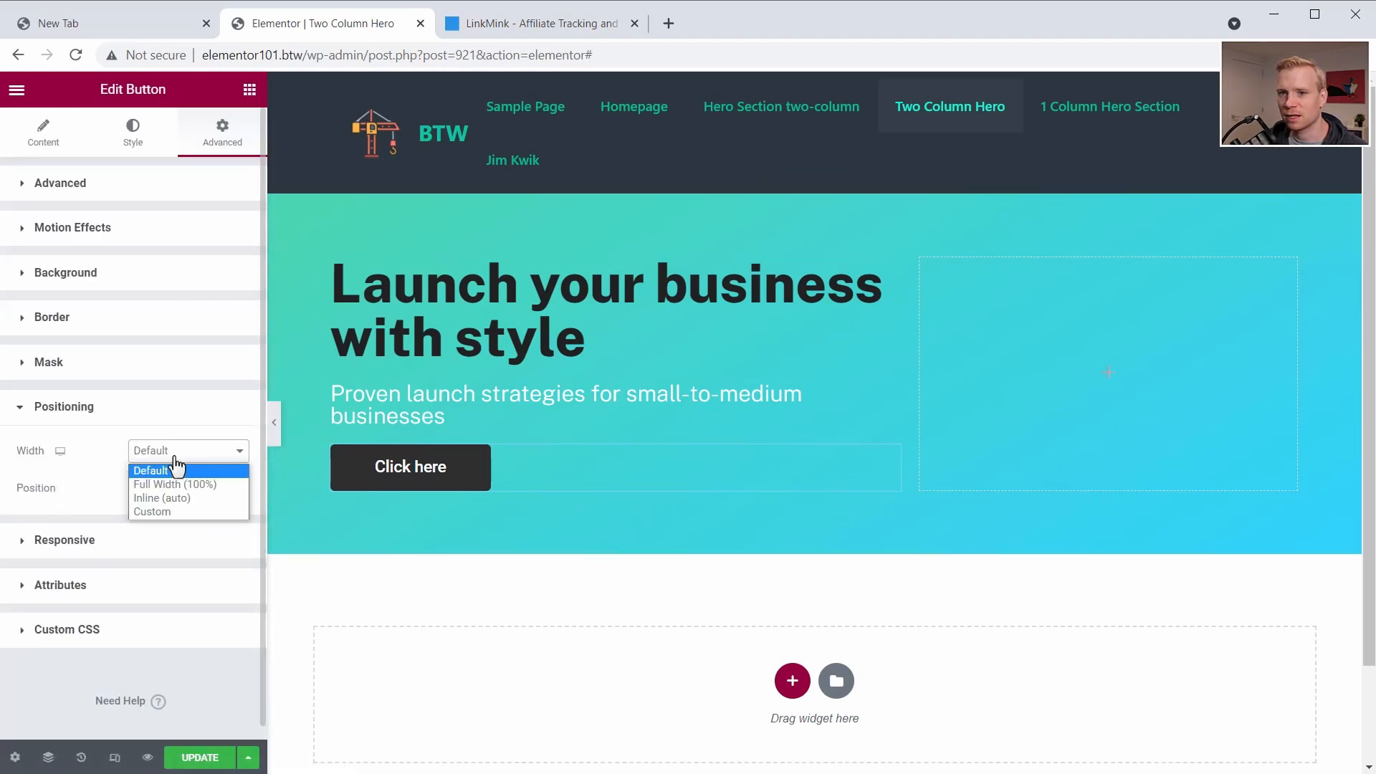
pyautogui.click(175, 499)
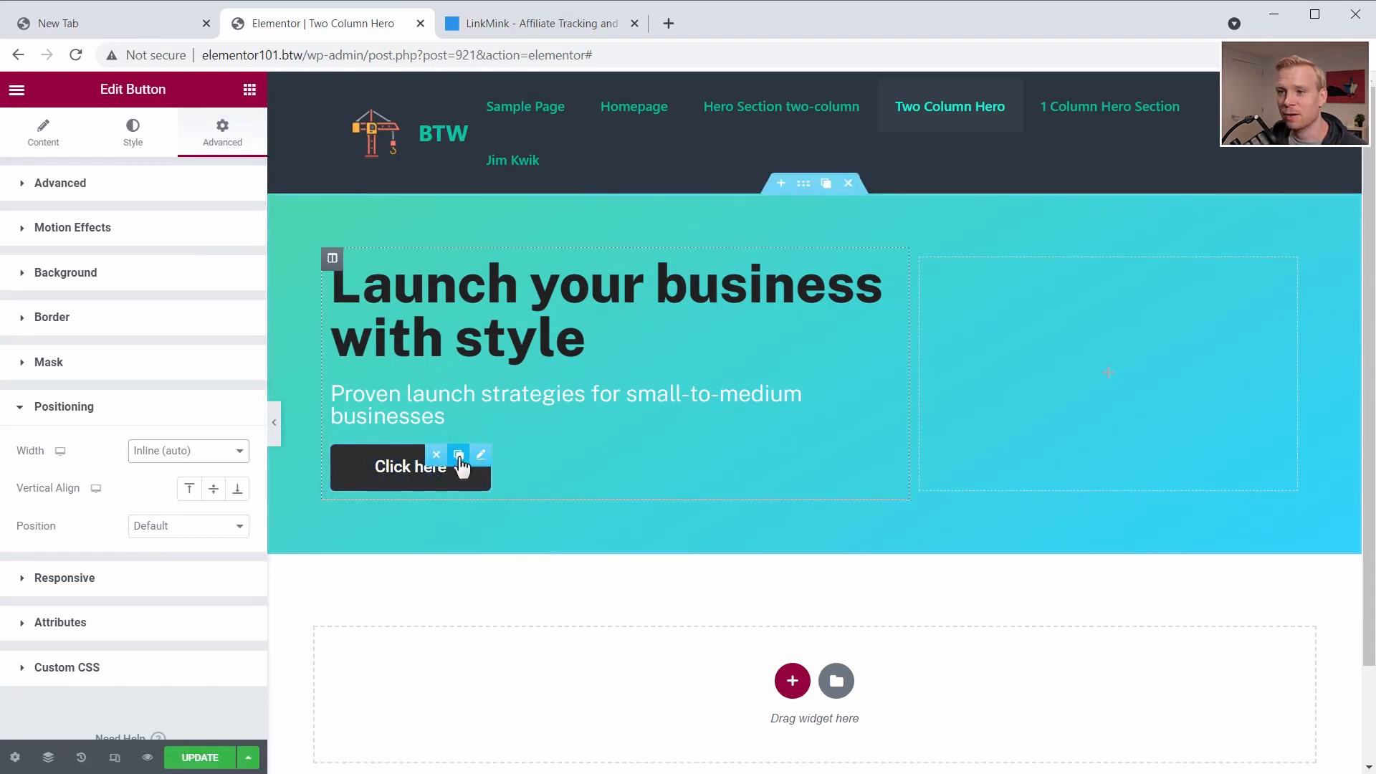
pyautogui.click(459, 457)
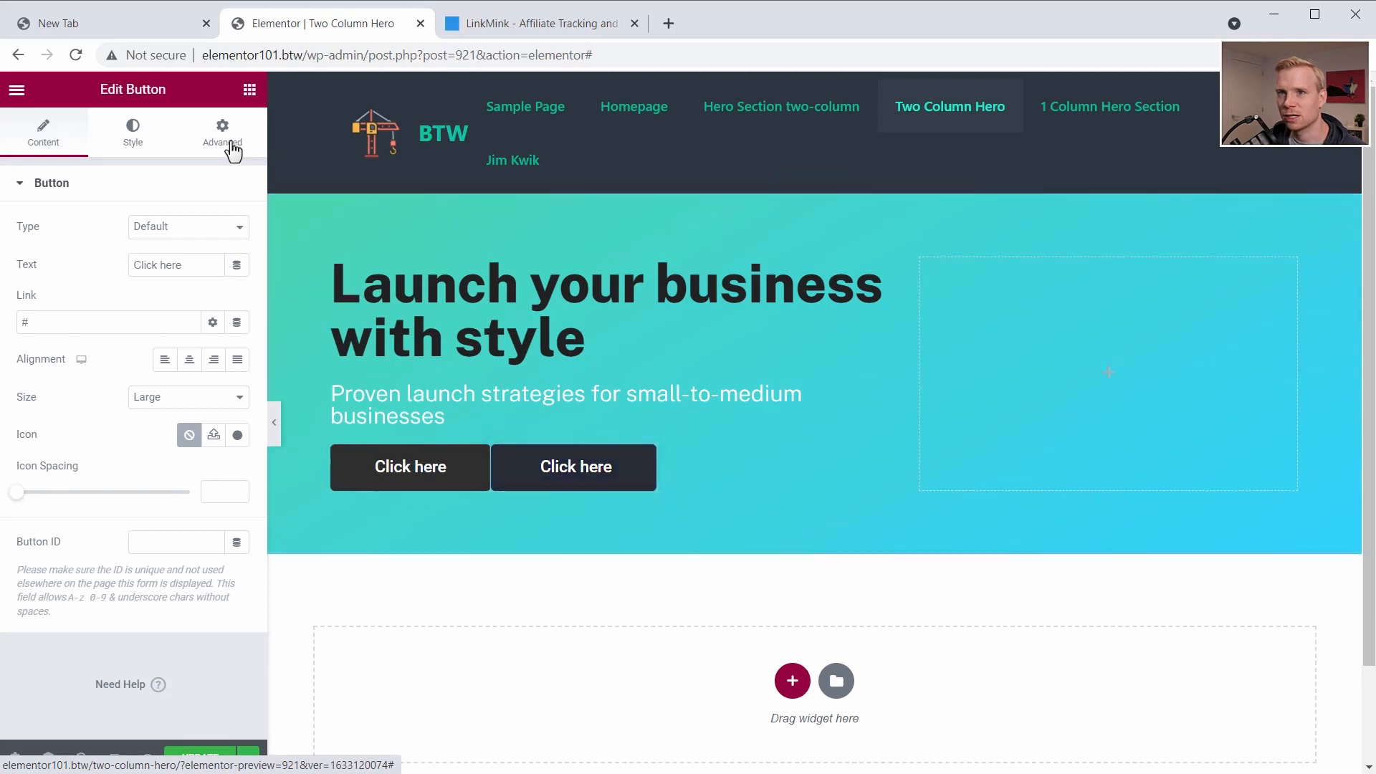
# - Make the second button's normal background color fully transparent
pyautogui.click(134, 138)
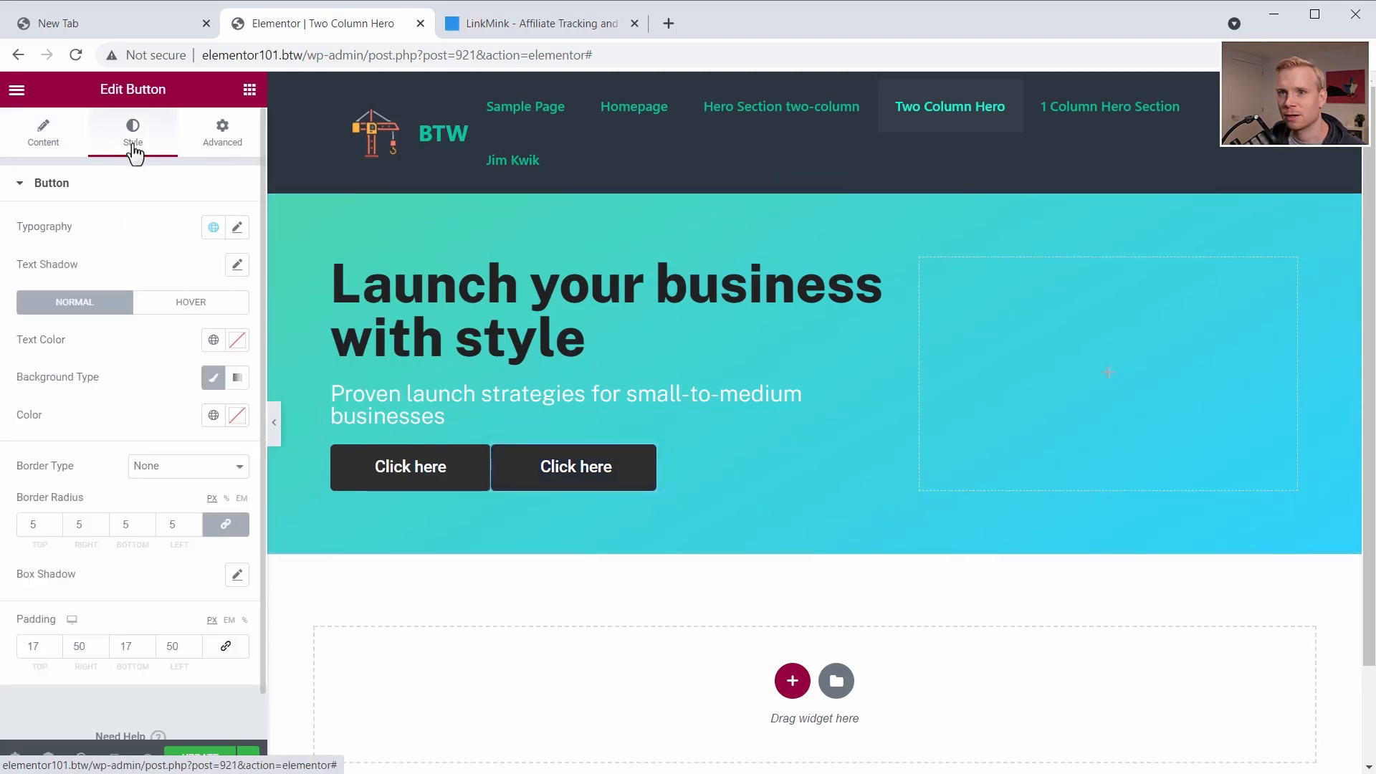
pyautogui.click(213, 379)
pyautogui.click(212, 379)
pyautogui.click(237, 415)
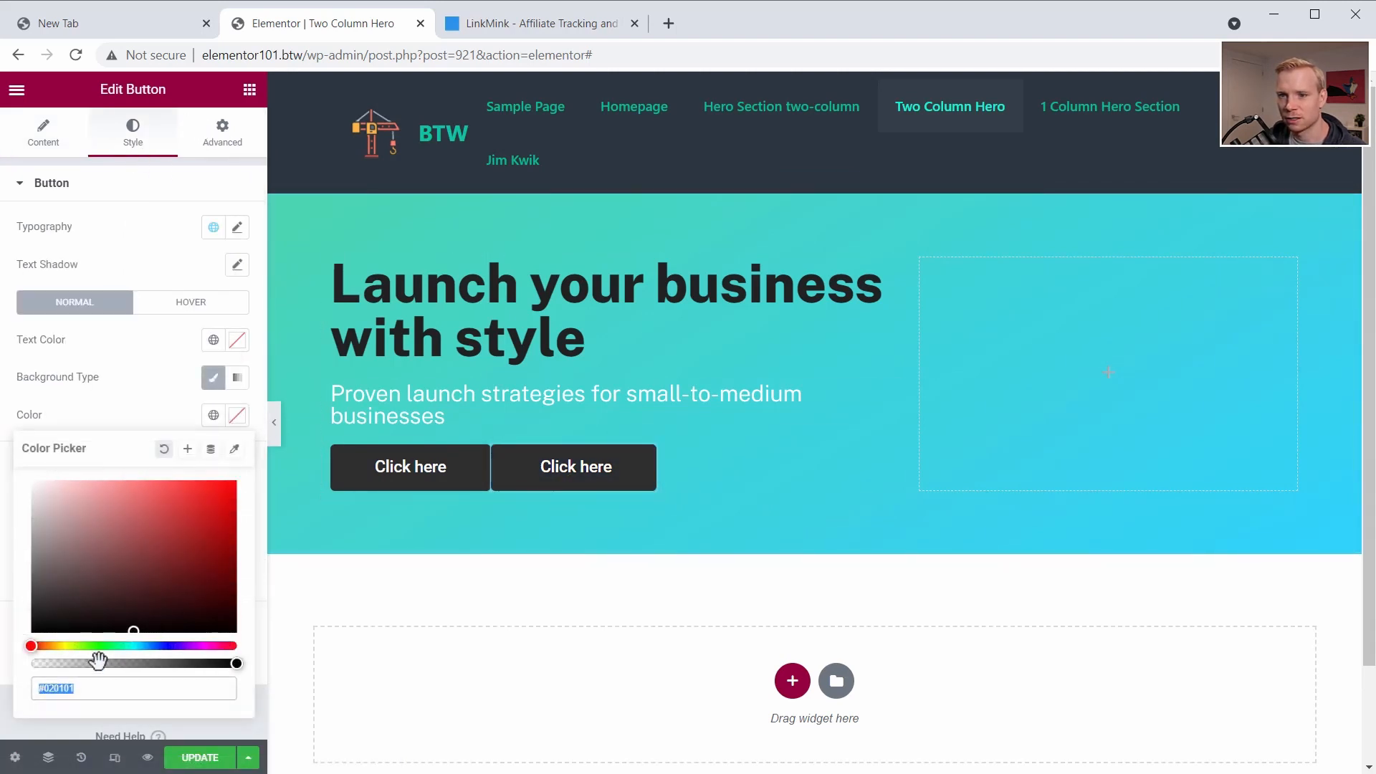
pyautogui.moveTo(89, 662); pyautogui.dragTo(15, 660)
# - Add a solid white #FFFFFF border 5 px wide to the second button
pyautogui.click(184, 467)
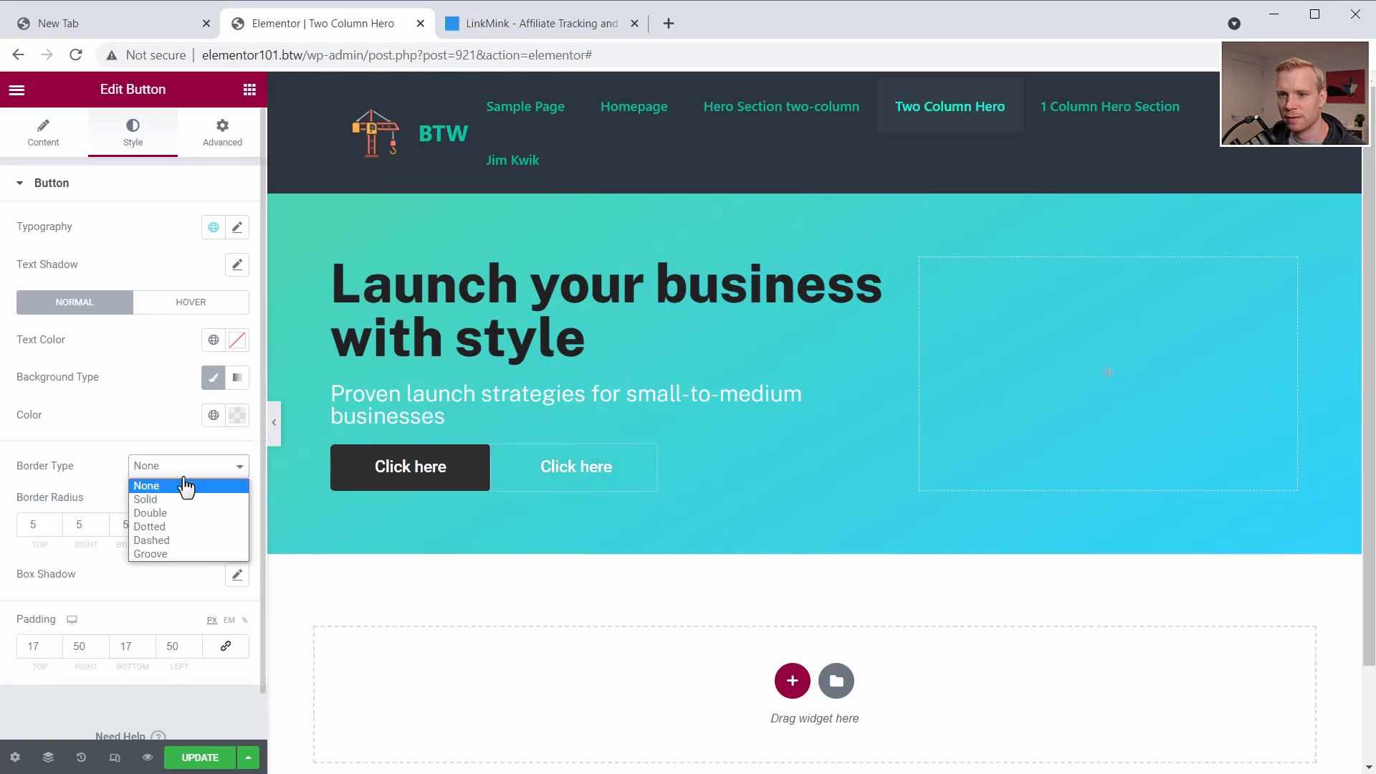
pyautogui.click(172, 500)
pyautogui.click(45, 526)
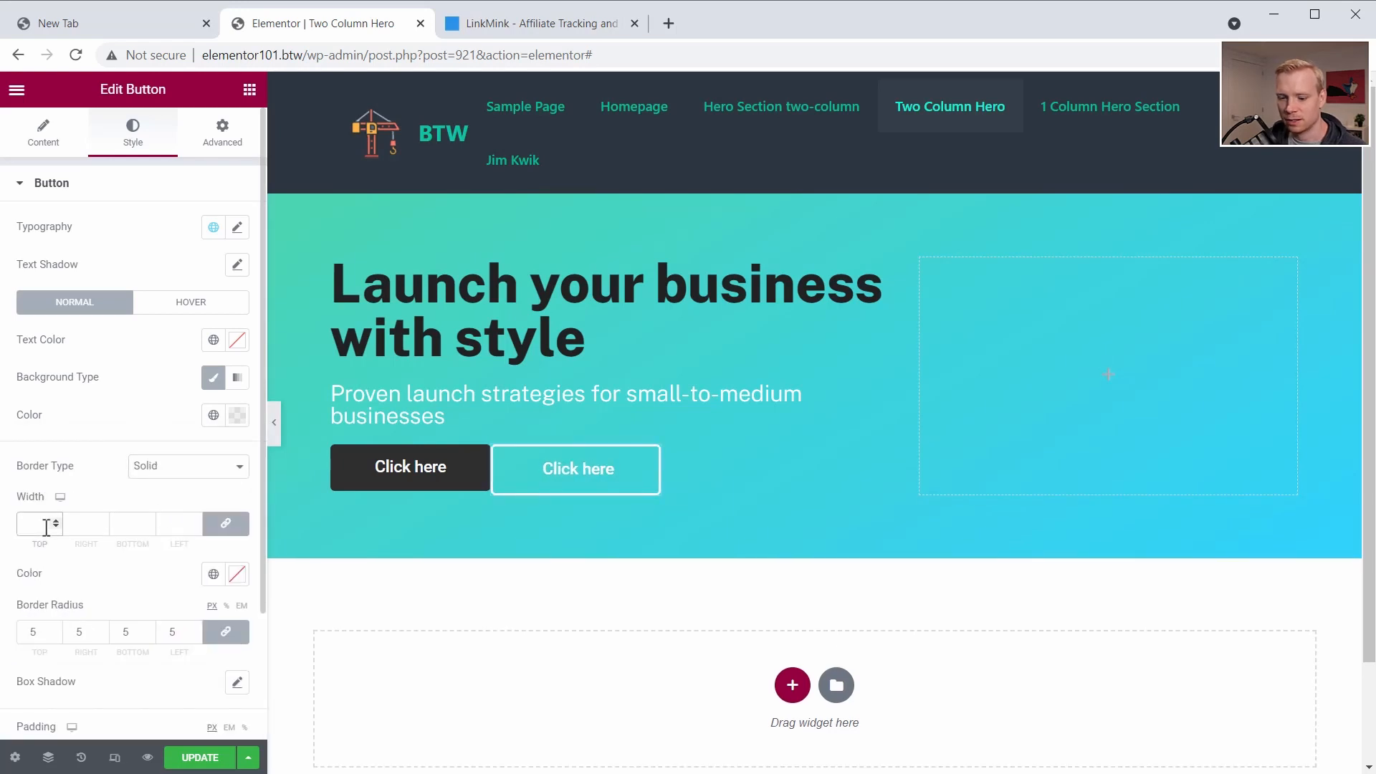
pyautogui.write('5')
pyautogui.click(237, 574)
pyautogui.moveTo(53, 353); pyautogui.dragTo(5, 289)
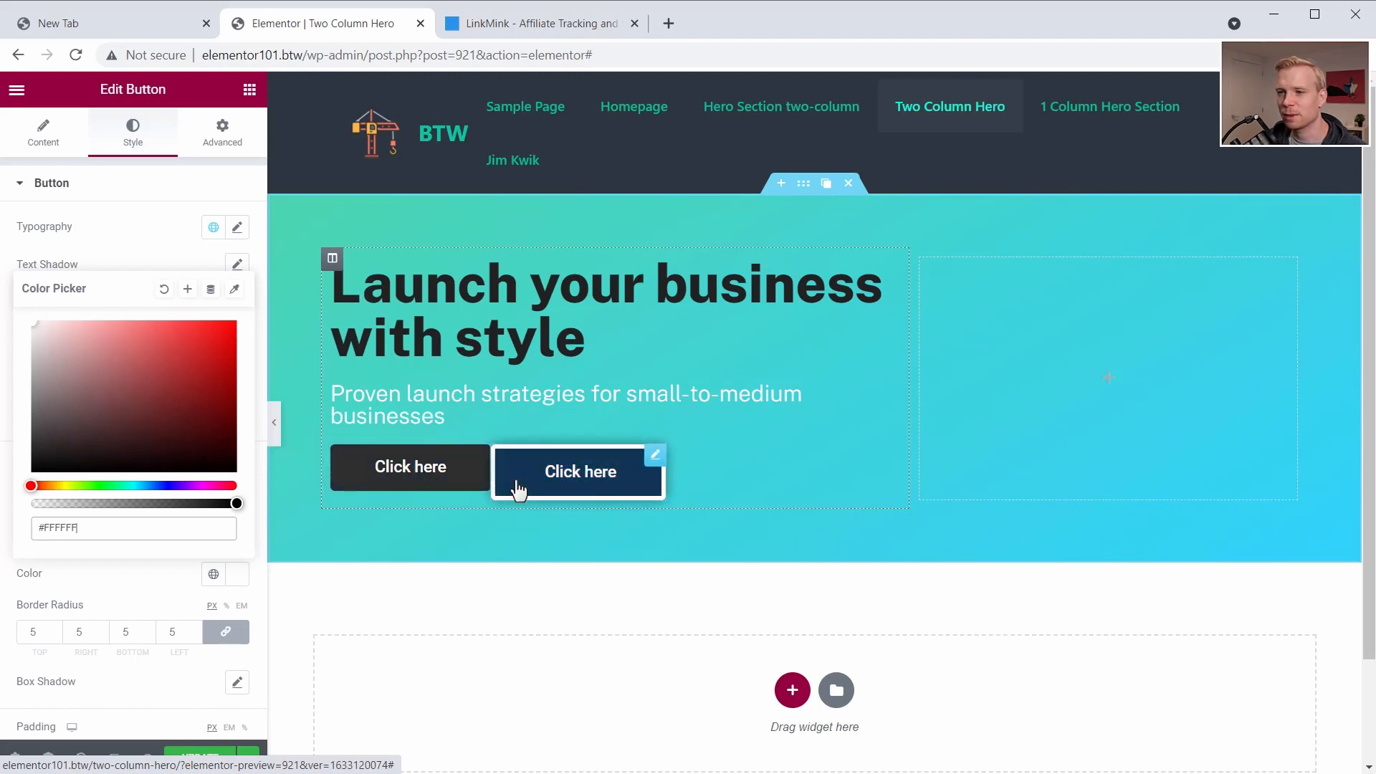
pyautogui.scroll(-2, 75, 638)
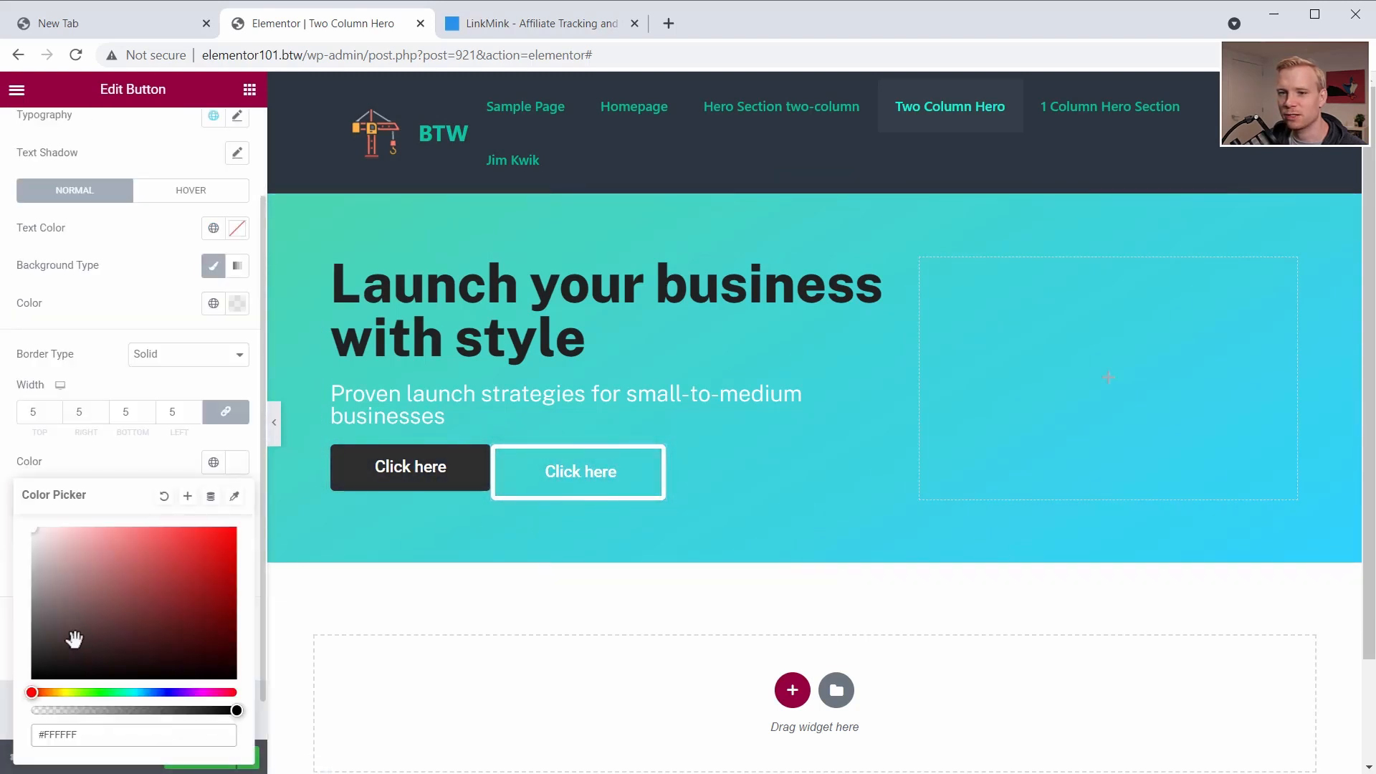
pyautogui.click(81, 468)
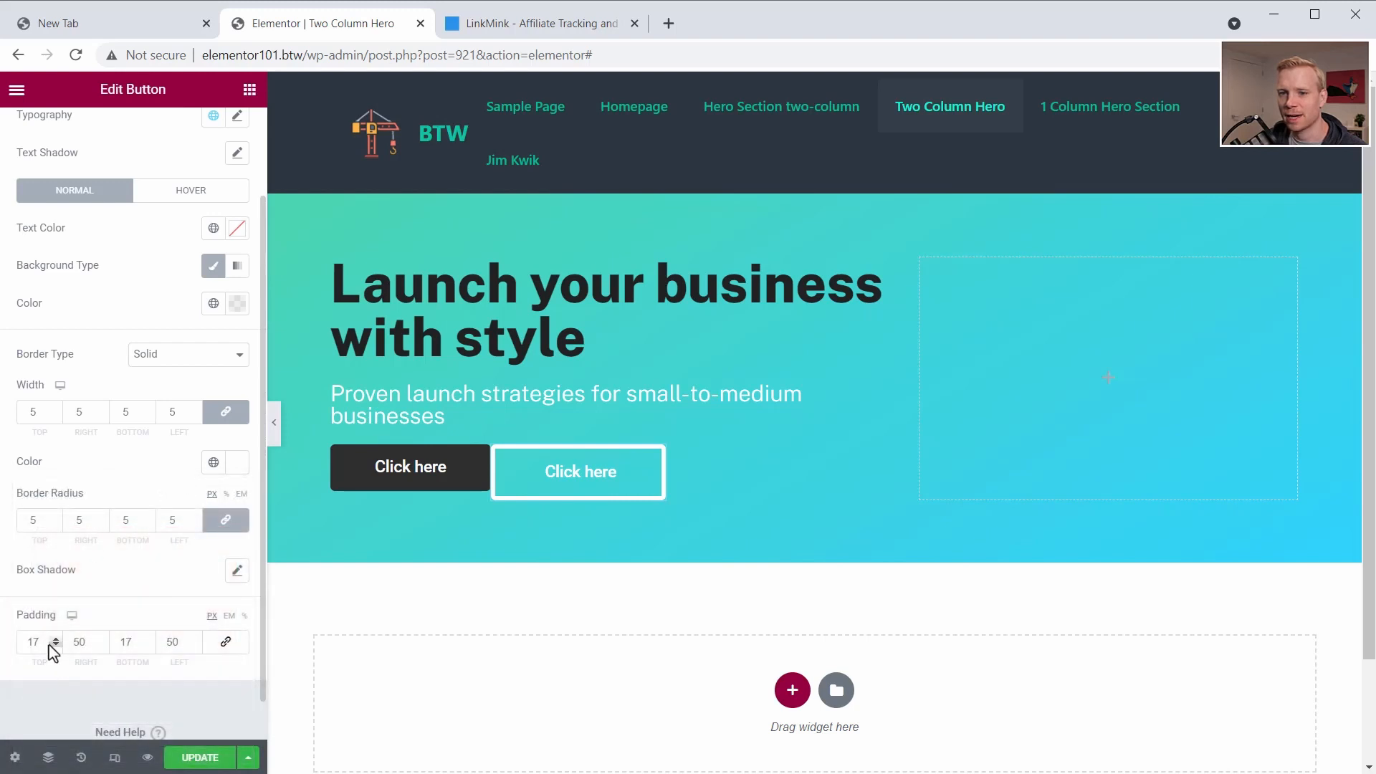
# - Set the second button's border width to 3 px and its top and bottom padding to 14 px
pyautogui.moveTo(41, 412); pyautogui.dragTo(20, 409)
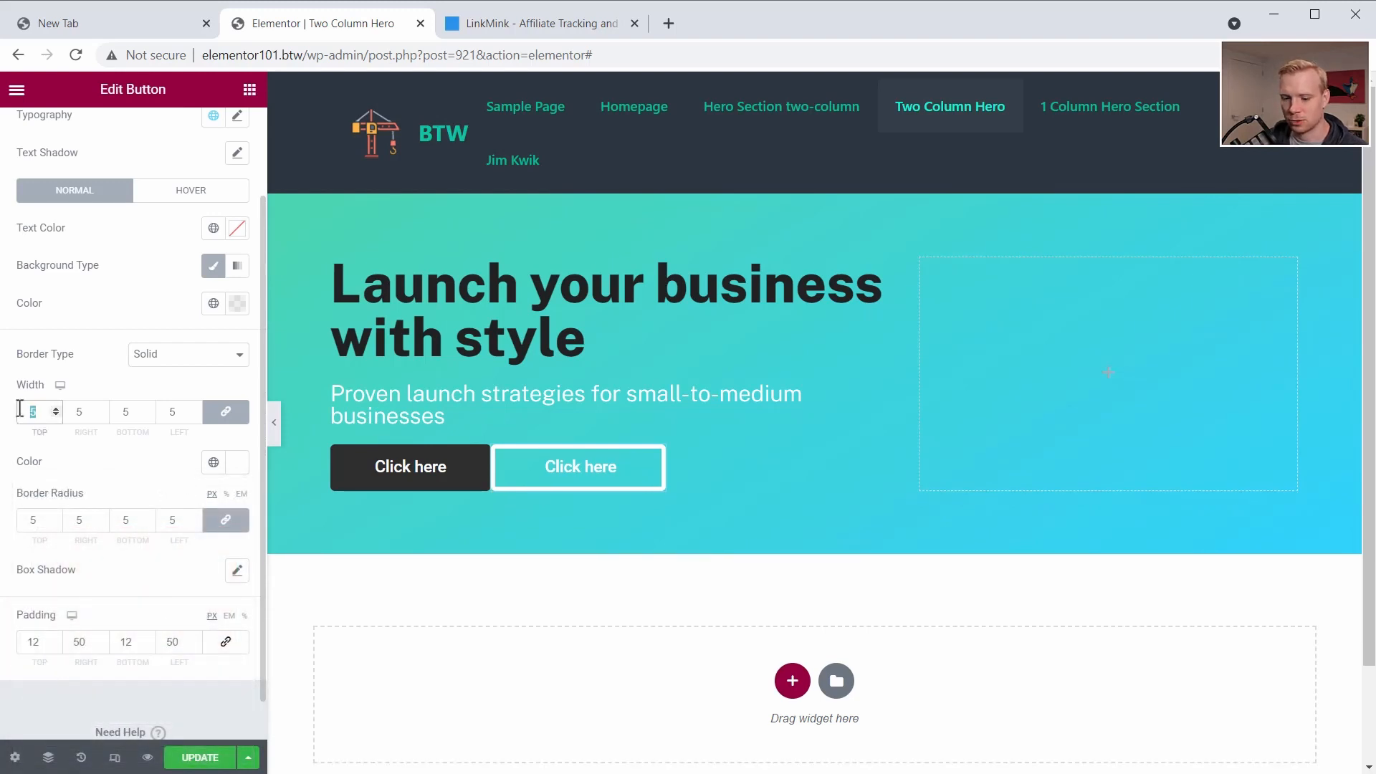
pyautogui.write('3')
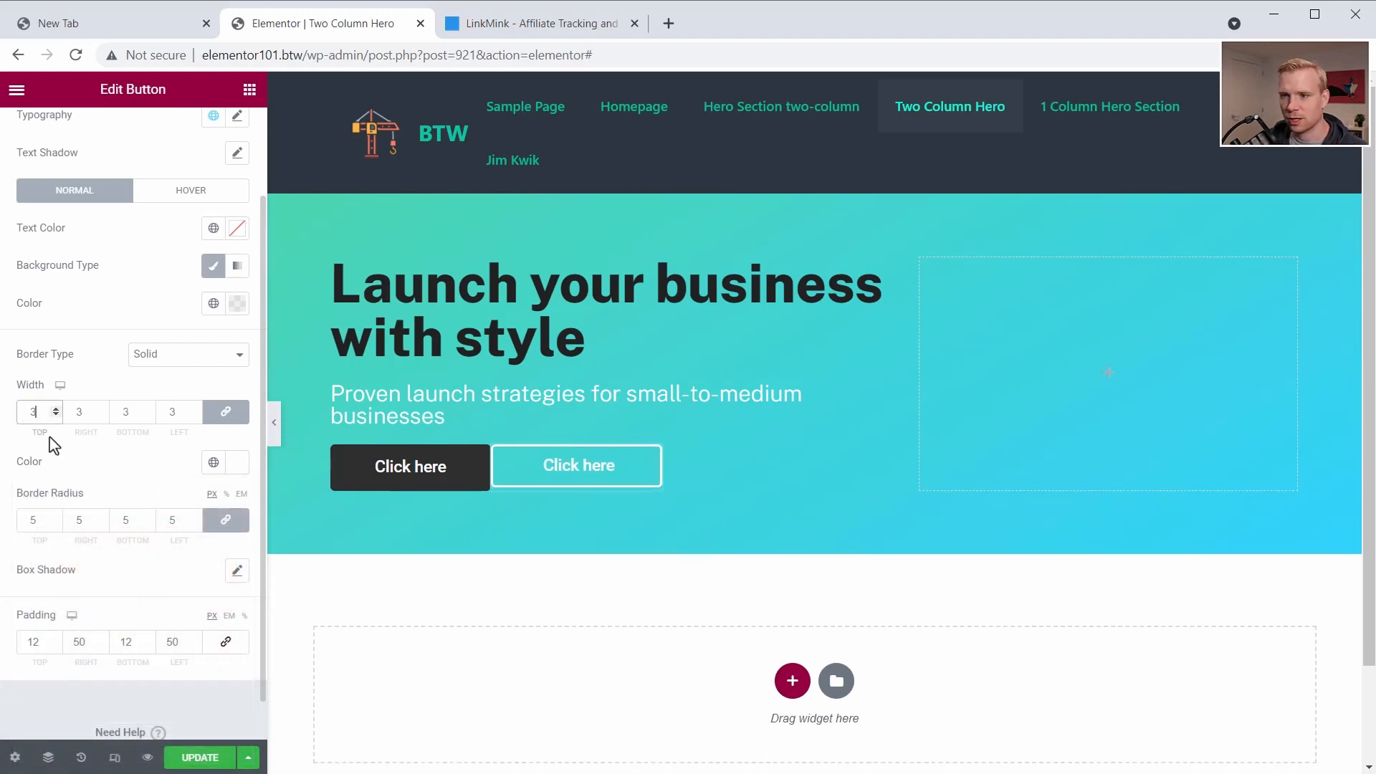
pyautogui.click(43, 640)
pyautogui.write('4')
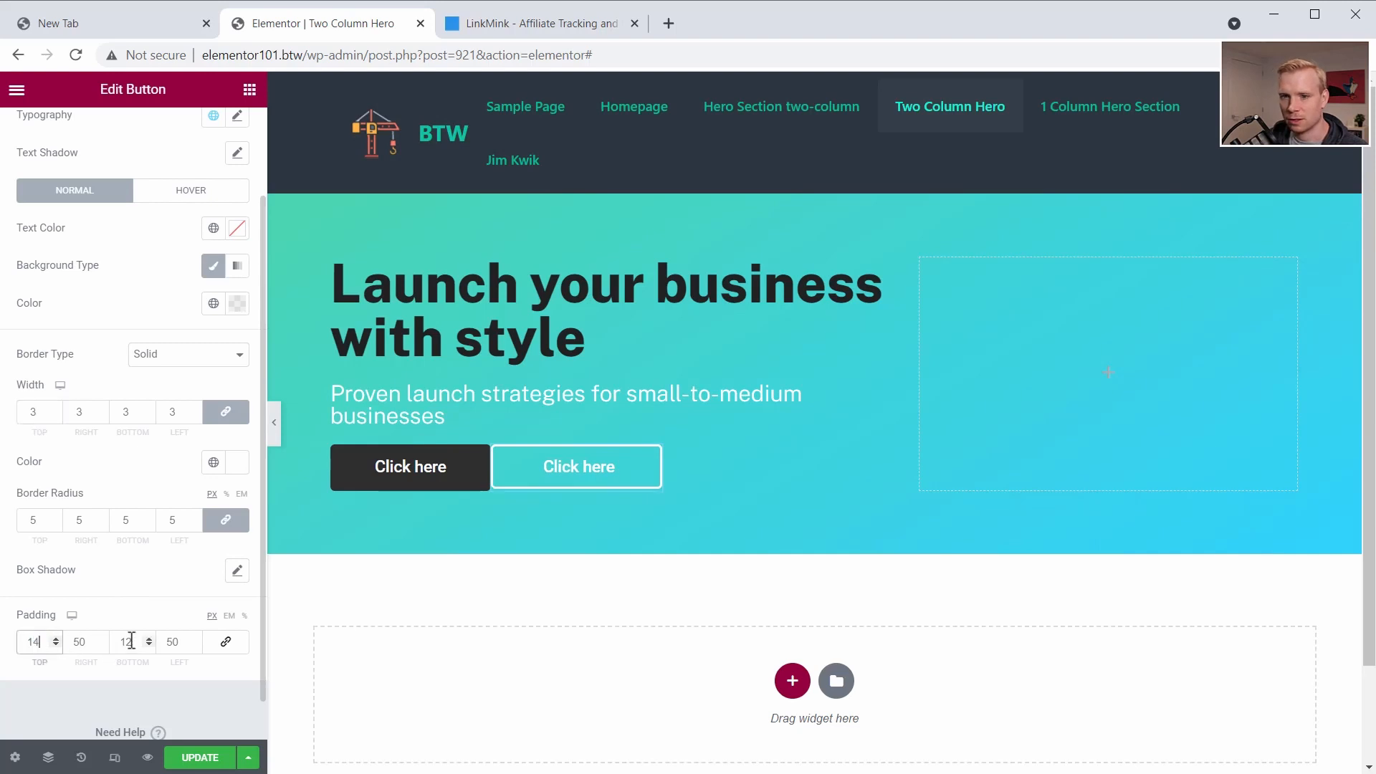
pyautogui.click(134, 642)
pyautogui.press('BackSpace')
pyautogui.write('4')
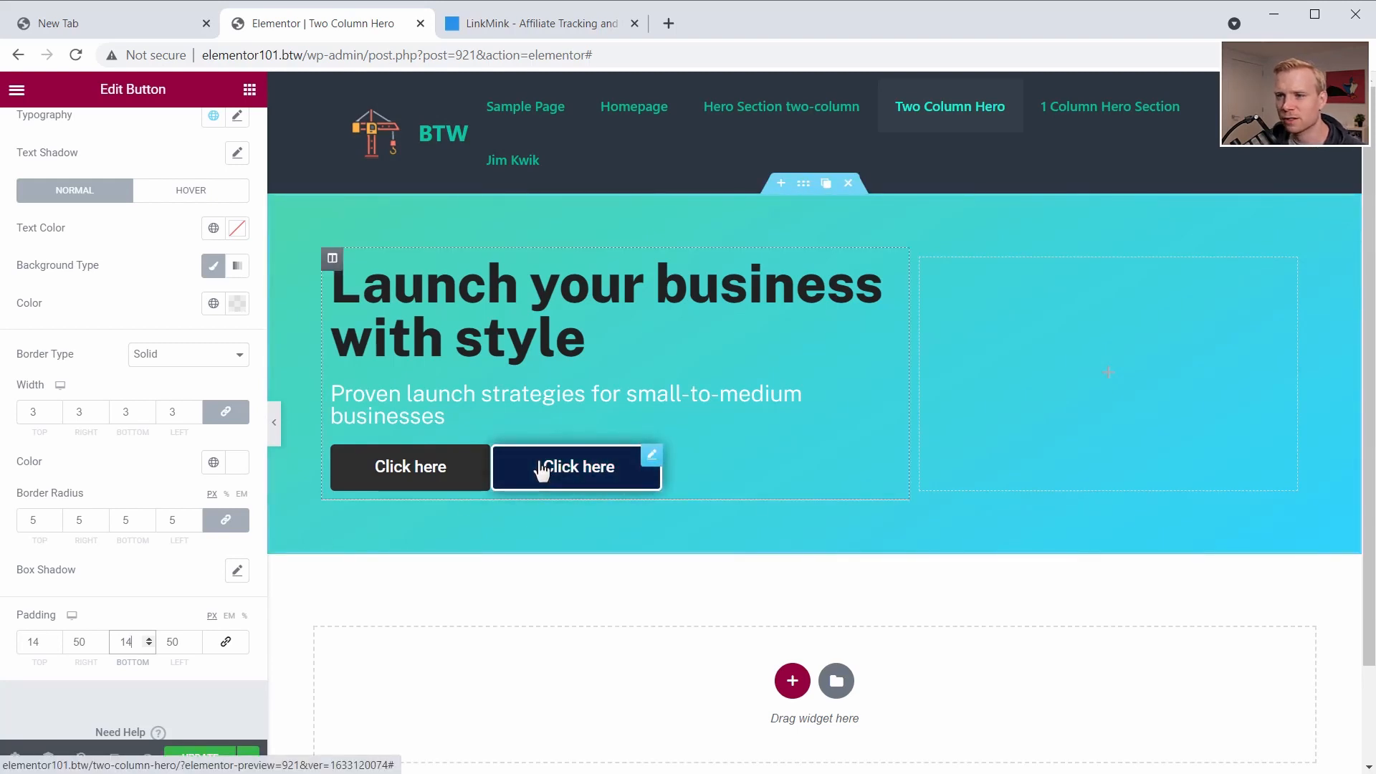
# - Clear the outlined second button's hover background color
pyautogui.scroll(2, 172, 286)
pyautogui.click(175, 301)
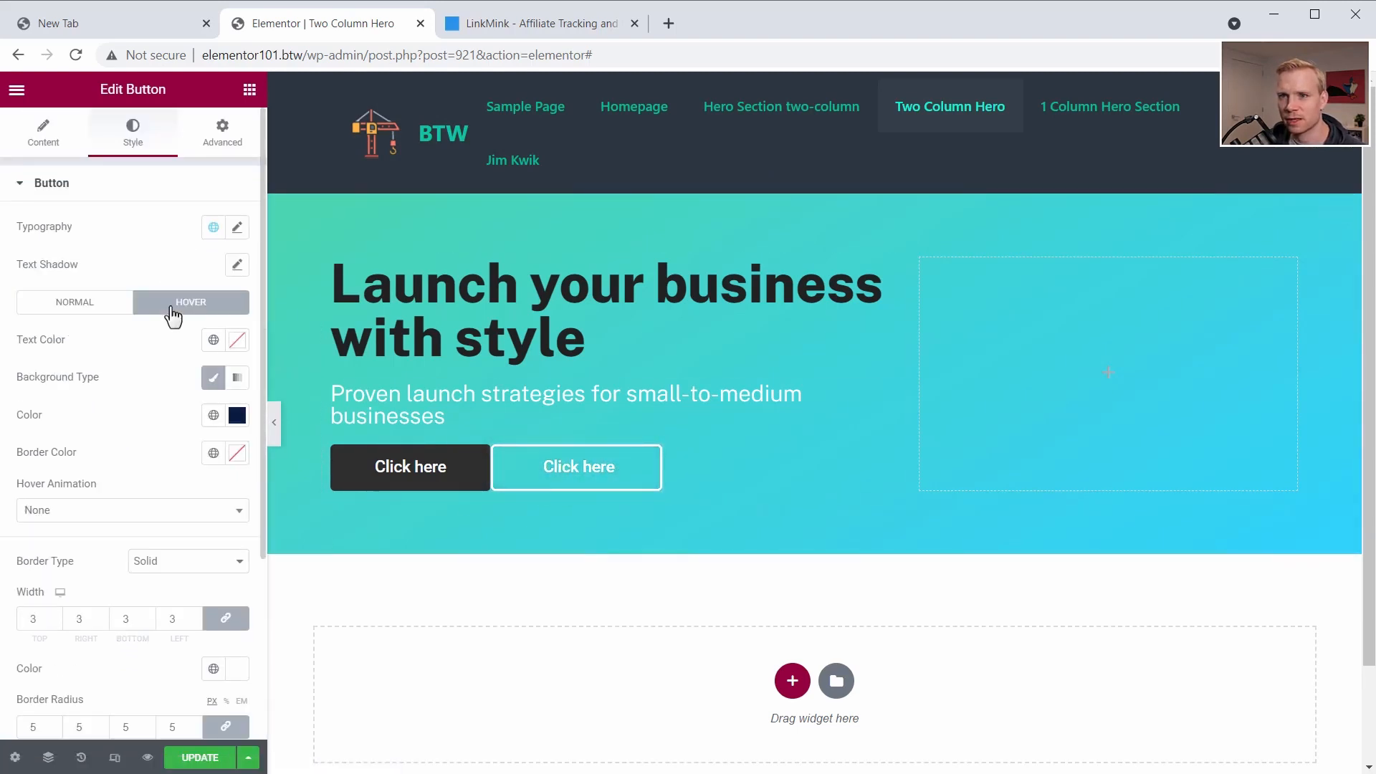
pyautogui.click(236, 415)
pyautogui.click(164, 448)
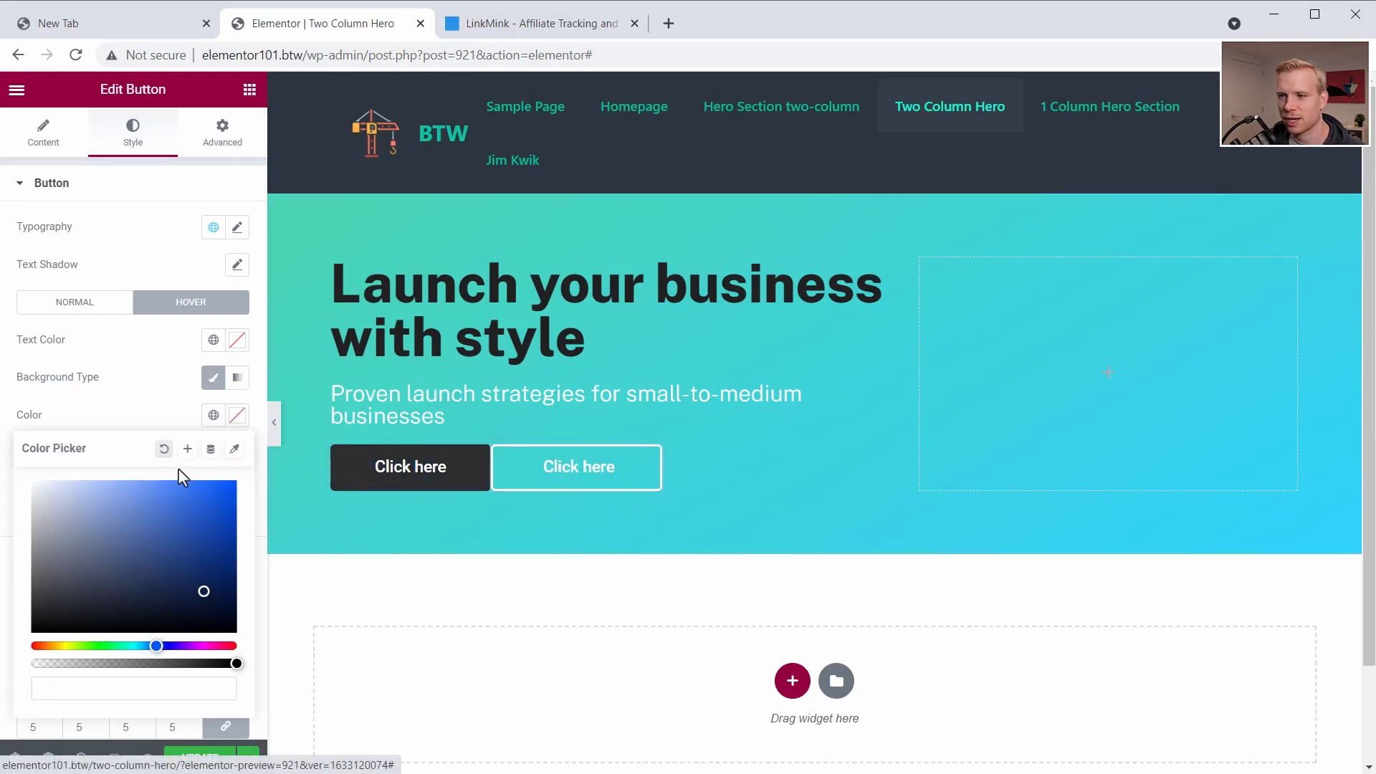
pyautogui.click(178, 424)
# - Unlink the dark first button's margins and set the right and left margins to 10 px each
pyautogui.click(222, 133)
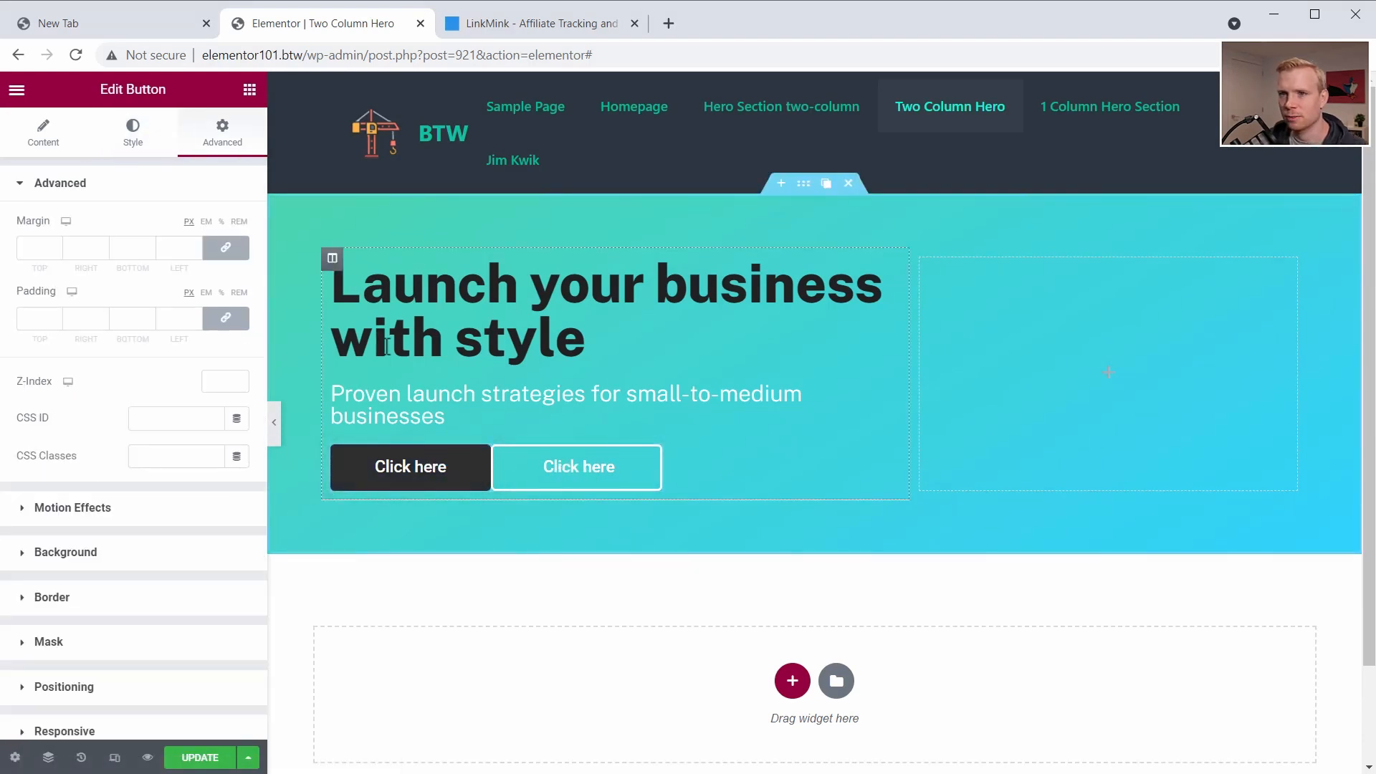
pyautogui.click(231, 250)
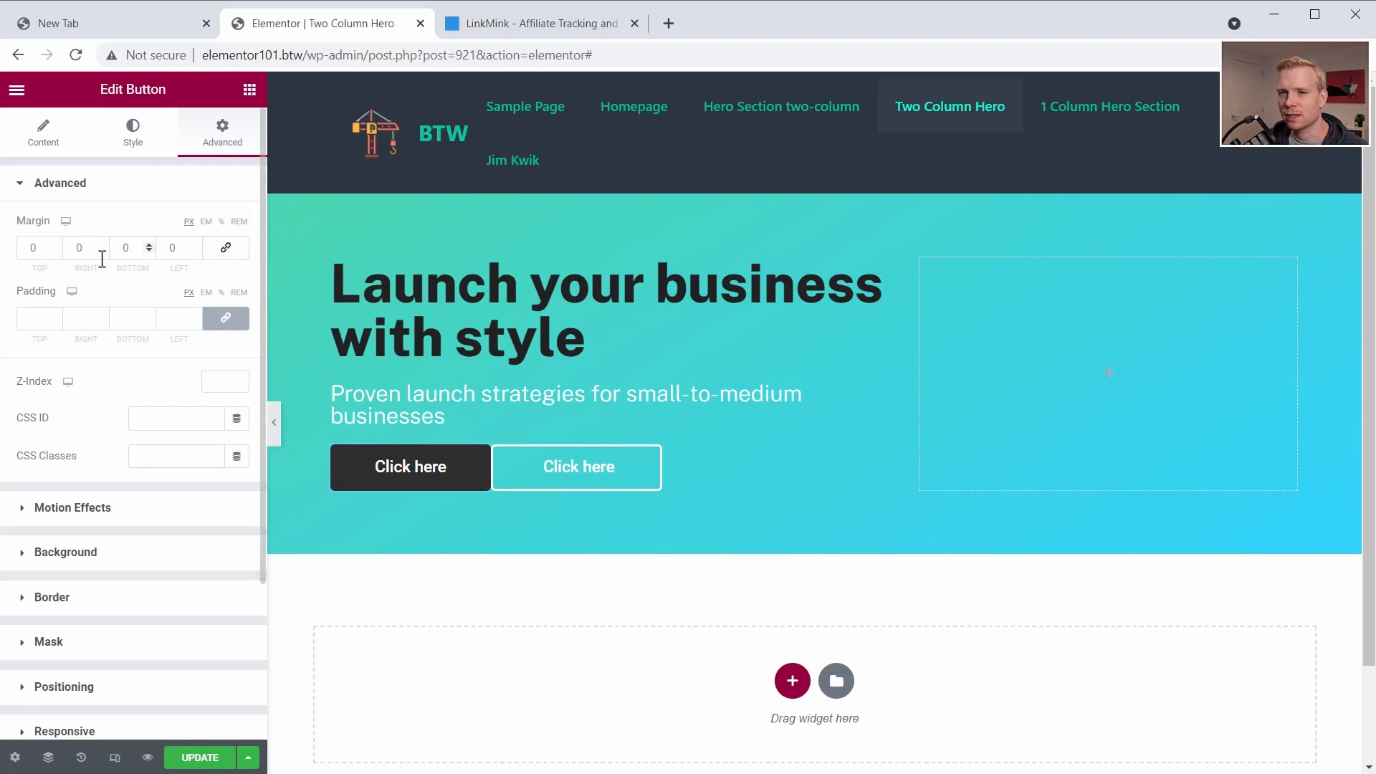
pyautogui.click(77, 251)
pyautogui.write('10')
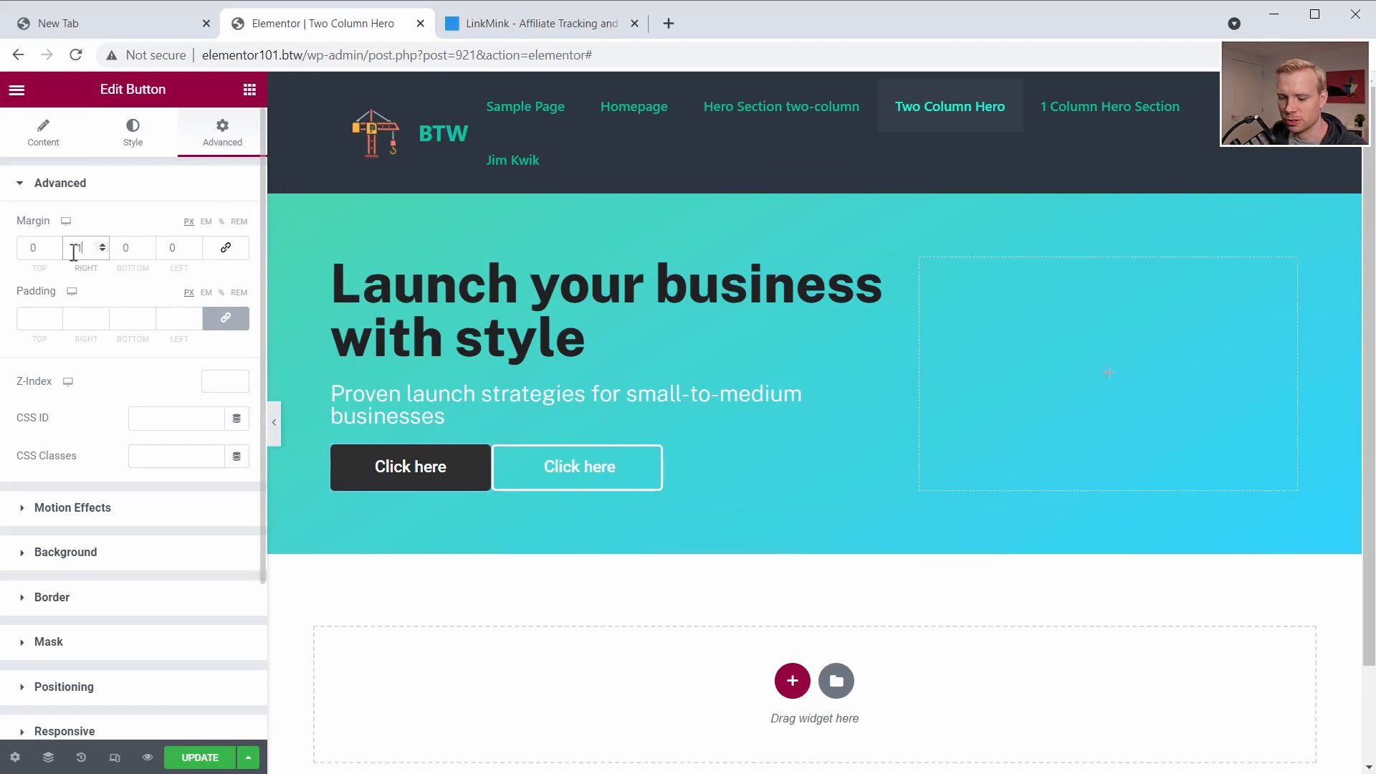
pyautogui.click(168, 247)
pyautogui.write('1')
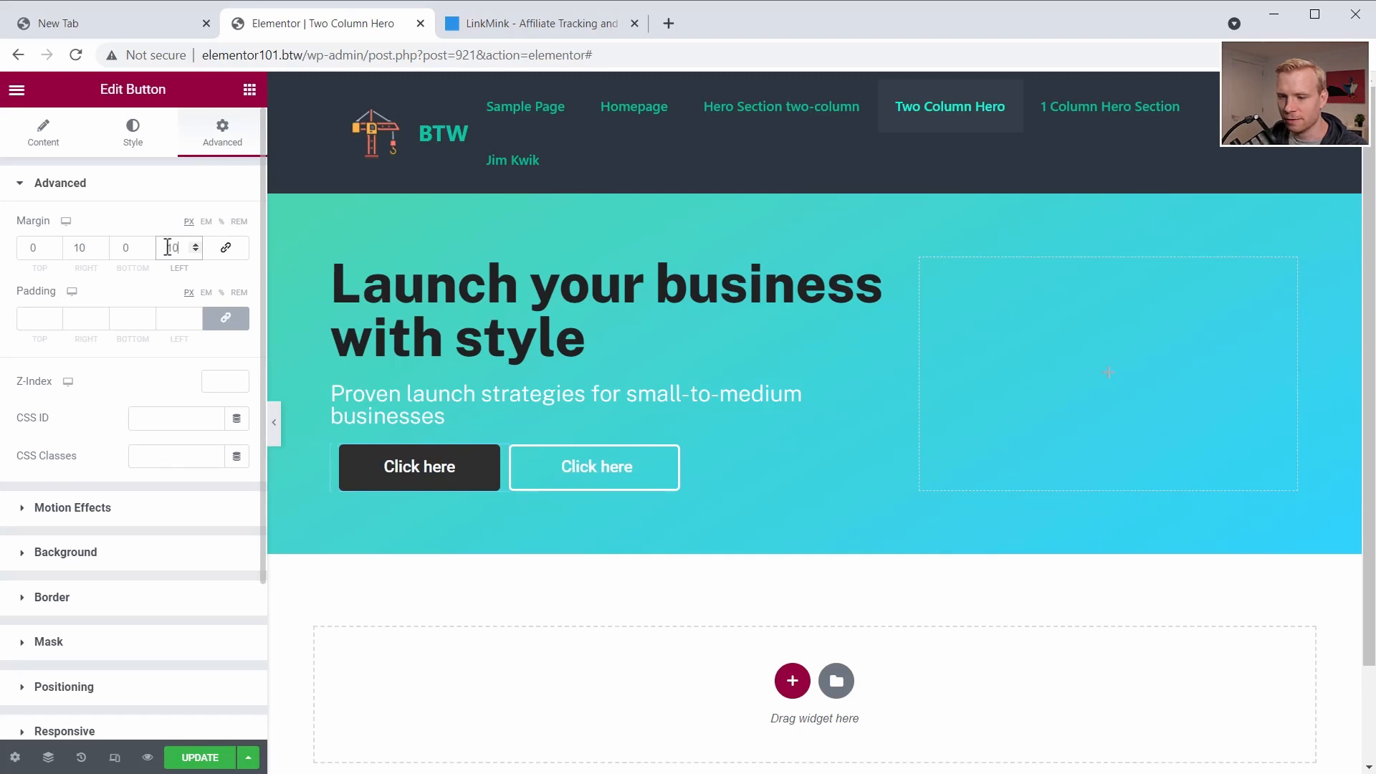
pyautogui.write('0')
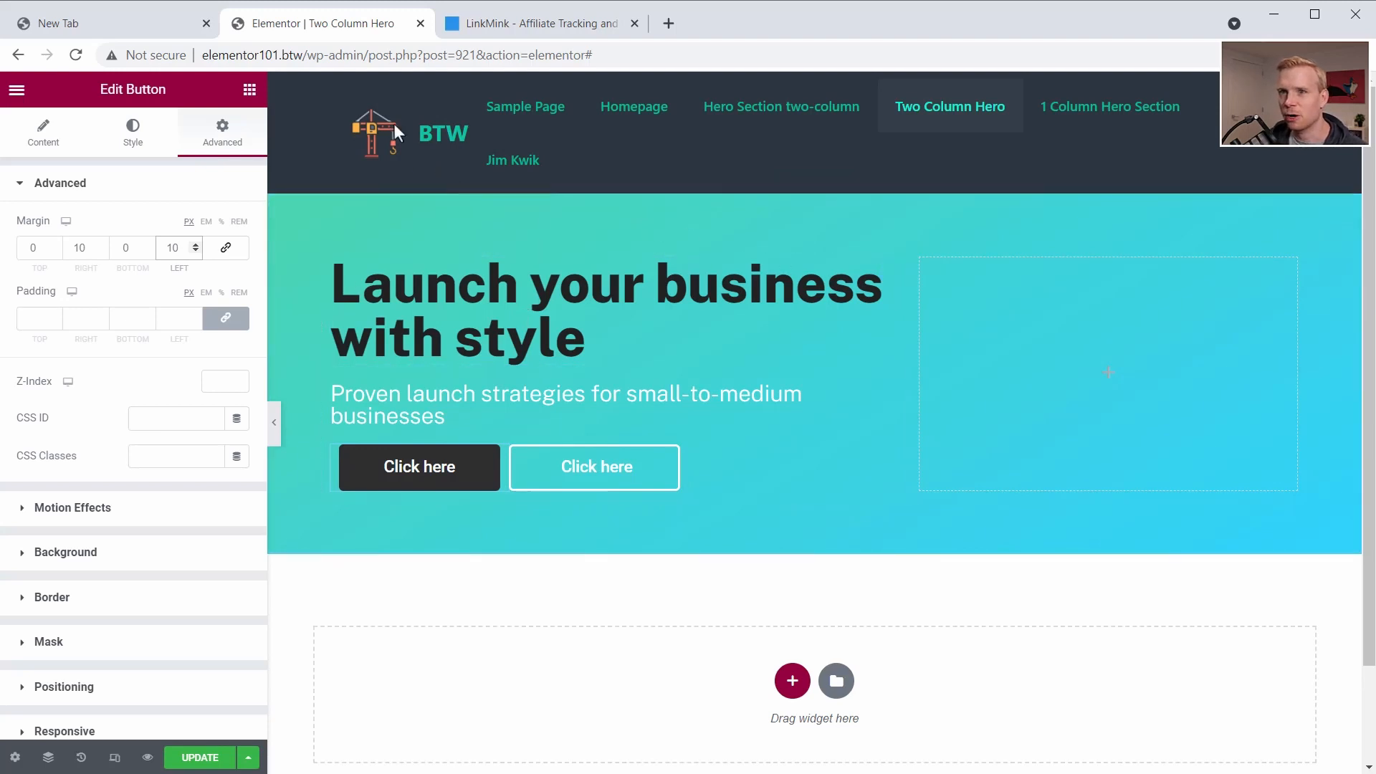
# - Add an Image widget to the empty right column and insert rocket-flaticon.png from the media library
pyautogui.click(250, 89)
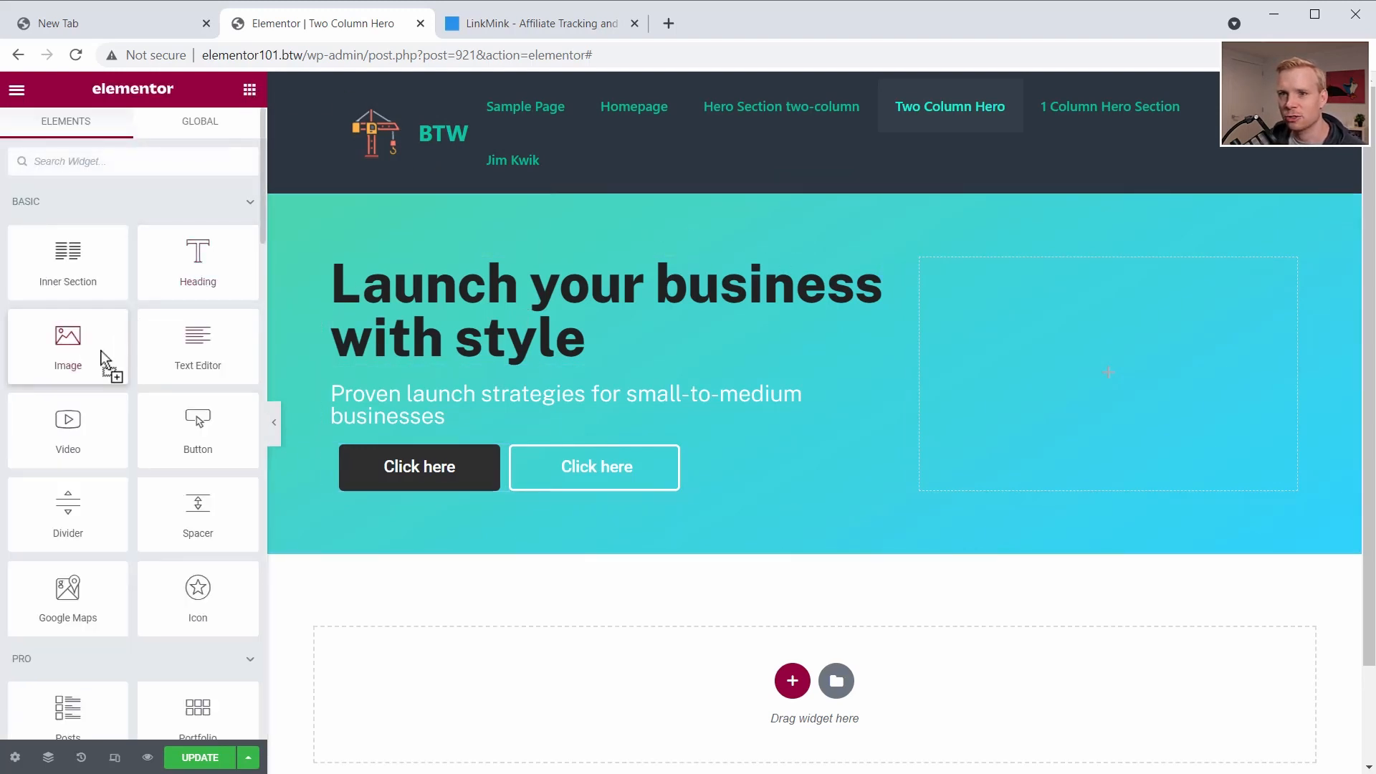
pyautogui.moveTo(107, 363); pyautogui.dragTo(1106, 377)
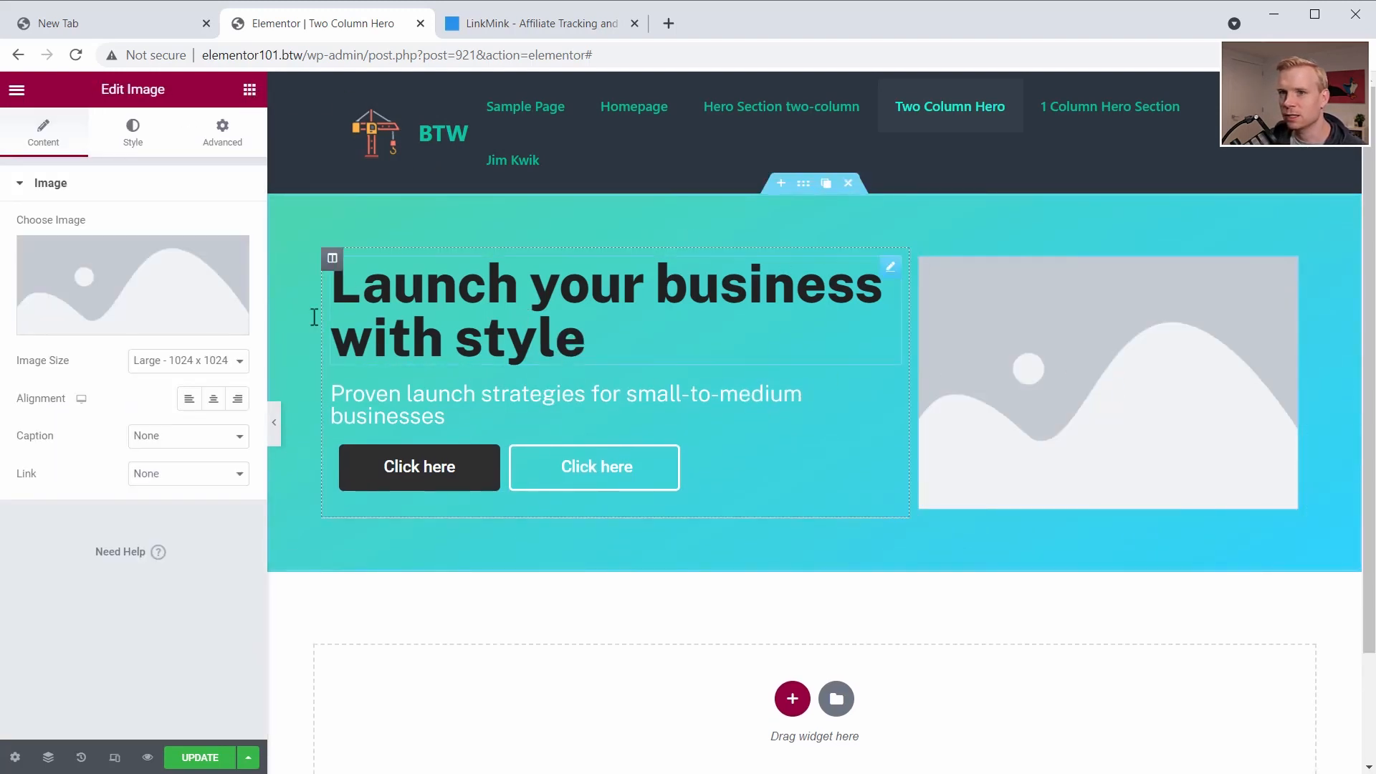
pyautogui.click(110, 305)
pyautogui.click(700, 332)
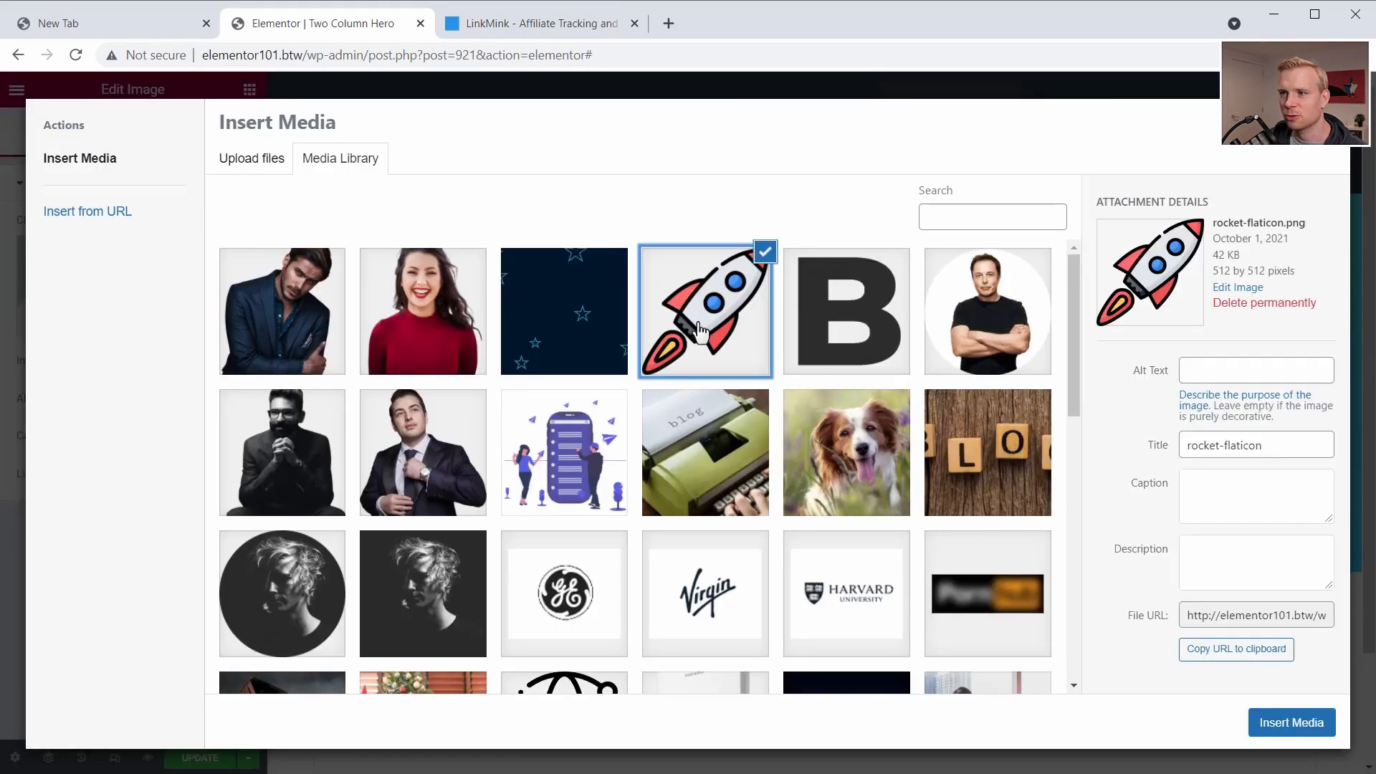
pyautogui.click(1279, 720)
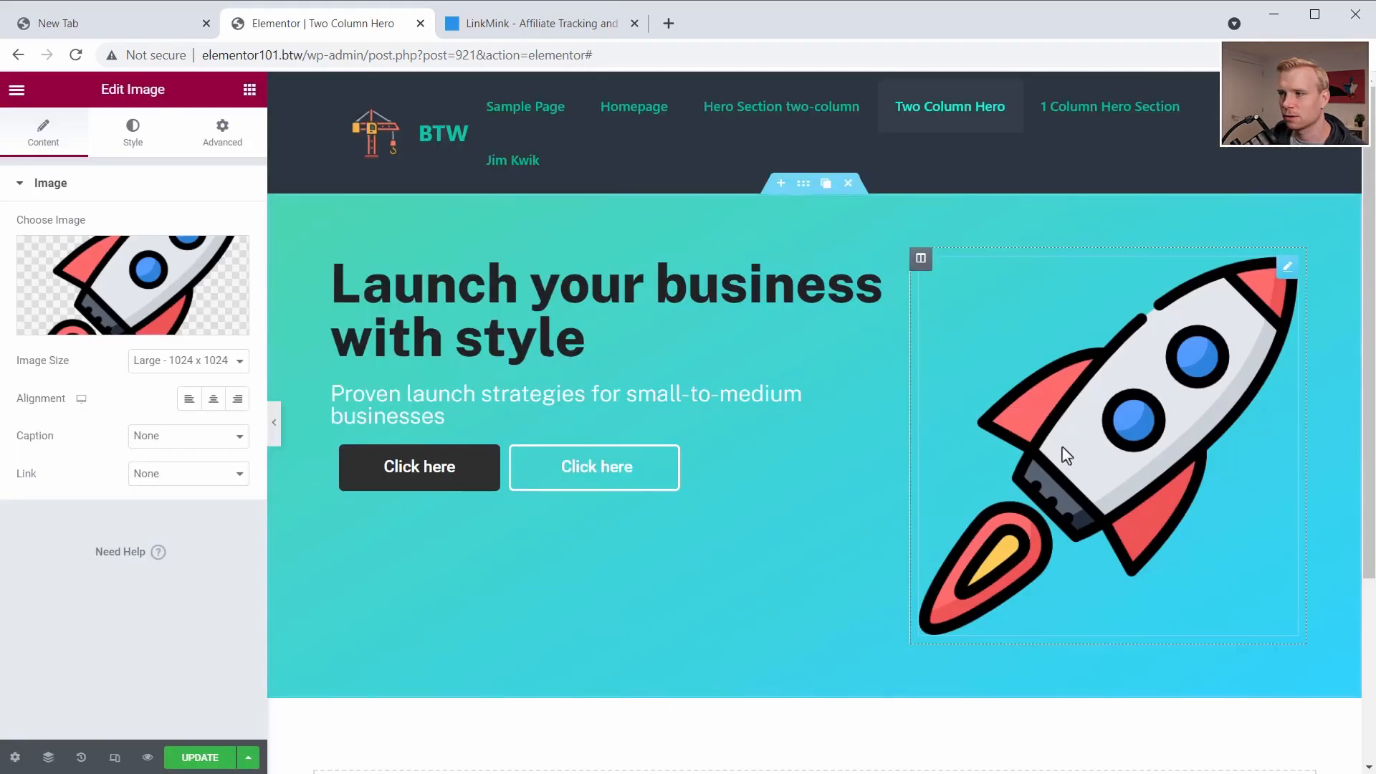
# - Try a custom image size with a width of 330 px on the rocket
pyautogui.click(197, 362)
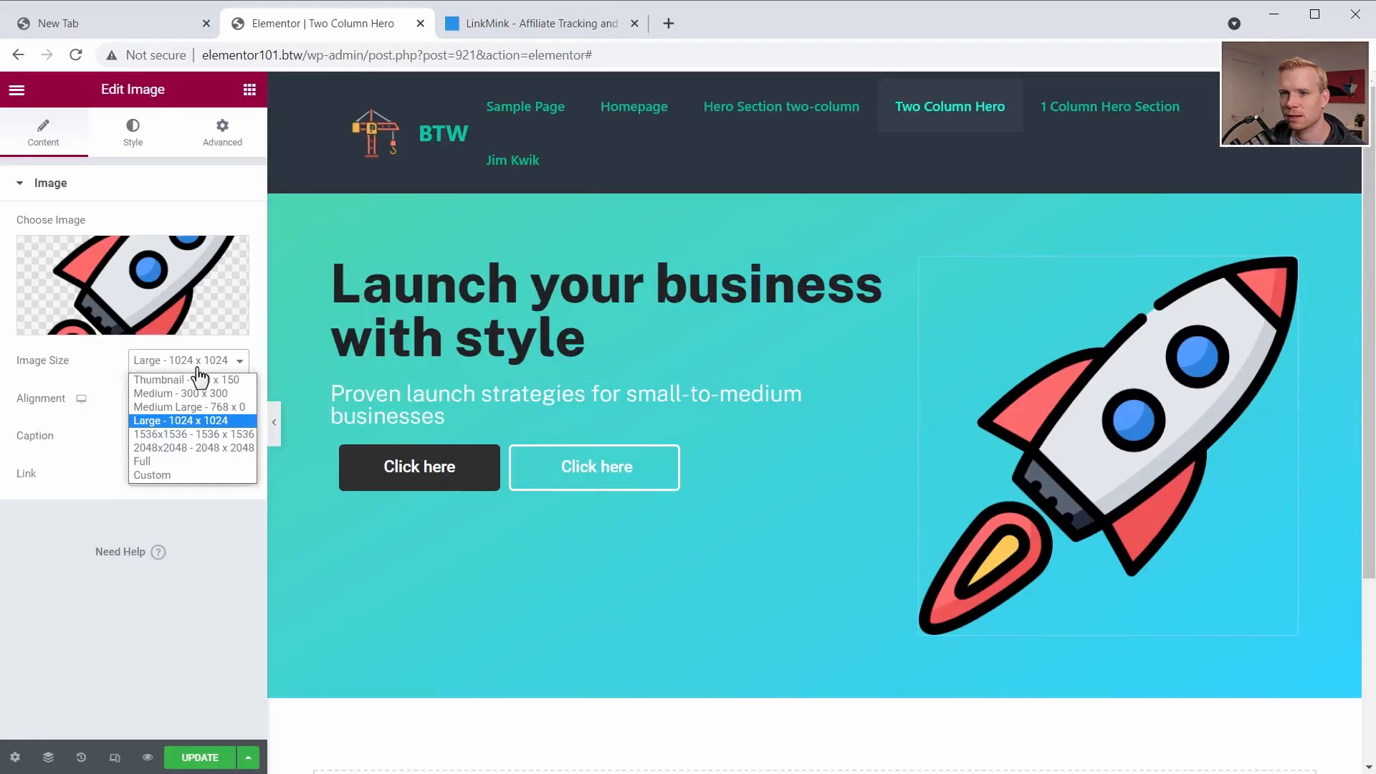
pyautogui.click(169, 482)
pyautogui.click(60, 461)
pyautogui.write('330')
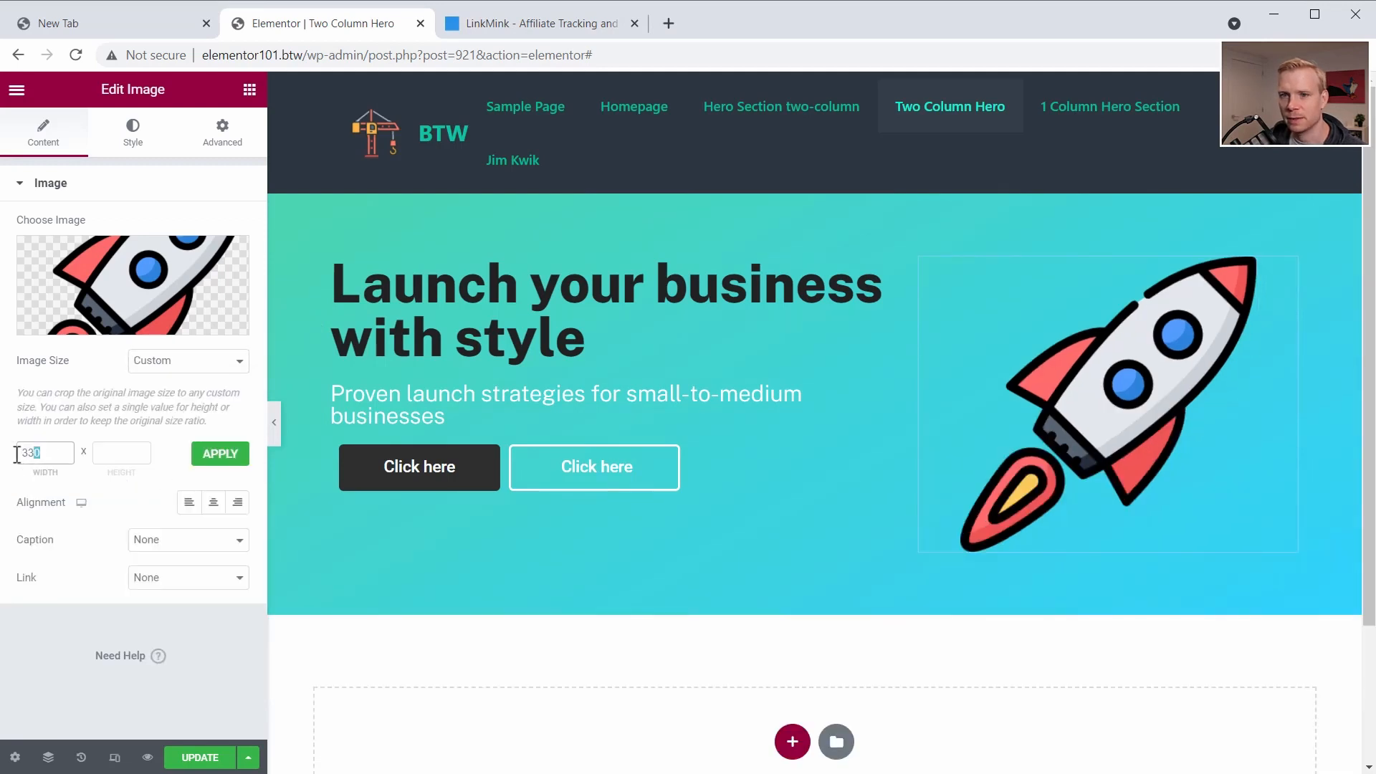
# - Set the rocket's image size to Medium - 300 x 300
pyautogui.click(166, 373)
pyautogui.click(175, 403)
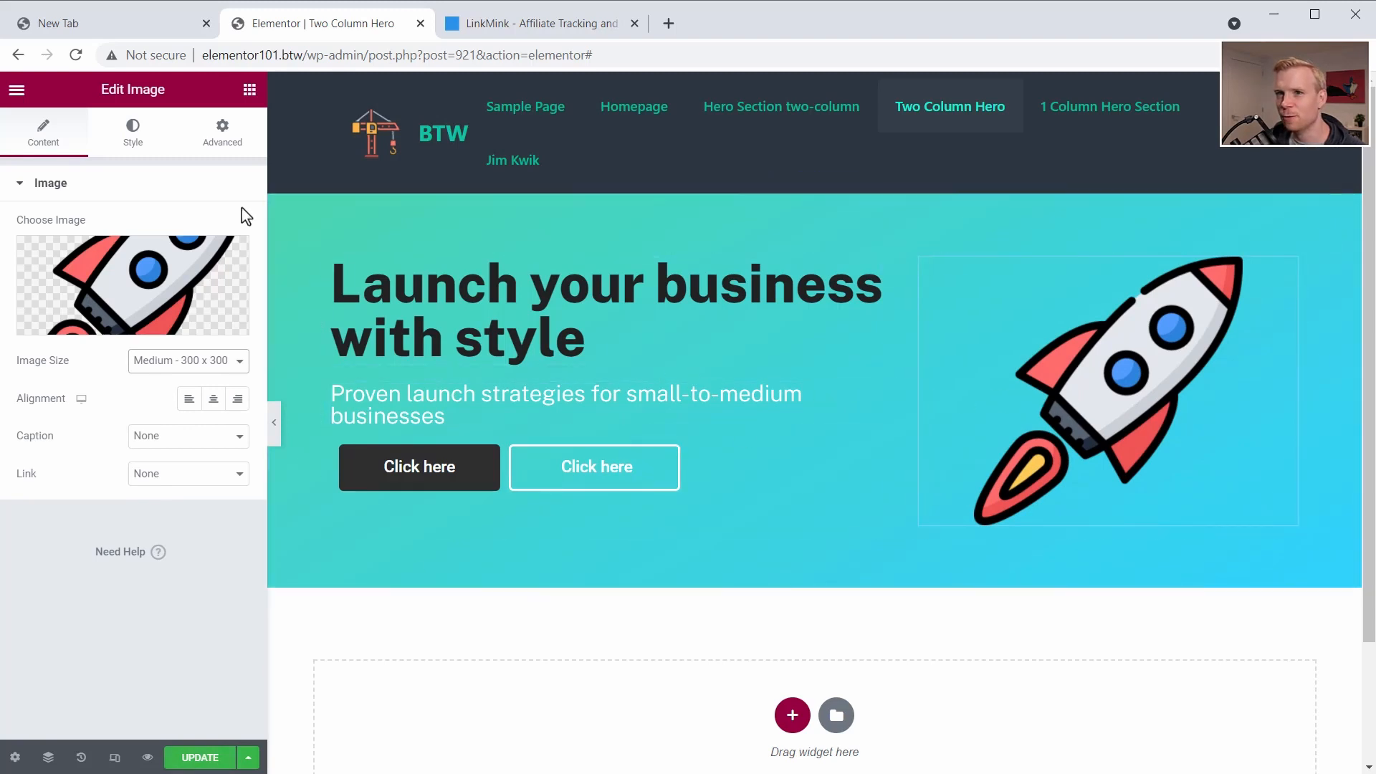
# - Enable Scrolling Effects on the rocket image, turn on Vertical Scroll and preview the motion on the page
pyautogui.click(228, 137)
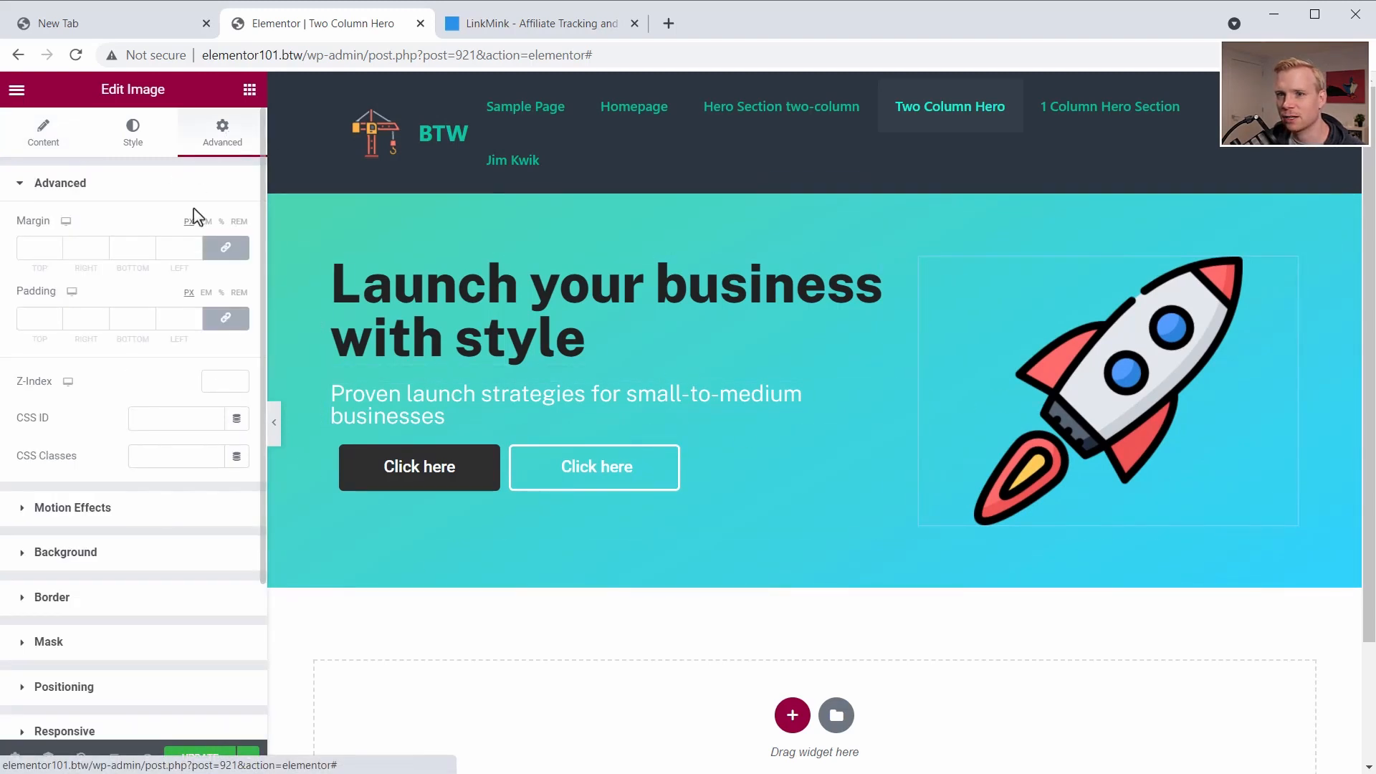
pyautogui.click(63, 510)
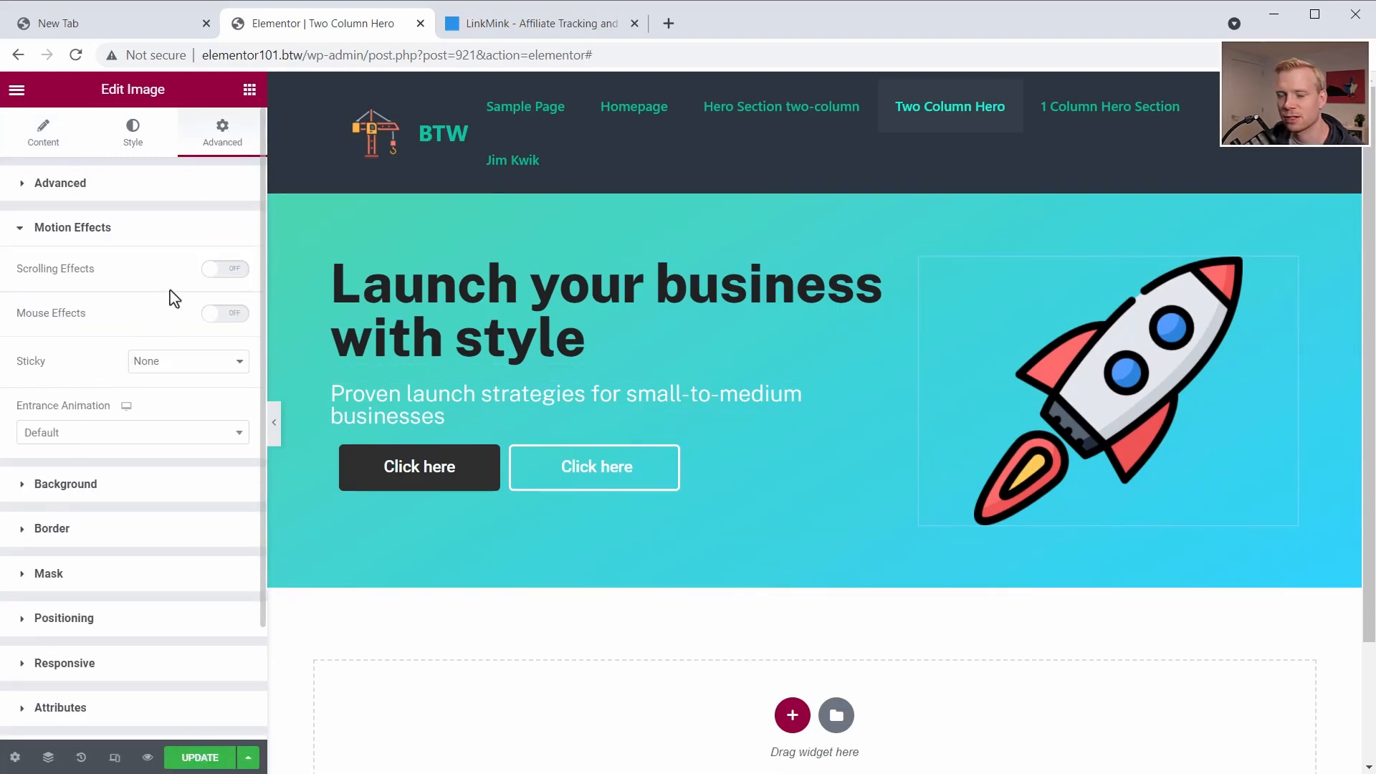
pyautogui.click(228, 269)
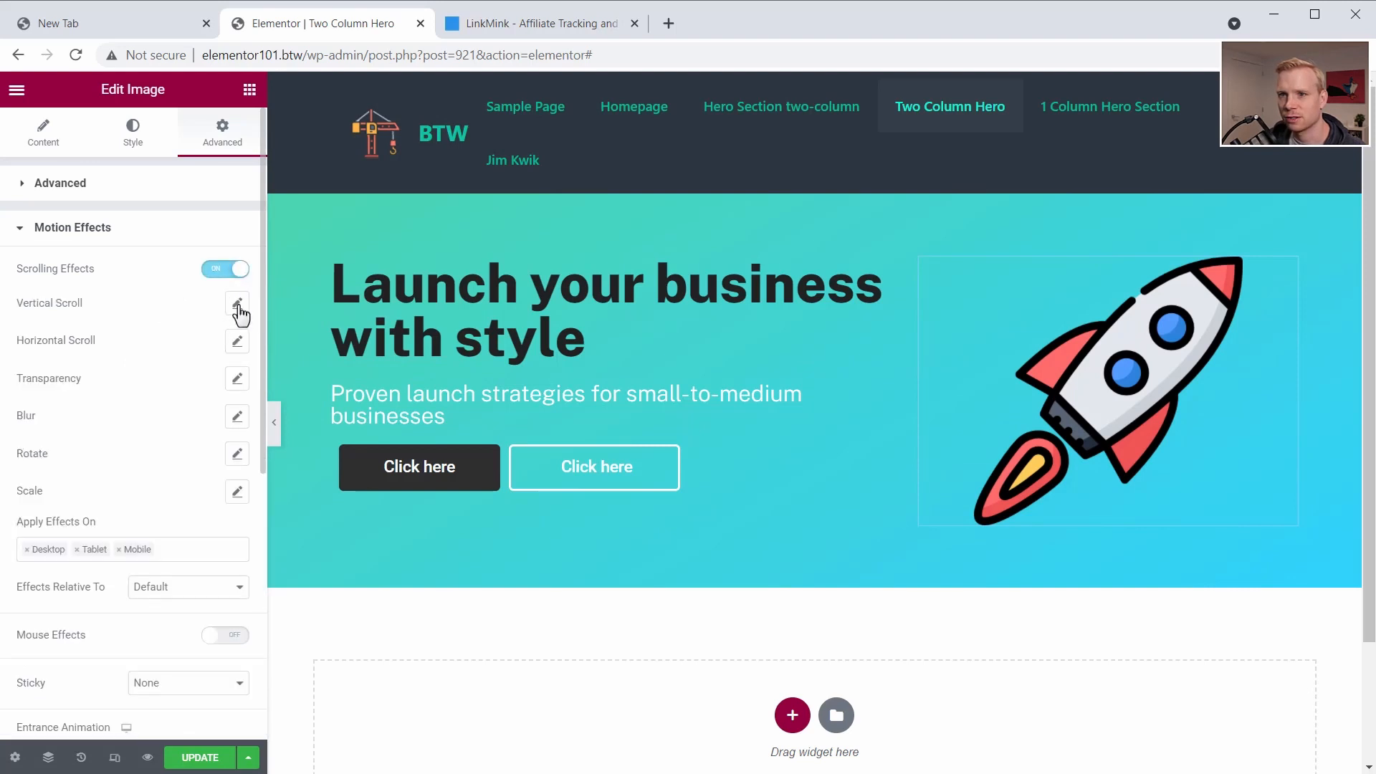
pyautogui.click(237, 304)
pyautogui.scroll(-2, 720, 375)
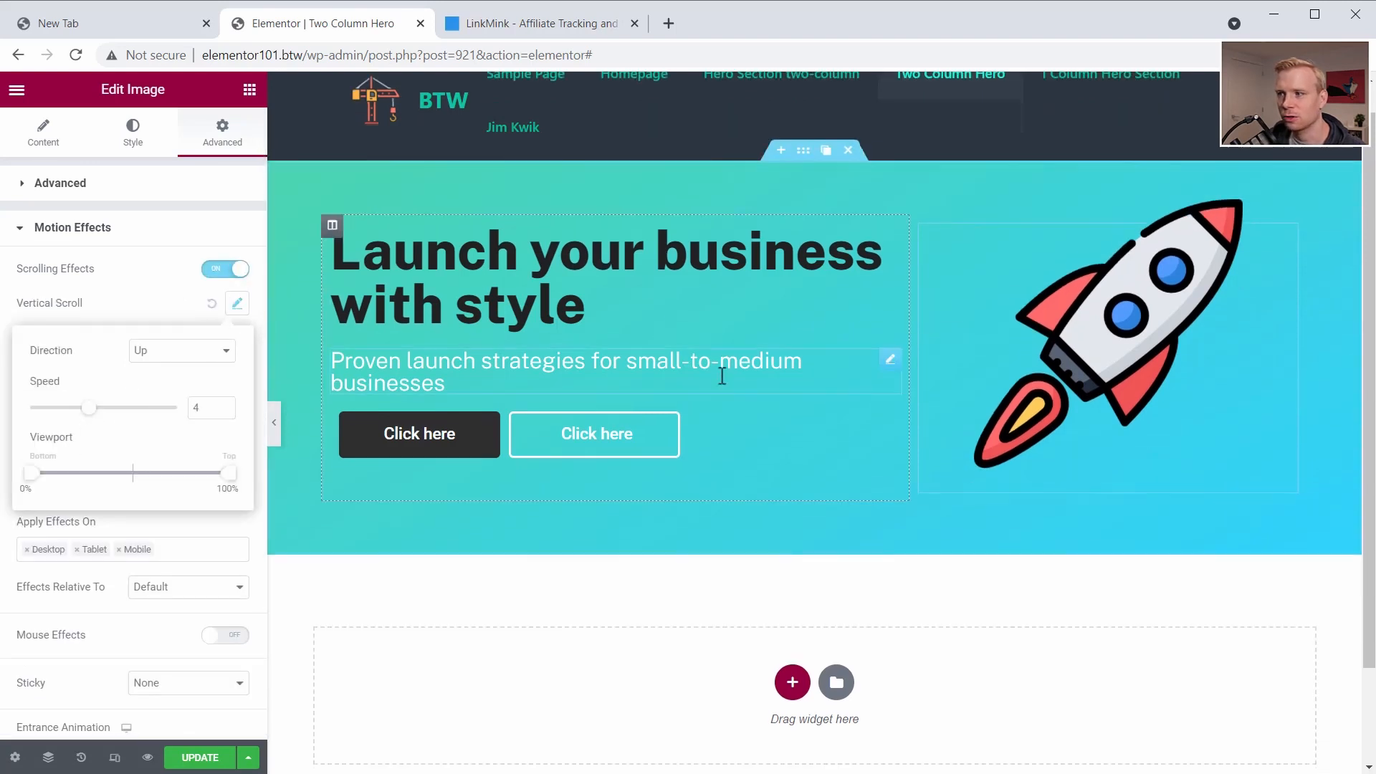
pyautogui.scroll(2, 720, 376)
pyautogui.scroll(-2, 719, 376)
pyautogui.scroll(2, 719, 376)
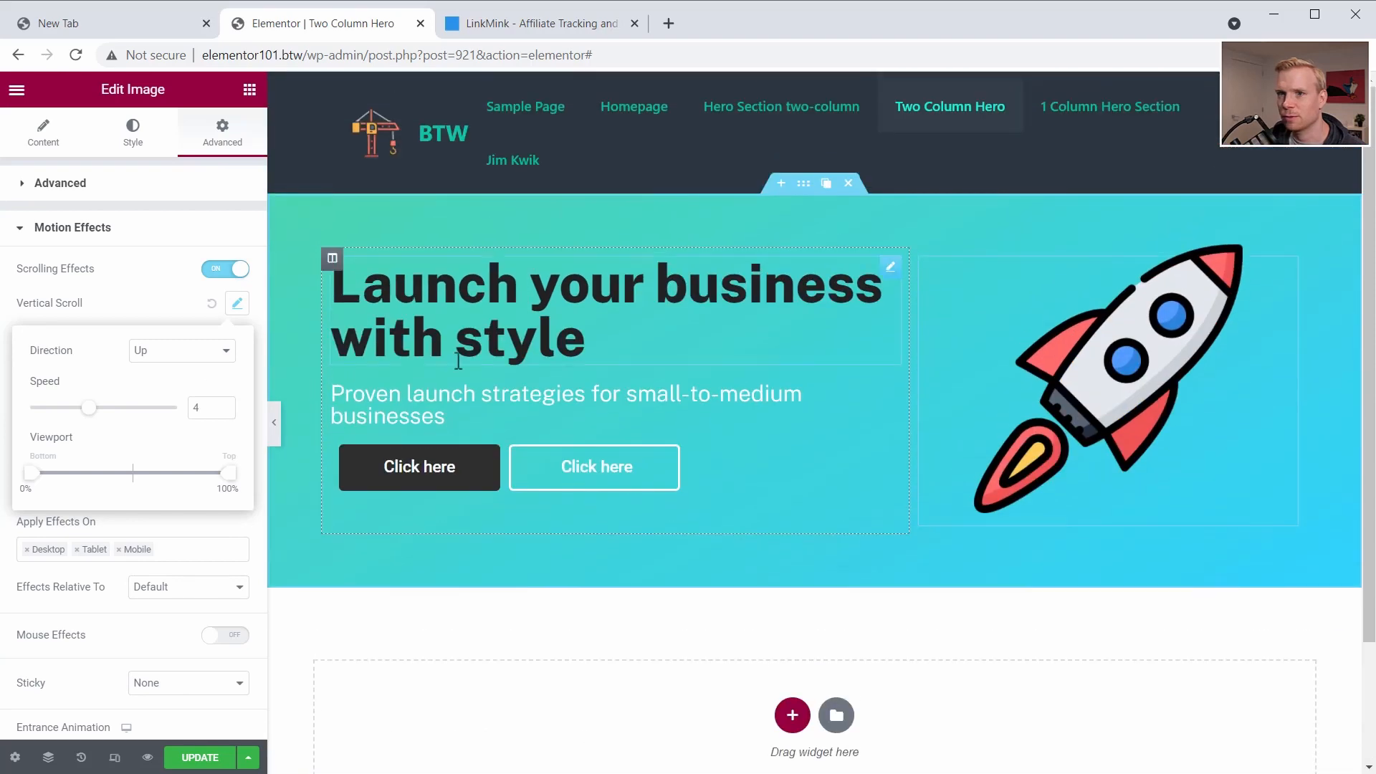
pyautogui.click(132, 305)
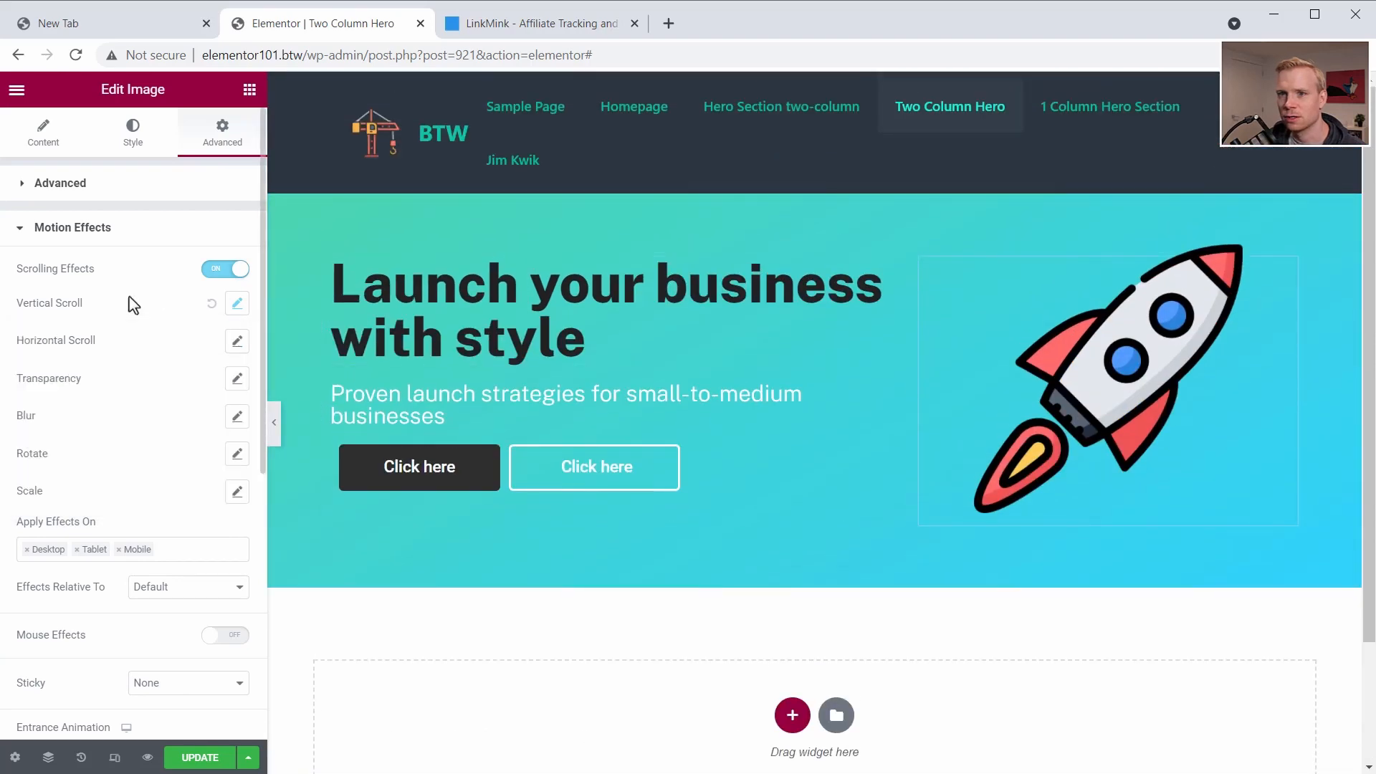
# - Turn on the rocket image's Horizontal Scroll effect with direction To Right and preview the motion on the page
pyautogui.click(237, 342)
pyautogui.click(183, 390)
pyautogui.click(176, 423)
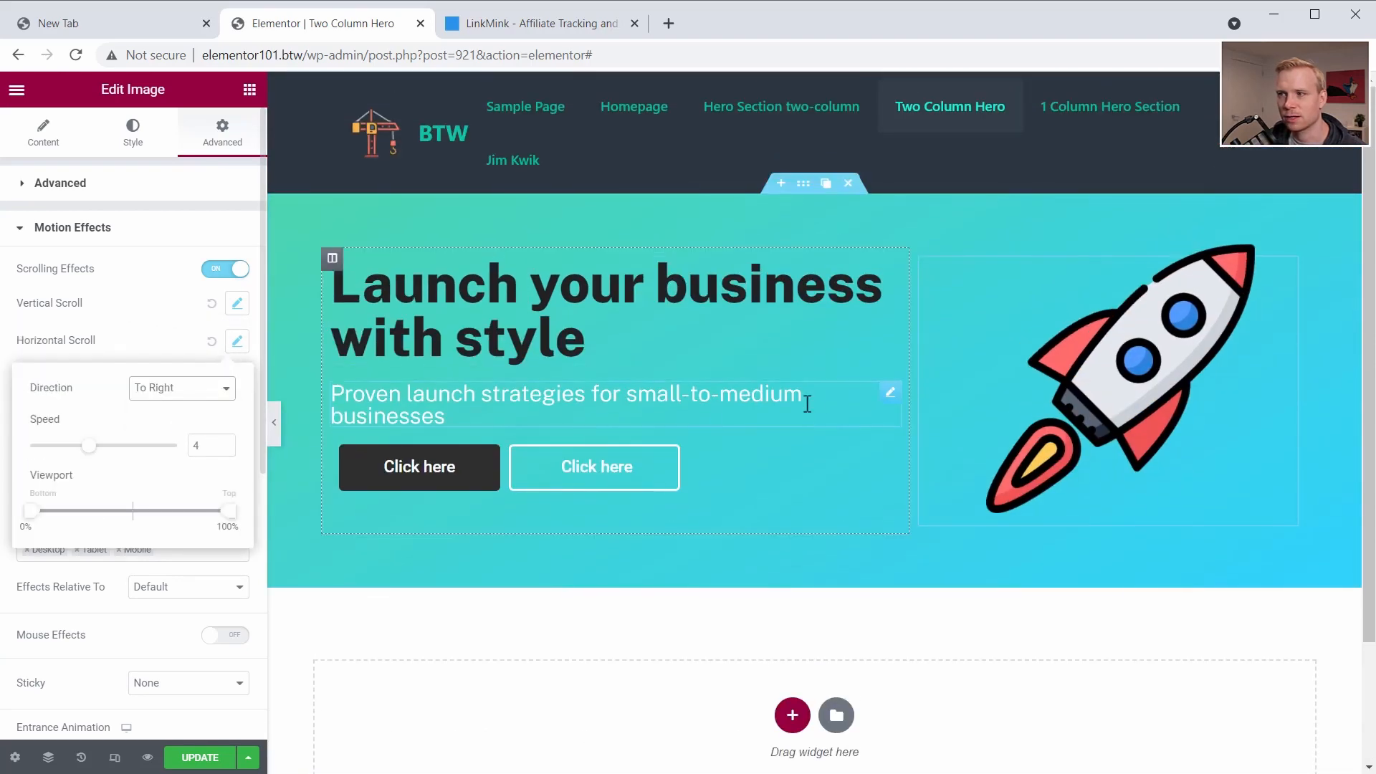
pyautogui.scroll(-2, 816, 407)
pyautogui.scroll(2, 816, 407)
pyautogui.scroll(-2, 816, 407)
pyautogui.scroll(1, 815, 414)
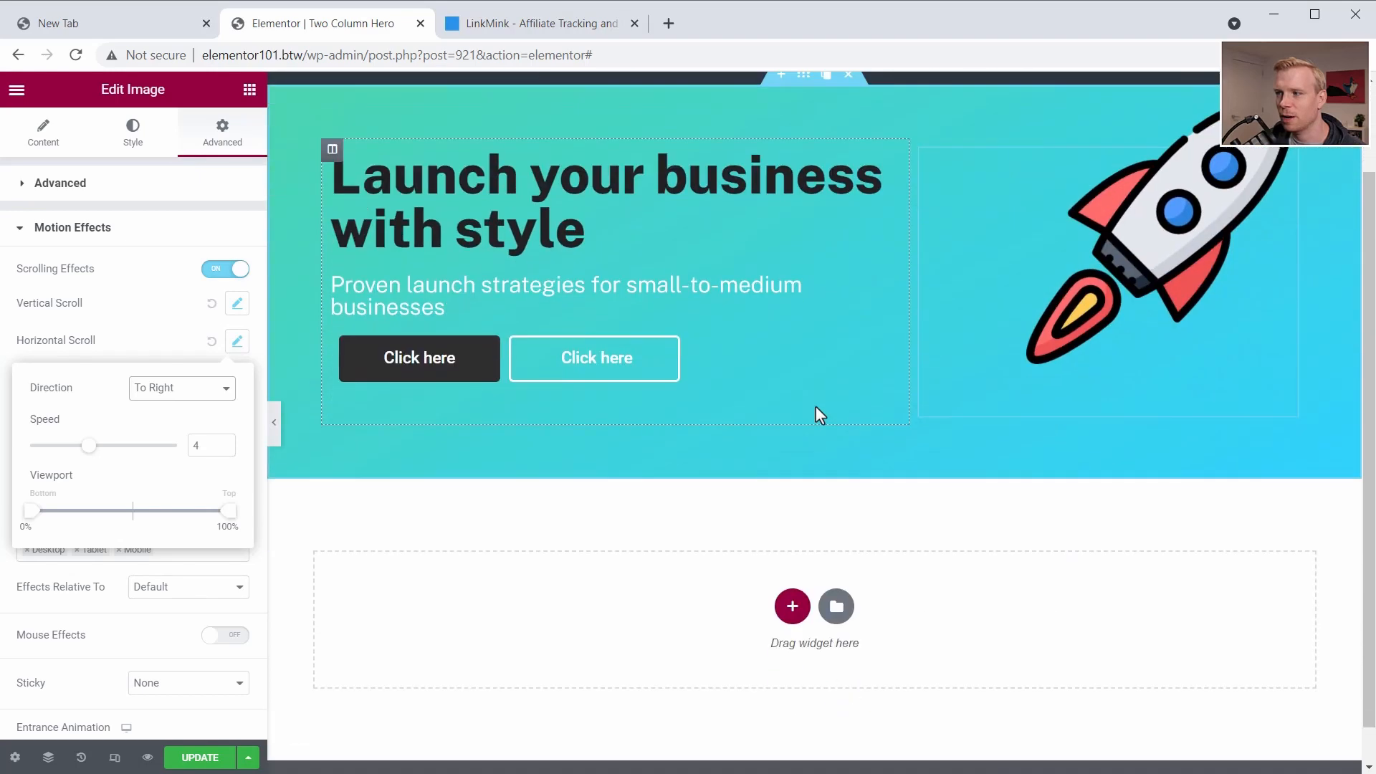
pyautogui.scroll(-1, 815, 414)
pyautogui.scroll(2, 815, 414)
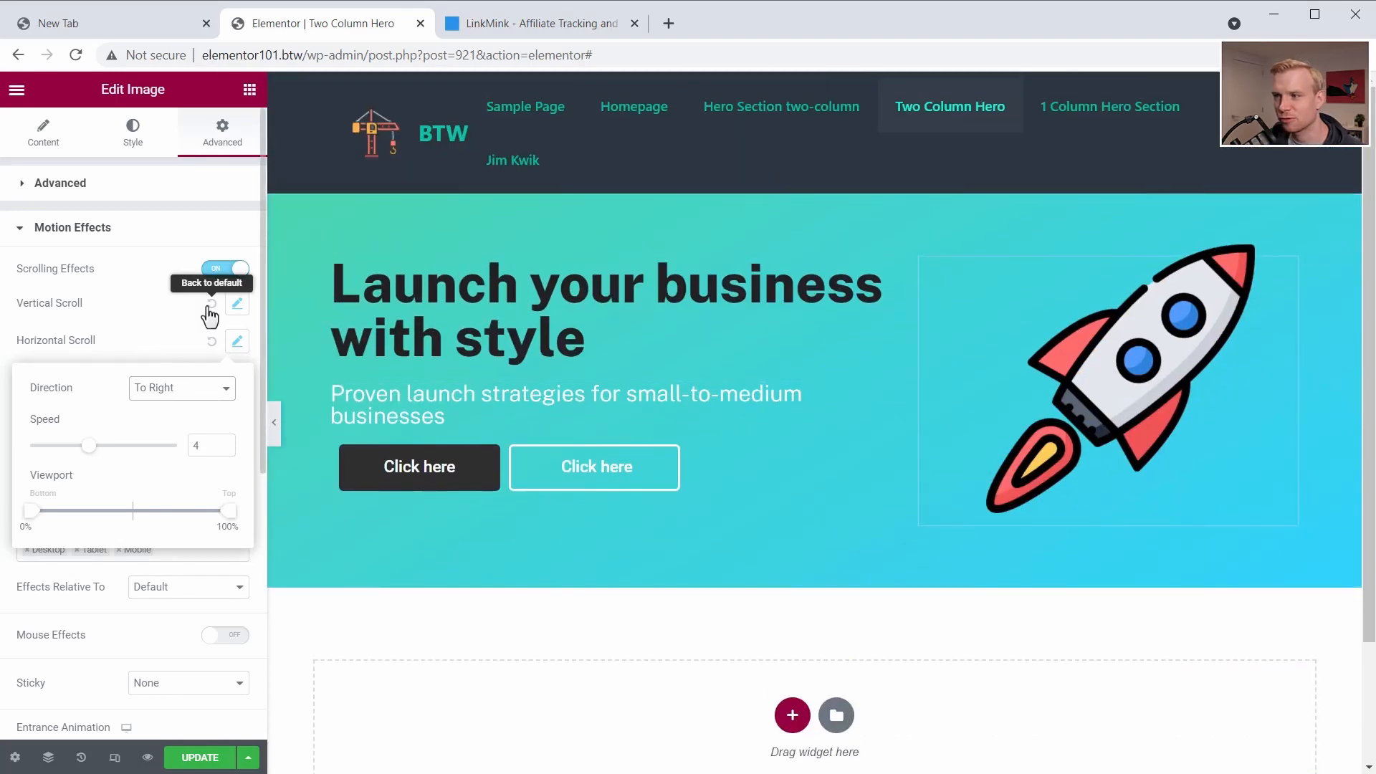
pyautogui.click(172, 236)
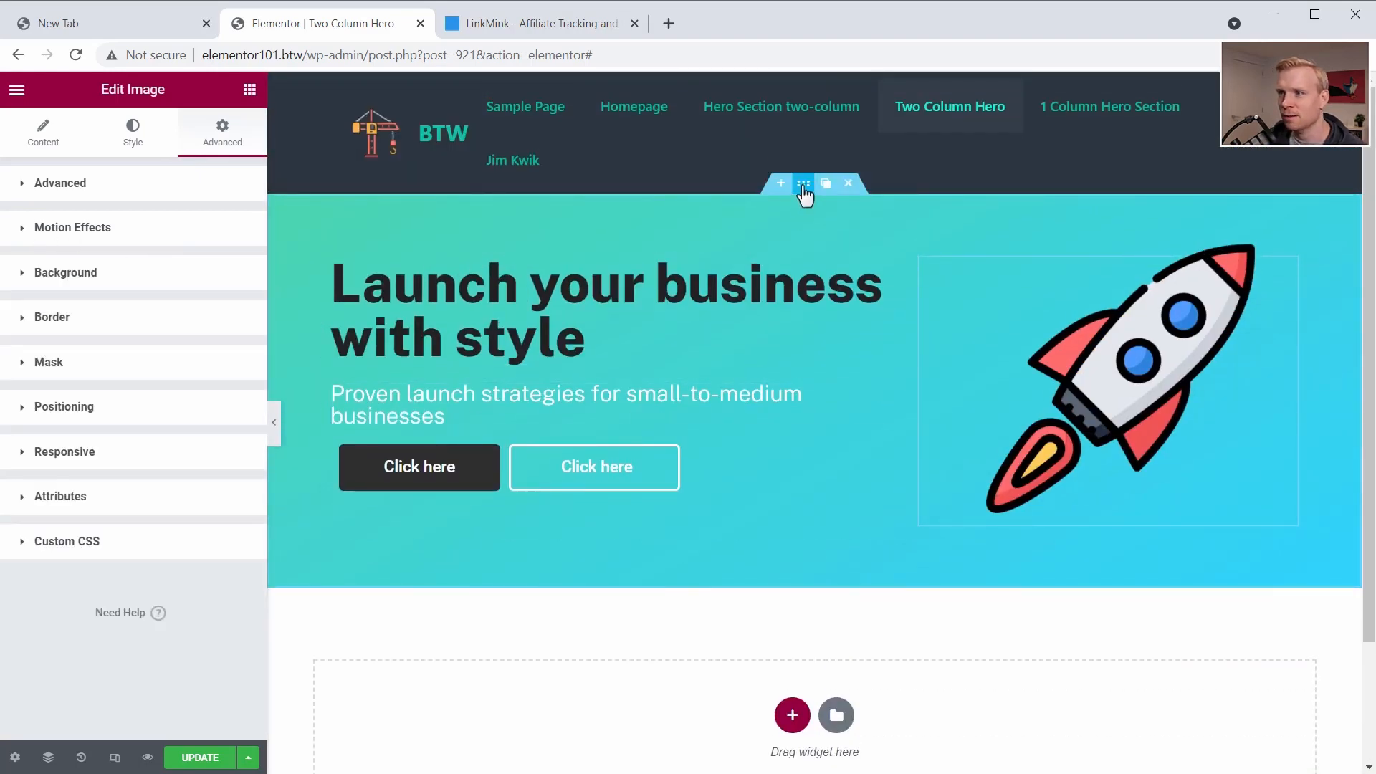
# - Try a Clouds shape divider on the bottom edge of the hero section, testing Flip and Invert
pyautogui.click(804, 185)
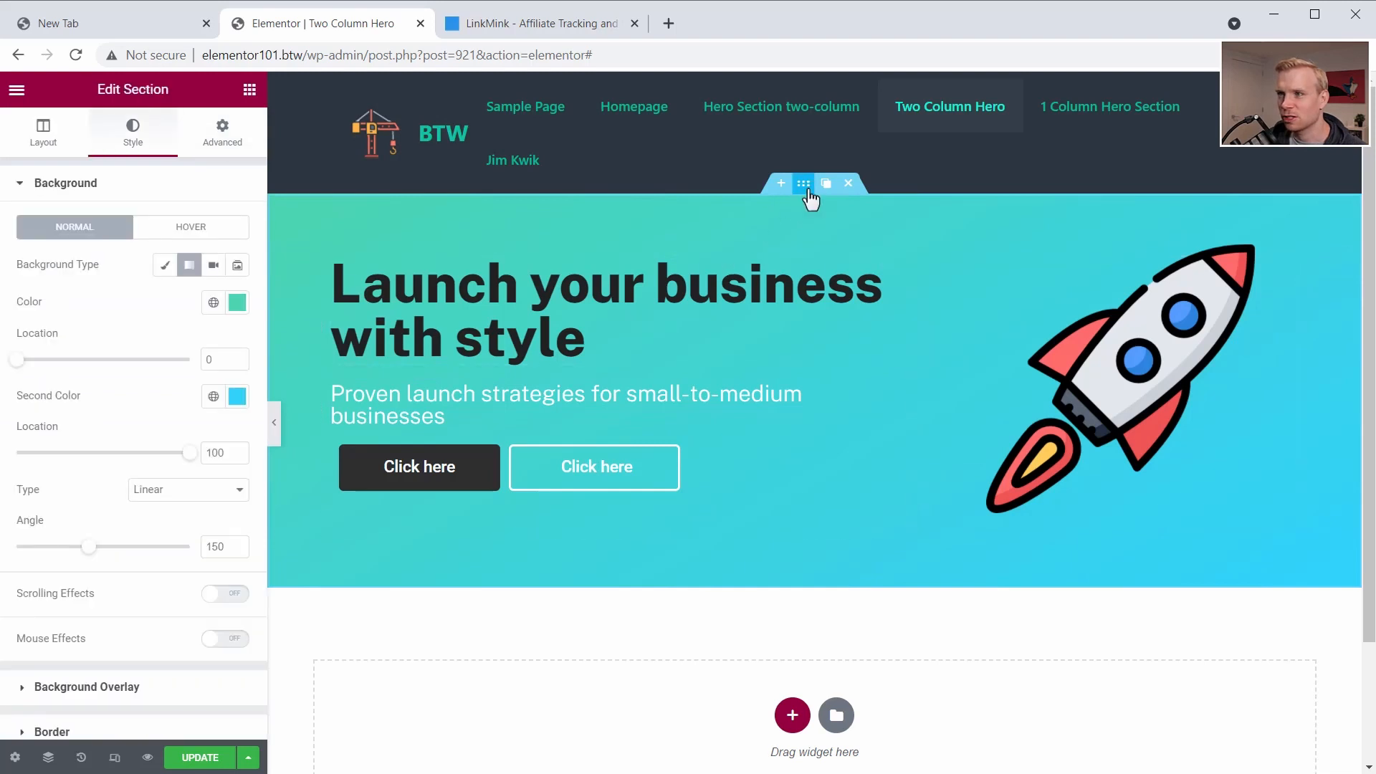
pyautogui.scroll(-3, 80, 495)
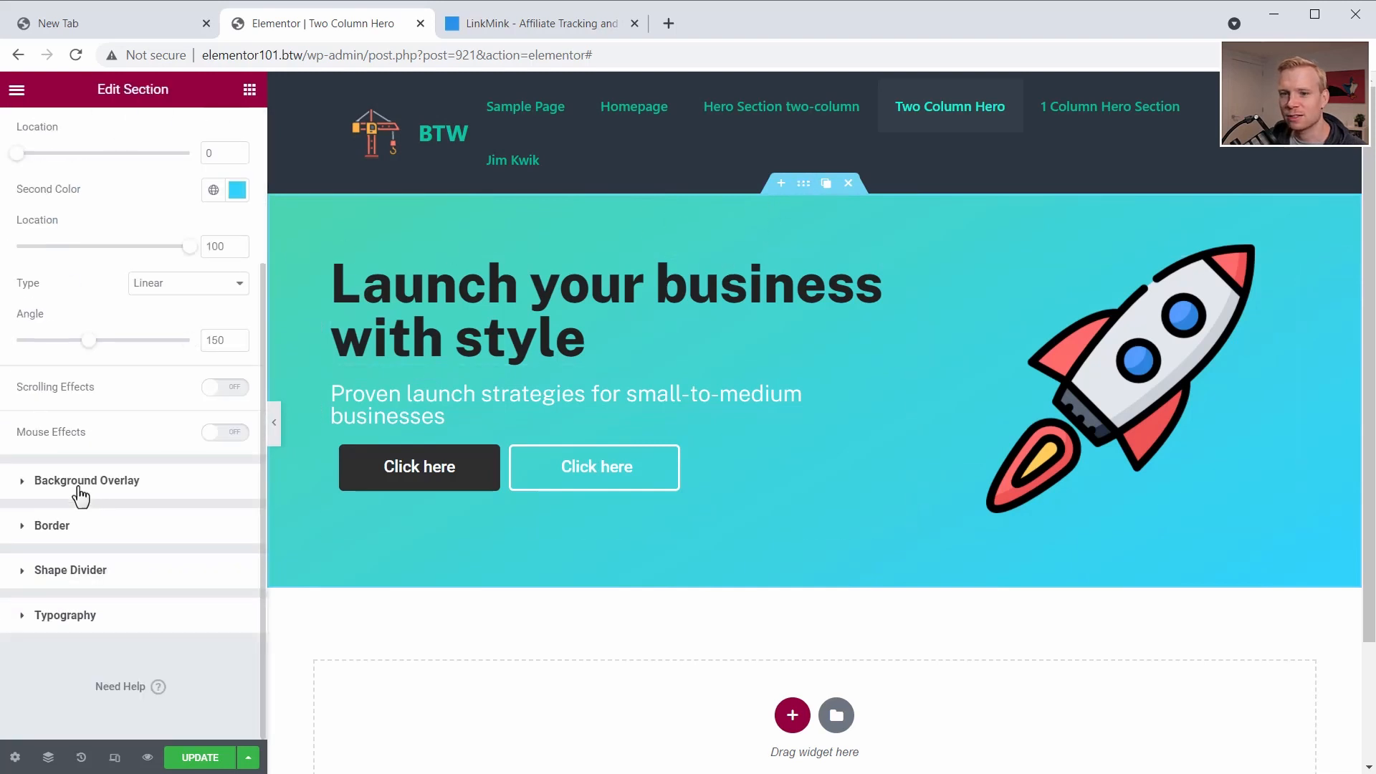
pyautogui.click(30, 573)
pyautogui.click(178, 367)
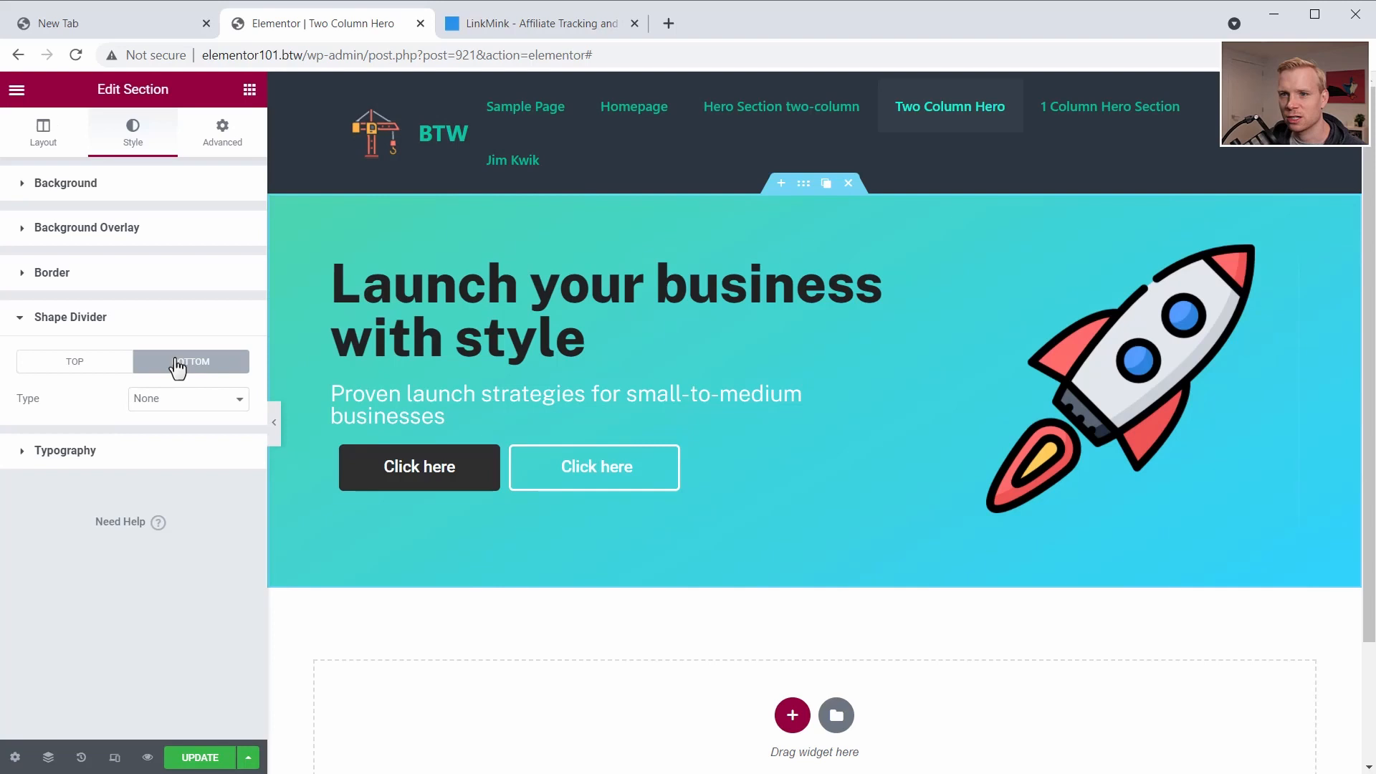
pyautogui.click(173, 407)
pyautogui.click(167, 452)
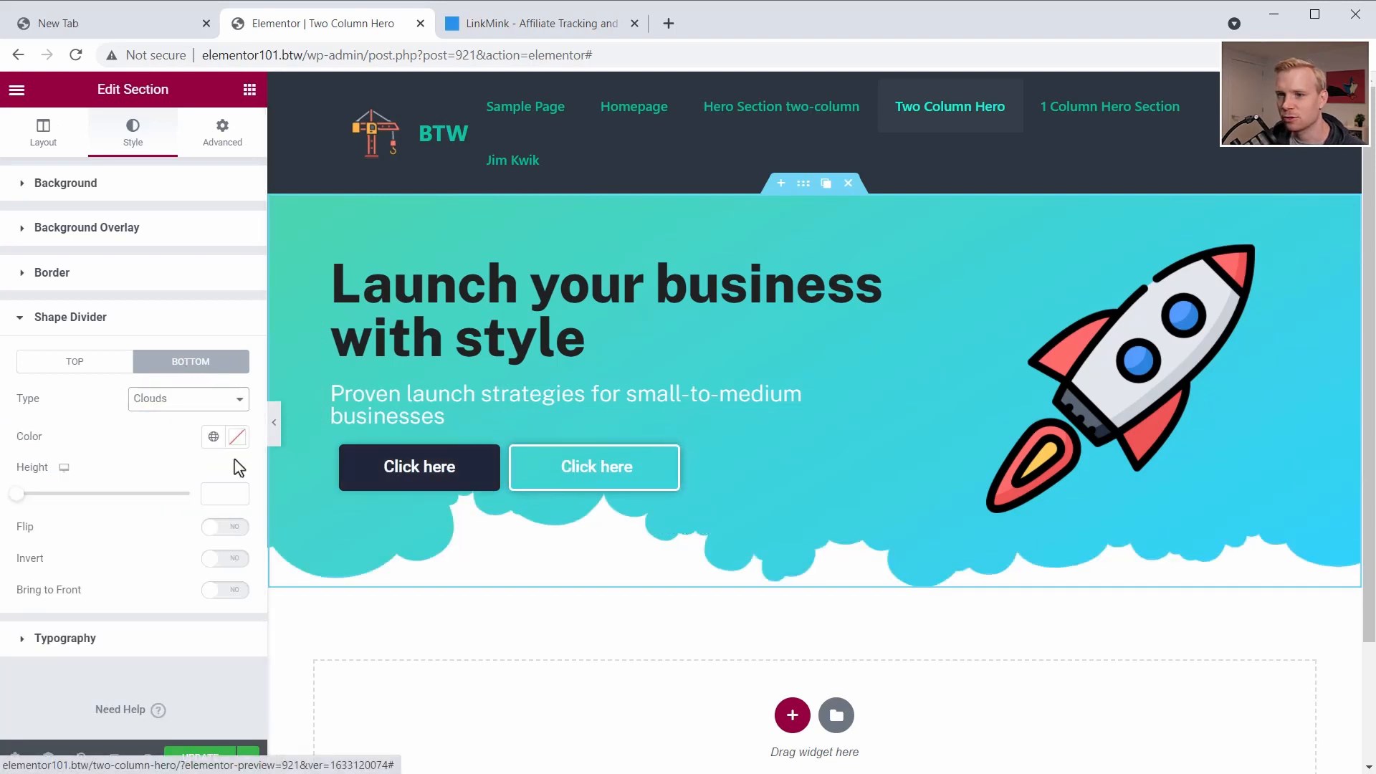
pyautogui.click(222, 527)
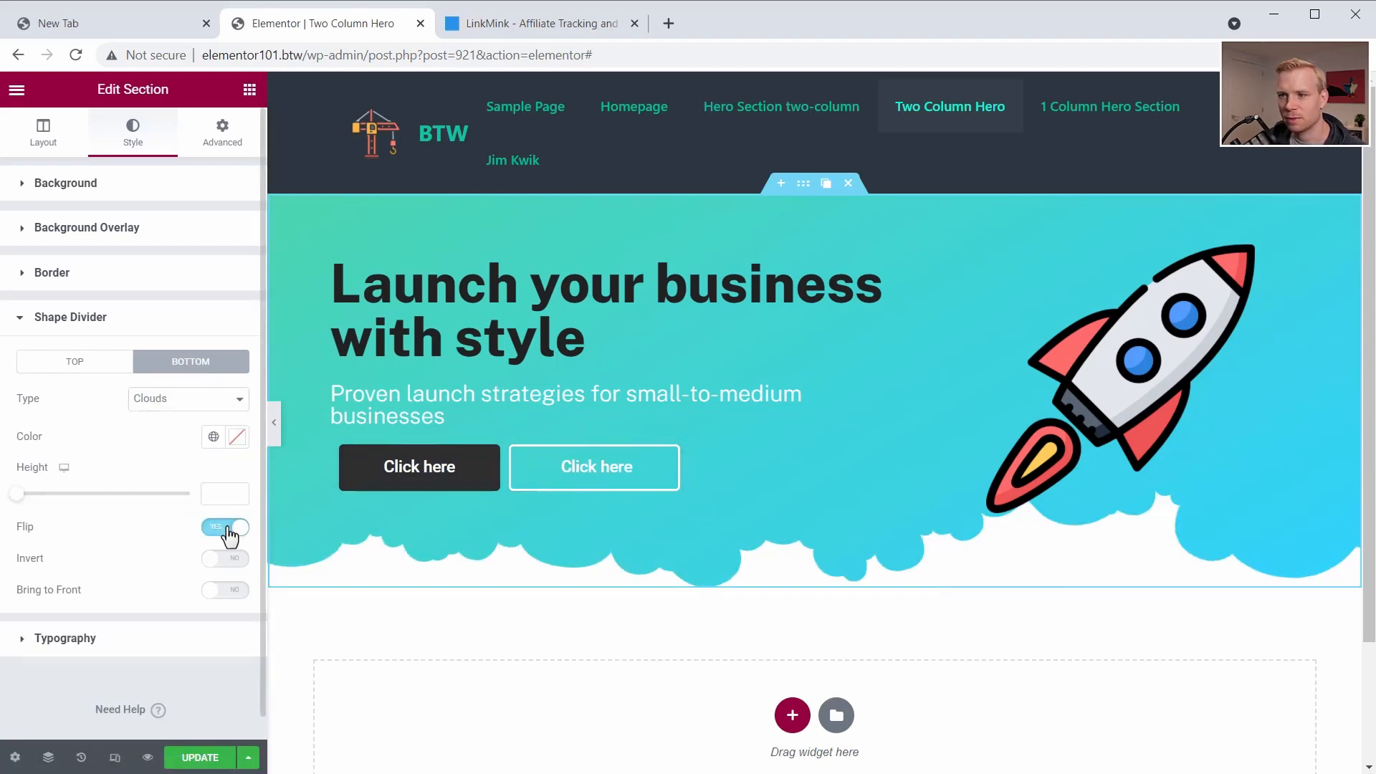
pyautogui.click(219, 527)
pyautogui.click(221, 566)
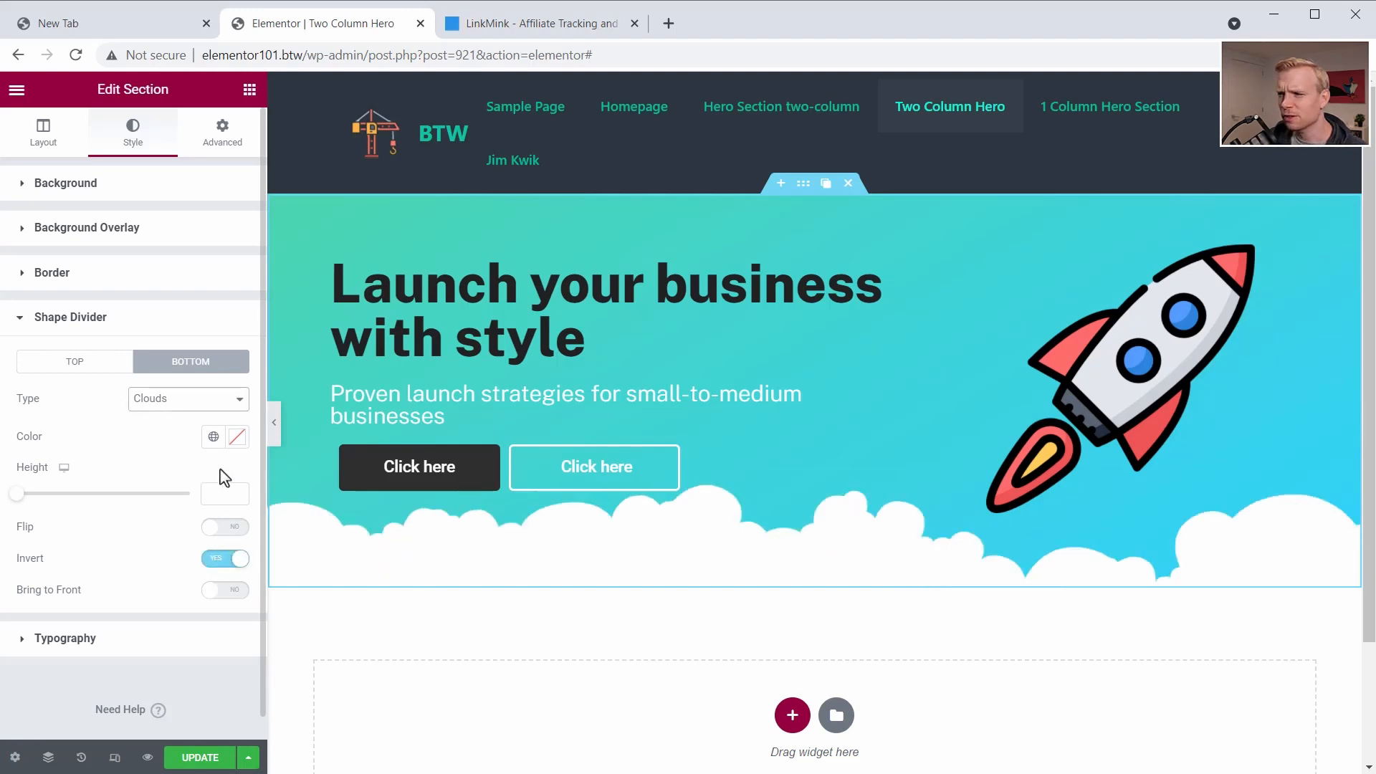
# - Set the hero section's bottom shape divider type to Mountains and its height to 101
pyautogui.click(190, 416)
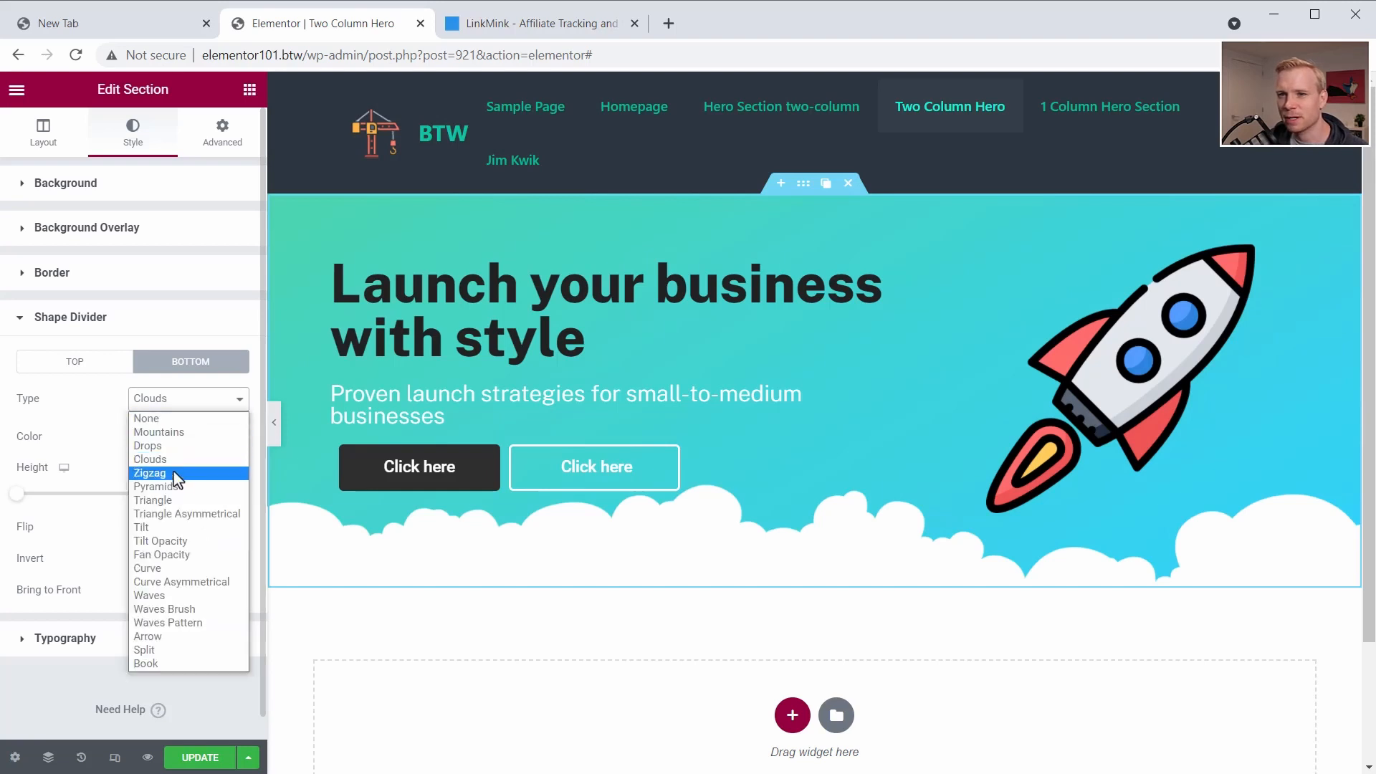
pyautogui.click(180, 434)
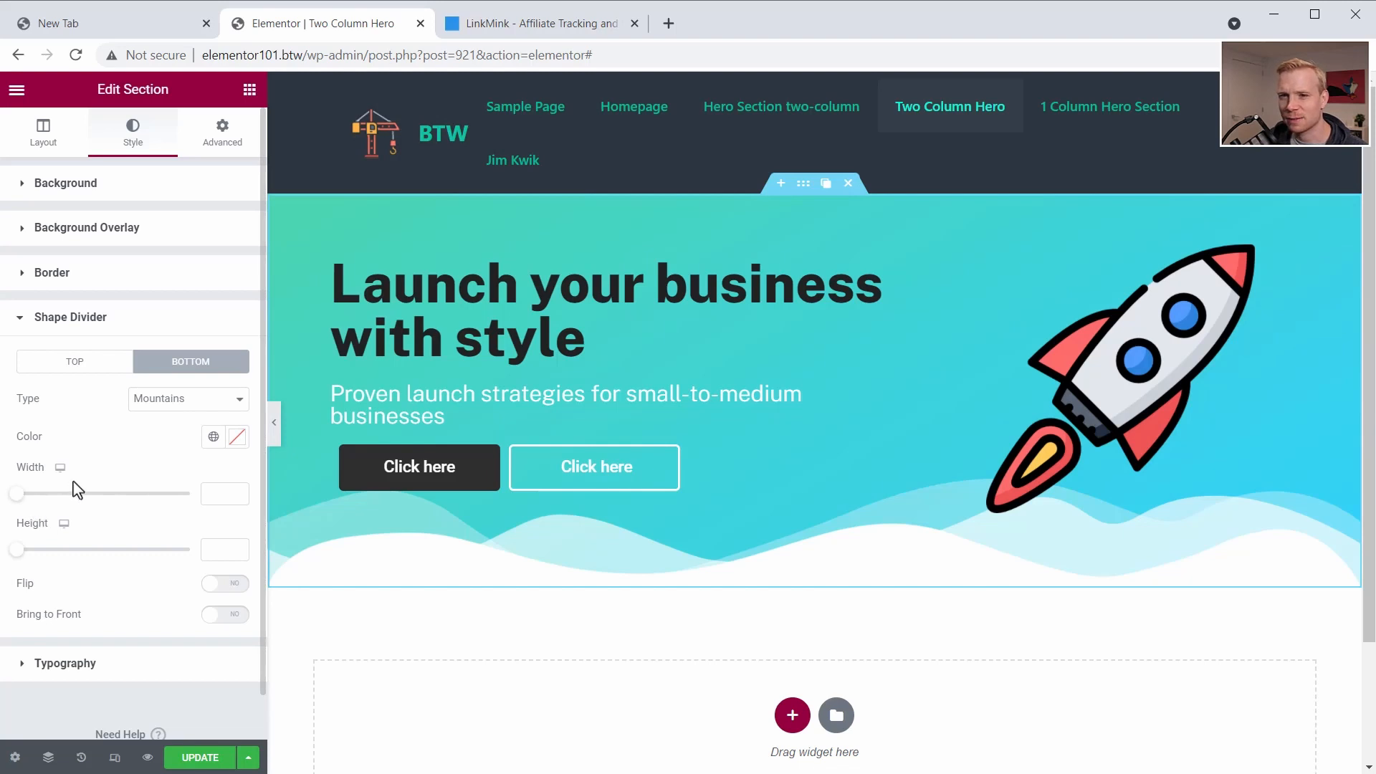
pyautogui.moveTo(17, 549); pyautogui.dragTo(51, 549)
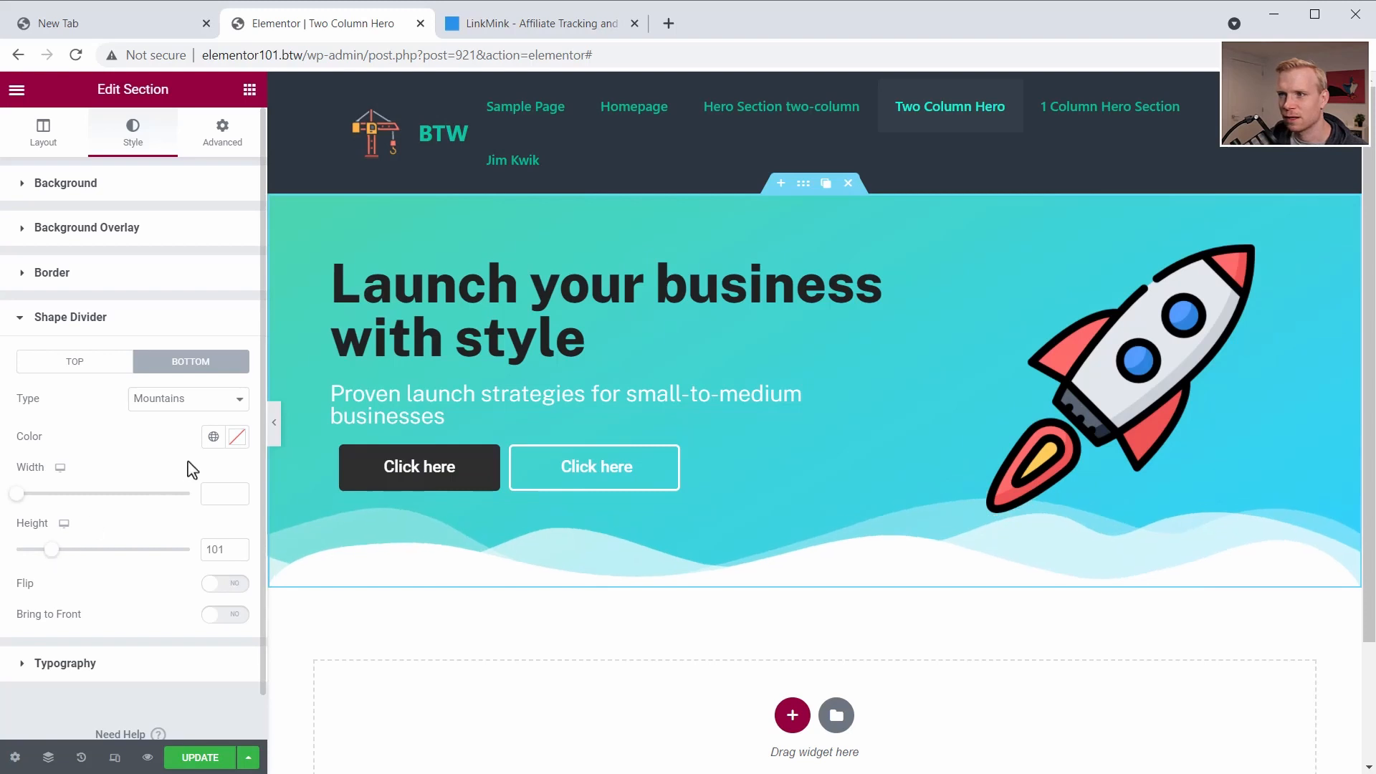
# - Unlink the hero section's padding values, set the bottom padding to 160 px and save the page
pyautogui.click(231, 142)
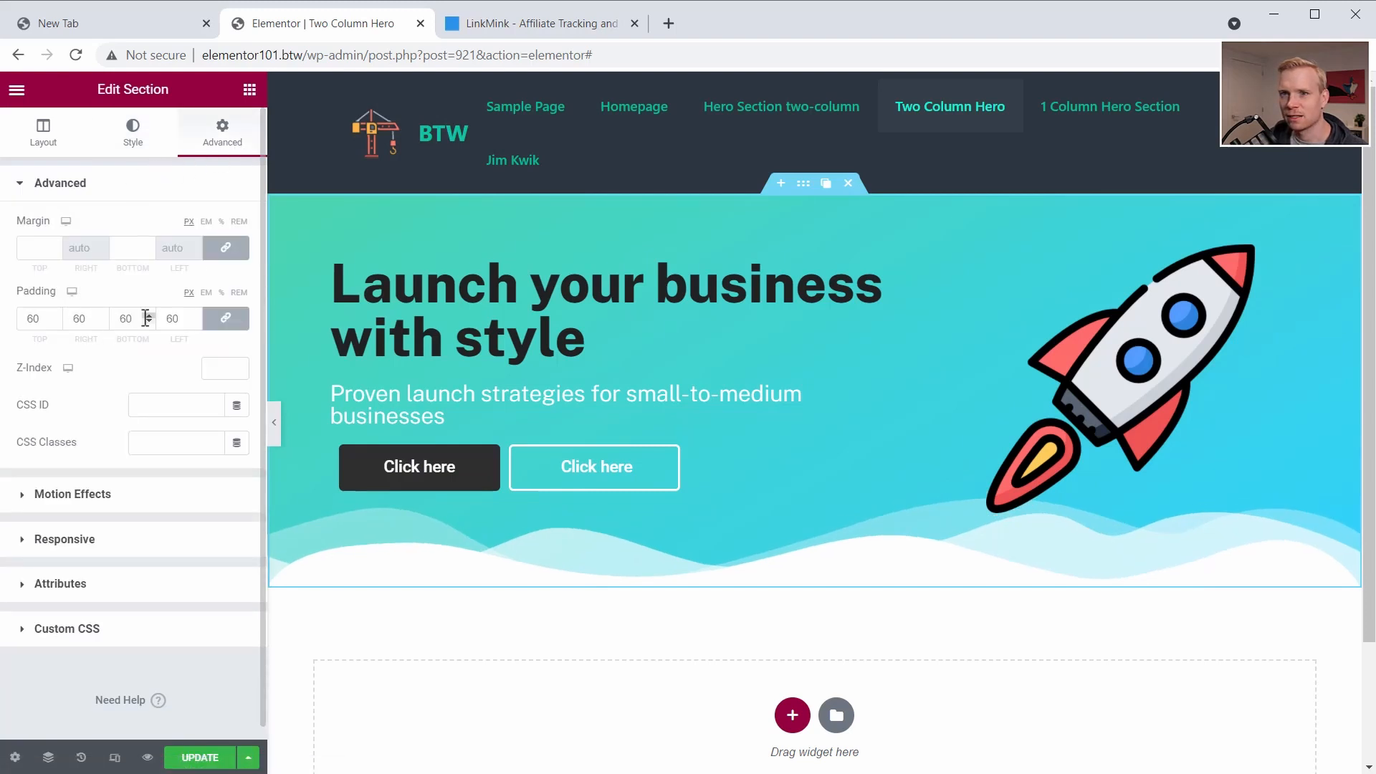
pyautogui.click(225, 318)
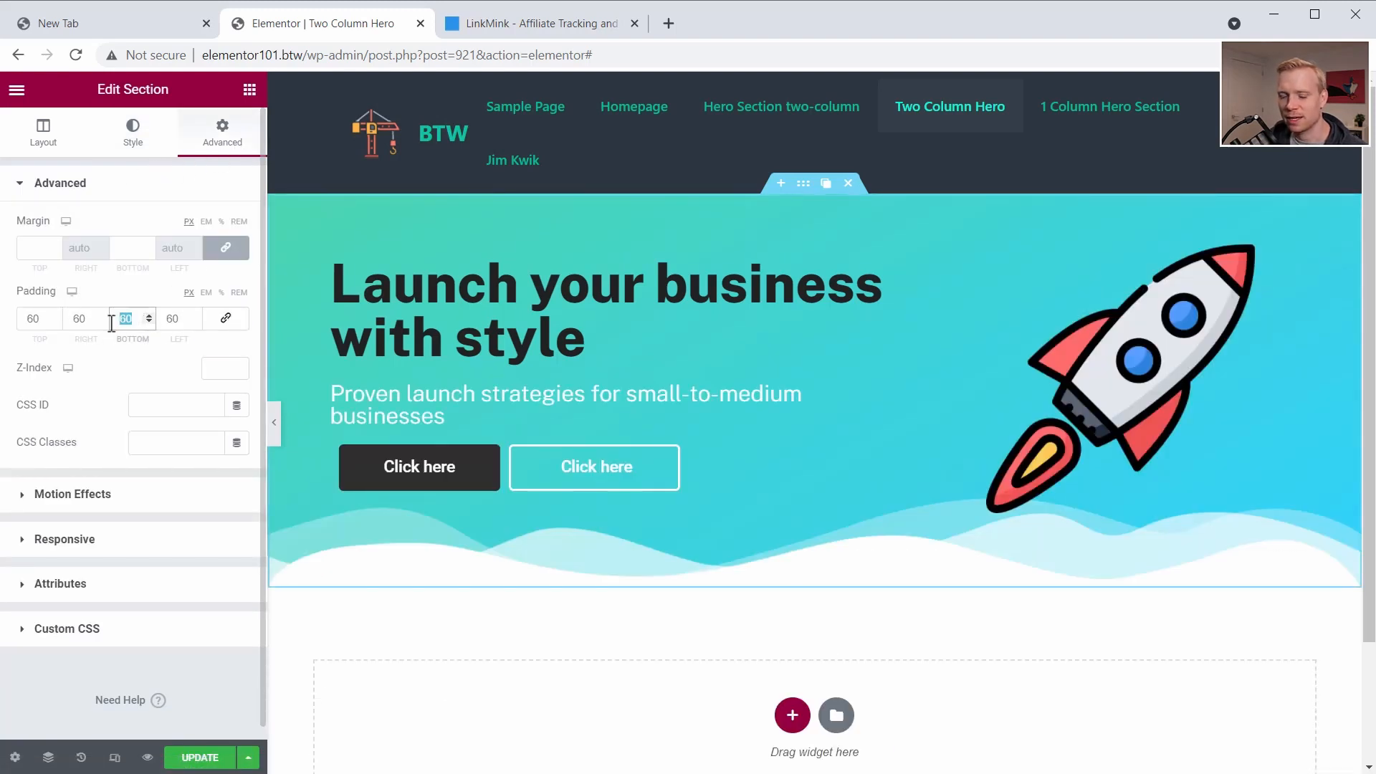
pyautogui.write('160')
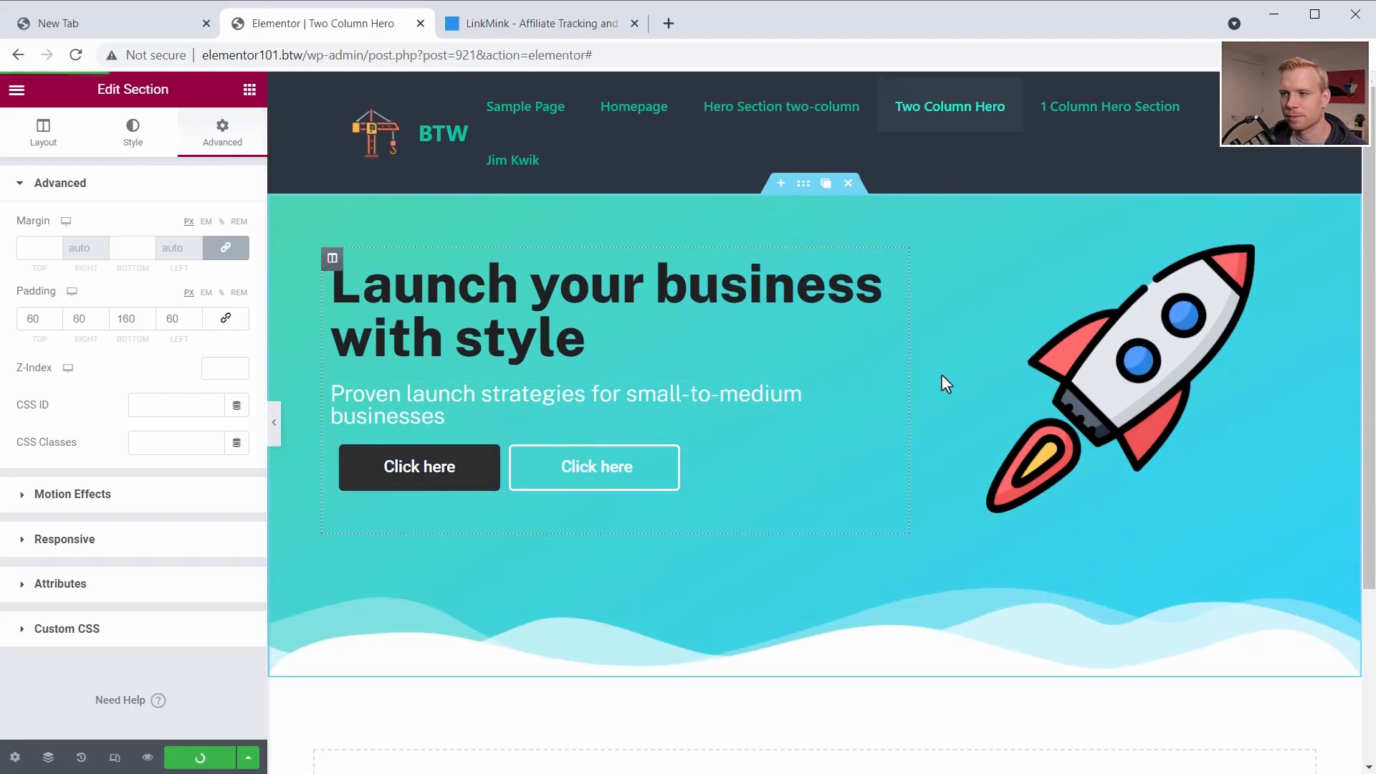
pyautogui.hotkey('ctrl', 's')
# - Set the rocket image's position to Absolute with horizontal orientation Right and vertical orientation Bottom
pyautogui.click(1149, 374)
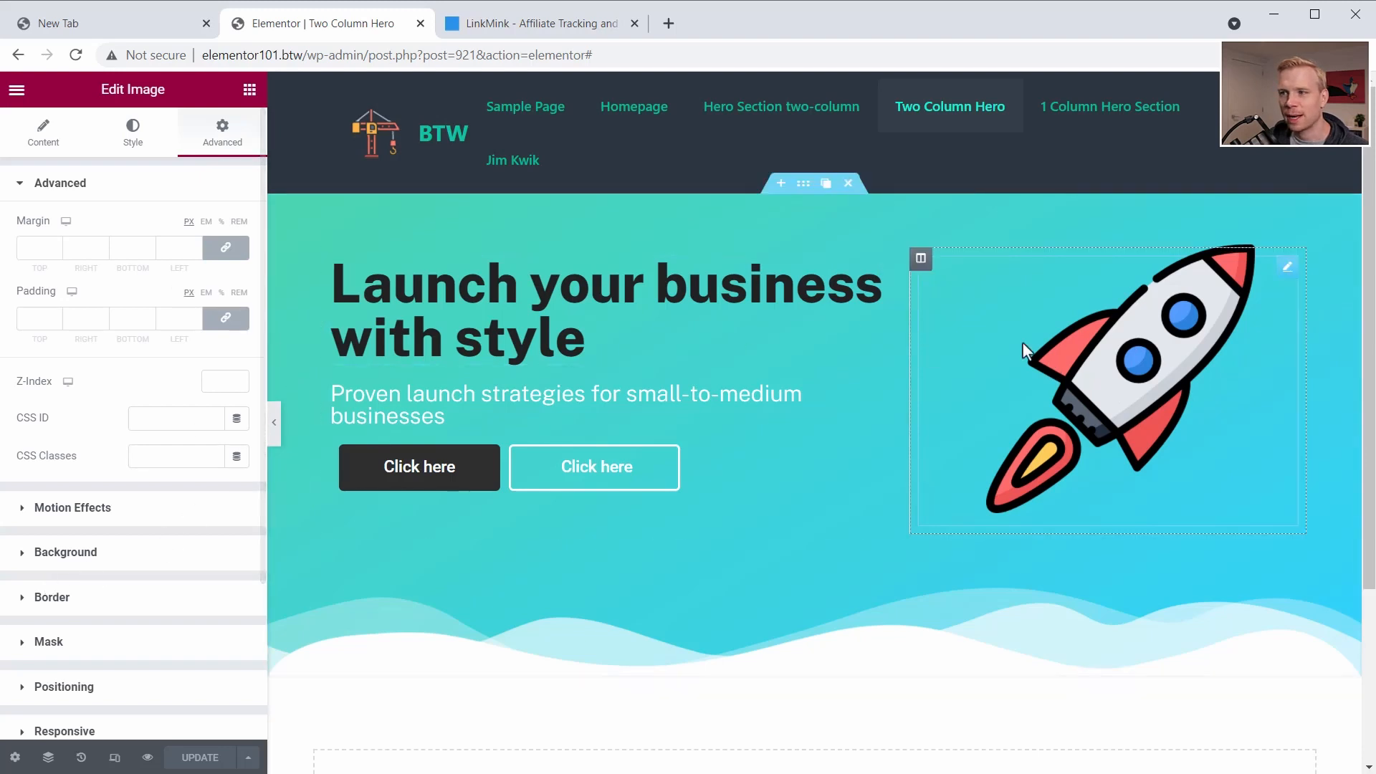
pyautogui.click(43, 687)
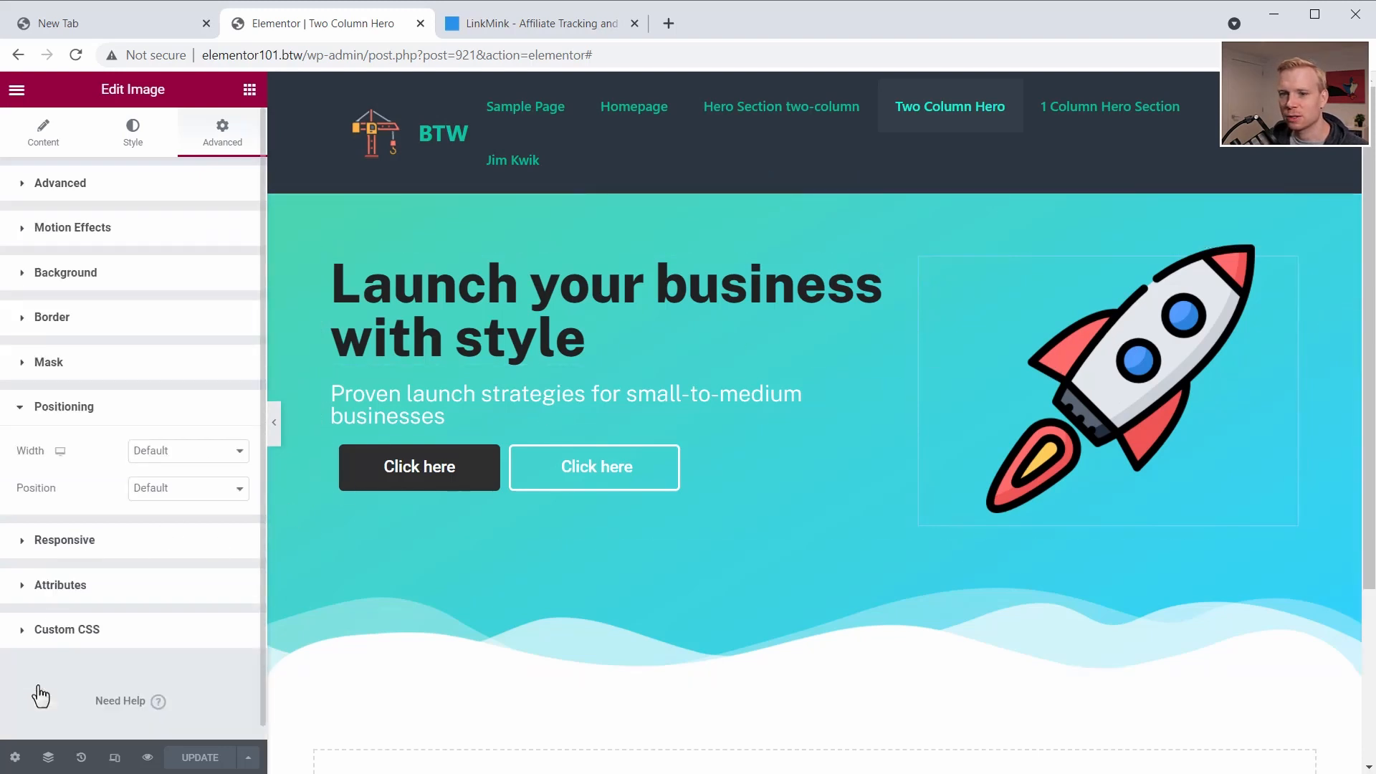
pyautogui.click(179, 471)
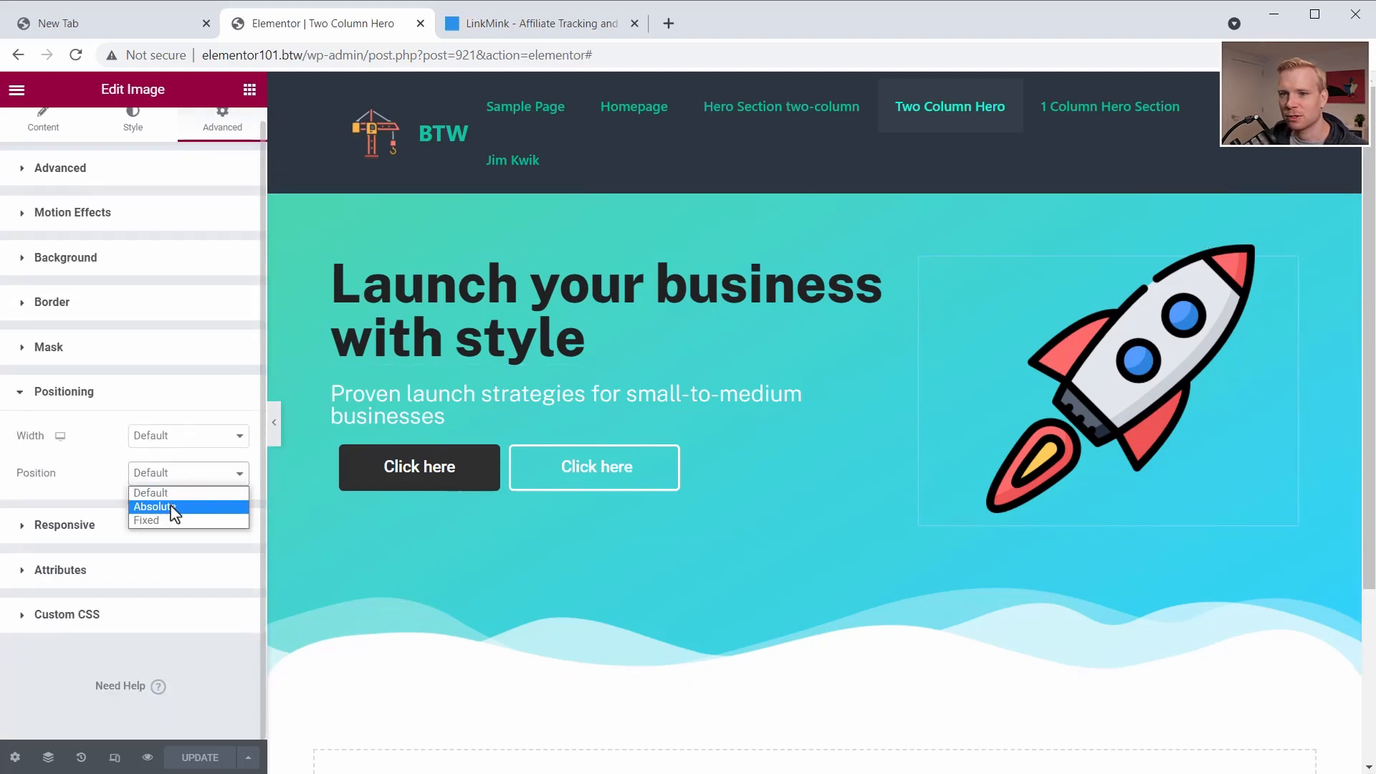
pyautogui.click(172, 508)
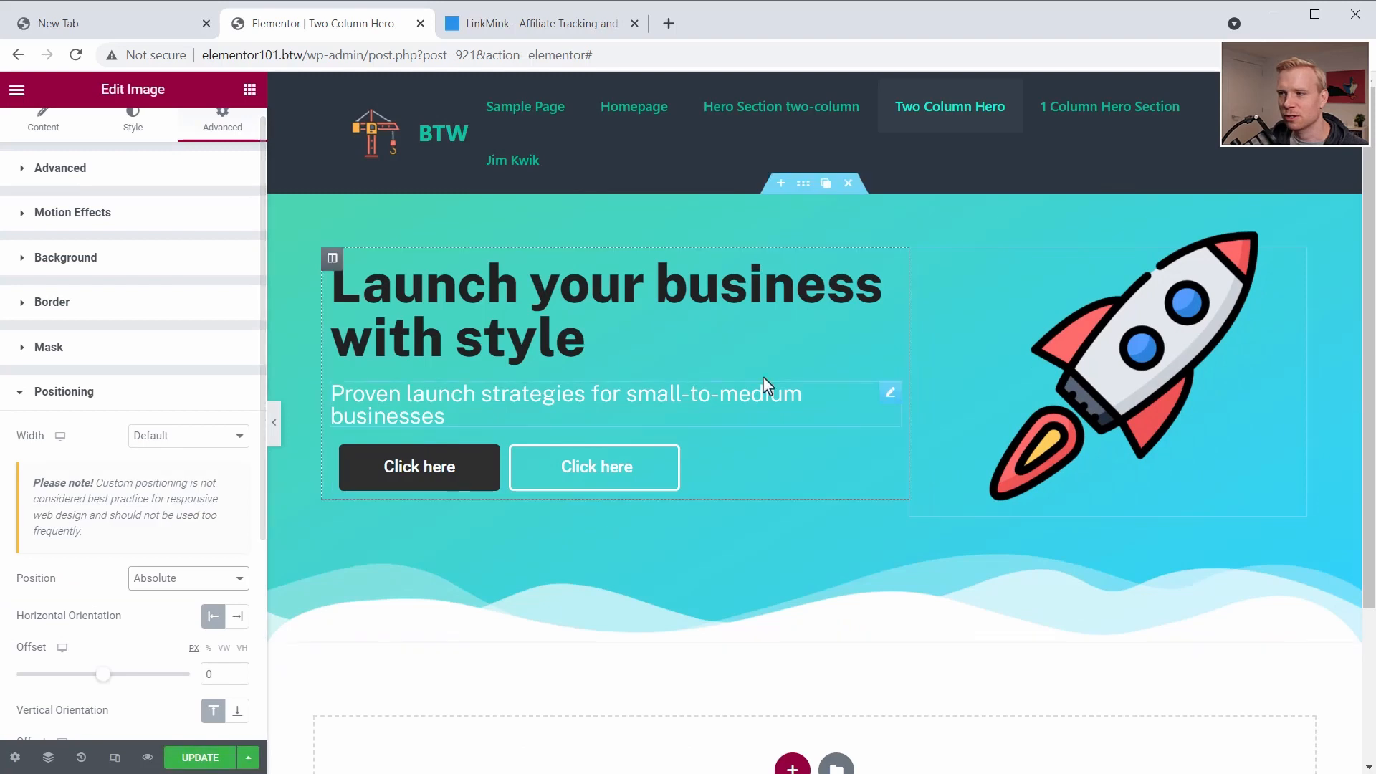
pyautogui.click(237, 618)
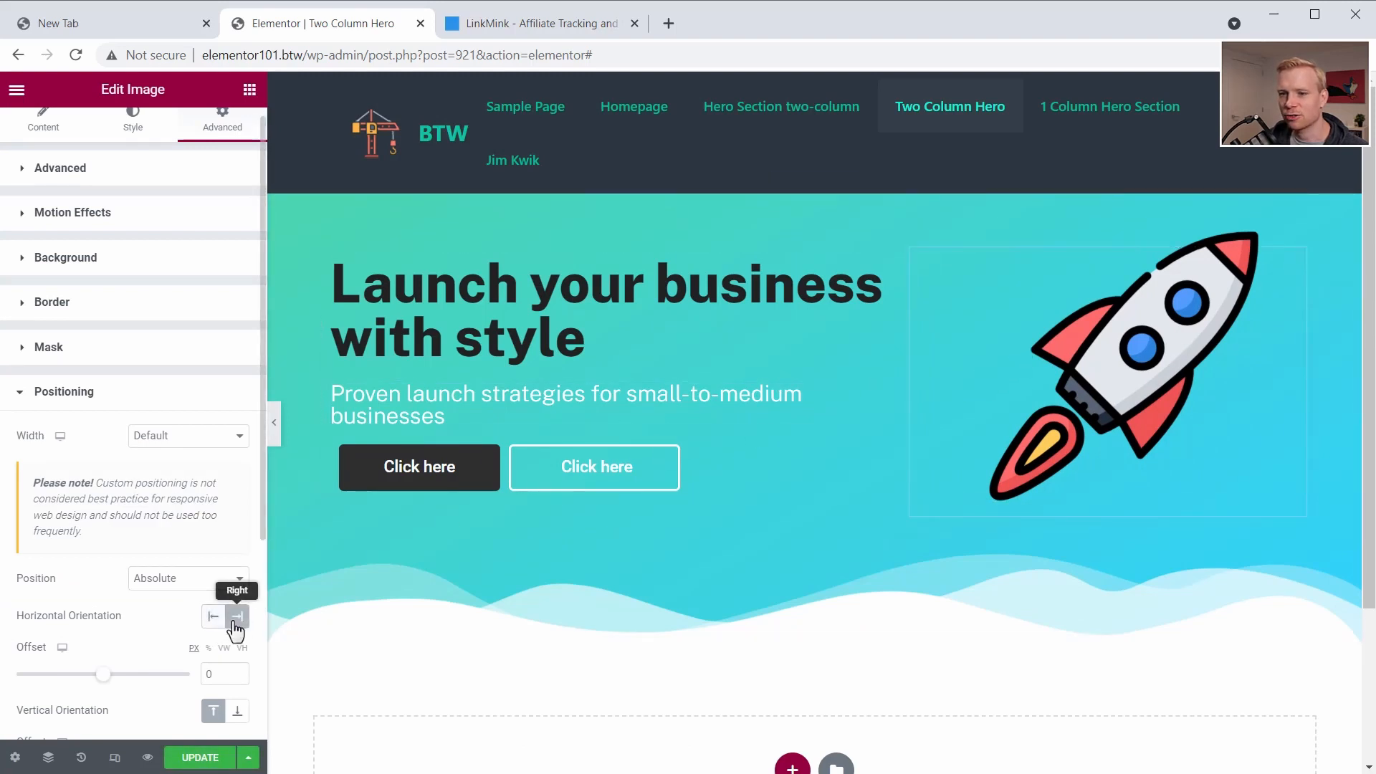
pyautogui.click(235, 713)
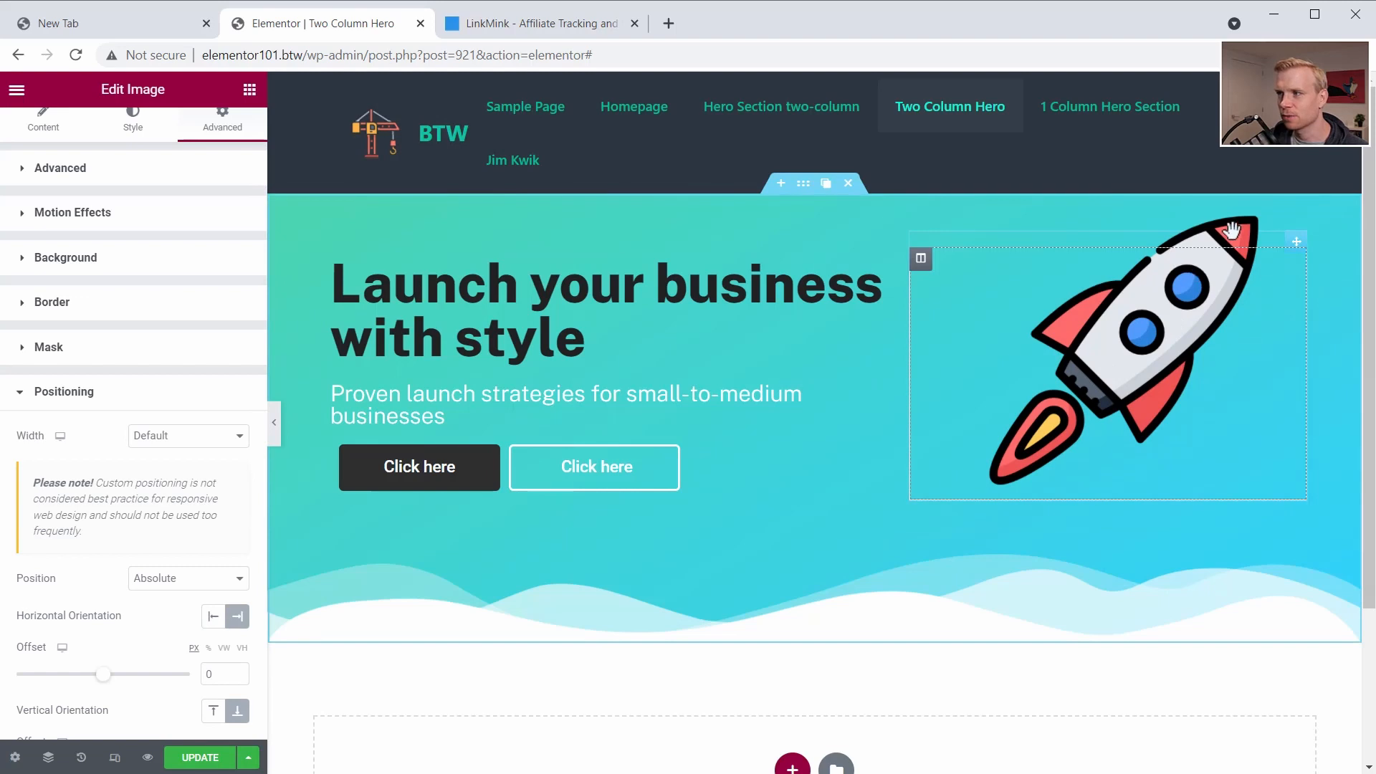
# - Move the rocket image inward and down to a horizontal offset of about 145 px and vertical offset of about -80 px
pyautogui.scroll(-3, 104, 552)
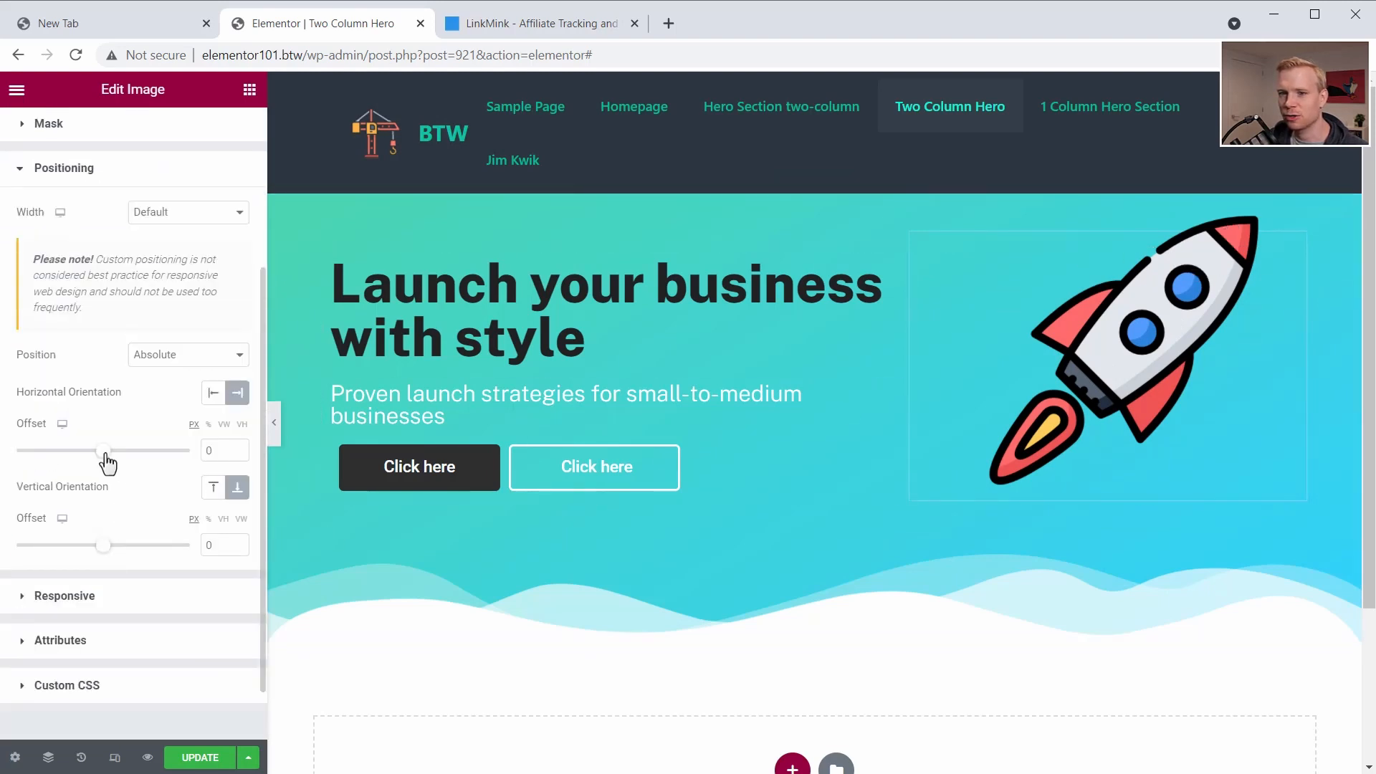
pyautogui.moveTo(105, 459)
pyautogui.mouseDown()
pyautogui.moveTo(128, 462)
pyautogui.moveTo(102, 461)
pyautogui.mouseUp()
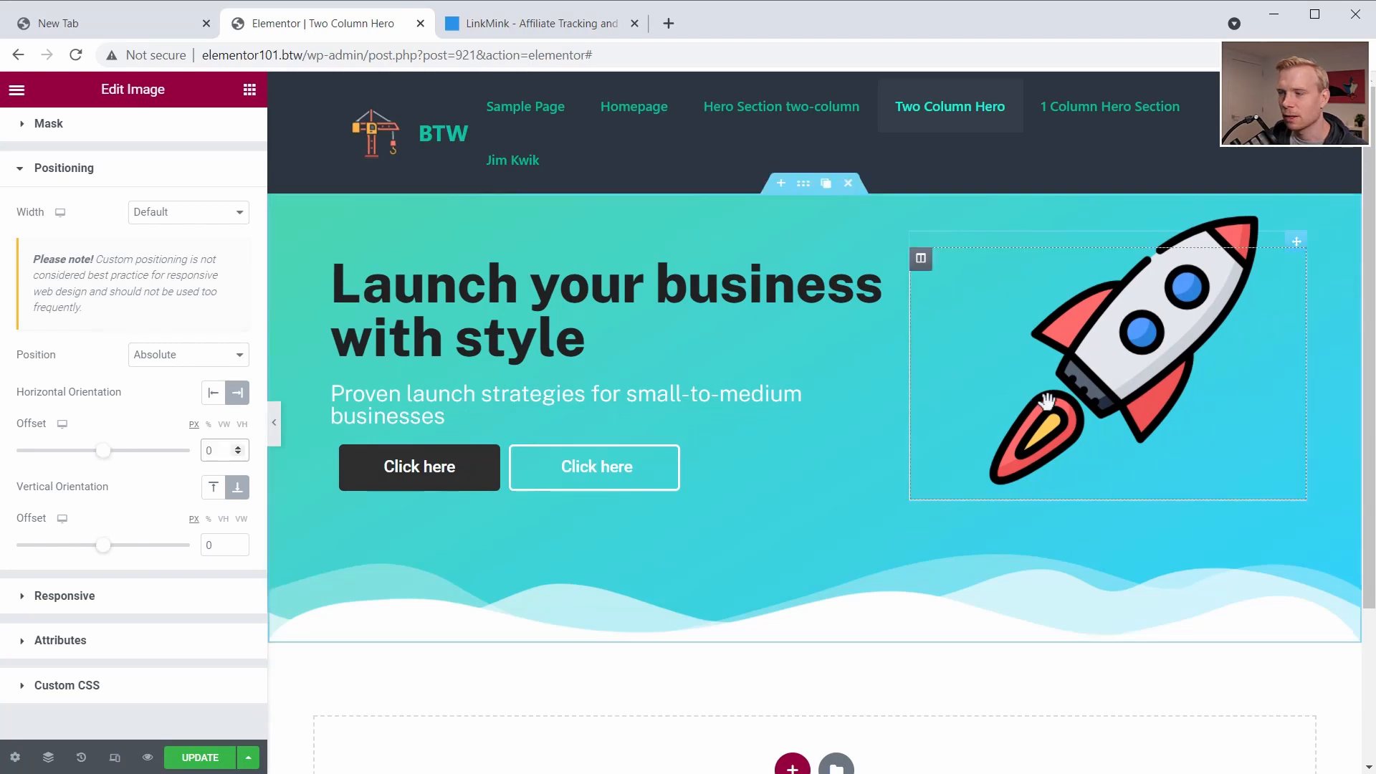
pyautogui.moveTo(1165, 308); pyautogui.dragTo(1043, 392)
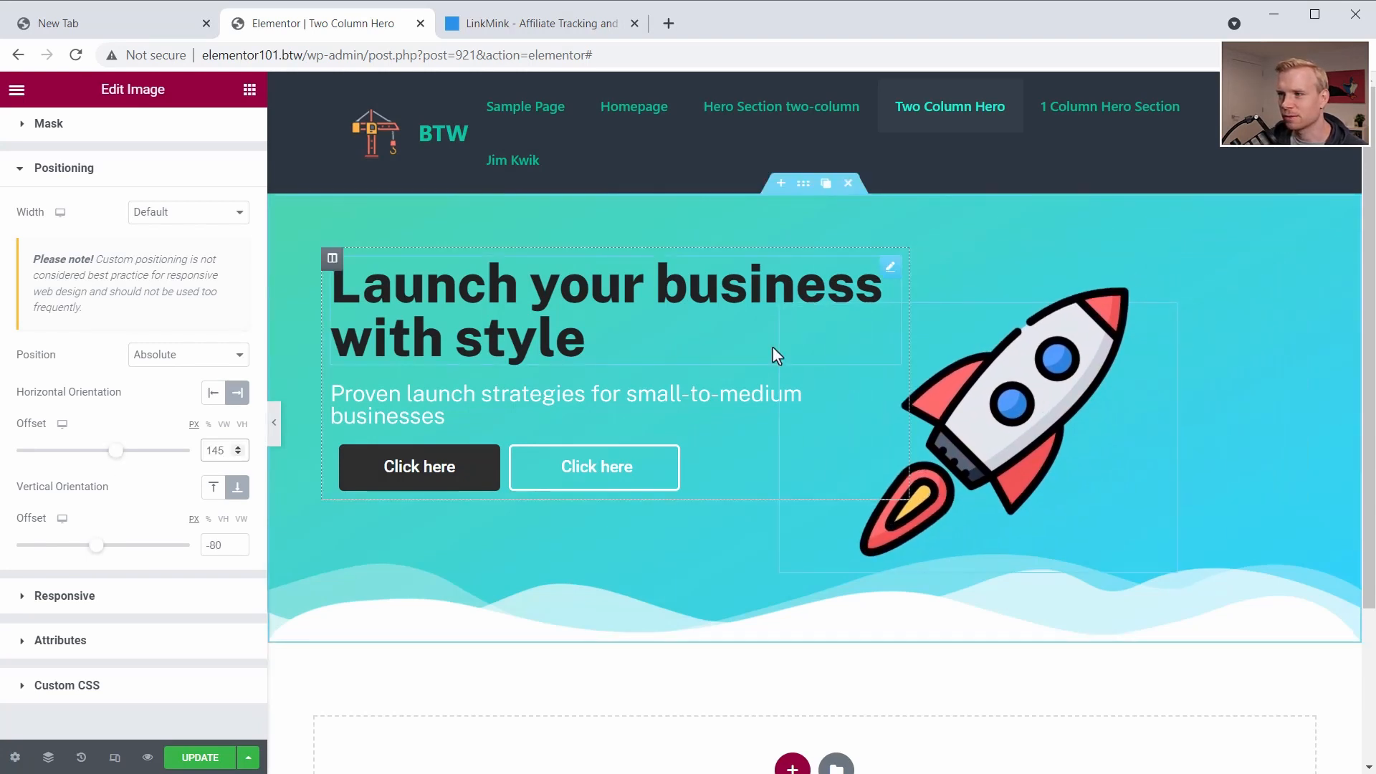
# - Check the repositioned rocket's scrolling motion on the page and update the page
pyautogui.scroll(-3, 555, 276)
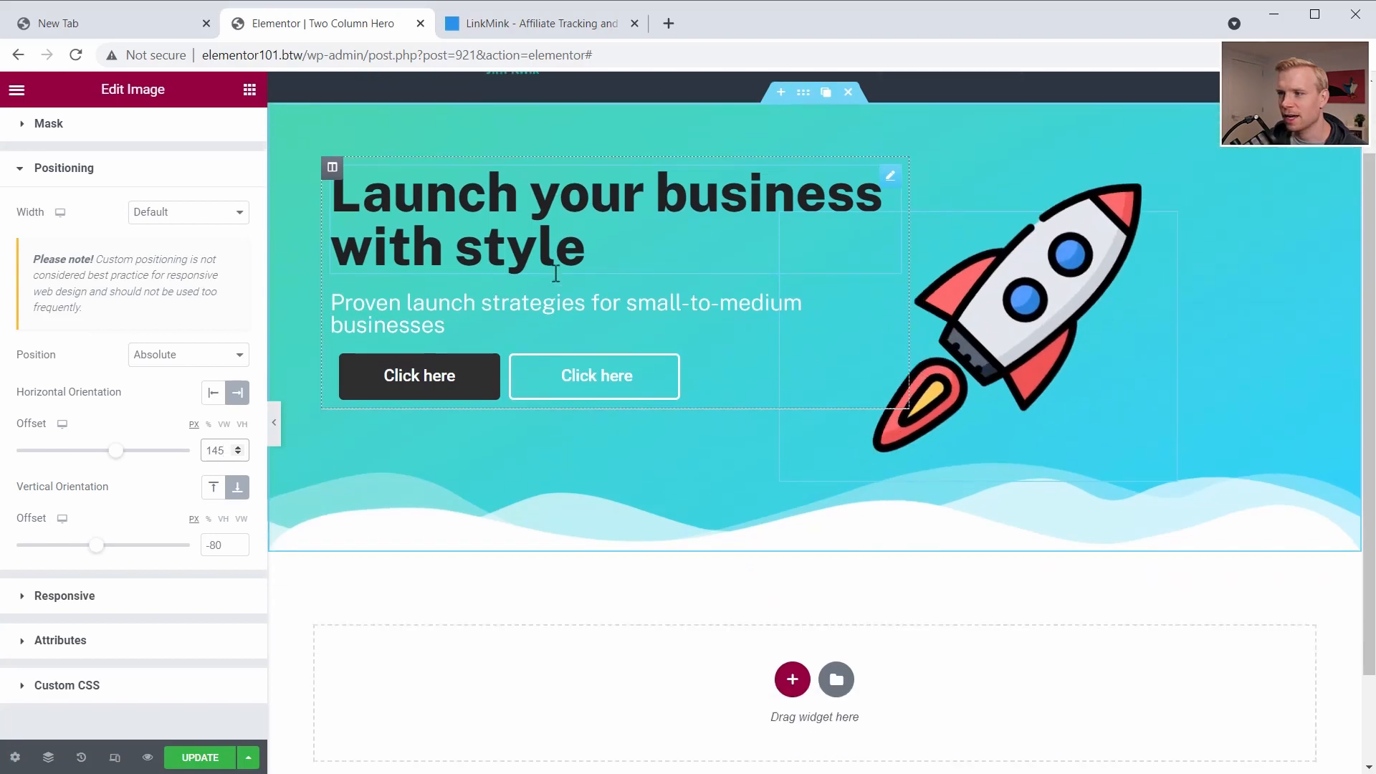
pyautogui.scroll(3, 556, 279)
pyautogui.scroll(-3, 556, 279)
pyautogui.scroll(3, 555, 280)
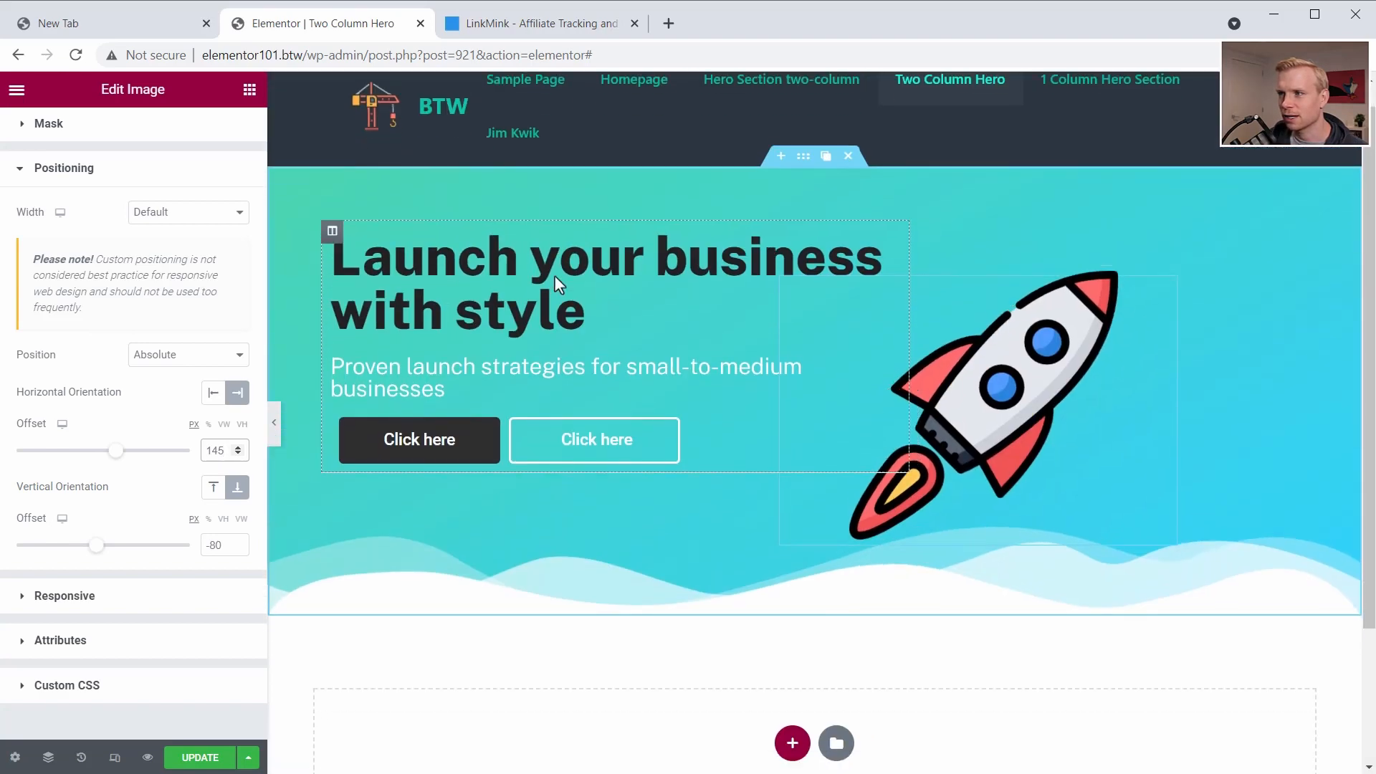
pyautogui.scroll(-3, 555, 279)
pyautogui.click(206, 757)
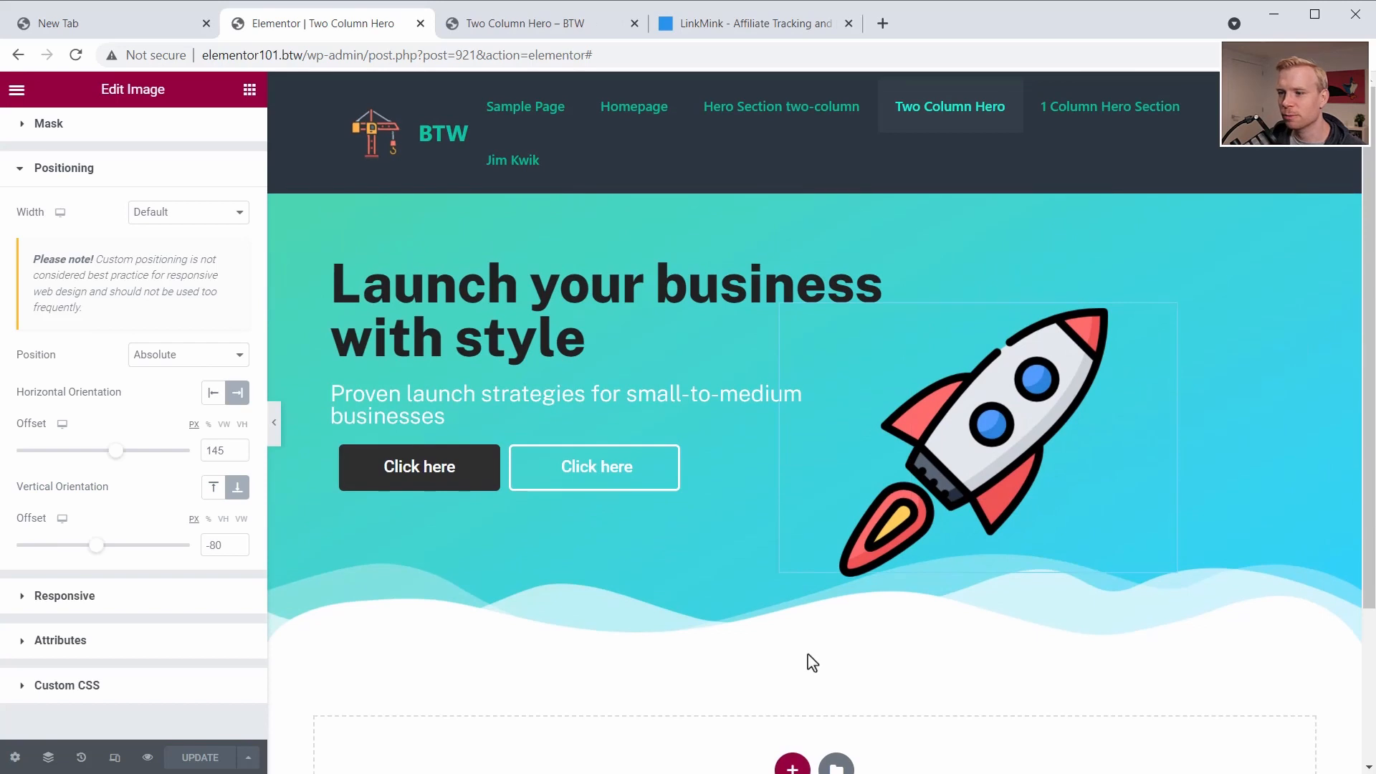
# - Add a new single-column section below the hero section
pyautogui.scroll(-1, 808, 669)
pyautogui.click(792, 678)
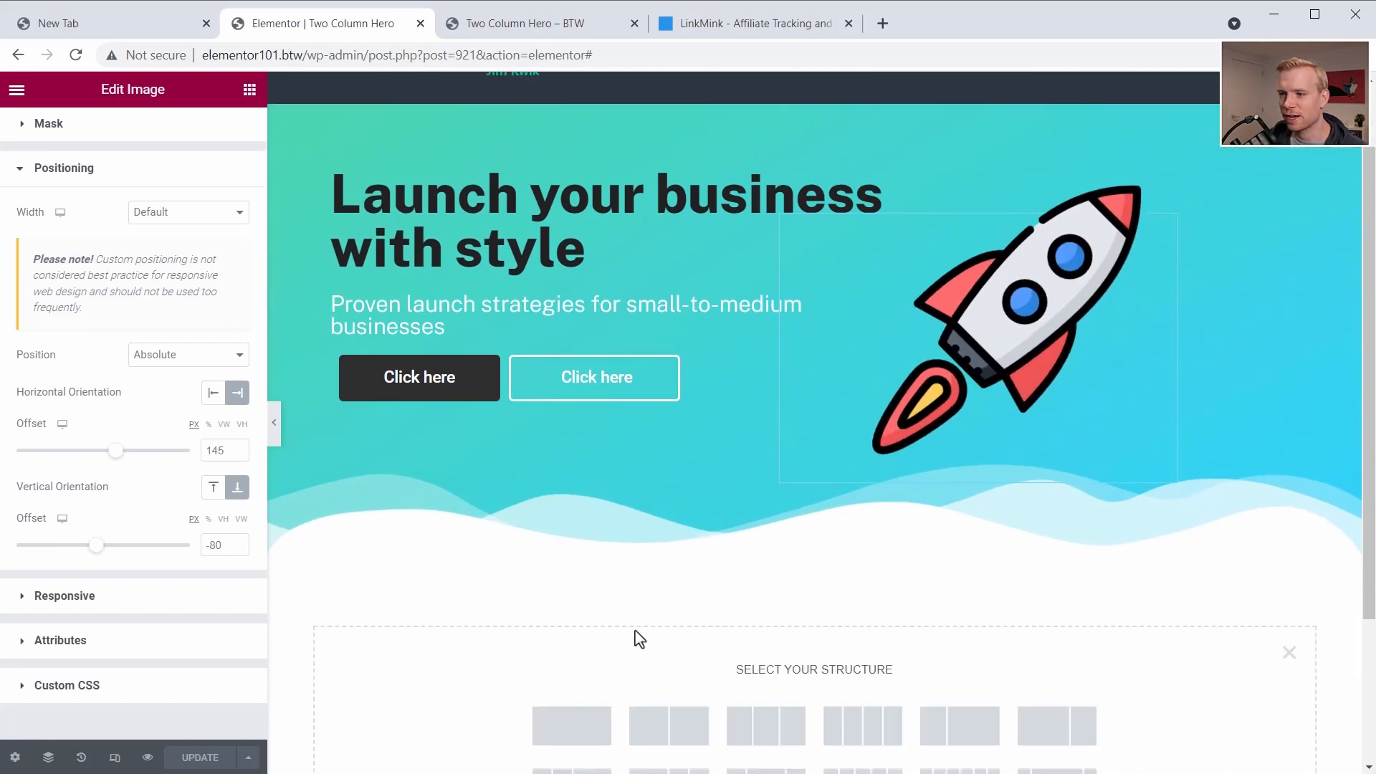
pyautogui.scroll(-1, 605, 633)
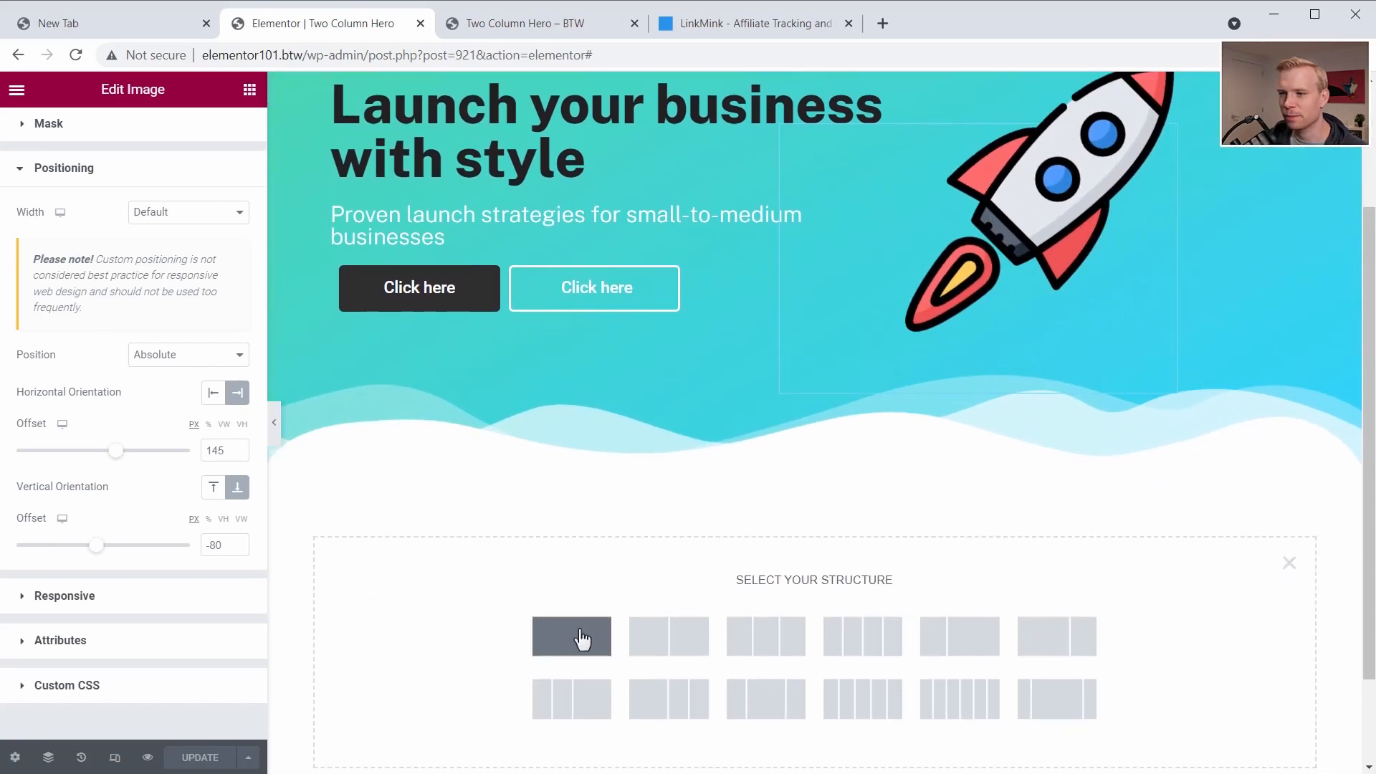
pyautogui.click(581, 637)
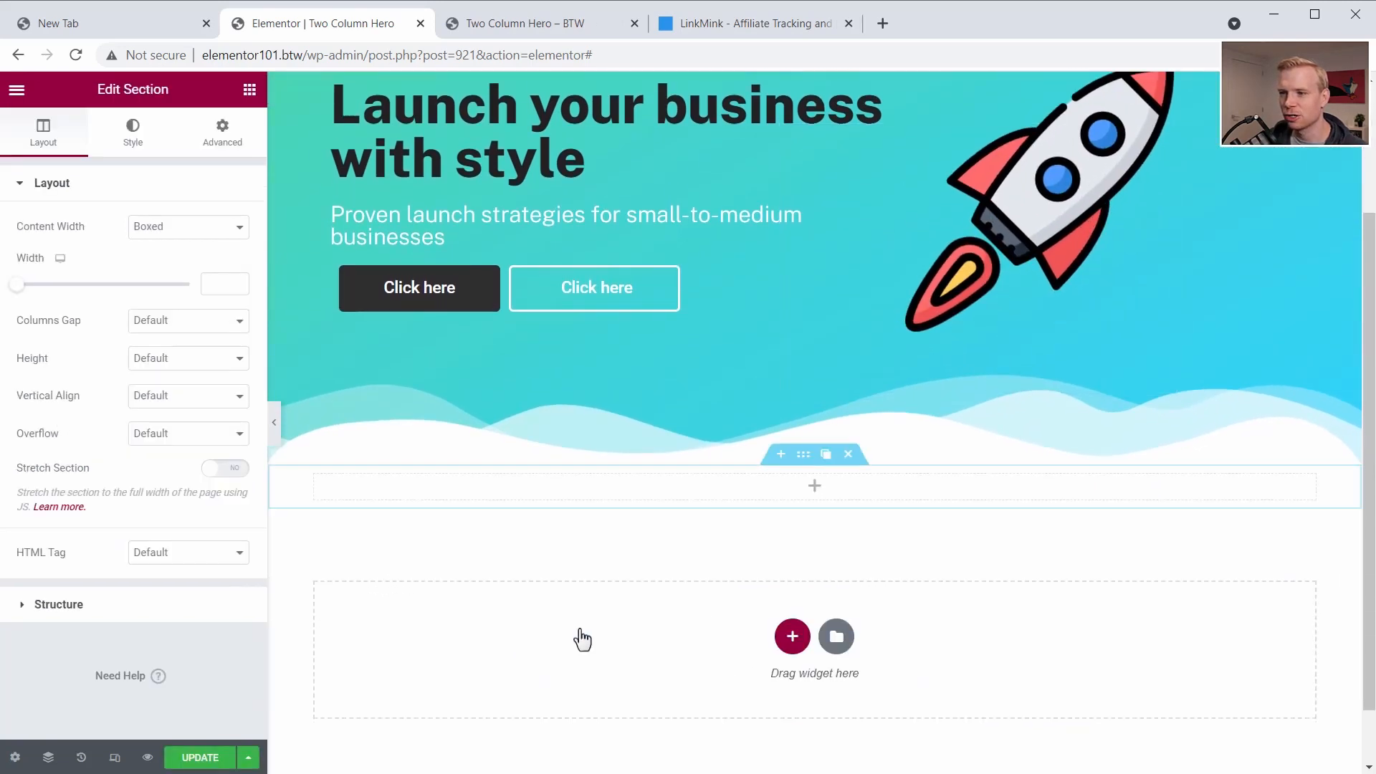
# - Set the new section's height to Min Height with a minimum height of about 541 px and update the page
pyautogui.click(157, 351)
pyautogui.click(144, 403)
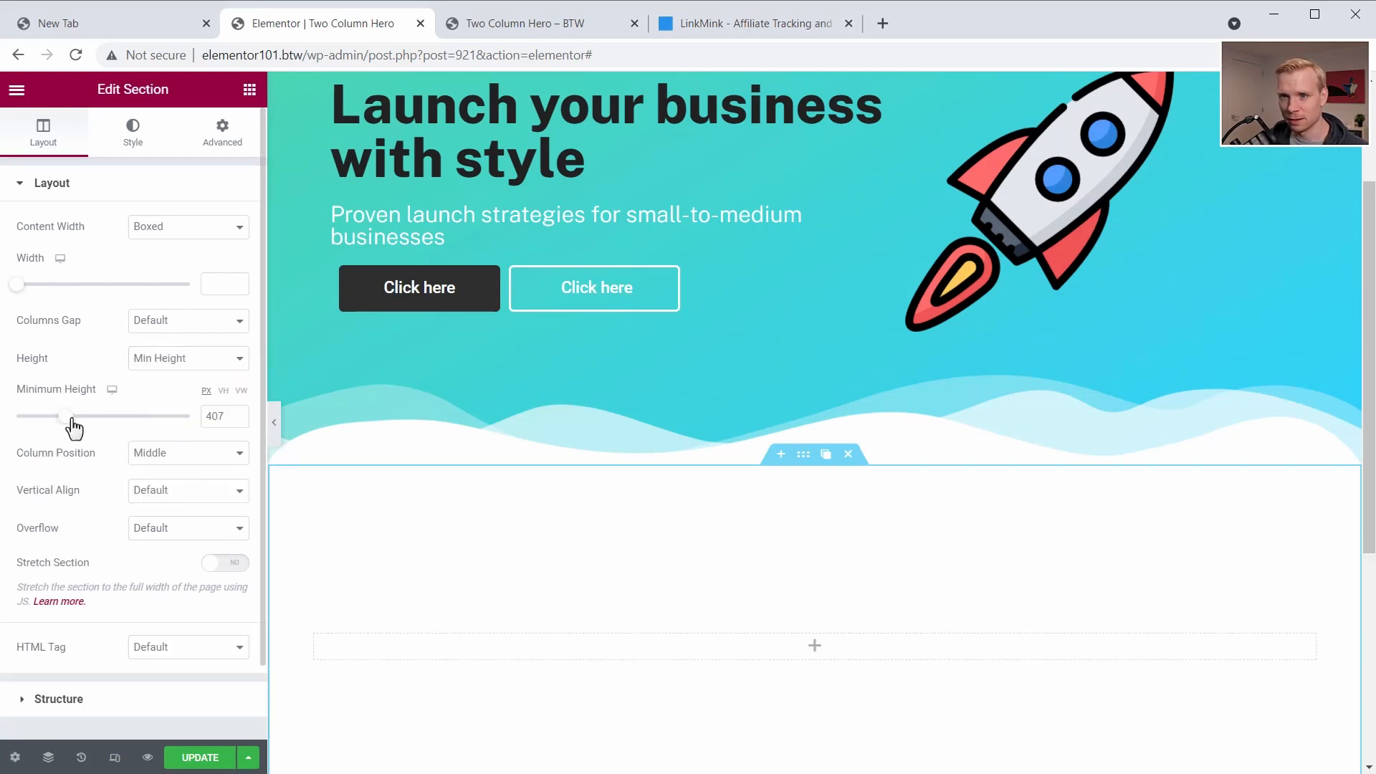
pyautogui.moveTo(74, 427); pyautogui.dragTo(90, 427)
pyautogui.click(193, 758)
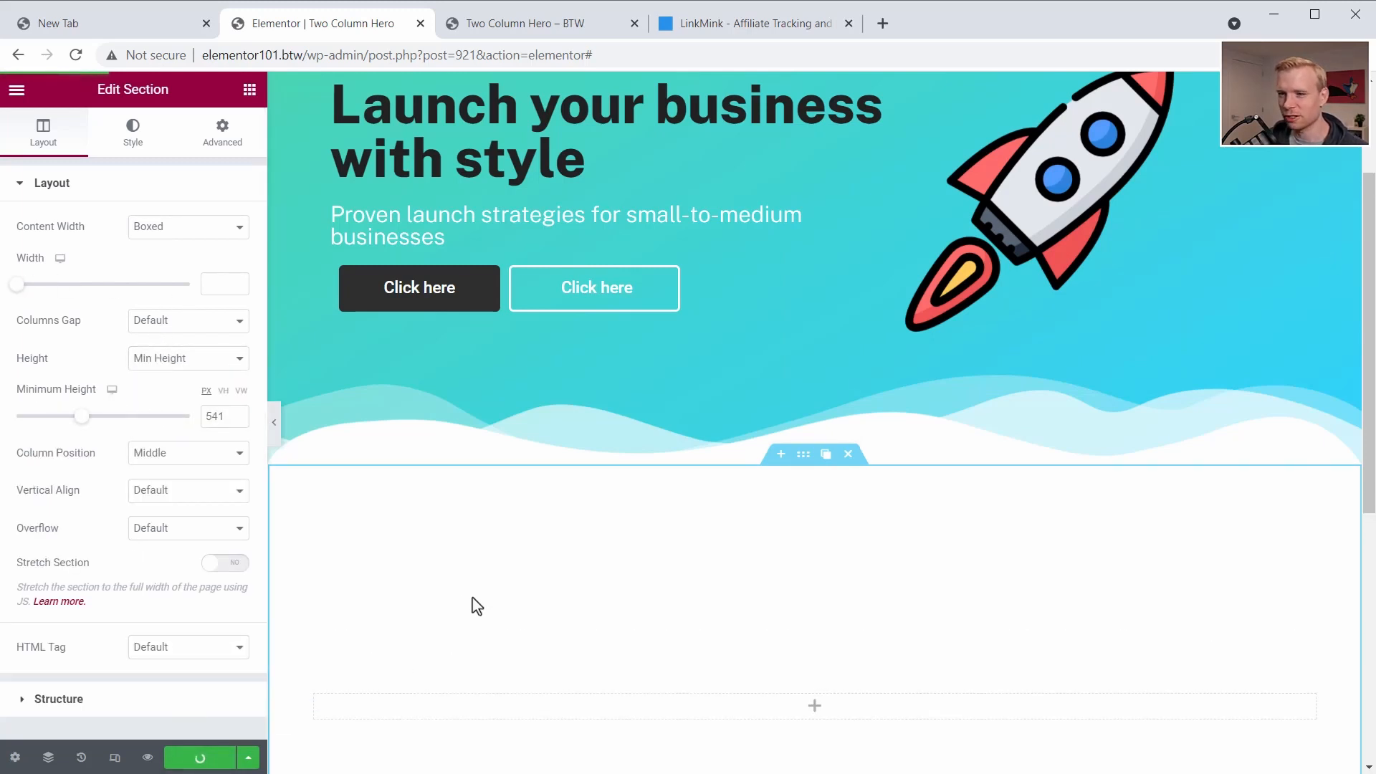
# - Switch to the page preview, examine the rocket's scrolling motion and the wave divider, and reload the preview
pyautogui.hotkey('ctrl', 'Tab')
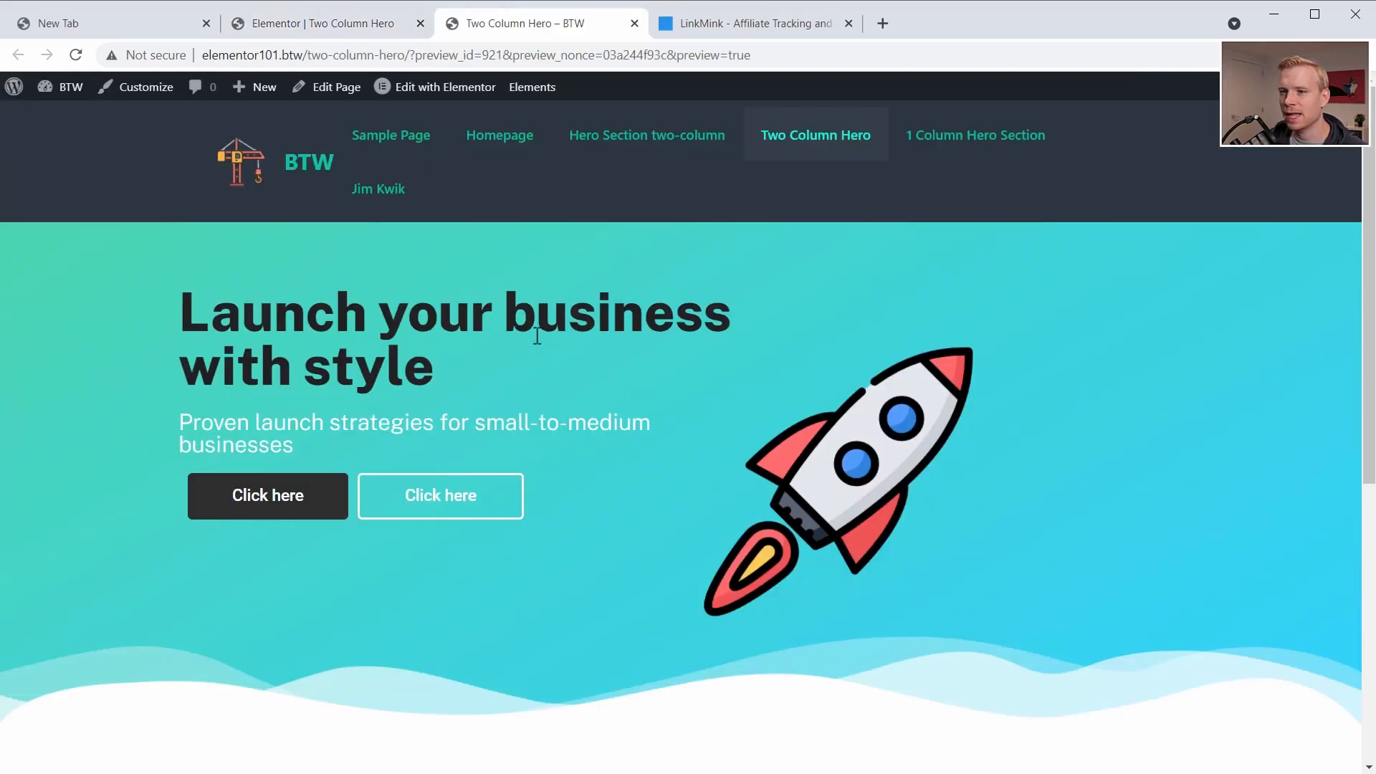
pyautogui.scroll(-5, 545, 333)
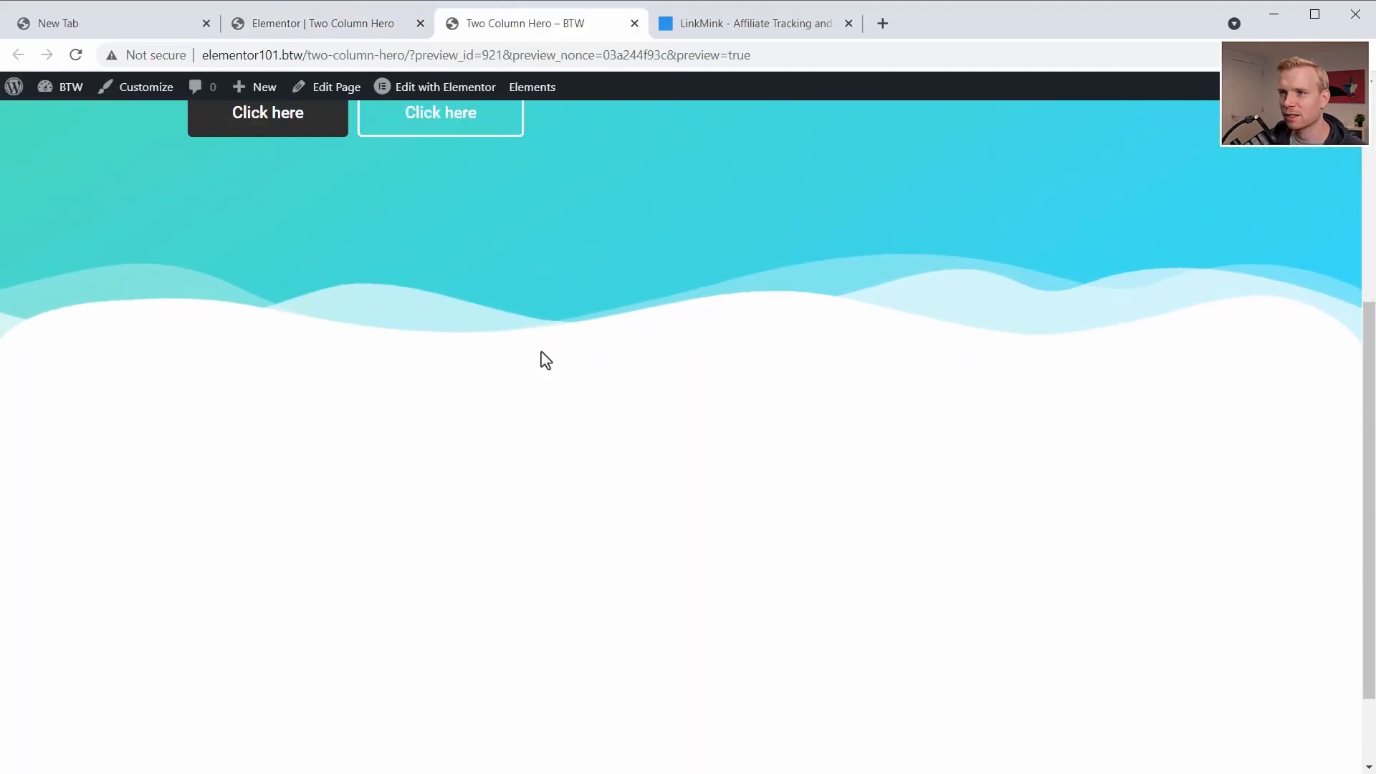
pyautogui.scroll(5, 540, 350)
pyautogui.scroll(-3, 540, 350)
pyautogui.press('F5')
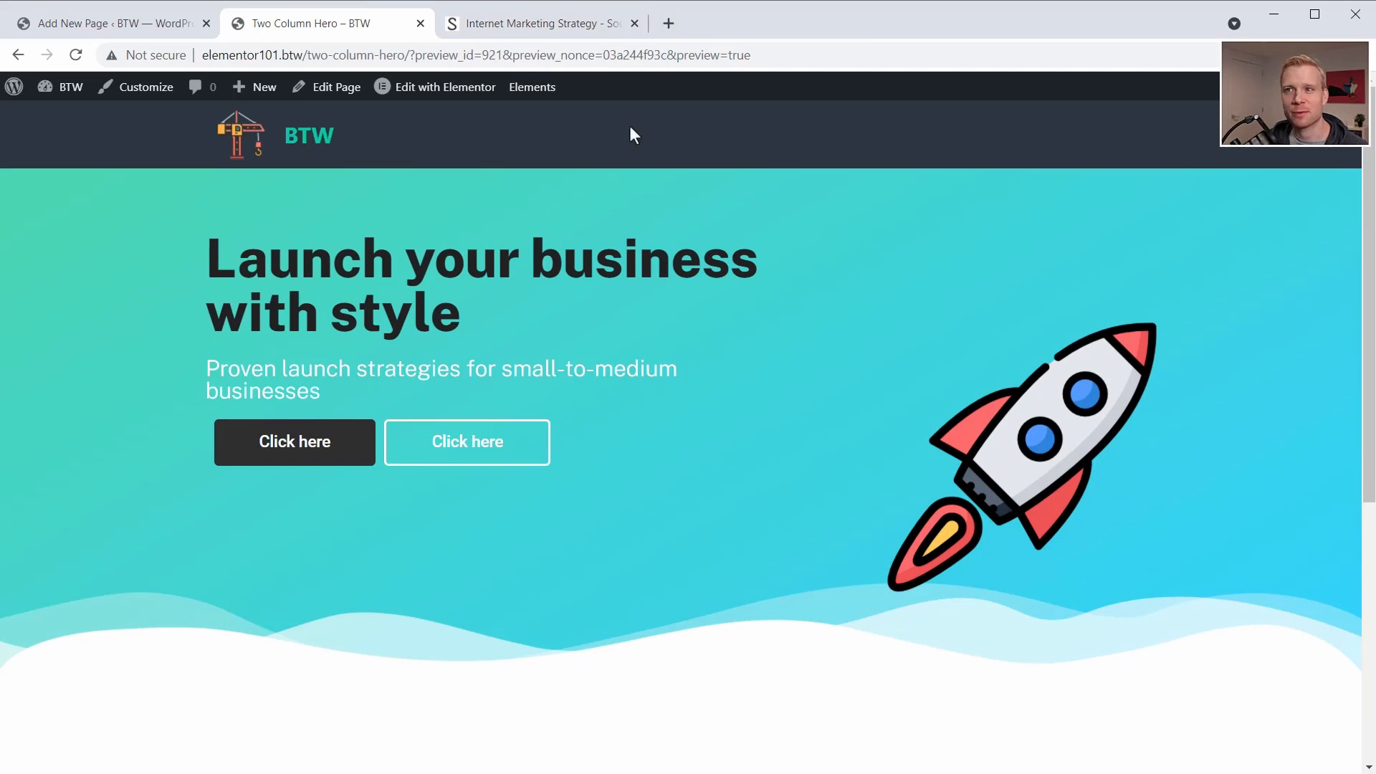
# - Switch to the Social Triggers website and examine its hero section's layout and how the content moves on scrolling
pyautogui.click(554, 26)
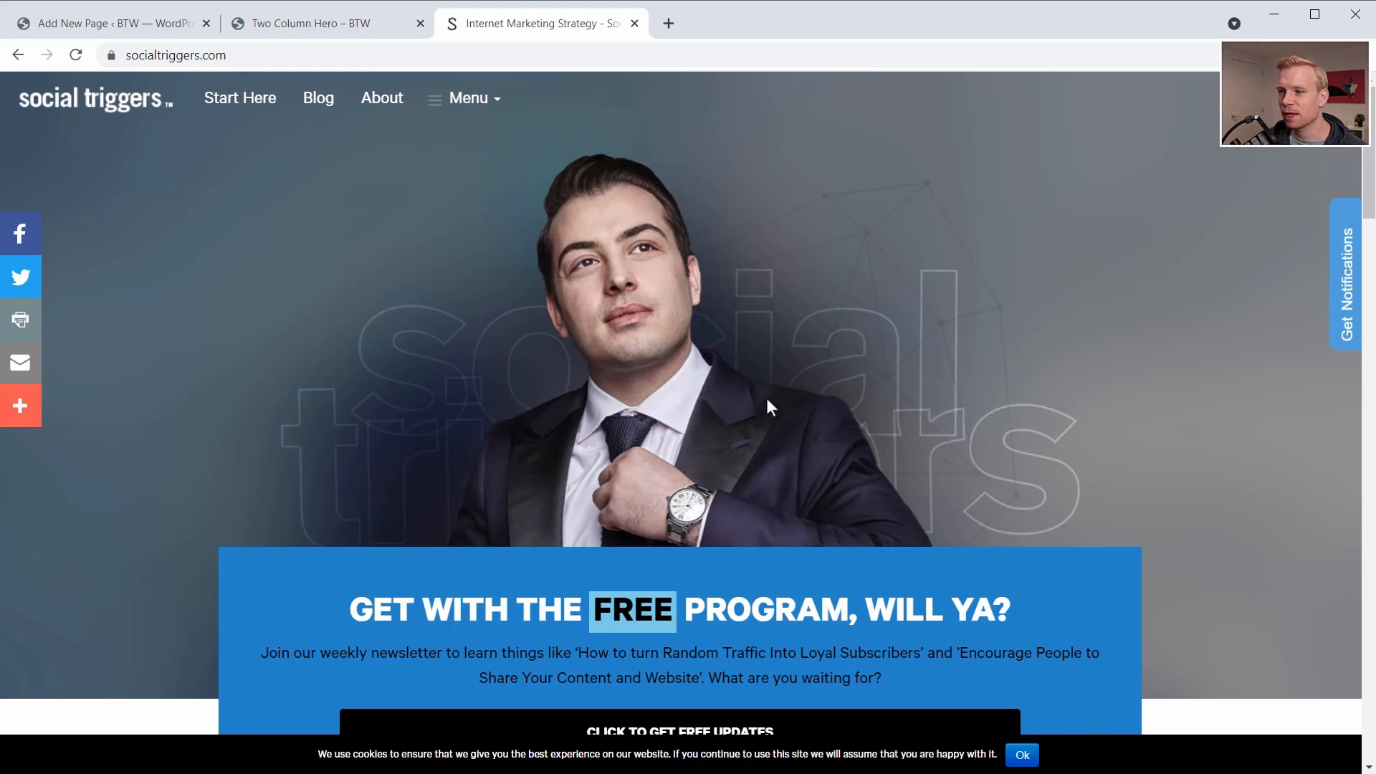
pyautogui.scroll(-2, 766, 398)
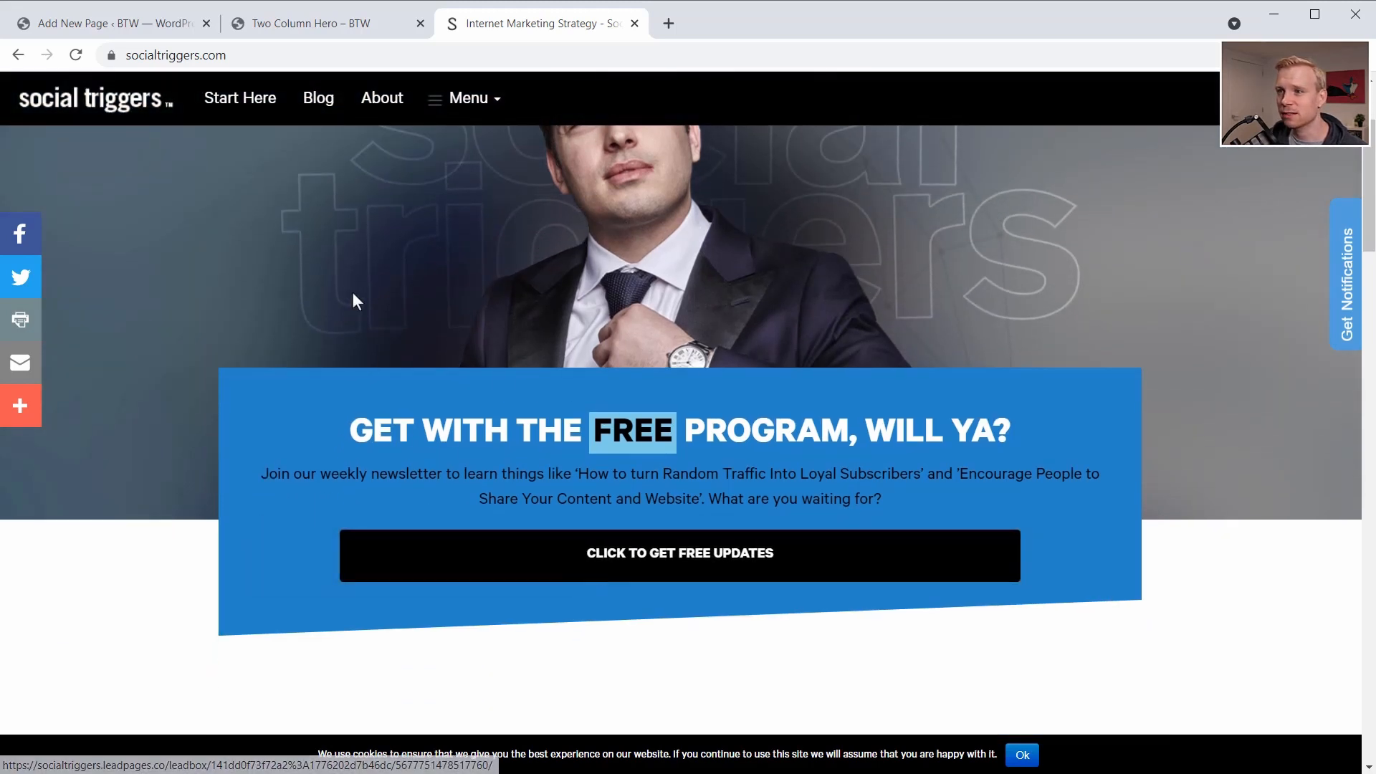
pyautogui.scroll(1, 412, 269)
pyautogui.scroll(-1, 394, 275)
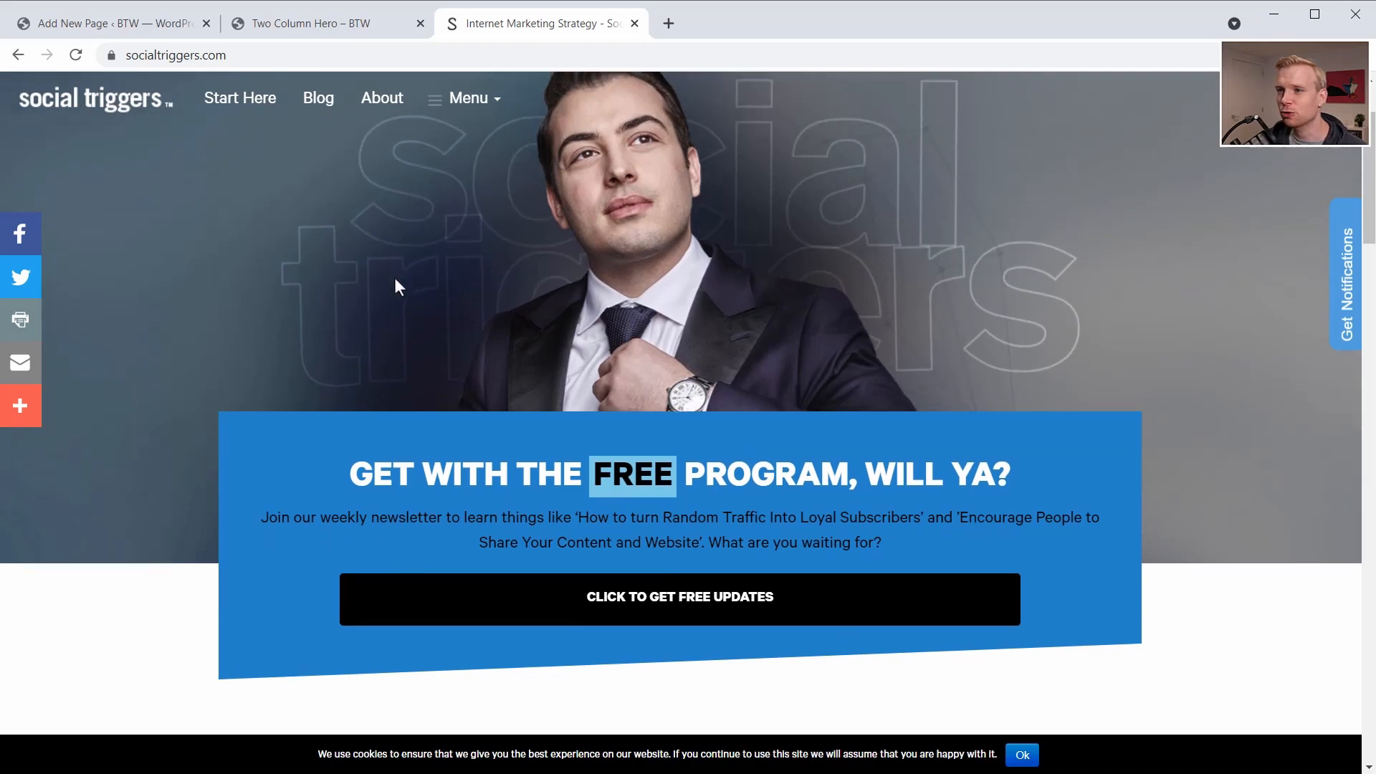
# - Examine how the background text, portrait and blue call-to-action box of the Social Triggers hero overlap while scrolling
pyautogui.scroll(2, 397, 272)
pyautogui.scroll(-3, 397, 272)
pyautogui.scroll(3, 397, 273)
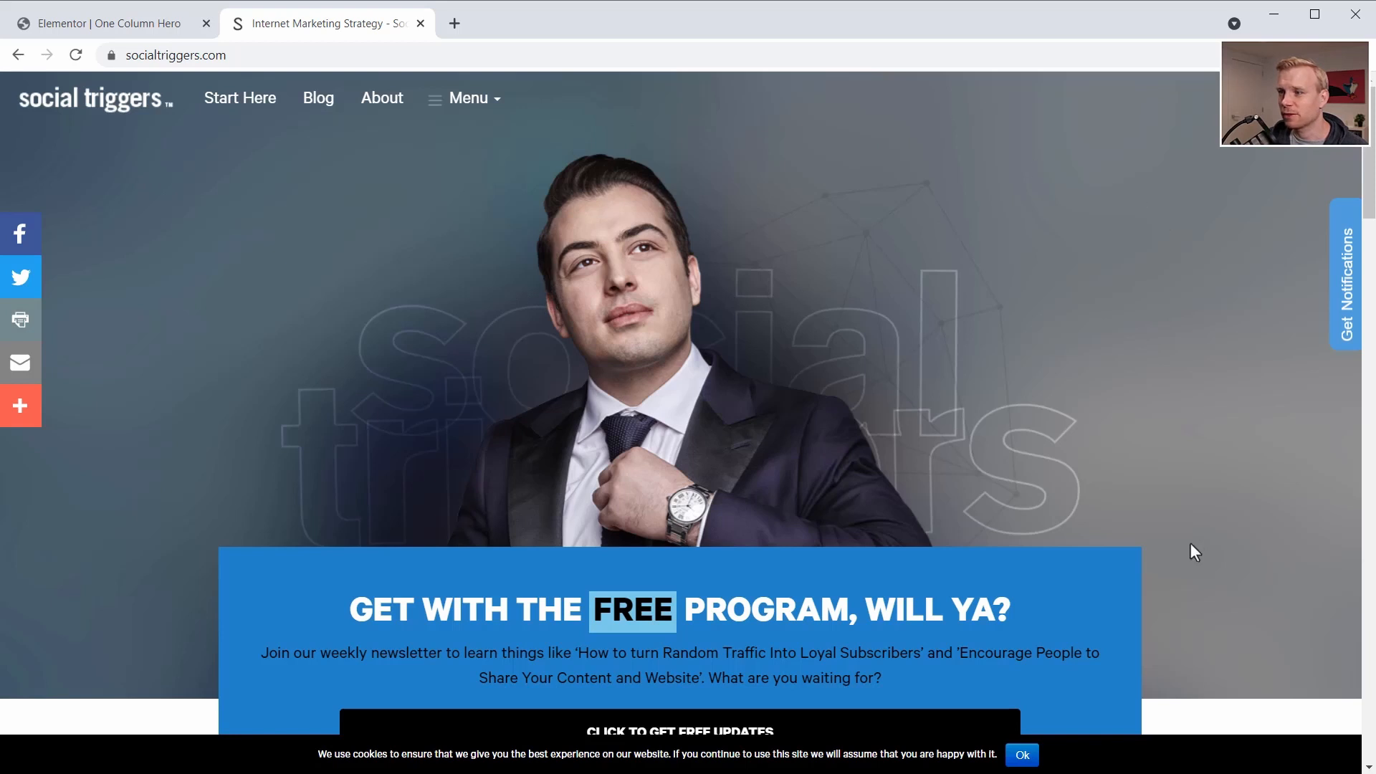
pyautogui.scroll(-1, 197, 492)
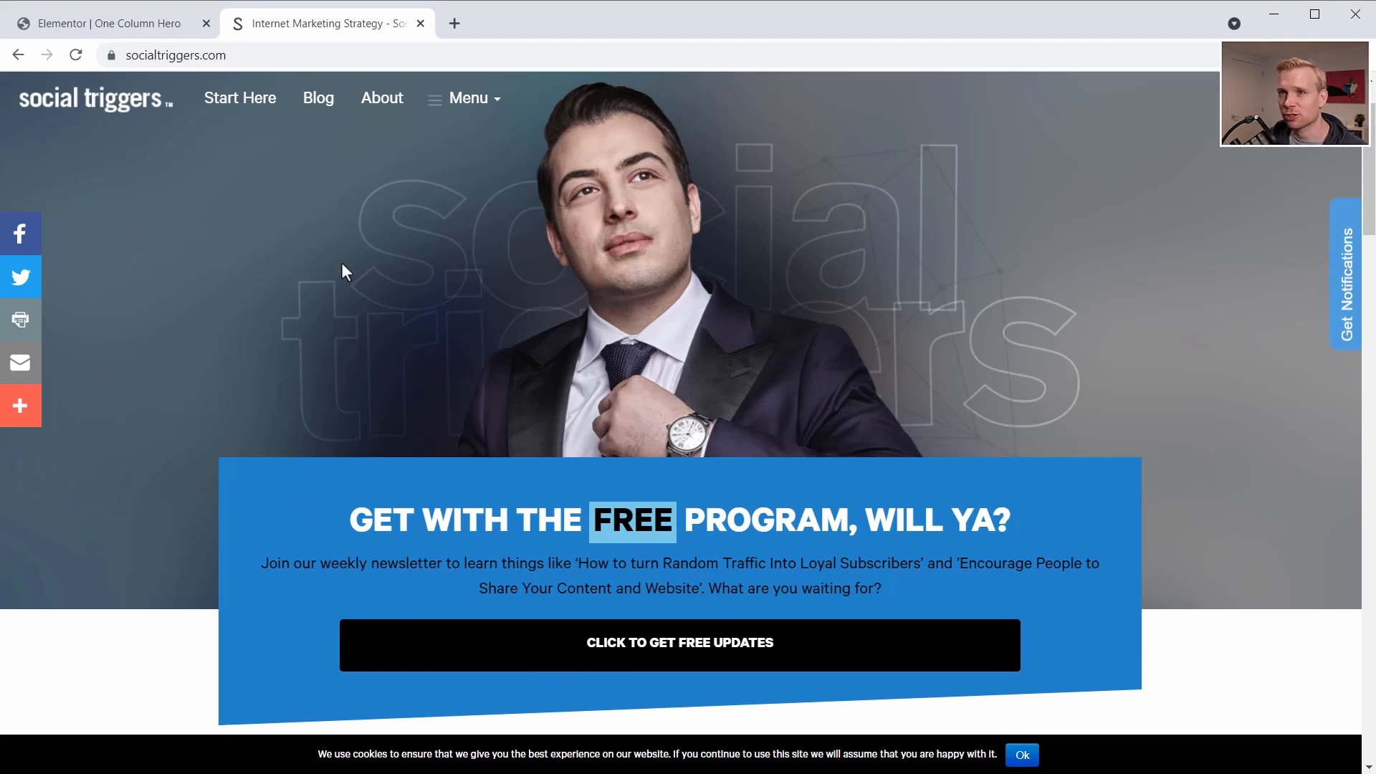
pyautogui.scroll(1, 341, 262)
# - Switch to the Elementor editor of the One Column Hero page and add a single-column section
pyautogui.click(142, 24)
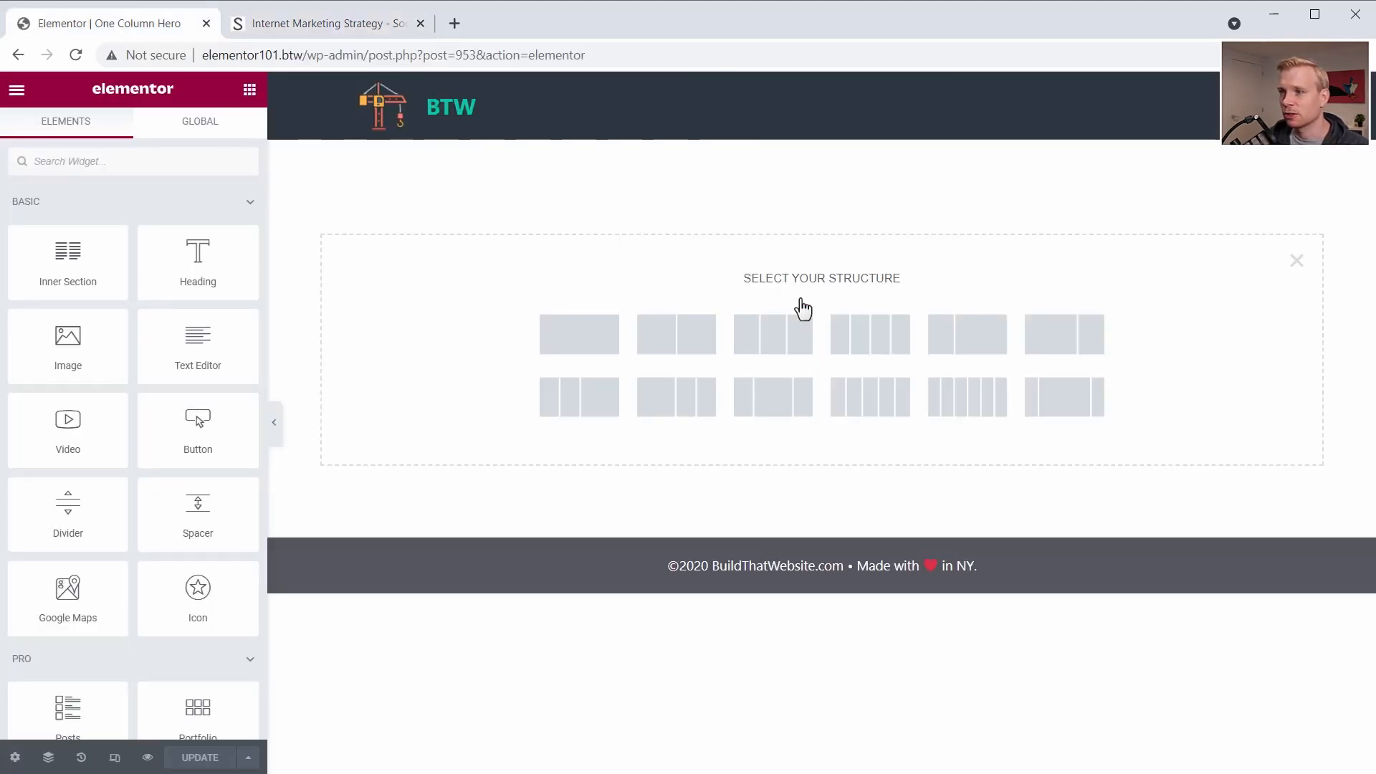
pyautogui.click(589, 347)
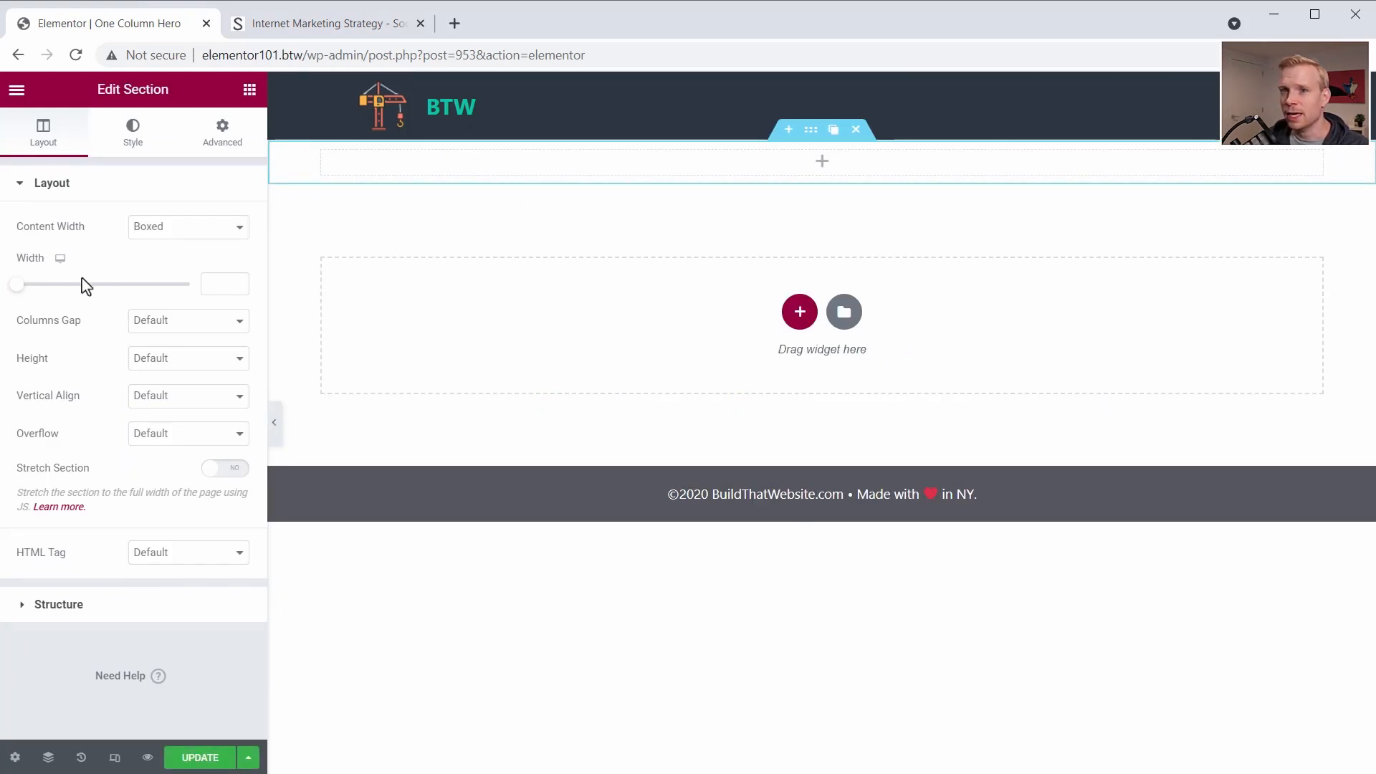
pyautogui.click(140, 364)
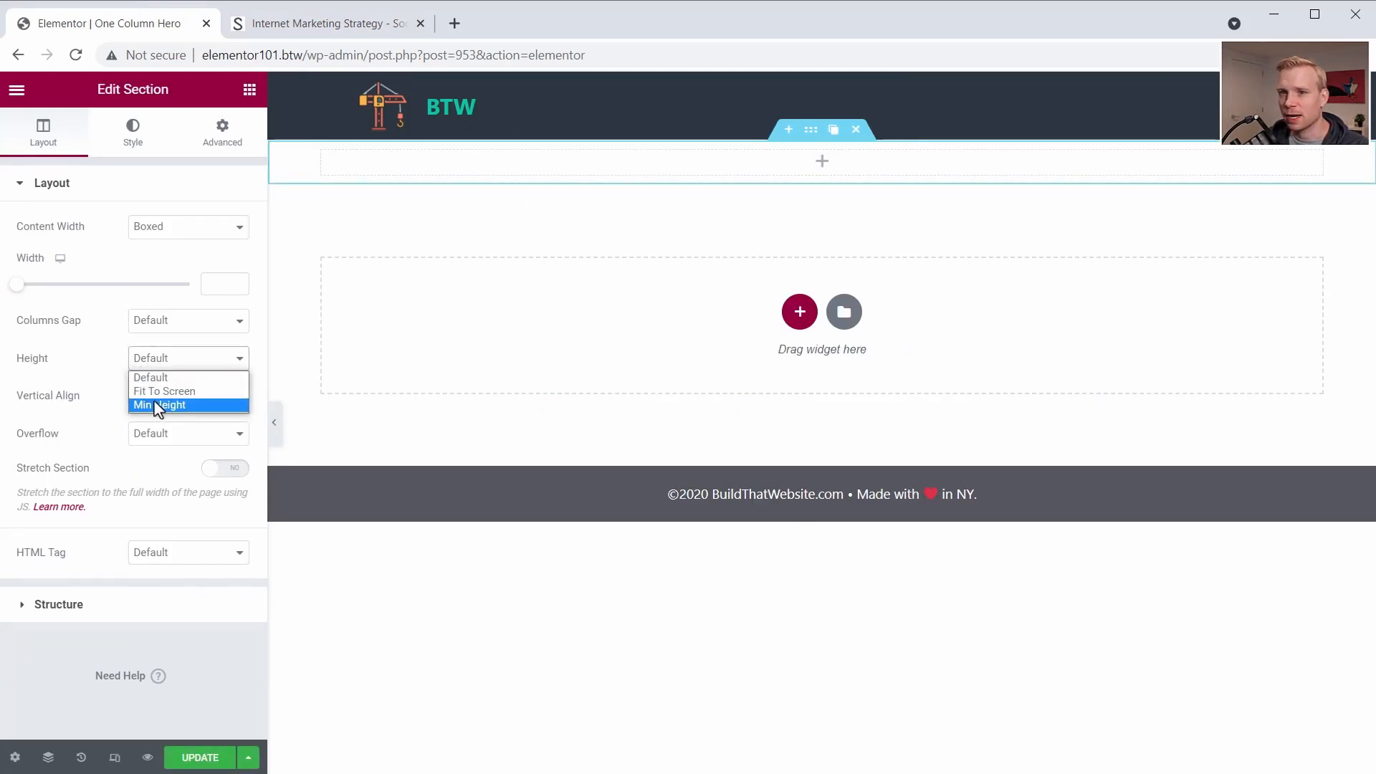
# - Unlink the section's padding, set it to 100 px top and bottom and 50 px right and left, and update the page
pyautogui.click(217, 152)
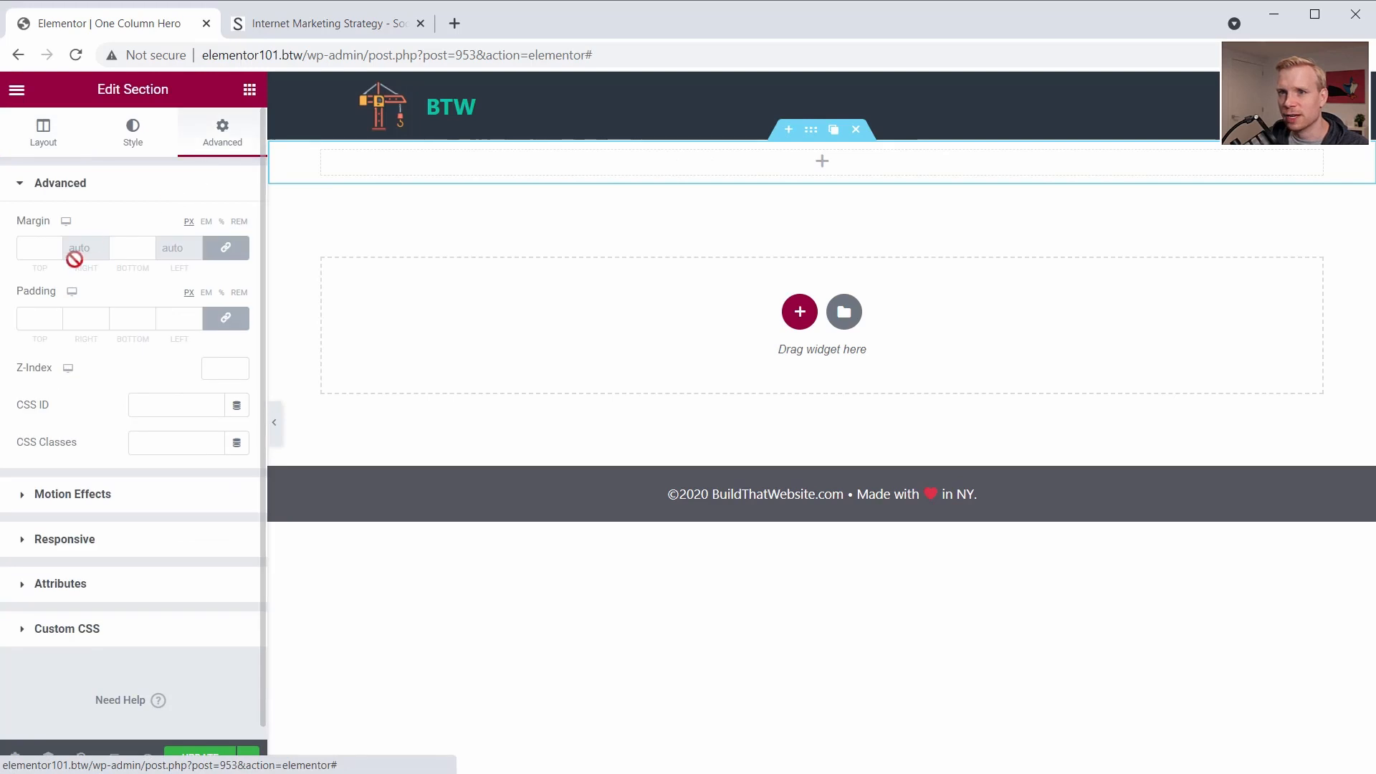
pyautogui.click(34, 318)
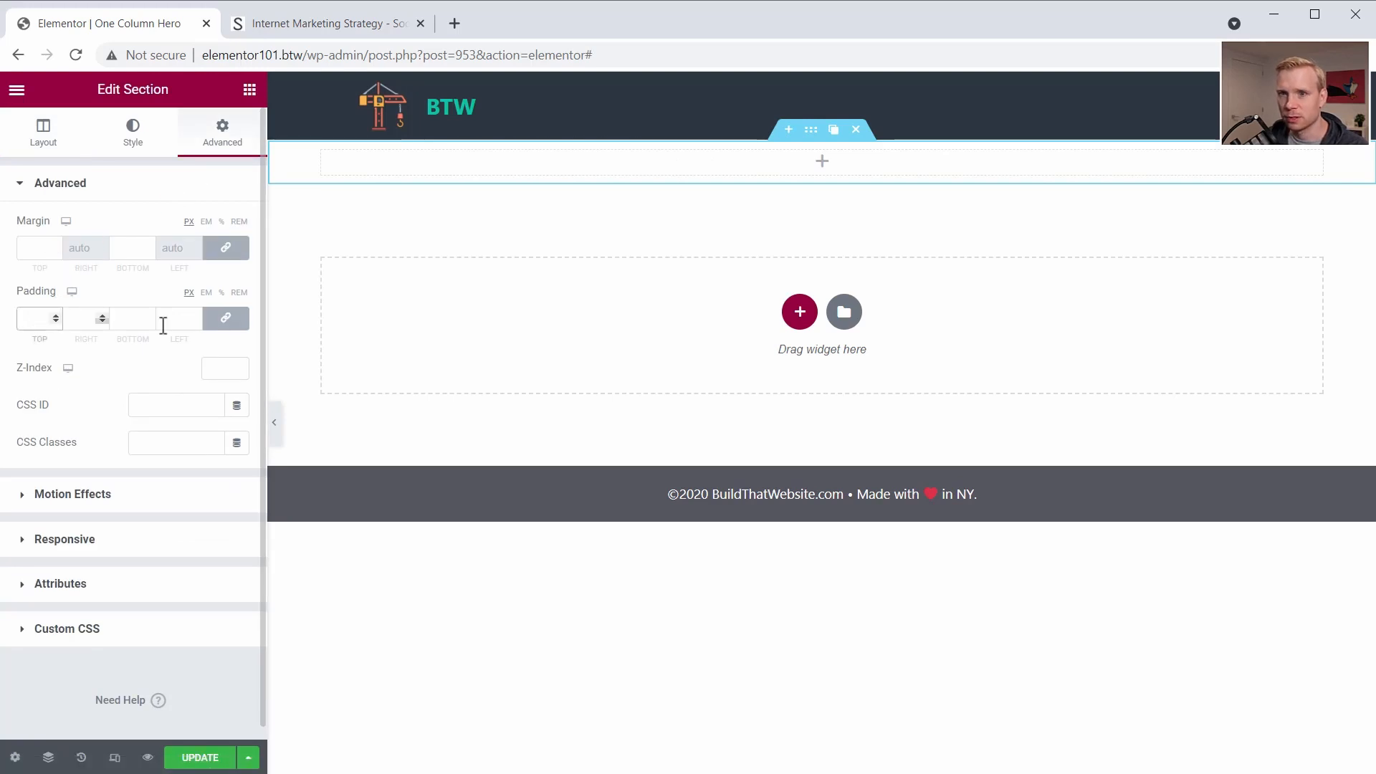
pyautogui.click(229, 328)
pyautogui.click(31, 322)
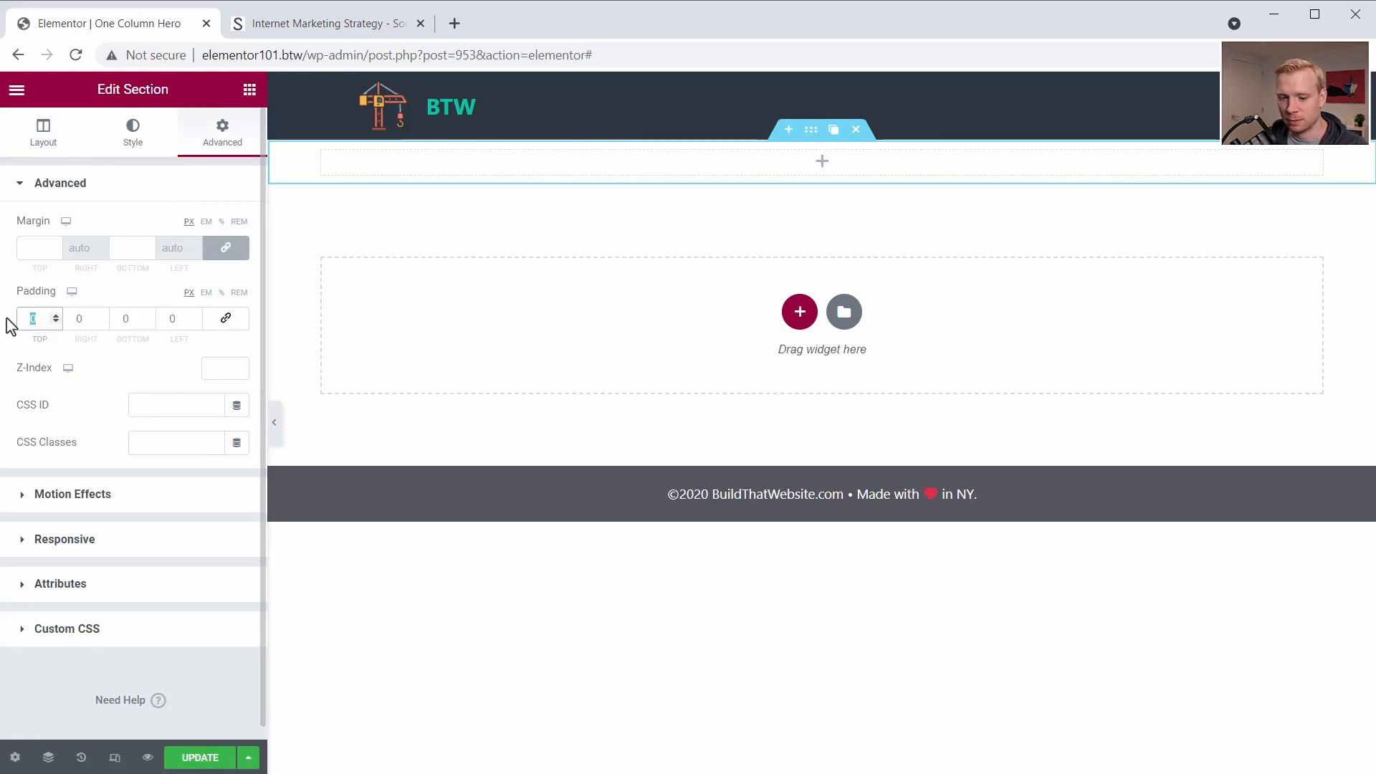
pyautogui.write('100')
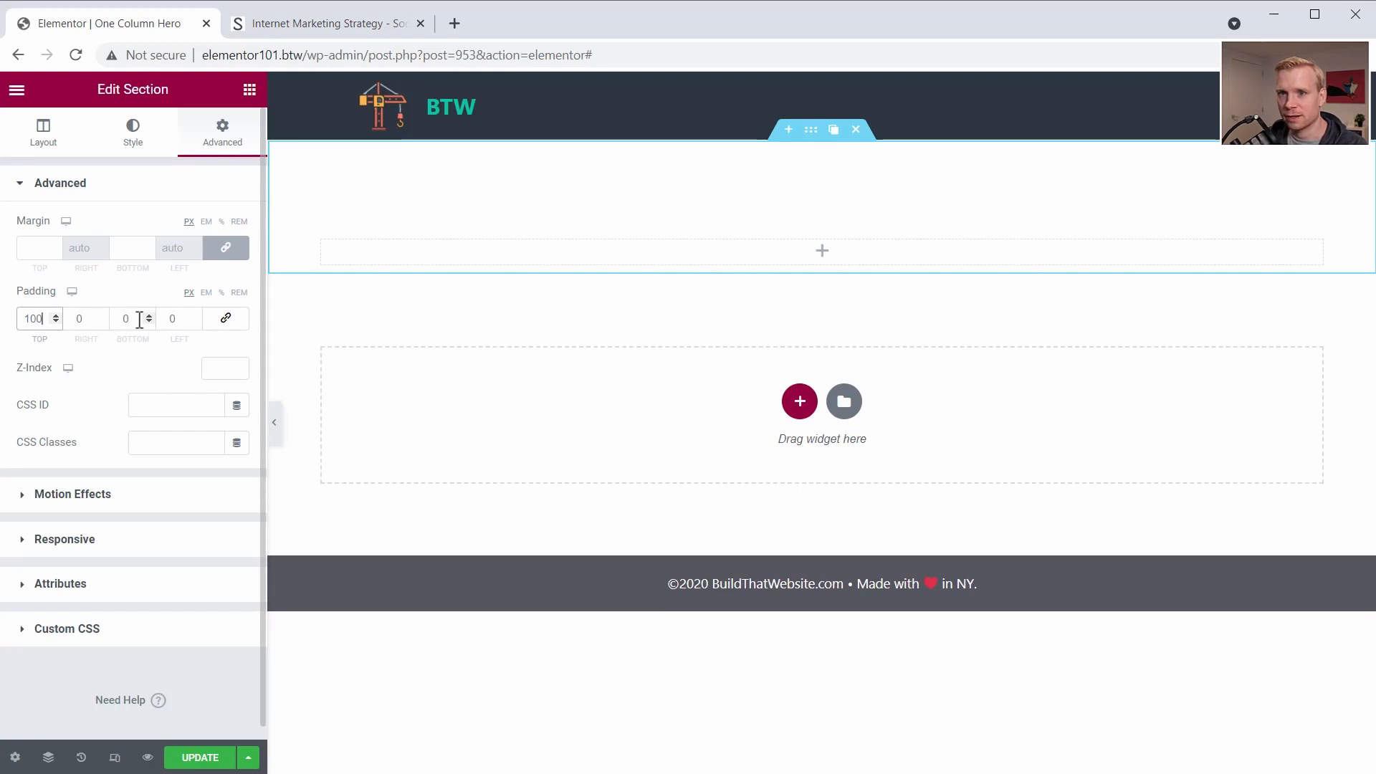
pyautogui.click(125, 320)
pyautogui.write('100')
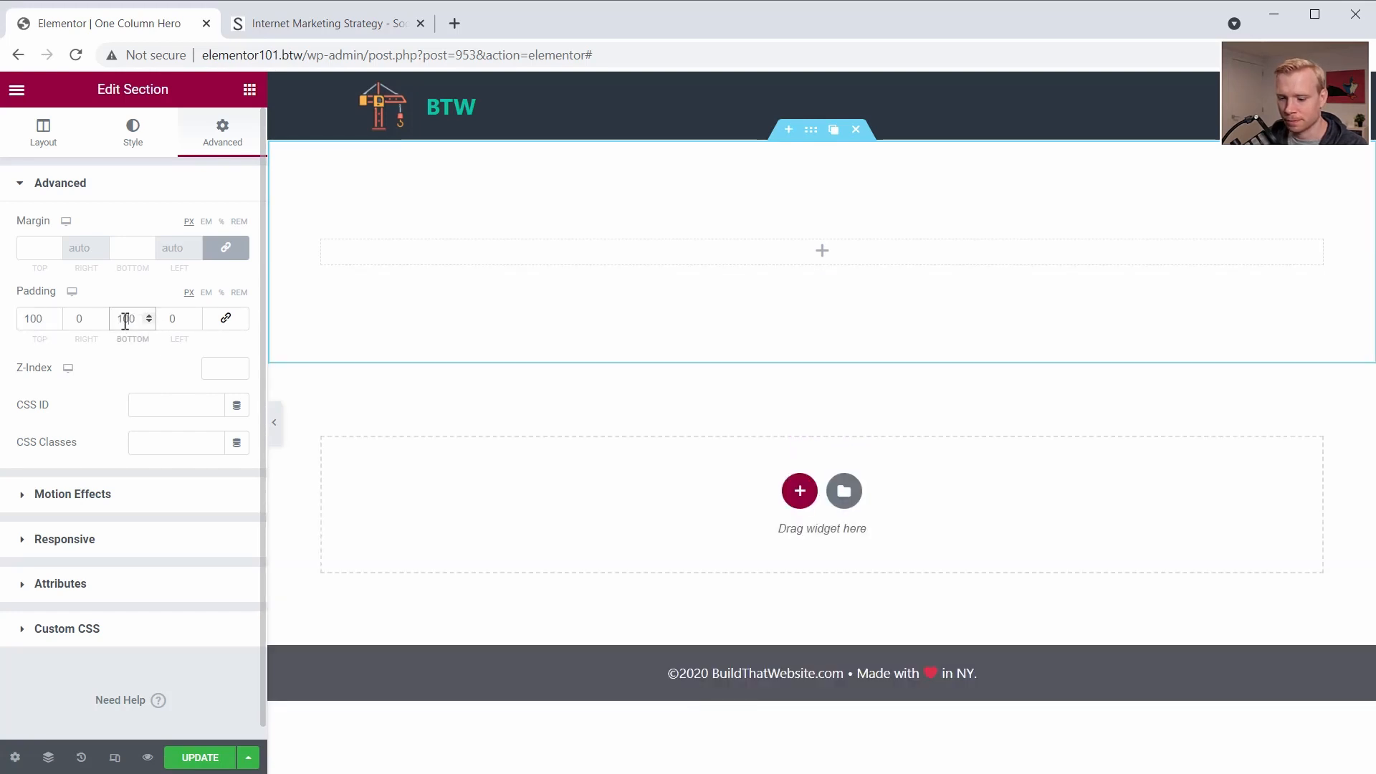
pyautogui.doubleClick(84, 318)
pyautogui.write('50')
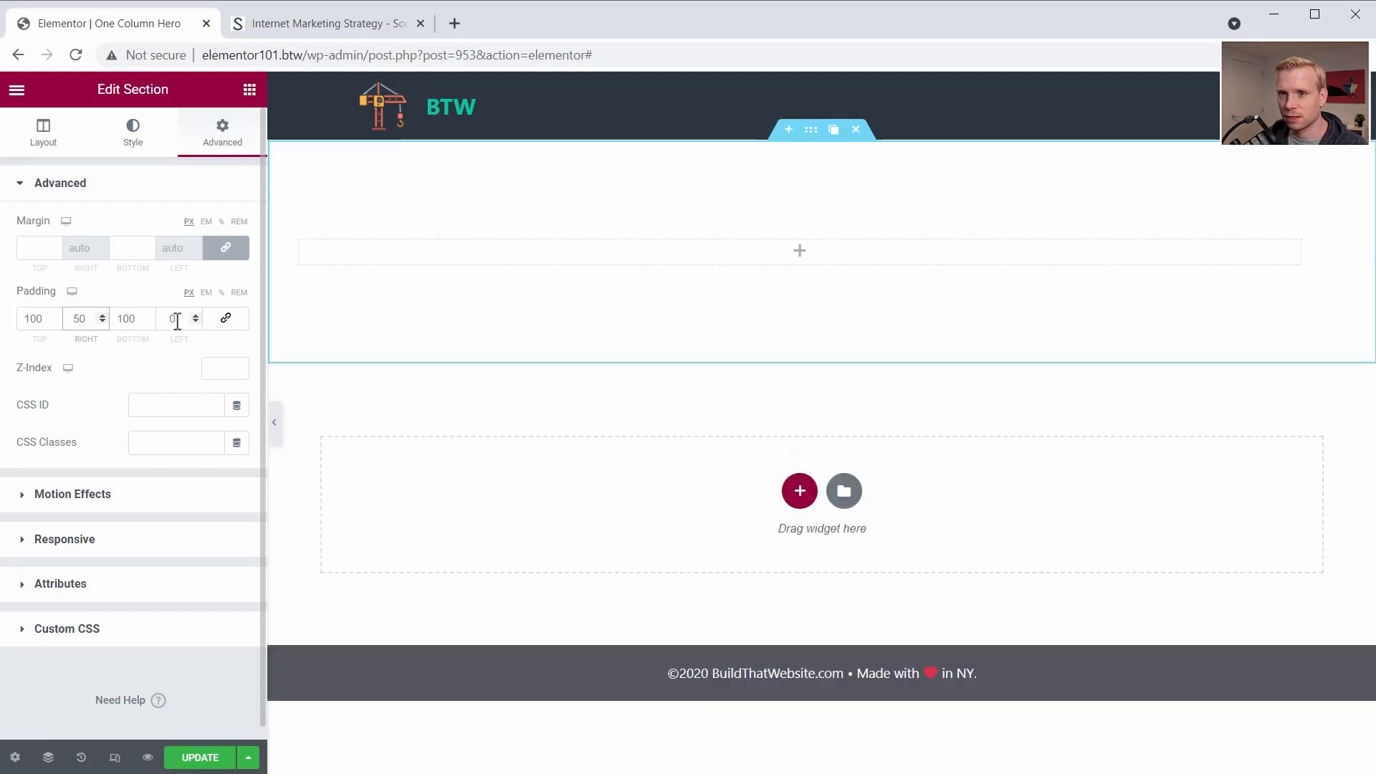
pyautogui.doubleClick(172, 318)
pyautogui.write('50')
pyautogui.hotkey('ctrl', 's')
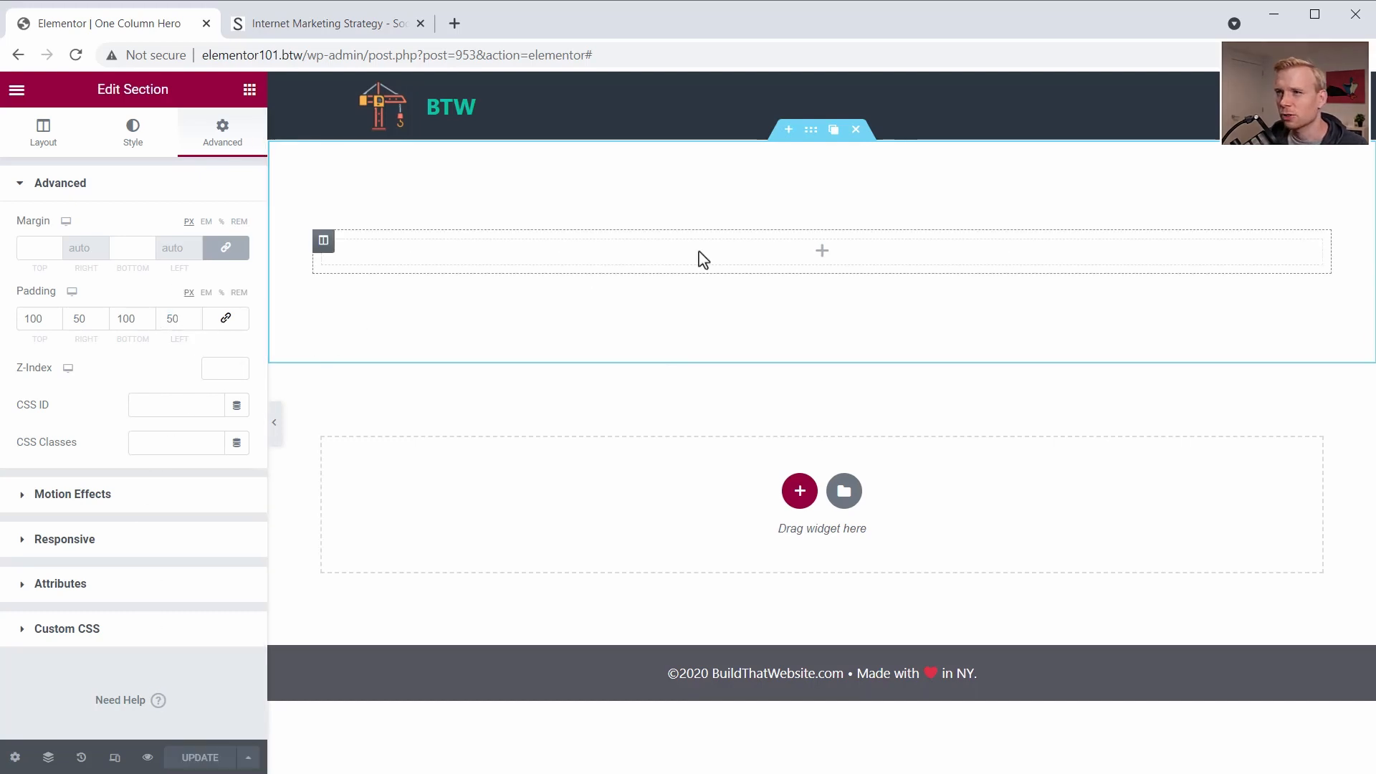
# - Give the section a linear gradient background from #395060 to #7F8184 at a 160-degree angle, comparing it with the Social Triggers hero
pyautogui.click(132, 143)
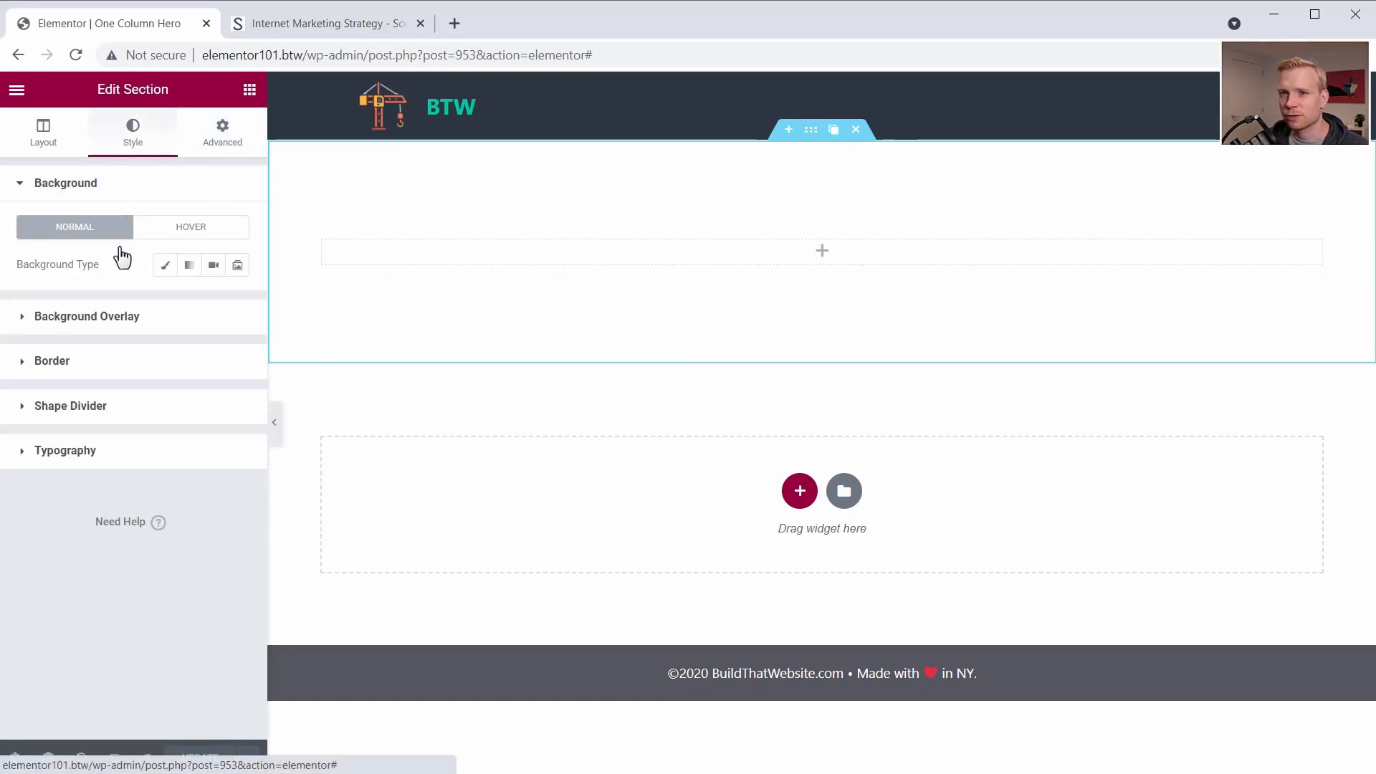
pyautogui.click(190, 267)
pyautogui.click(237, 302)
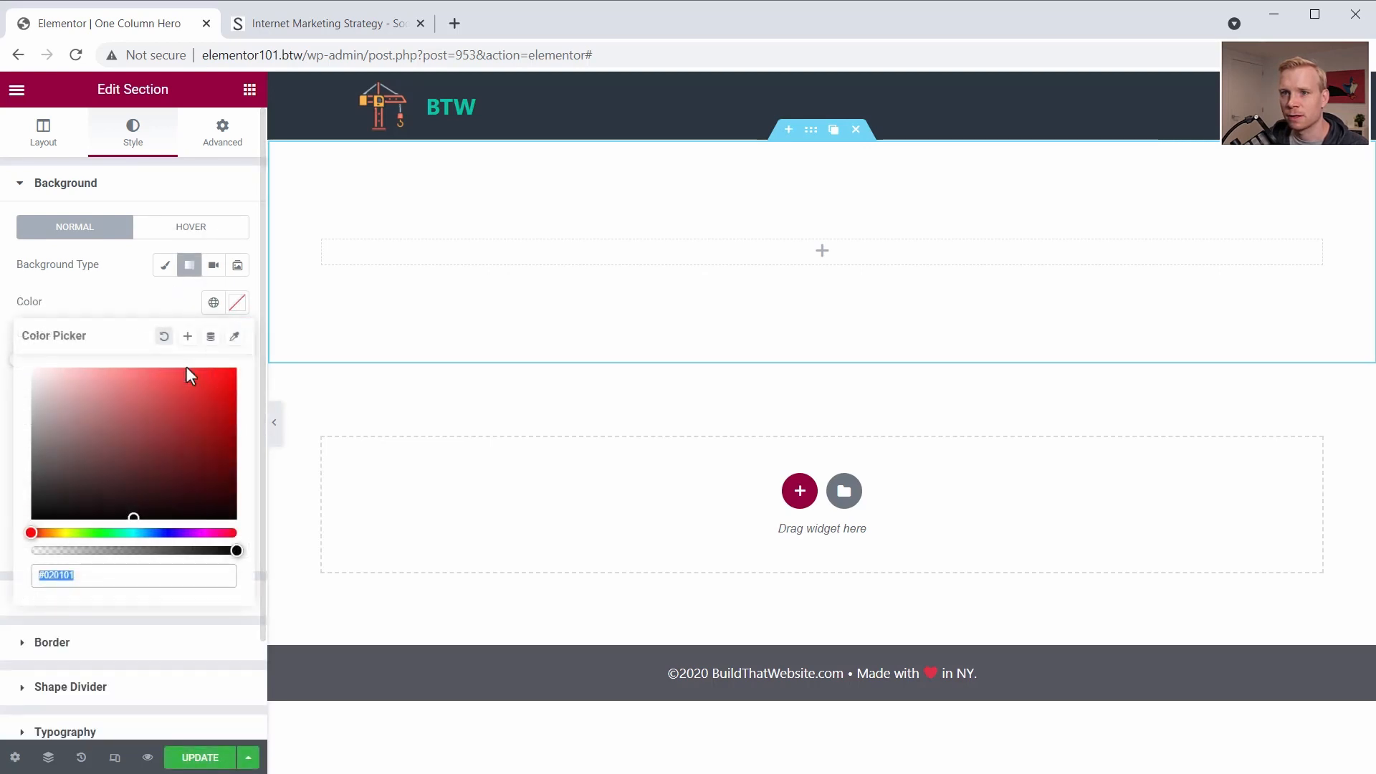
pyautogui.write('#395060')
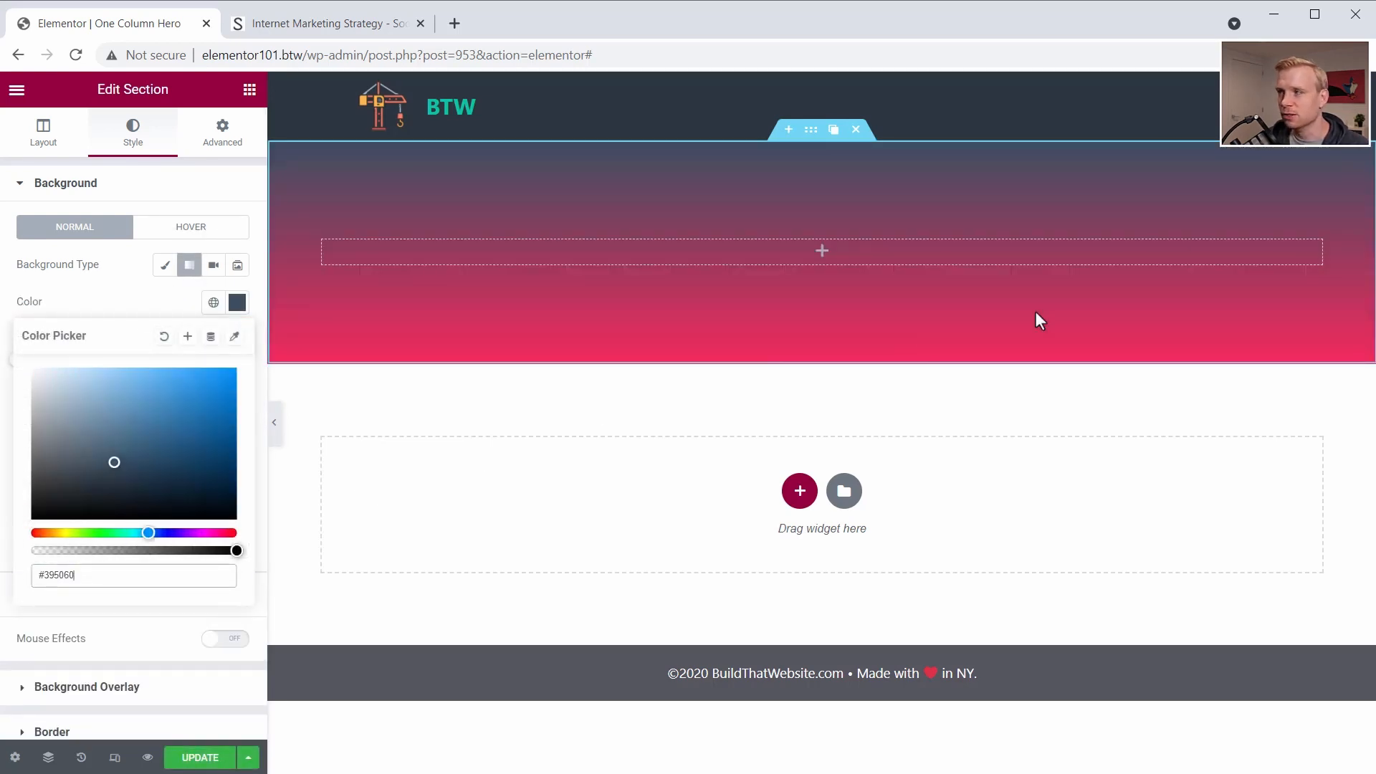
pyautogui.click(237, 395)
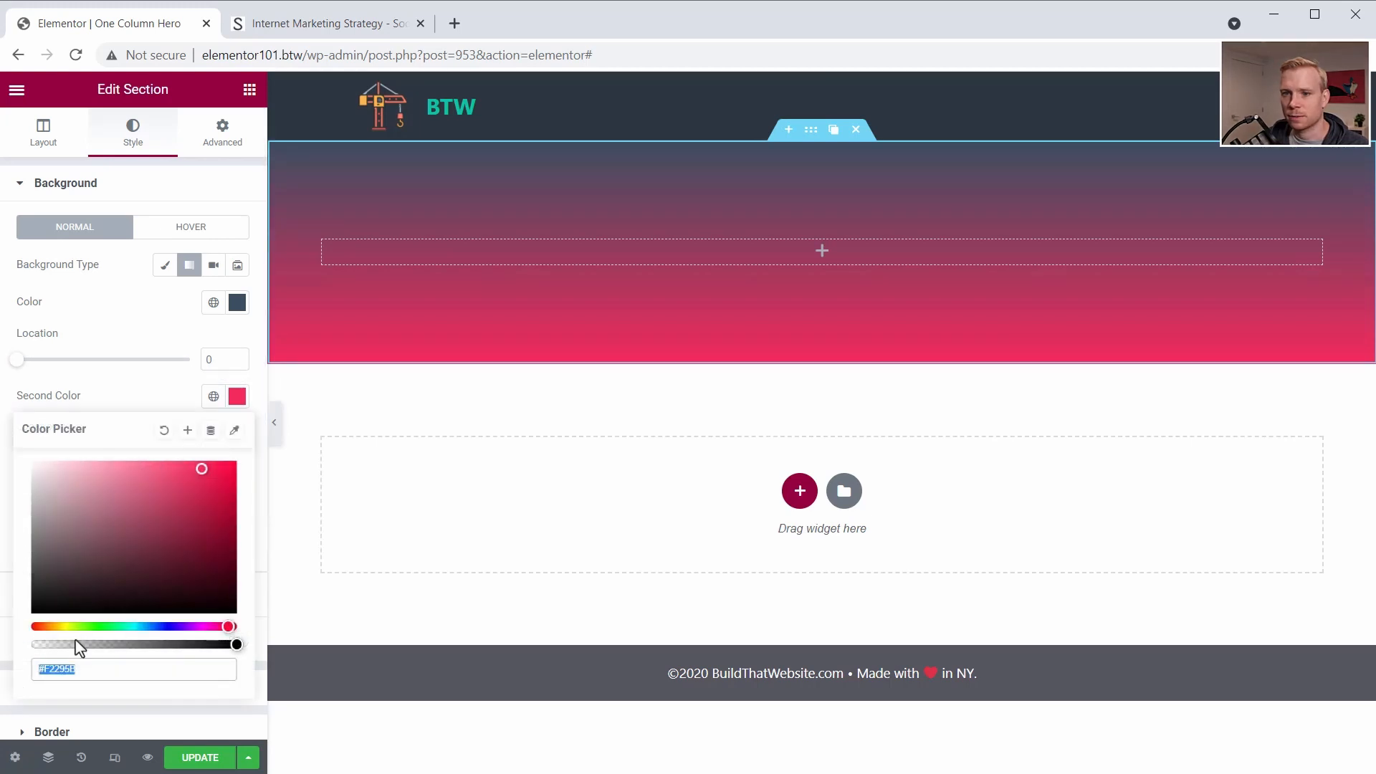
pyautogui.write('#7F8184')
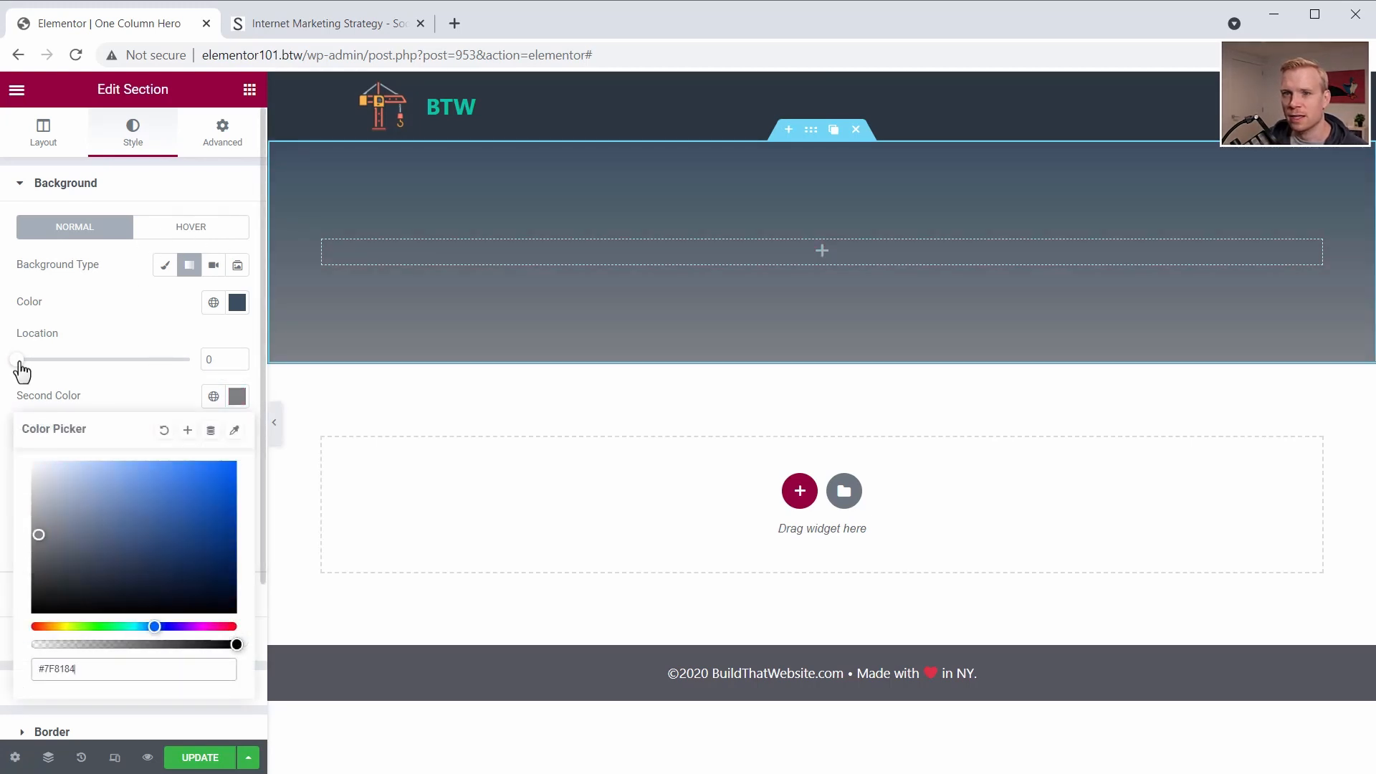
pyautogui.hotkey('ctrl', 'Tab')
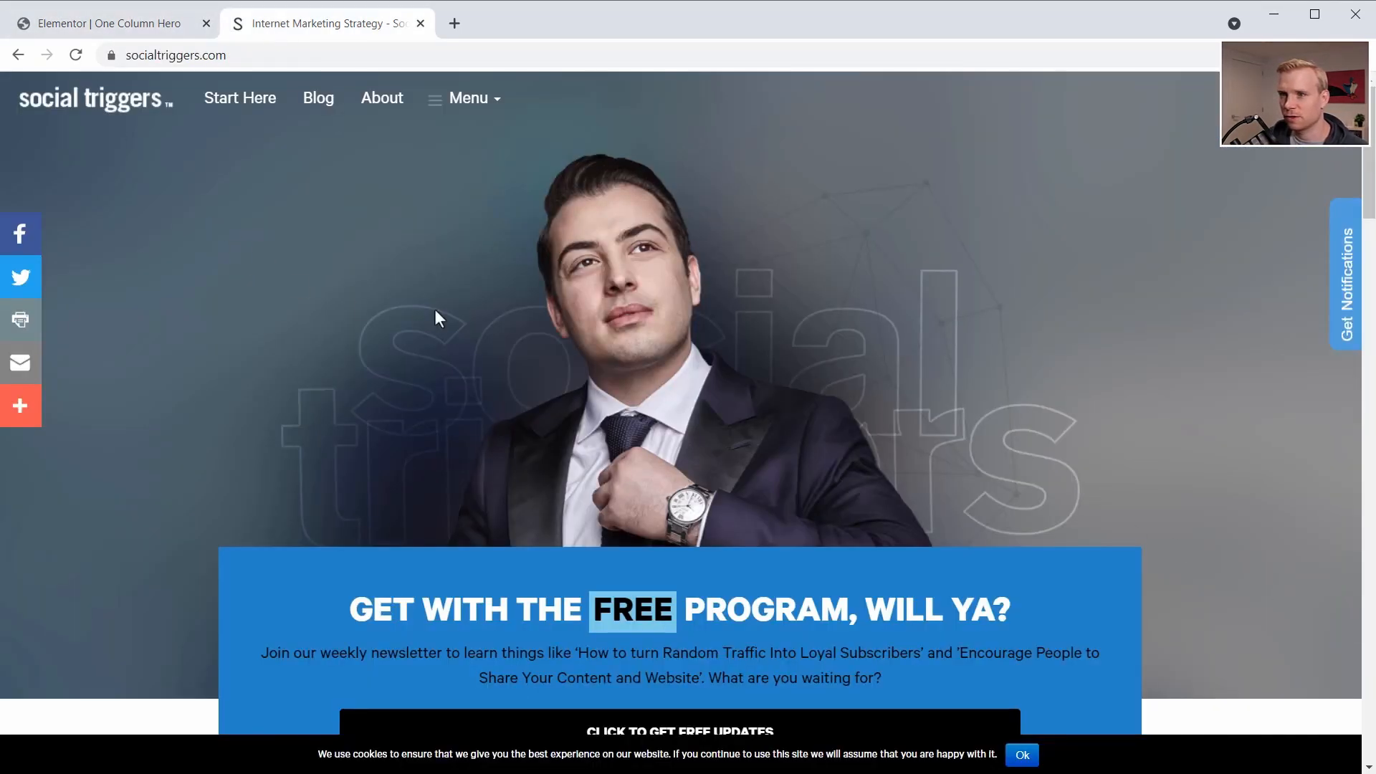
pyautogui.click(96, 22)
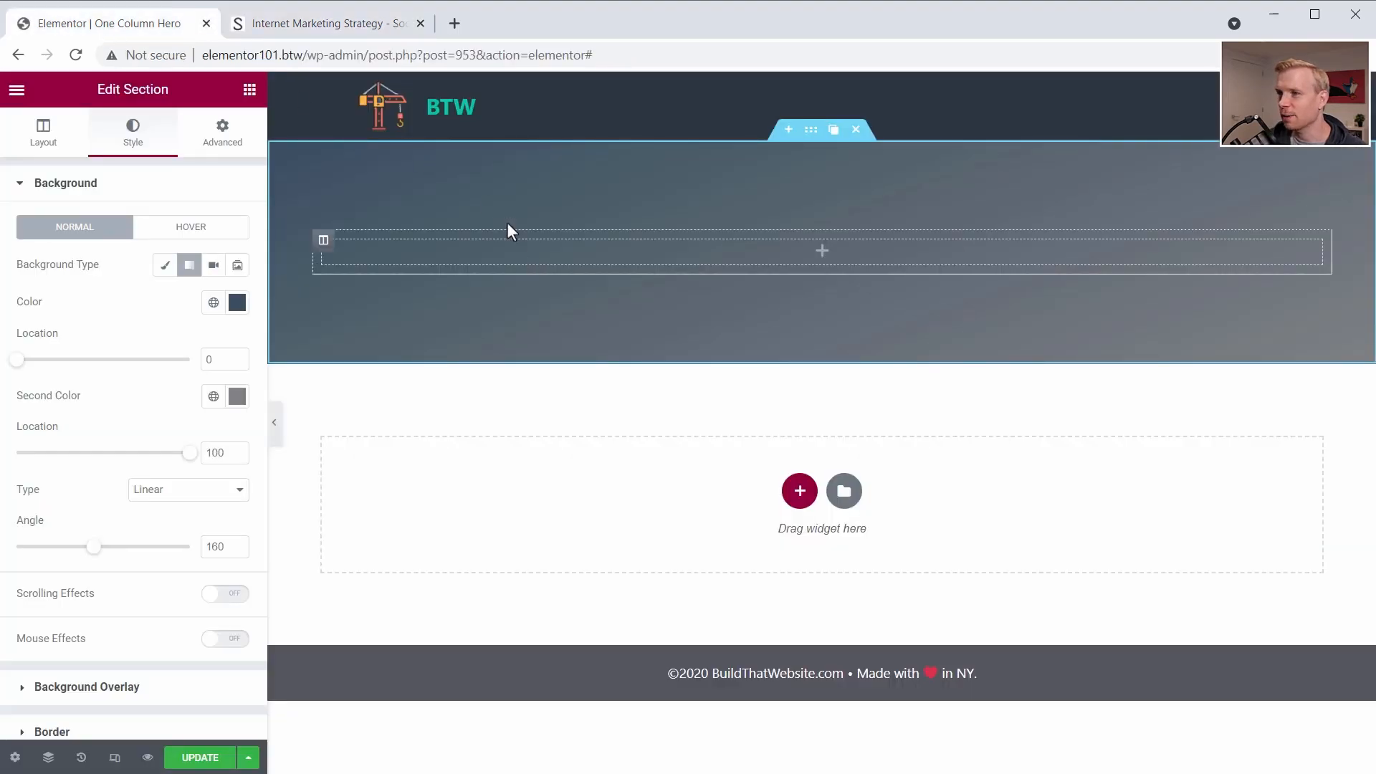
# - Add a Heading widget to the section with the title "Build That" and center it
pyautogui.click(249, 90)
pyautogui.moveTo(184, 252); pyautogui.dragTo(768, 254)
pyautogui.tripleClick(682, 251)
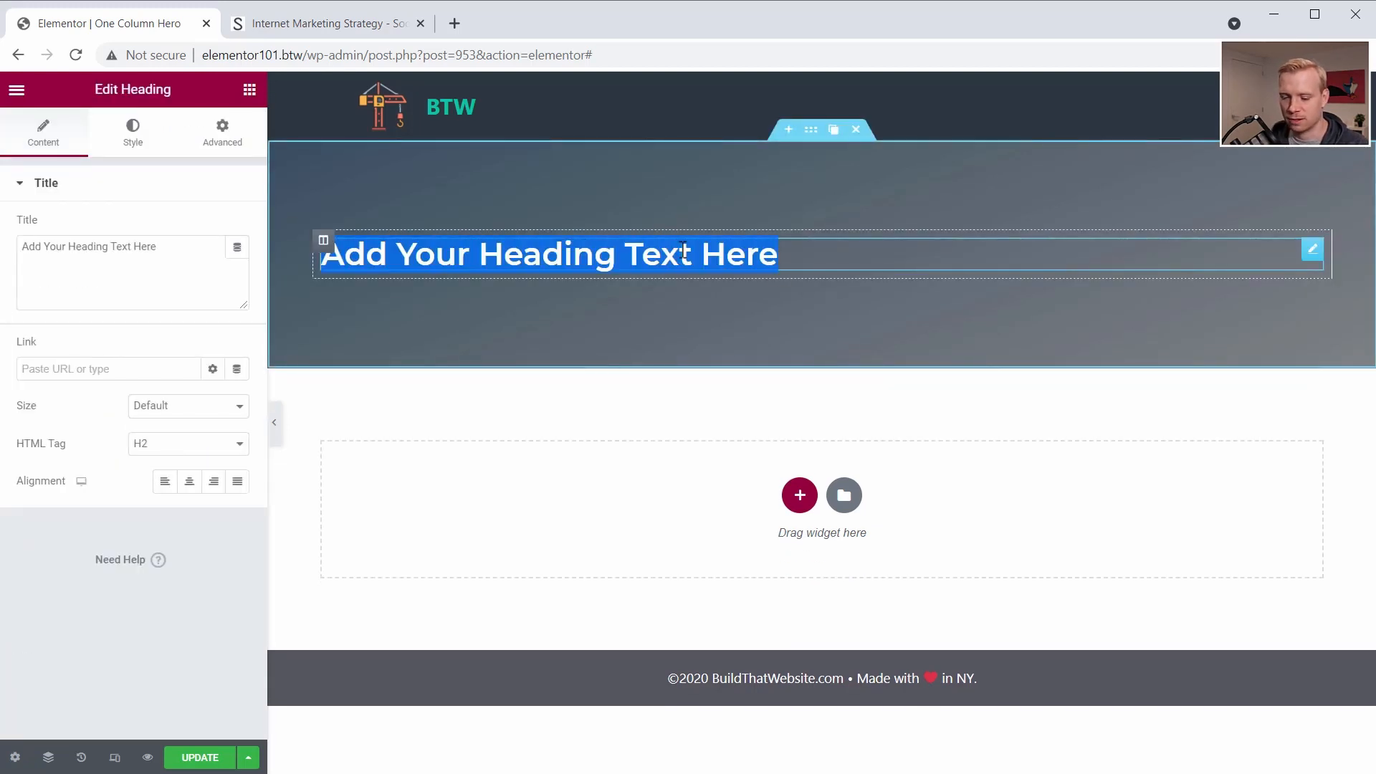
pyautogui.write('Build That')
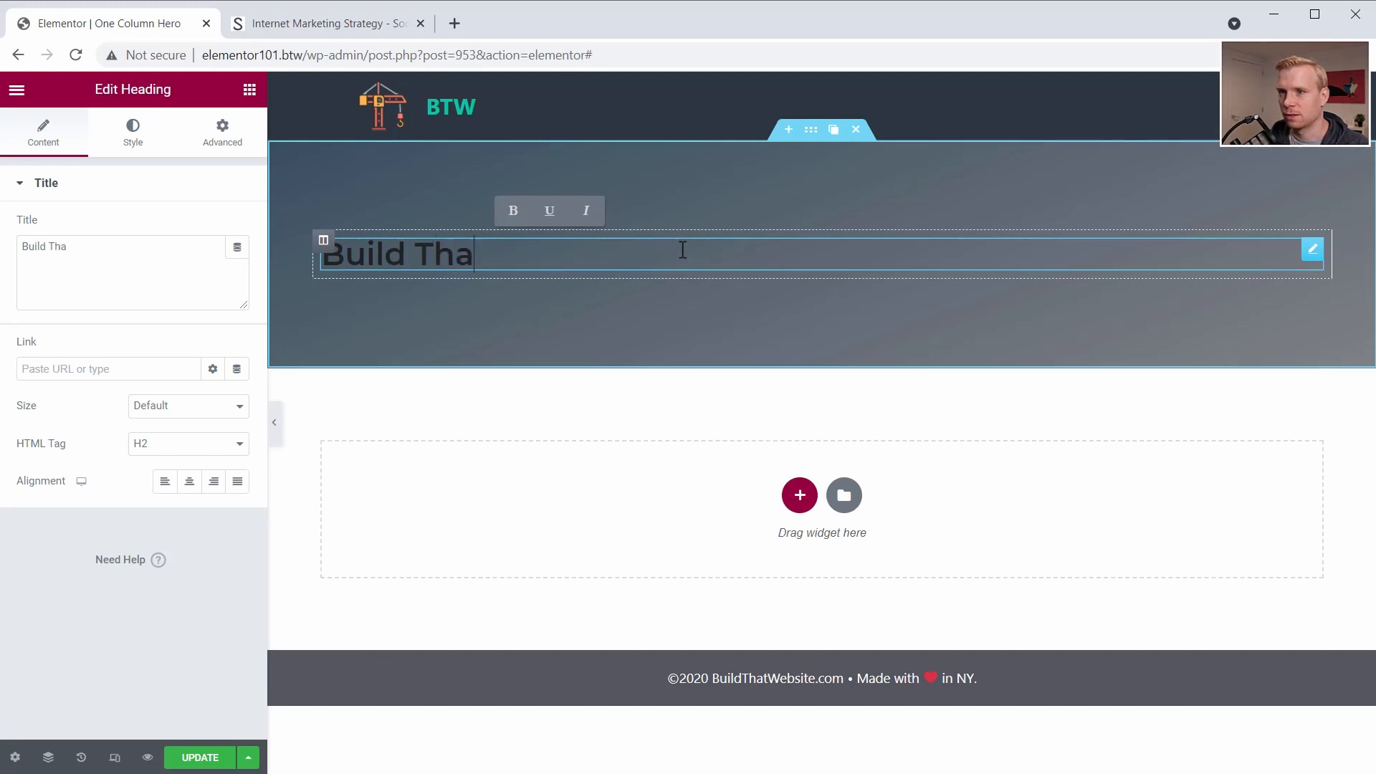
pyautogui.click(189, 482)
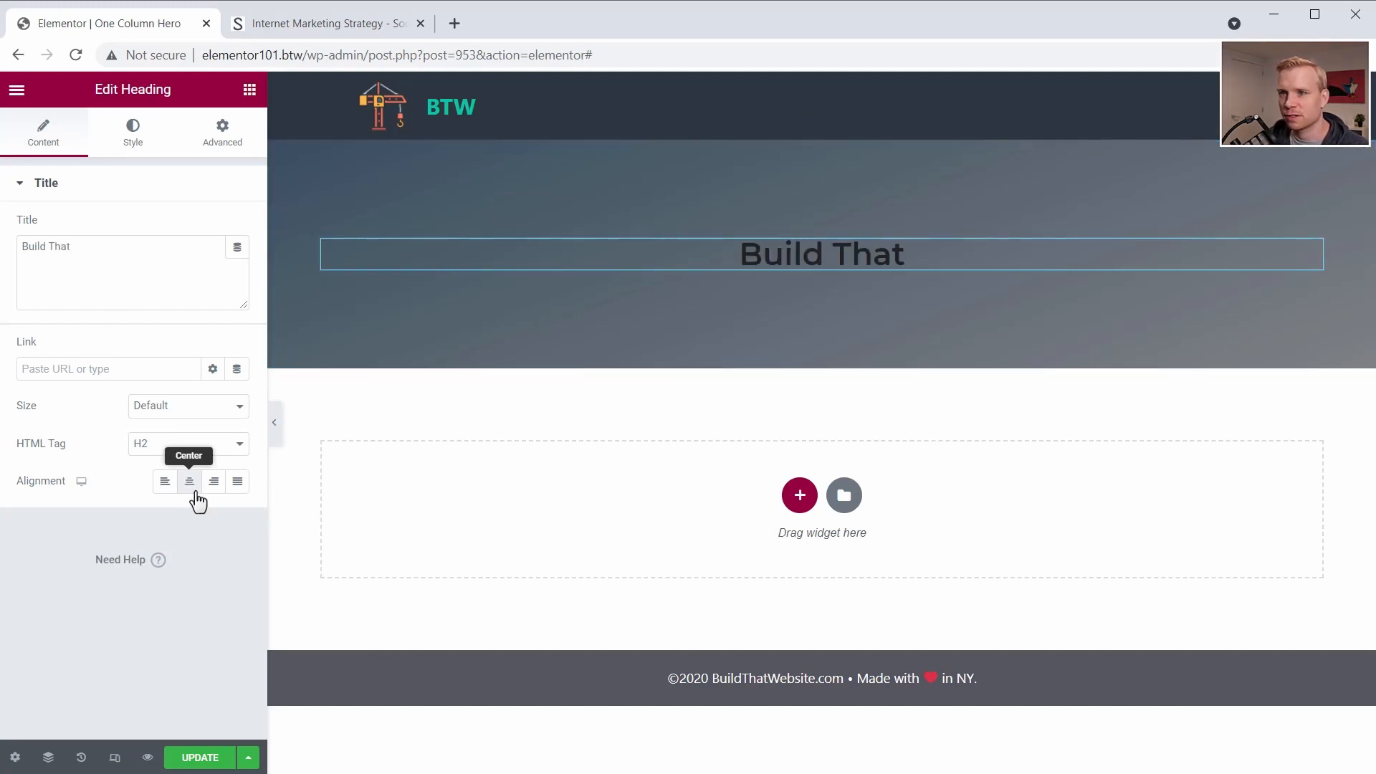
# - Set the heading's typography to Roboto with weight 900 and enlarge the text to span most of the column's width
pyautogui.click(217, 146)
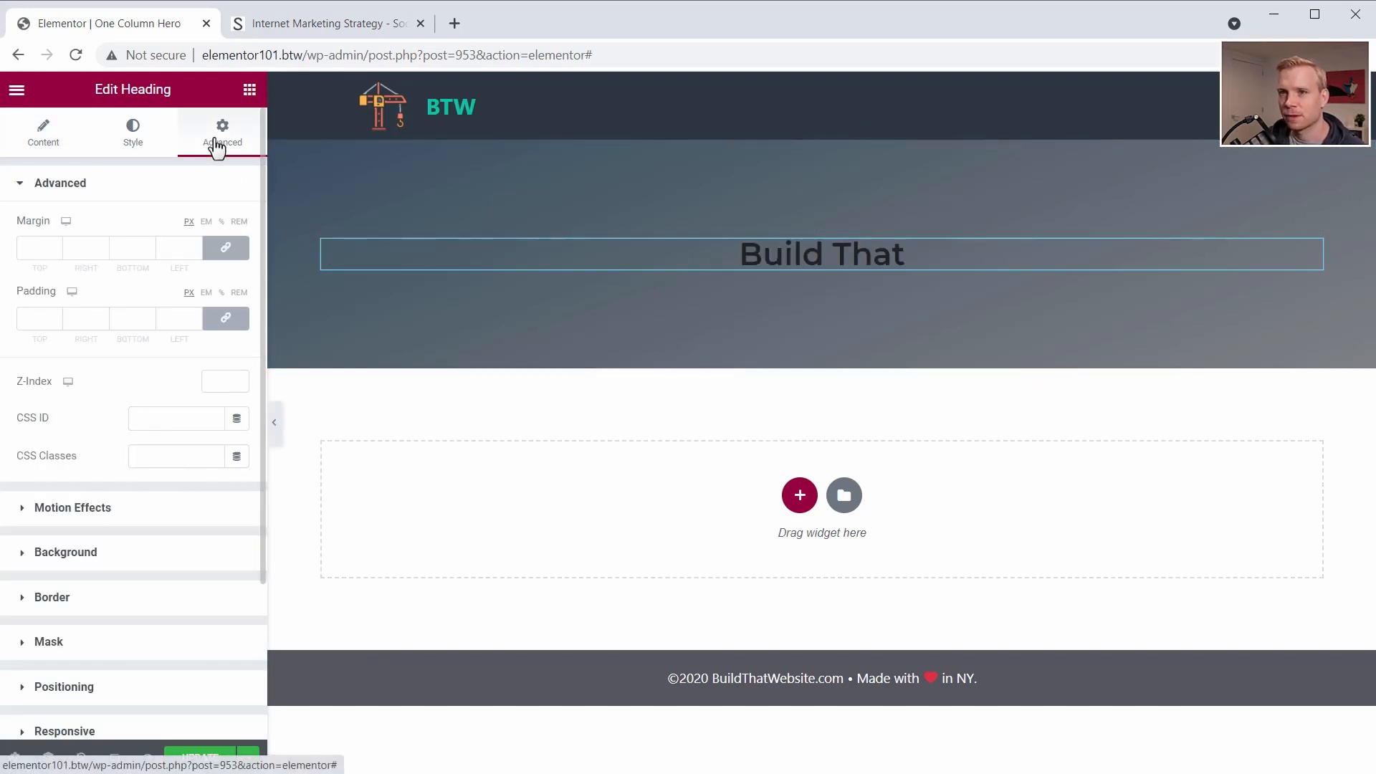
pyautogui.click(140, 143)
pyautogui.click(238, 265)
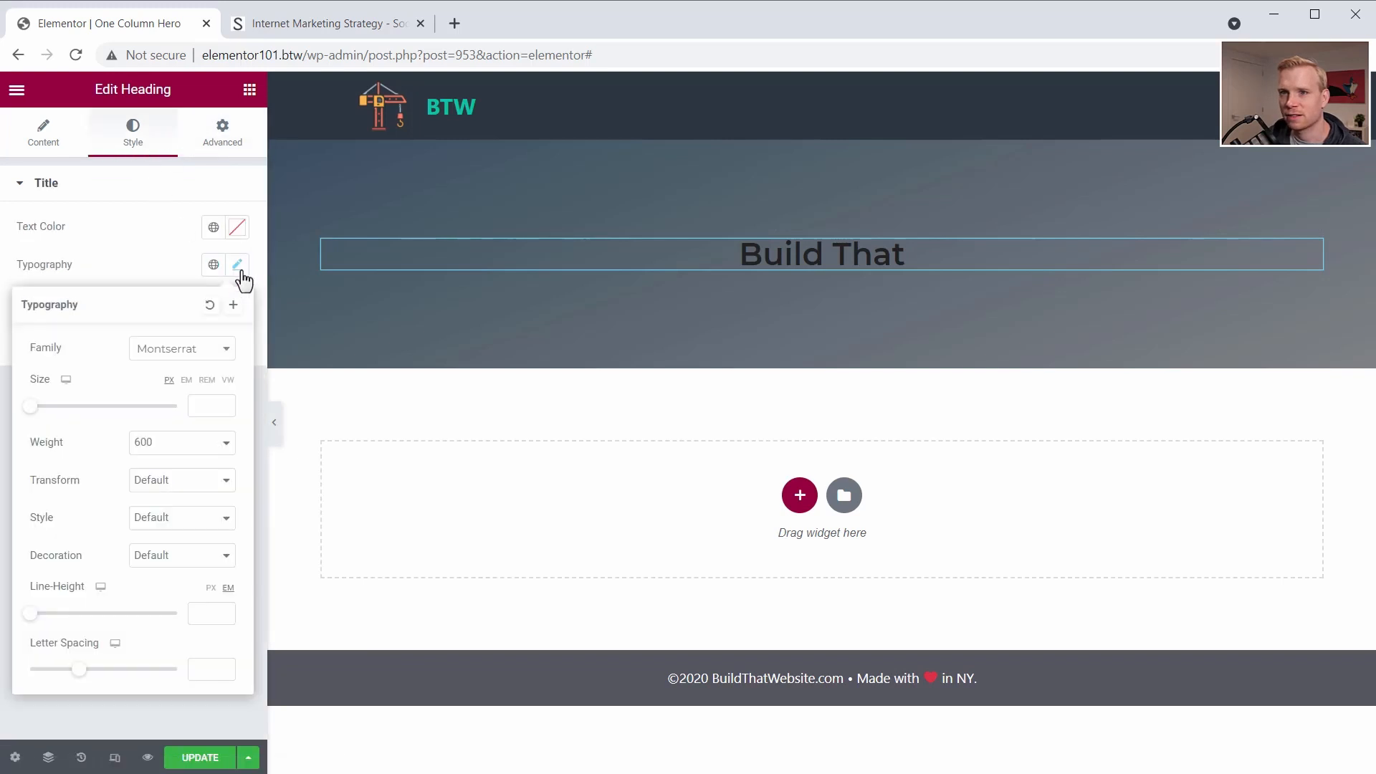
pyautogui.click(210, 352)
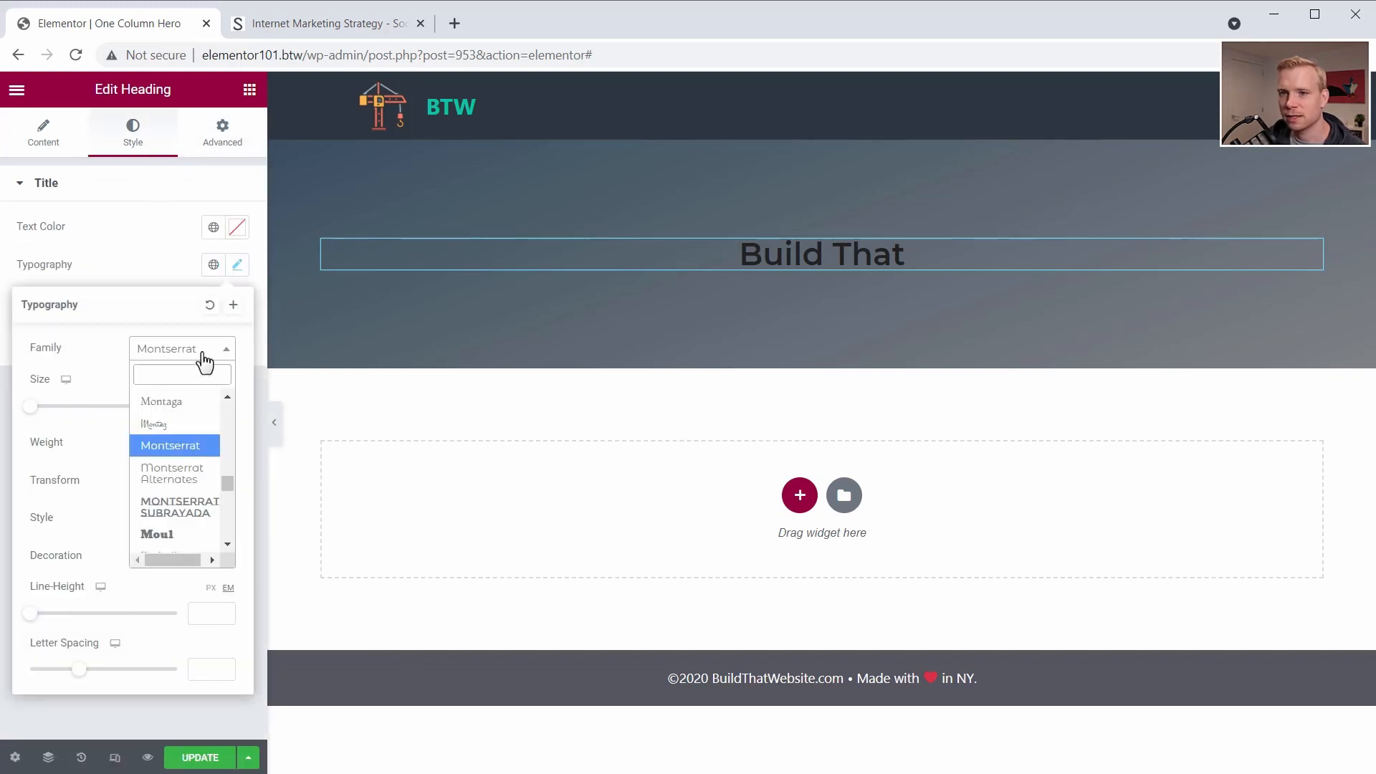
pyautogui.write('robo')
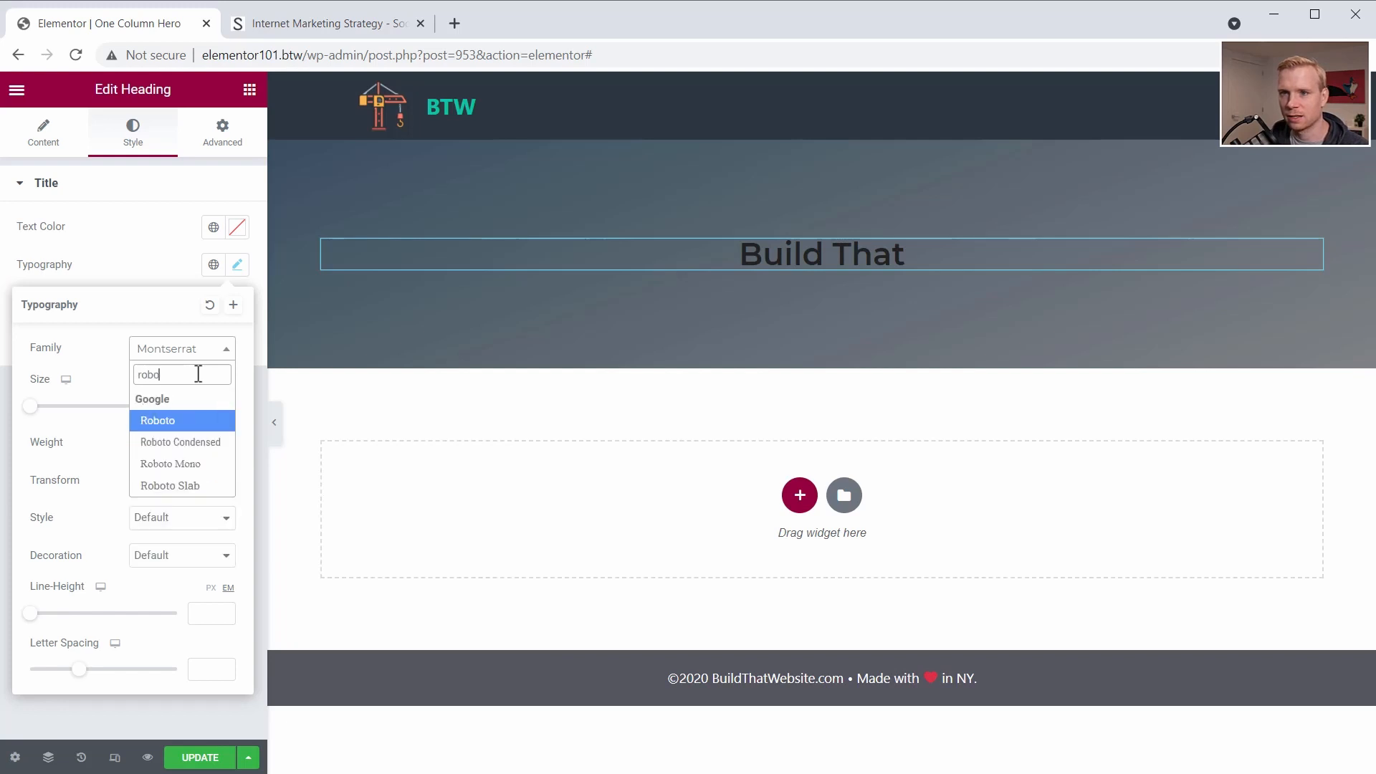
pyautogui.click(187, 425)
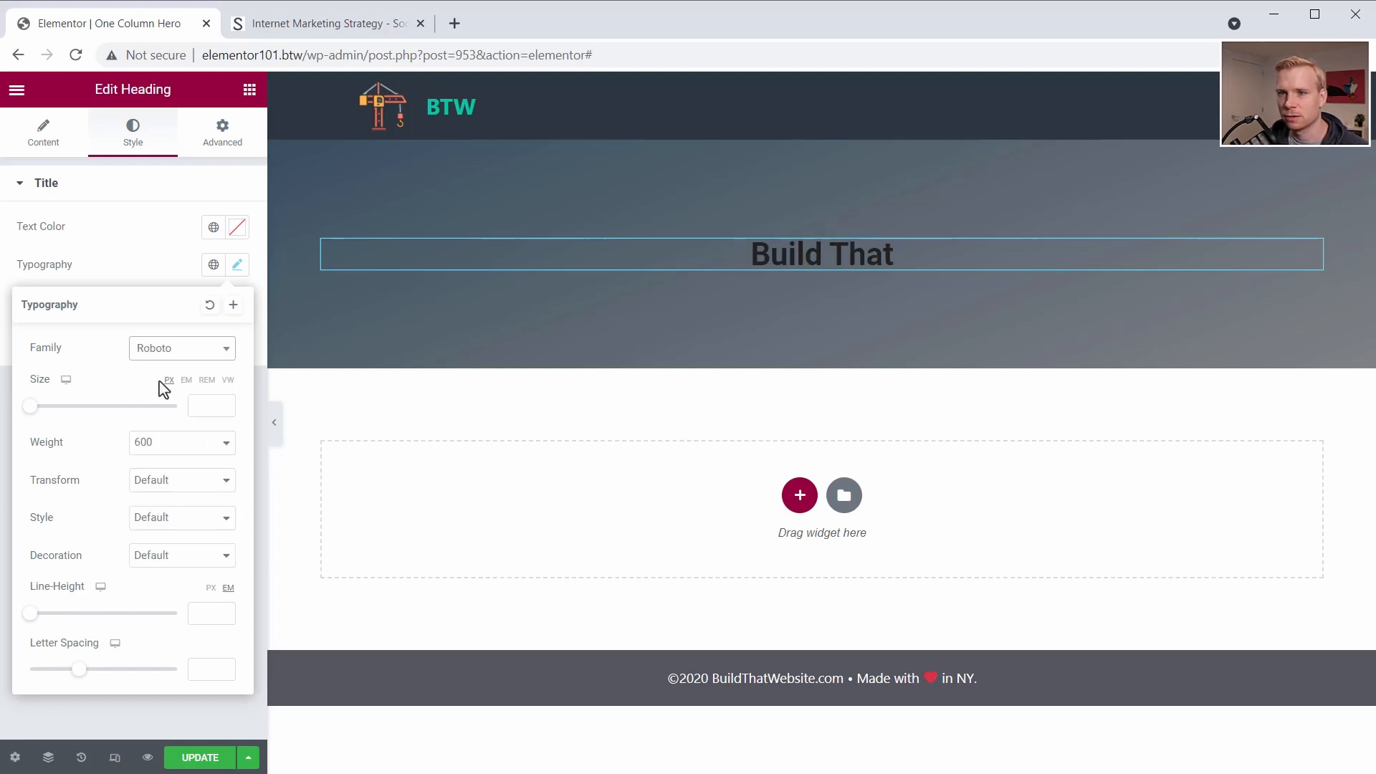
pyautogui.click(169, 449)
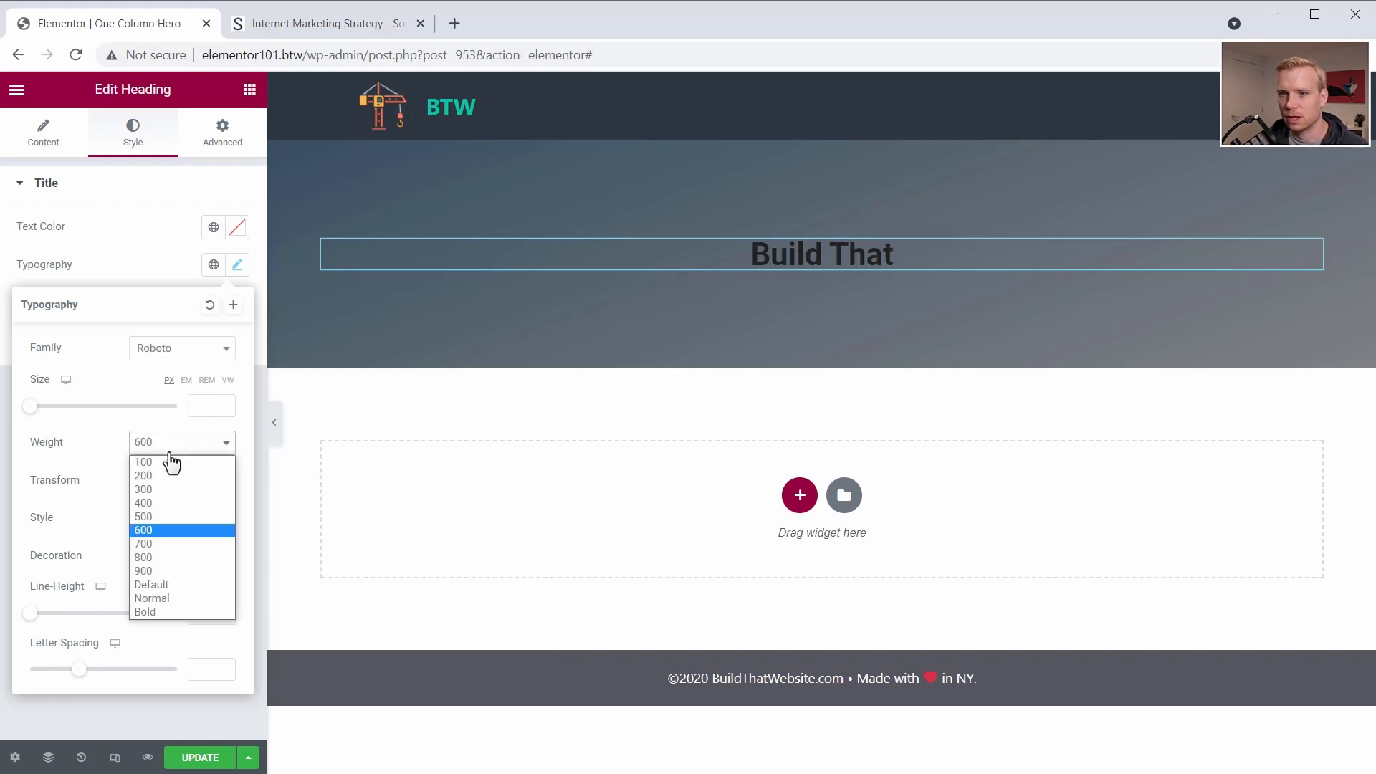
pyautogui.click(161, 571)
pyautogui.moveTo(30, 405); pyautogui.dragTo(152, 409)
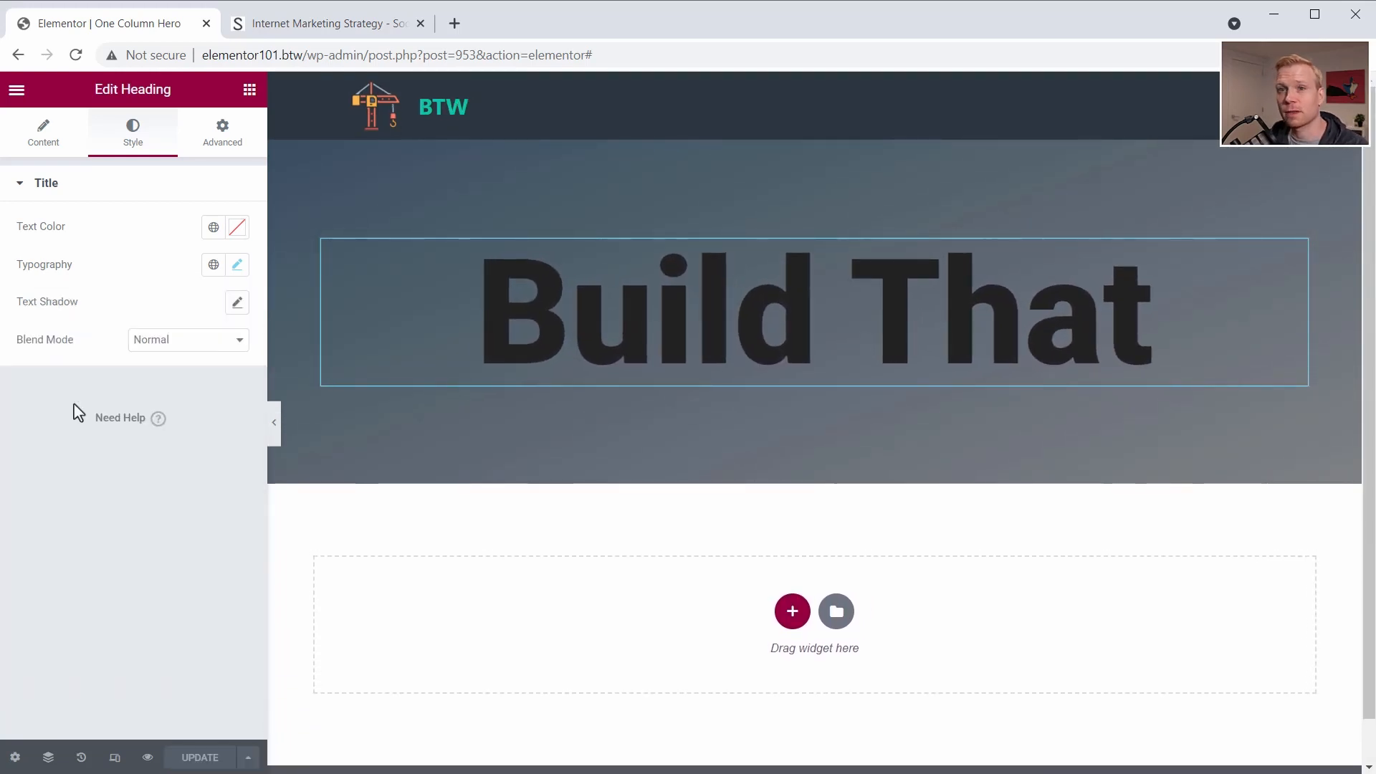
# - Check the outlined background text in the Social Triggers hero and assign an outline CSS class to the "Build That" heading
pyautogui.click(281, 24)
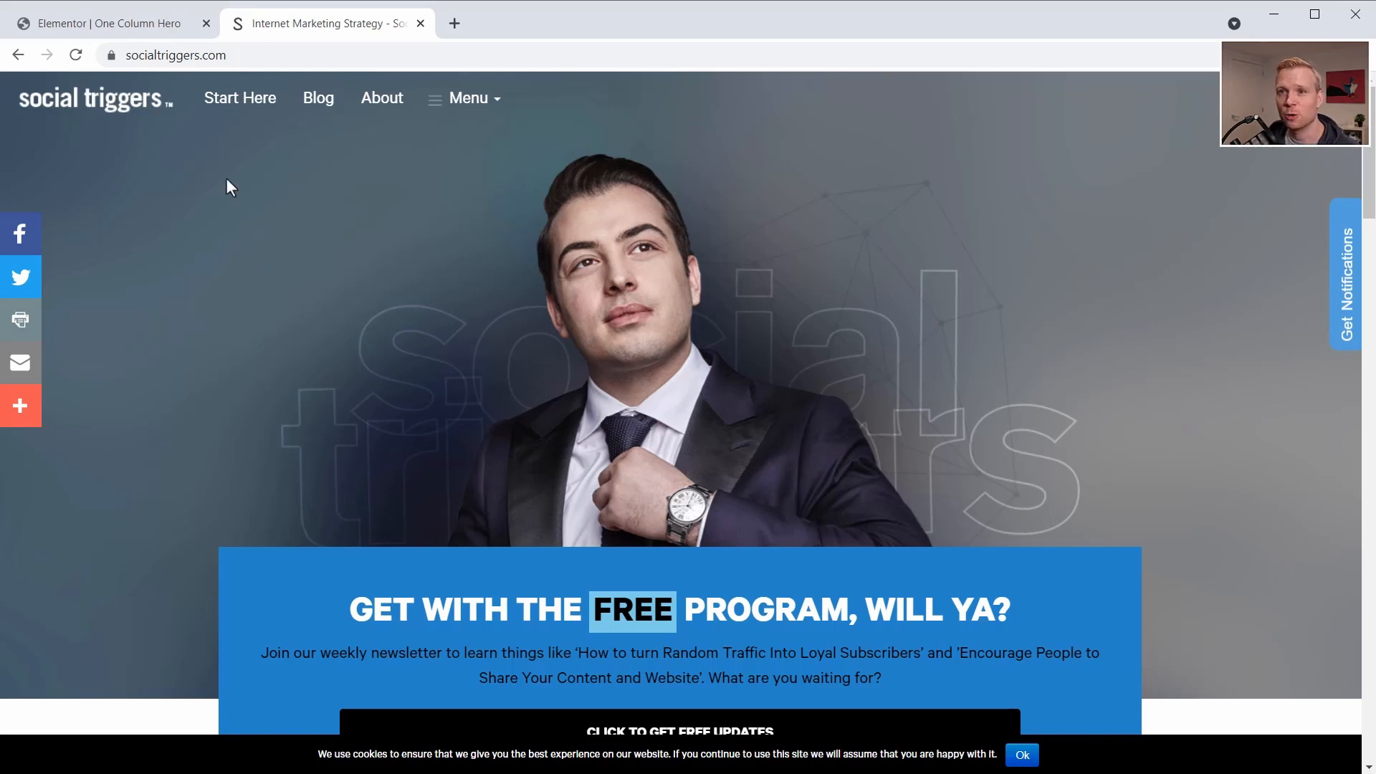
pyautogui.click(138, 23)
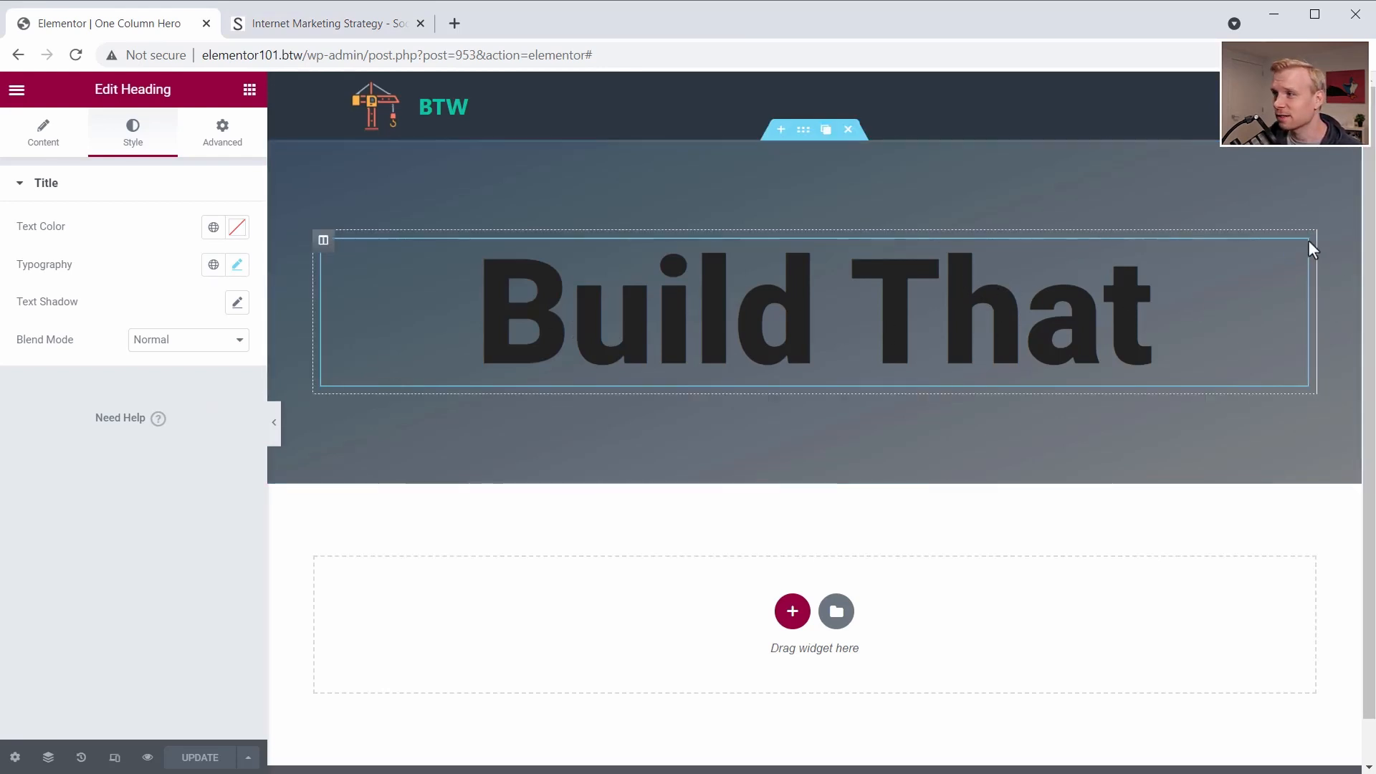
pyautogui.click(222, 143)
pyautogui.click(156, 458)
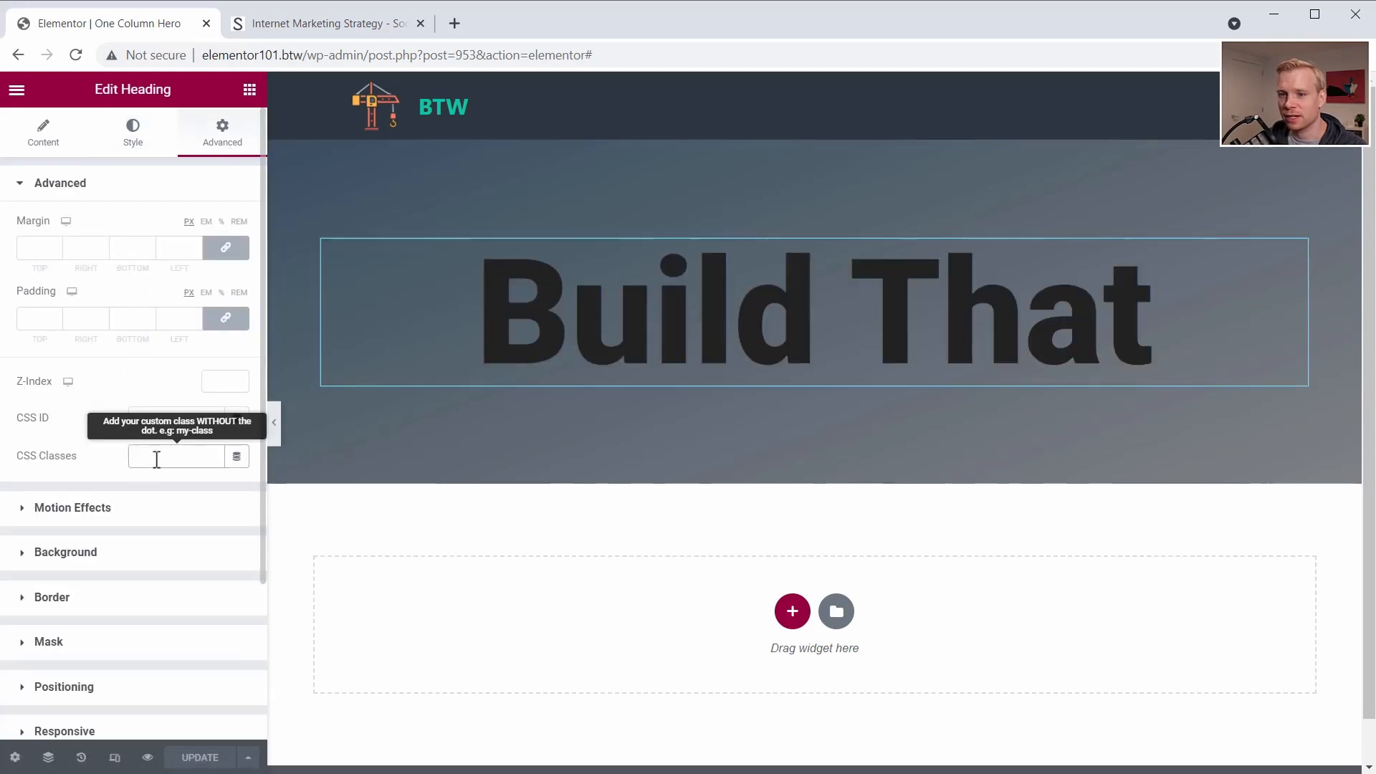
pyautogui.write('o')
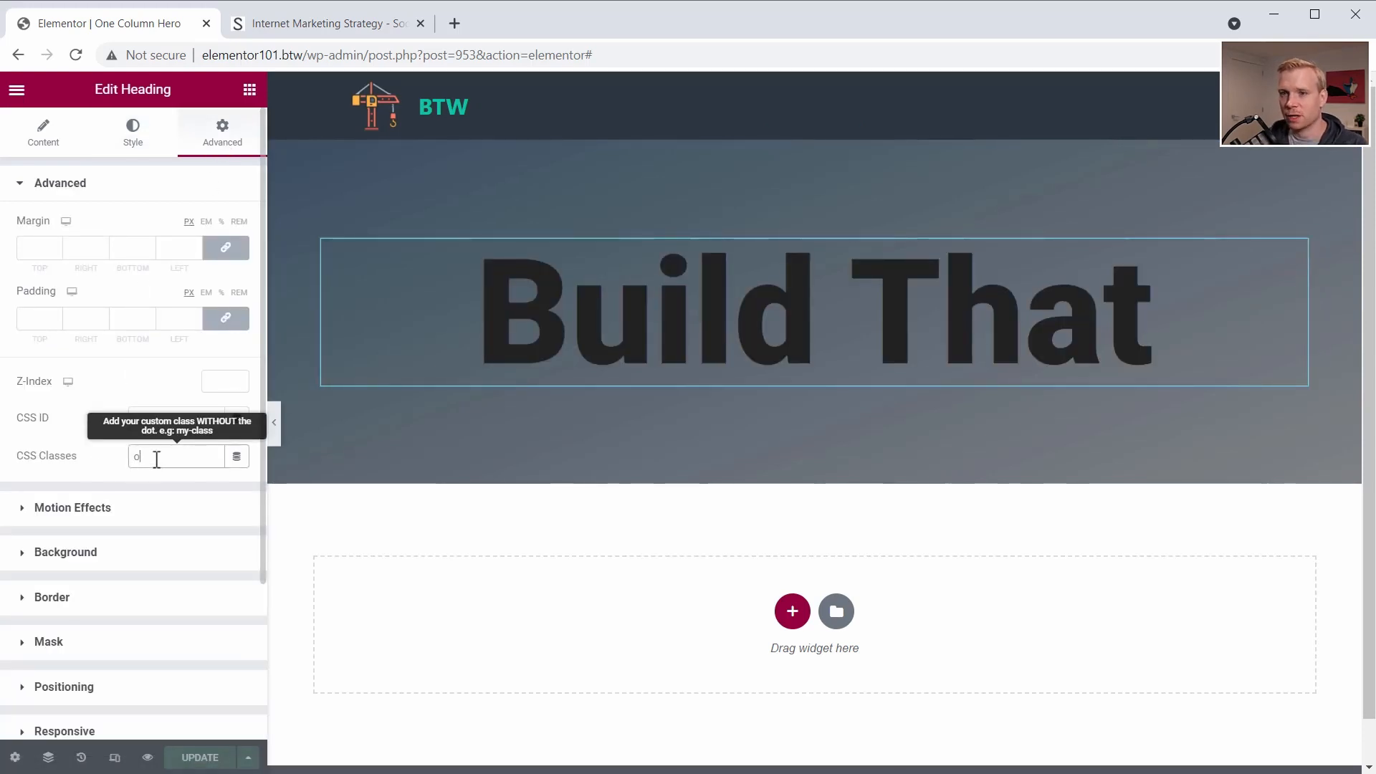
pyautogui.write('utli')
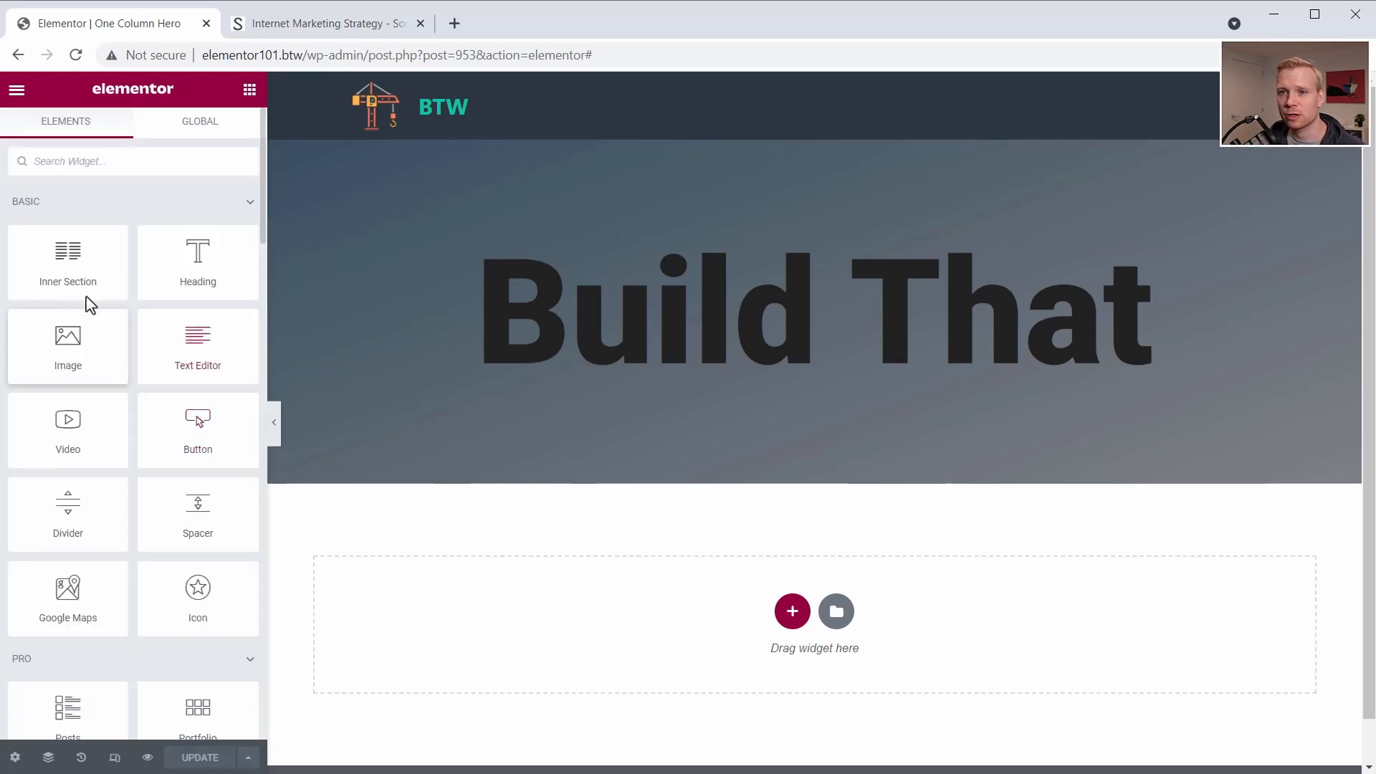
# - Add an HTML widget below the "Build That" heading containing an empty <style></style> block, and update the page
pyautogui.write('html')
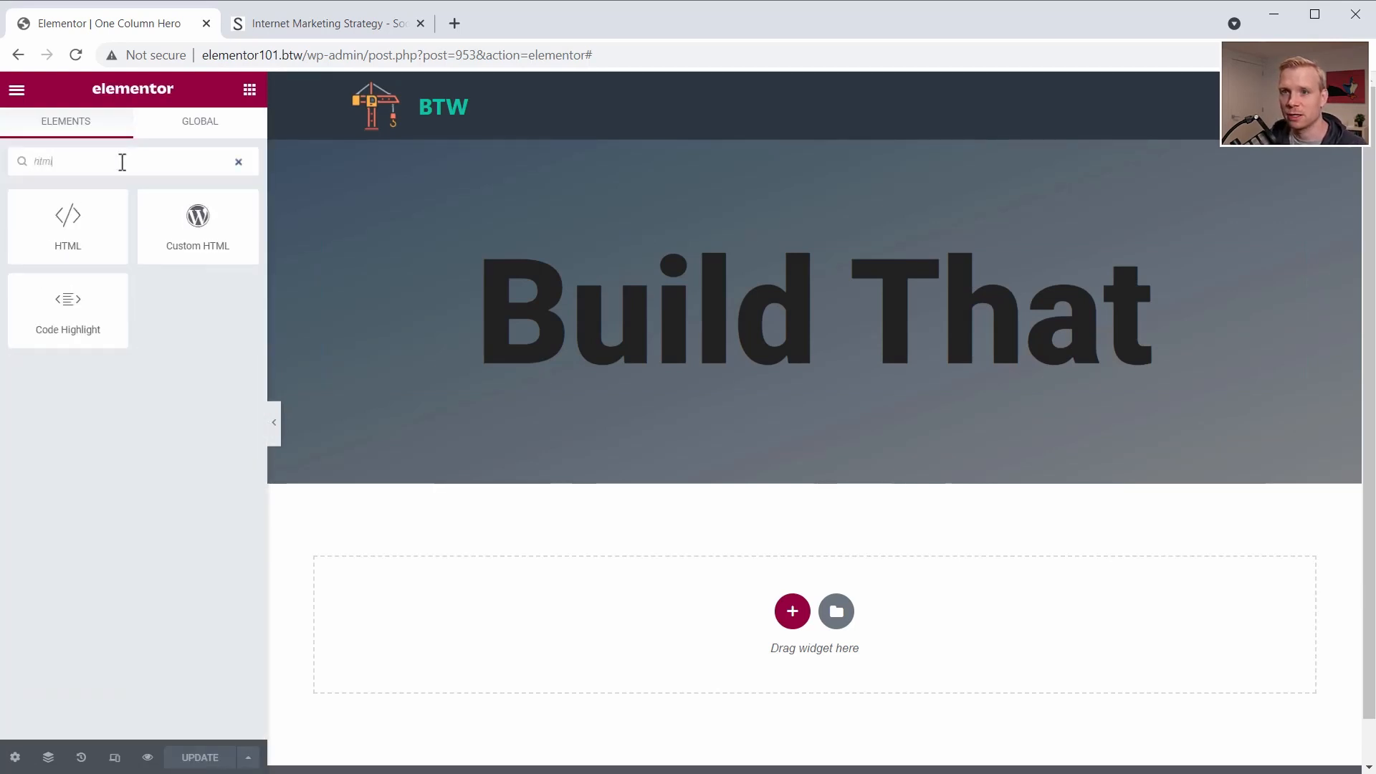
pyautogui.moveTo(107, 236); pyautogui.dragTo(702, 372)
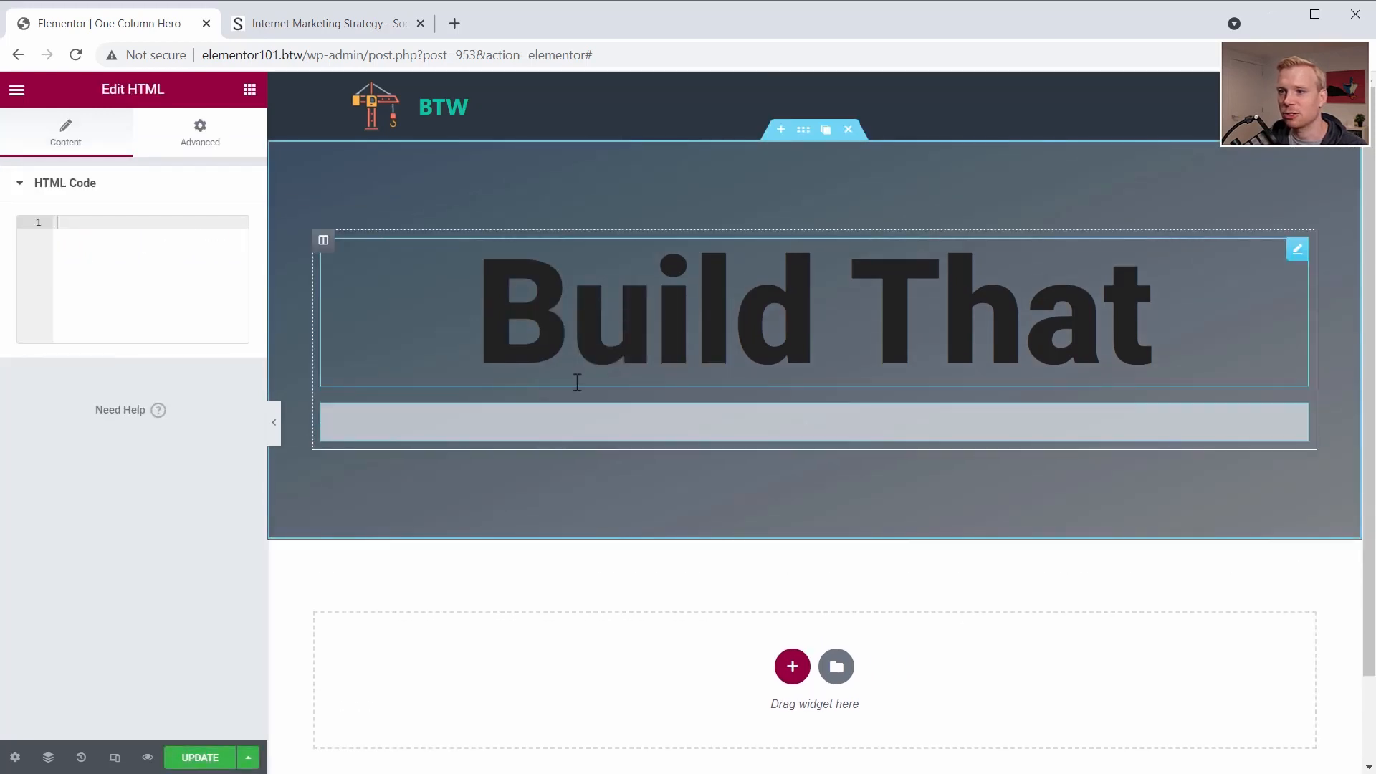
pyautogui.write('<style></style>')
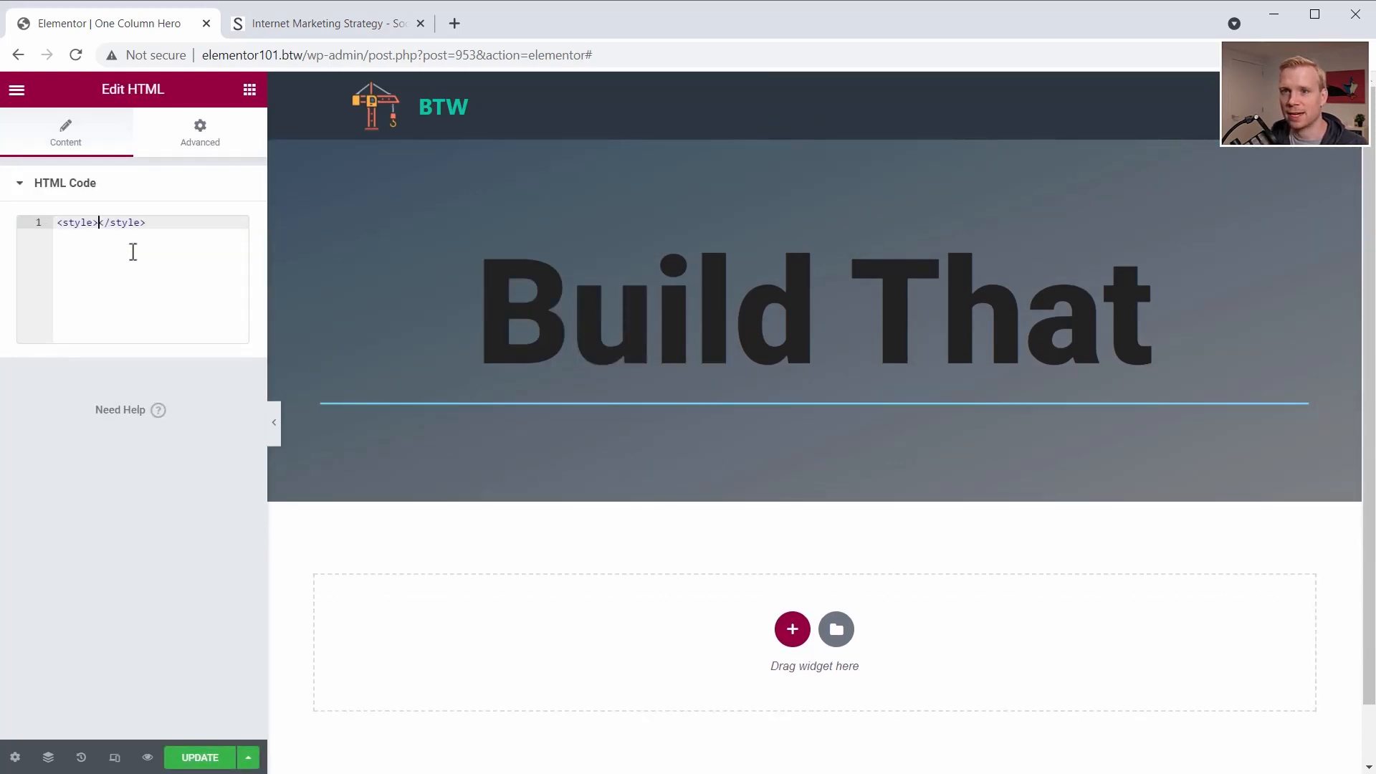
pyautogui.press('Return')
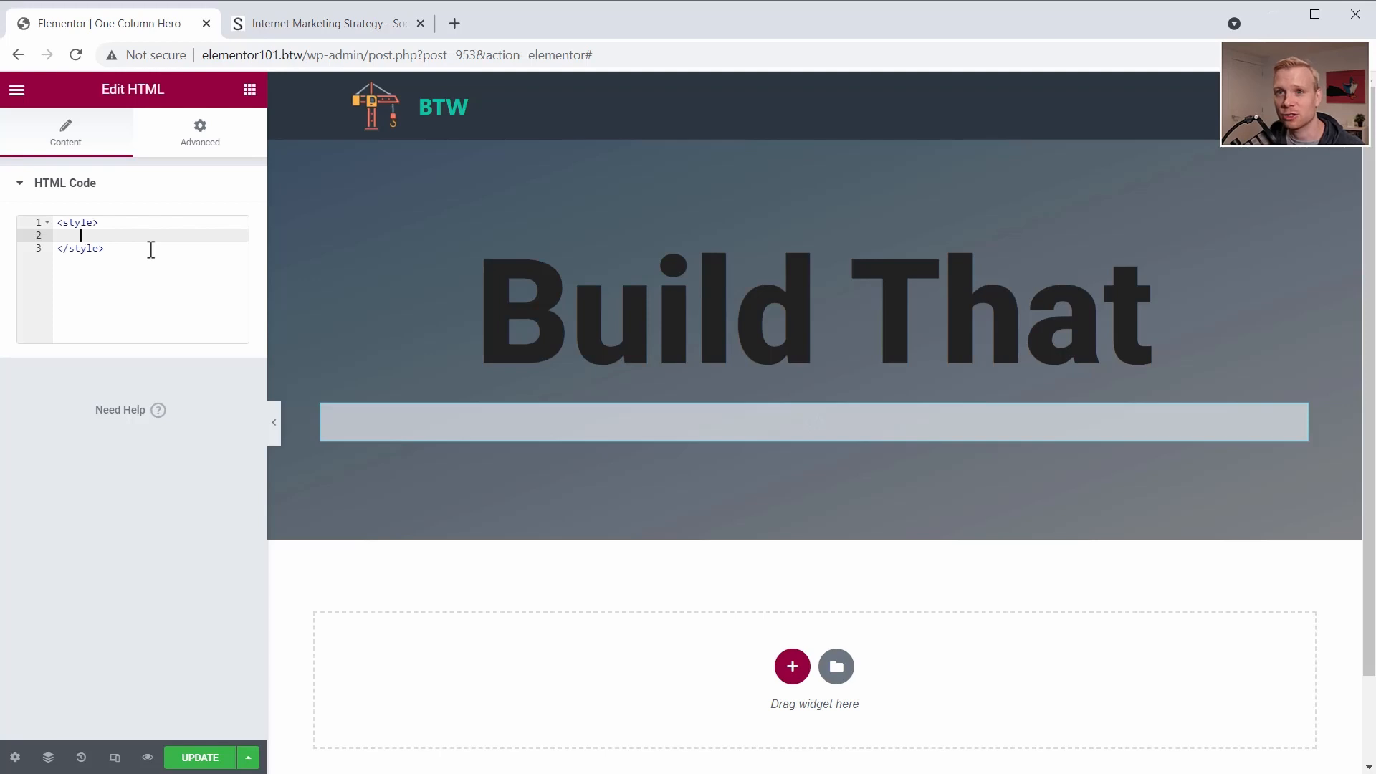
pyautogui.moveTo(149, 250); pyautogui.dragTo(39, 222)
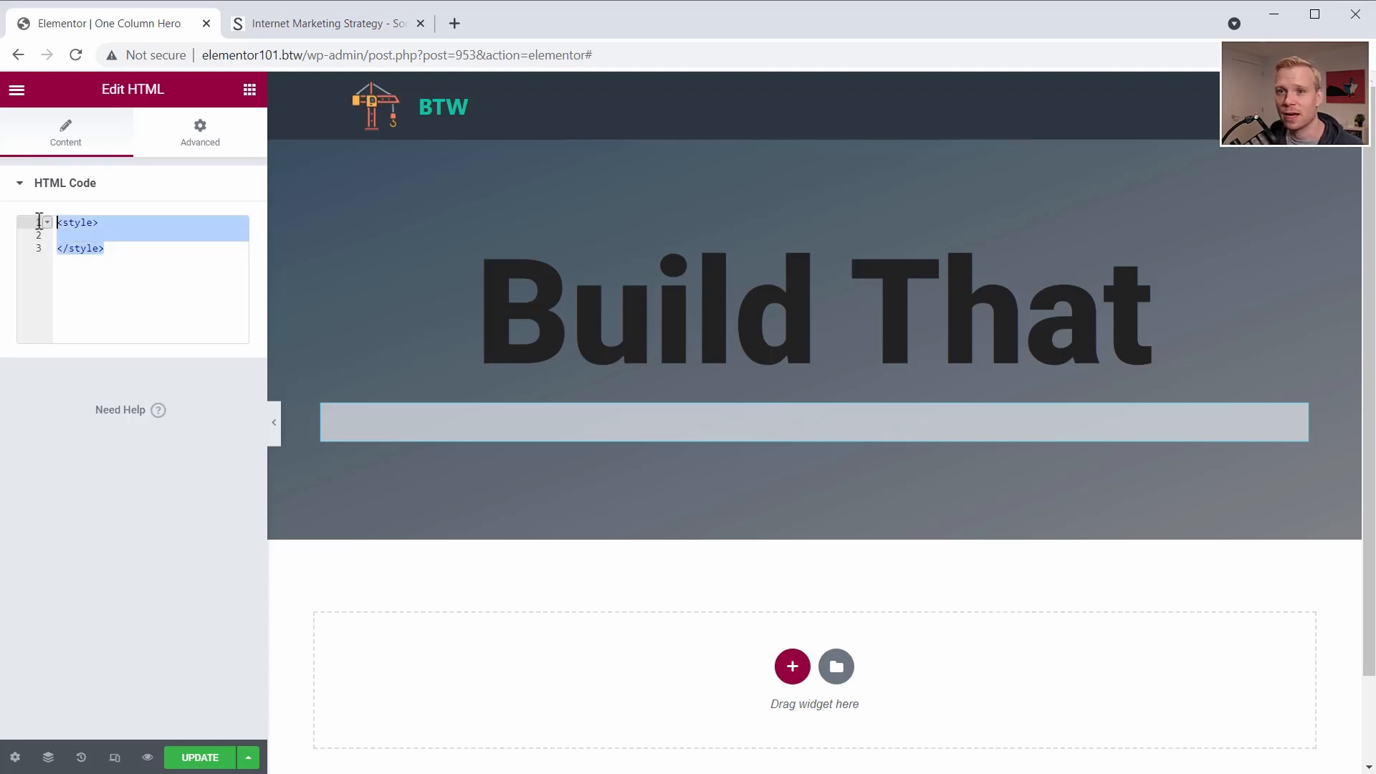
pyautogui.click(197, 757)
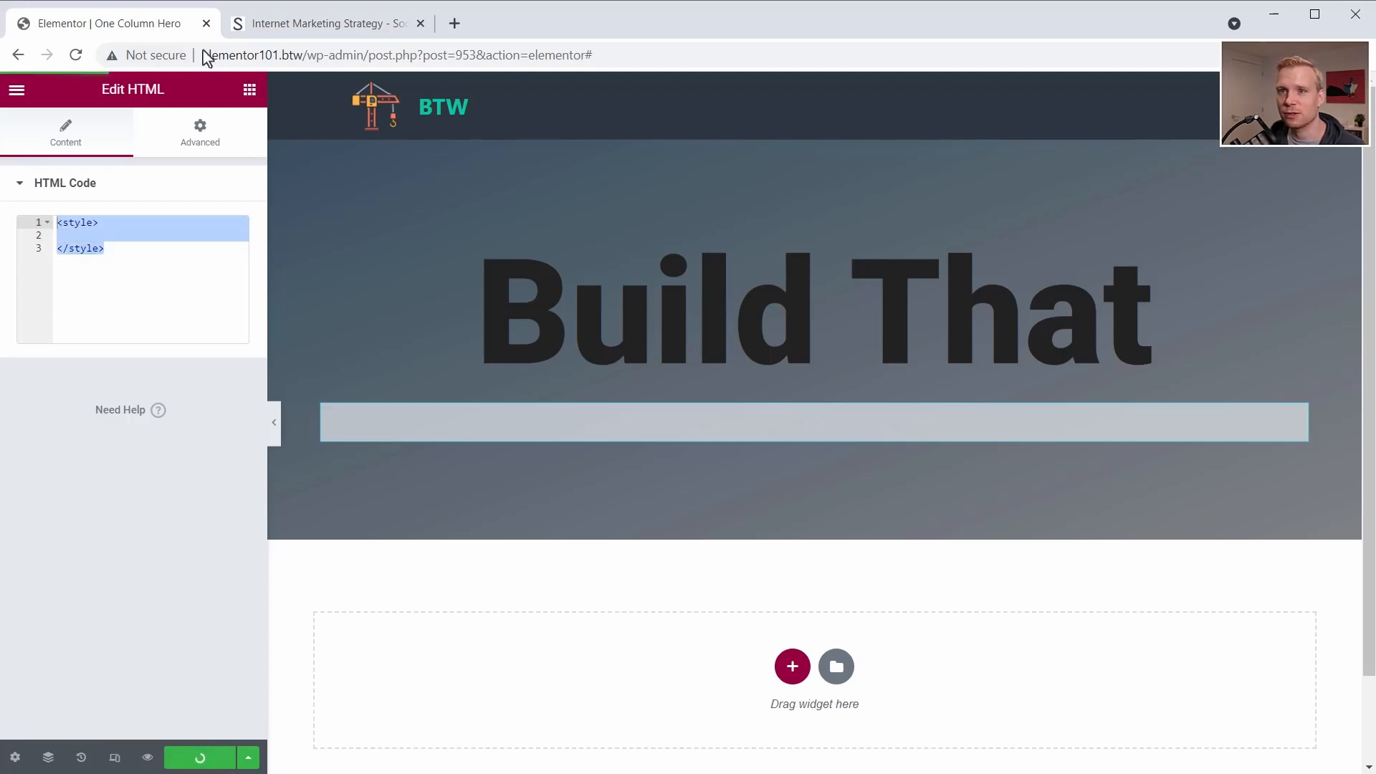
# - Add custom CSS to the "Build That" heading: an .outline h2 rule with -webkit-text-stroke: 2px rgb(212,175,55, .15), indented inside the braces
pyautogui.click(186, 146)
pyautogui.click(1150, 316)
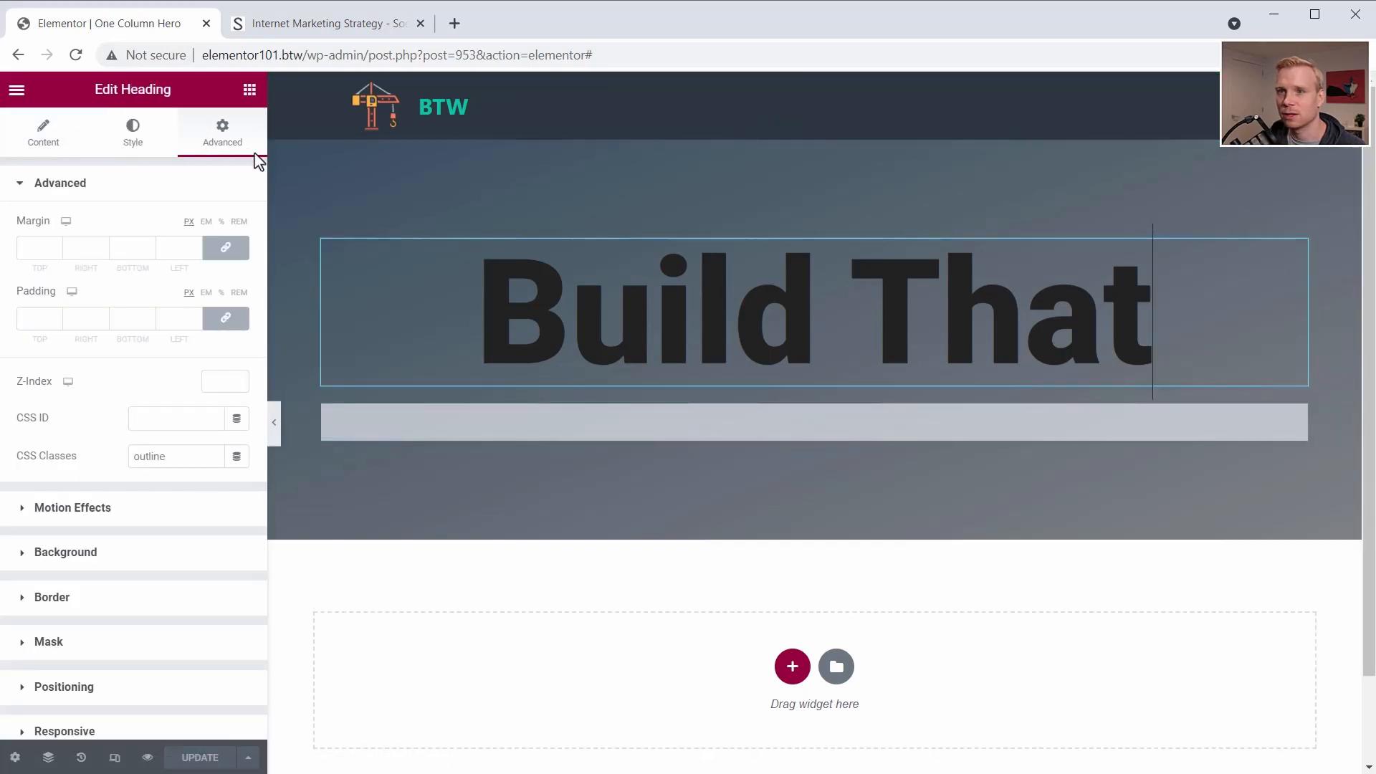
pyautogui.scroll(-3, 121, 614)
pyautogui.click(56, 617)
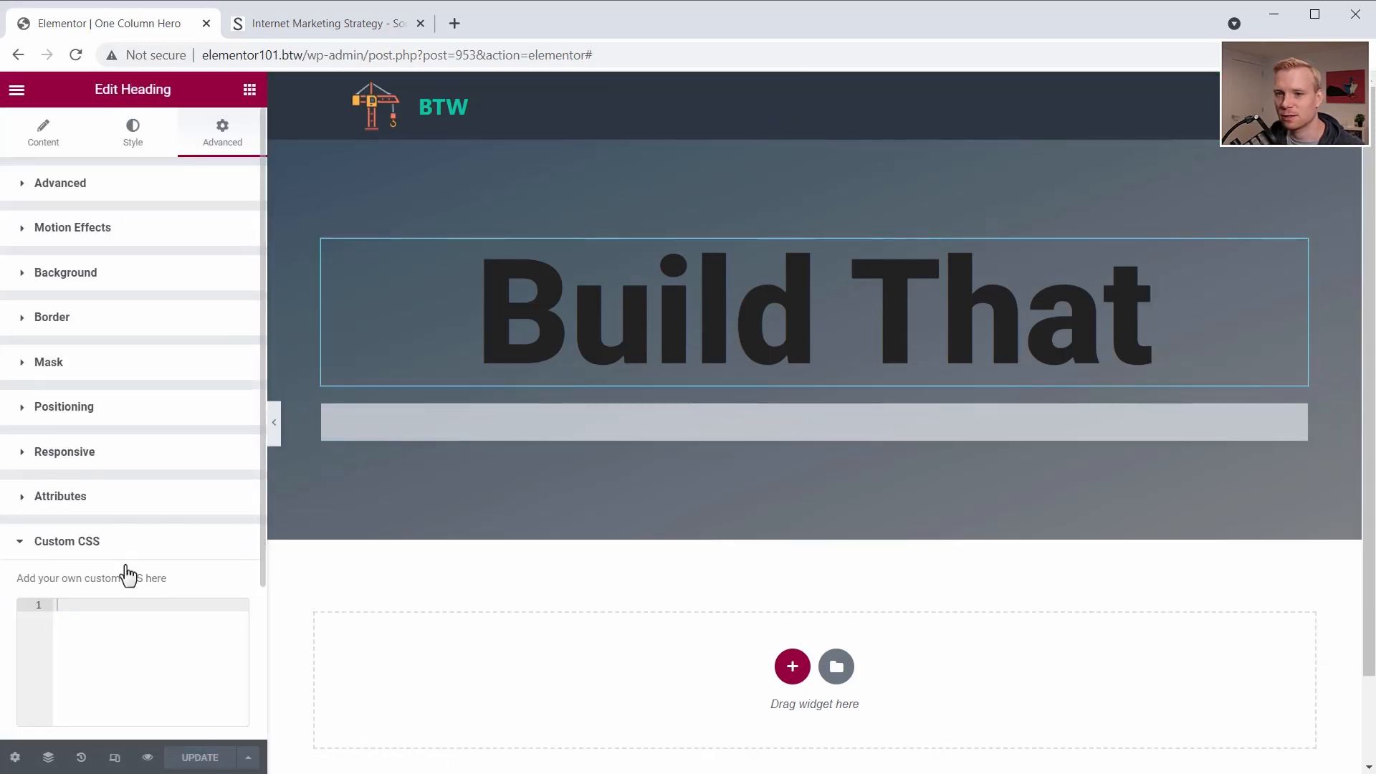
pyautogui.click(125, 640)
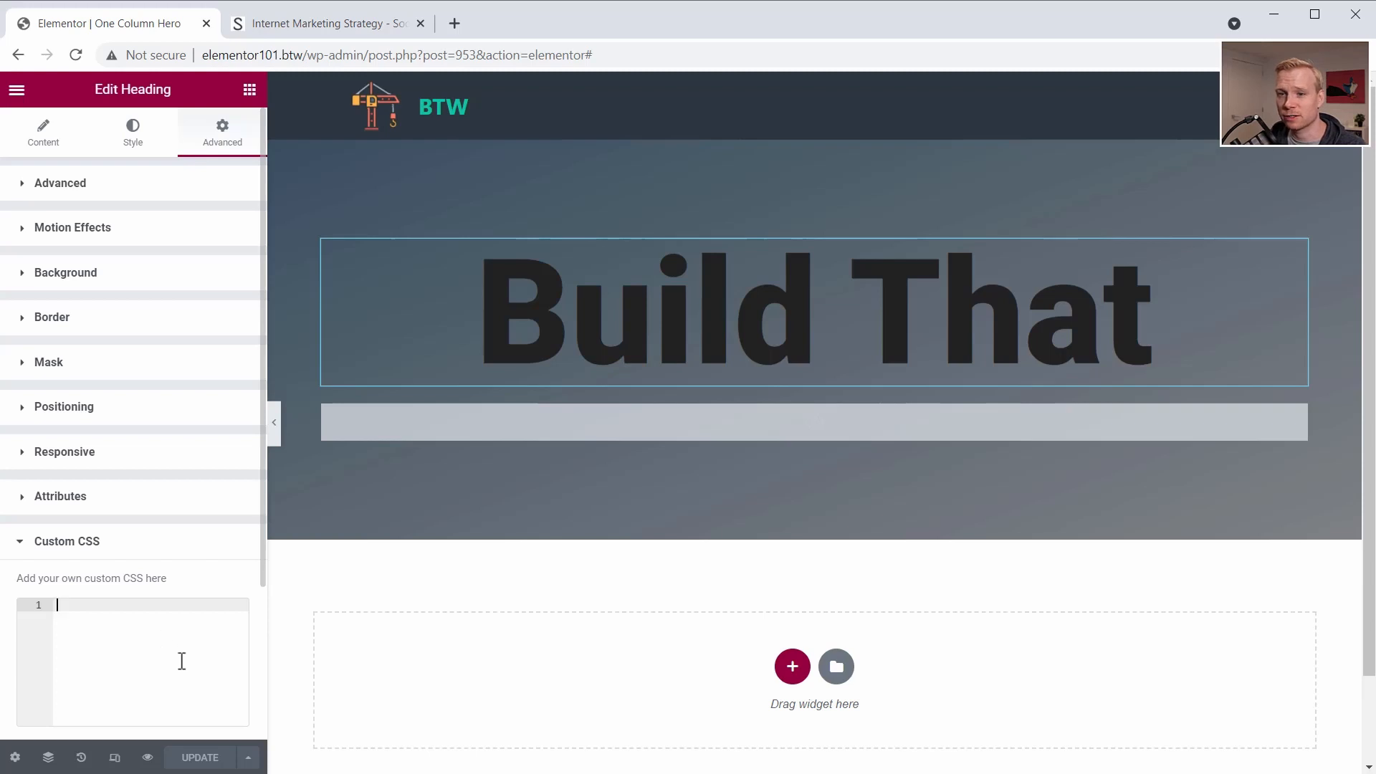
pyautogui.write('.outline h2')
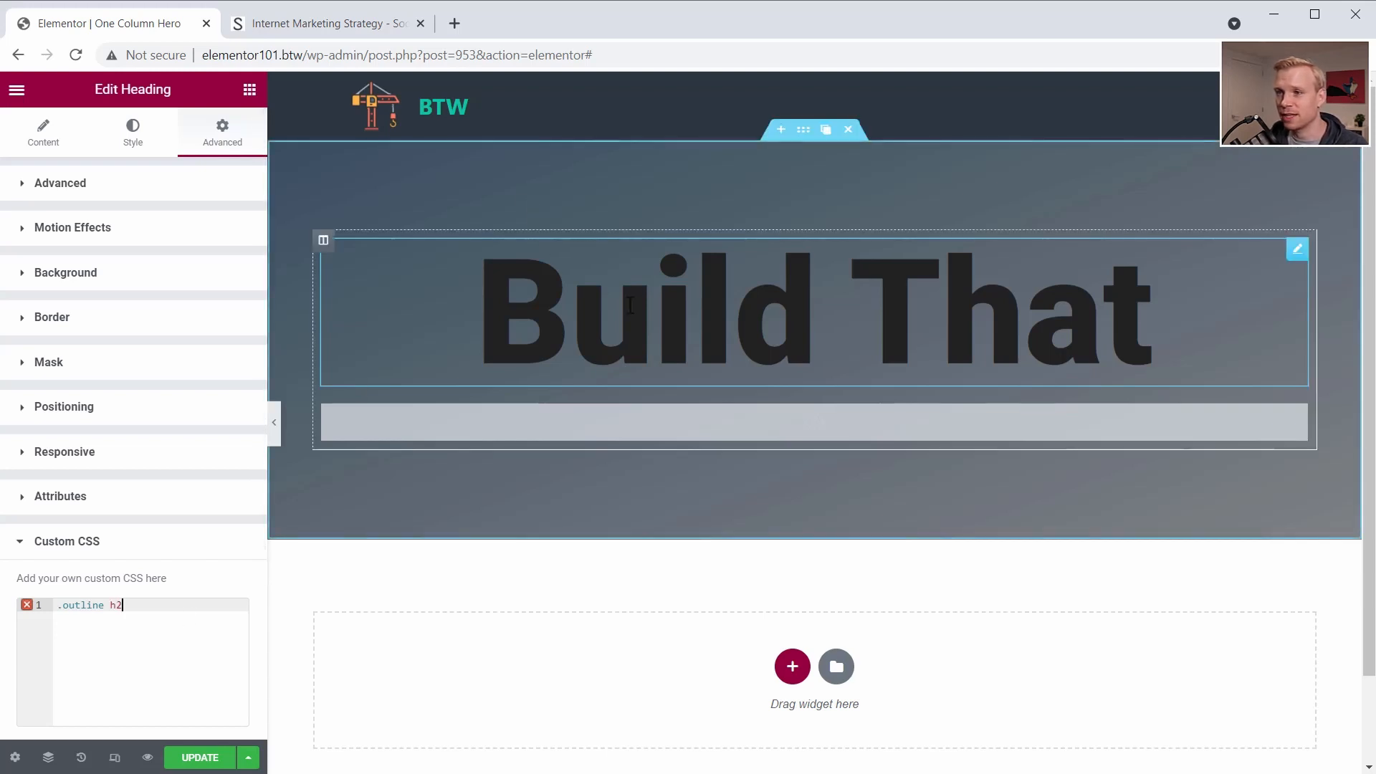
pyautogui.click(37, 135)
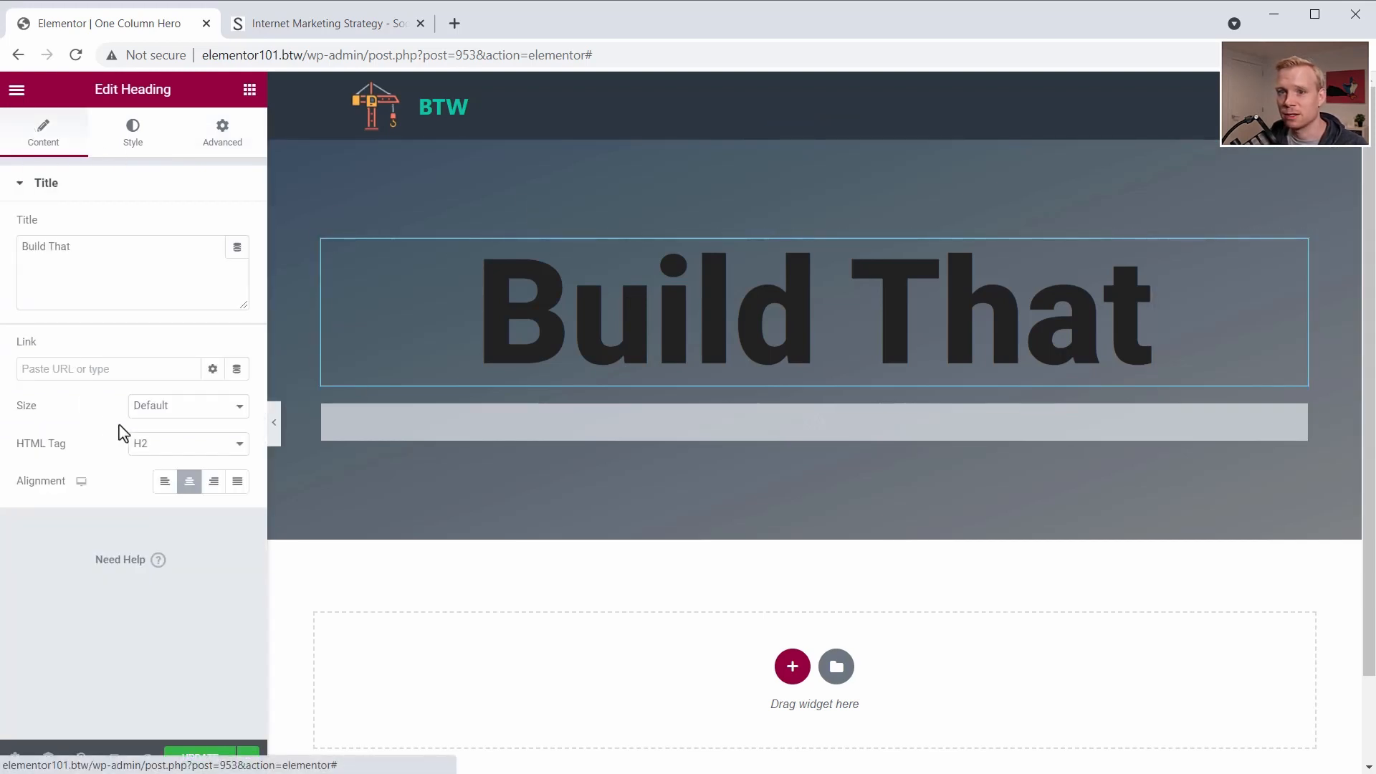
pyautogui.click(229, 143)
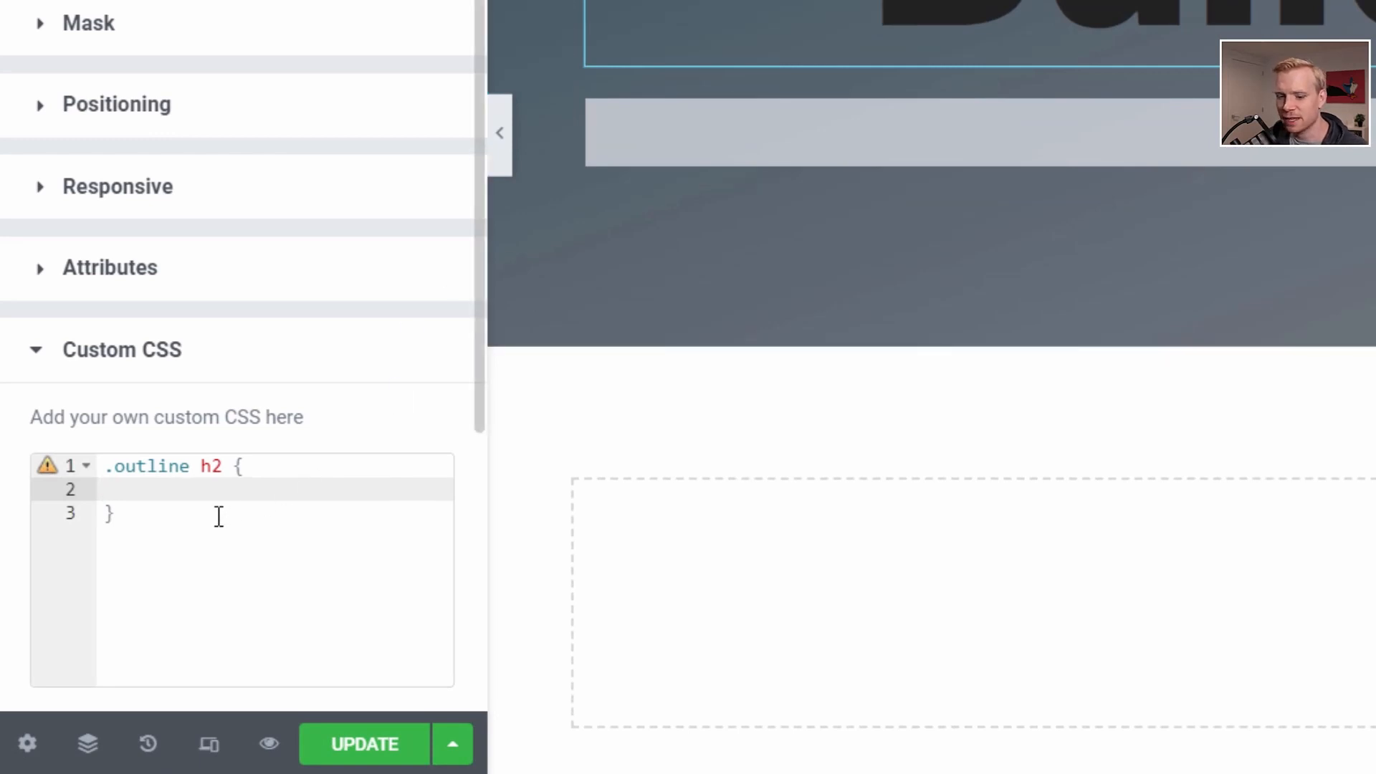
pyautogui.write('-webkit-text-stroke: 2px rgb(212,175,55, .15);')
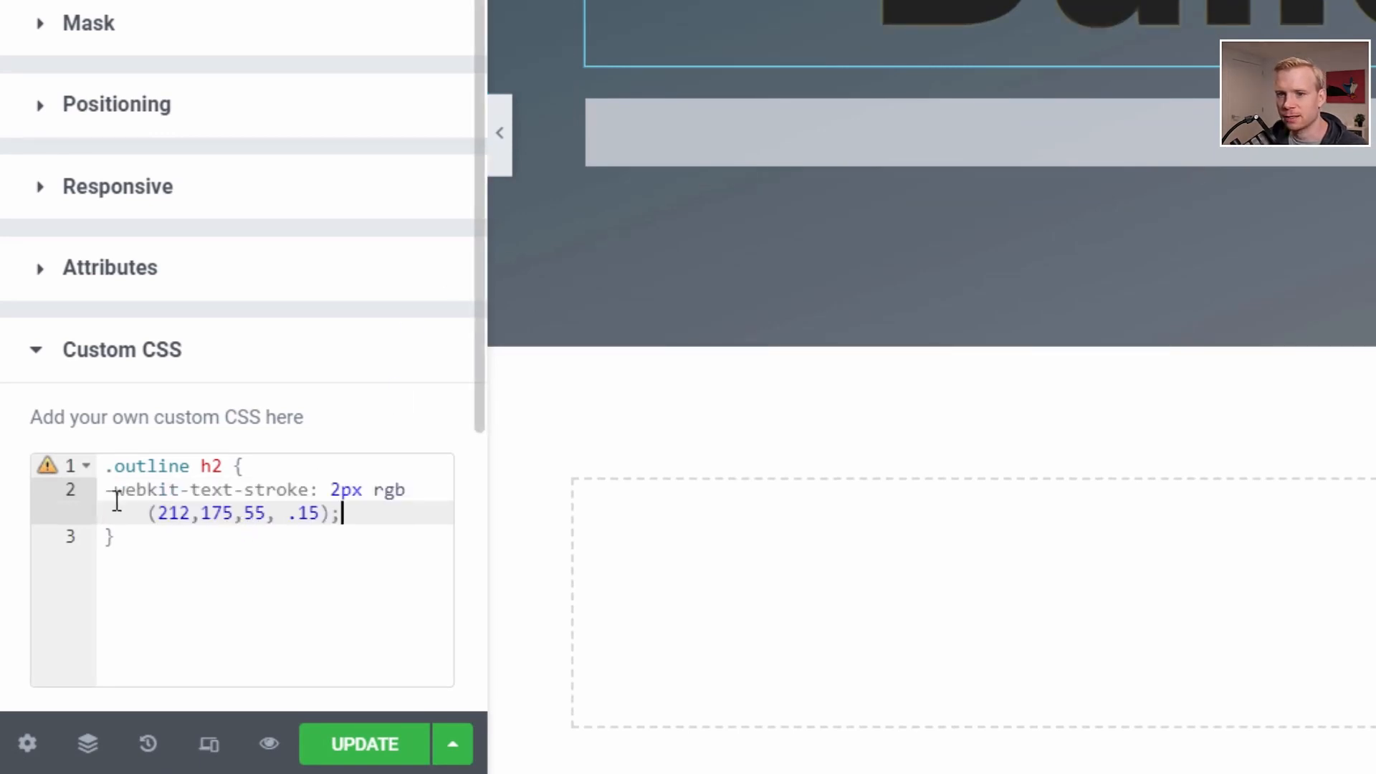
pyautogui.click(104, 491)
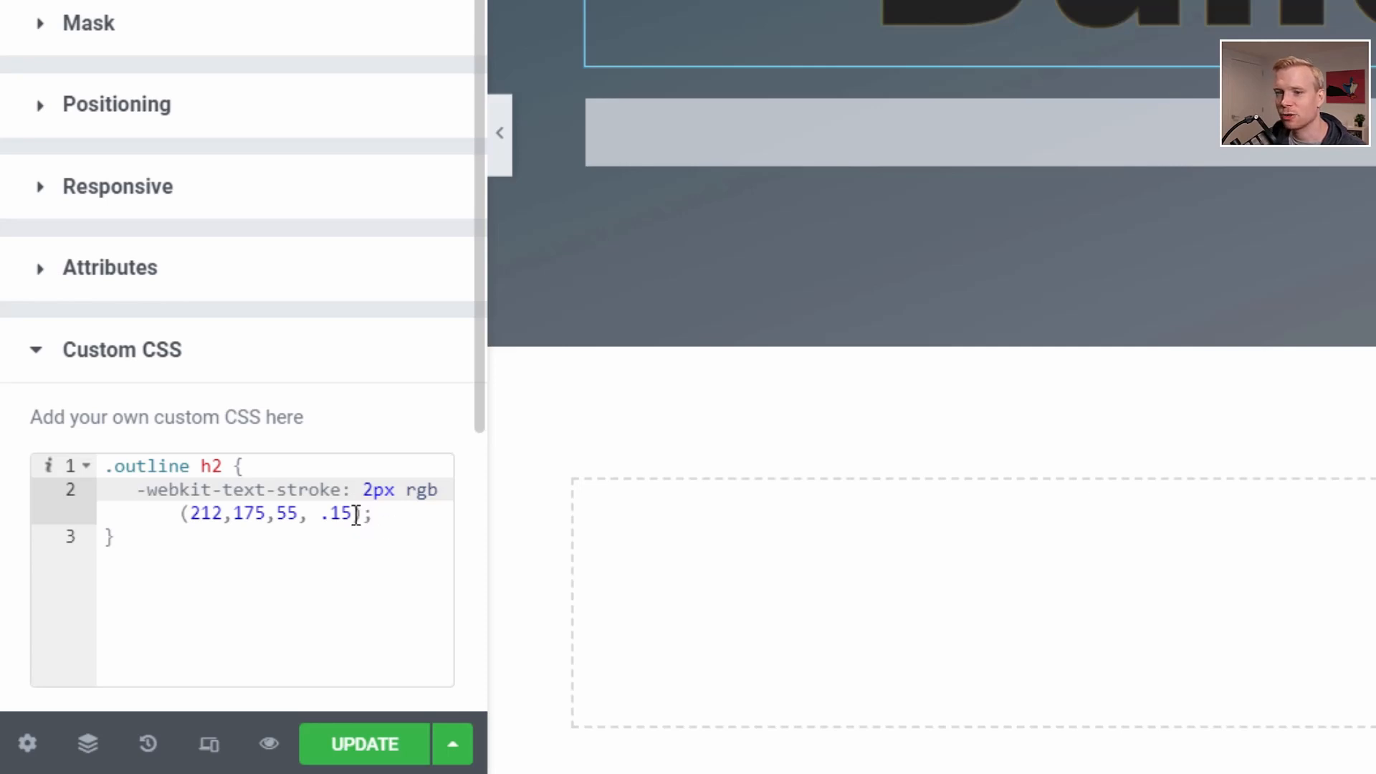
# - Try a text-stroke opacity of 1 in the heading's outline rule, then undo it
pyautogui.moveTo(353, 514); pyautogui.dragTo(321, 514)
pyautogui.write('1')
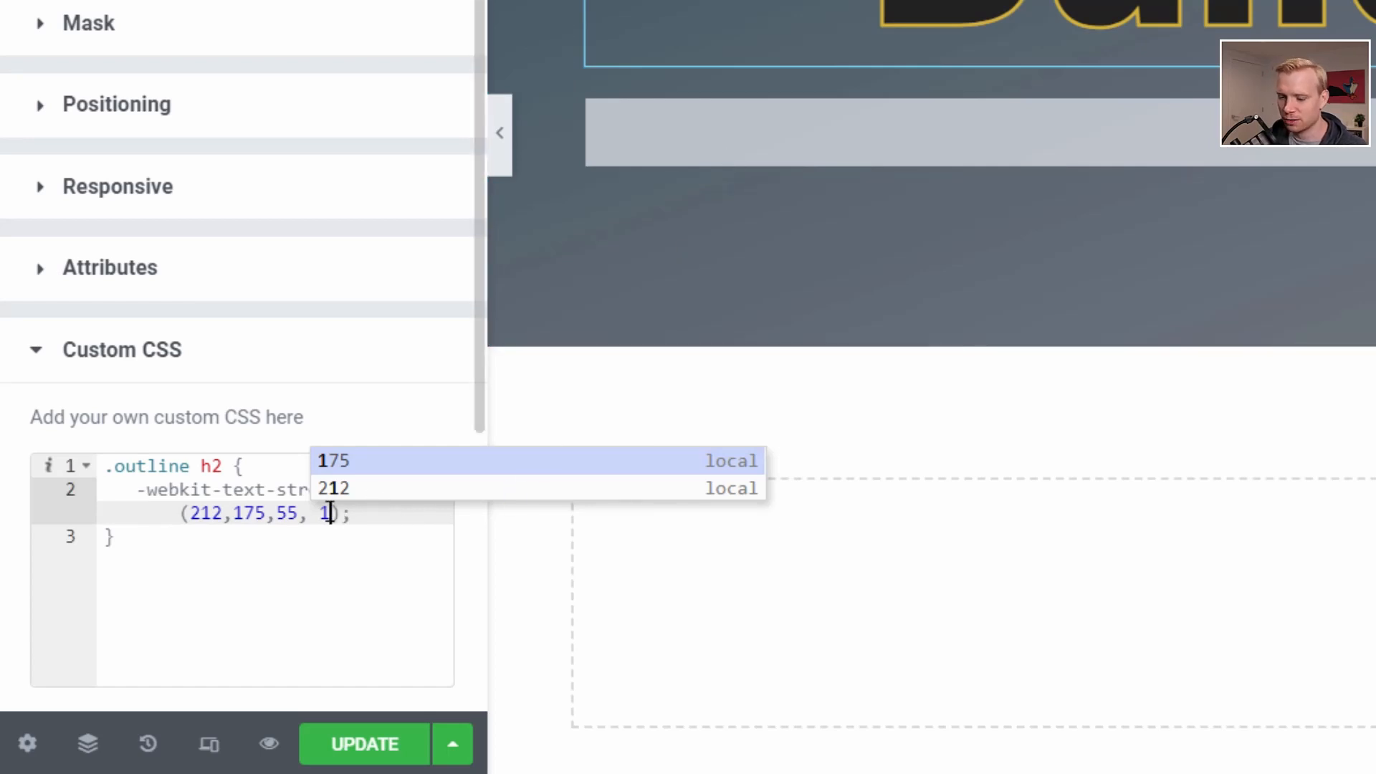
pyautogui.hotkey('ctrl', 'z')
pyautogui.click(384, 559)
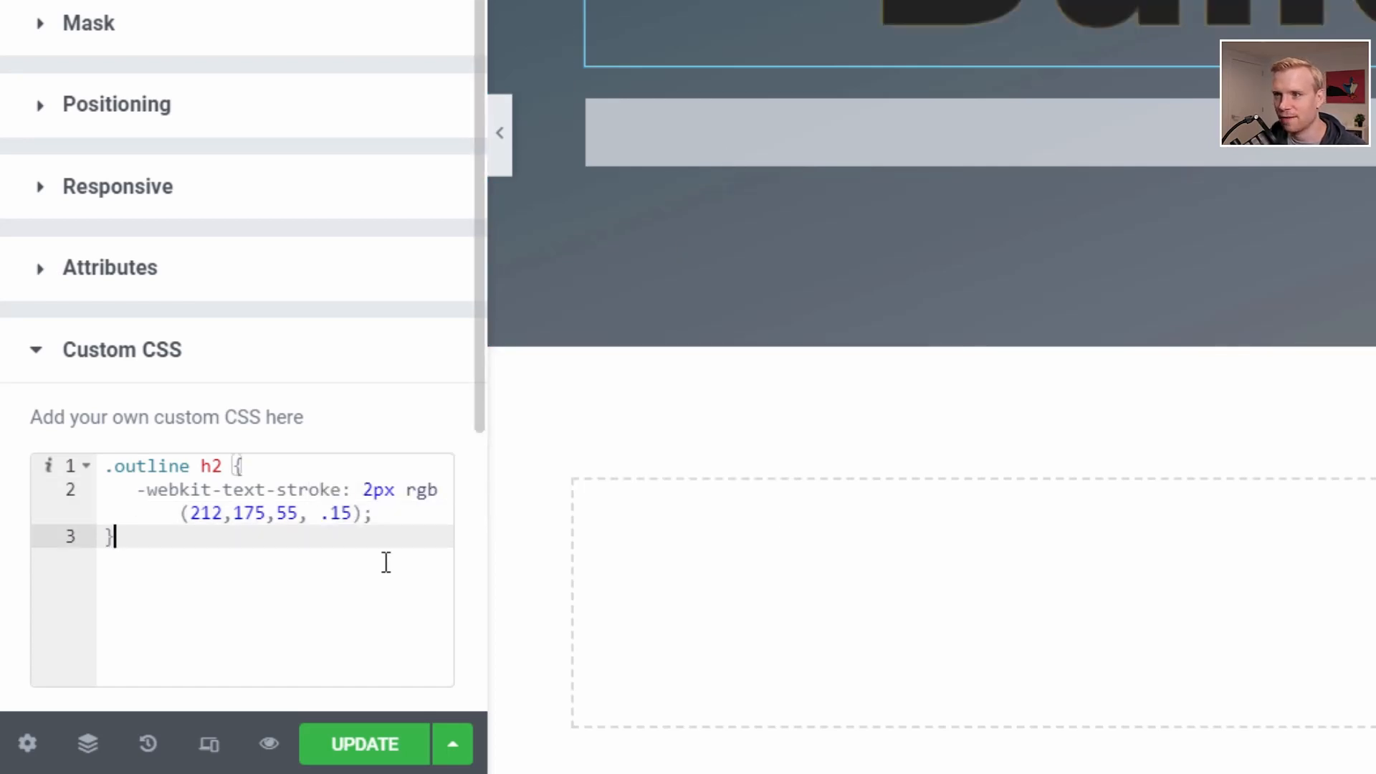
# - Add color: transparent; as a new line under the text stroke in the .outline h2 rule
pyautogui.click(397, 511)
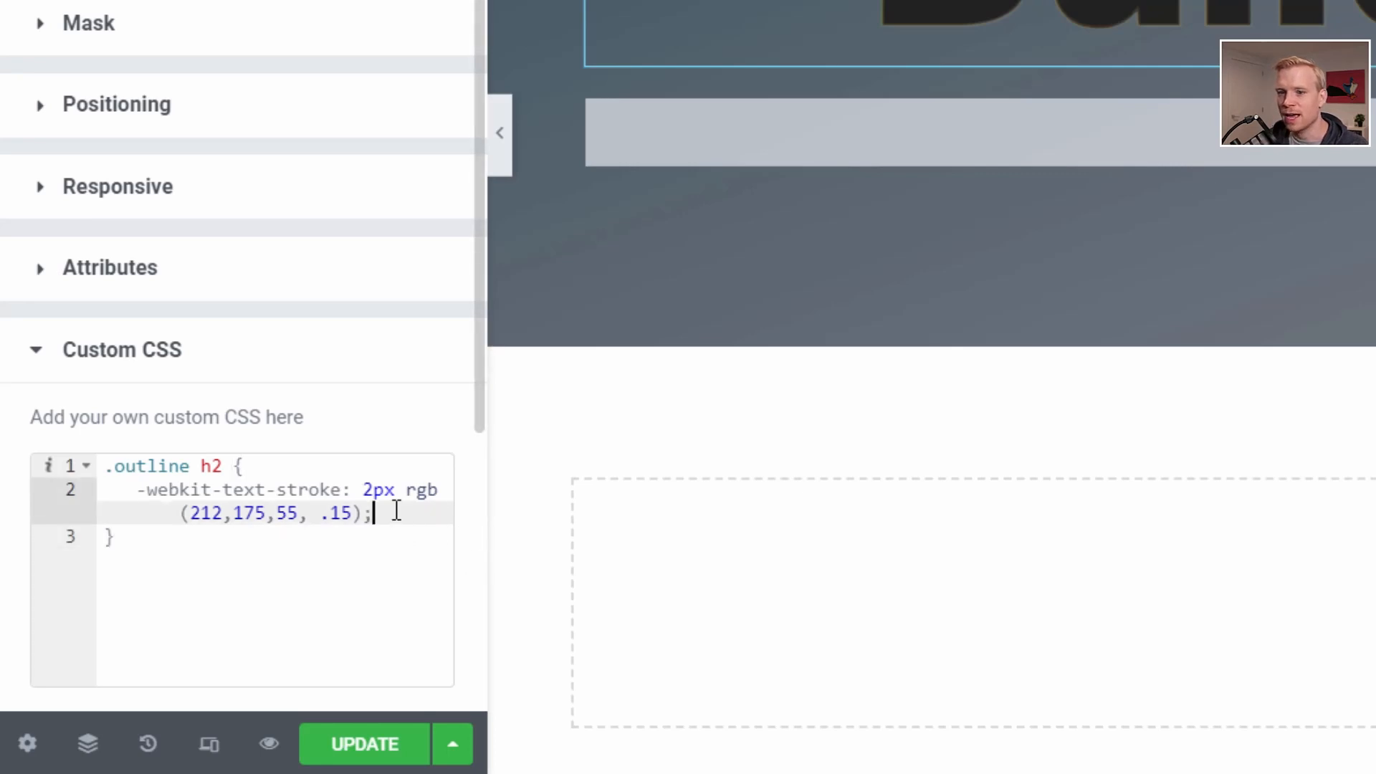
pyautogui.press('Return')
pyautogui.write('color')
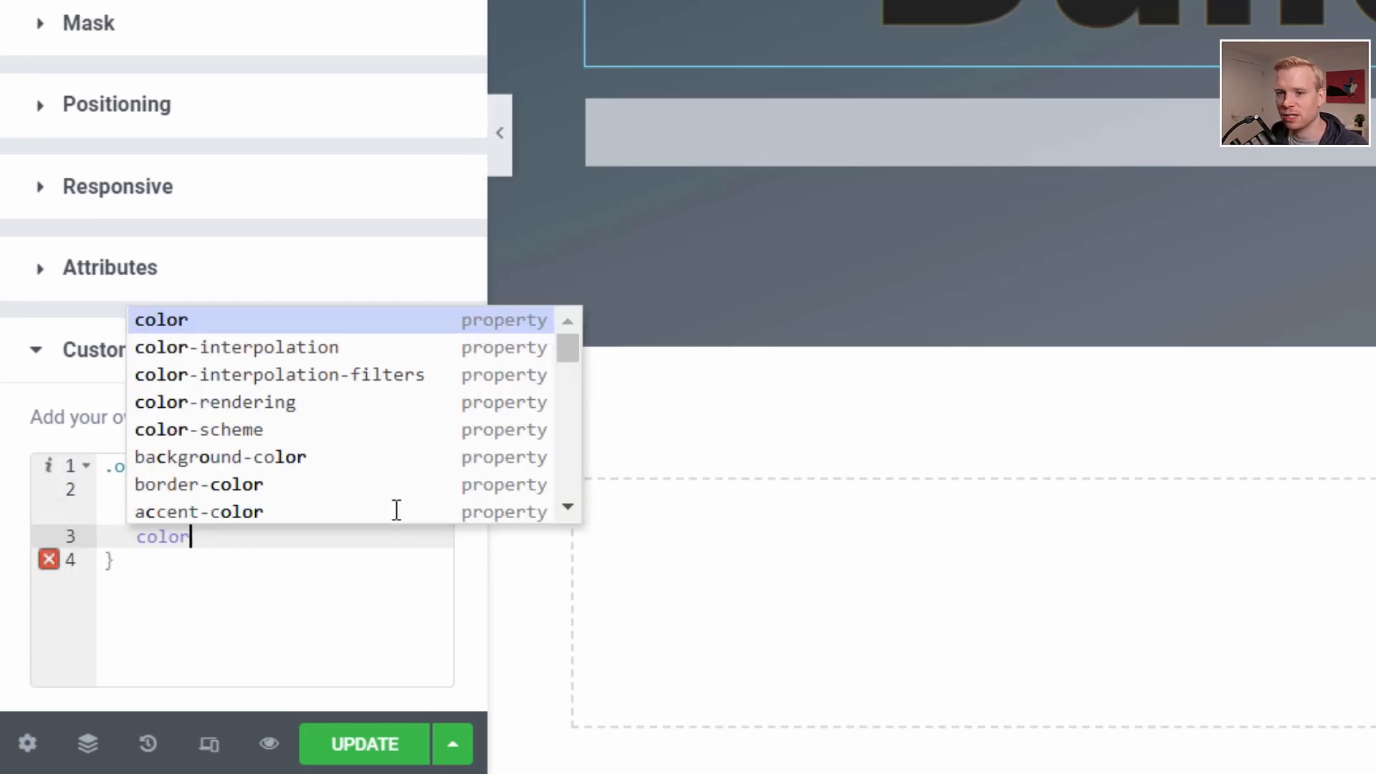
pyautogui.write(': tran')
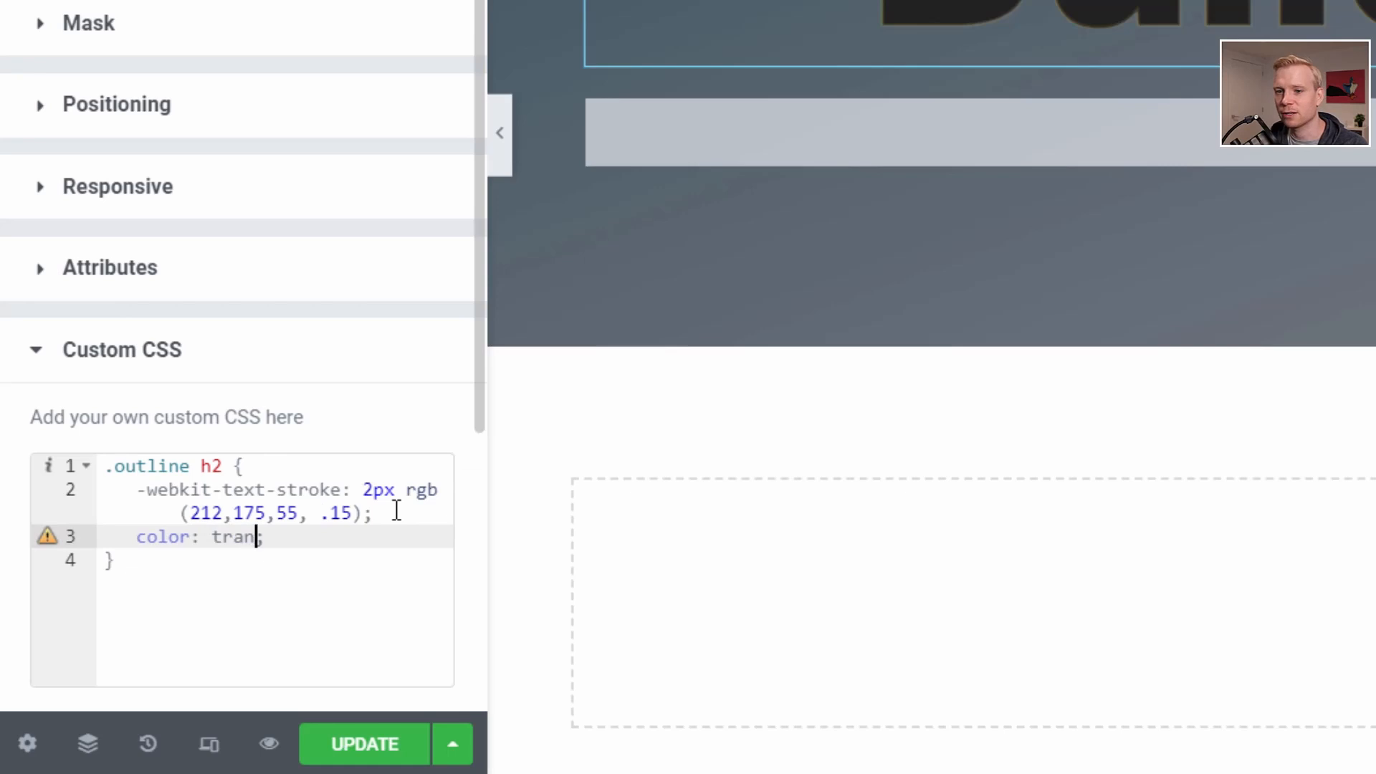
pyautogui.write('spare')
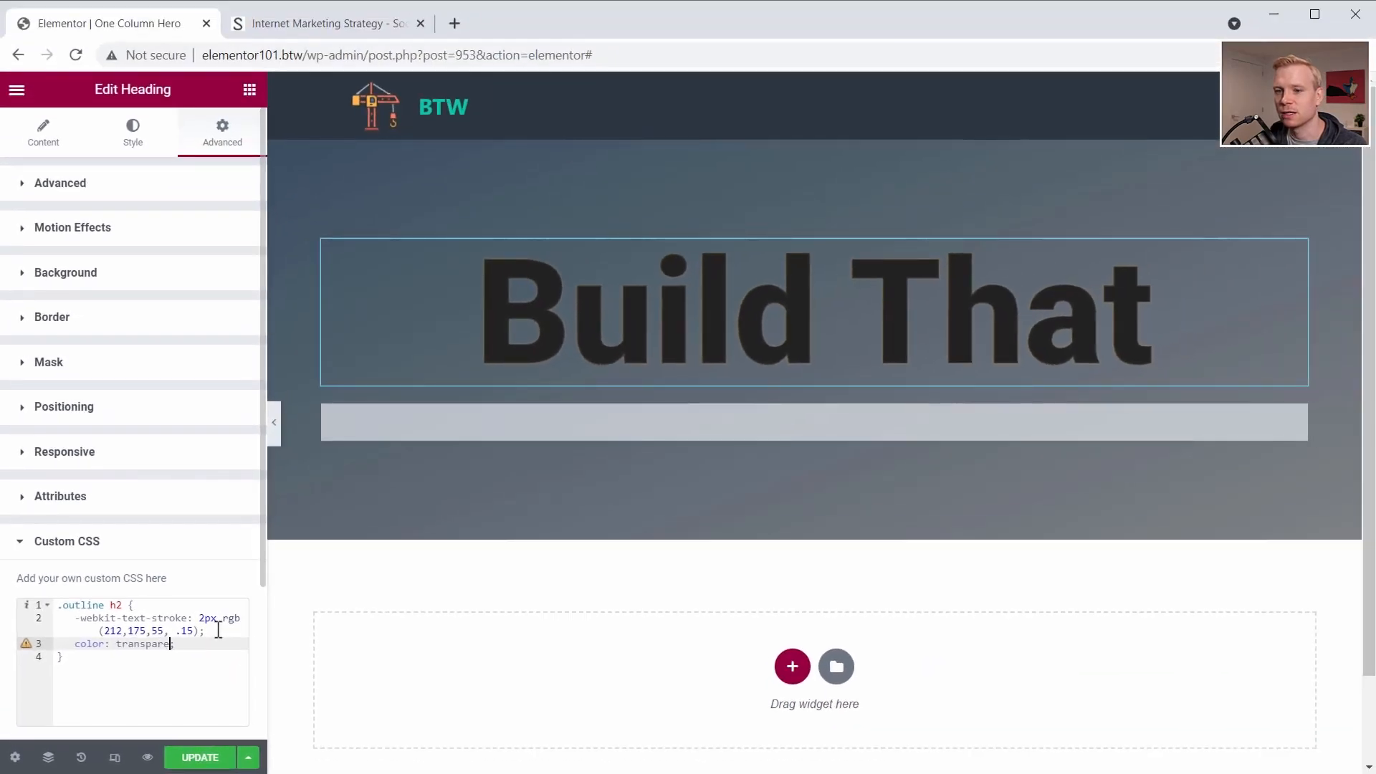
pyautogui.write('nt')
# - Raise the text-stroke opacity in the .outline h2 rule to .35 and update the page
pyautogui.click(184, 630)
pyautogui.press('BackSpace')
pyautogui.write('3')
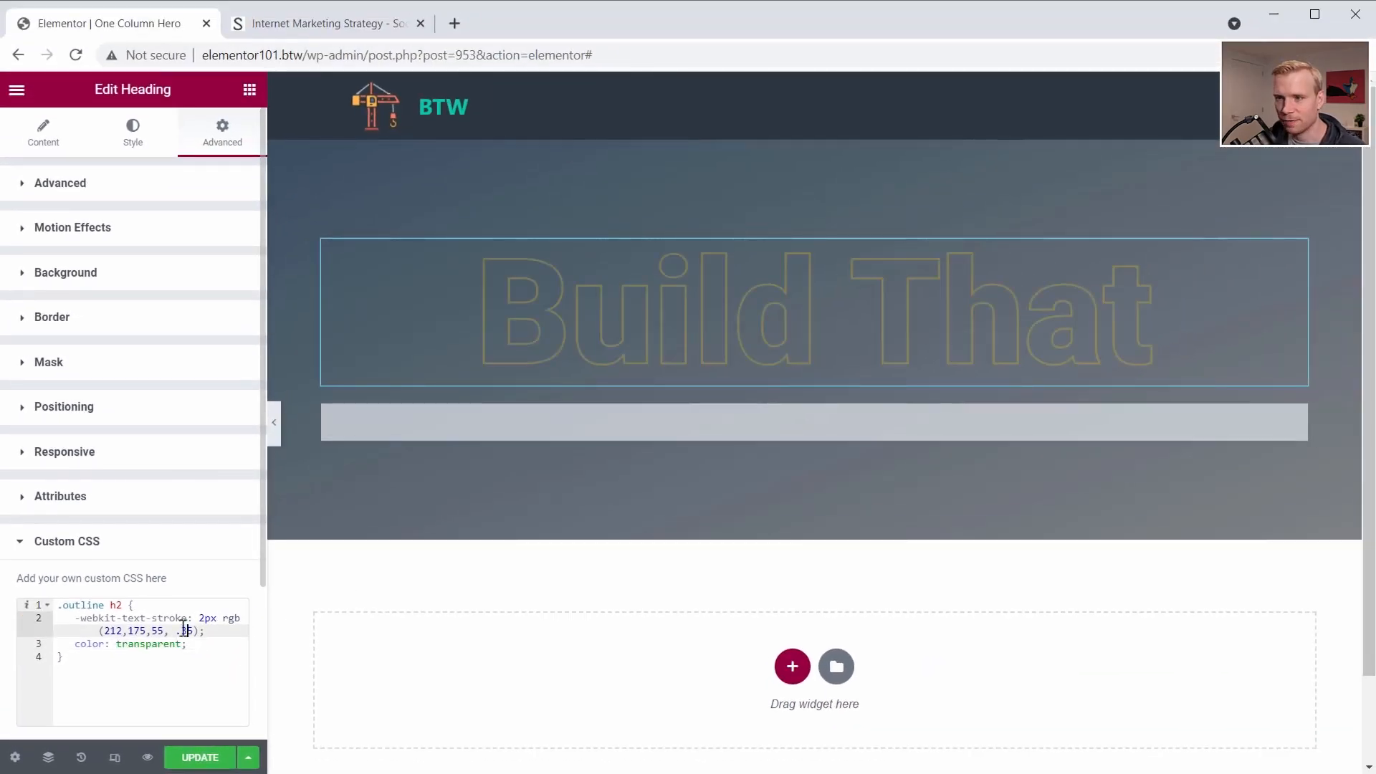
pyautogui.click(185, 678)
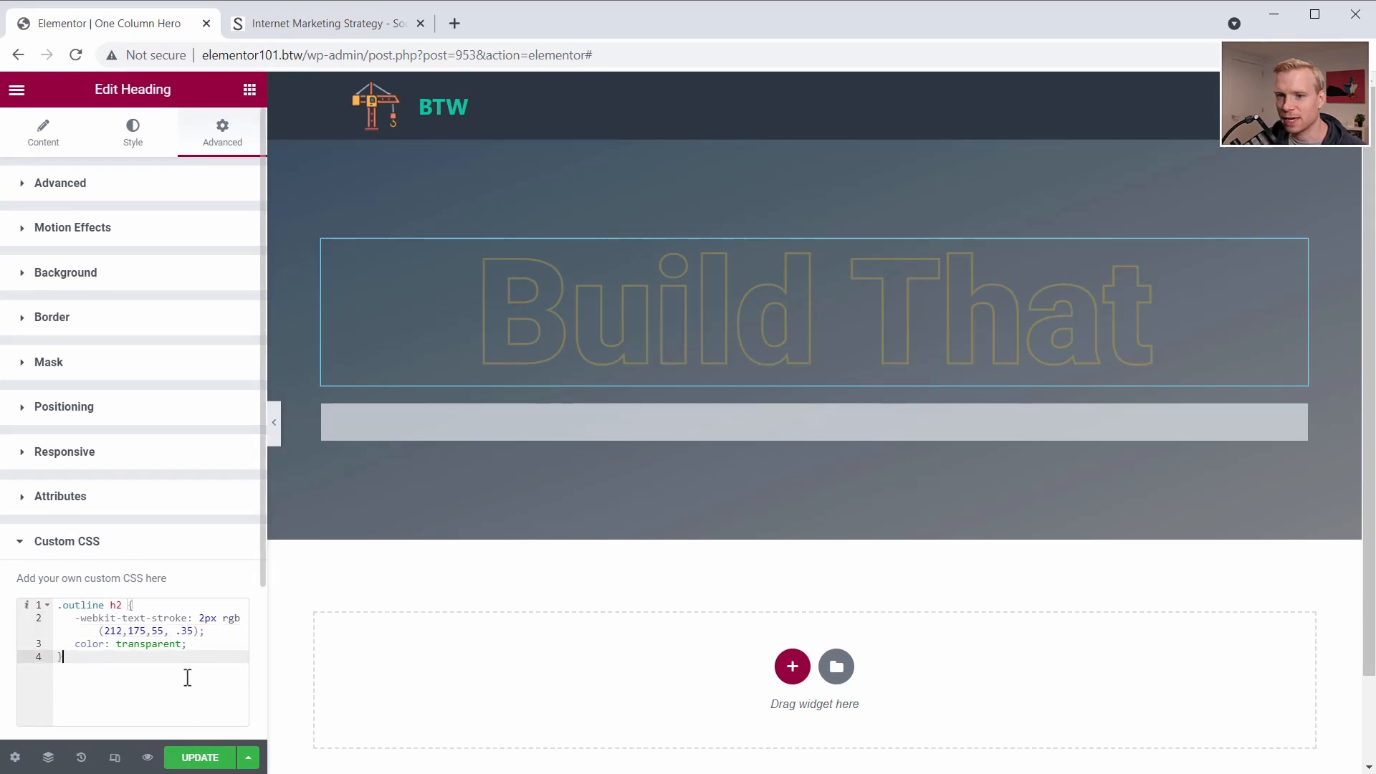
pyautogui.click(208, 763)
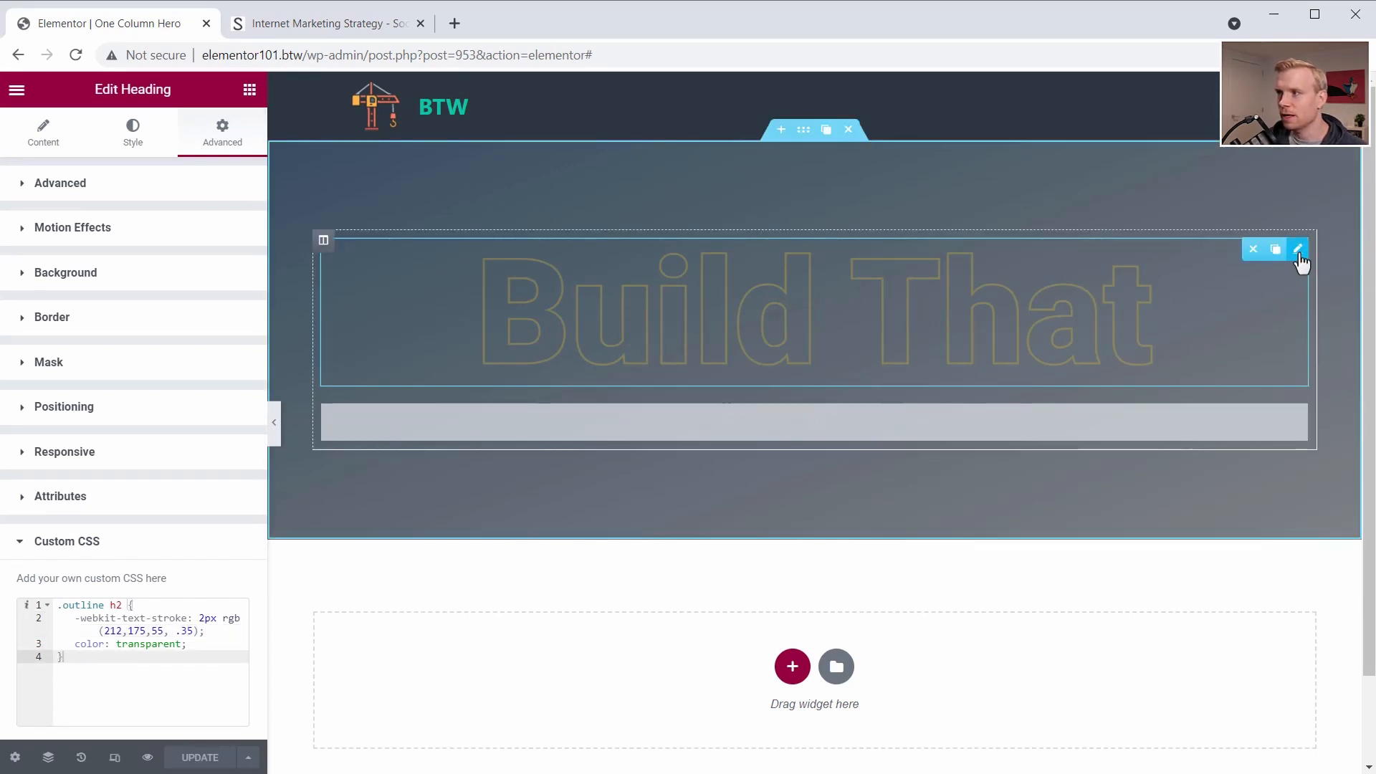
# - Duplicate the outlined "Build That" heading and change the copy's title to "Website"
pyautogui.rightClick(1300, 263)
pyautogui.click(1263, 298)
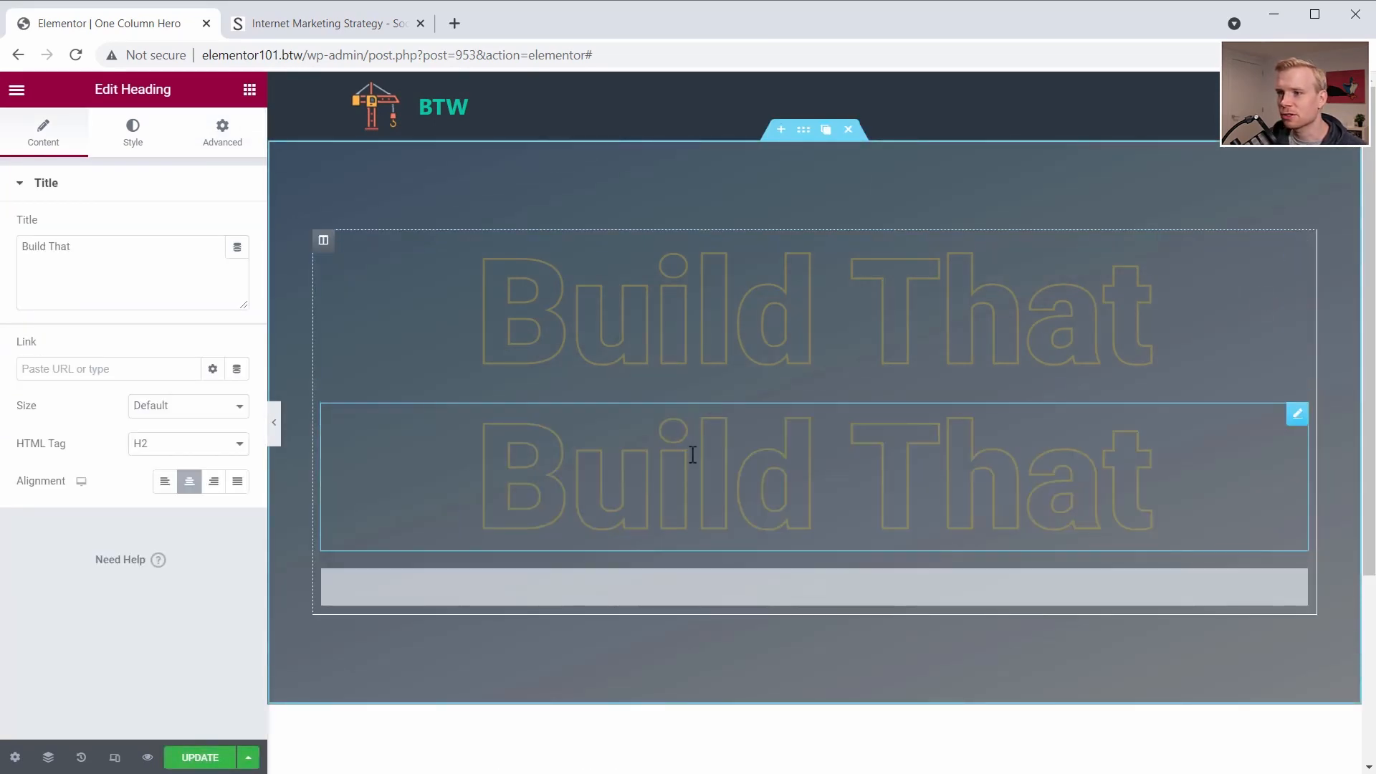
pyautogui.tripleClick(21, 251)
pyautogui.write('Website')
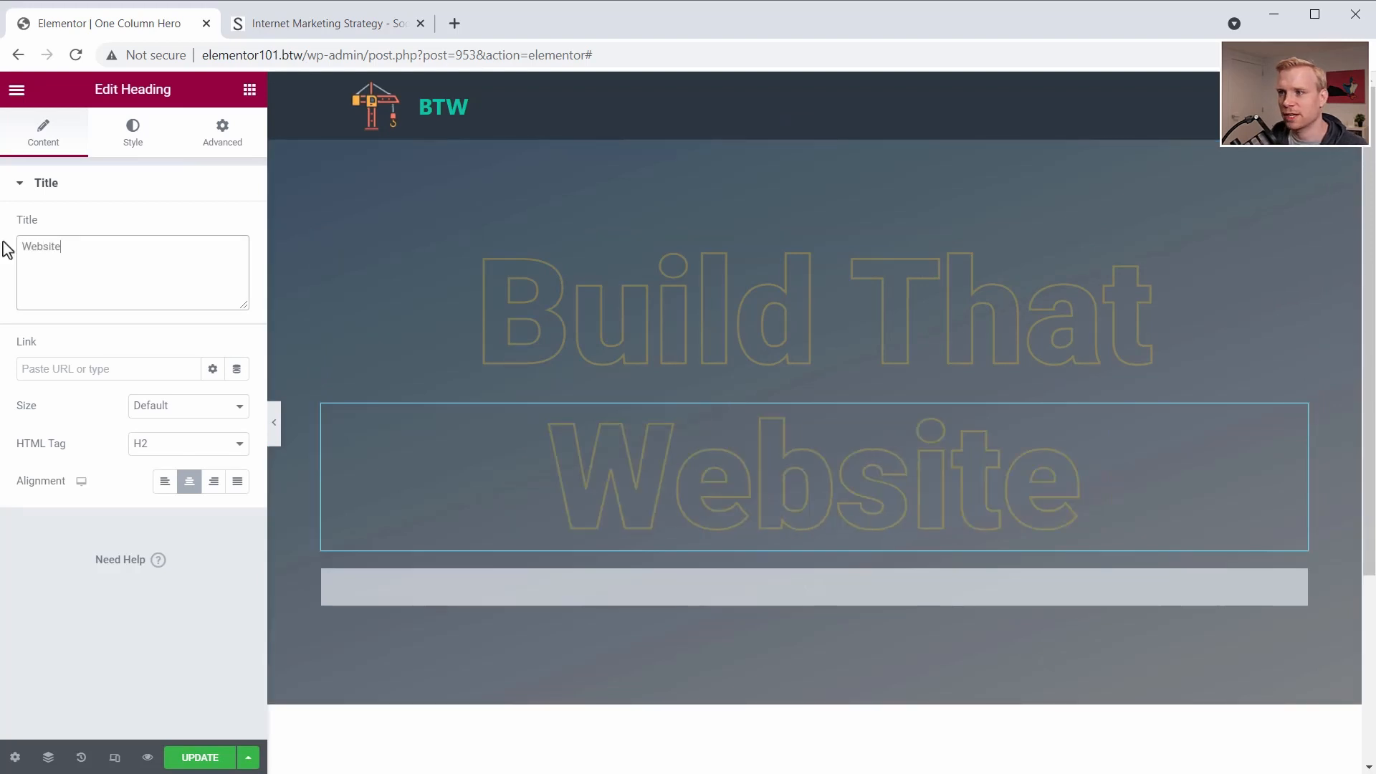
# - Unlink the "Website" heading's margins and set its top margin to -67 px to overlap "Build That", comparing with the Social Triggers hero
pyautogui.click(225, 138)
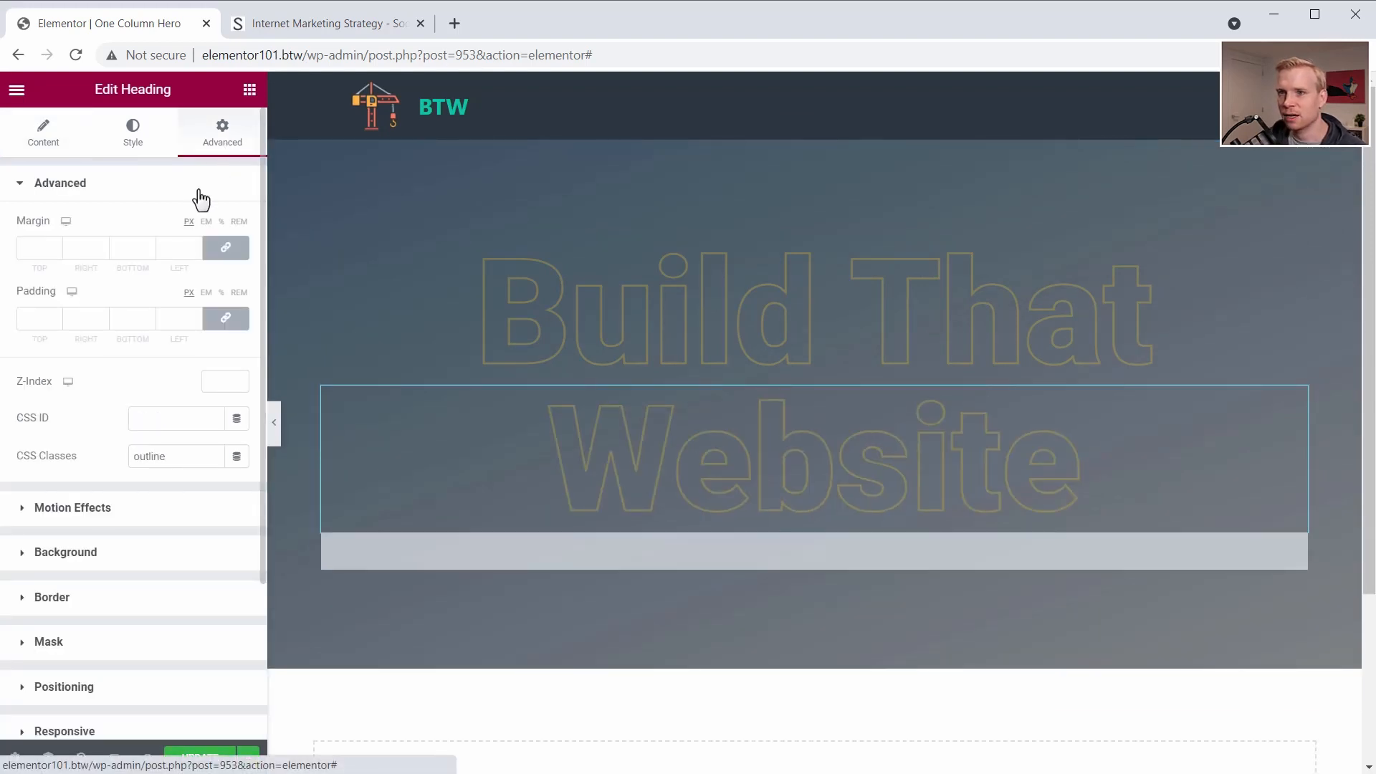
pyautogui.click(224, 251)
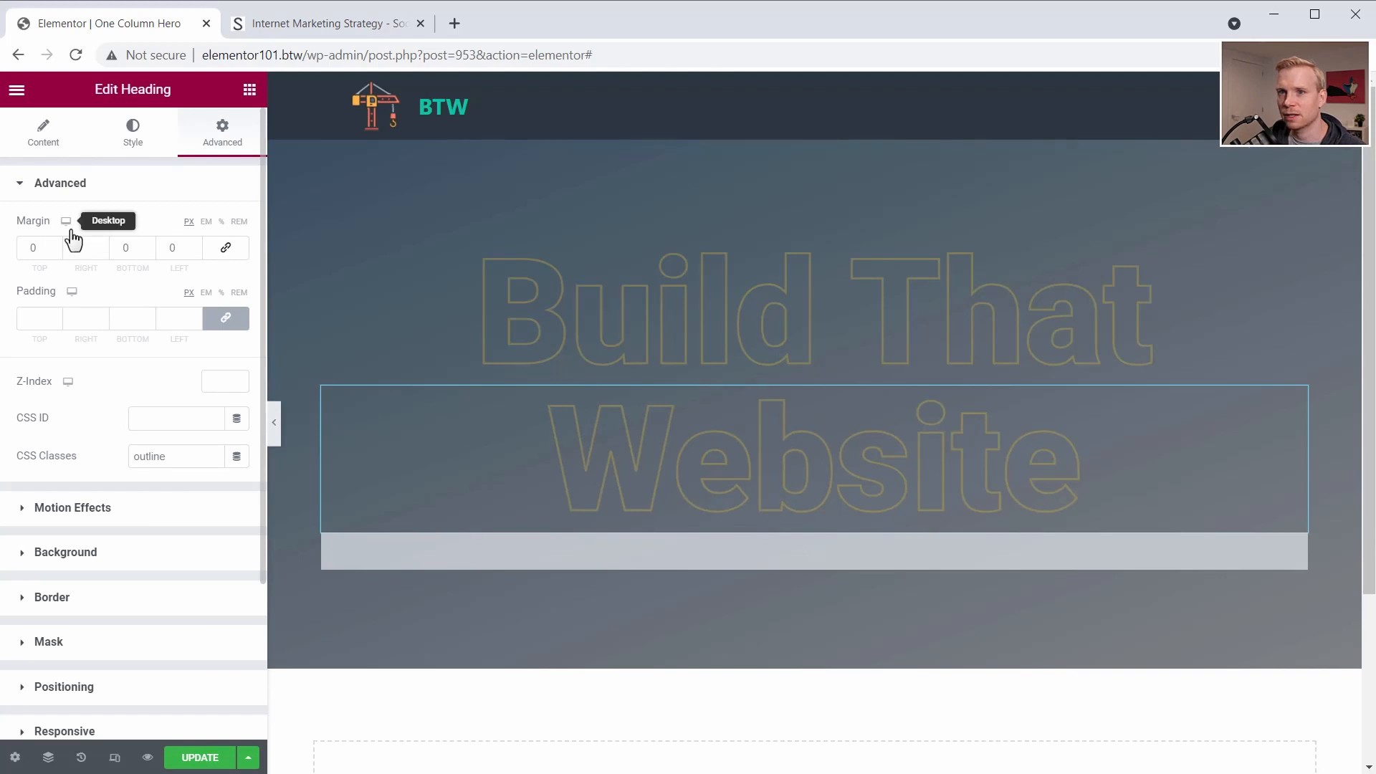
pyautogui.click(55, 251)
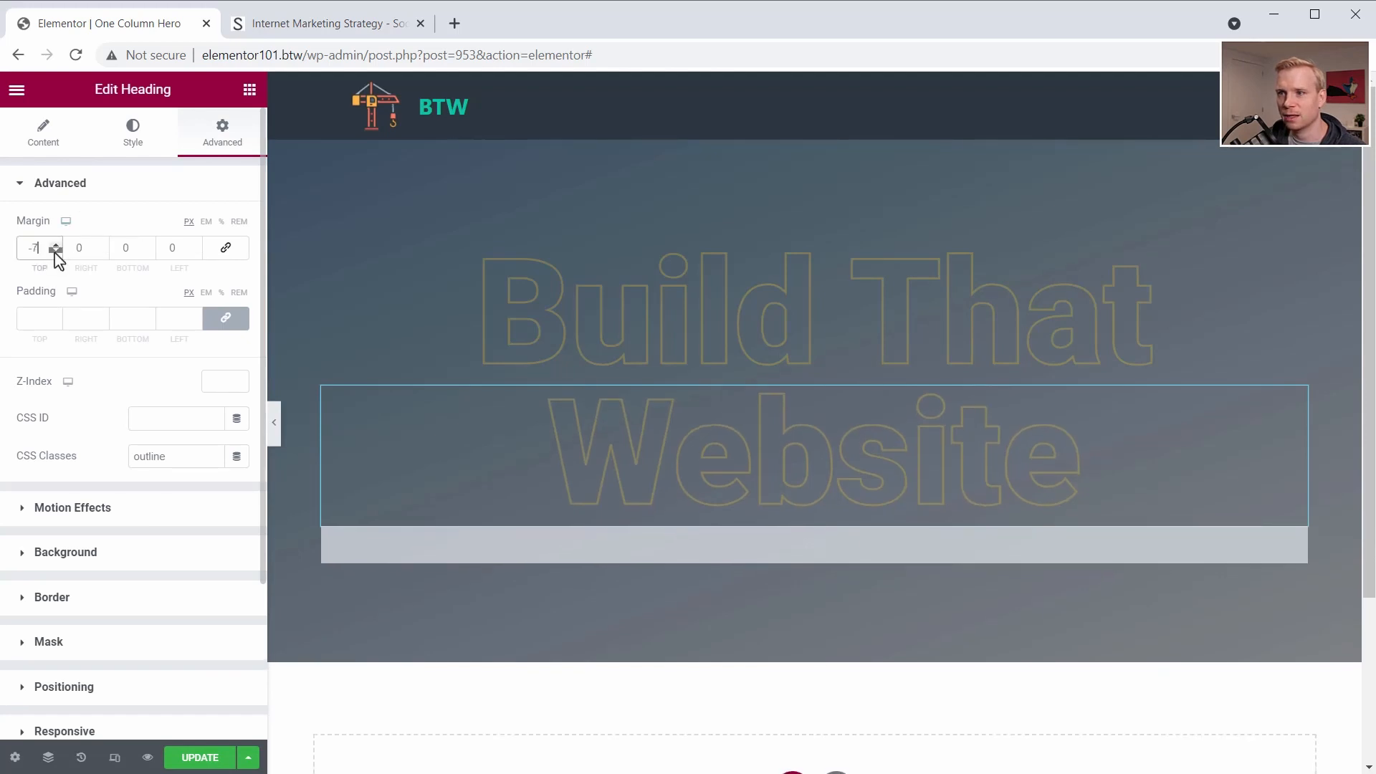
pyautogui.click(56, 251)
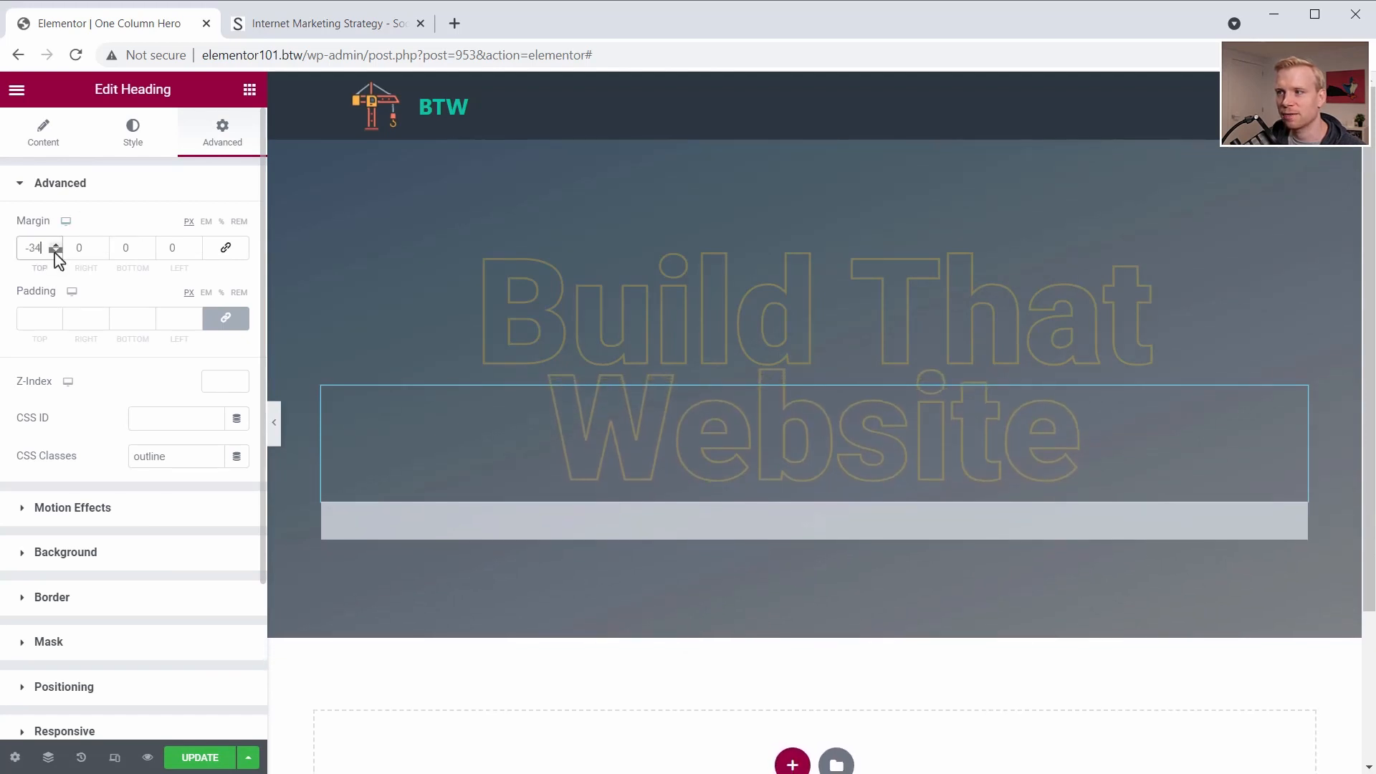
pyautogui.click(55, 250)
pyautogui.click(55, 251)
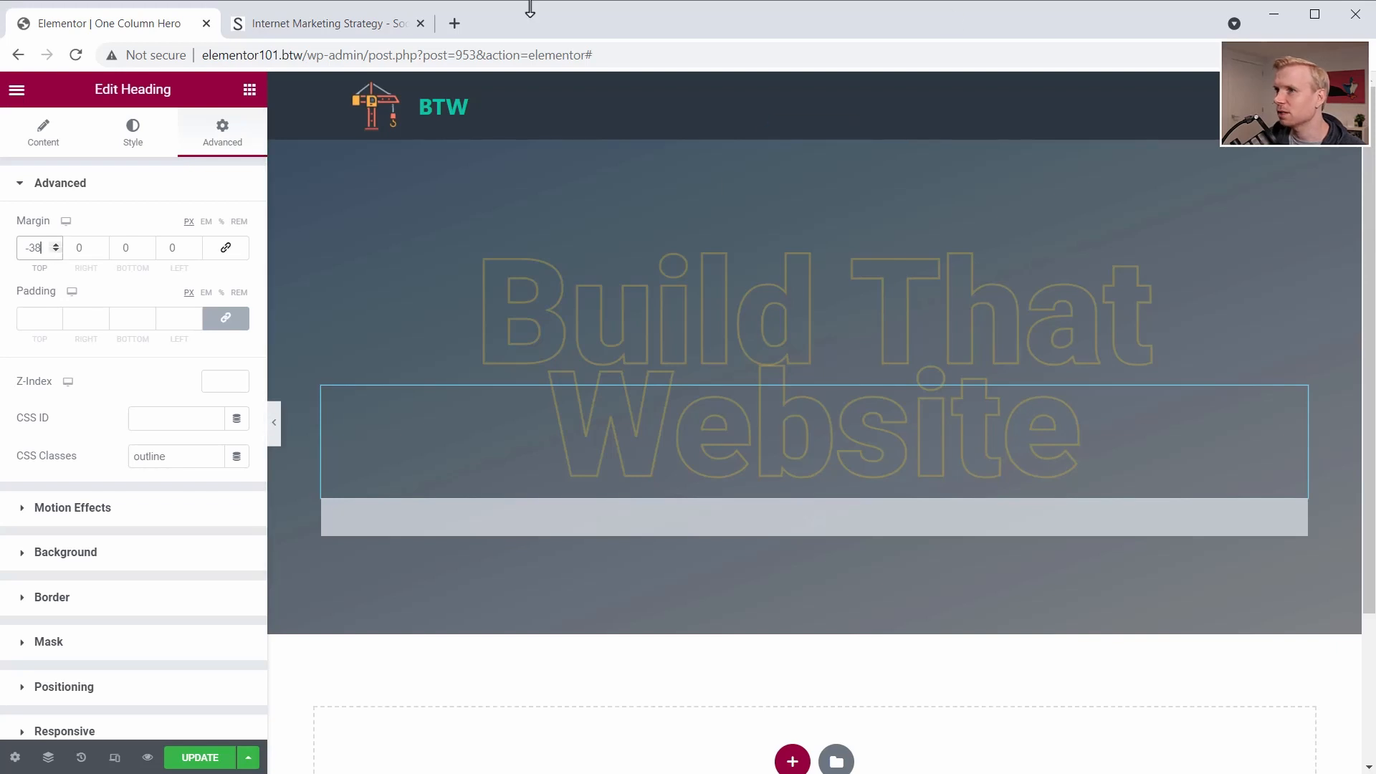
pyautogui.click(282, 27)
pyautogui.click(107, 22)
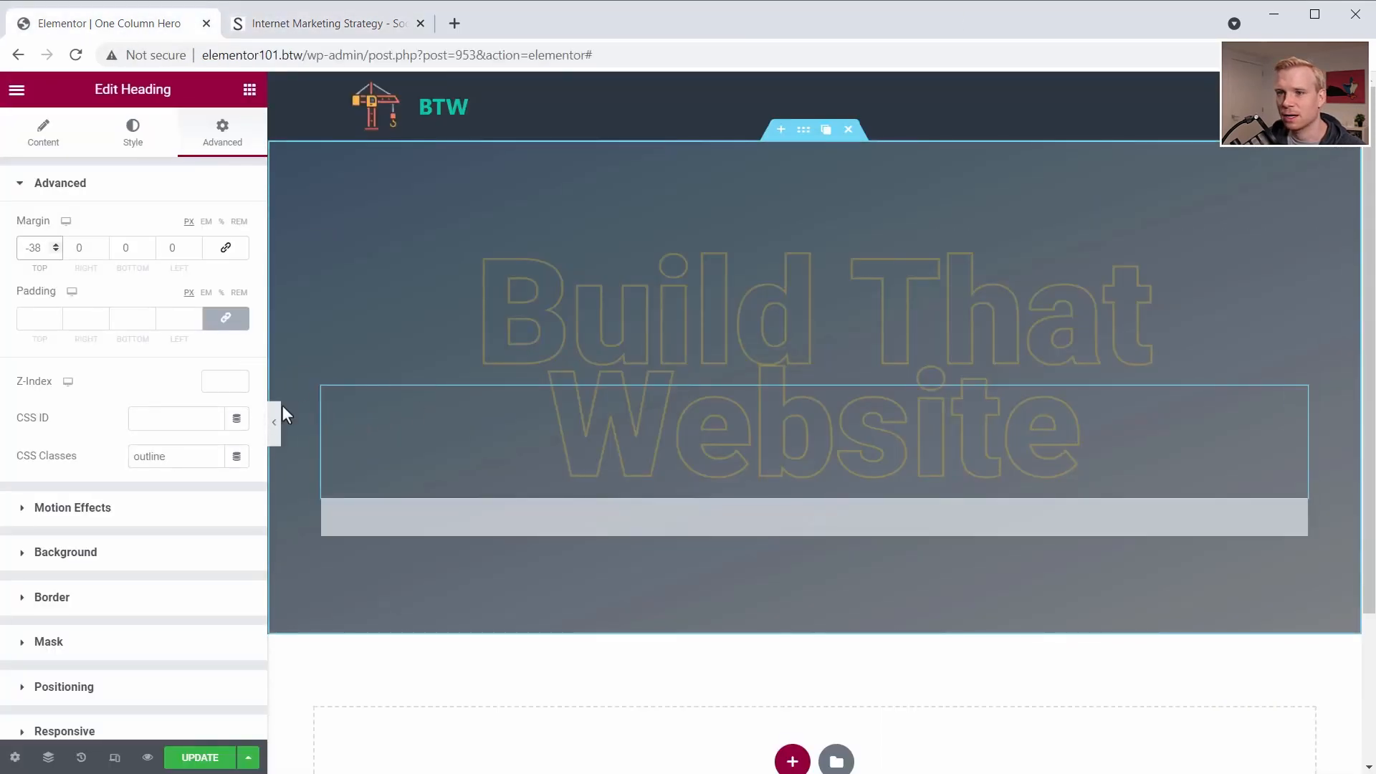
pyautogui.moveTo(56, 251); pyautogui.dragTo(56, 252)
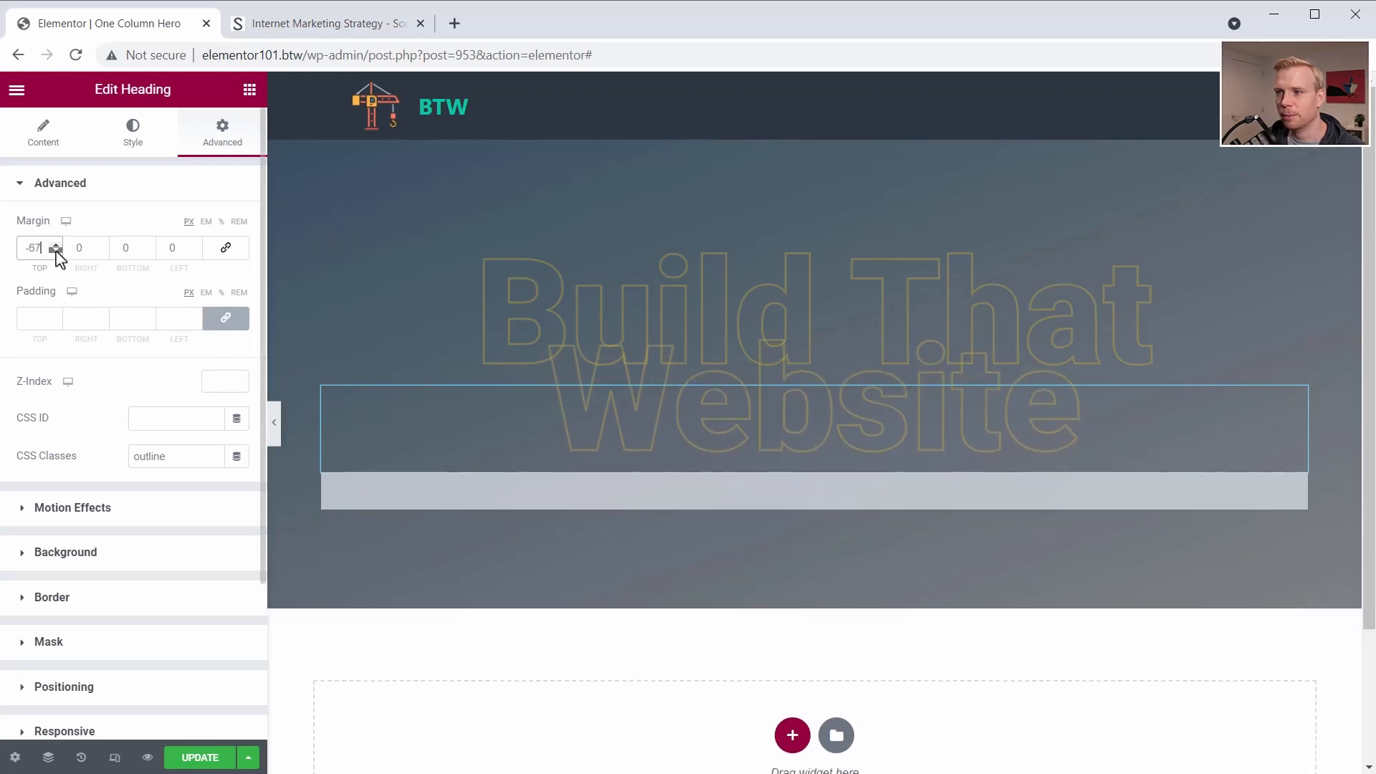
pyautogui.click(466, 302)
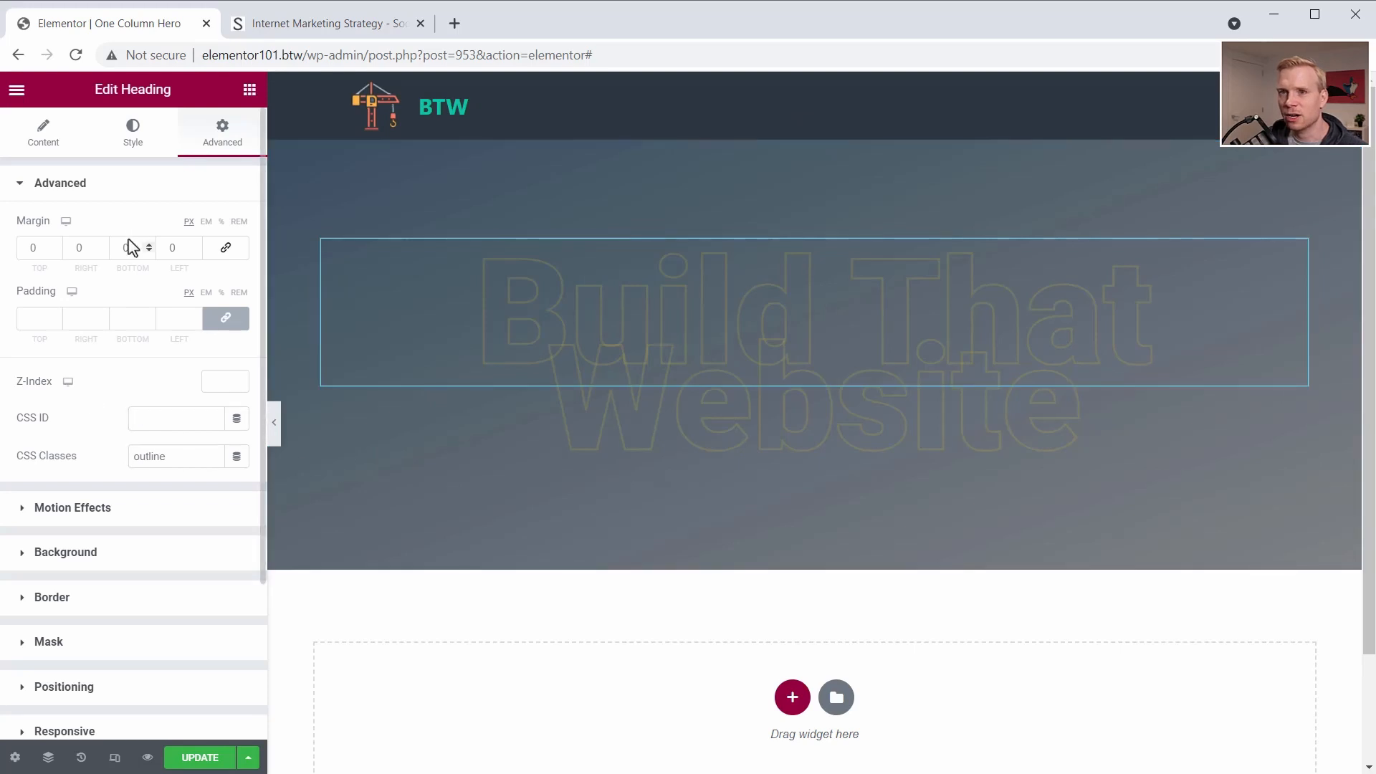
# - Add an Image widget below the "Website" heading and insert cool-dude-in-blazer.png from the media library
pyautogui.click(249, 91)
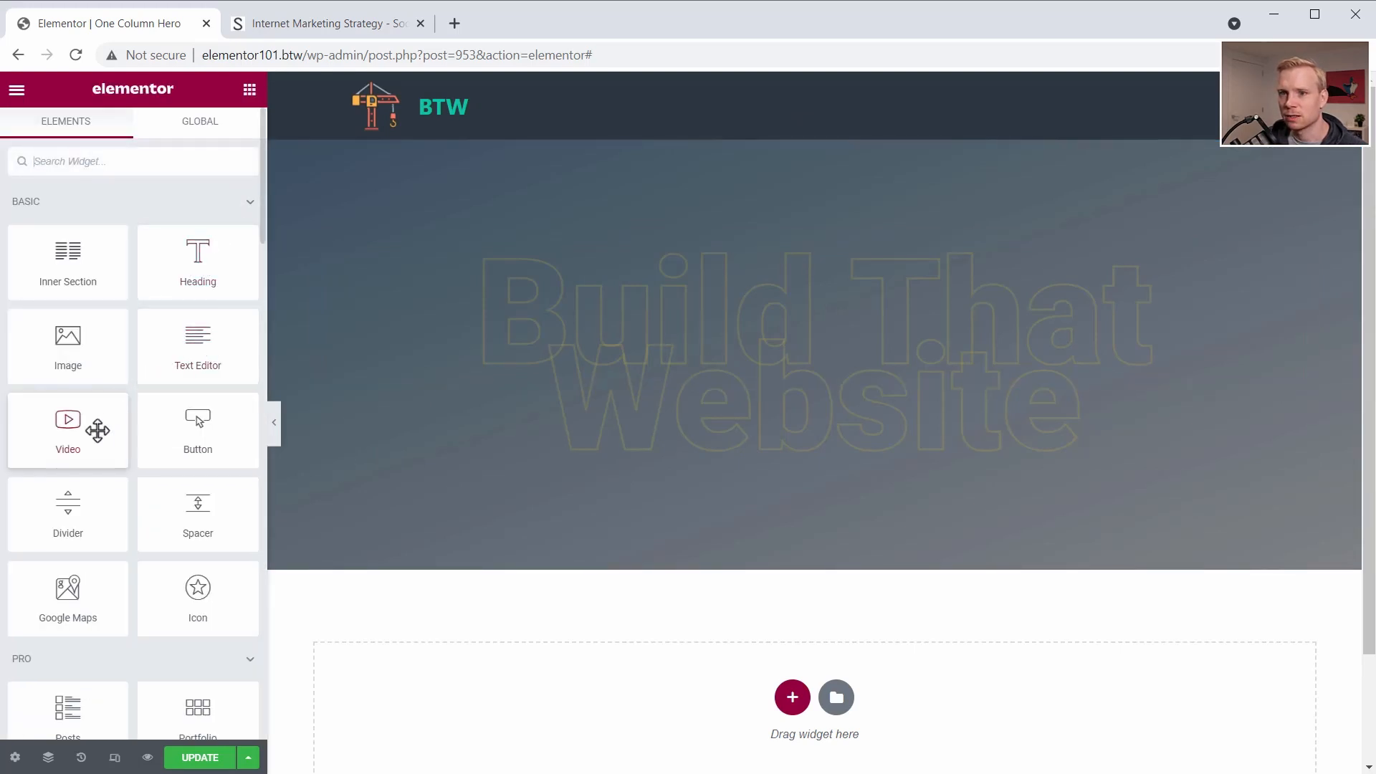
pyautogui.moveTo(61, 343); pyautogui.dragTo(803, 464)
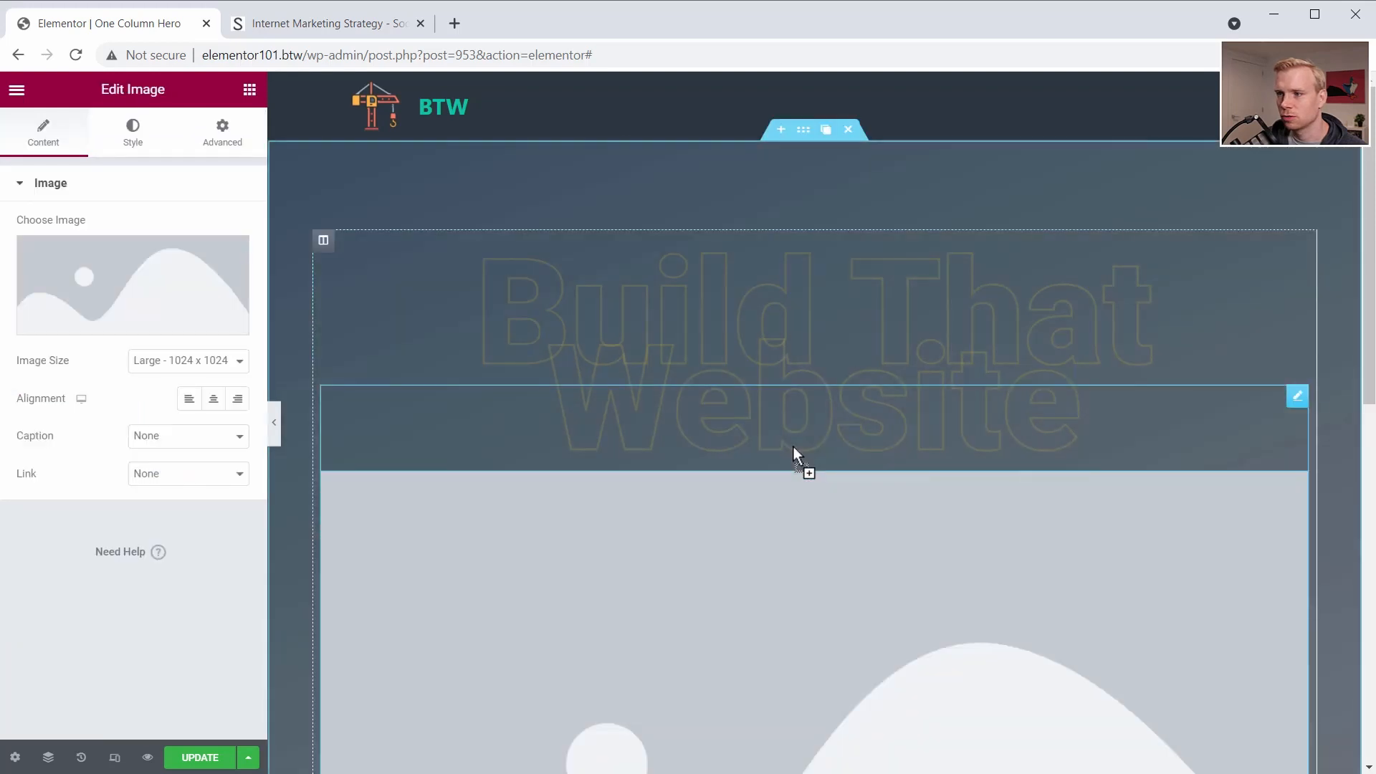
pyautogui.click(157, 274)
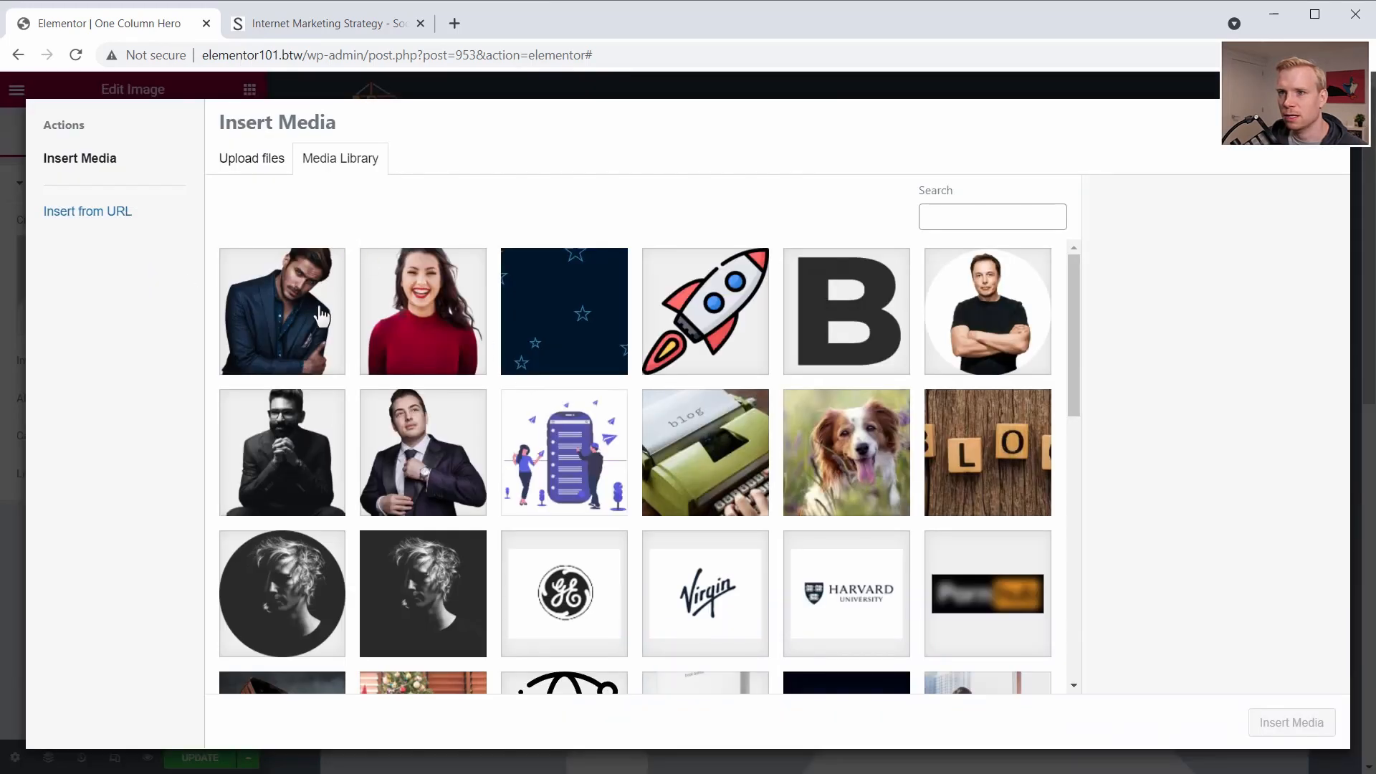
pyautogui.click(290, 324)
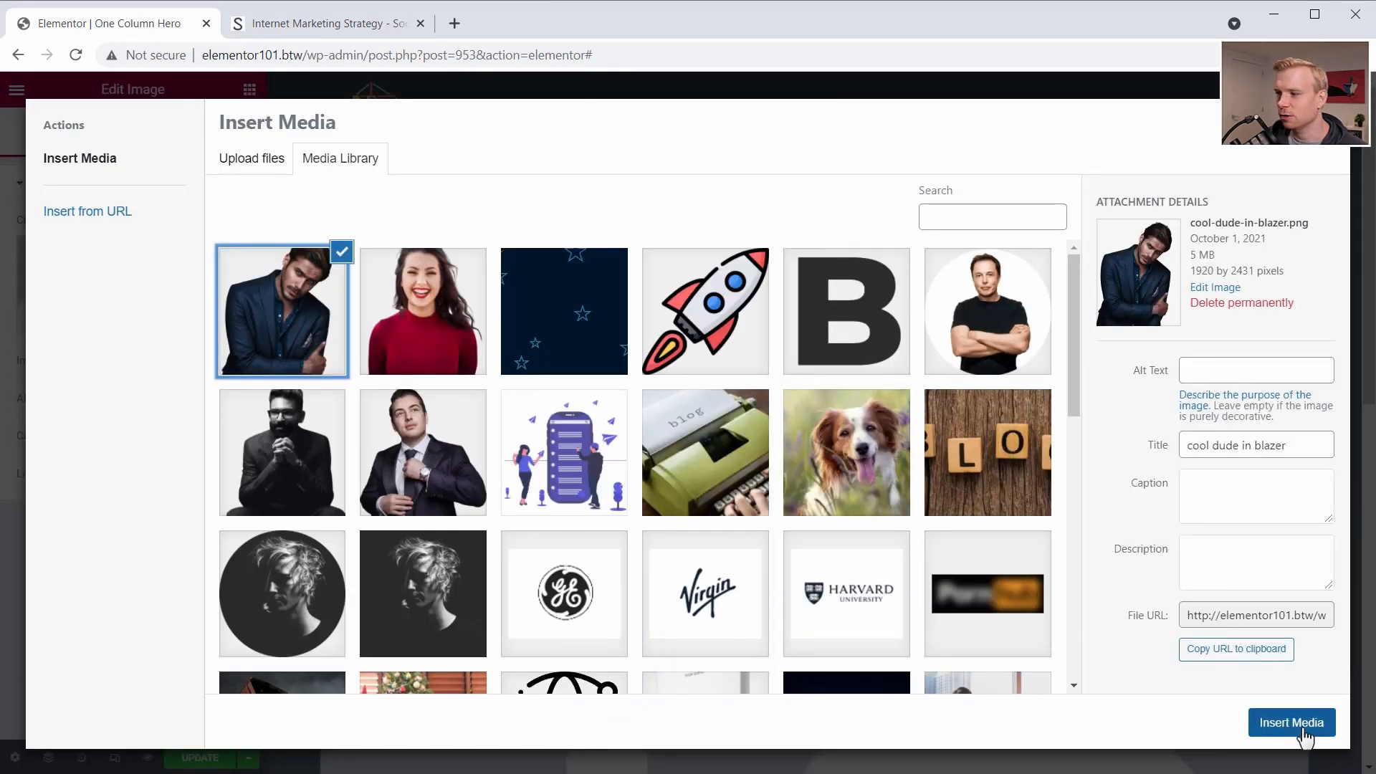
pyautogui.click(1291, 722)
pyautogui.scroll(-4, 798, 436)
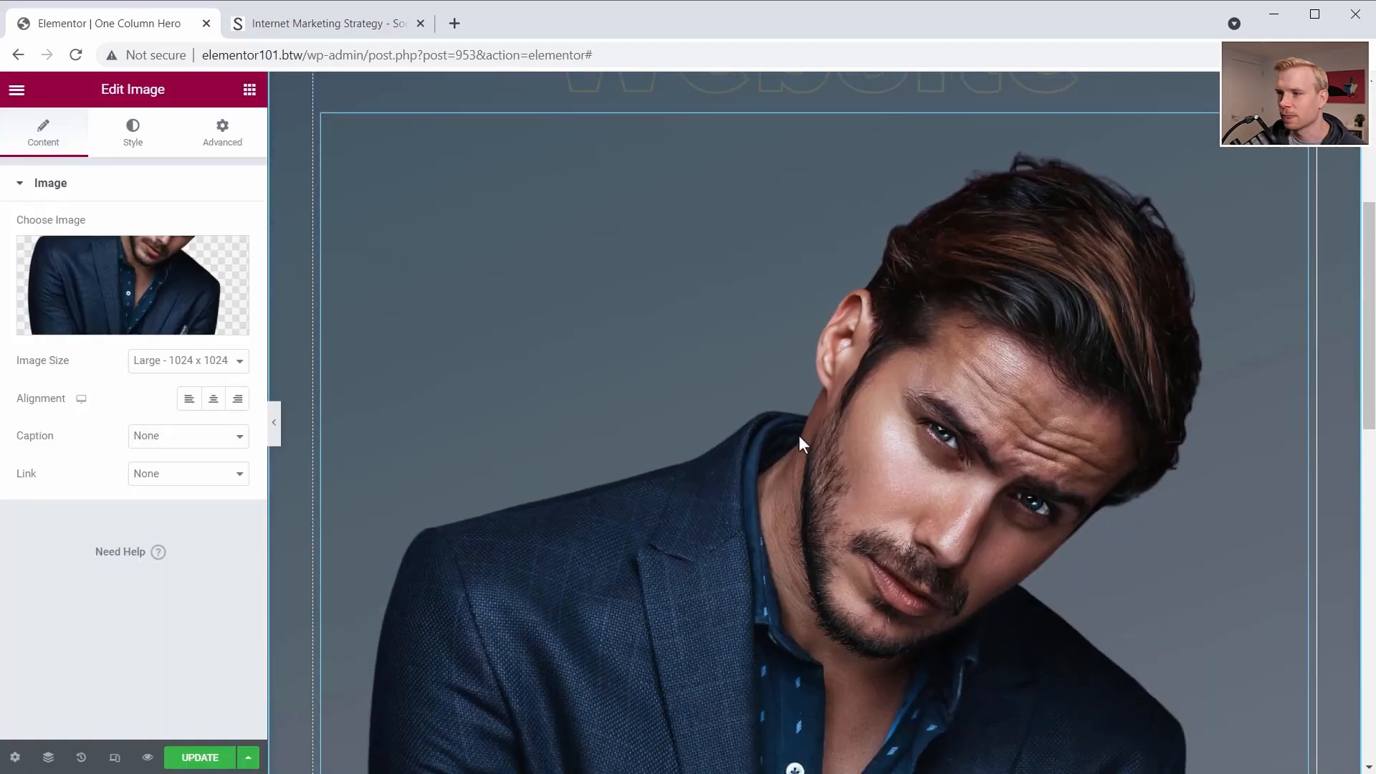
pyautogui.scroll(-5, 798, 438)
pyautogui.scroll(10, 798, 439)
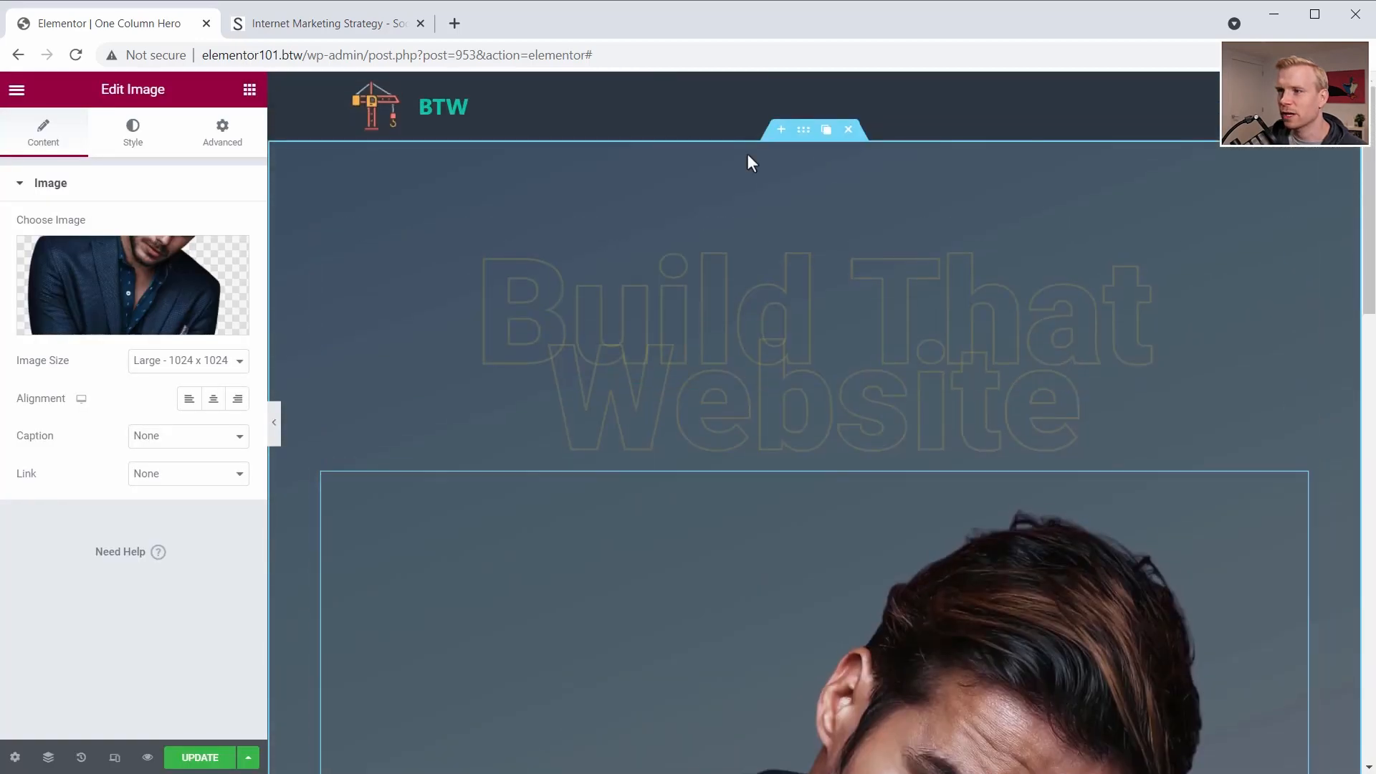
pyautogui.scroll(-5, 781, 509)
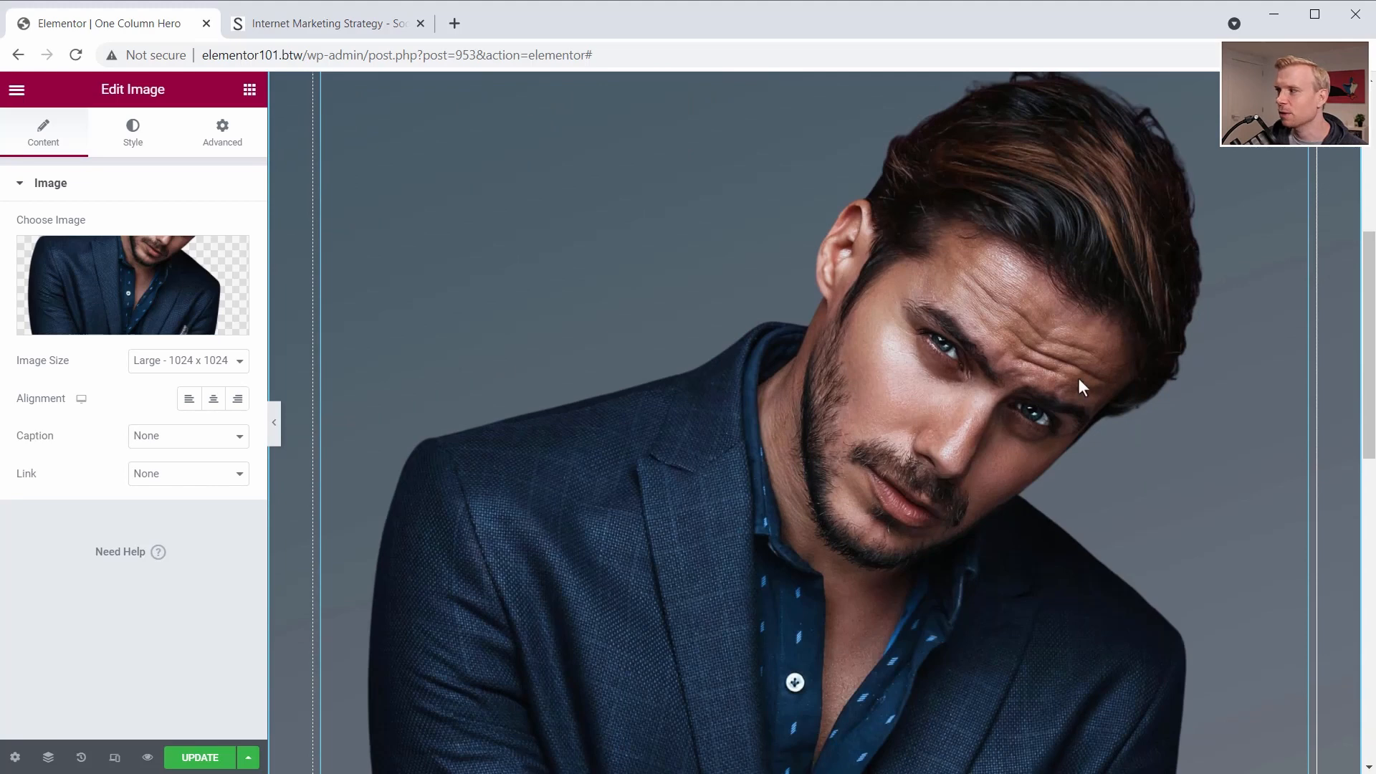
# - Compare with the Social Triggers hero and try overlapping the image onto the headings with a top margin of -500 px
pyautogui.click(320, 23)
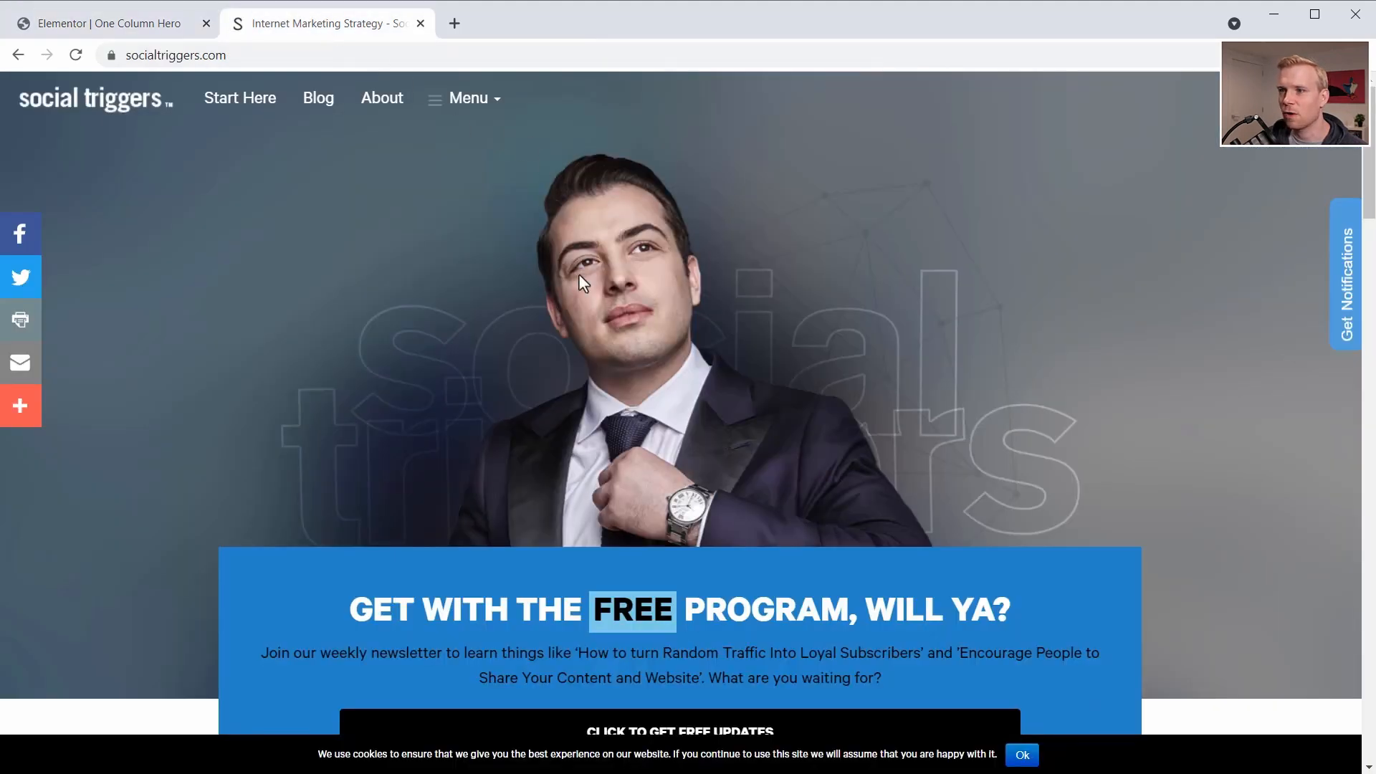
pyautogui.click(141, 25)
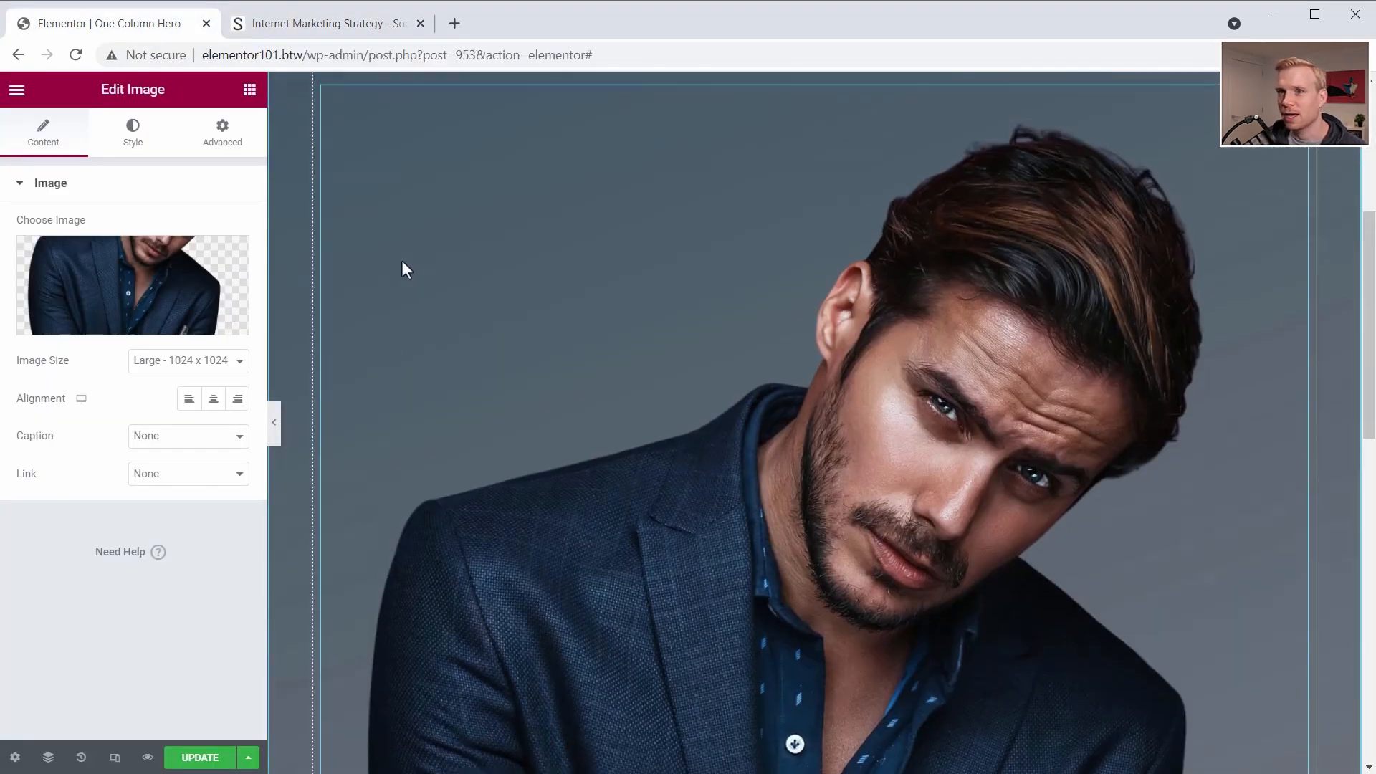
pyautogui.scroll(5, 402, 262)
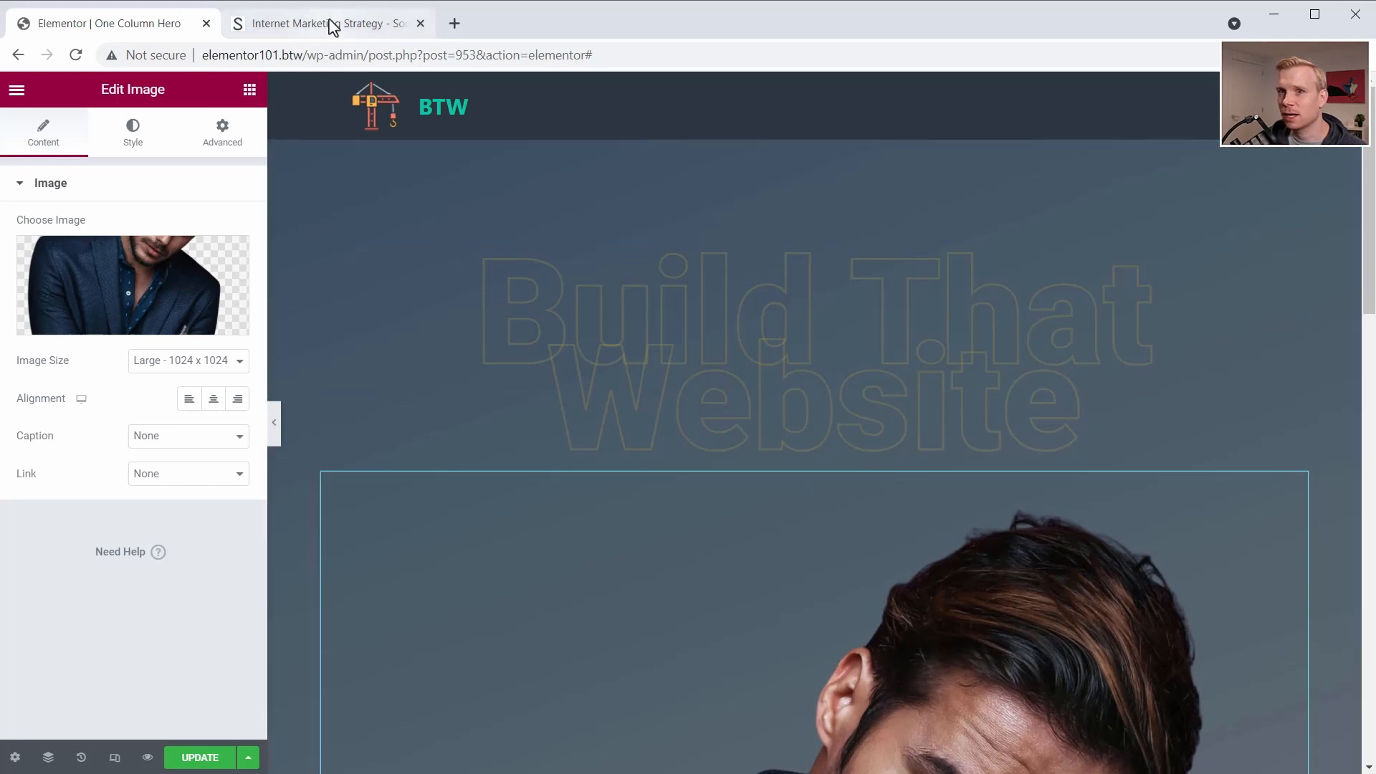
pyautogui.click(207, 133)
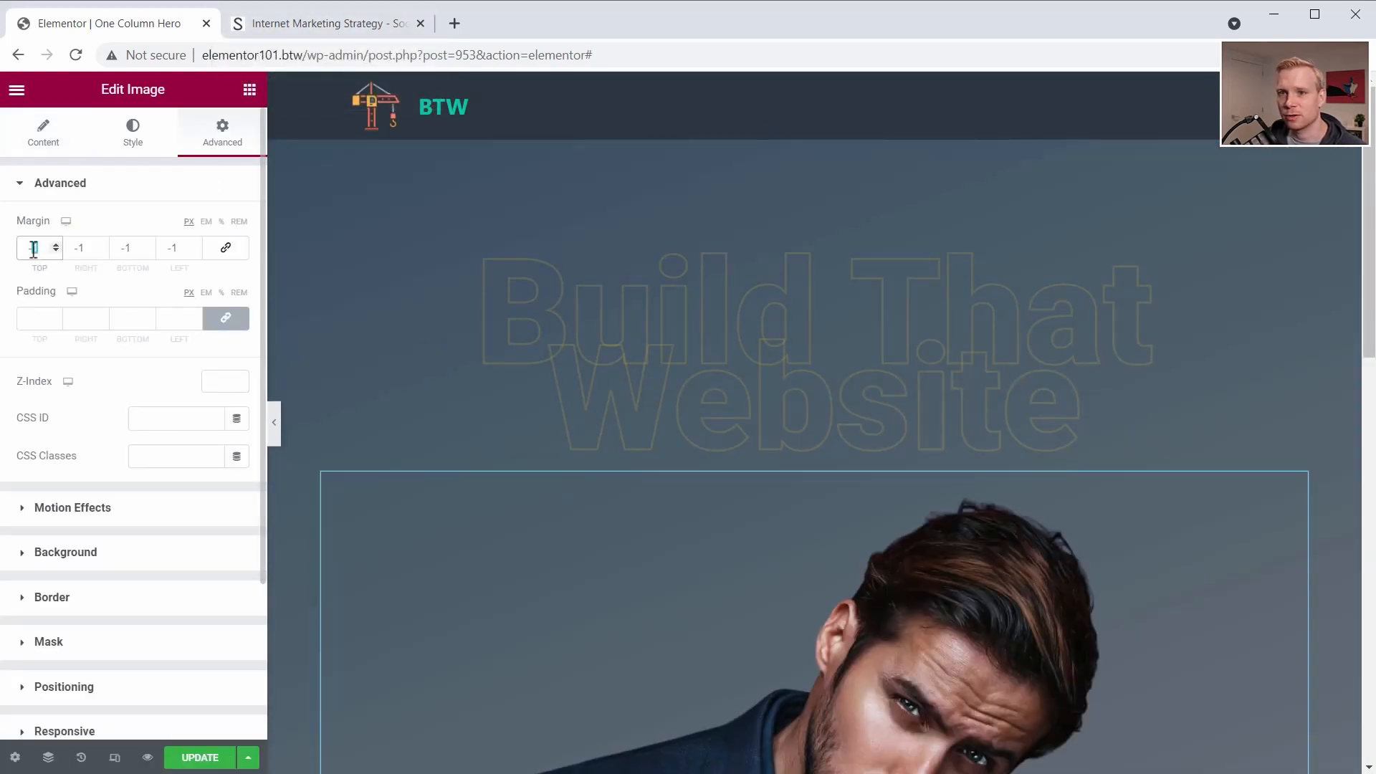
pyautogui.click(34, 248)
pyautogui.write('-500')
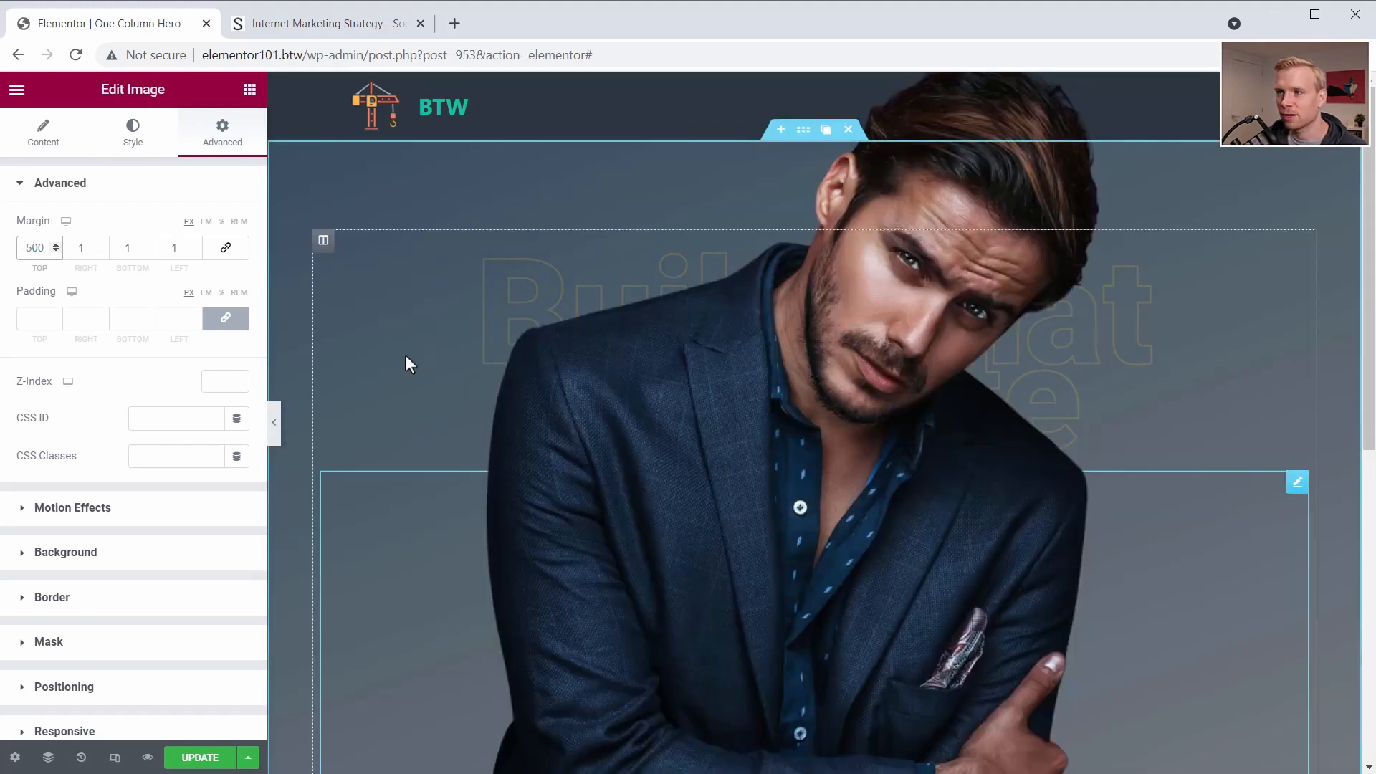
pyautogui.scroll(-3, 413, 357)
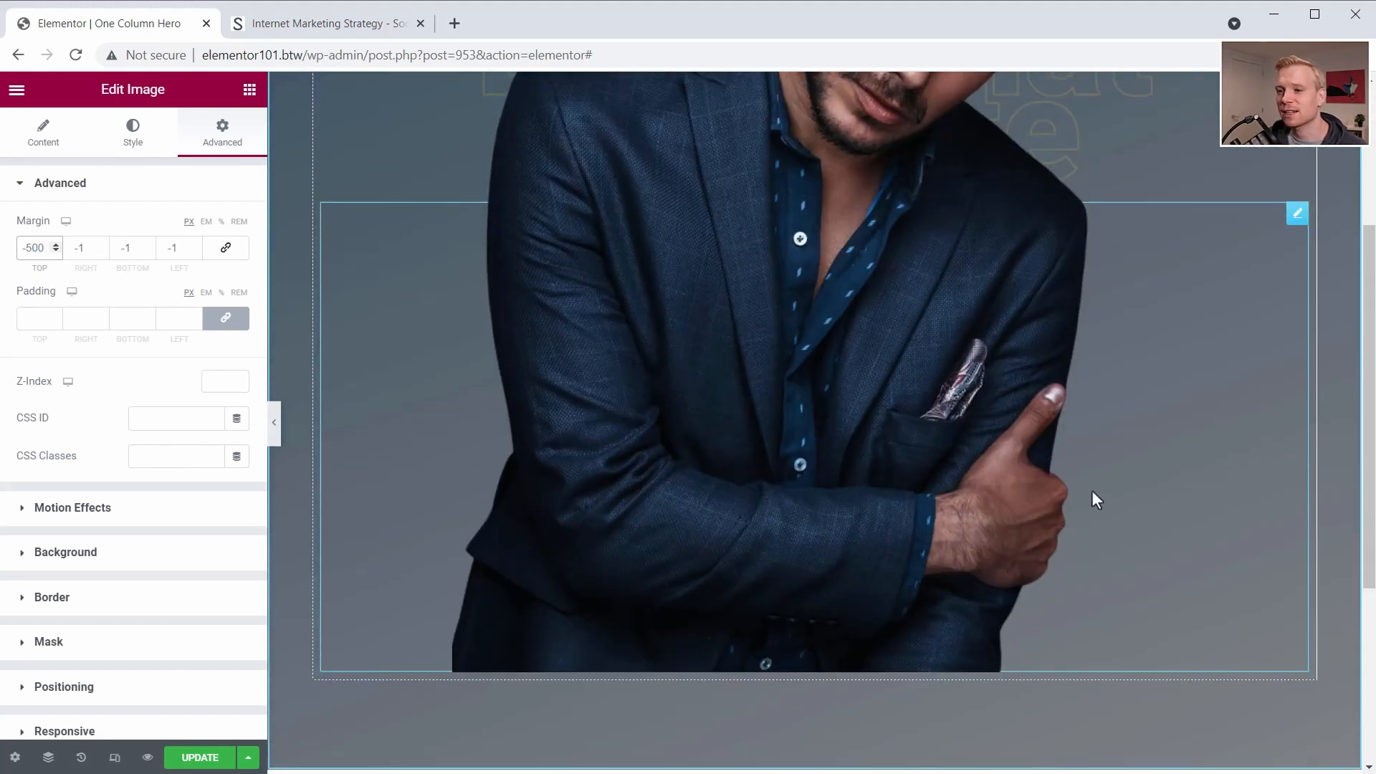
pyautogui.scroll(3, 1098, 439)
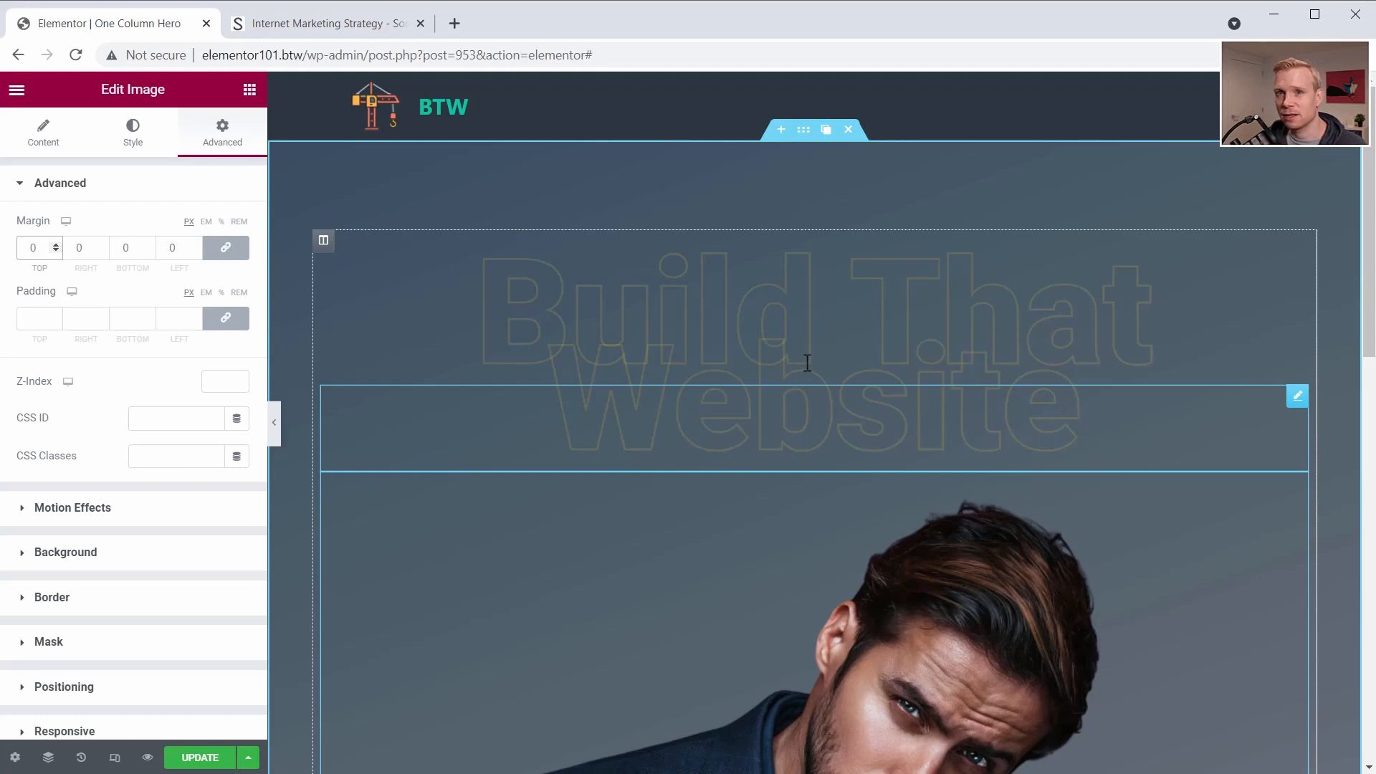
# - Set the image widget's position to Absolute so it sits over the outlined headings
pyautogui.scroll(-3, 86, 559)
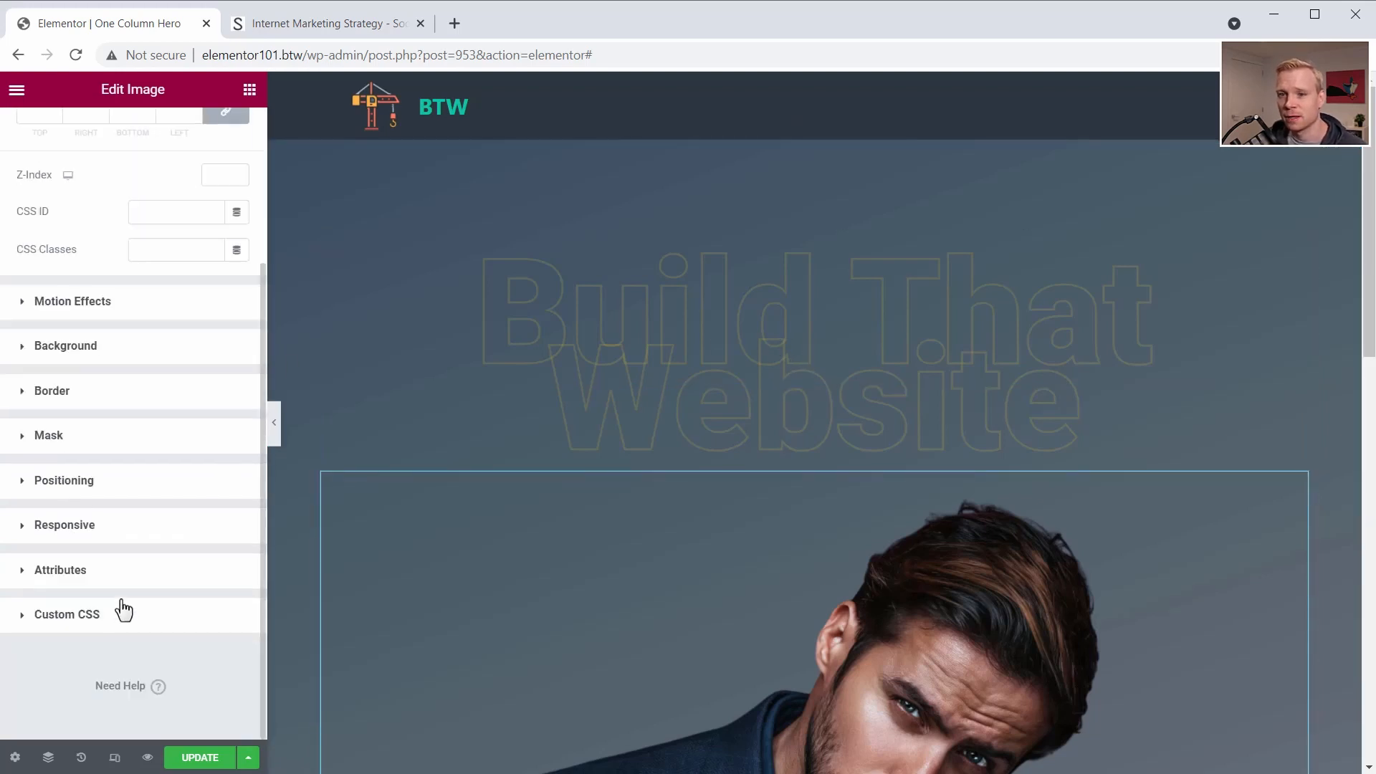
pyautogui.click(25, 489)
pyautogui.click(163, 490)
pyautogui.click(170, 524)
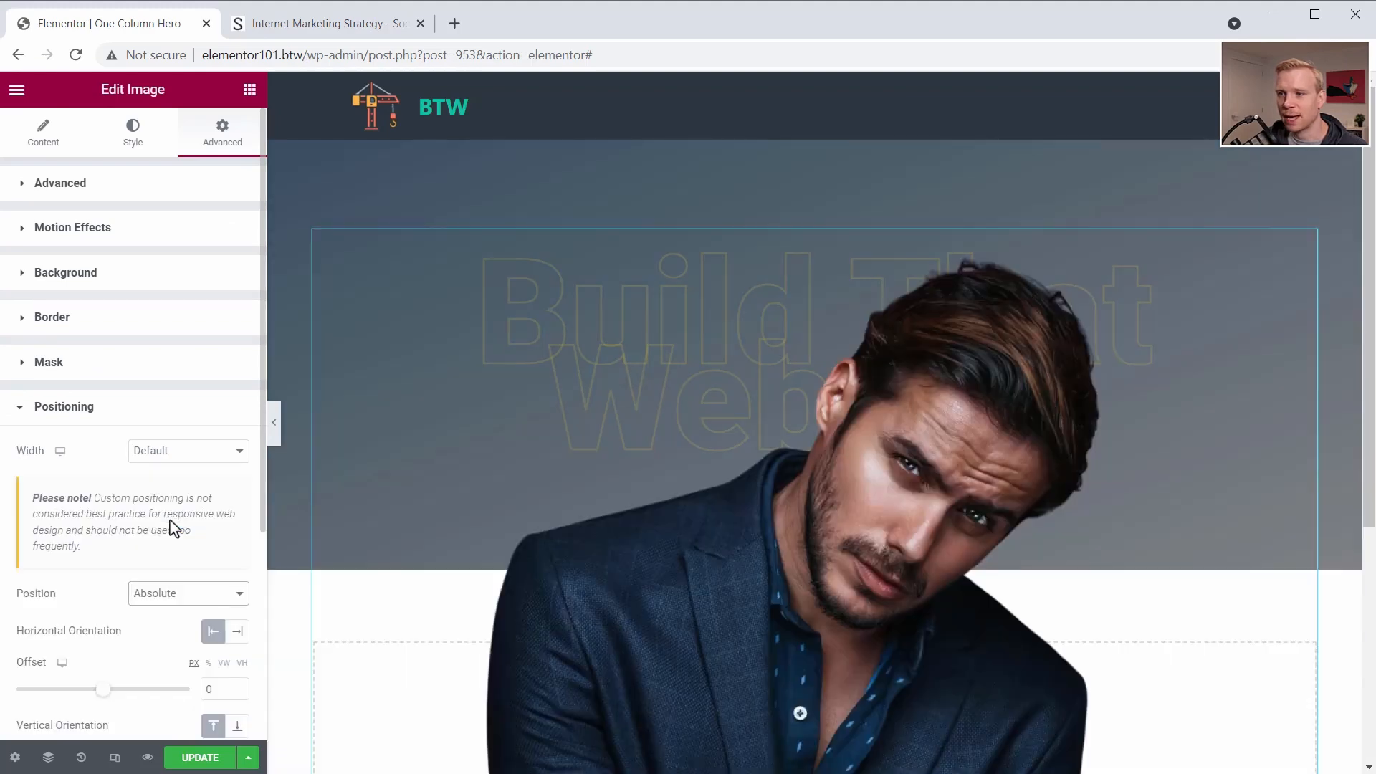
pyautogui.scroll(-5, 614, 547)
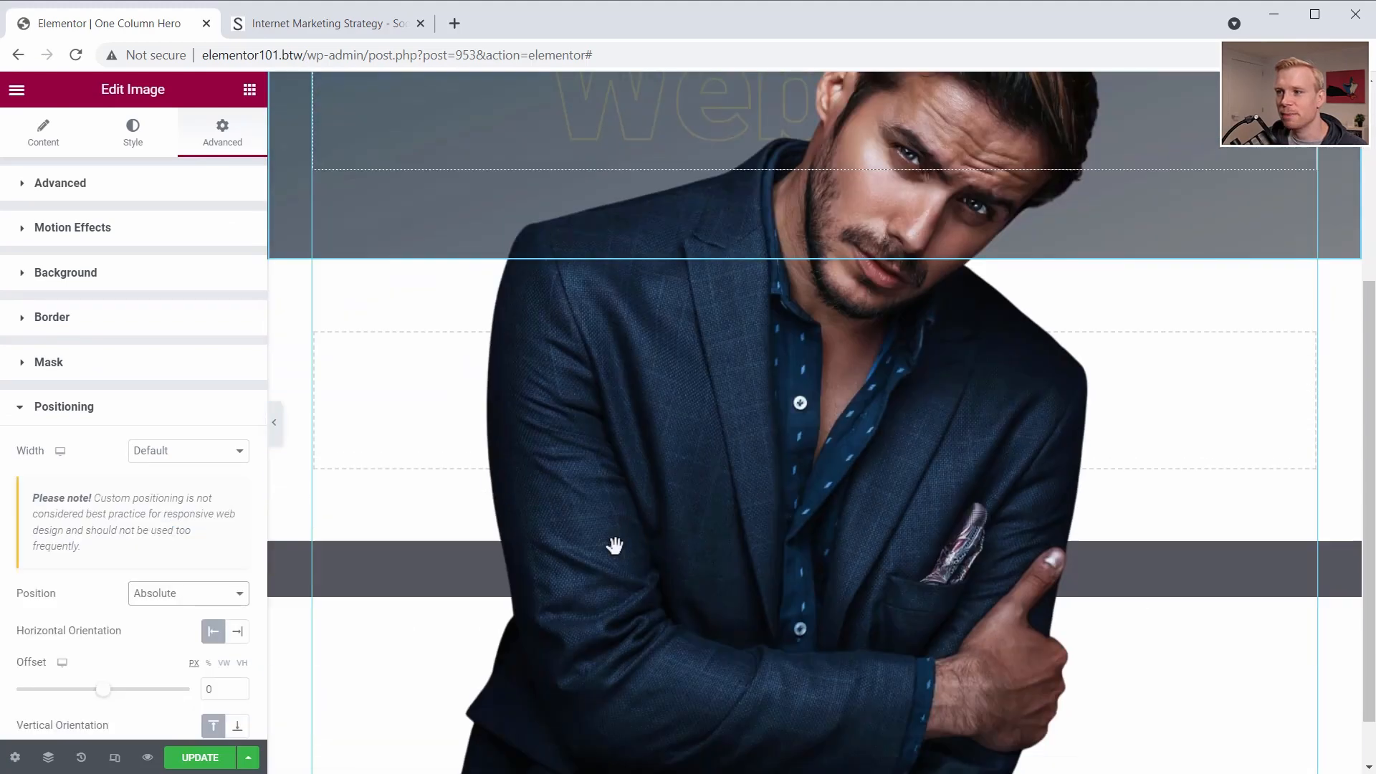
pyautogui.scroll(5, 617, 547)
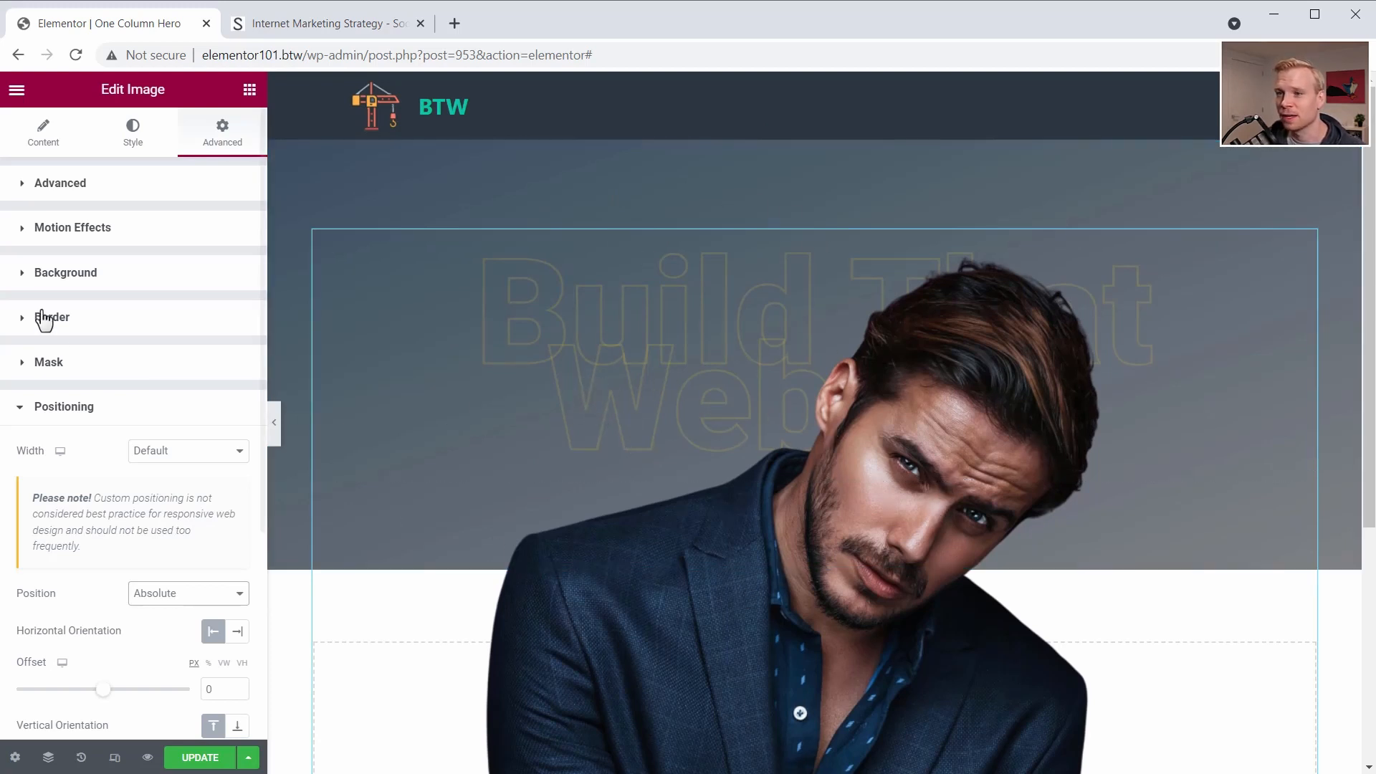
# - Switch the image size to Custom and apply a width of 400, leaving the height empty
pyautogui.click(29, 140)
pyautogui.click(147, 361)
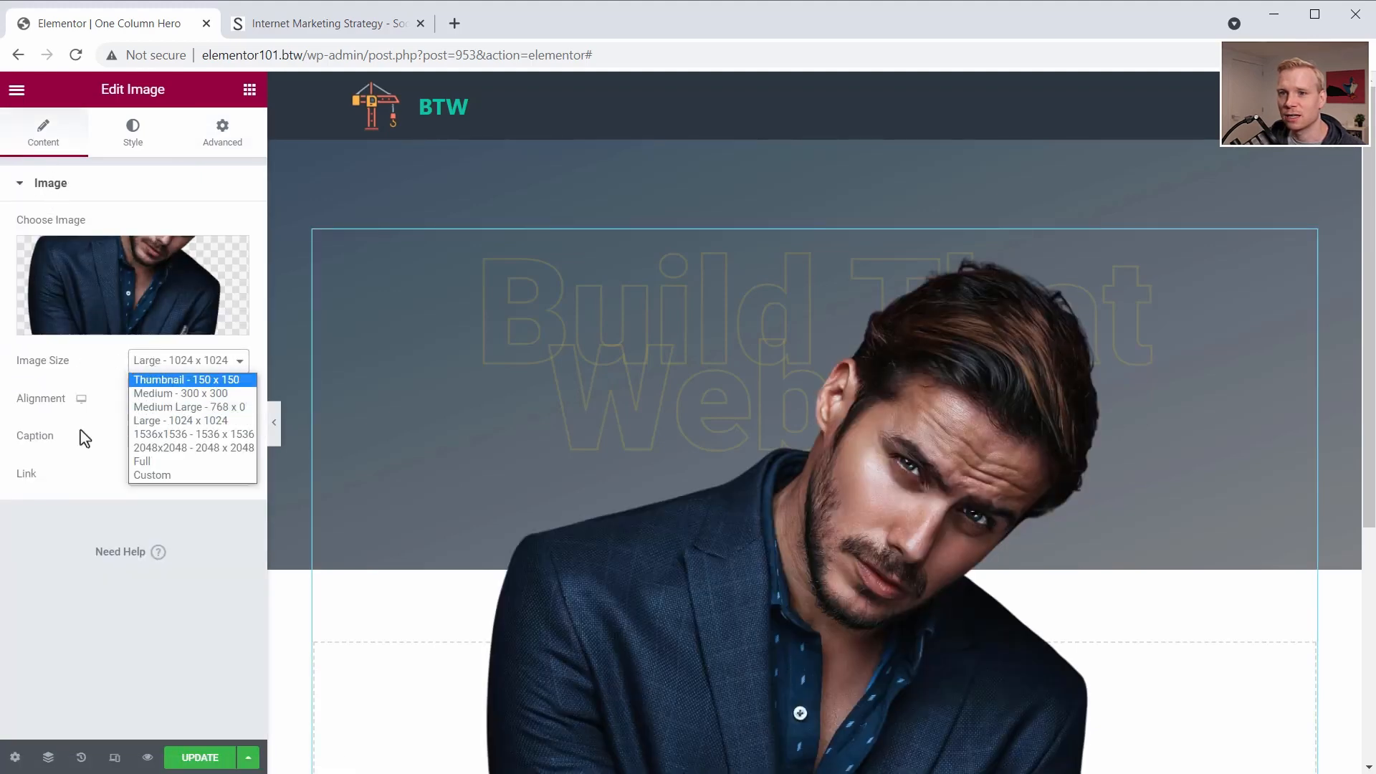
pyautogui.click(84, 433)
pyautogui.click(188, 365)
pyautogui.click(188, 477)
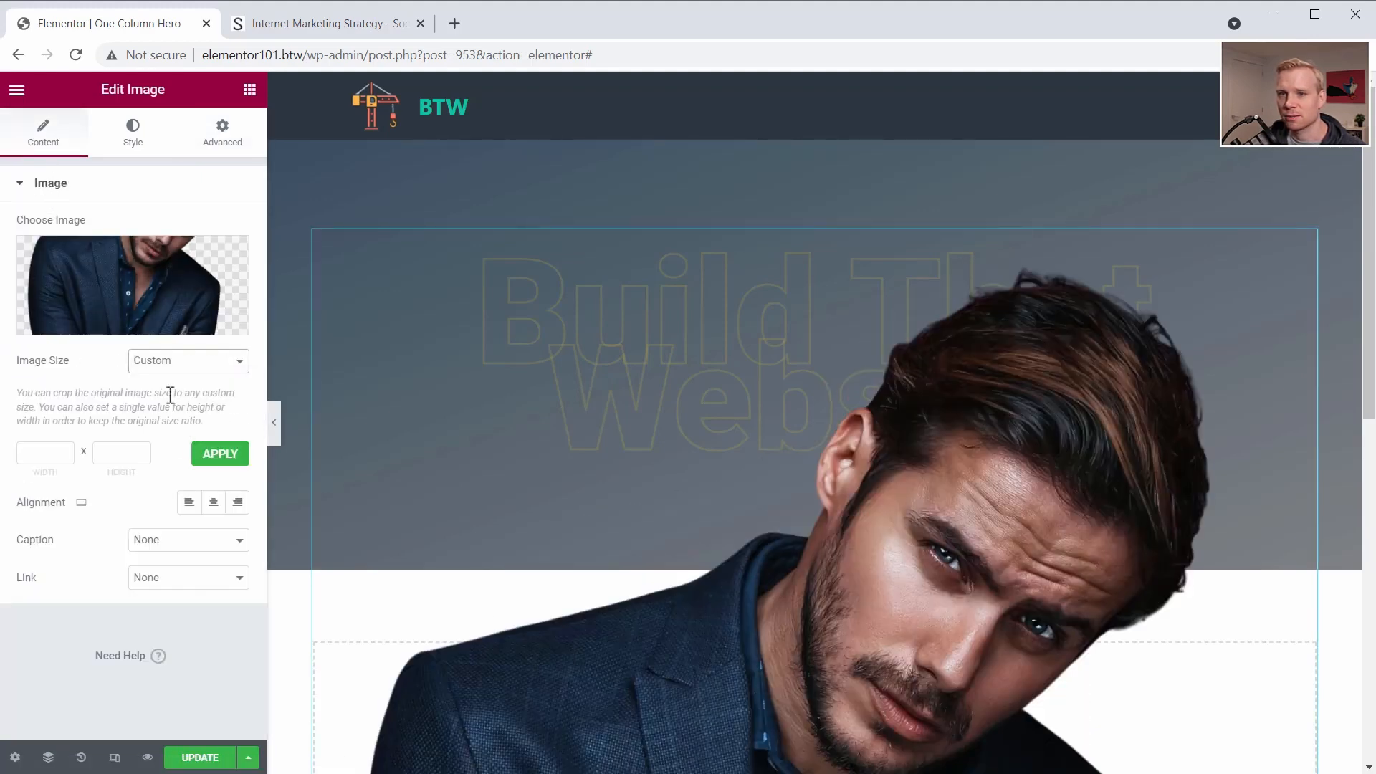
pyautogui.click(51, 453)
pyautogui.write('400')
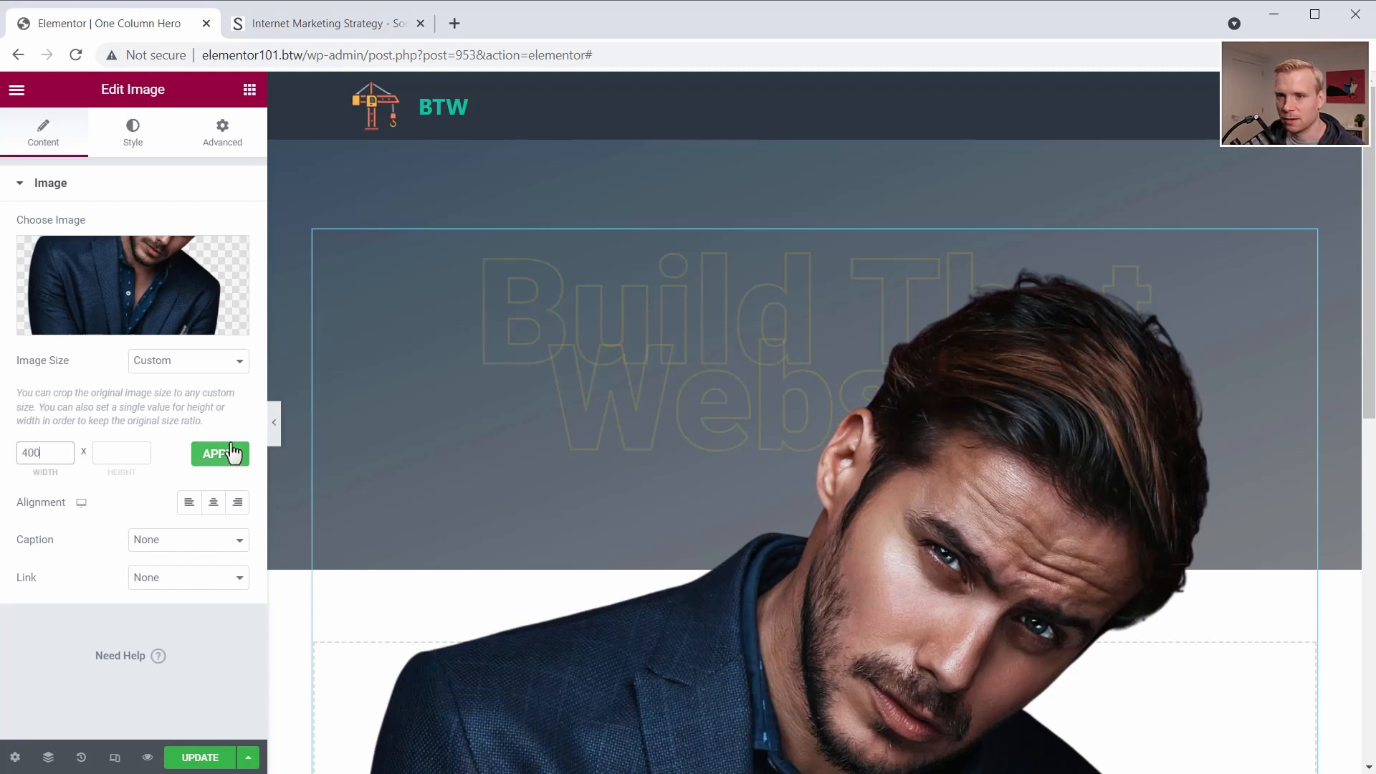
pyautogui.click(222, 454)
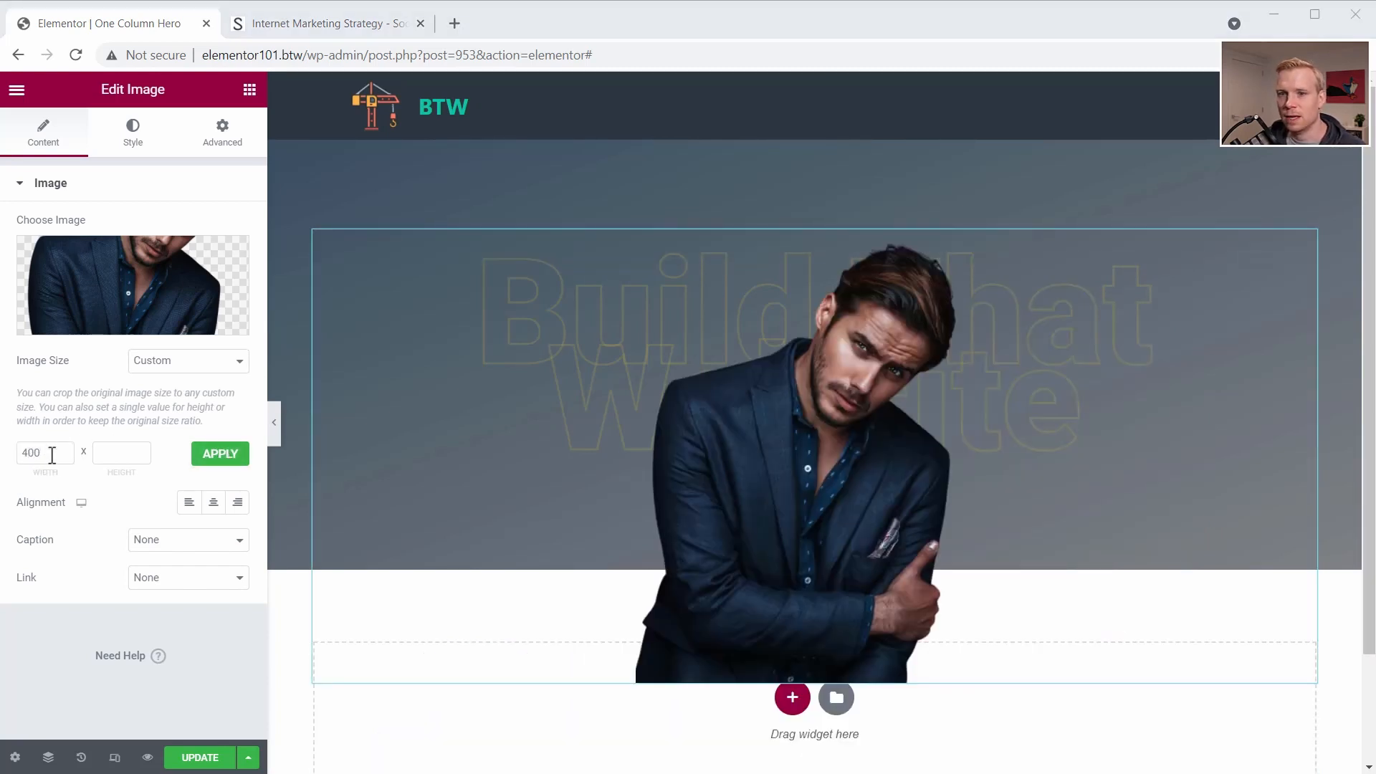
# - Increase the image's custom width to 500 and apply it
pyautogui.doubleClick(51, 452)
pyautogui.write('500')
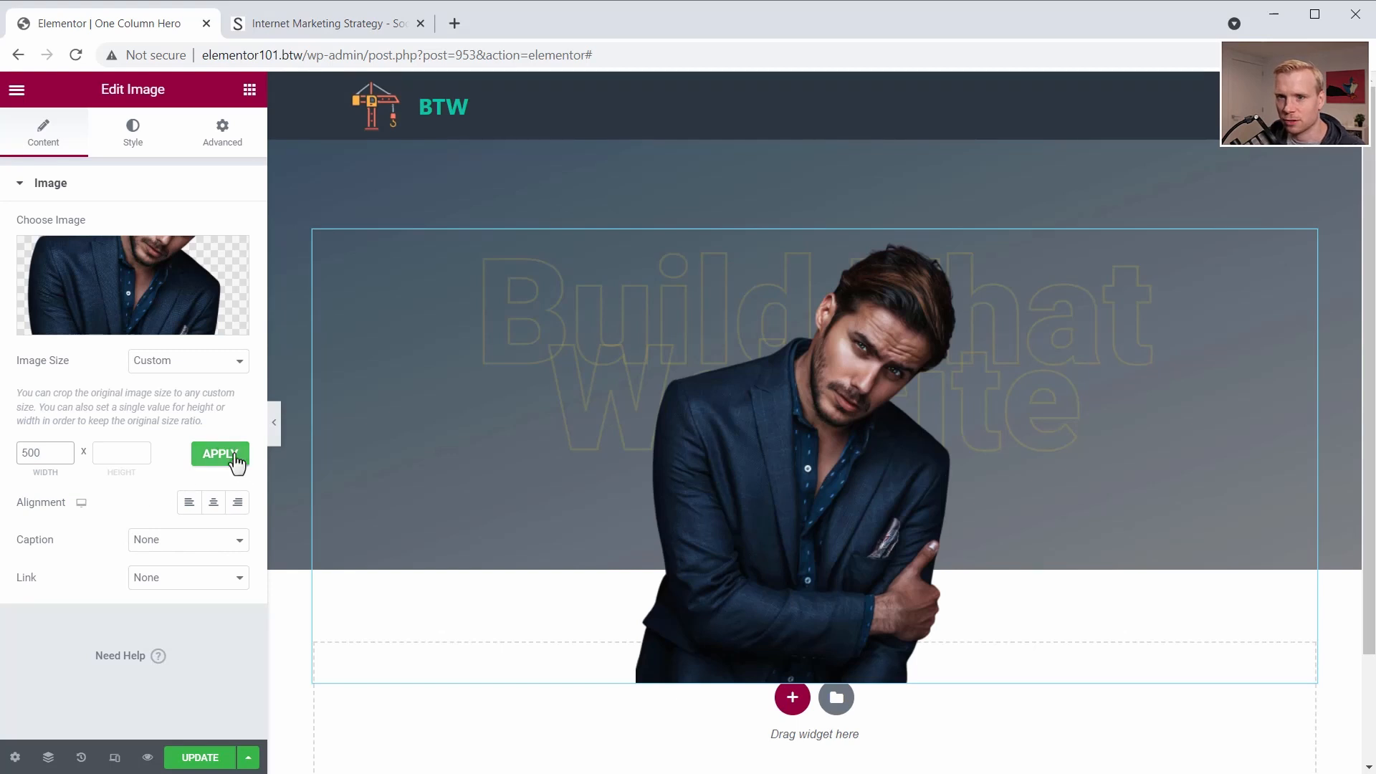
pyautogui.click(235, 458)
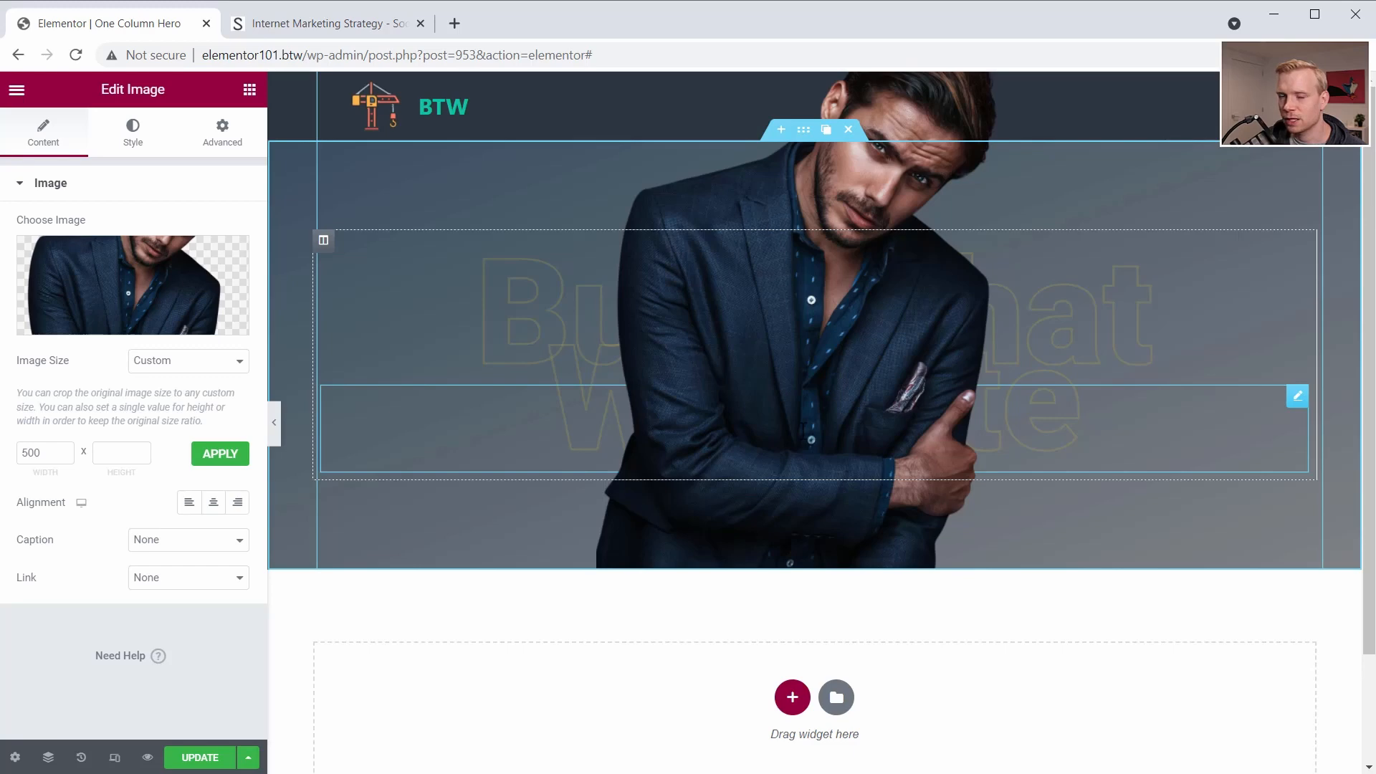
# - Change the absolutely positioned image's vertical orientation to bottom
pyautogui.click(203, 150)
pyautogui.scroll(-4, 129, 555)
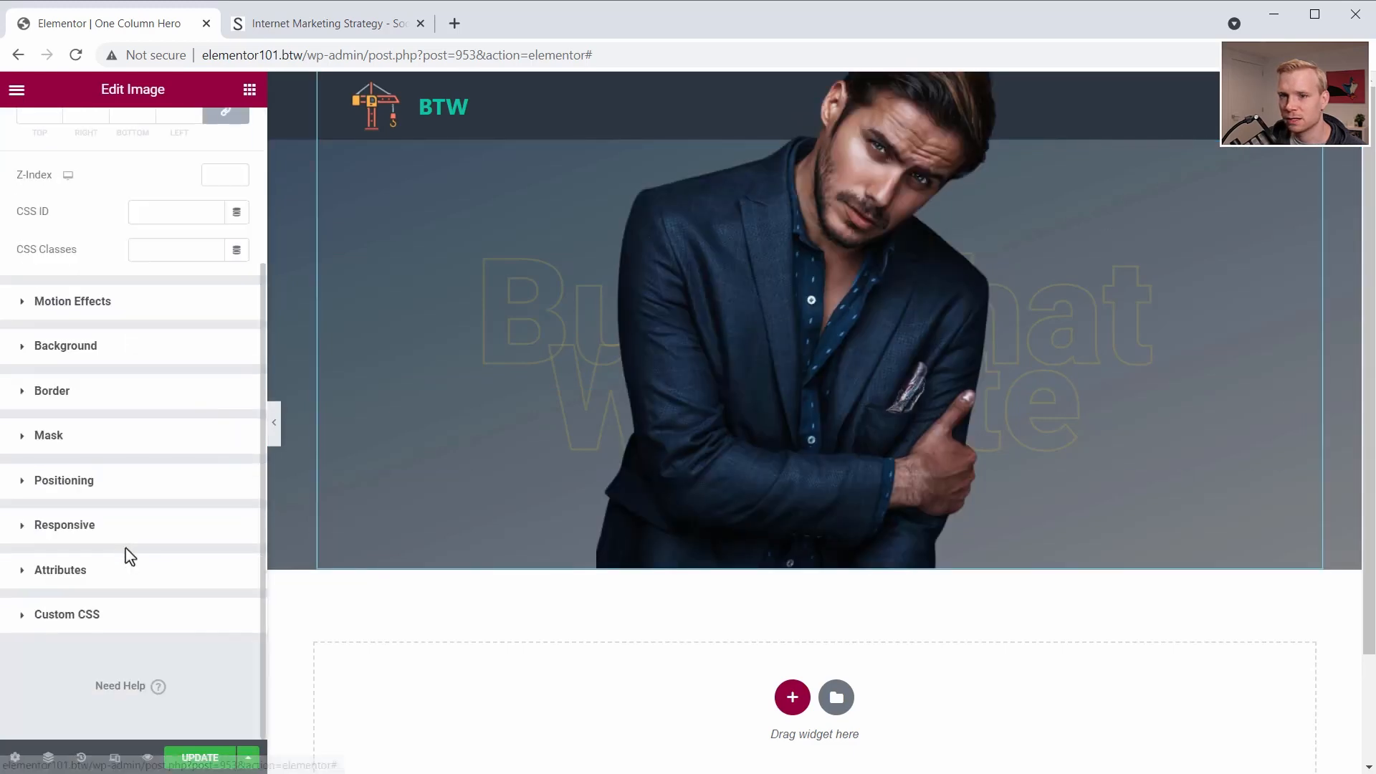
pyautogui.click(36, 480)
pyautogui.scroll(-4, 140, 609)
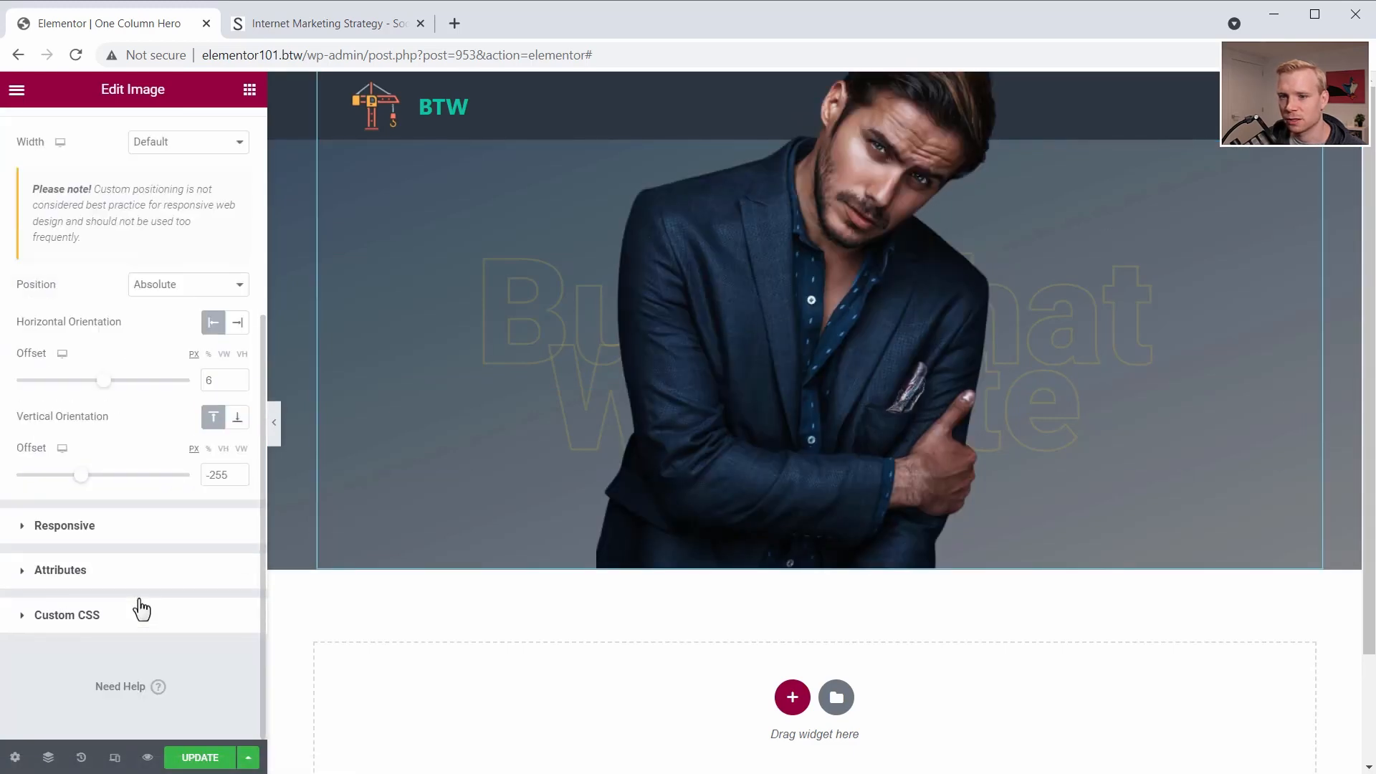
pyautogui.click(241, 422)
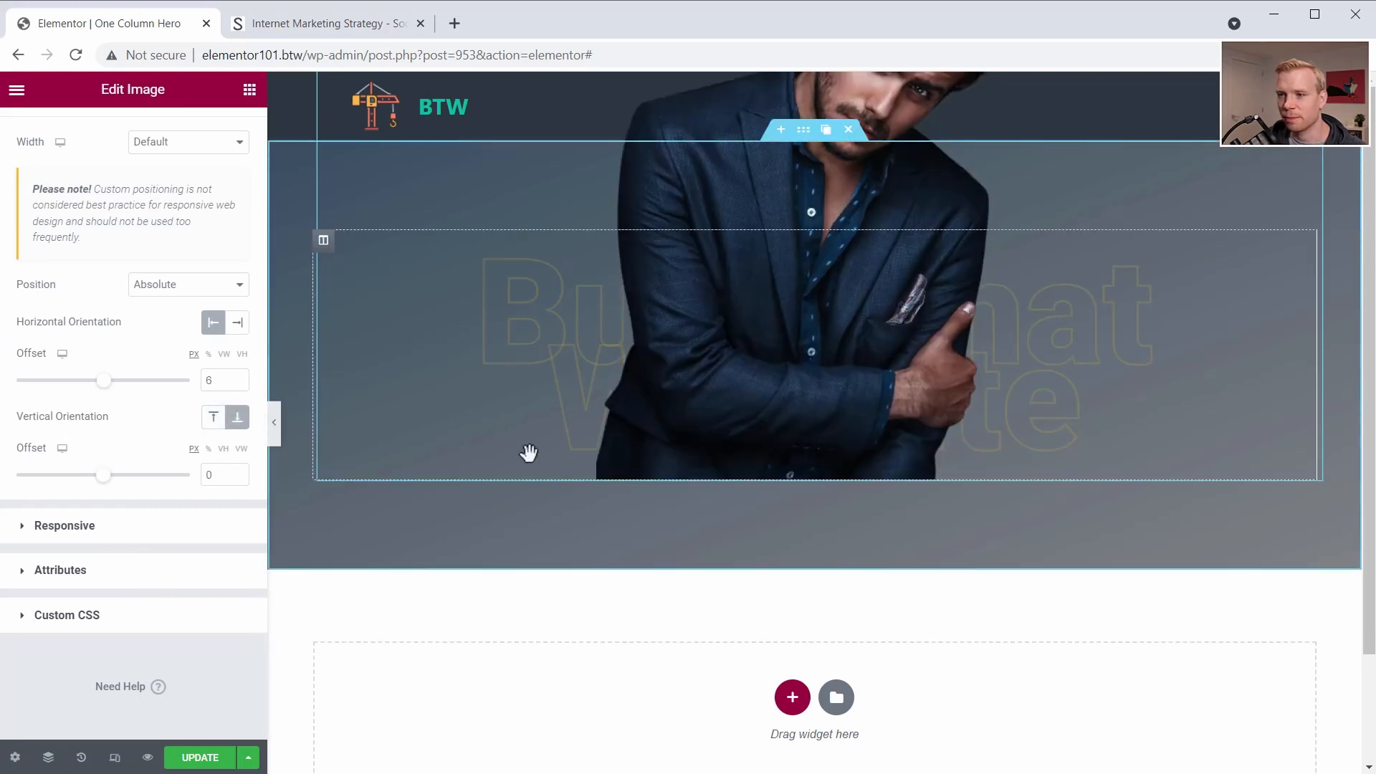
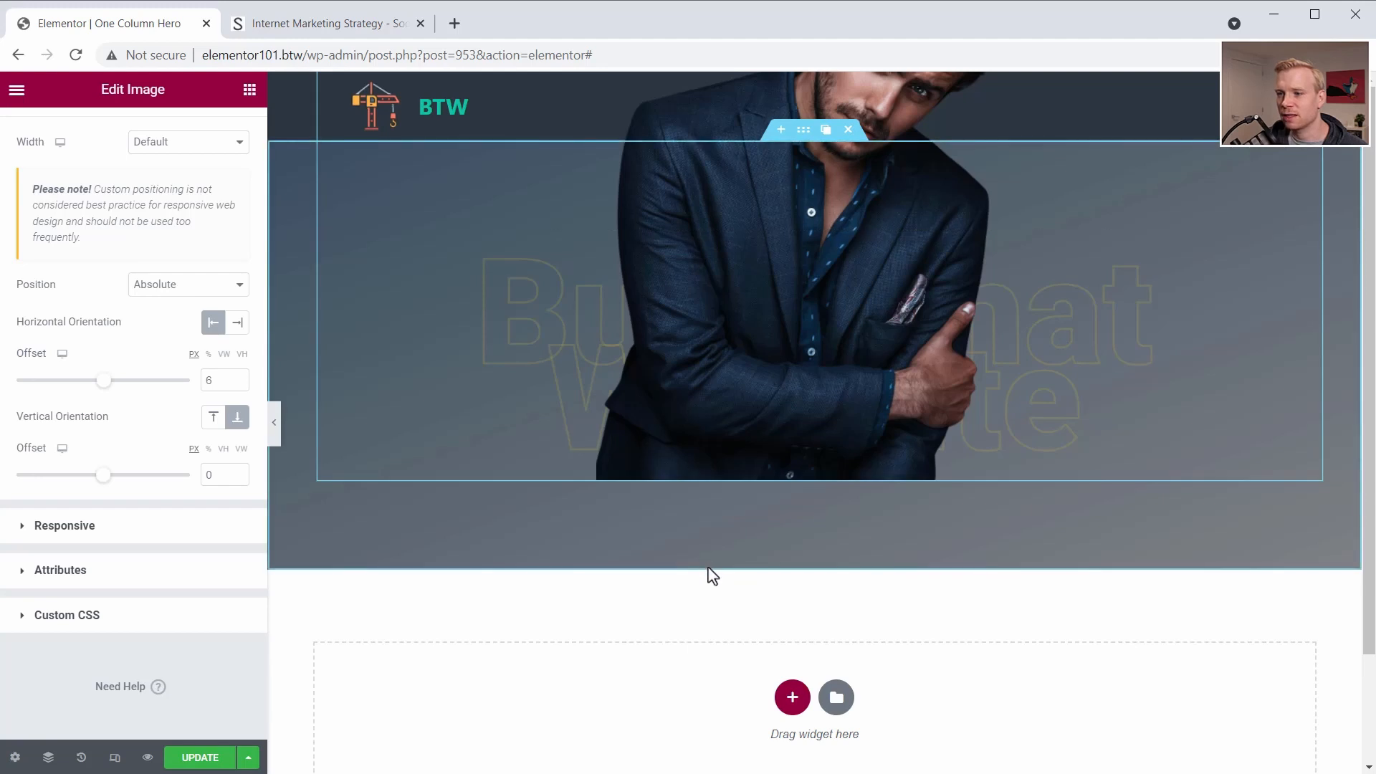
# - Check the hero section's padding and set the bottom-anchored portrait's vertical offset to -100 px
pyautogui.click(806, 159)
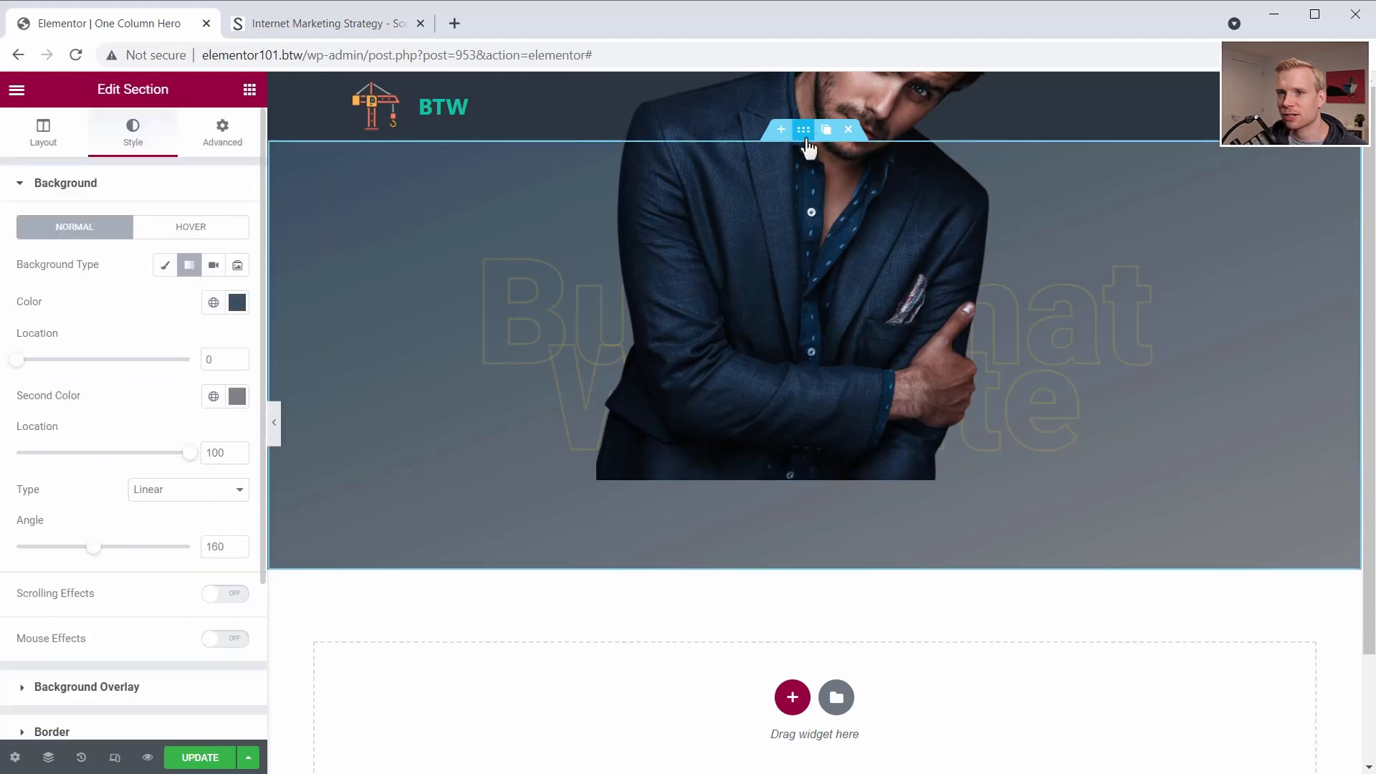
pyautogui.click(213, 141)
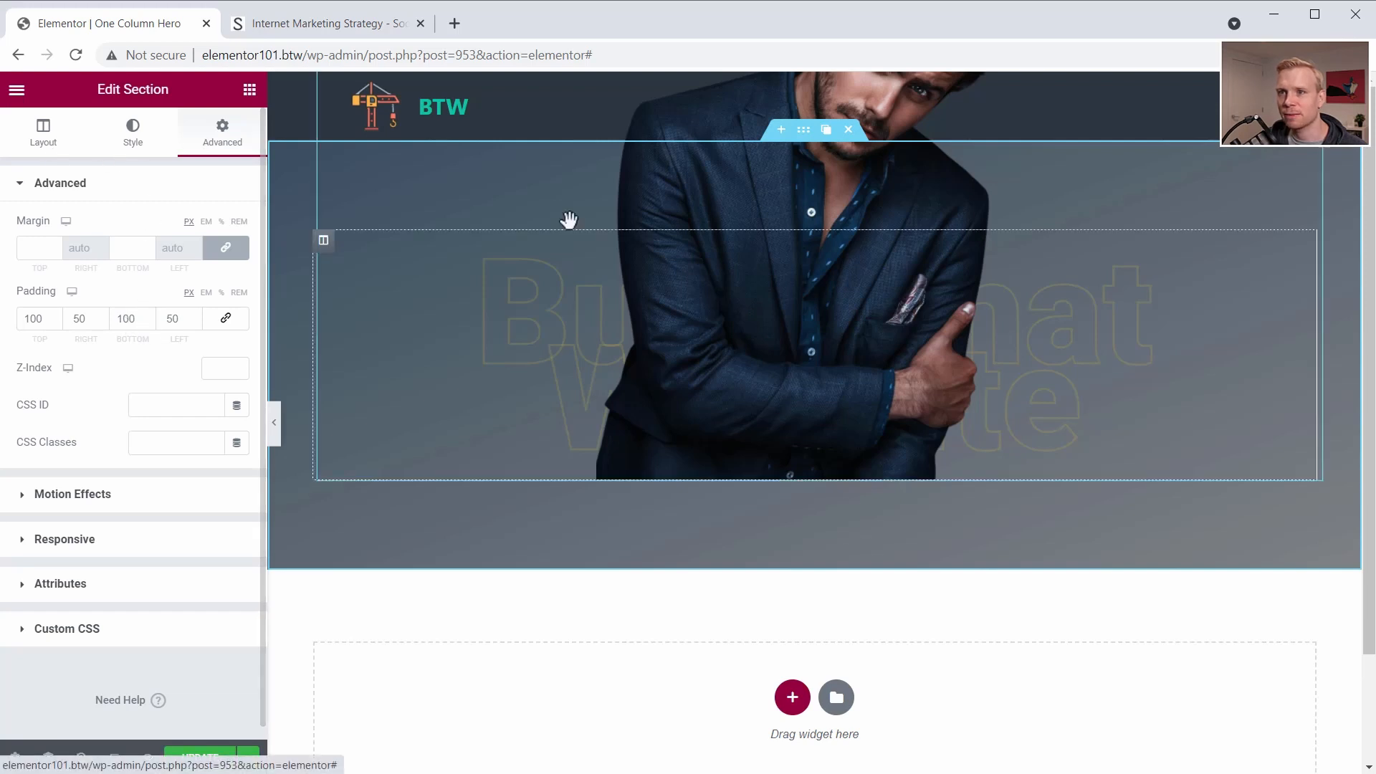
pyautogui.click(789, 194)
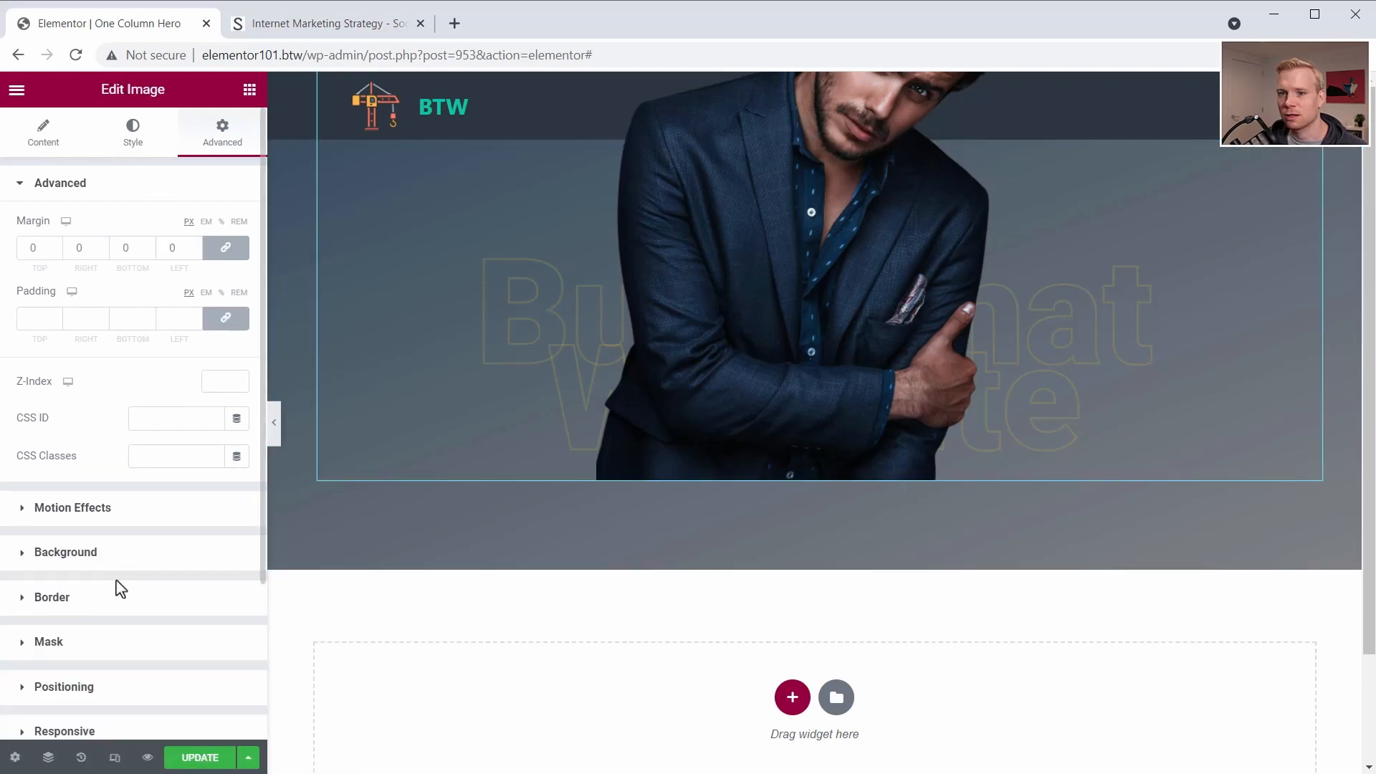
pyautogui.scroll(-3, 79, 577)
pyautogui.click(26, 481)
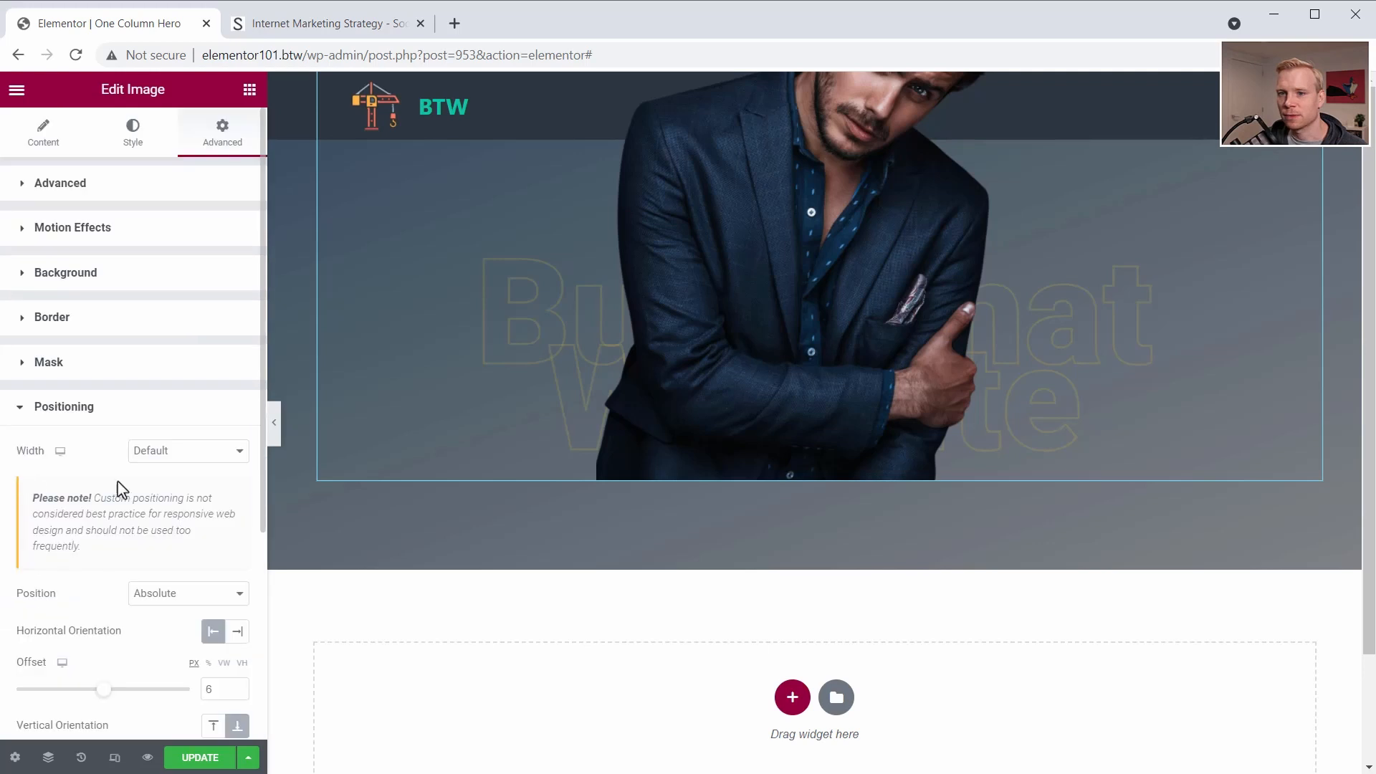
pyautogui.scroll(-4, 137, 494)
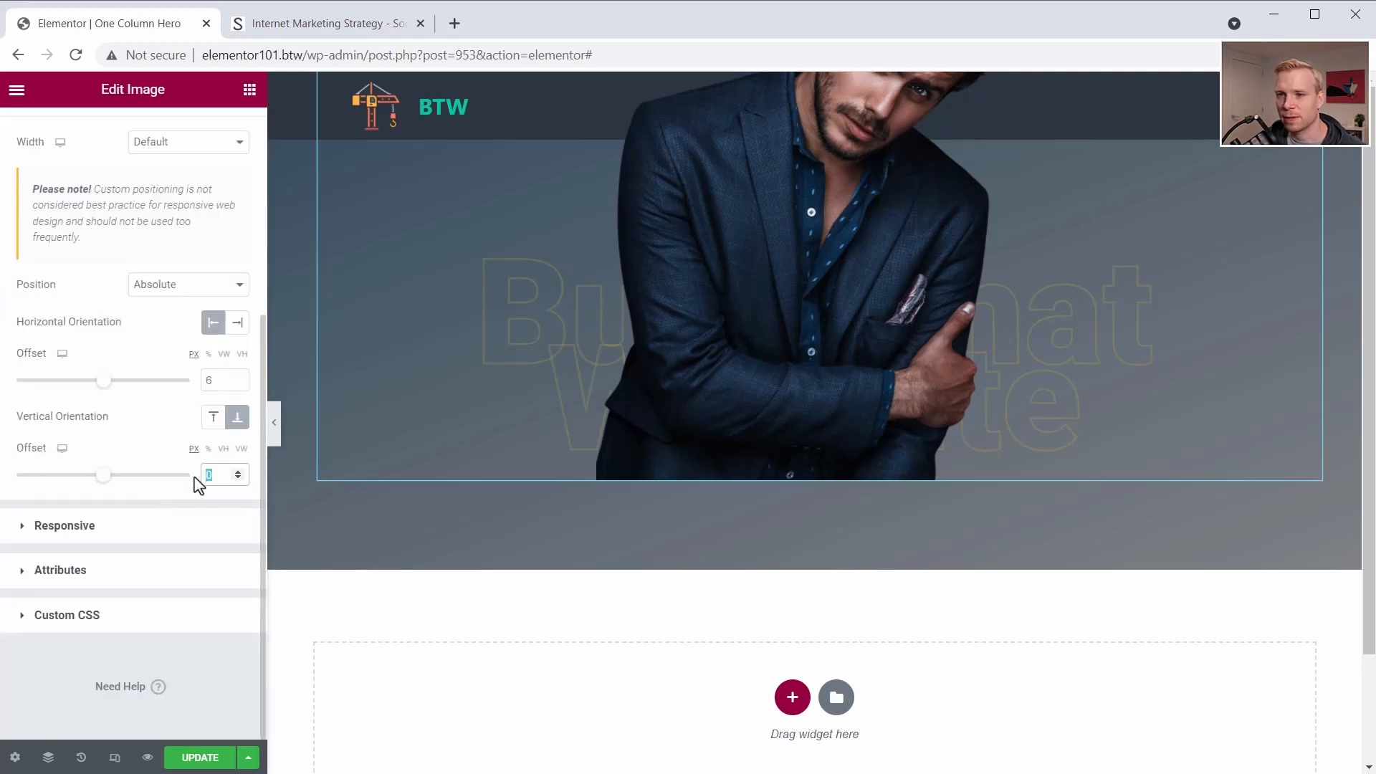
pyautogui.write('-100')
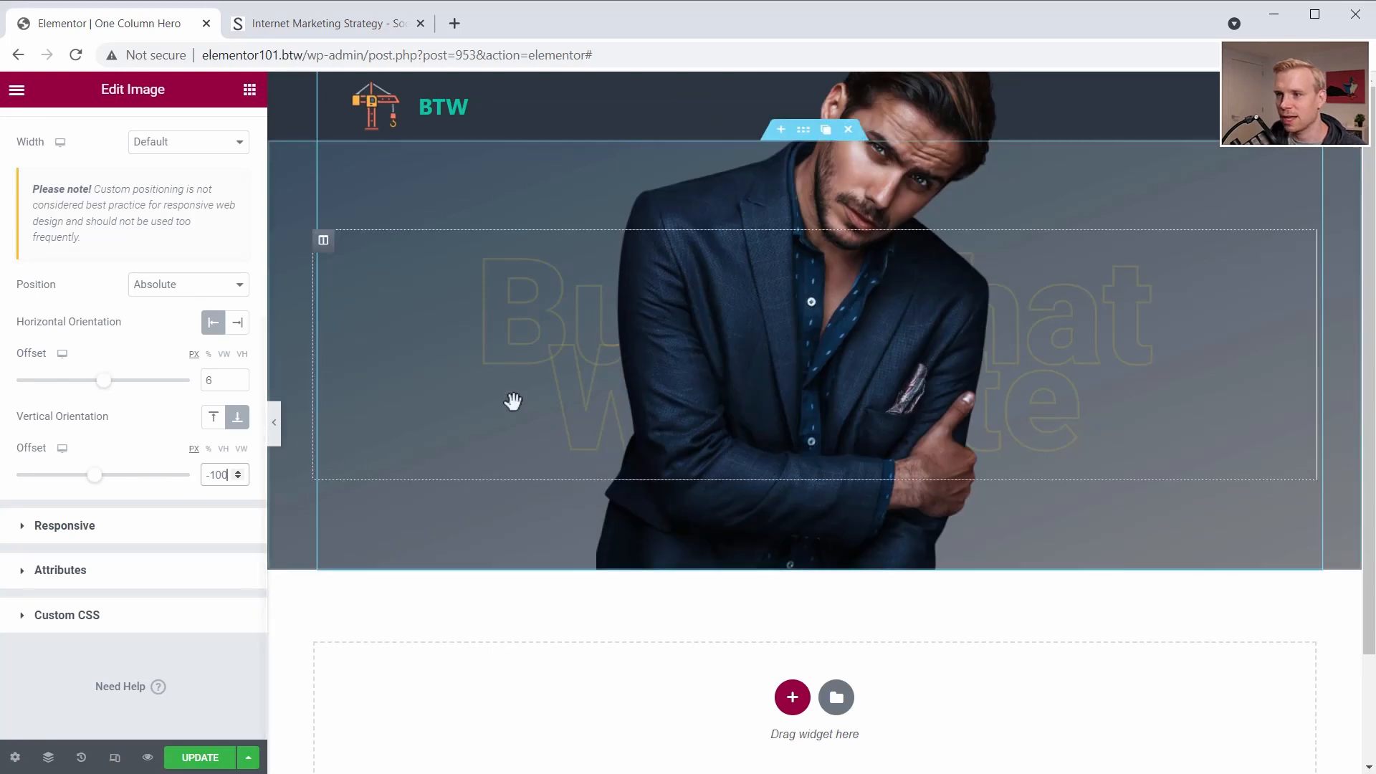
pyautogui.scroll(-1, 480, 480)
pyautogui.scroll(1, 562, 249)
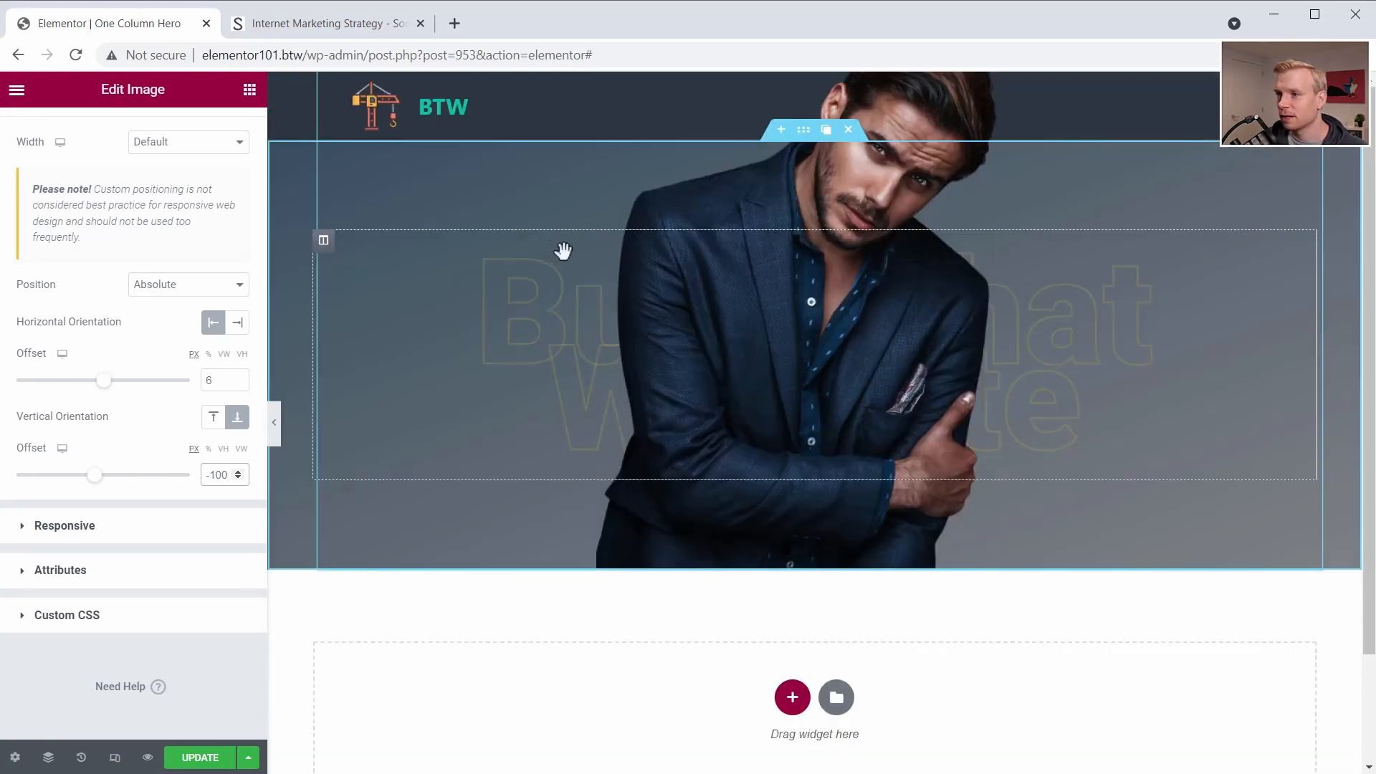
# - Set the hero section's top and bottom padding to 200 px each
pyautogui.click(804, 134)
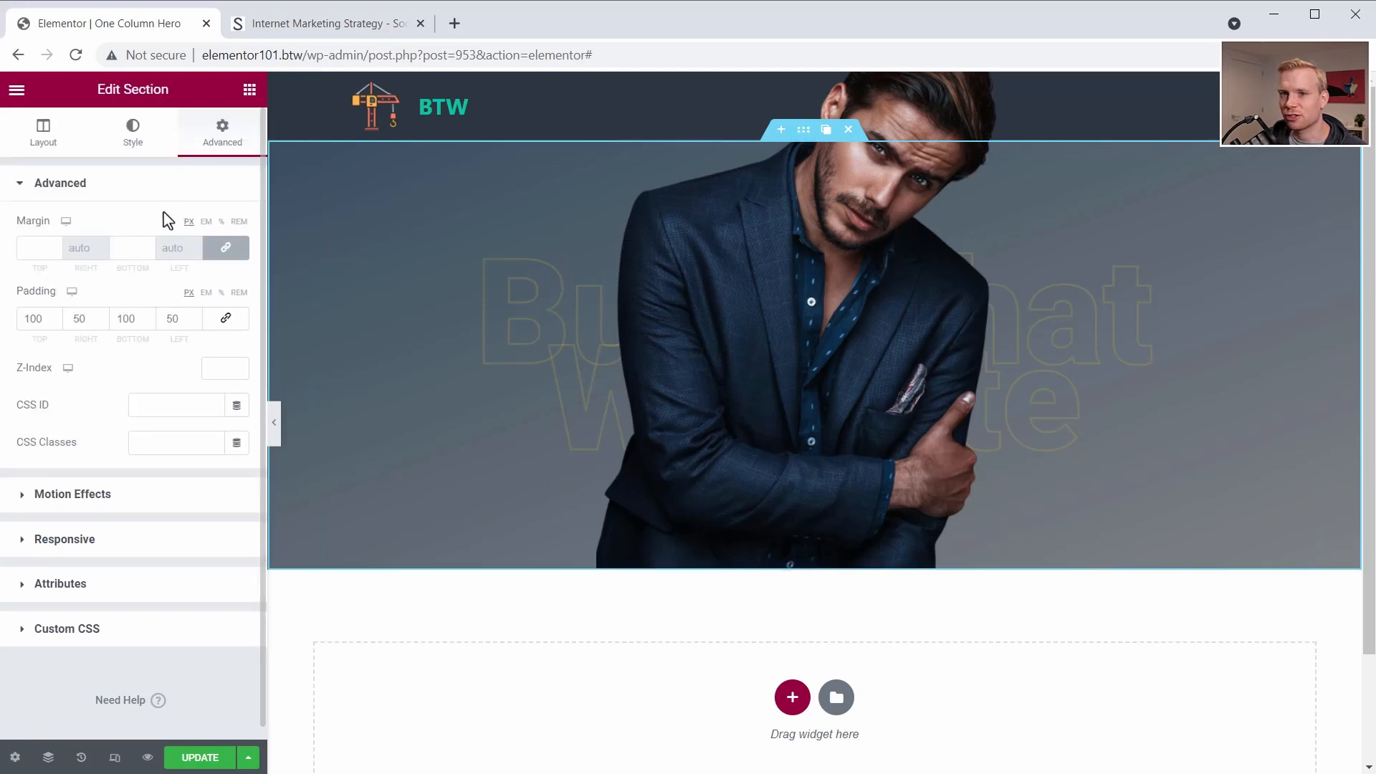
pyautogui.doubleClick(123, 318)
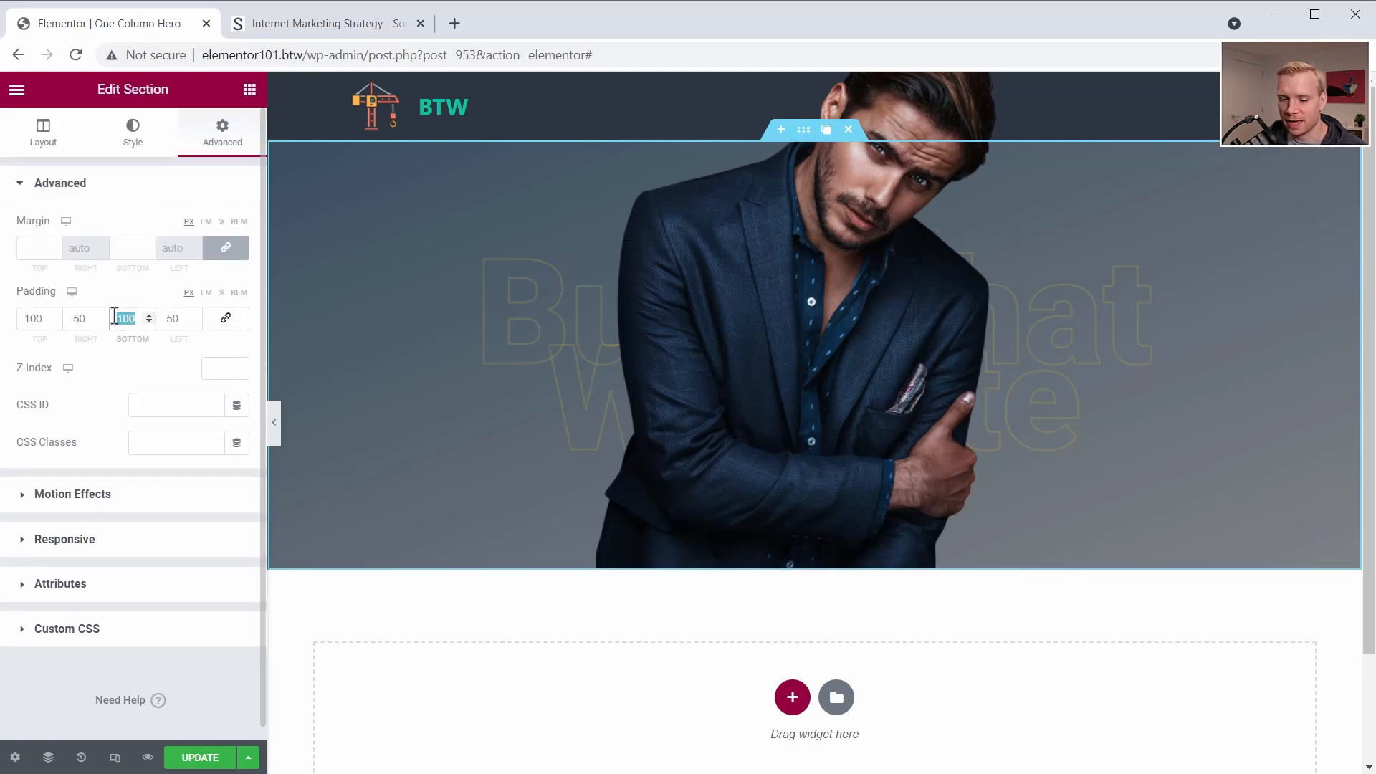
pyautogui.write('200')
pyautogui.moveTo(43, 318); pyautogui.dragTo(31, 318)
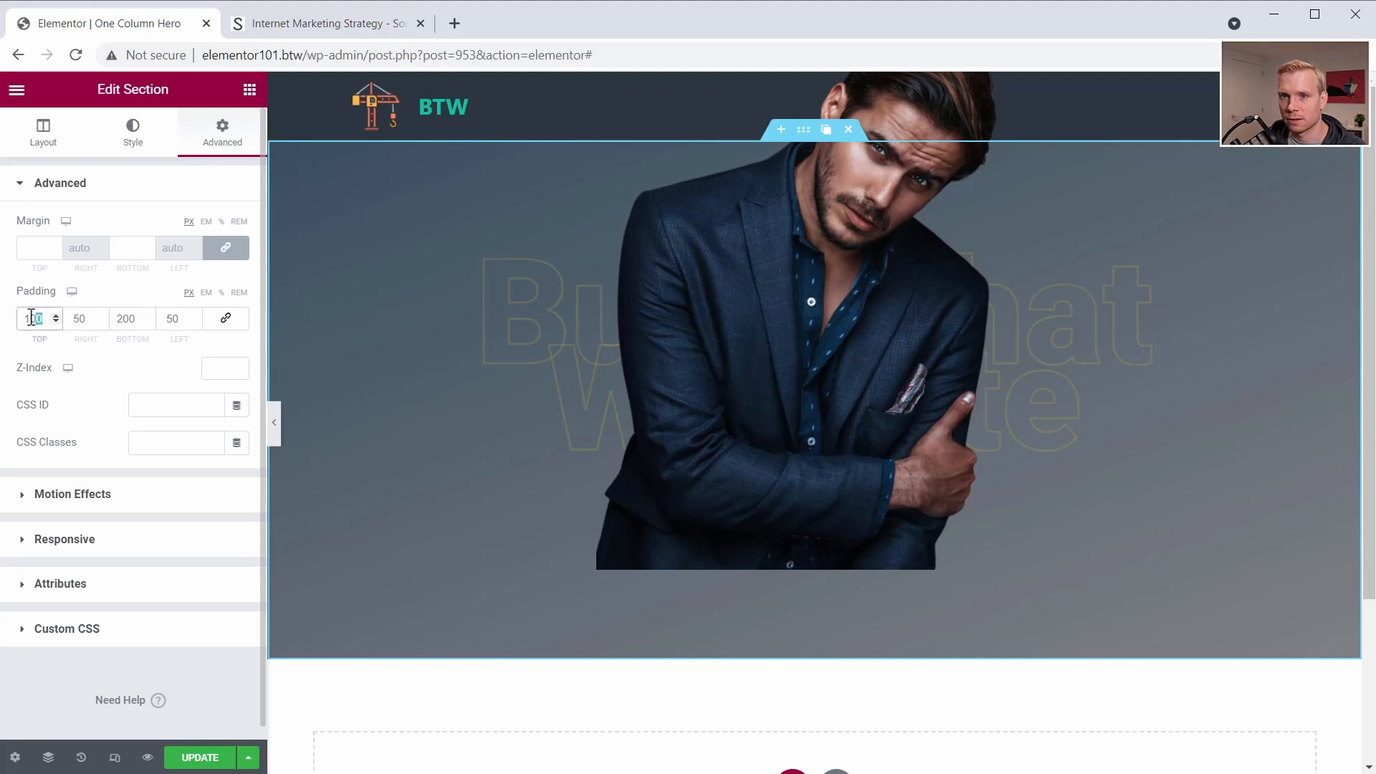
pyautogui.write('200')
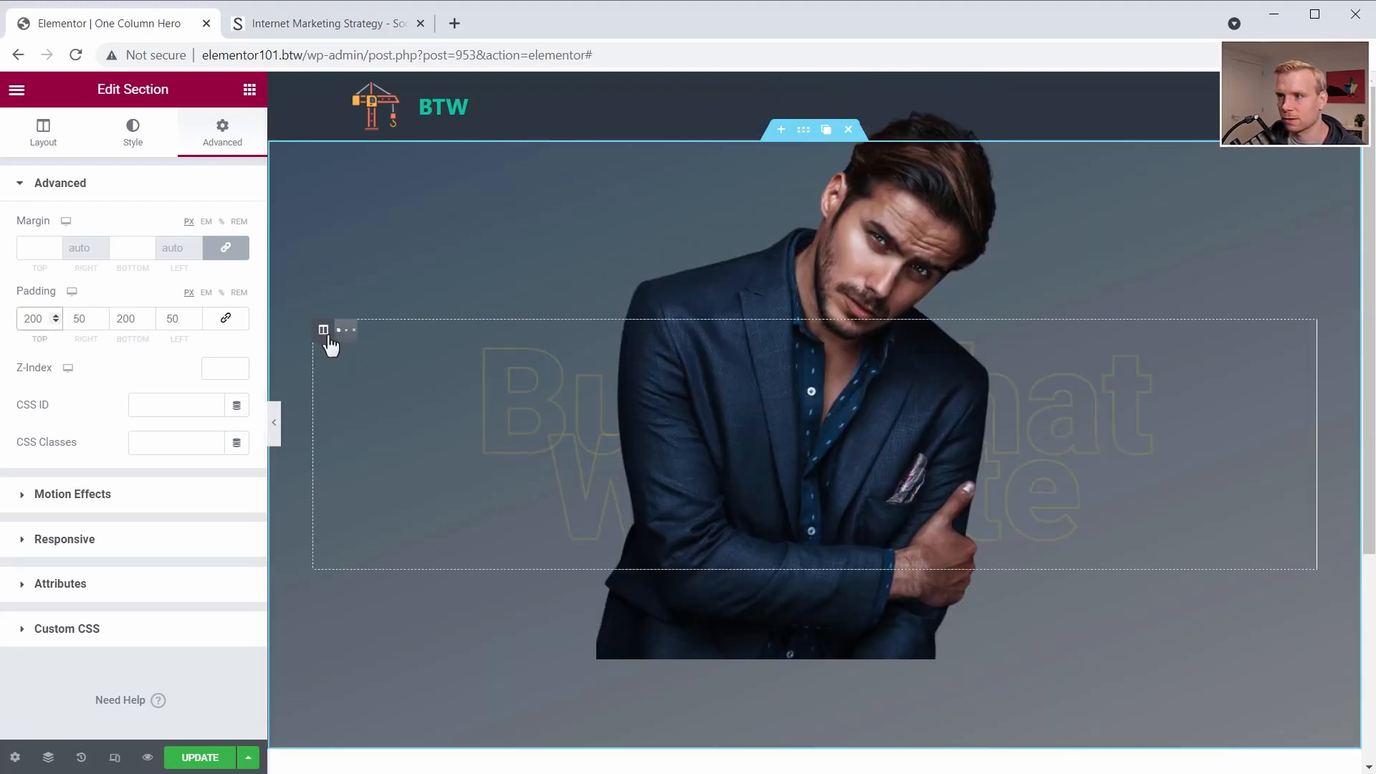
pyautogui.scroll(-5, 700, 519)
pyautogui.scroll(5, 682, 460)
# - Set the portrait's vertical offset to -200 px to meet the section's bottom edge and save the page
pyautogui.click(682, 461)
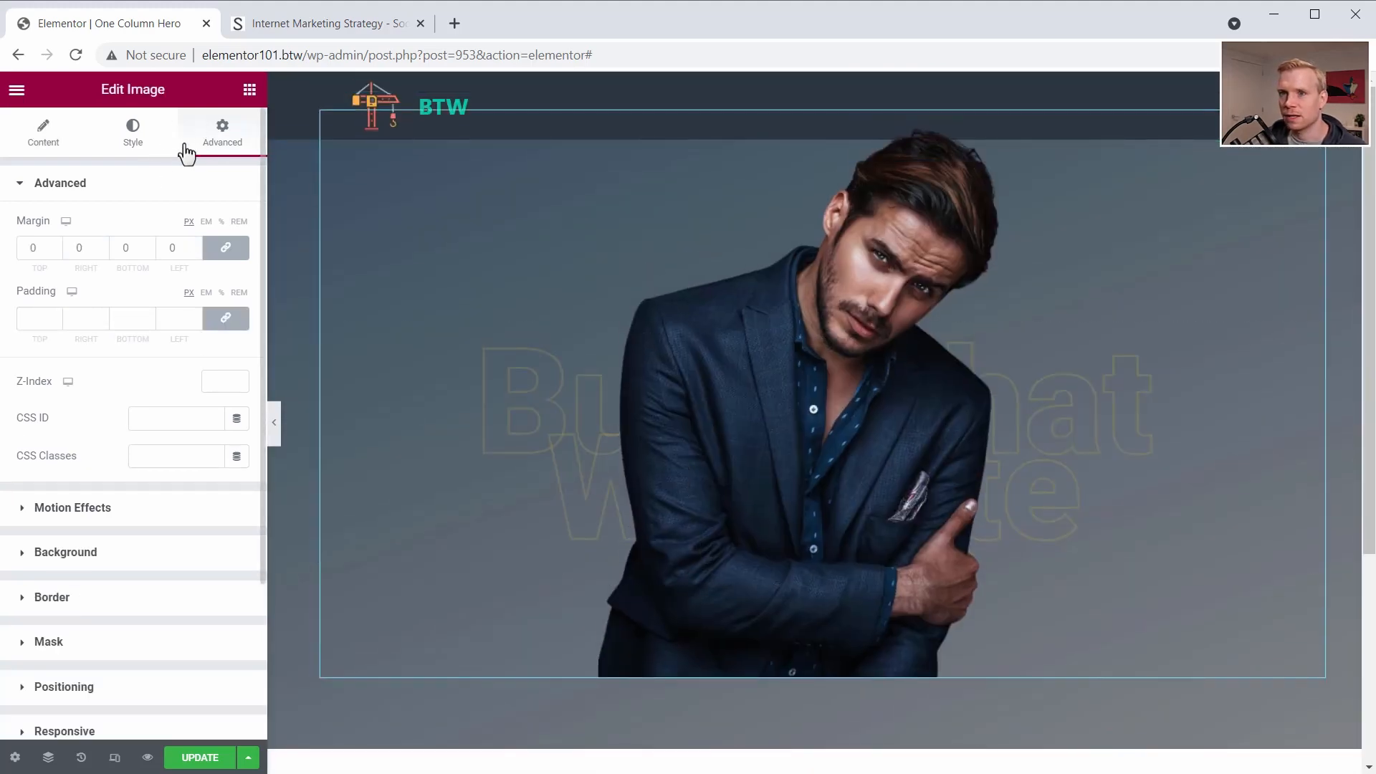
pyautogui.scroll(-3, 104, 473)
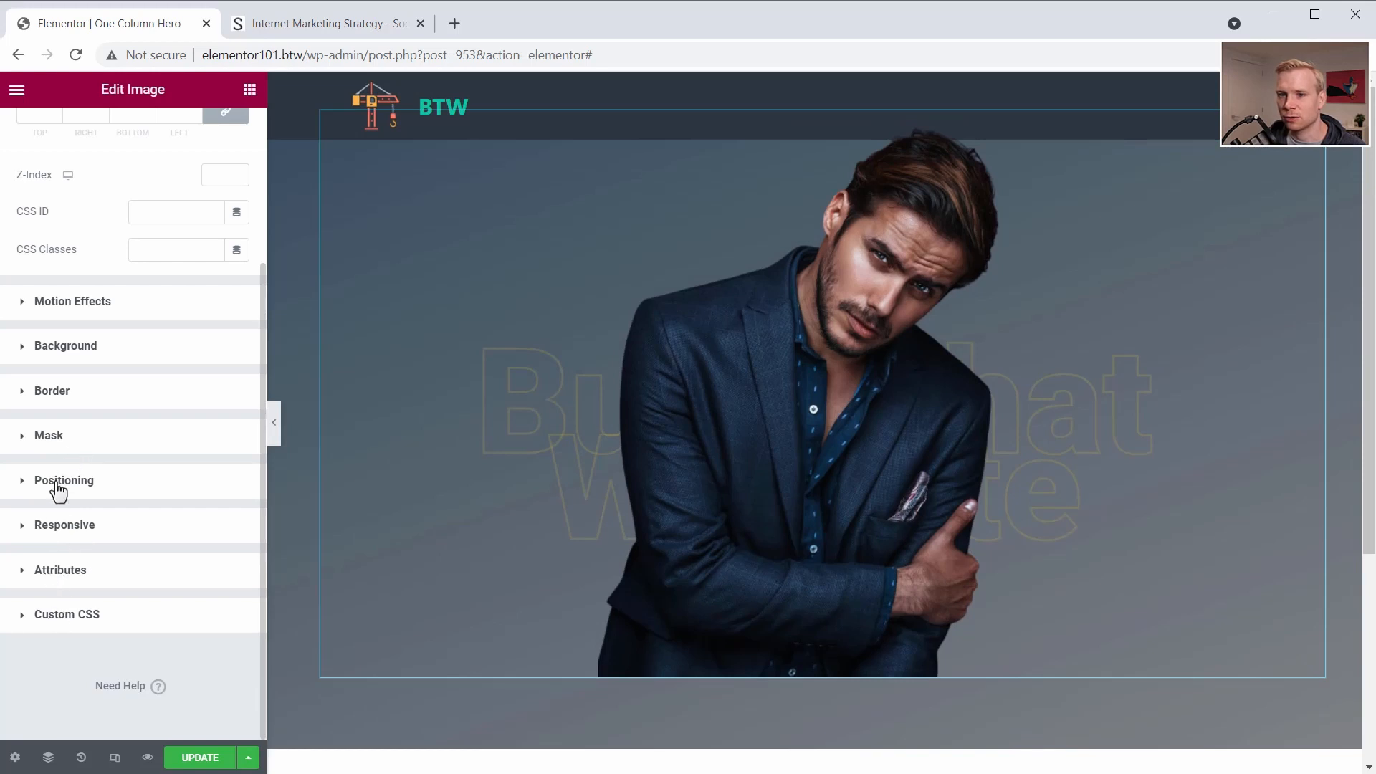
pyautogui.click(56, 480)
pyautogui.scroll(-4, 172, 574)
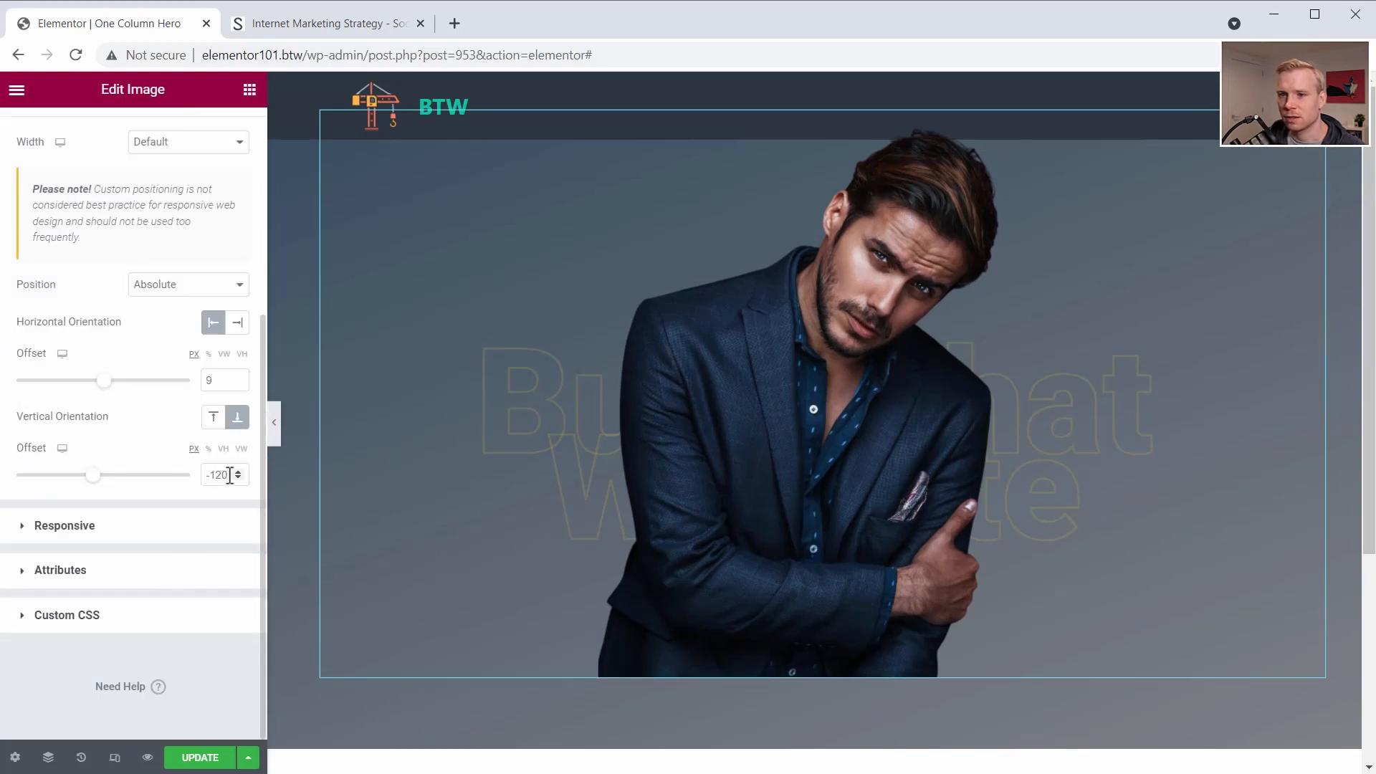
pyautogui.write('200')
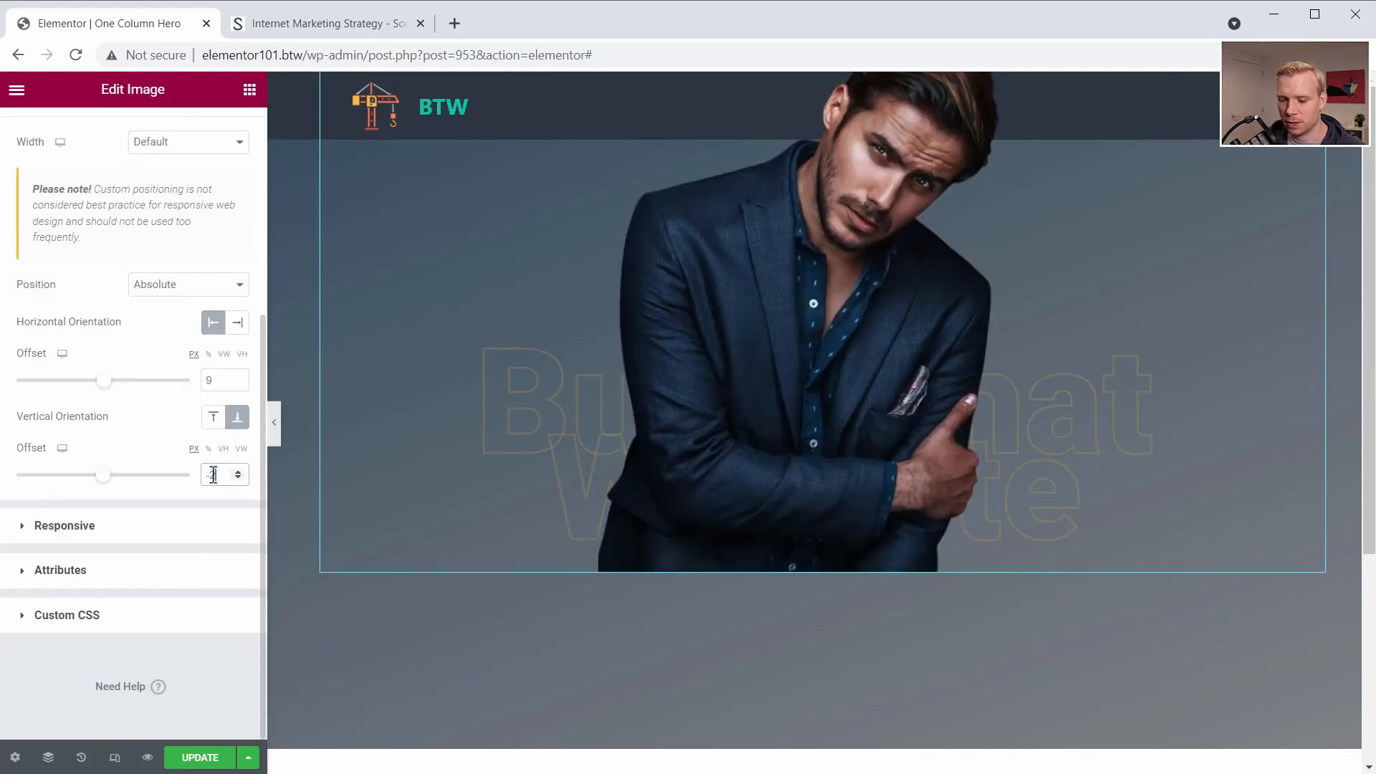
pyautogui.scroll(-3, 648, 549)
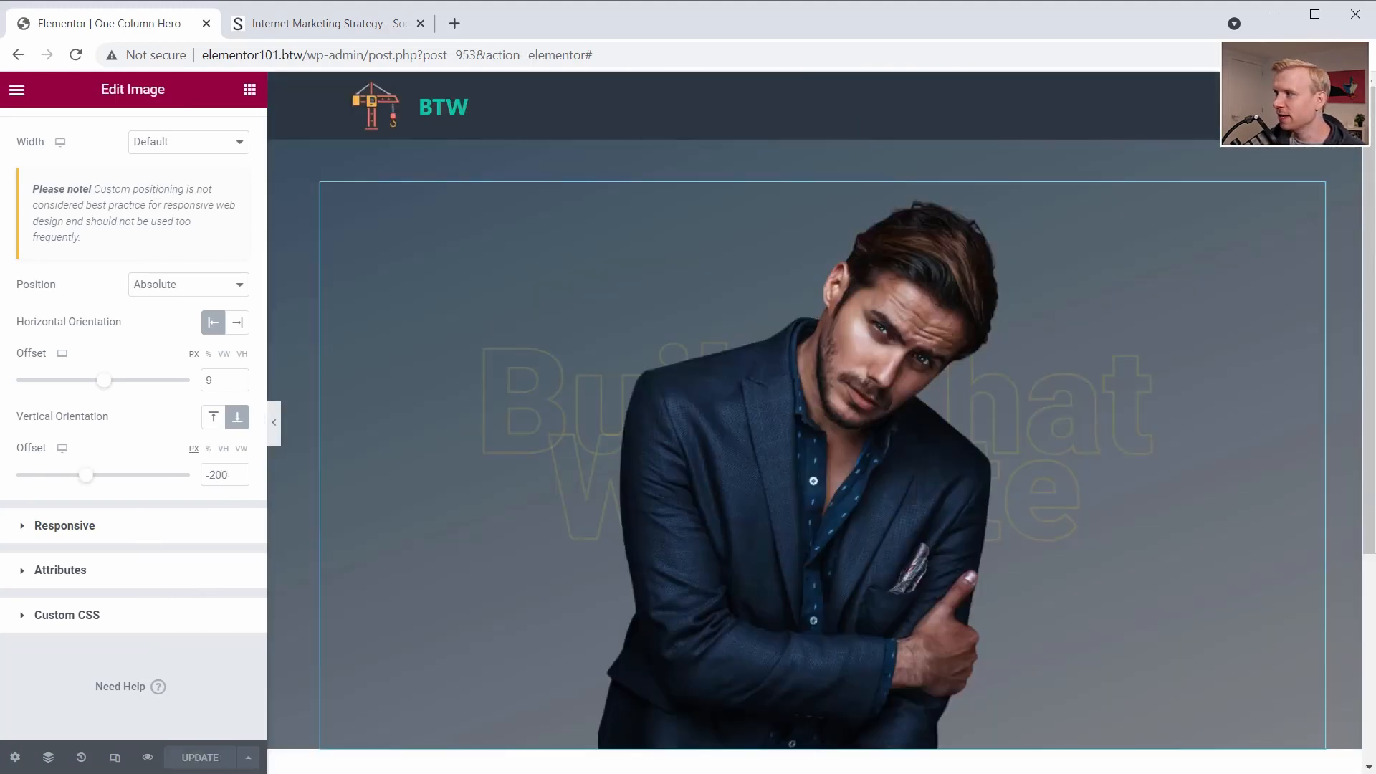
# - Examine how the Social Triggers hero text moves during scrolling, and return to the One Column Hero page
pyautogui.scroll(-2, 500, 162)
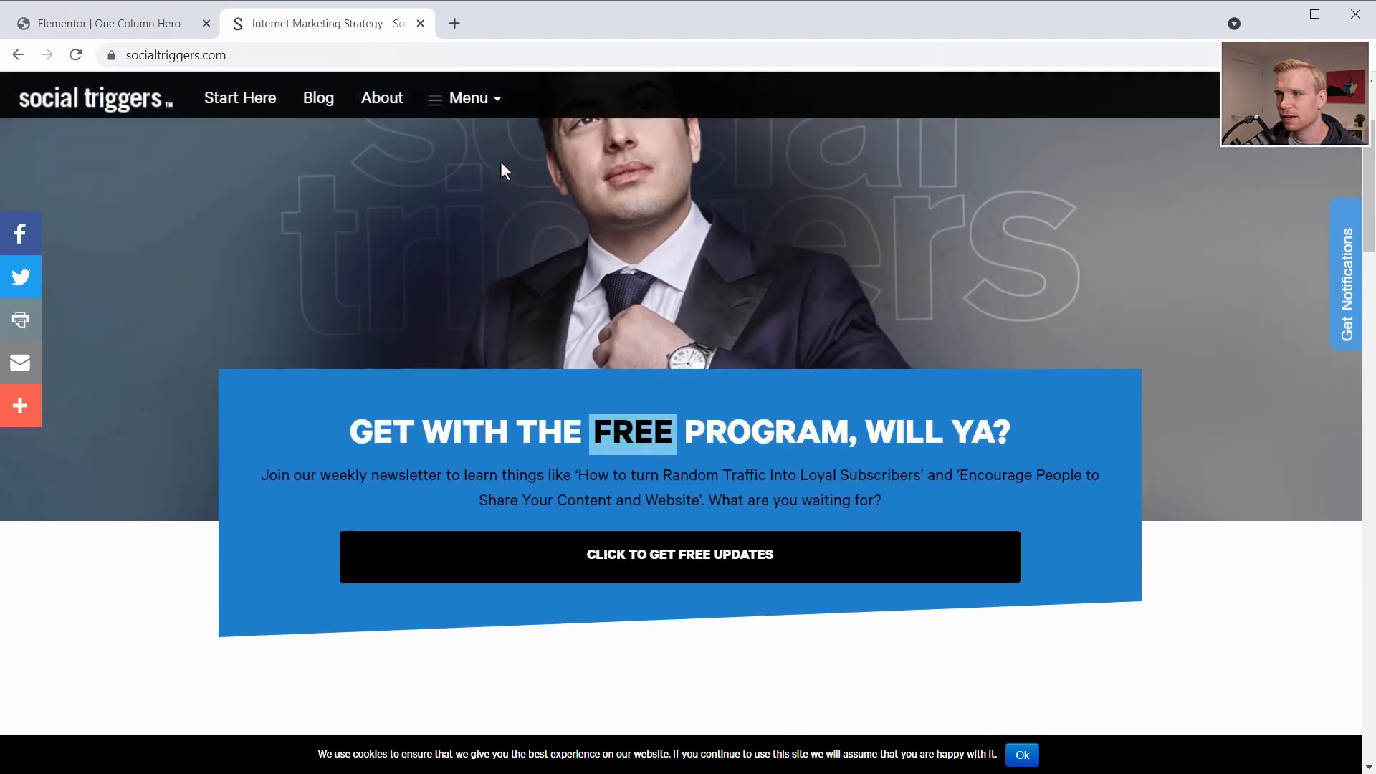
pyautogui.scroll(2, 500, 161)
pyautogui.click(172, 24)
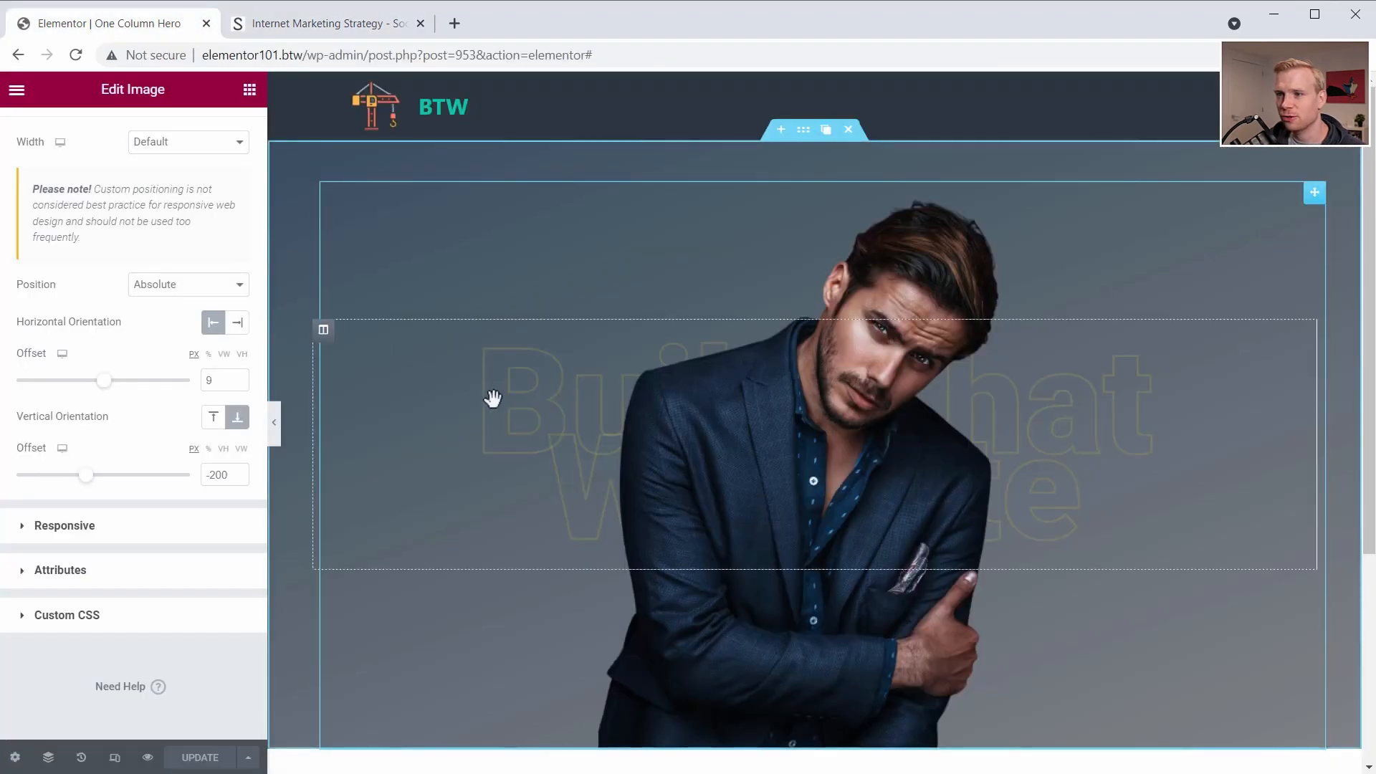
# - Select the first heading through the Navigator and enable scrolling effects with an upward Vertical Scroll
pyautogui.click(48, 757)
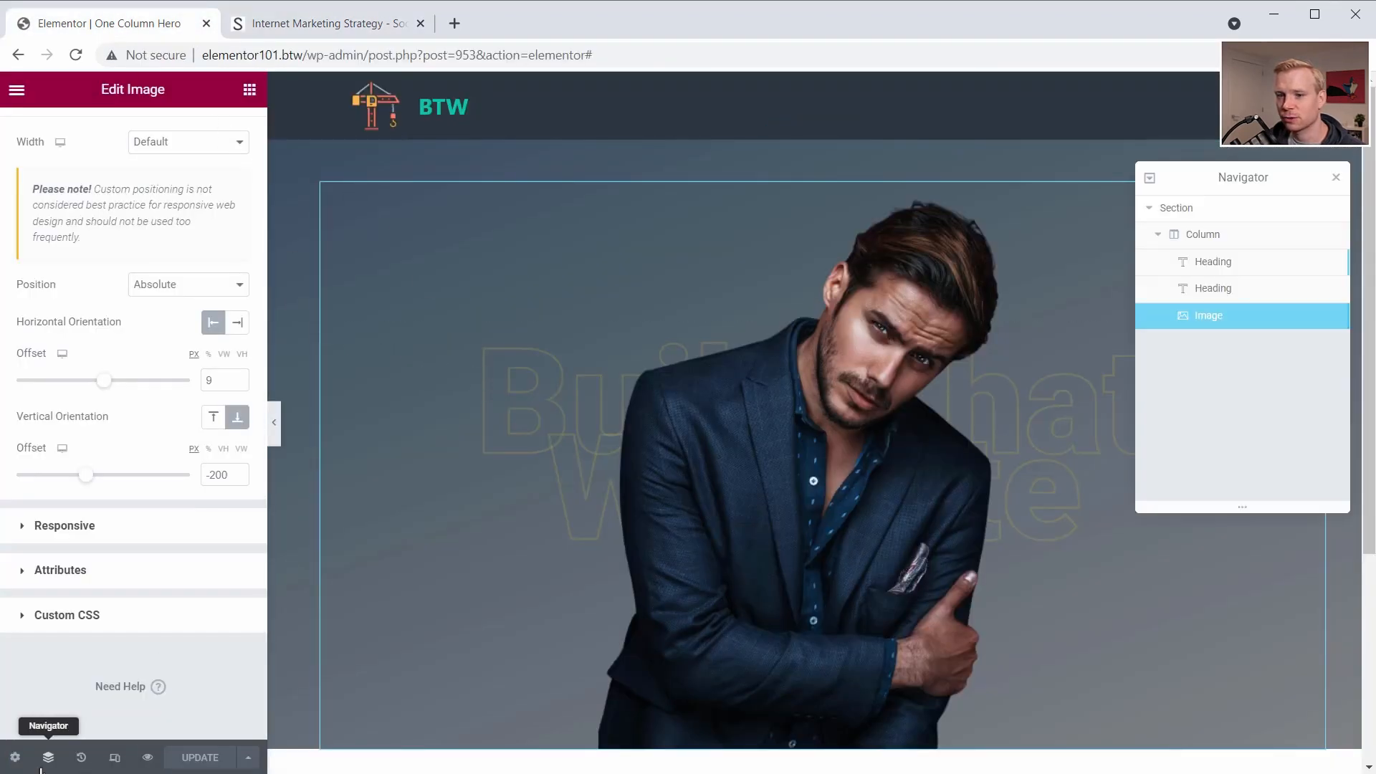
pyautogui.click(1247, 267)
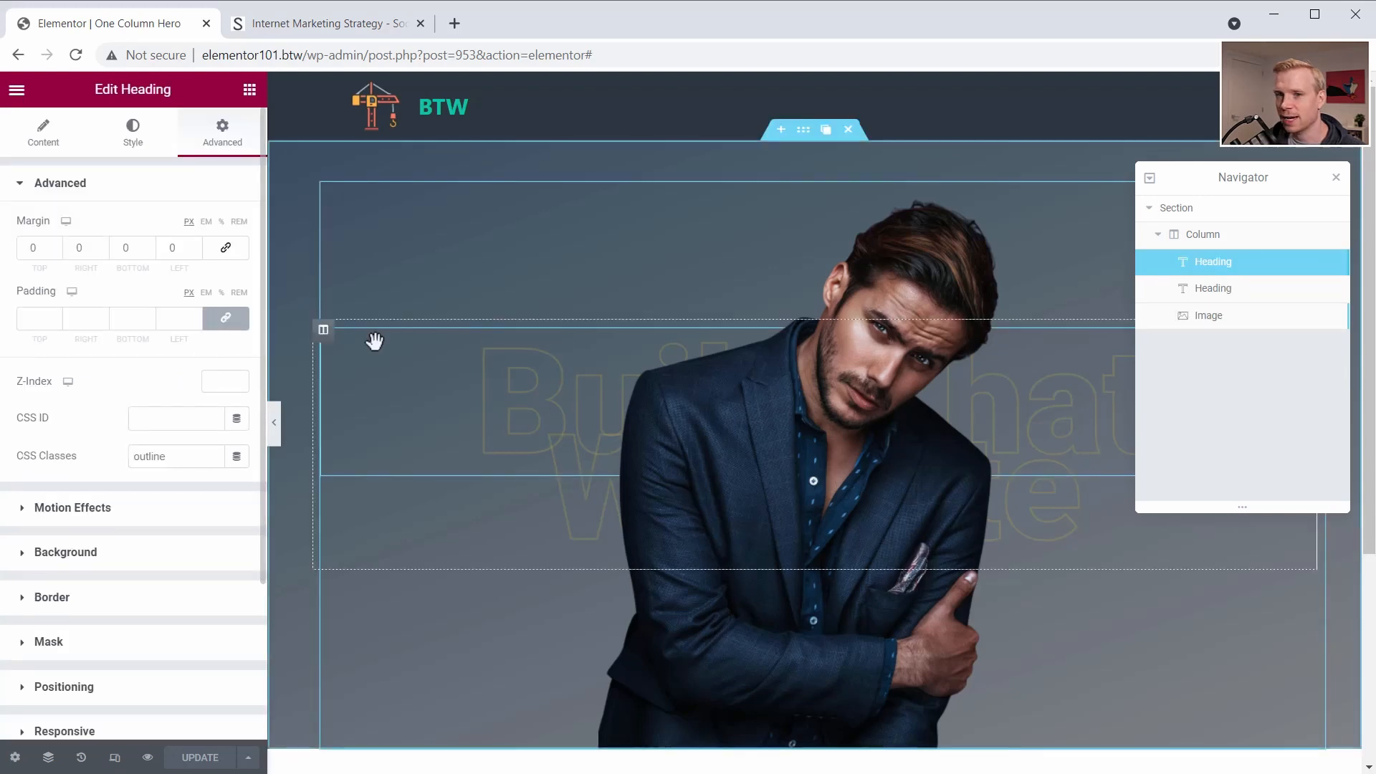
pyautogui.click(27, 508)
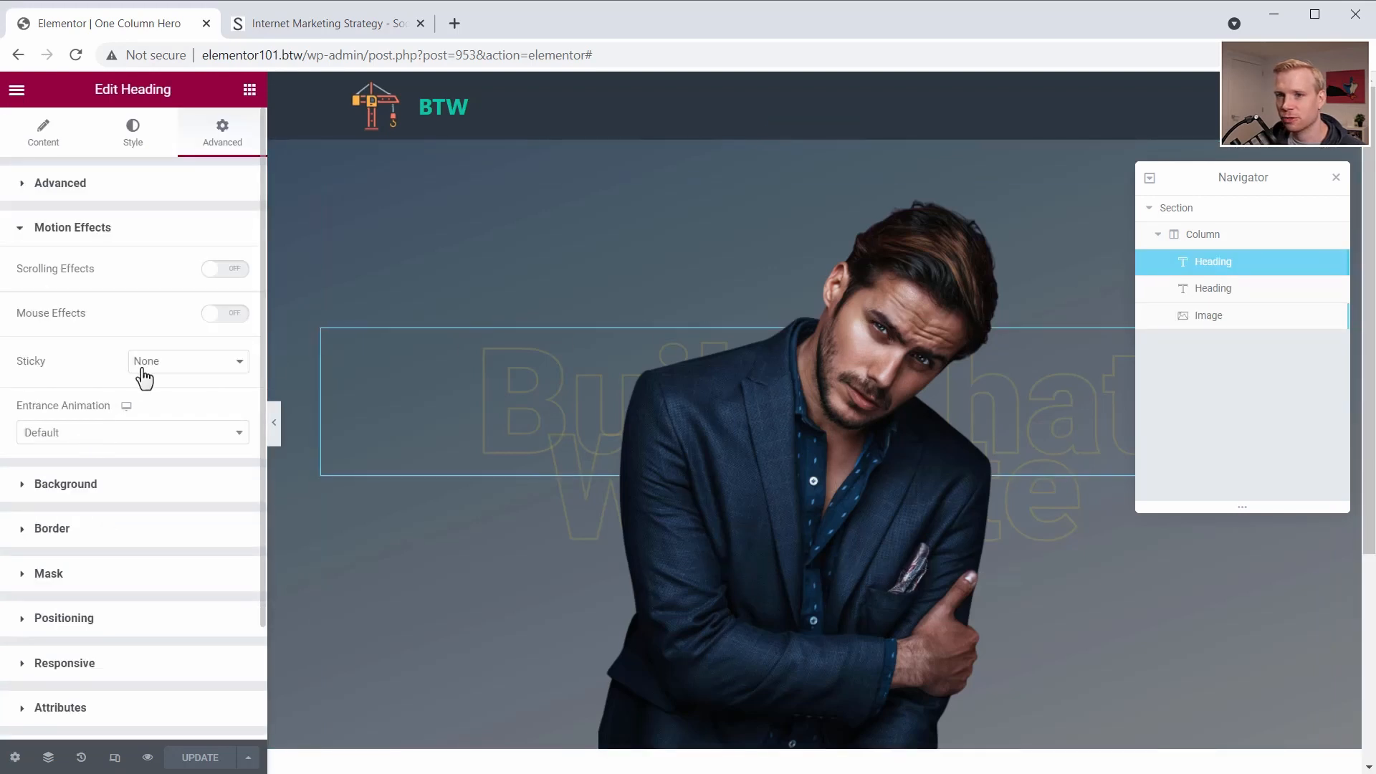
pyautogui.click(218, 271)
pyautogui.click(238, 305)
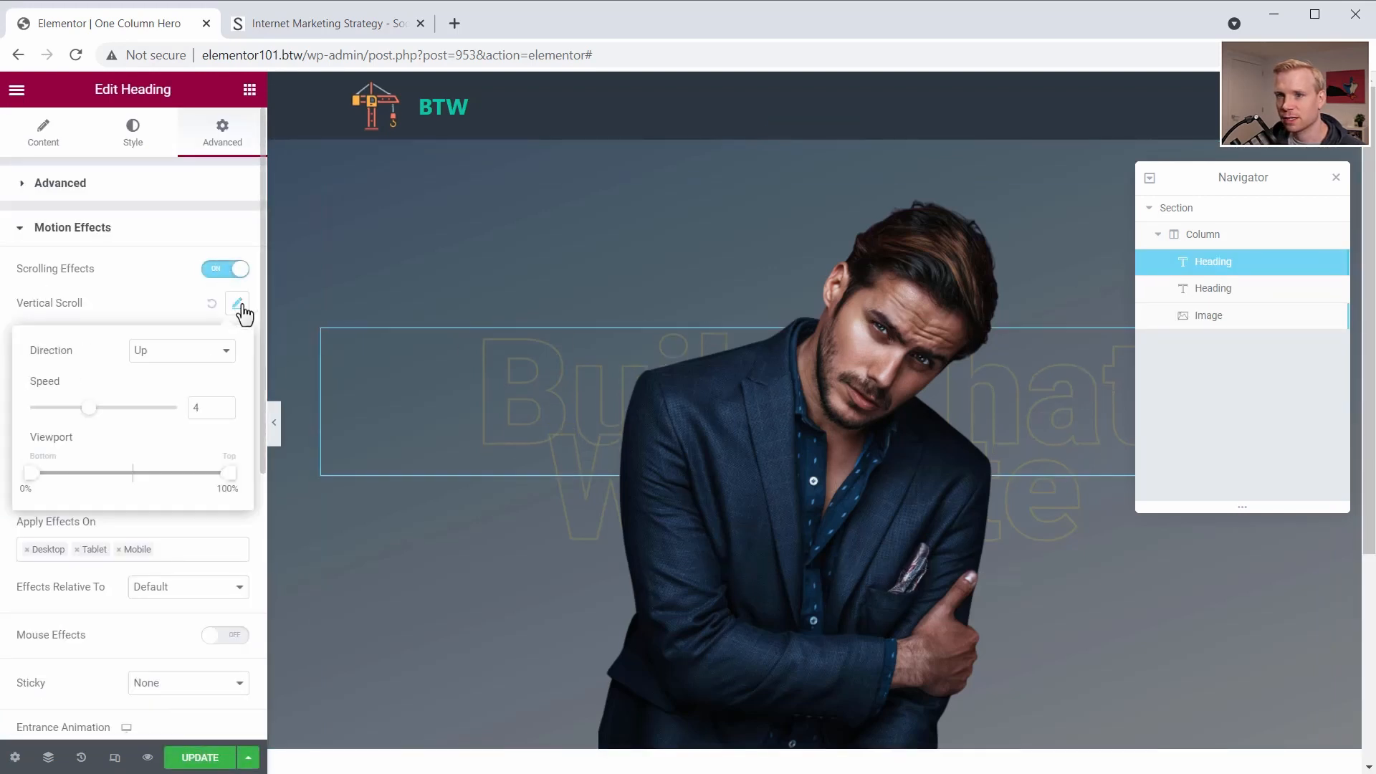
# - Test the first heading's scrolling effect and reduce its Vertical Scroll speed to 2.5
pyautogui.scroll(-3, 332, 387)
pyautogui.scroll(2, 316, 387)
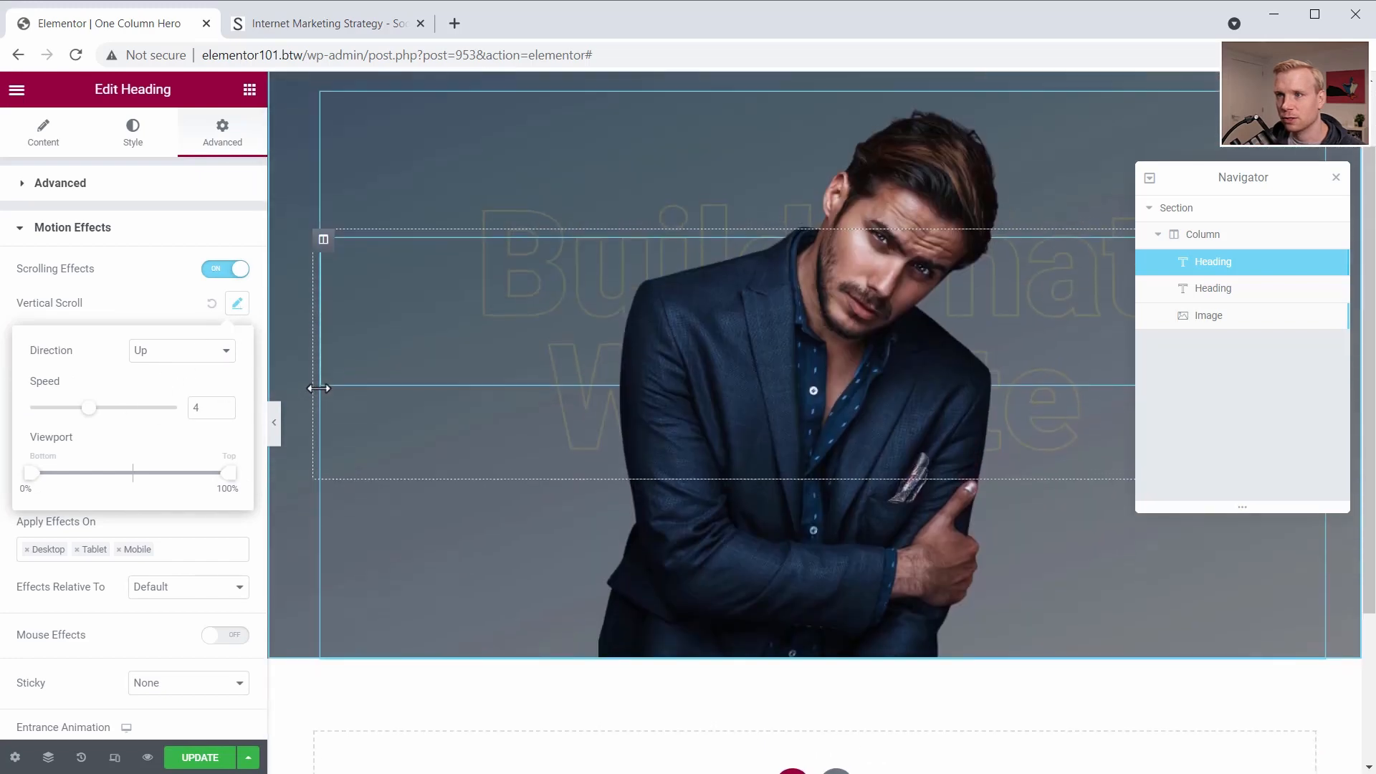
pyautogui.scroll(-1, 319, 388)
pyautogui.scroll(-3, 319, 387)
pyautogui.scroll(4, 319, 387)
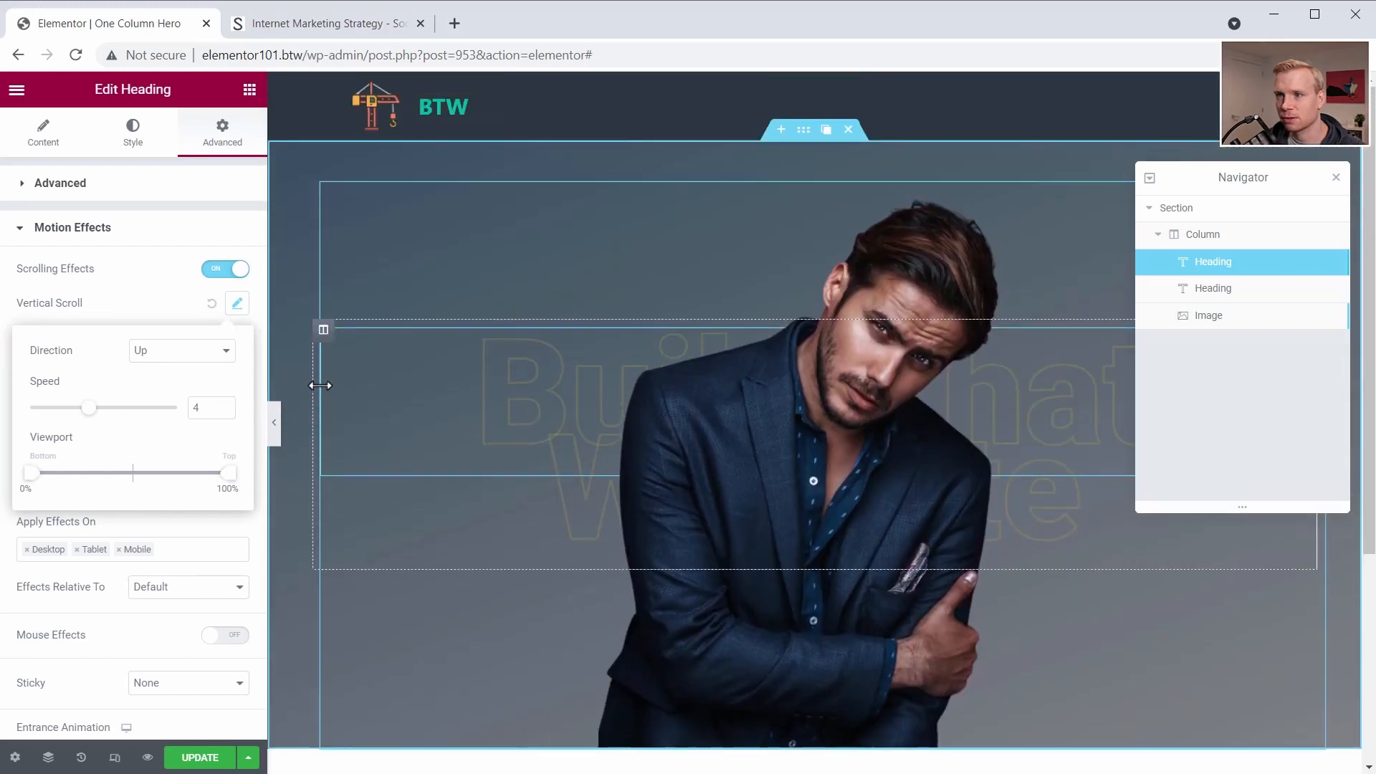
pyautogui.scroll(-1, 321, 385)
pyautogui.scroll(-3, 321, 385)
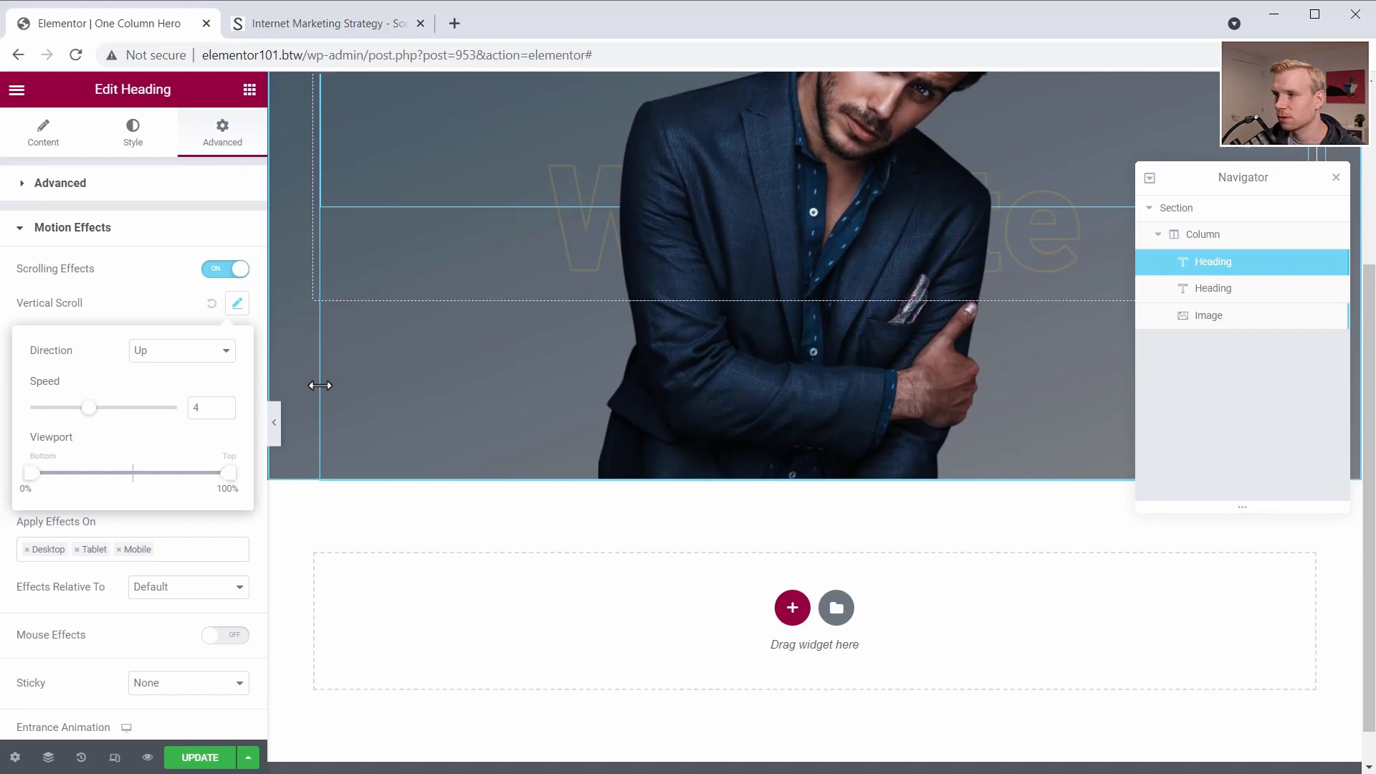
pyautogui.scroll(4, 320, 385)
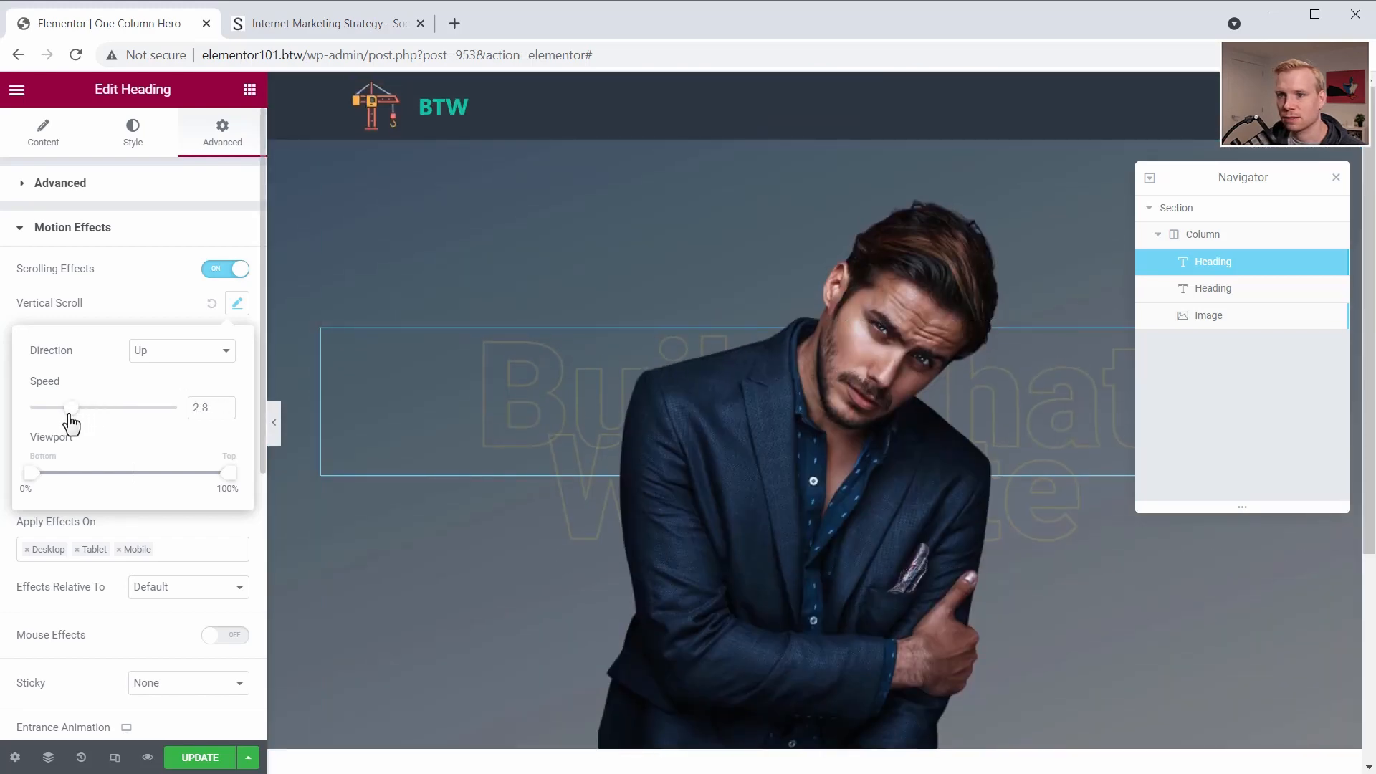
pyautogui.scroll(-3, 424, 448)
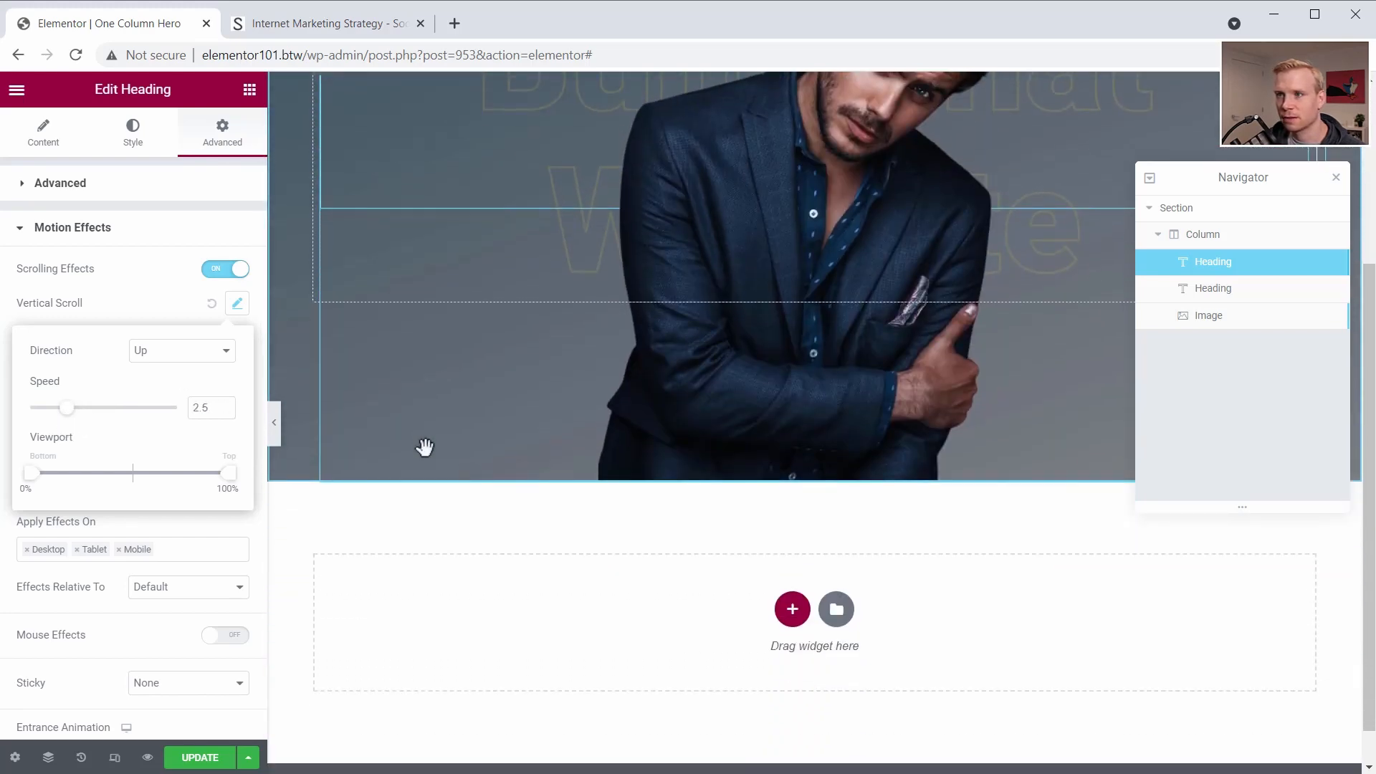
pyautogui.scroll(4, 424, 449)
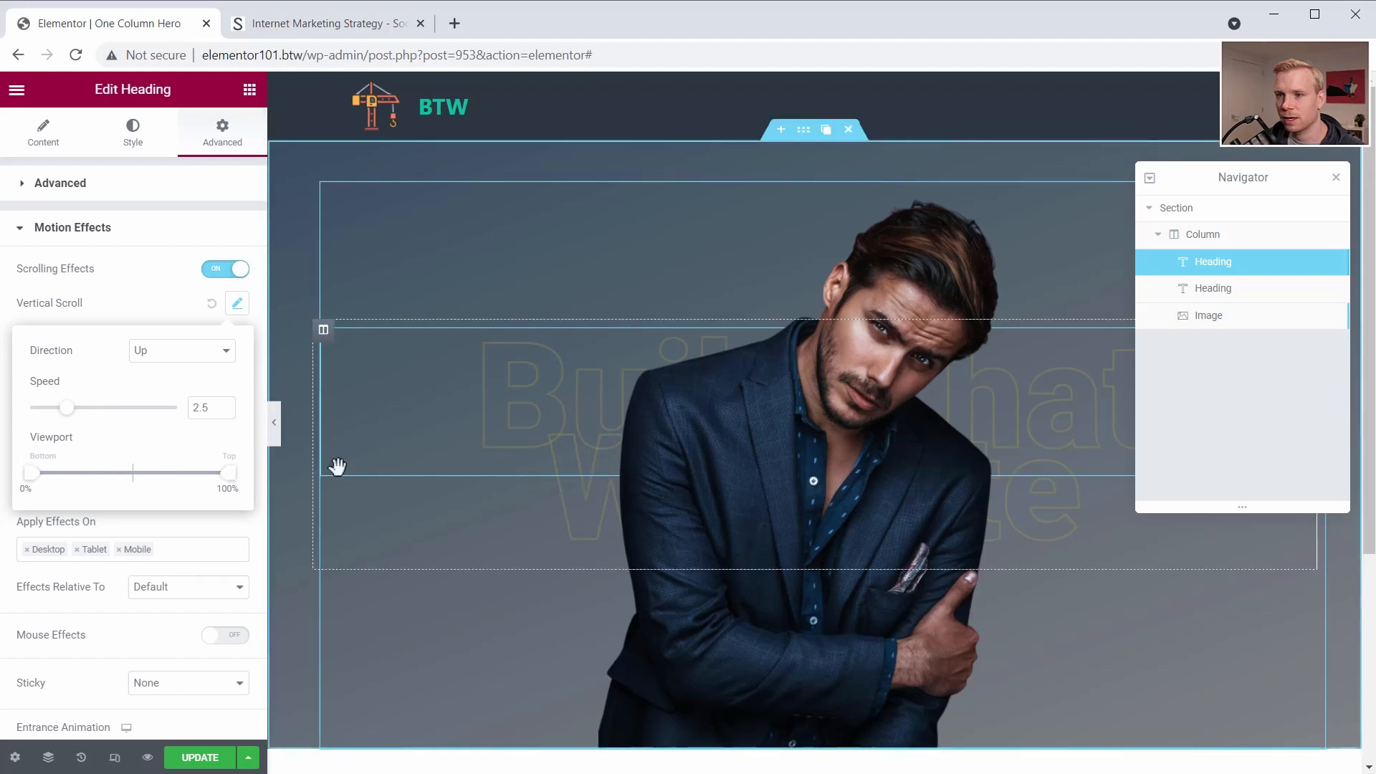
# - Enable scrolling effects with an upward Vertical Scroll on the second heading and test the motion
pyautogui.click(1234, 297)
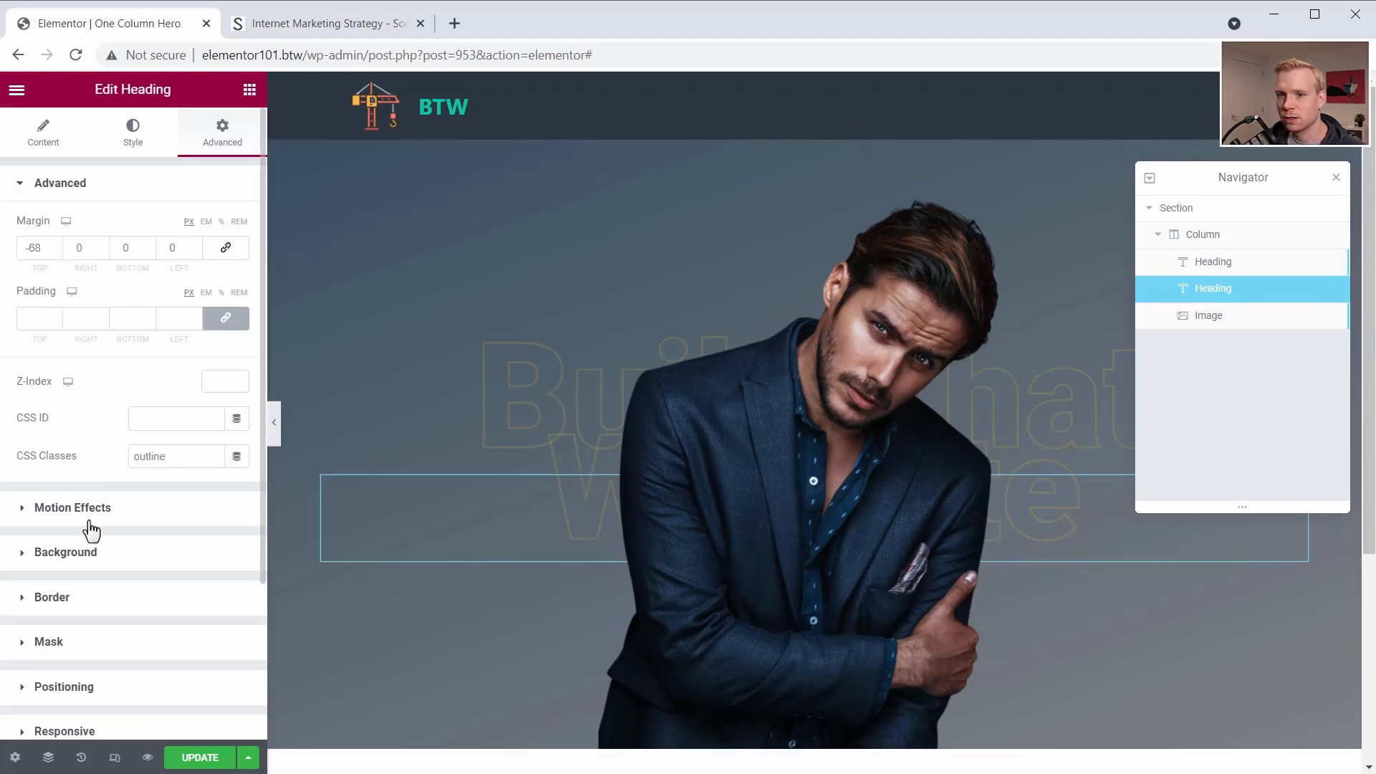
pyautogui.click(131, 507)
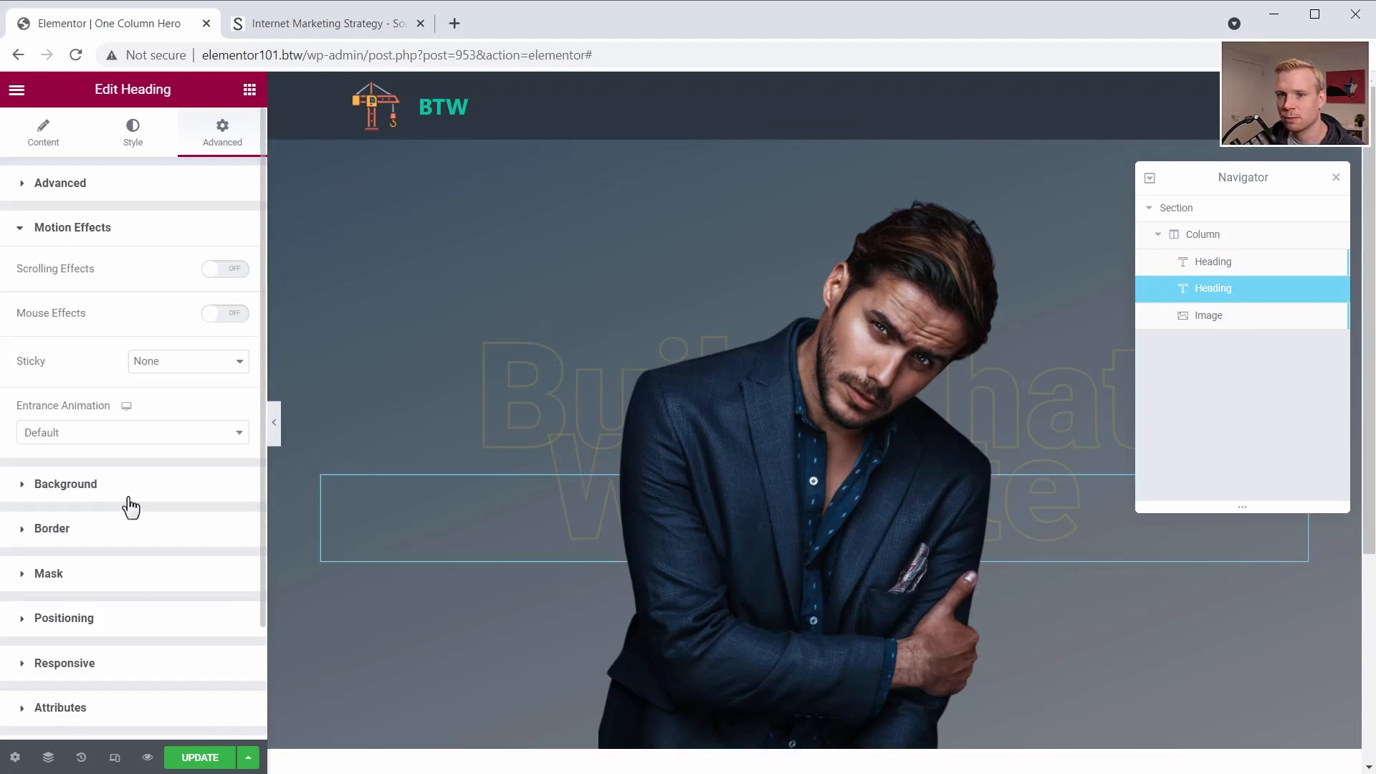
pyautogui.click(235, 279)
pyautogui.click(237, 304)
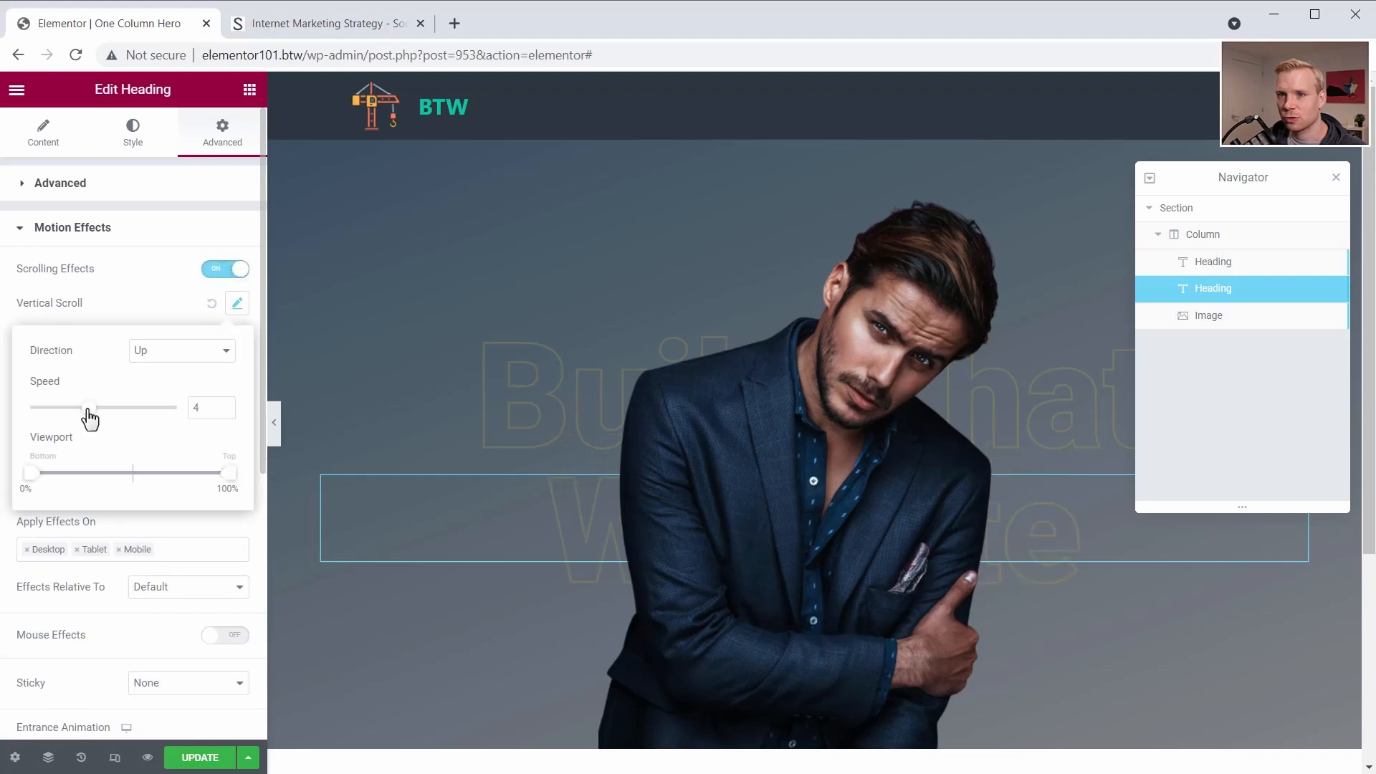
pyautogui.scroll(-5, 332, 368)
pyautogui.scroll(6, 334, 369)
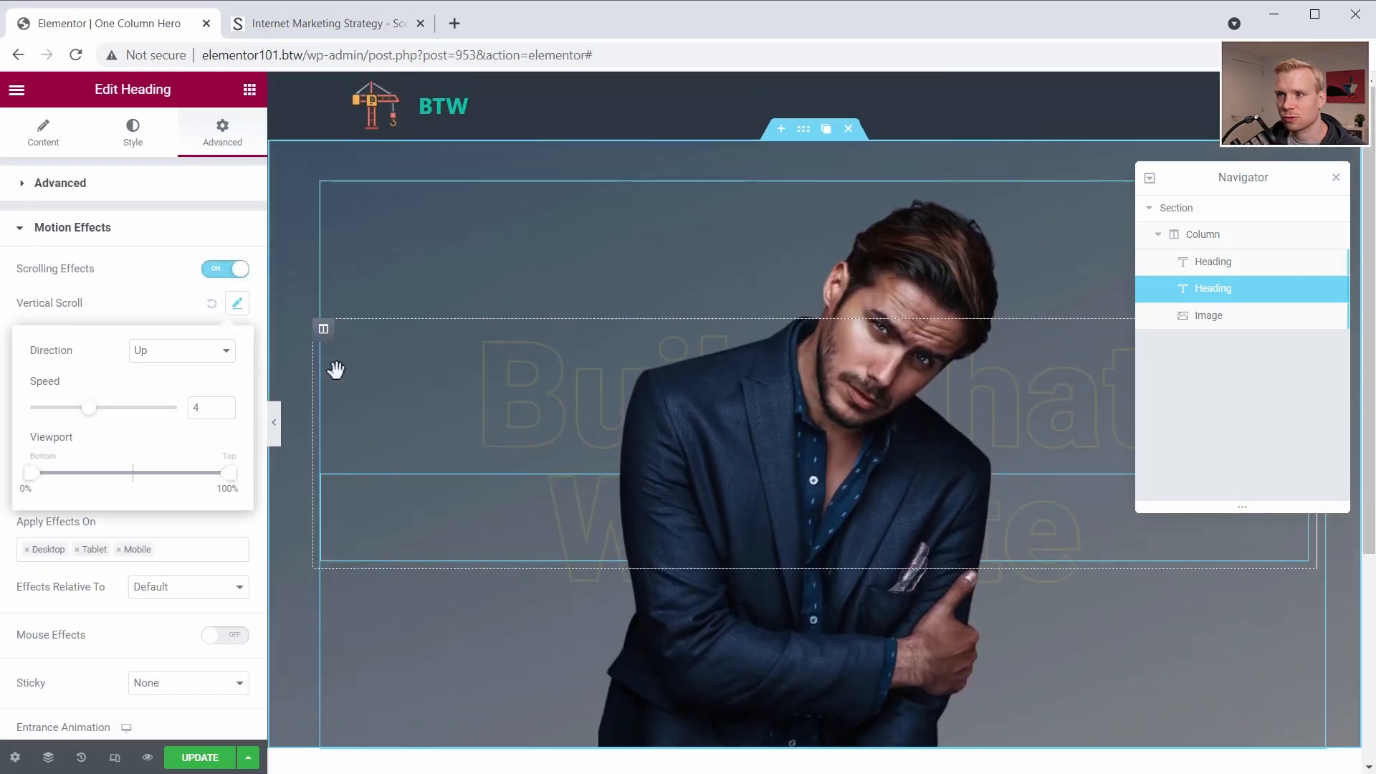
pyautogui.scroll(-5, 335, 368)
pyautogui.scroll(5, 335, 369)
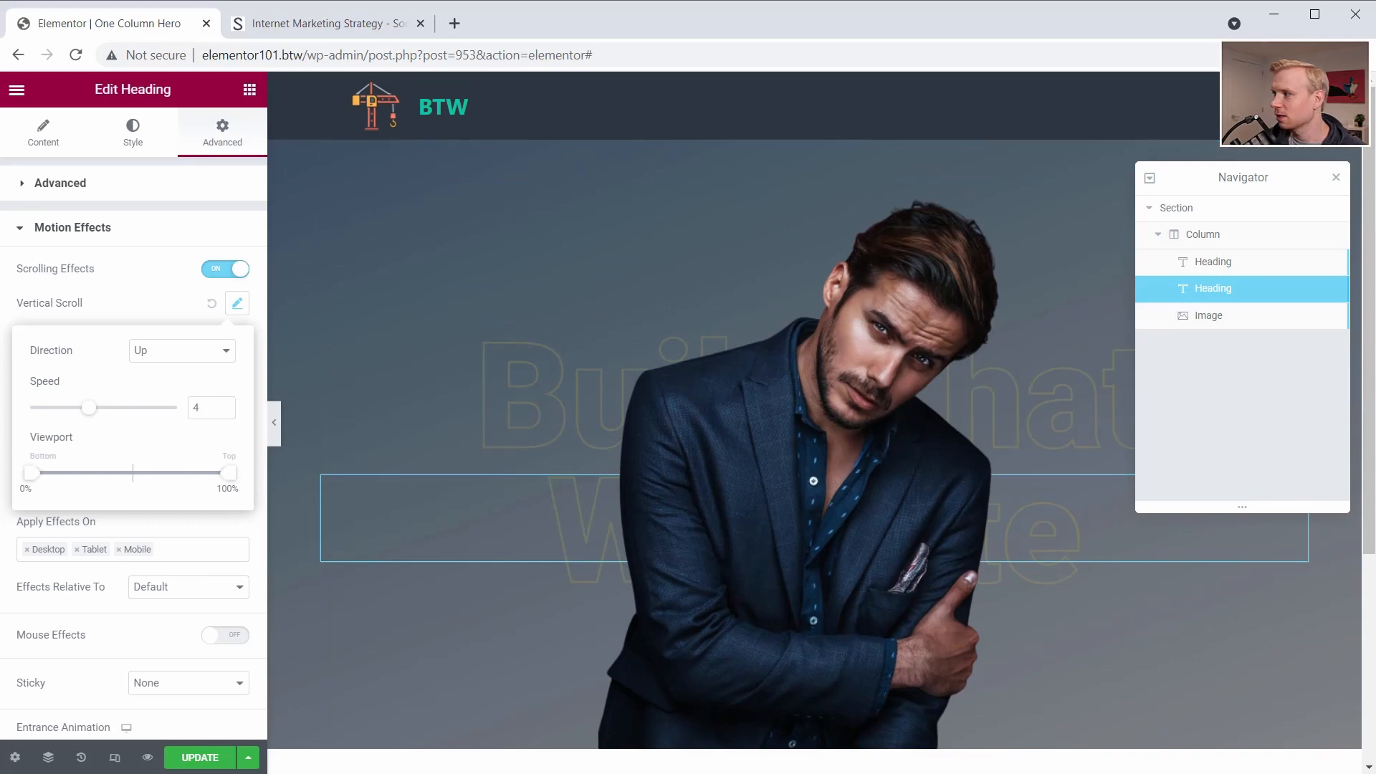
# - Switch to the Social Triggers site and examine the newsletter sign-up box overlapping the hero's lower edge
pyautogui.click(276, 29)
pyautogui.scroll(-2, 294, 222)
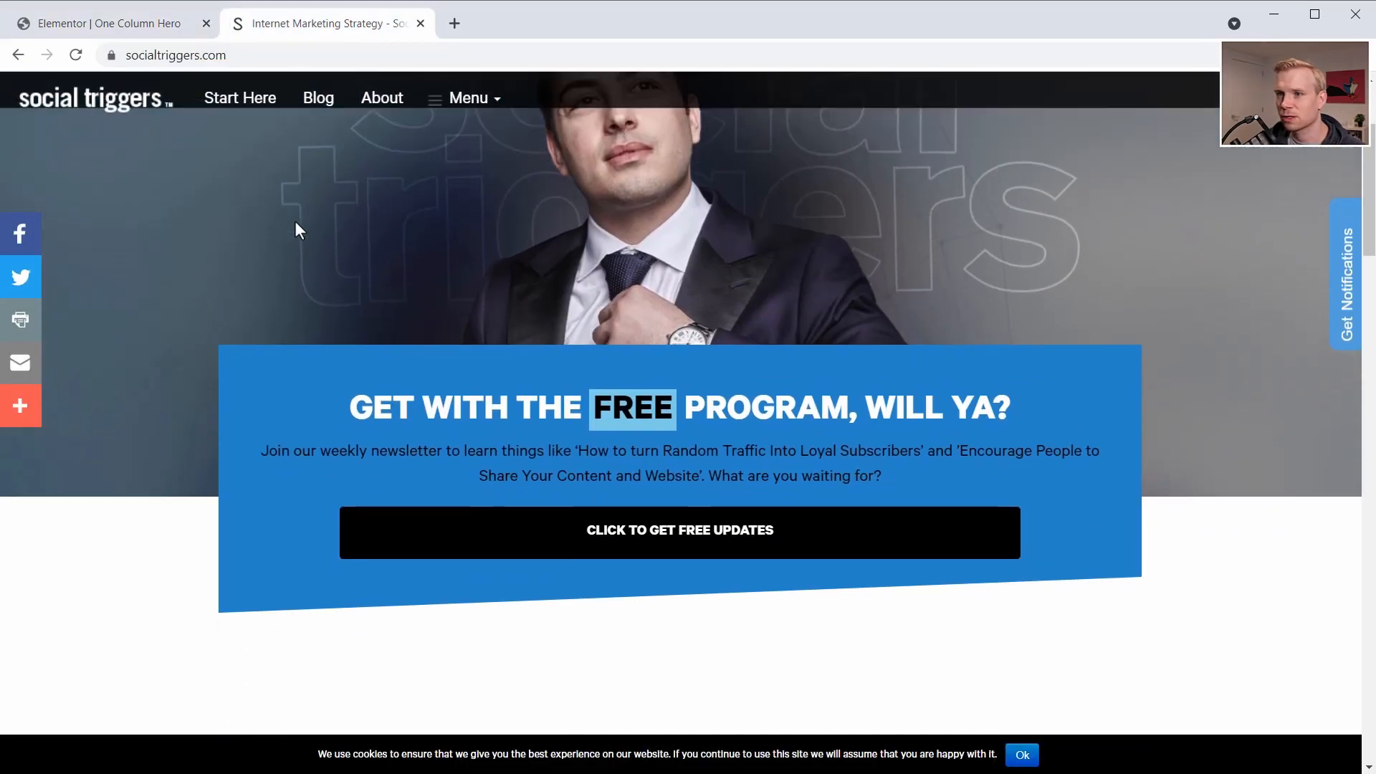
pyautogui.scroll(-2, 294, 222)
pyautogui.scroll(3, 295, 222)
pyautogui.scroll(-5, 294, 222)
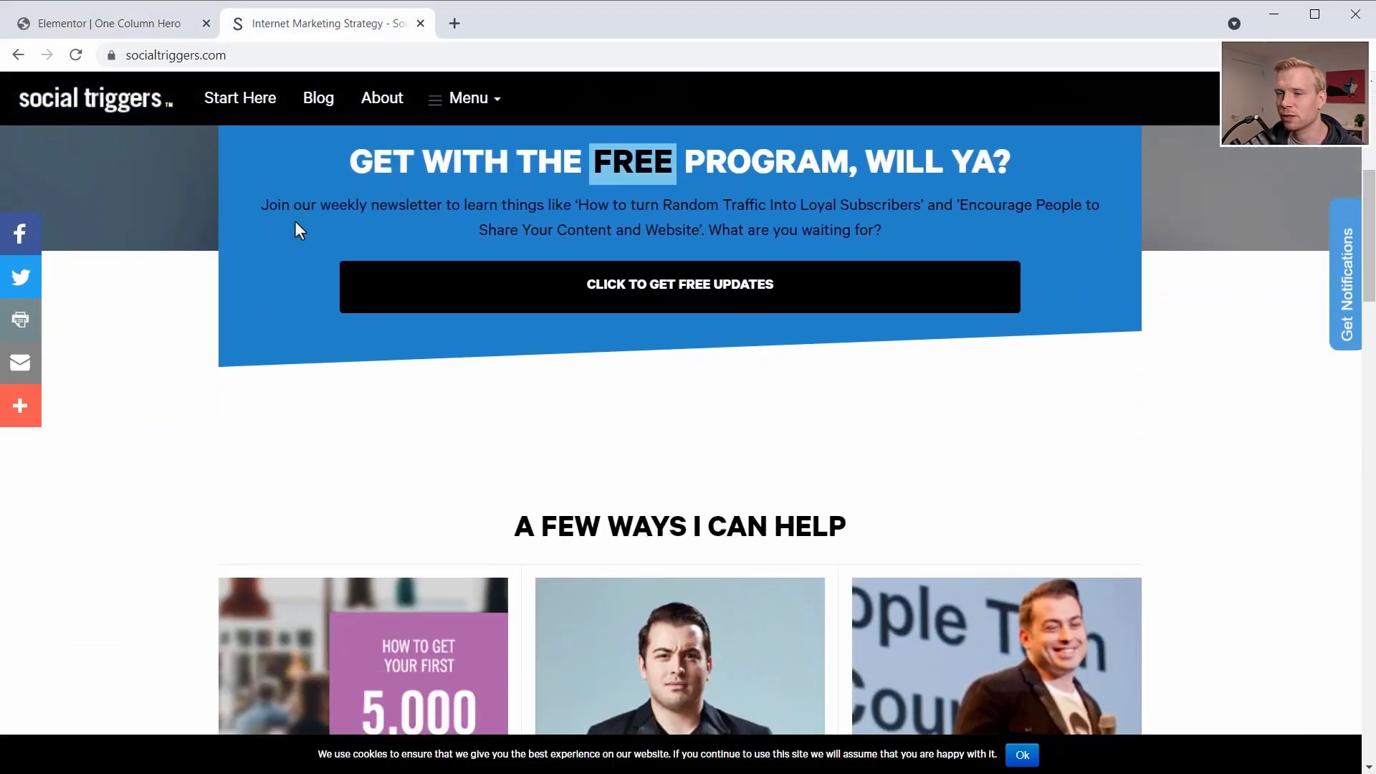
# - Switch back to the Elementor editor and test the hero headings' vertical scroll motion
pyautogui.scroll(5, 295, 222)
pyautogui.click(129, 27)
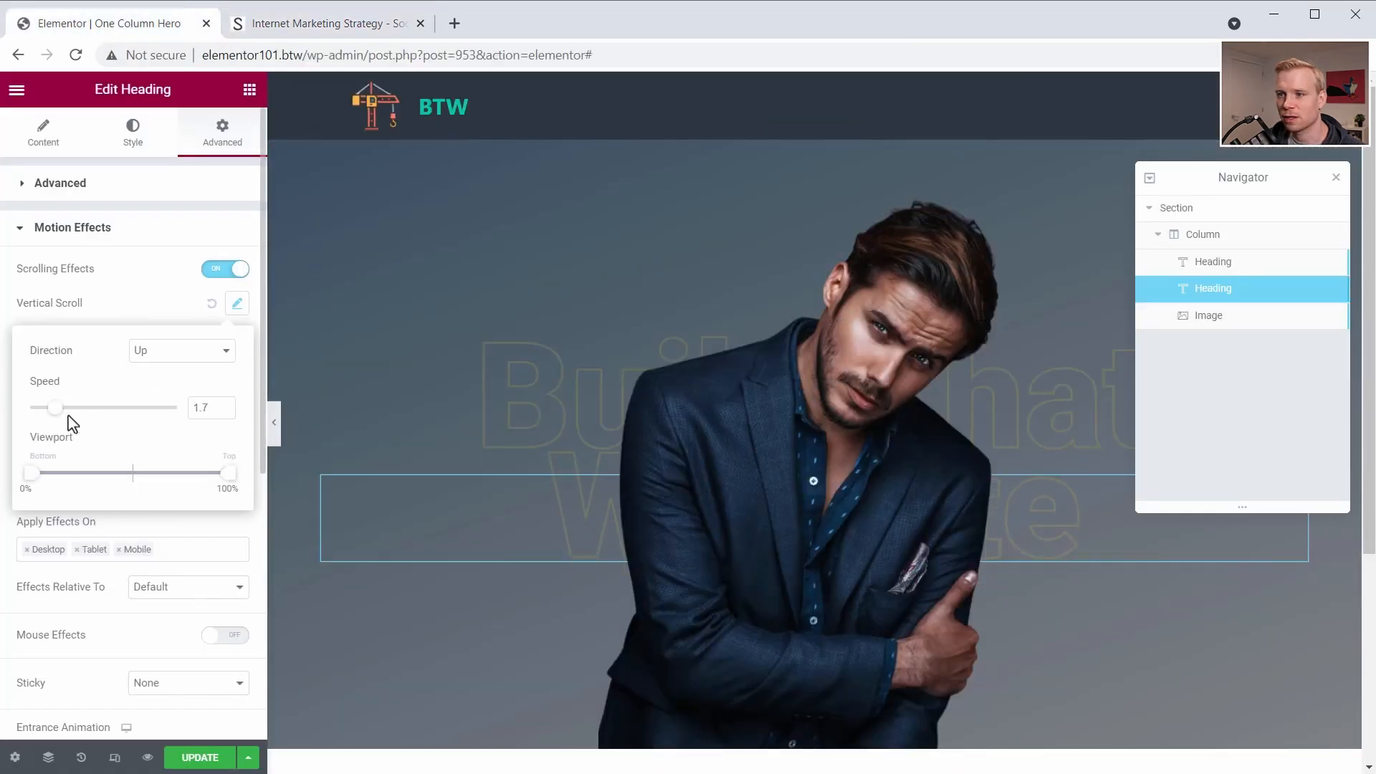
pyautogui.scroll(-5, 415, 325)
pyautogui.scroll(5, 415, 319)
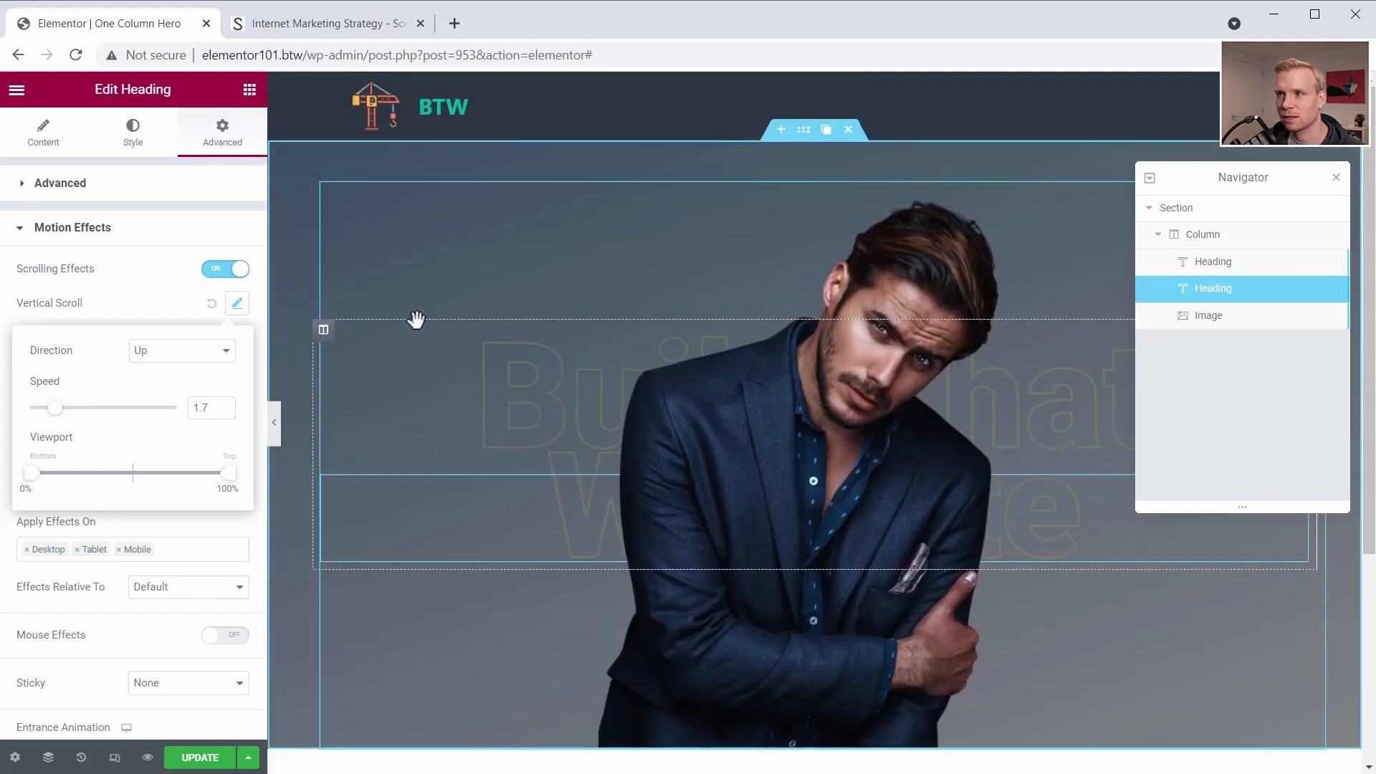
pyautogui.scroll(-5, 416, 319)
pyautogui.scroll(5, 416, 319)
pyautogui.scroll(-4, 416, 319)
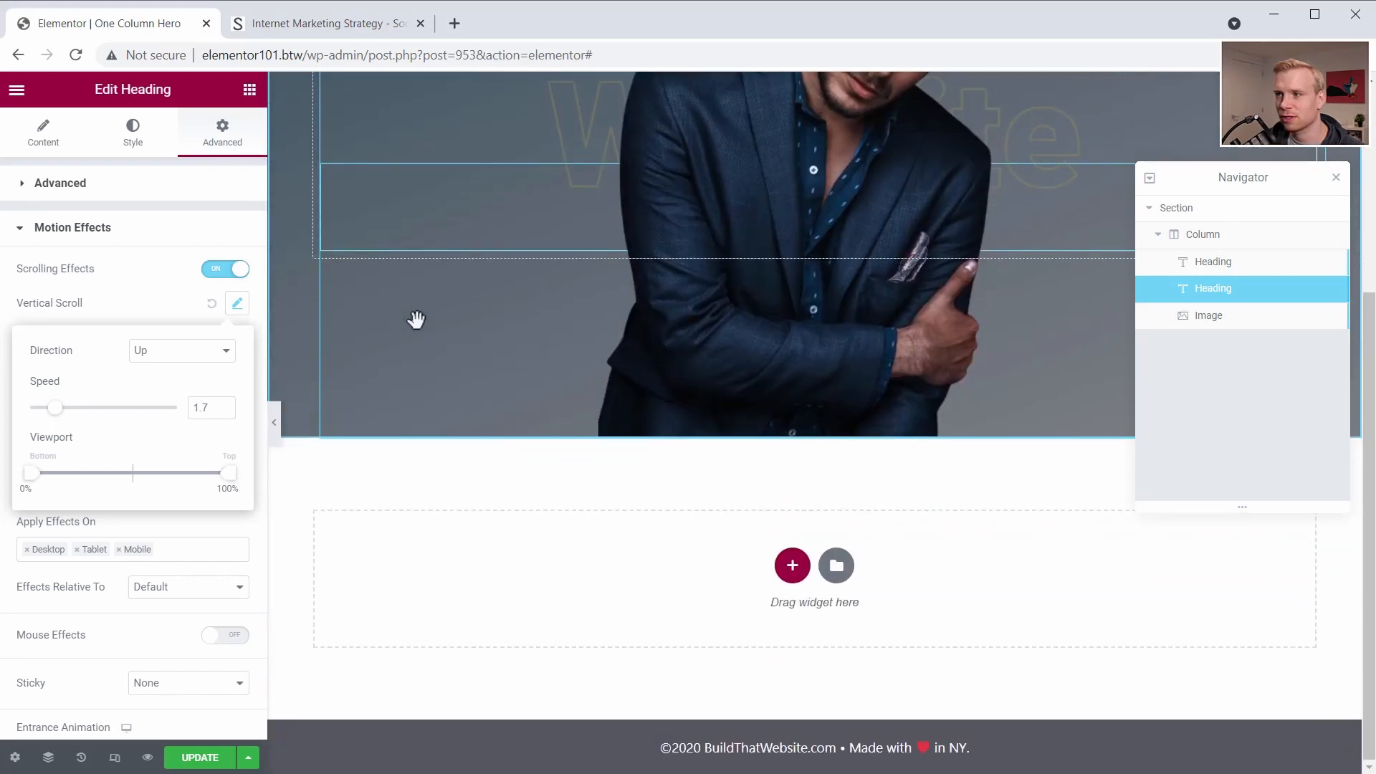
# - Switch to the Social Triggers site and inspect the CSS that makes the newsletter box overlap the hero
pyautogui.hotkey('ctrl', 'Tab')
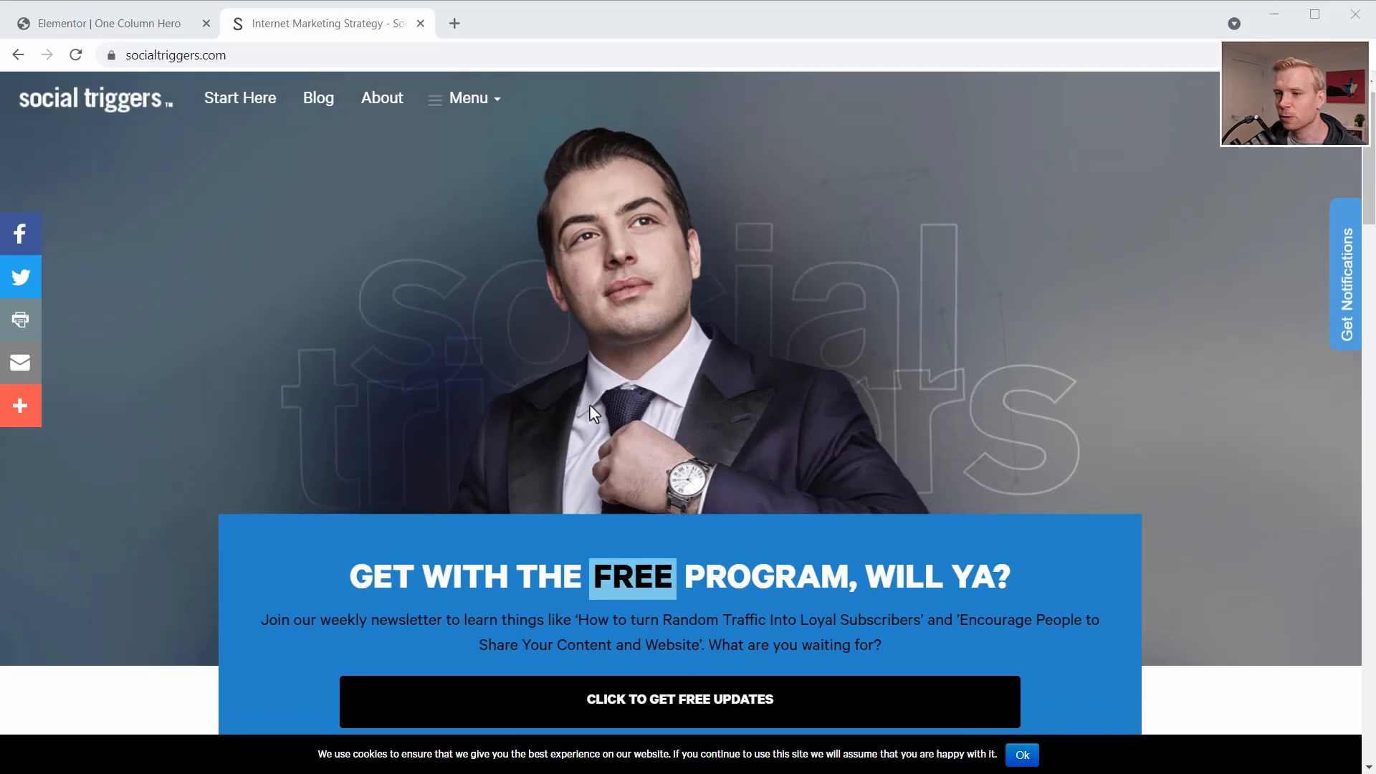
pyautogui.scroll(-2, 458, 451)
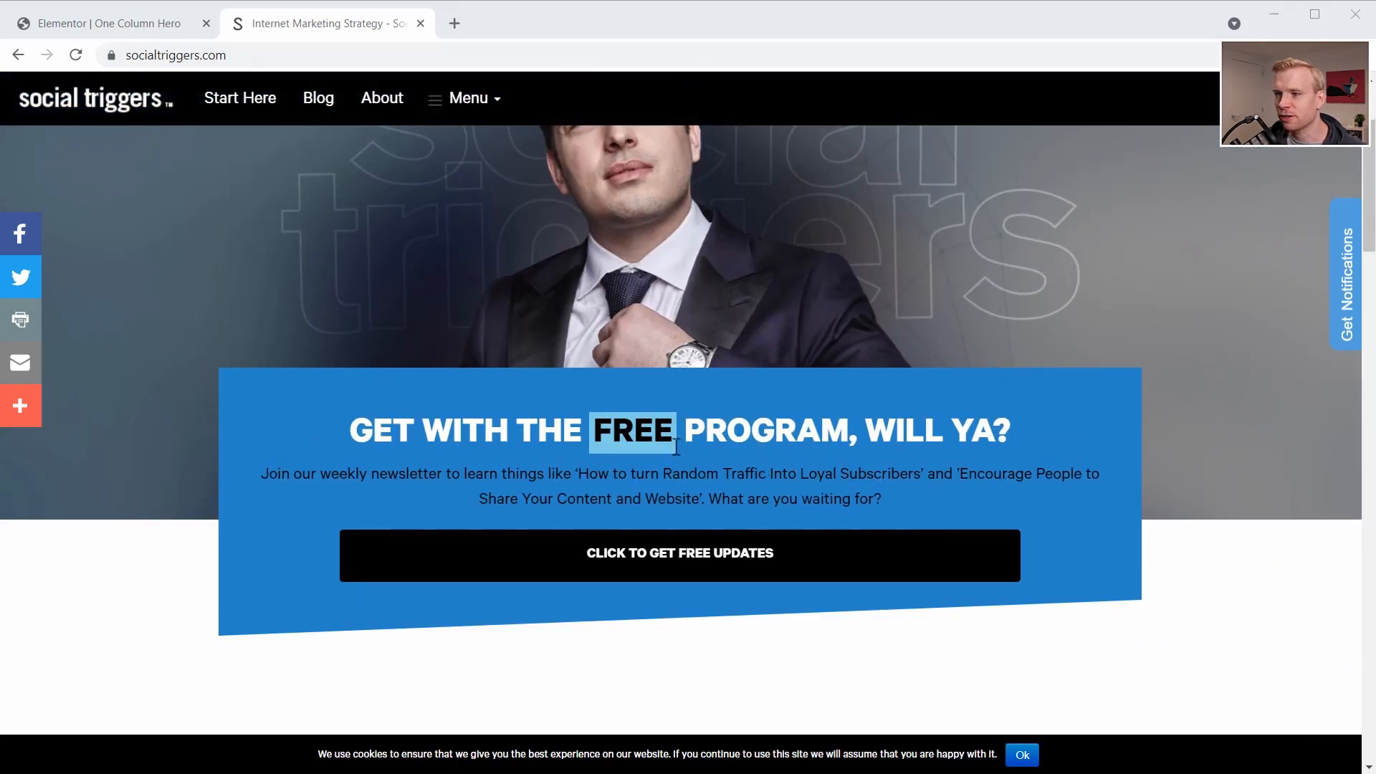
pyautogui.rightClick(603, 438)
pyautogui.click(674, 682)
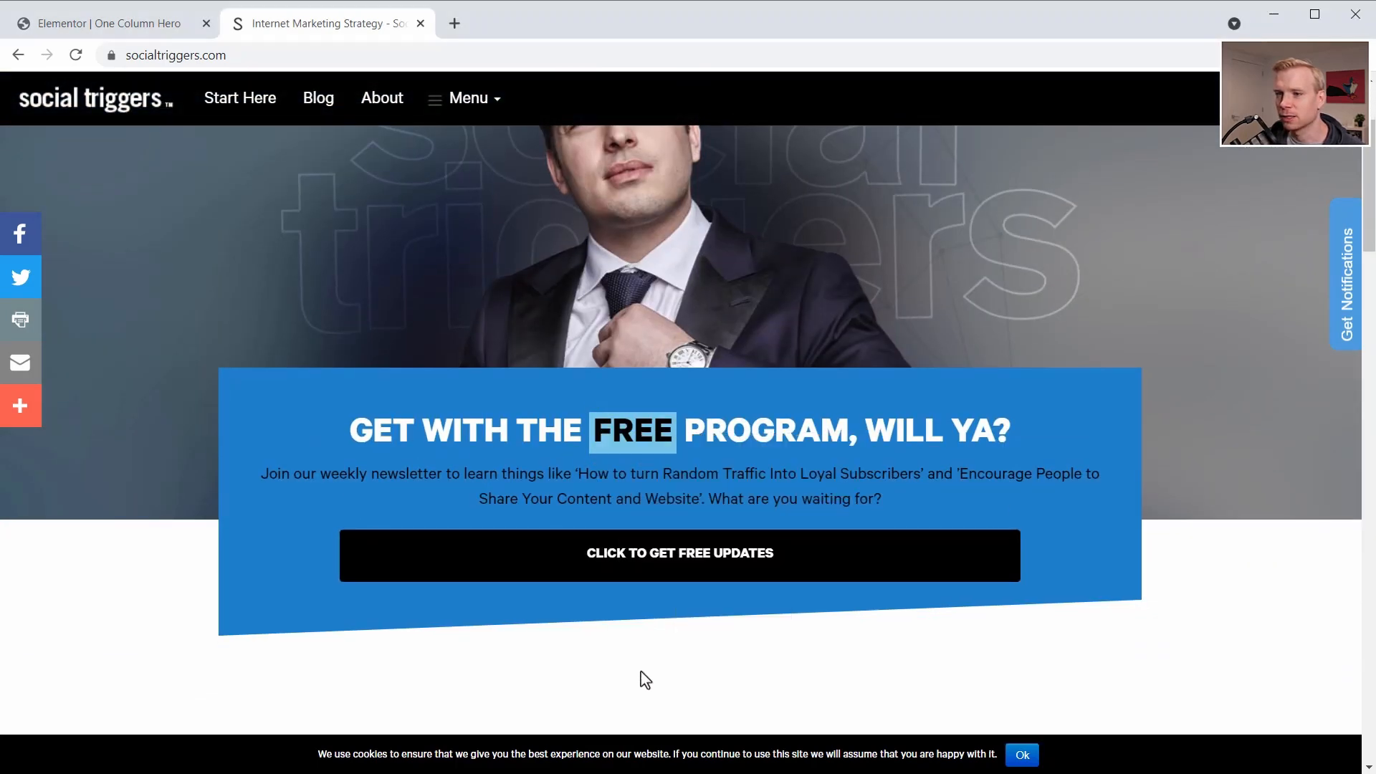
pyautogui.scroll(-3, 976, 683)
pyautogui.scroll(3, 970, 674)
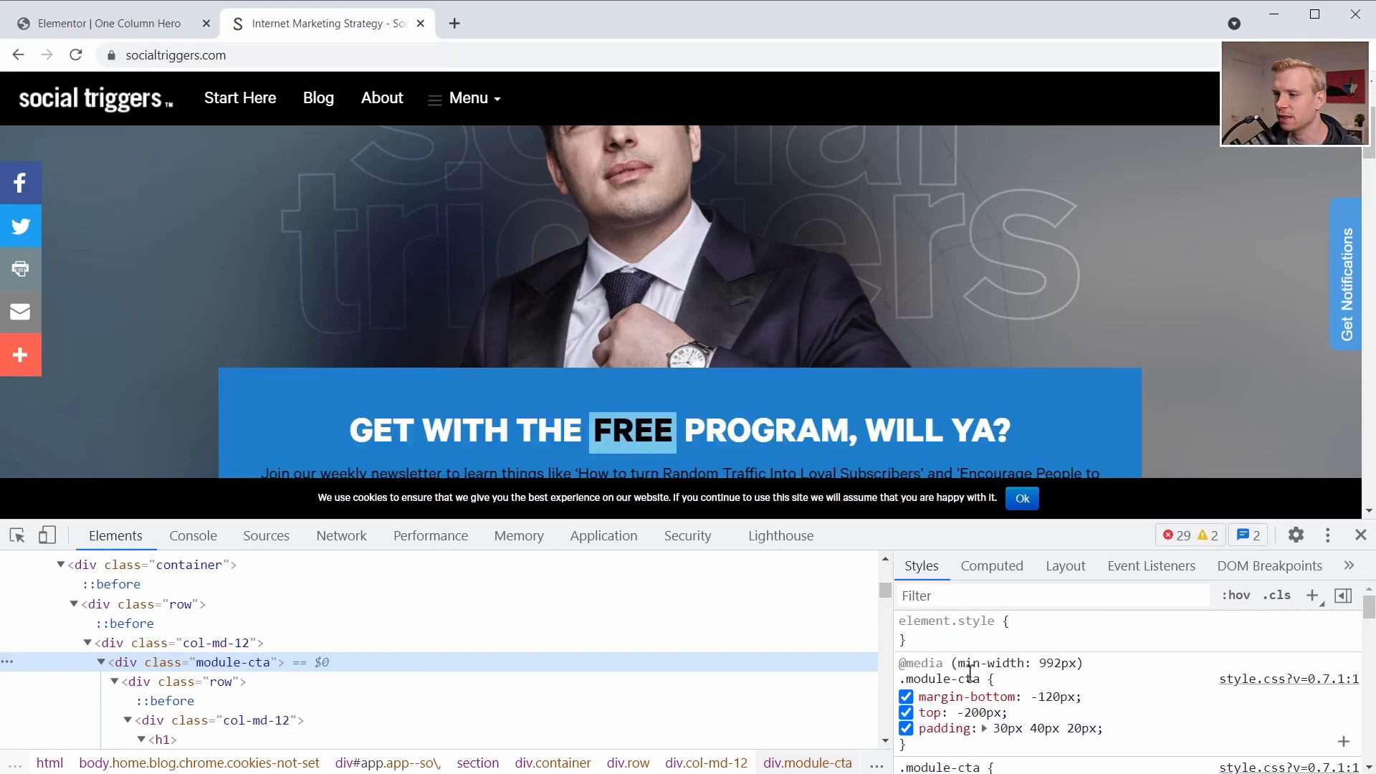
pyautogui.scroll(-3, 813, 375)
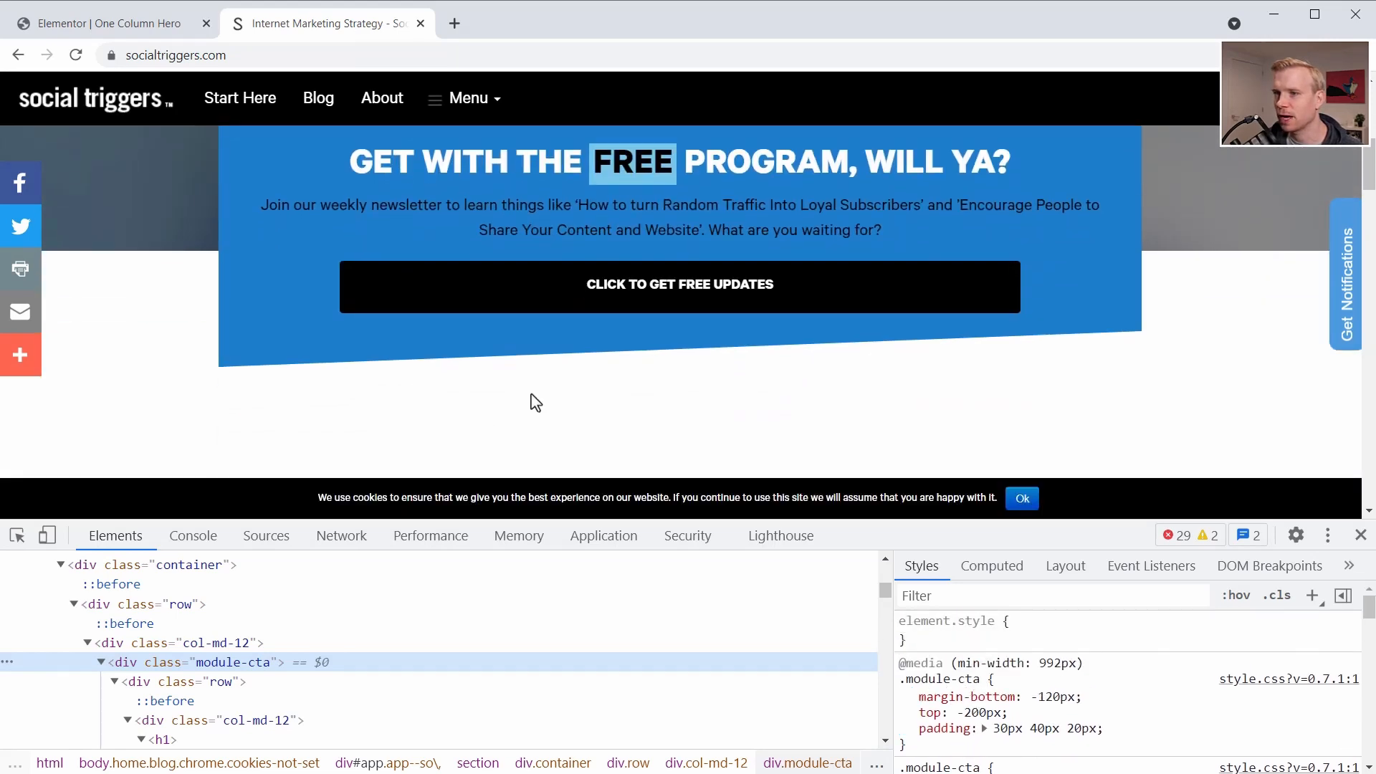
pyautogui.scroll(5, 760, 325)
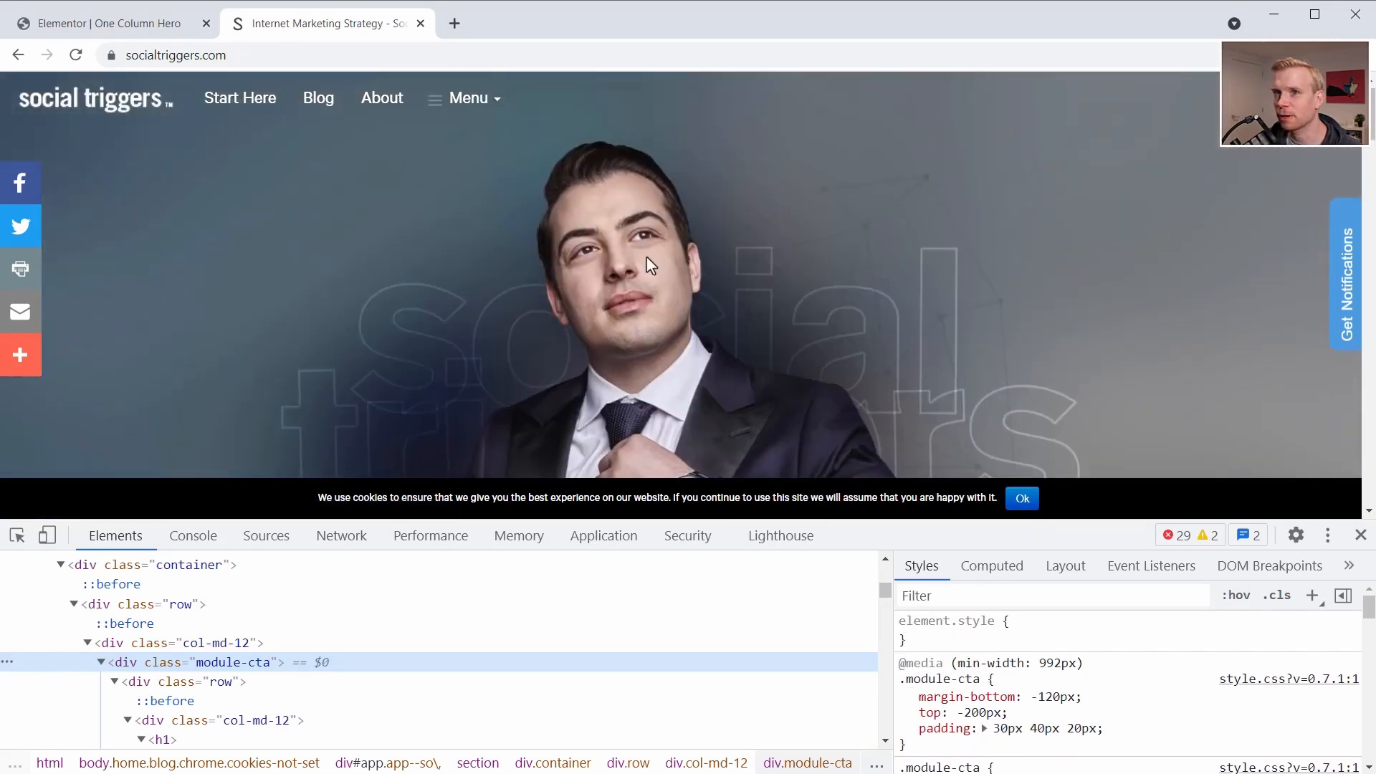
# - Return to the Elementor editor and add a new one-column section below the hero
pyautogui.click(139, 29)
pyautogui.scroll(-1, 767, 452)
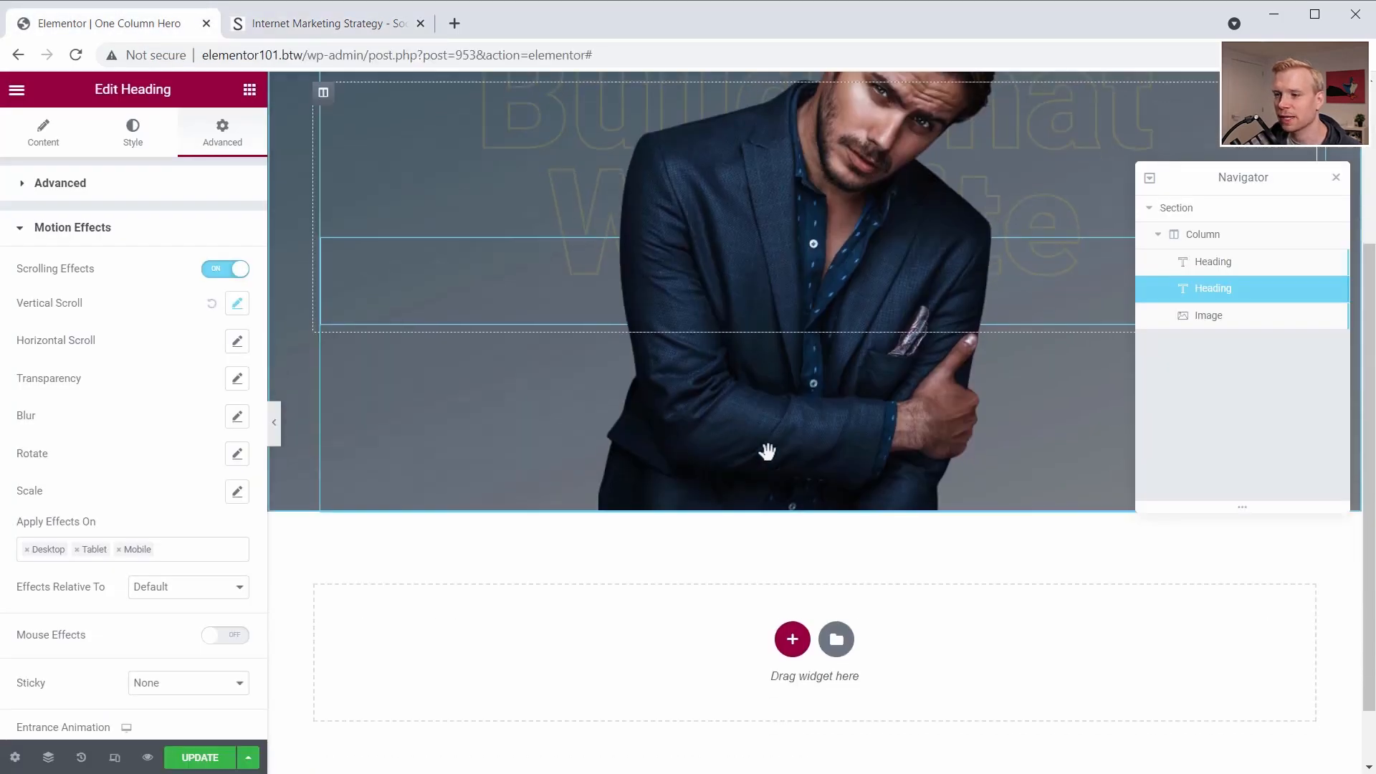
pyautogui.scroll(-1, 766, 452)
pyautogui.click(791, 566)
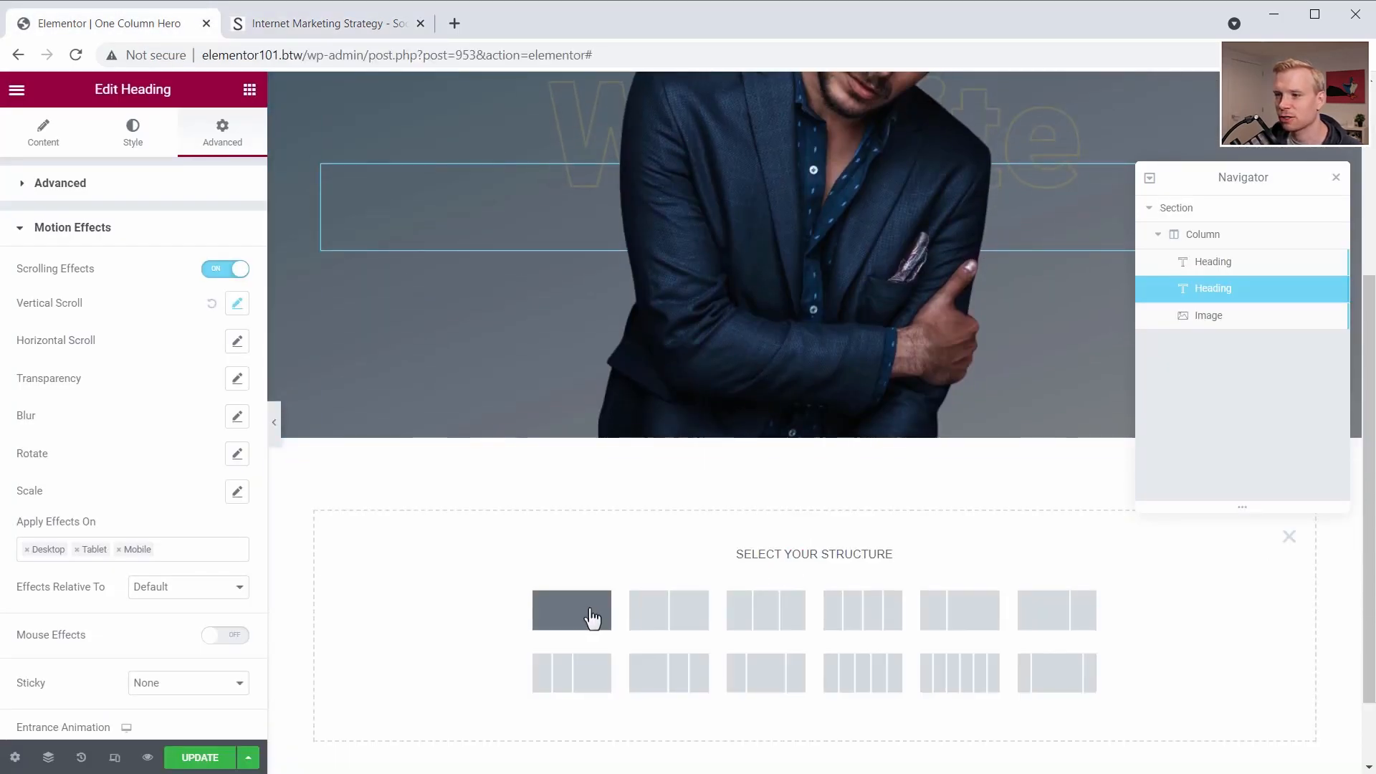
pyautogui.click(593, 616)
# - Insert an Inner Section into the new section and delete one of its two columns
pyautogui.click(250, 90)
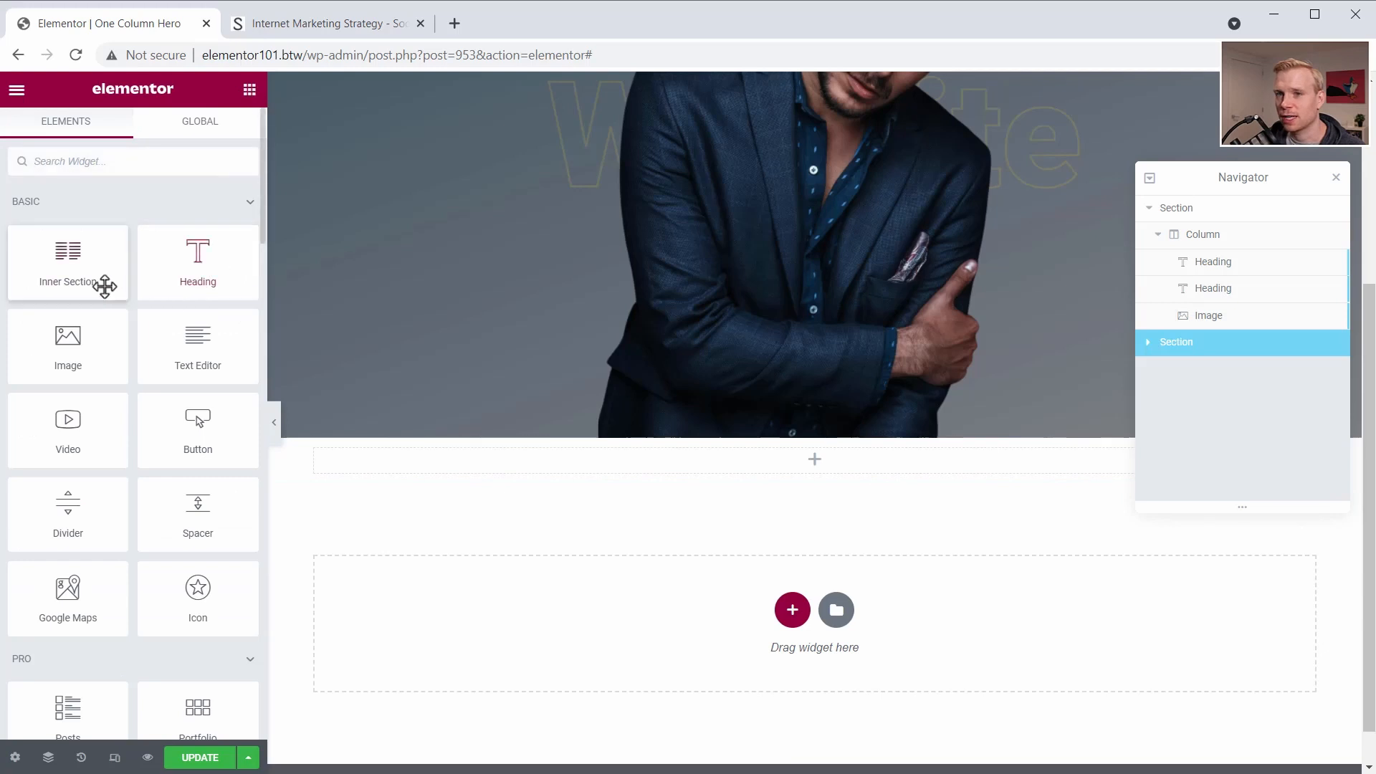
pyautogui.moveTo(101, 286); pyautogui.dragTo(799, 471)
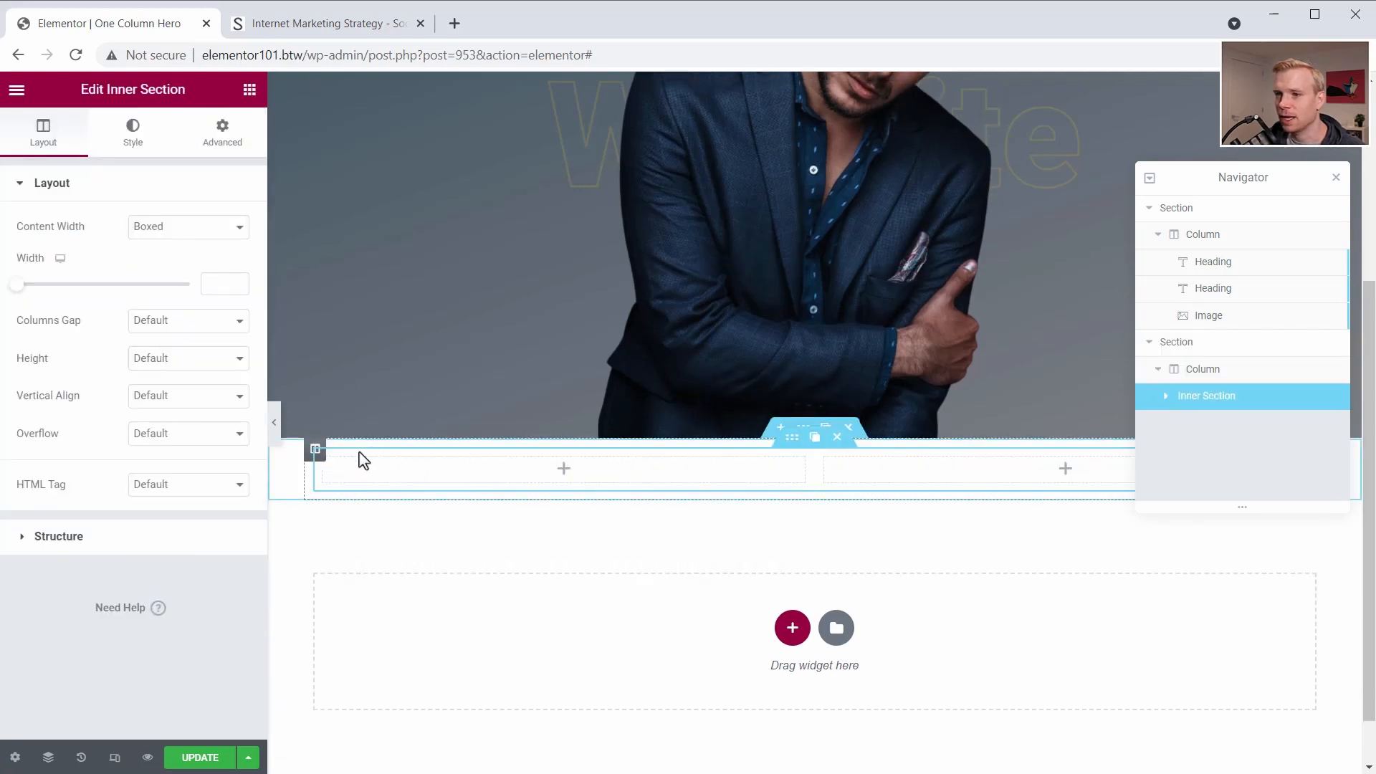
pyautogui.rightClick(327, 467)
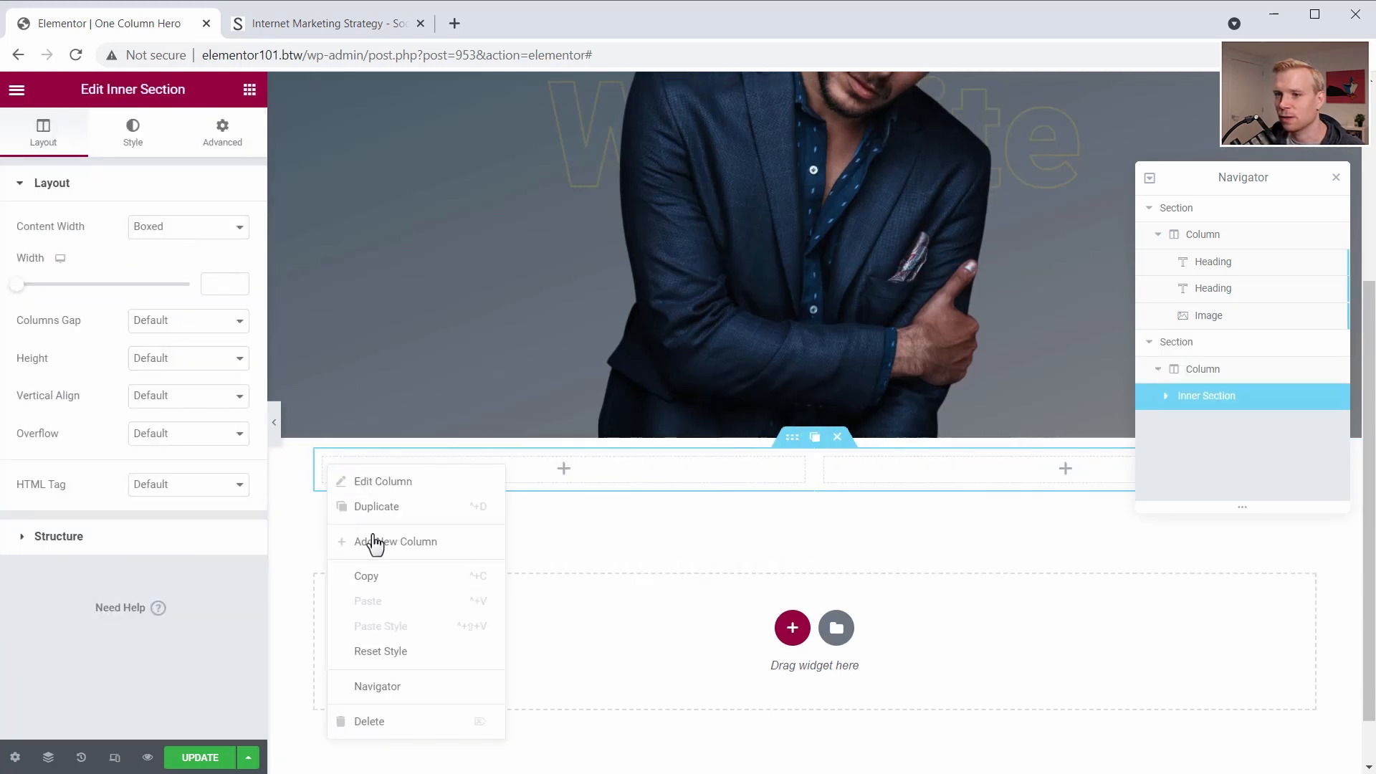
pyautogui.click(393, 722)
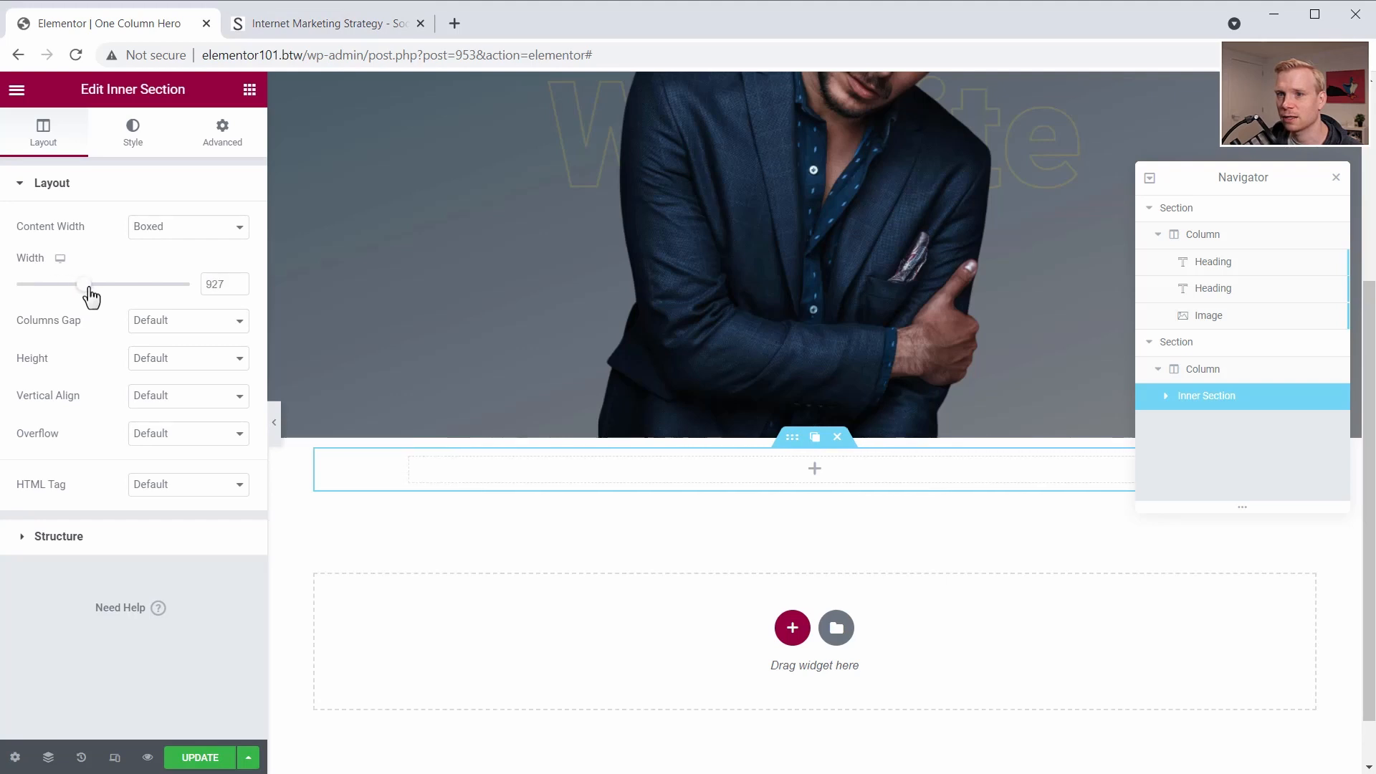
# - Look up the Social Triggers box's computed width, set the inner section's boxed width to 950, and update the page
pyautogui.click(335, 27)
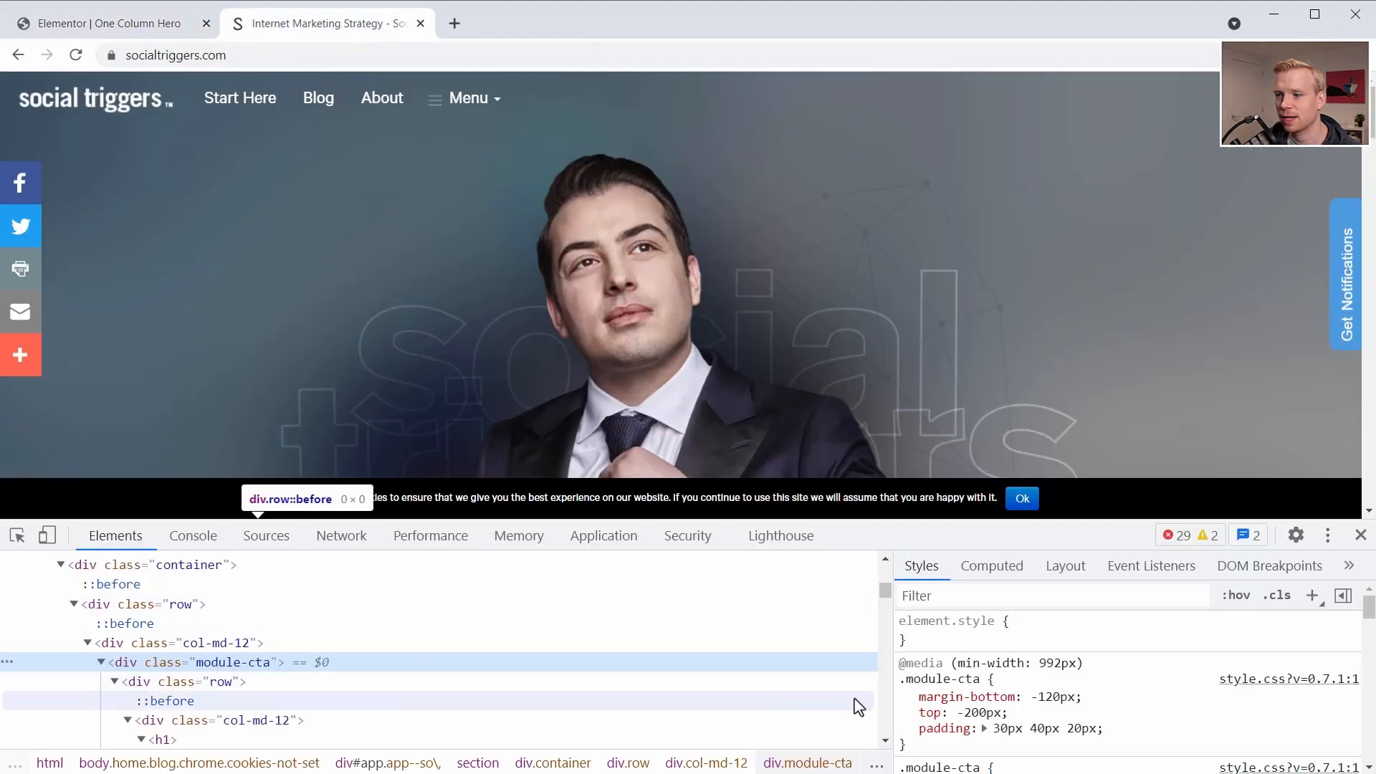
pyautogui.click(1011, 571)
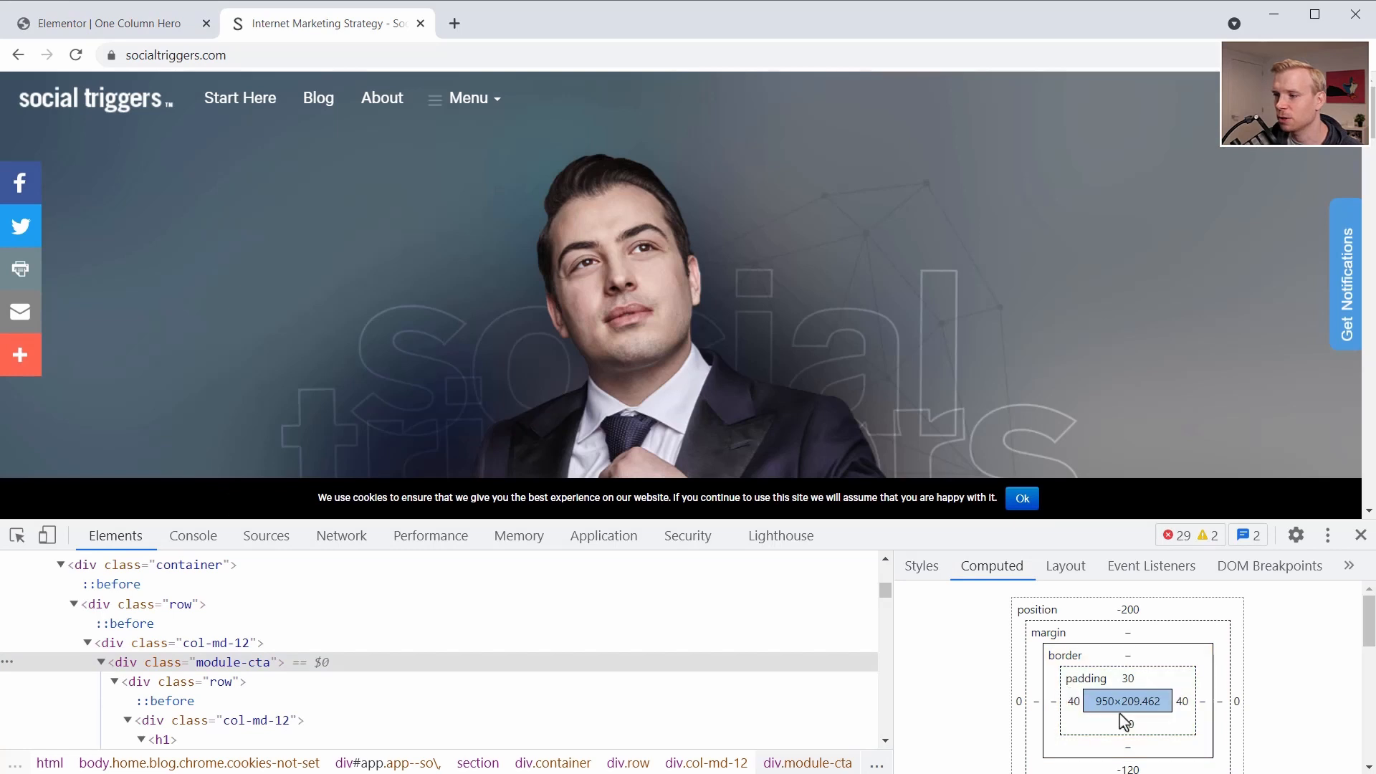
pyautogui.click(109, 24)
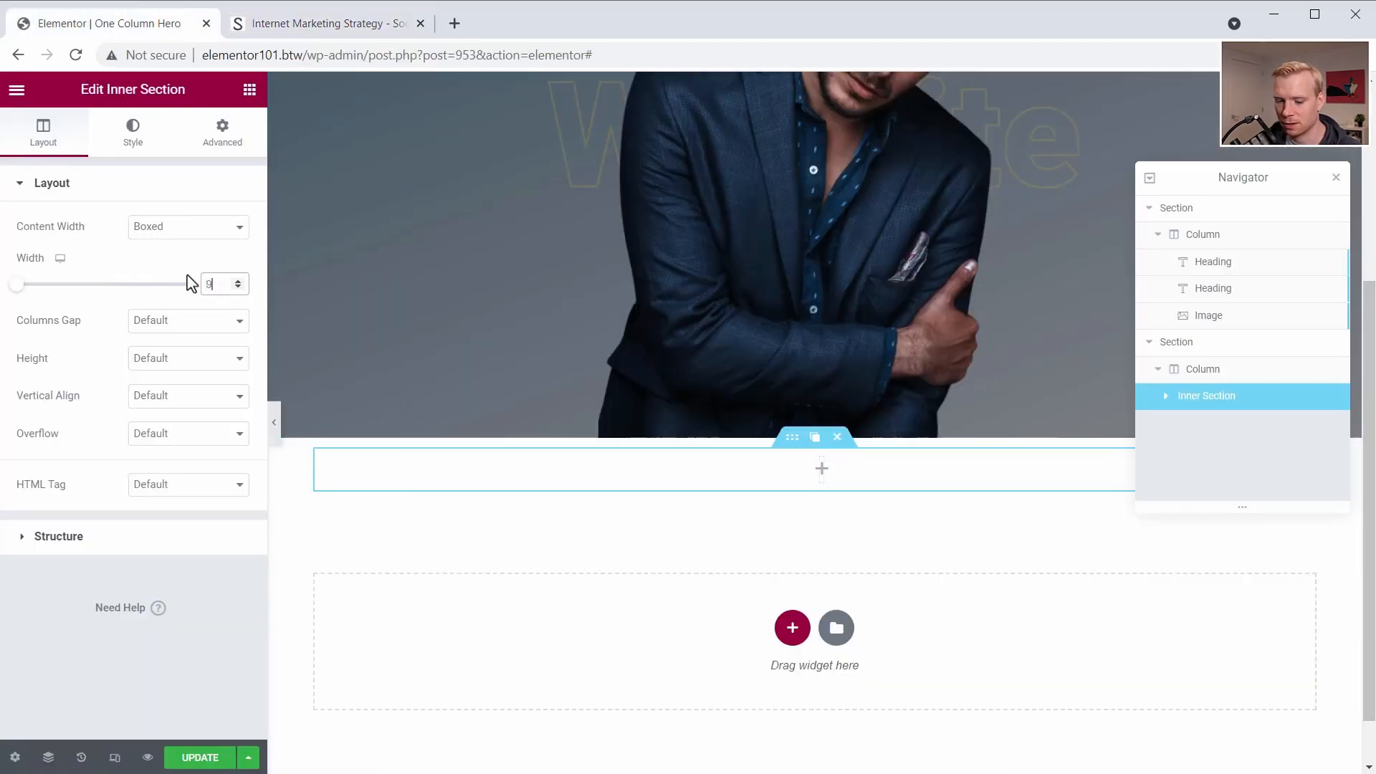
pyautogui.write('950')
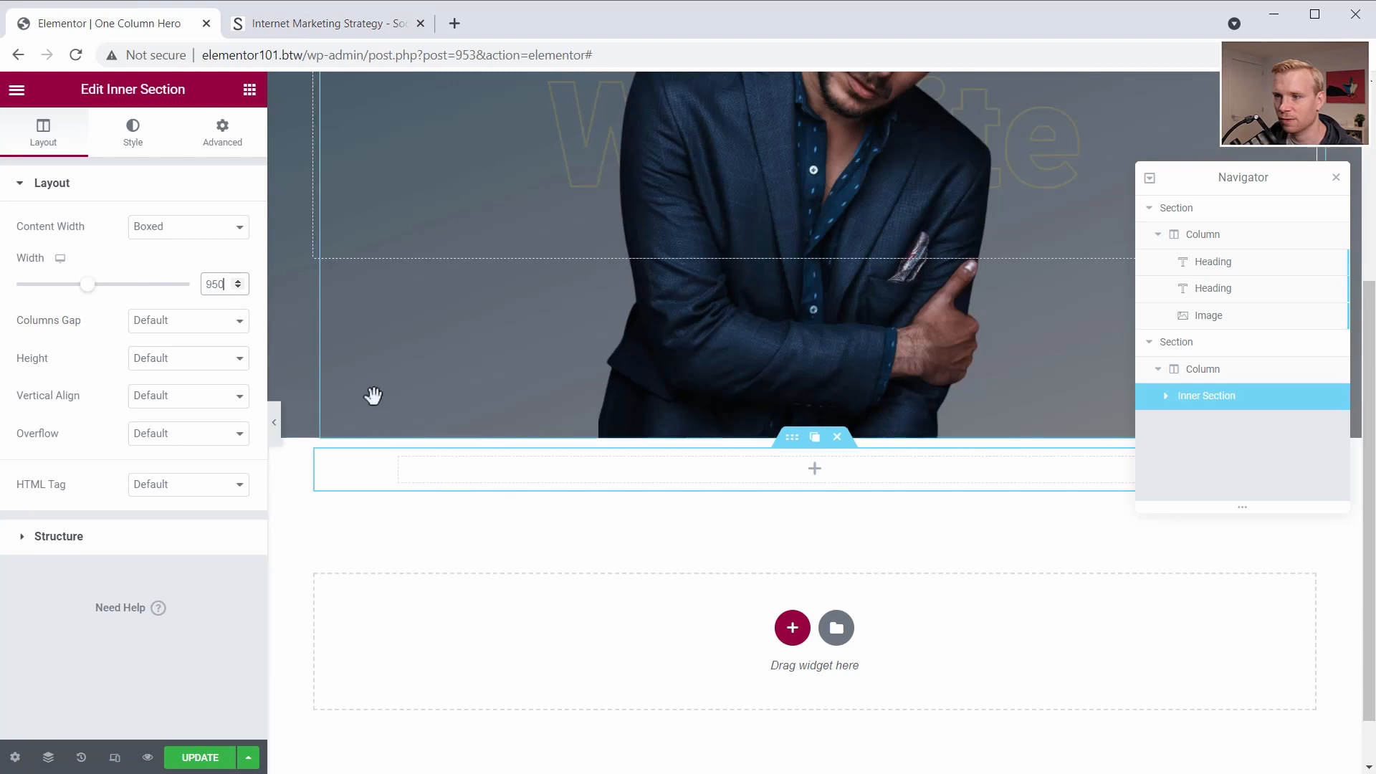
pyautogui.click(204, 763)
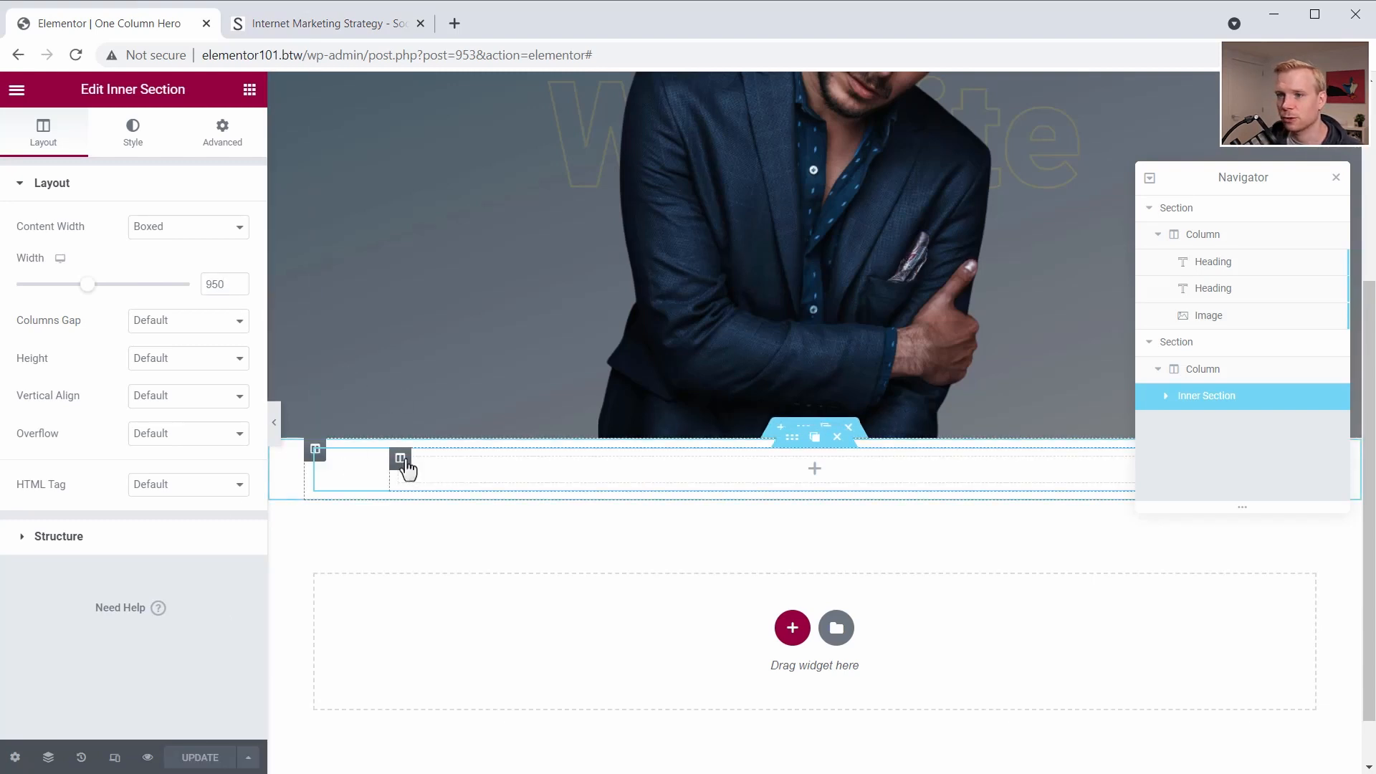
# - Give the inner section's column a classic background in the colour #4CD7B6
pyautogui.click(402, 461)
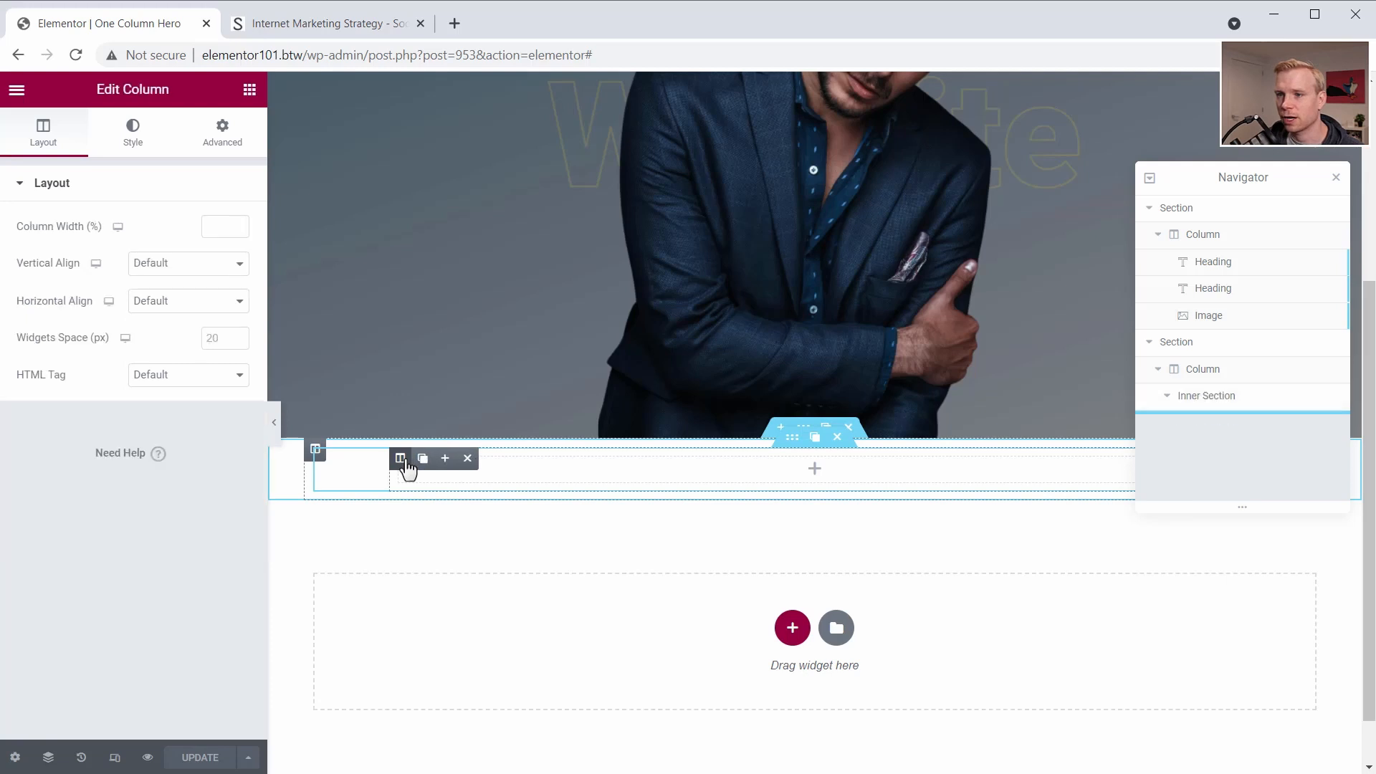
pyautogui.click(141, 143)
pyautogui.click(190, 267)
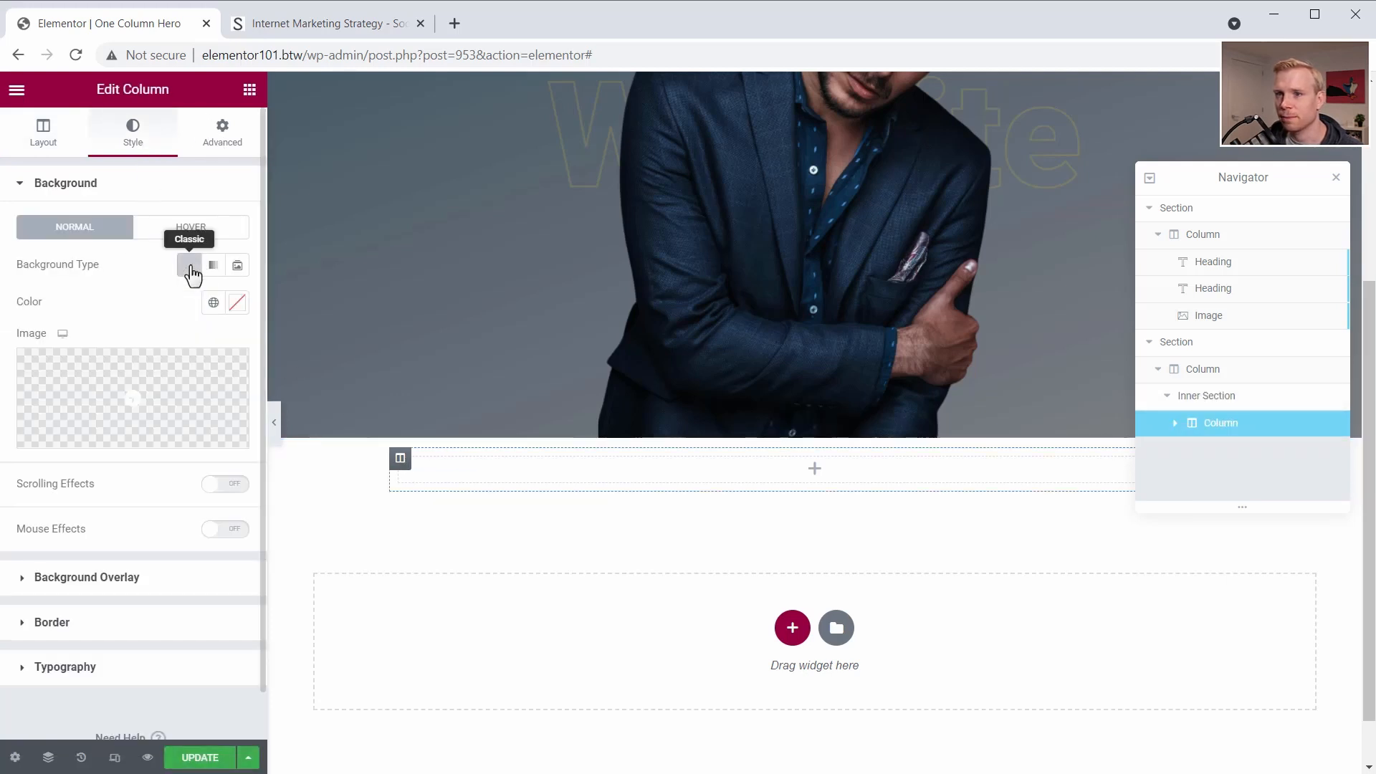
pyautogui.click(237, 305)
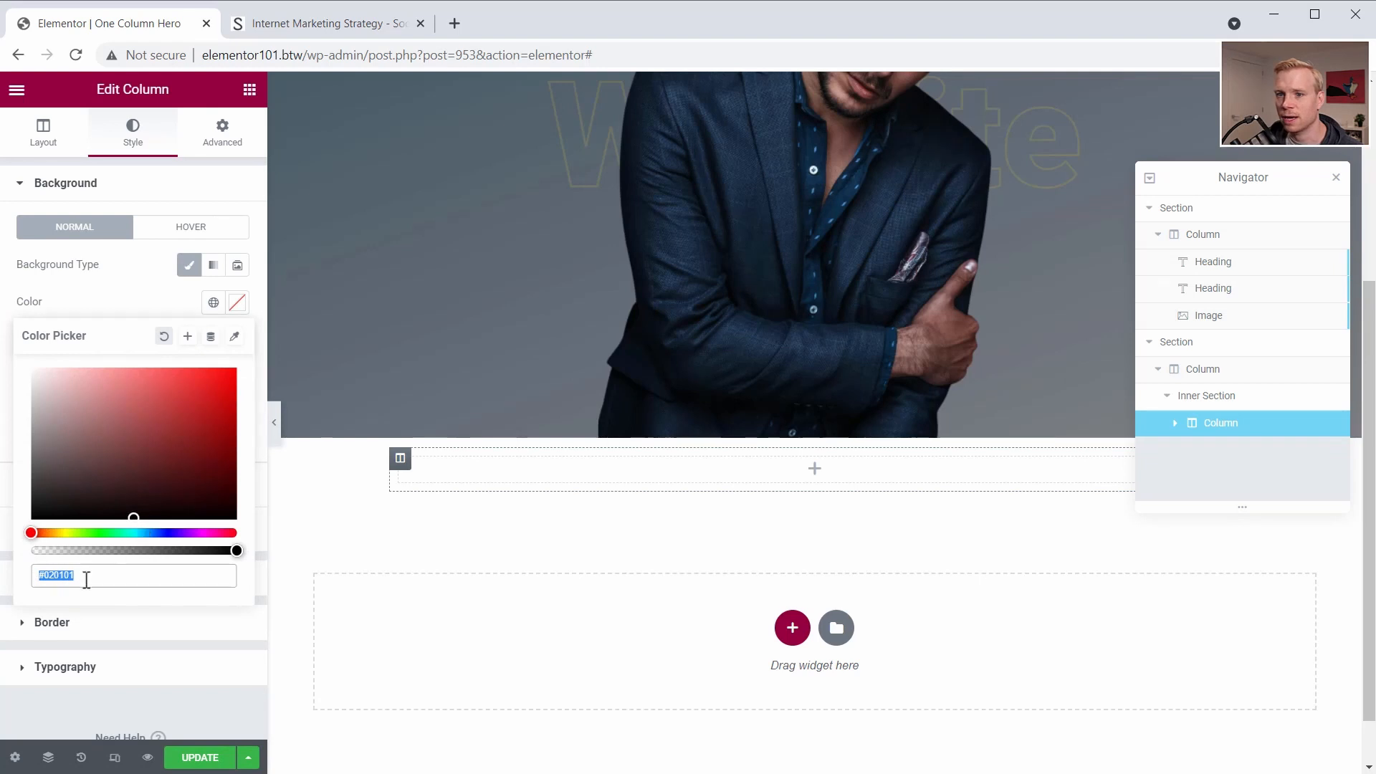
pyautogui.hotkey('ctrl', 'v')
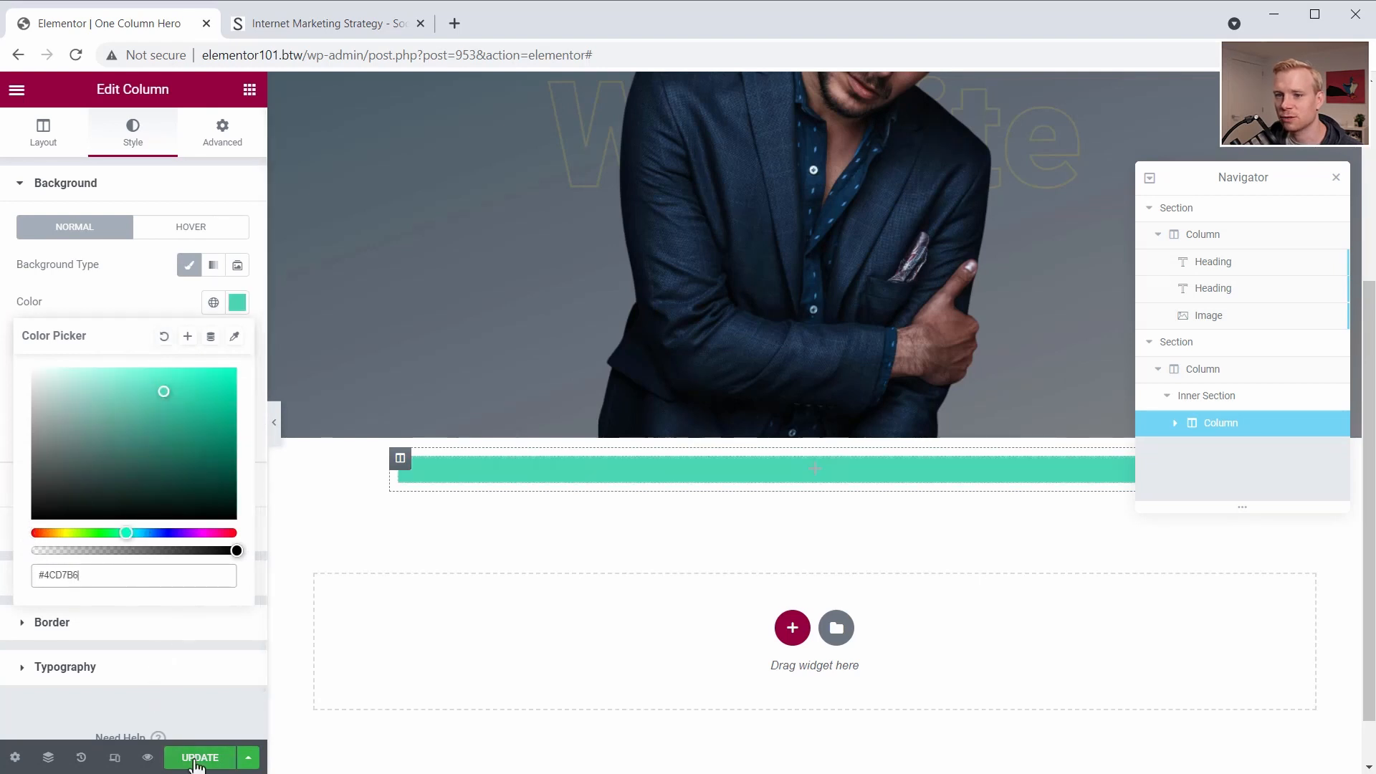
pyautogui.click(576, 555)
# - Add two Heading widgets, one below the other, to the green inner column
pyautogui.click(249, 88)
pyautogui.moveTo(198, 258); pyautogui.dragTo(815, 489)
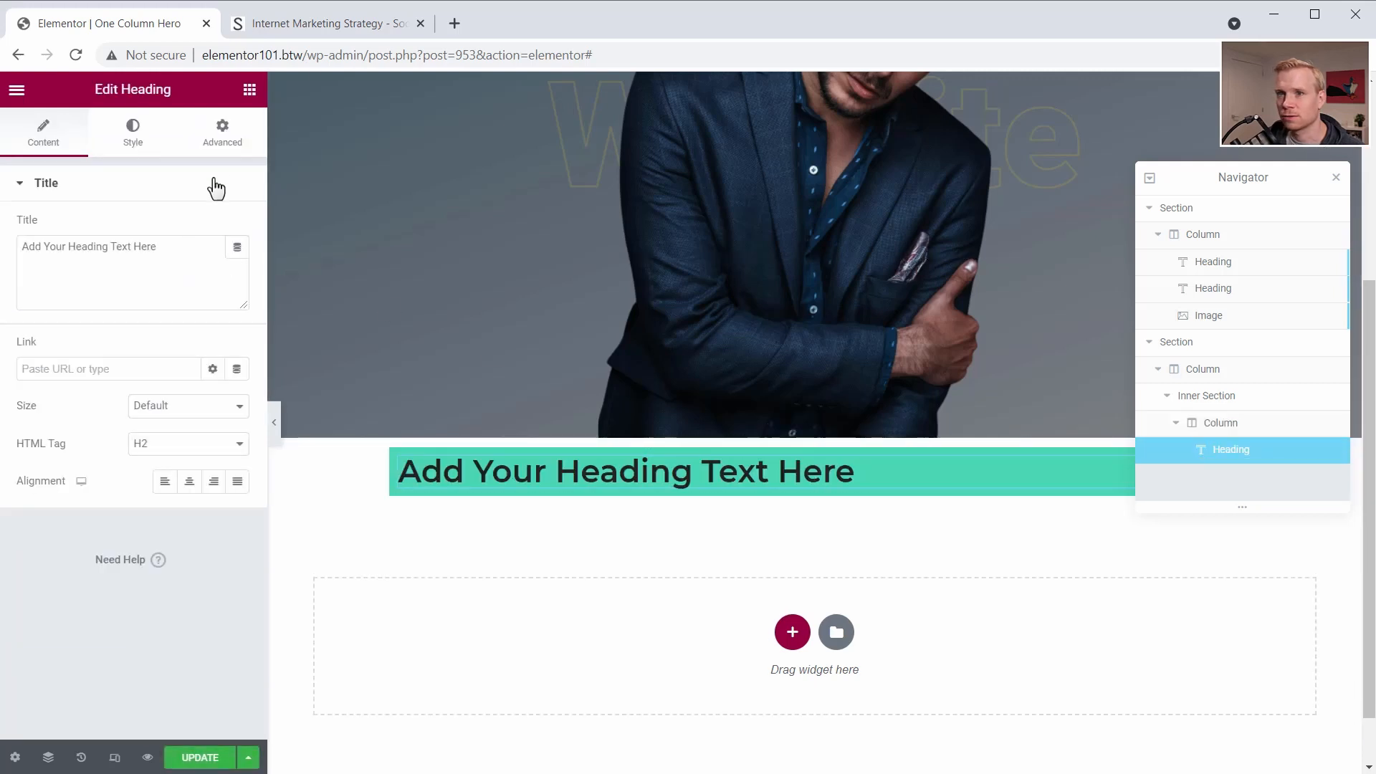
pyautogui.click(249, 89)
pyautogui.moveTo(193, 264); pyautogui.dragTo(673, 493)
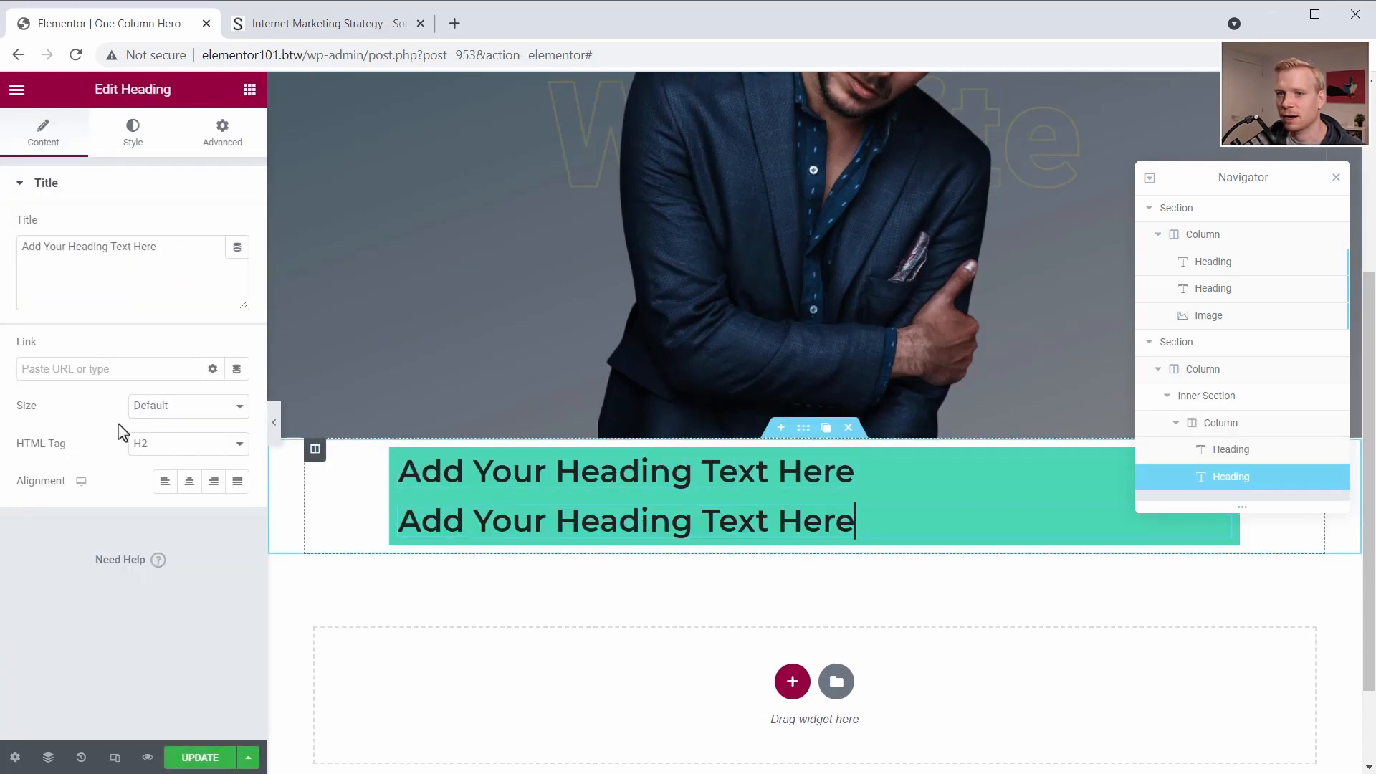
# - Set the second heading's HTML tag to p and add a Button widget beneath it
pyautogui.click(152, 445)
pyautogui.click(142, 577)
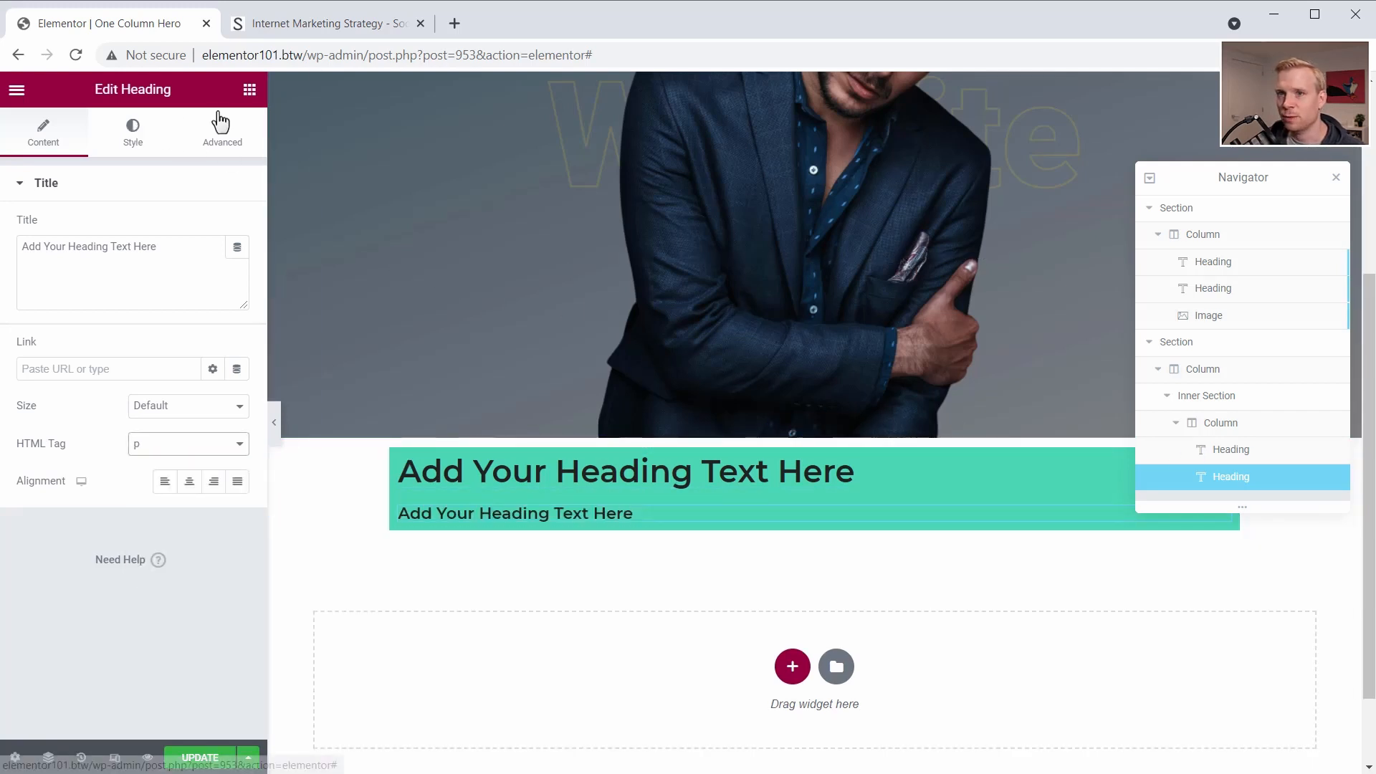
pyautogui.click(249, 91)
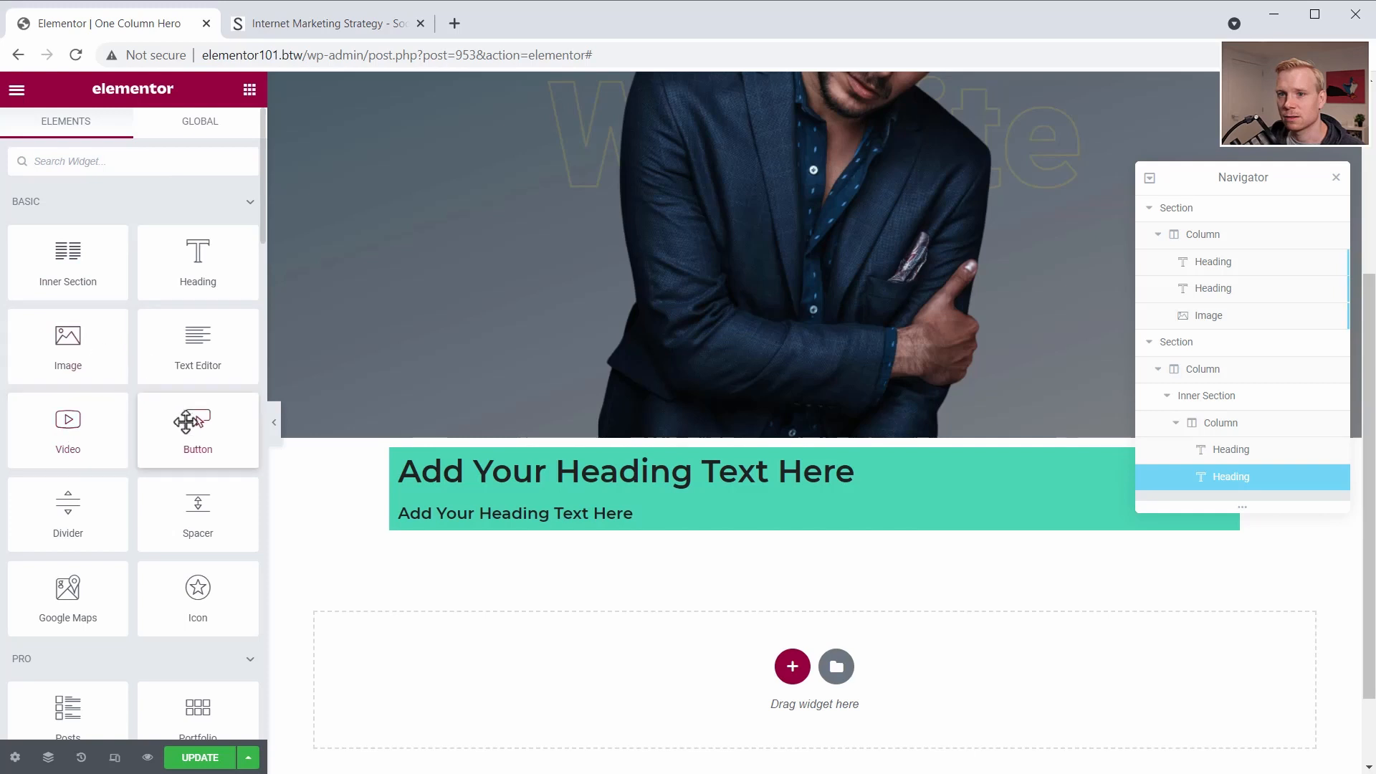
pyautogui.moveTo(197, 438); pyautogui.dragTo(414, 507)
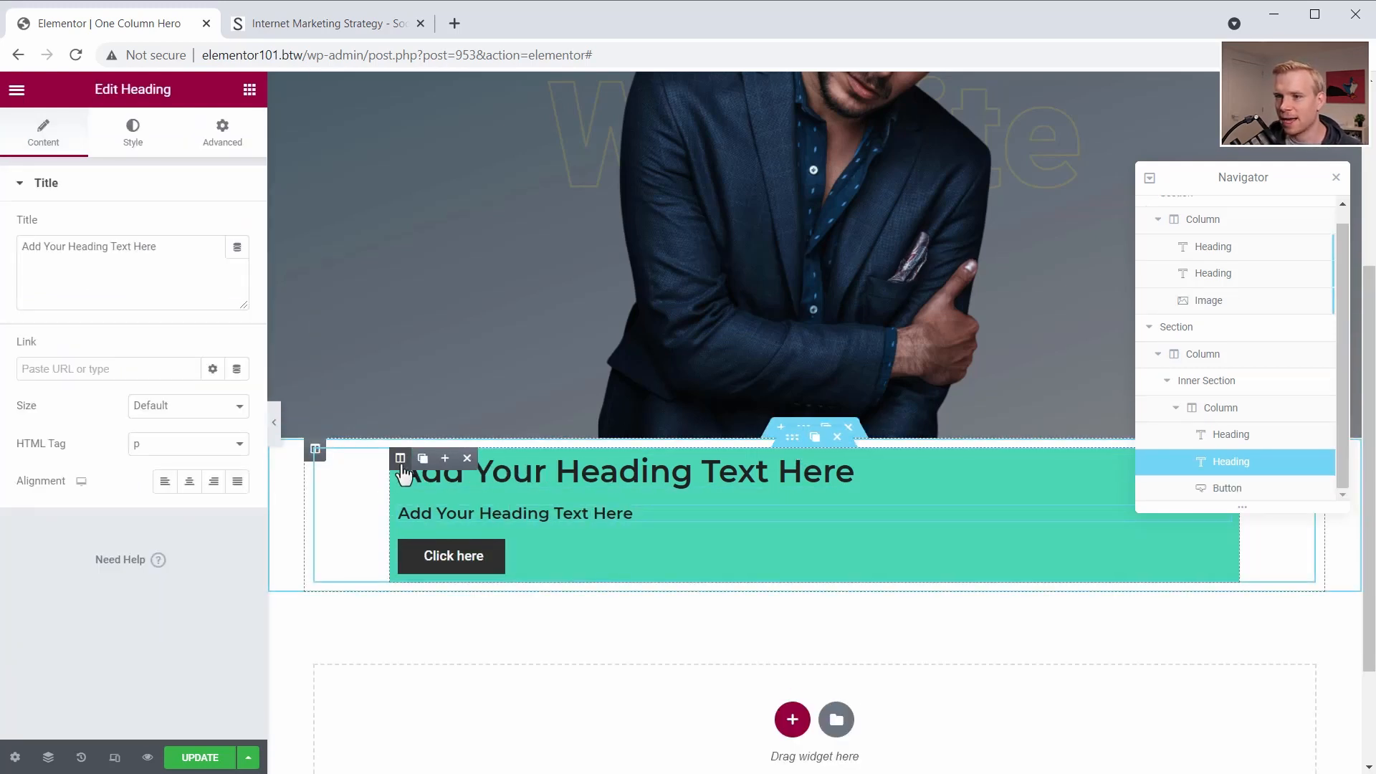
# - Unlink the green column's padding and set it to 80 px top and bottom and 60 px right and left, closing the Navigator
pyautogui.click(400, 460)
pyautogui.click(222, 133)
pyautogui.click(225, 318)
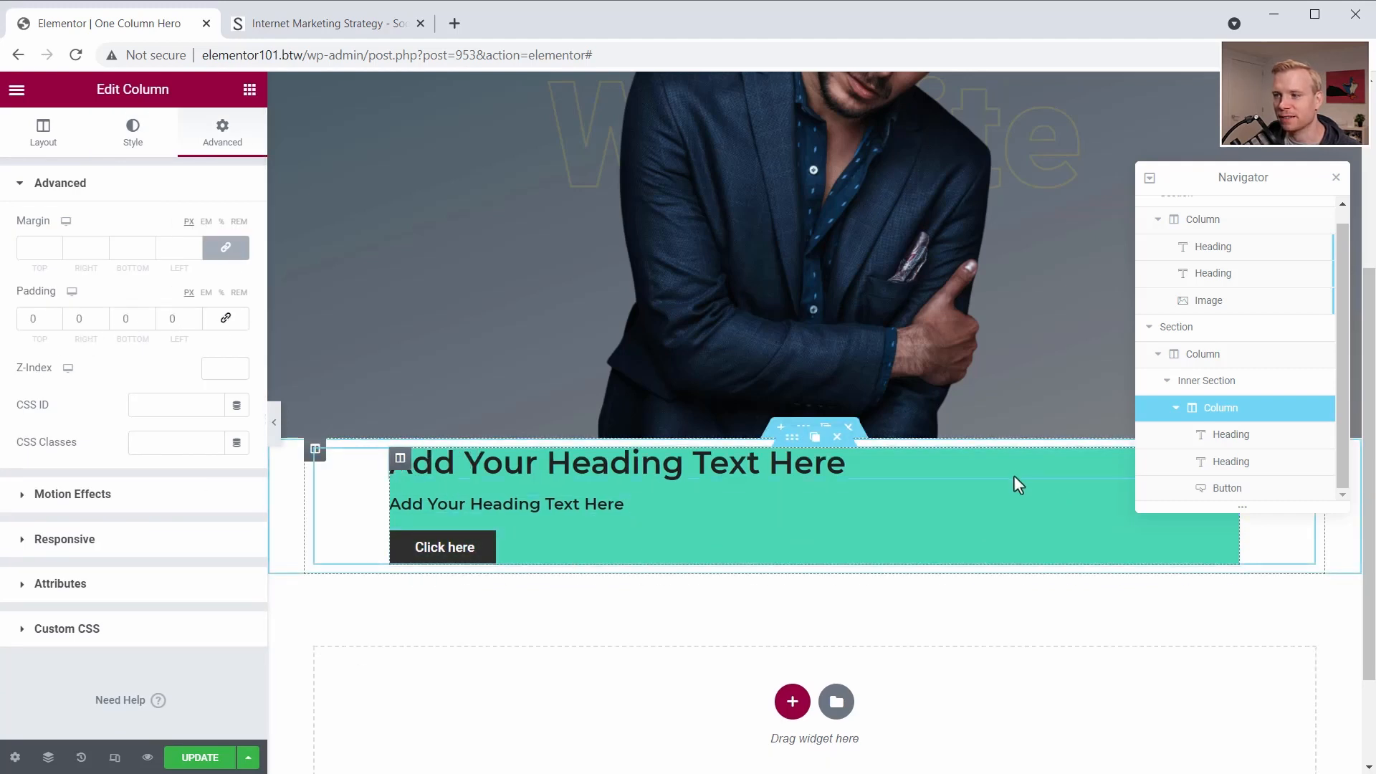
pyautogui.click(1337, 184)
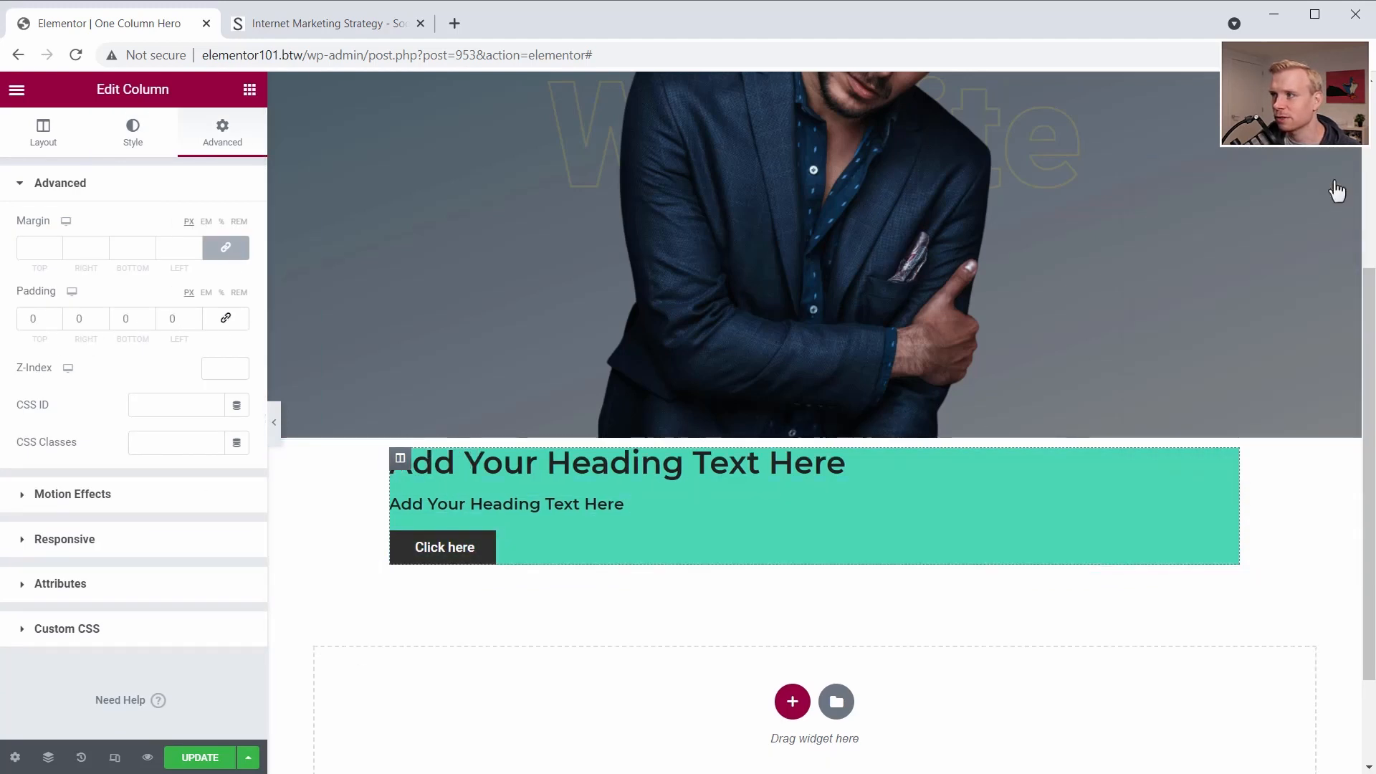
pyautogui.write('8080')
pyautogui.doubleClick(67, 323)
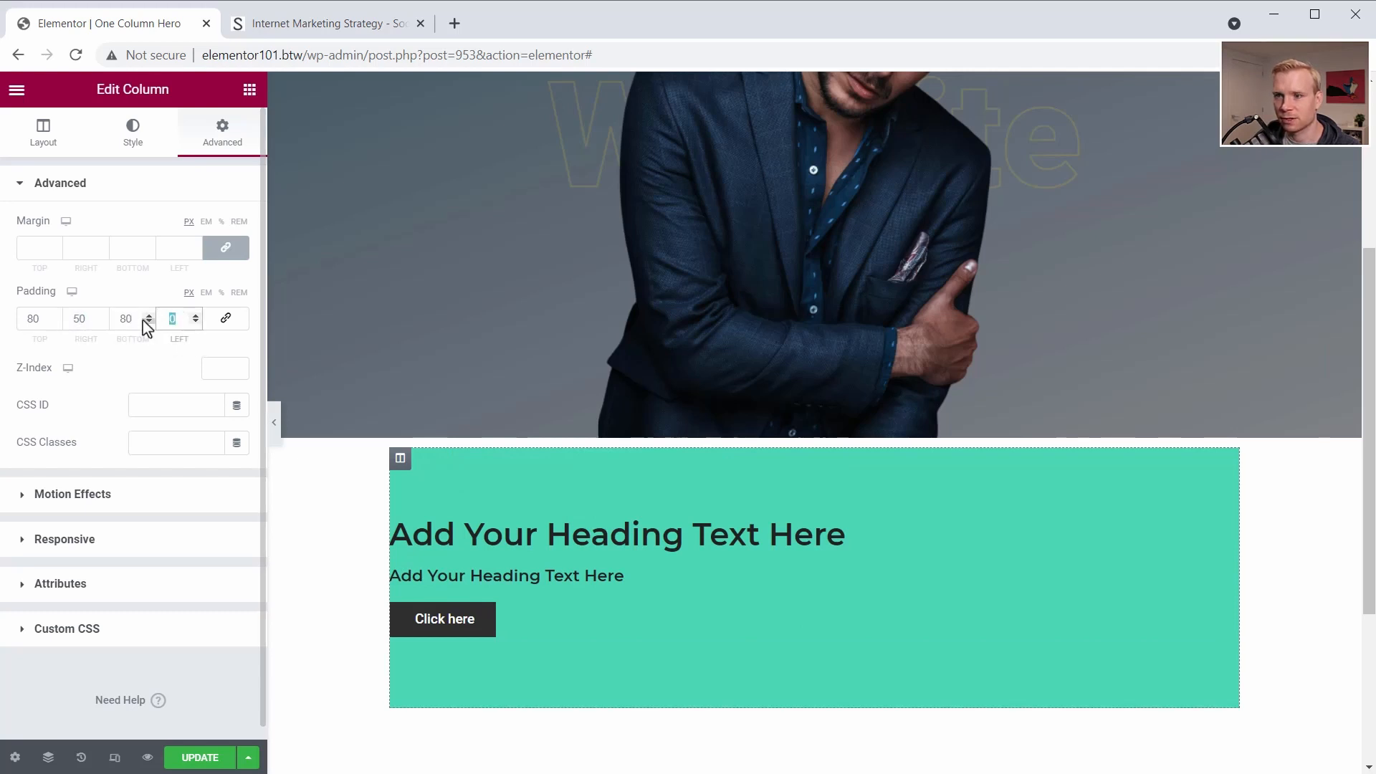
pyautogui.write('50')
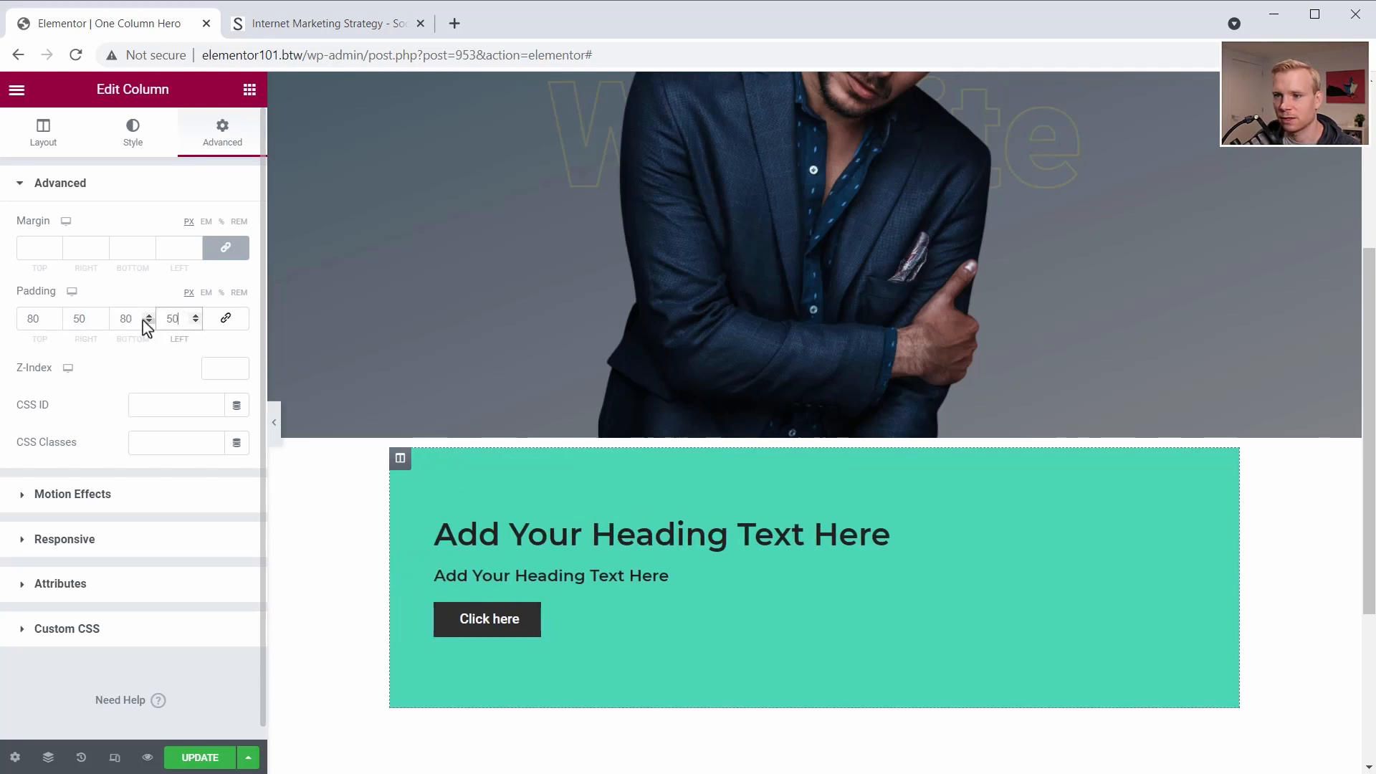
pyautogui.doubleClick(93, 319)
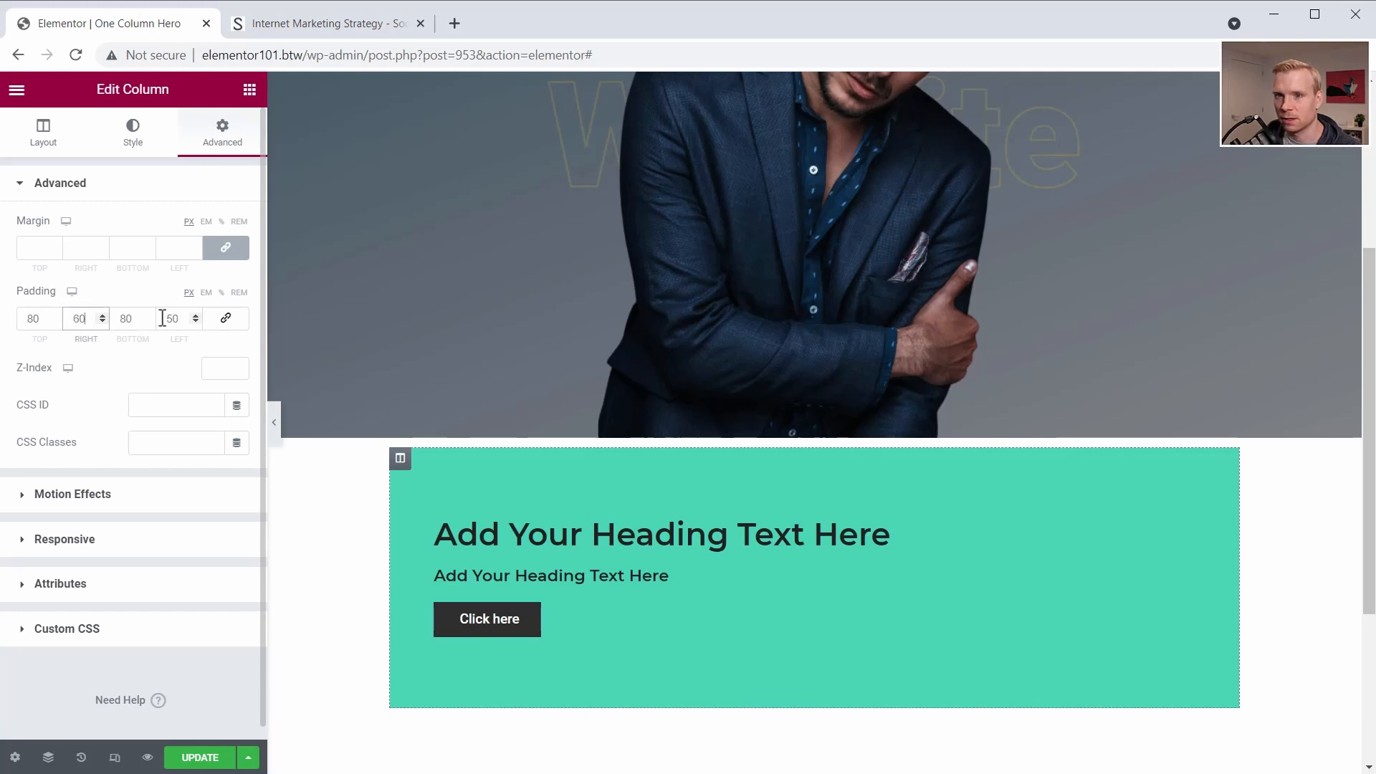
pyautogui.write('60')
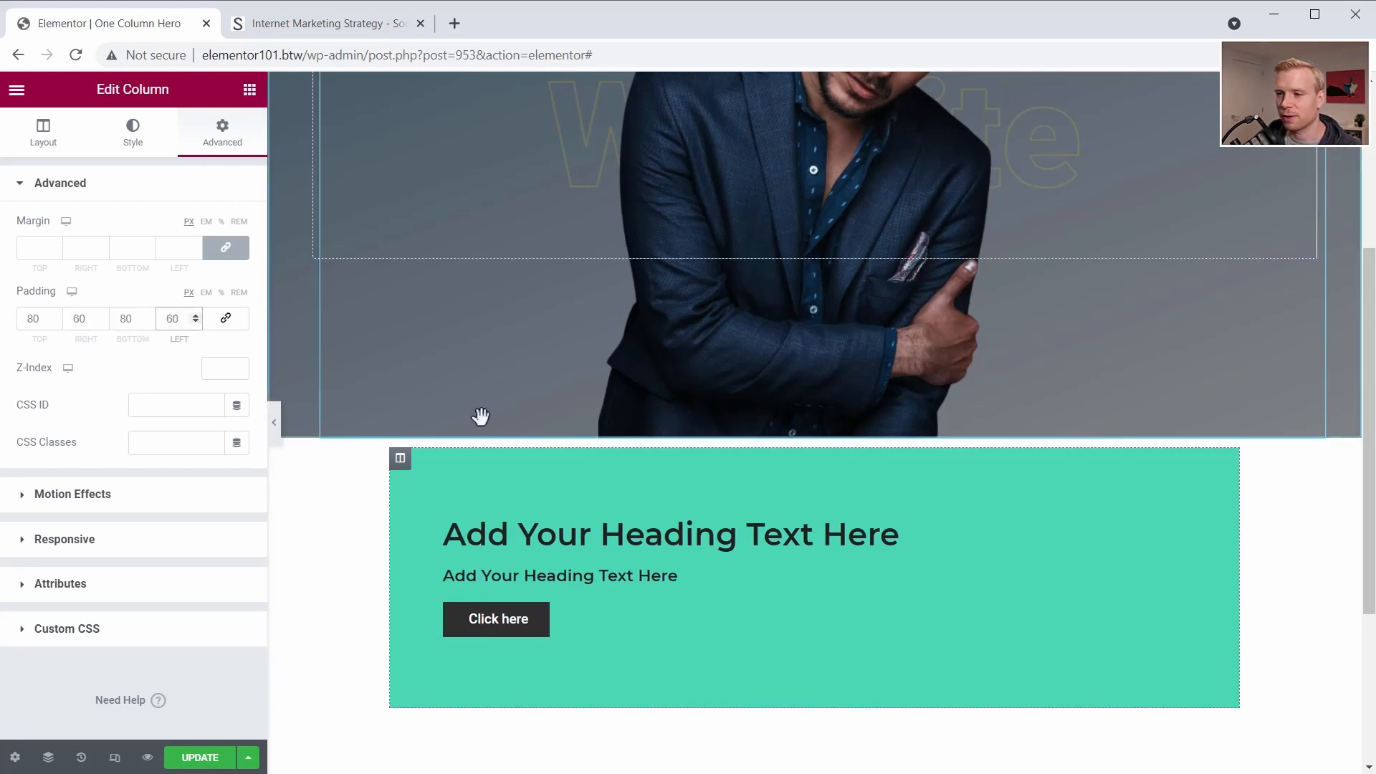
# - Center-align both headings and the button in the green column
pyautogui.click(588, 540)
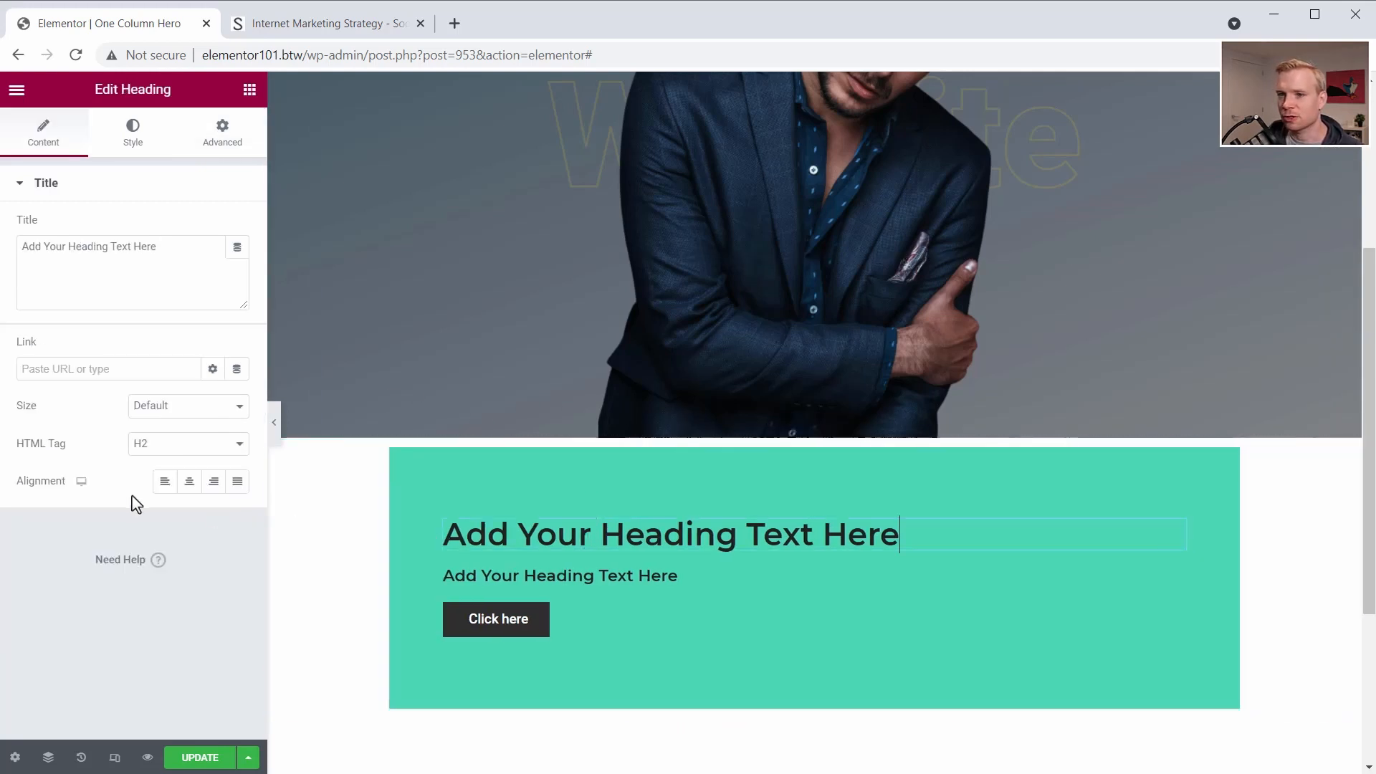
pyautogui.click(190, 481)
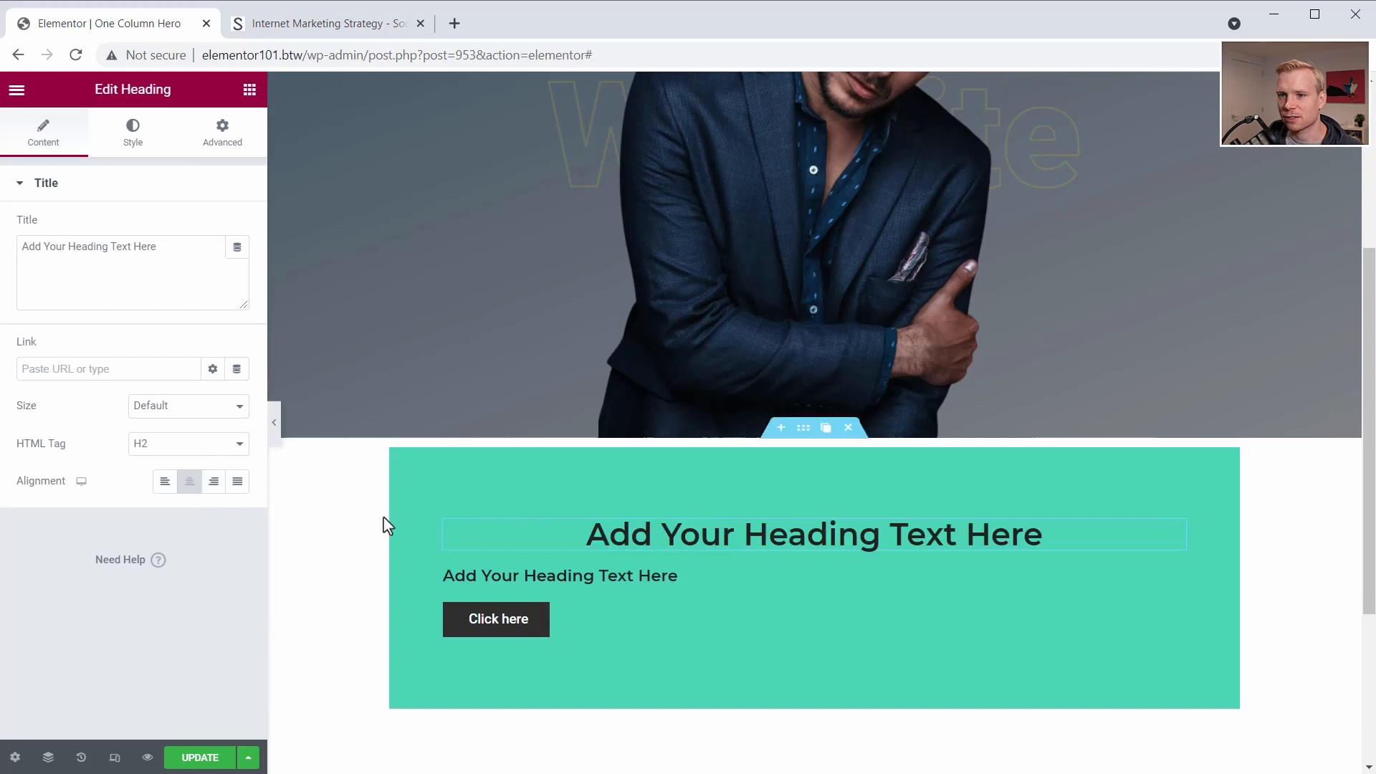
pyautogui.click(189, 481)
pyautogui.click(500, 628)
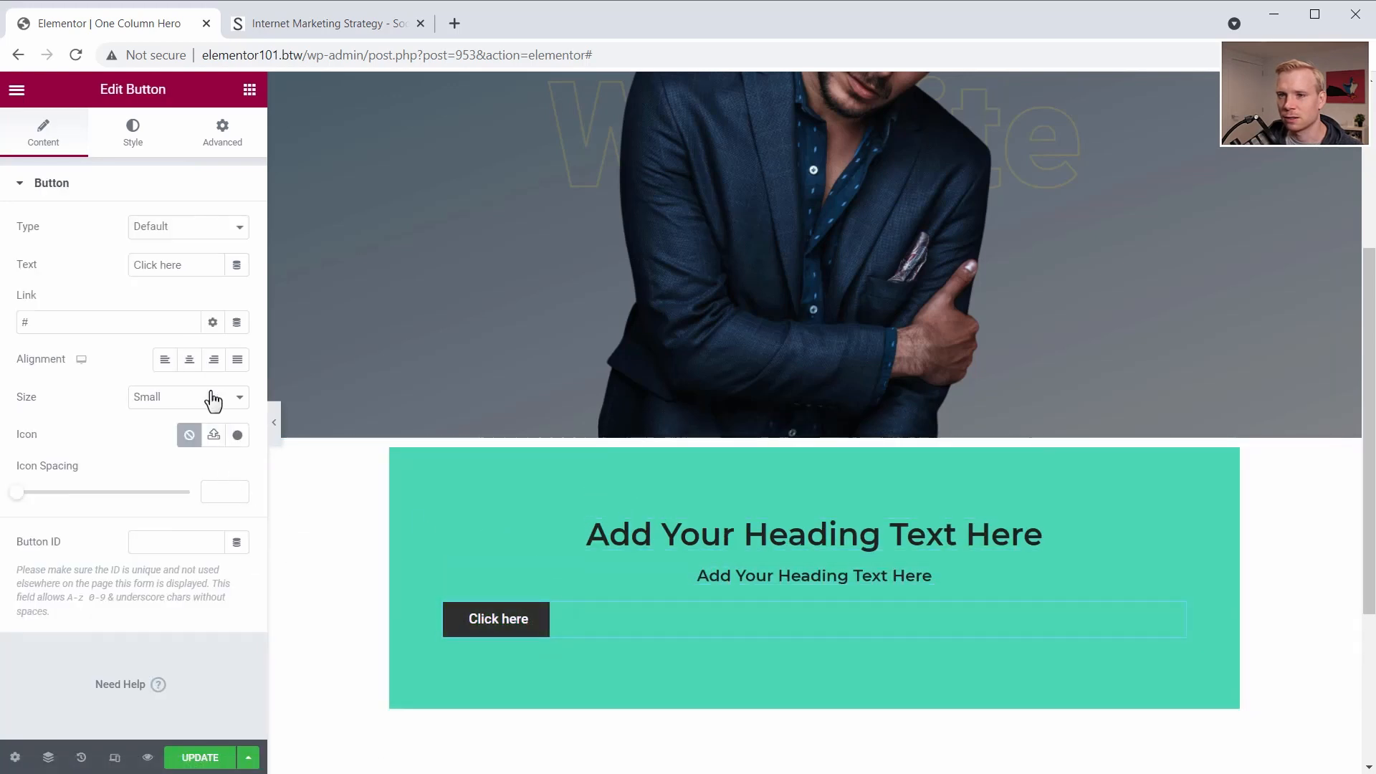
pyautogui.click(189, 360)
# - Replace the first green-column heading's text with "Buy my stuff, will ya?"
pyautogui.scroll(1, 772, 631)
pyautogui.click(772, 631)
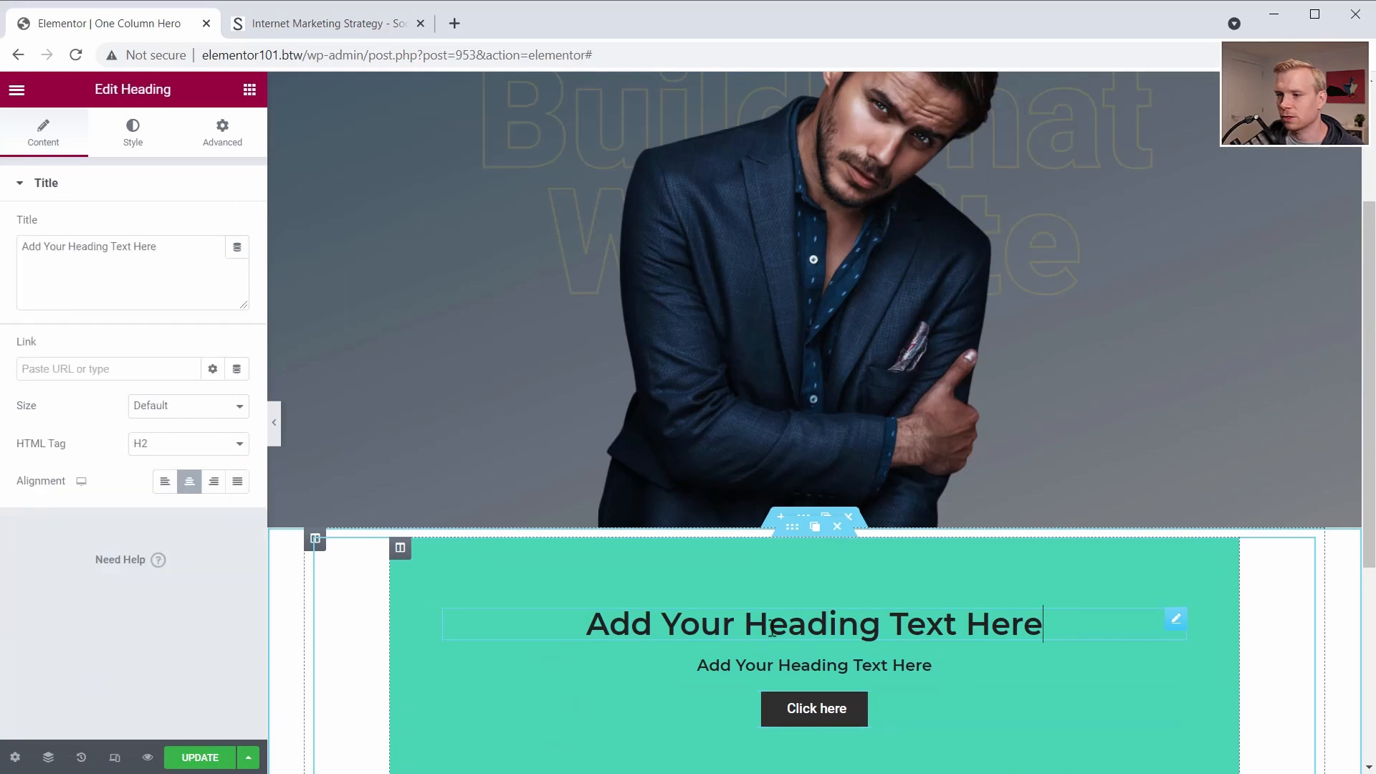
pyautogui.moveTo(180, 244); pyautogui.dragTo(8, 246)
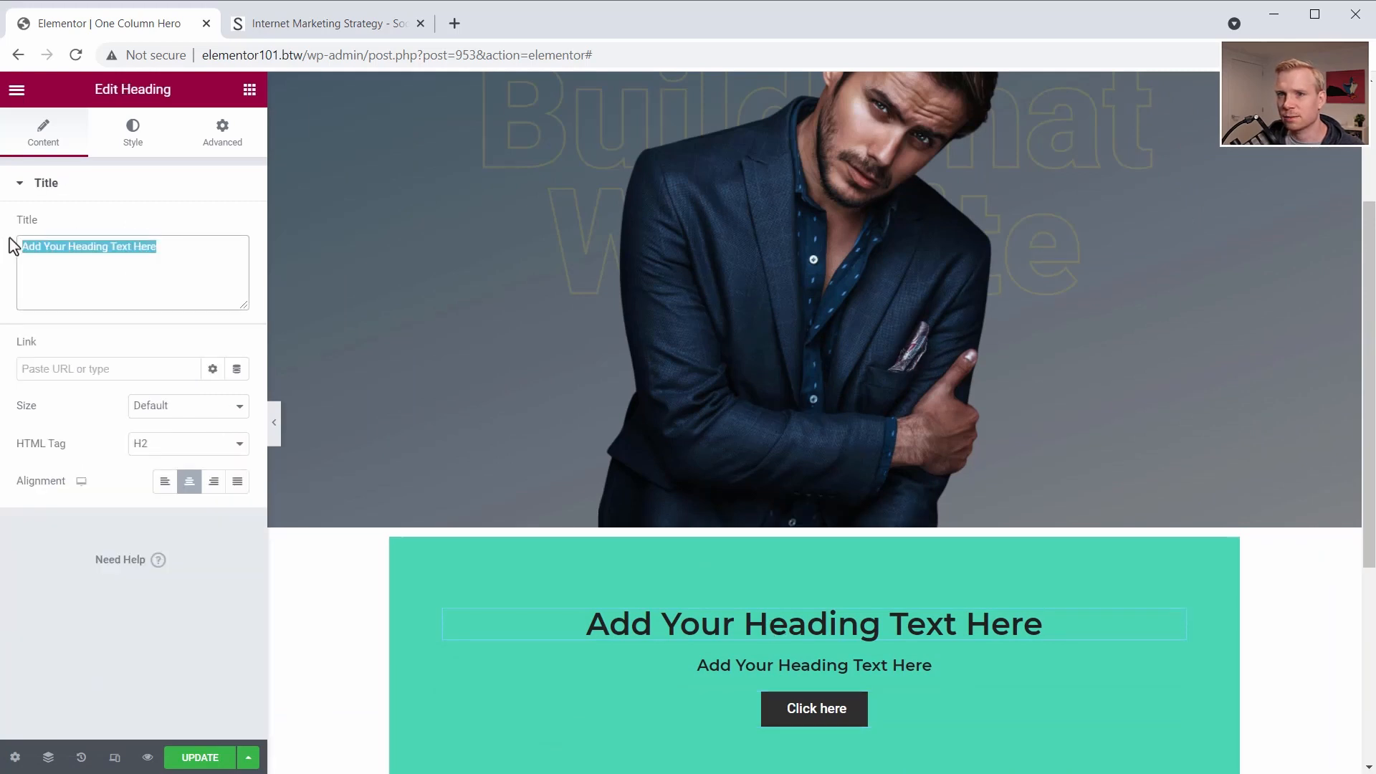
pyautogui.write('Buy my stuff, will ya?')
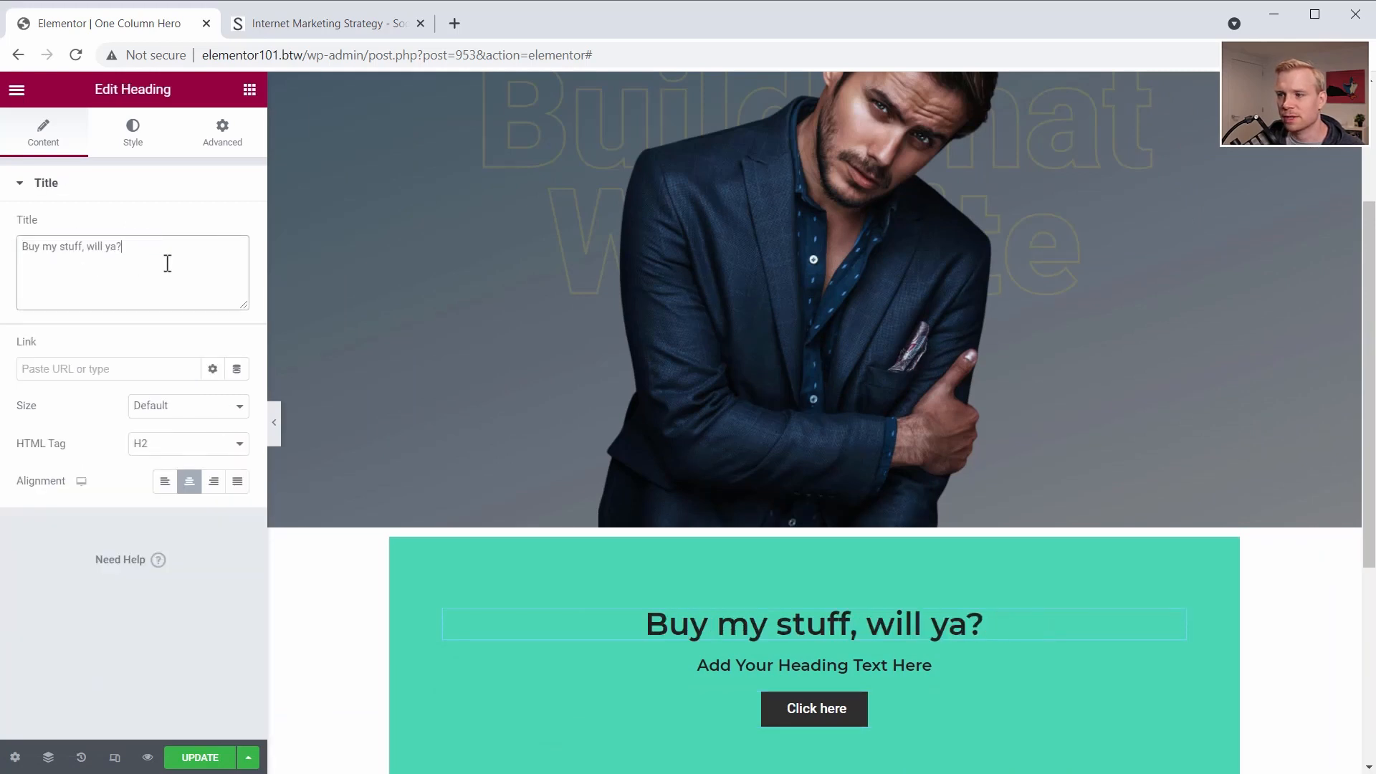
# - Set the "Buy my stuff, will ya?" heading's typography to Roboto, weight 800, with the Uppercase transform
pyautogui.click(132, 136)
pyautogui.click(237, 266)
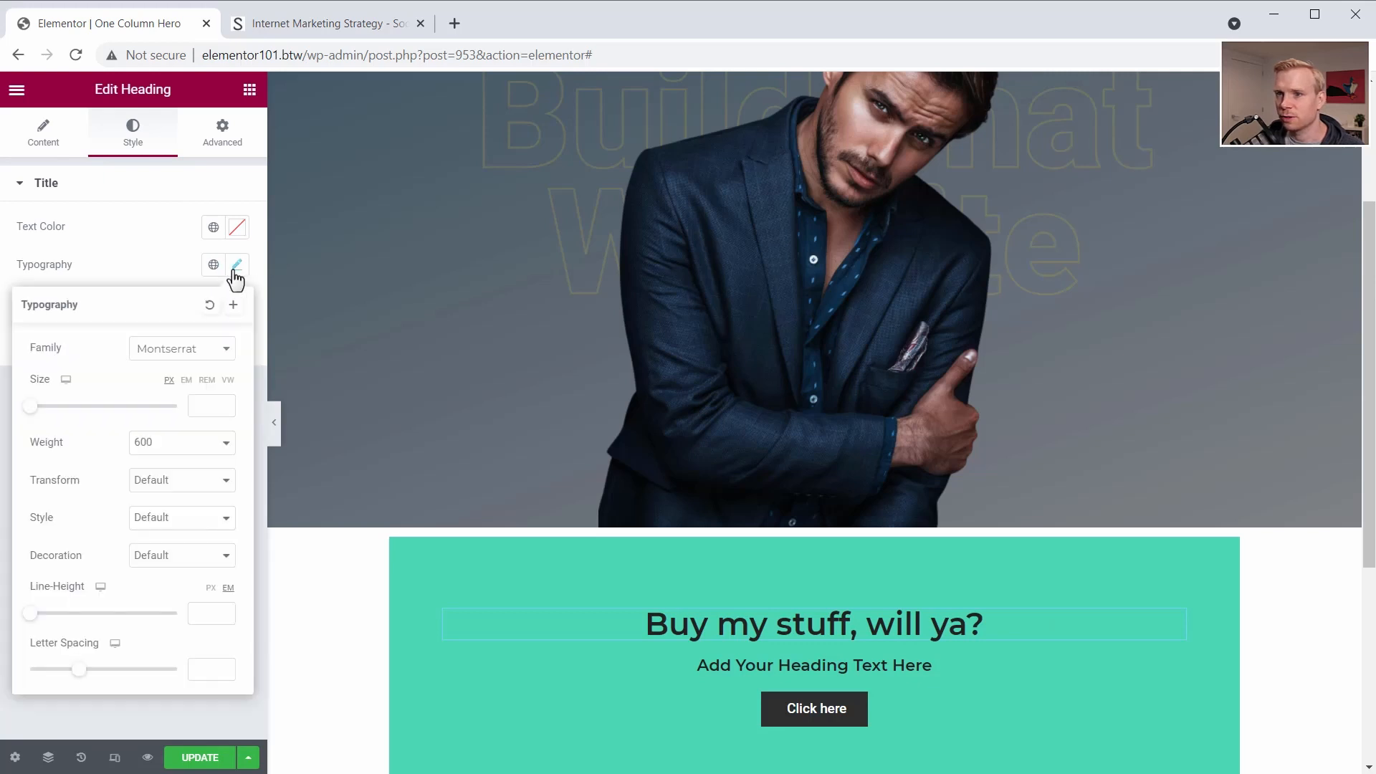
pyautogui.click(194, 357)
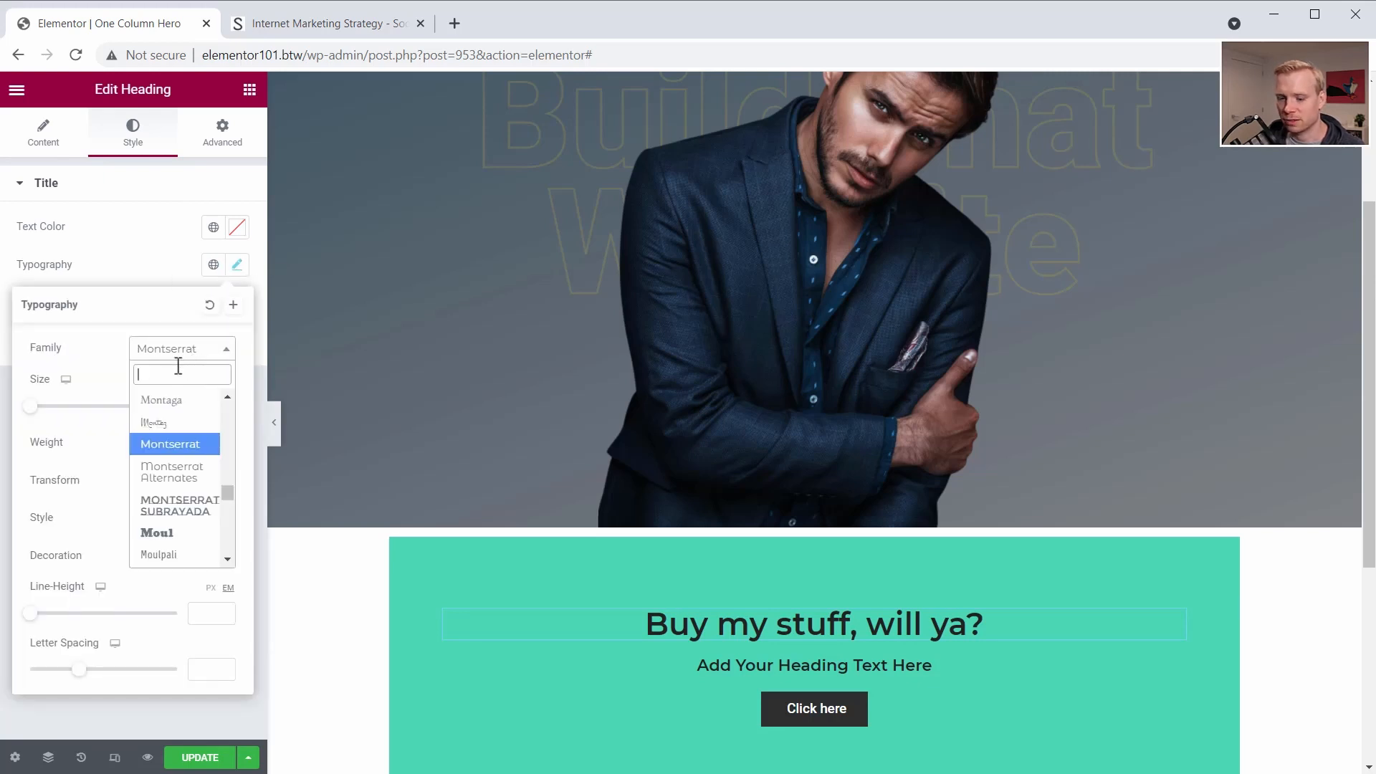
pyautogui.write('rob')
pyautogui.click(188, 422)
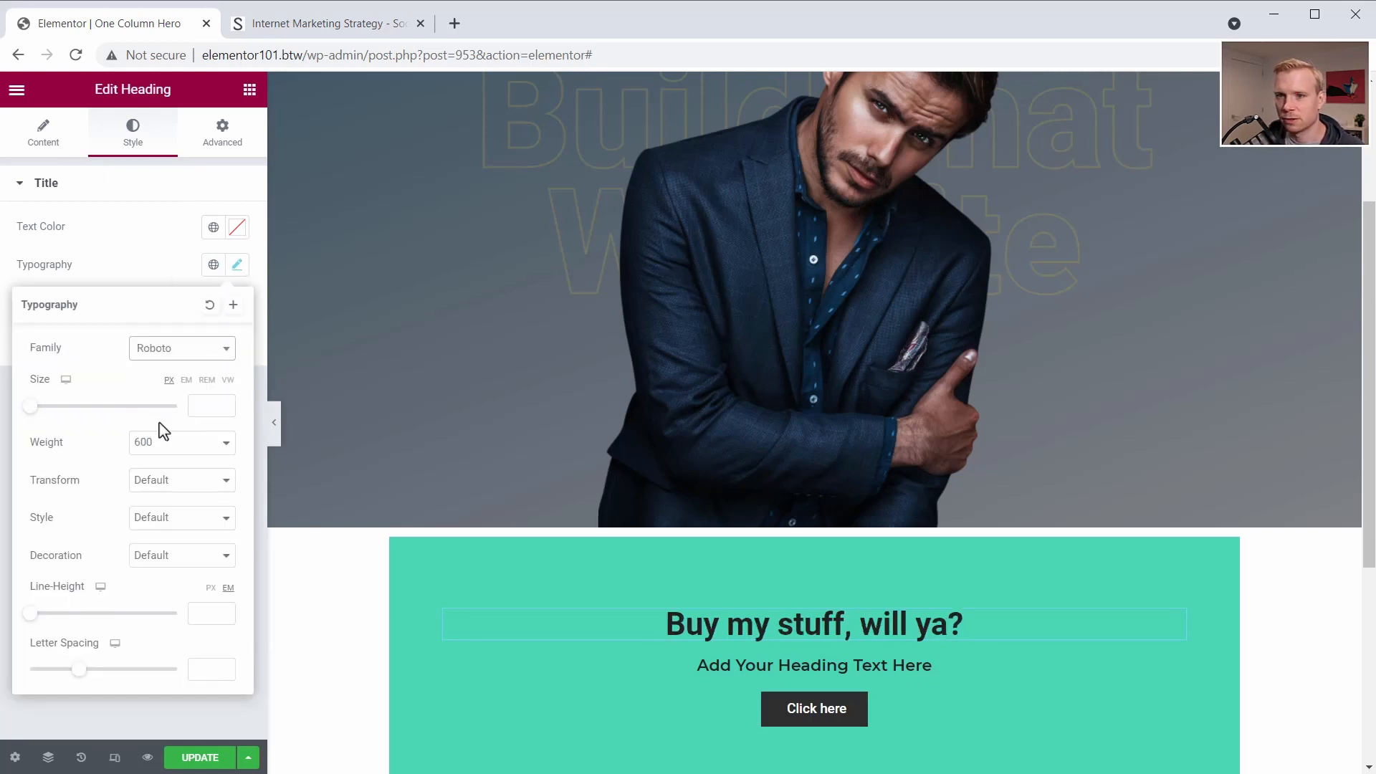
pyautogui.click(176, 456)
pyautogui.click(155, 562)
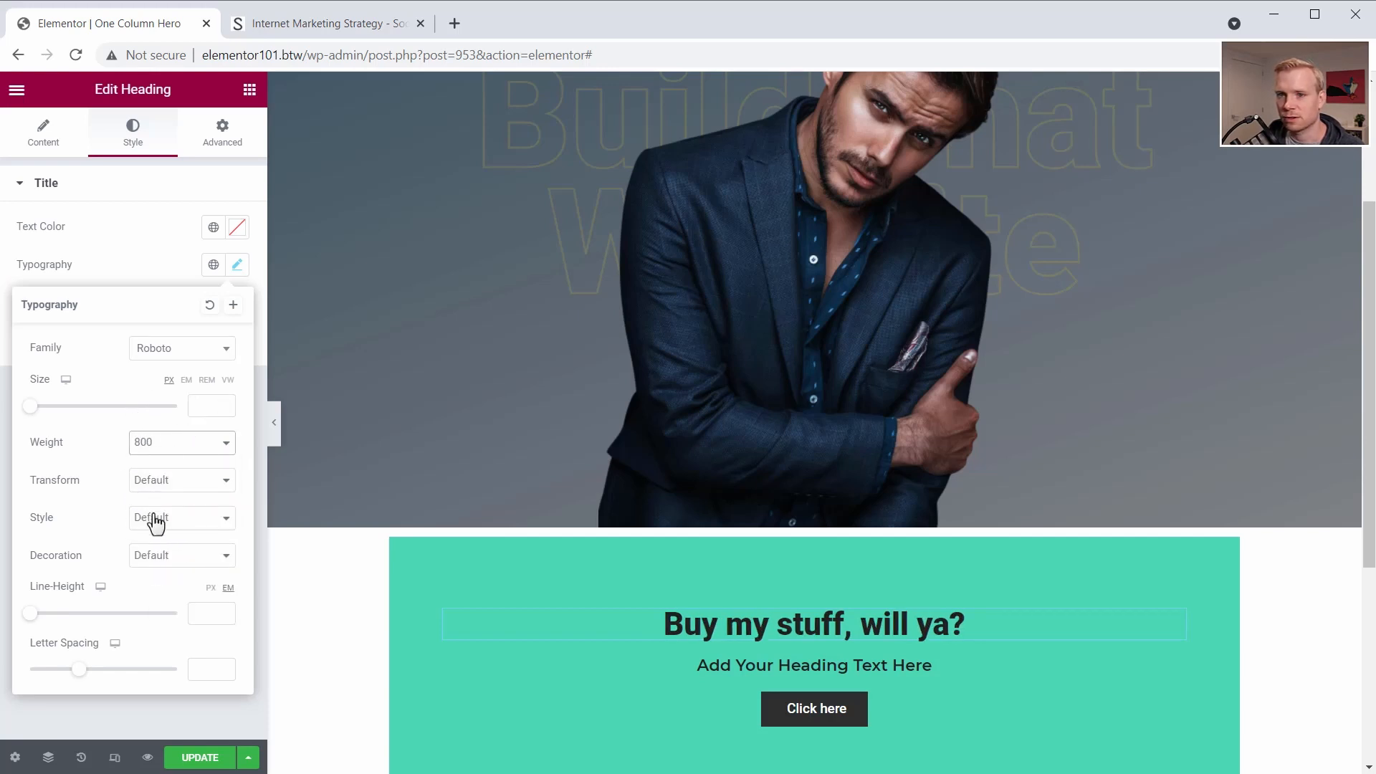
pyautogui.click(152, 485)
pyautogui.click(162, 513)
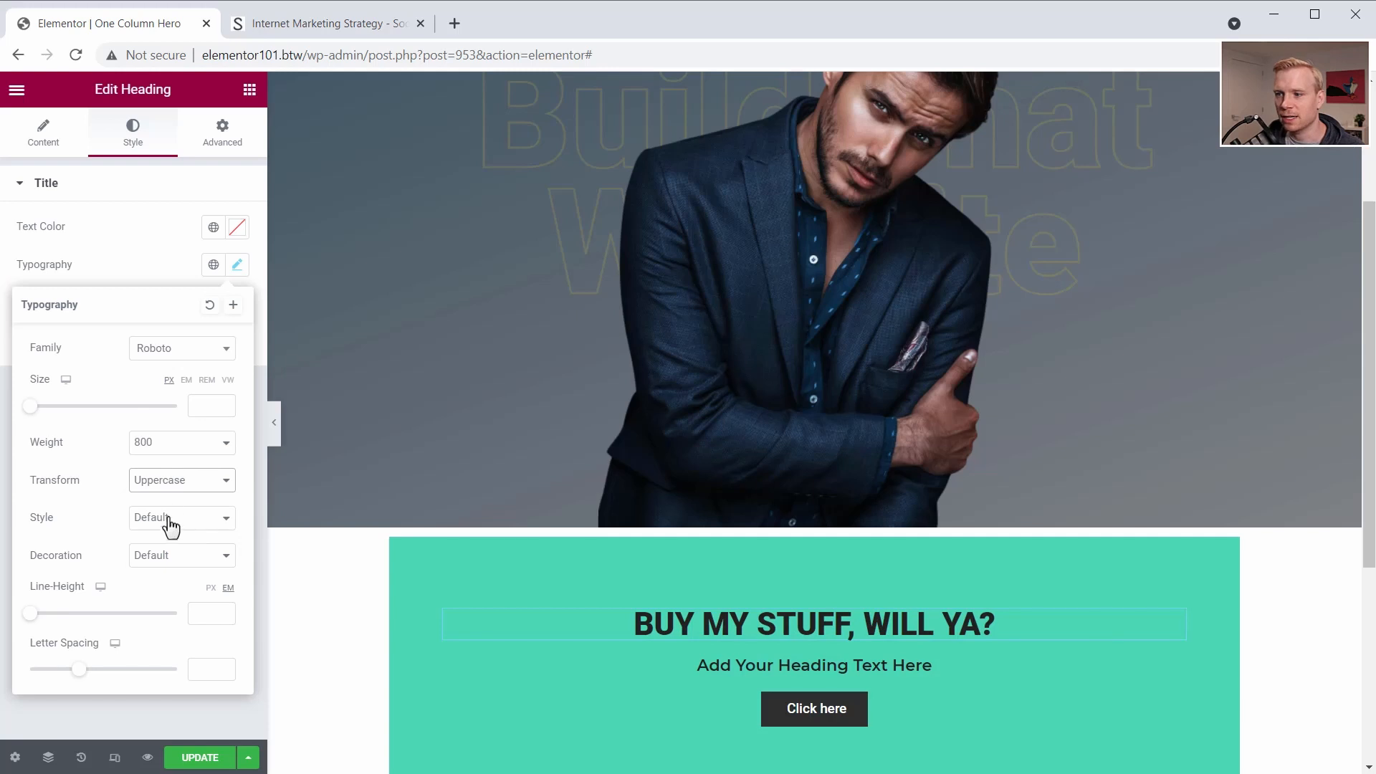
# - Color the "Buy my stuff, will ya?" heading white and set its font size to 45 px
pyautogui.click(158, 252)
pyautogui.click(237, 227)
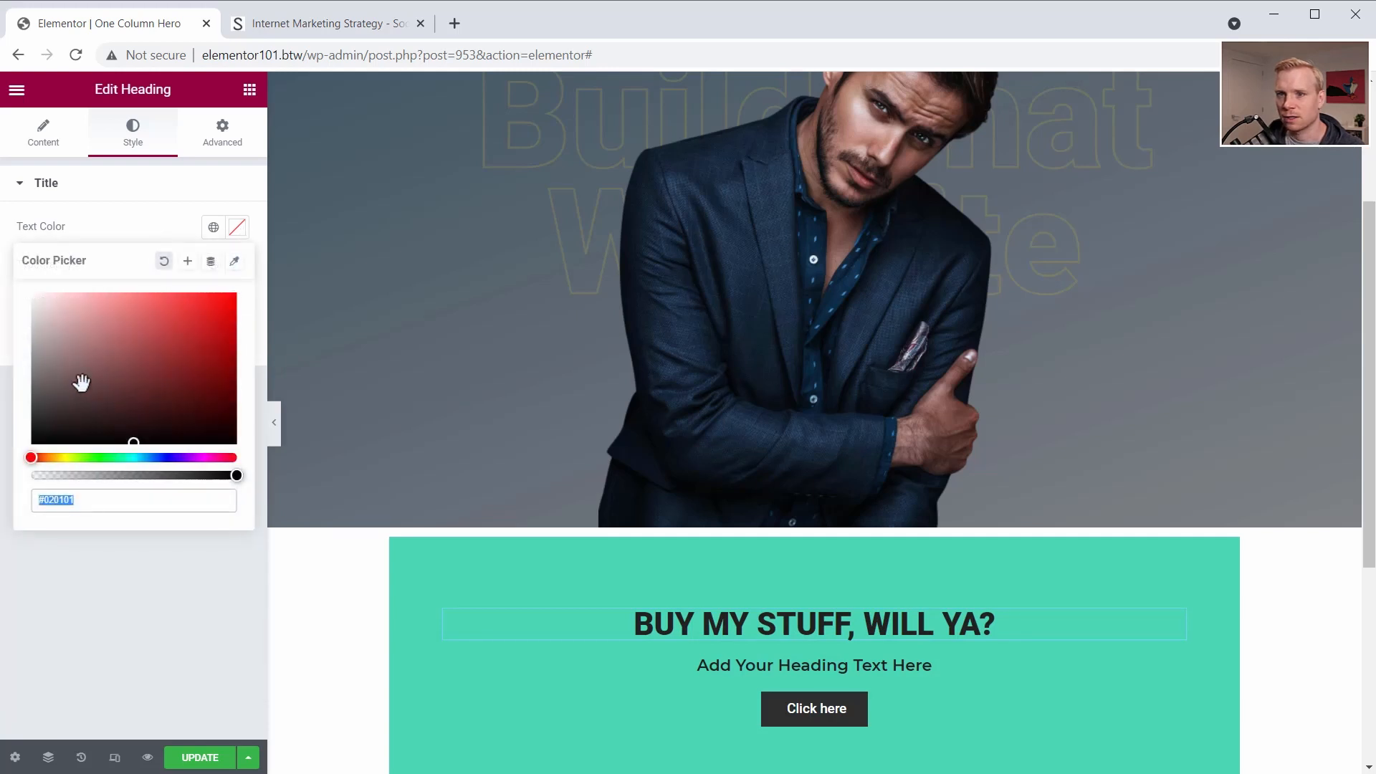
pyautogui.moveTo(79, 380); pyautogui.dragTo(14, 283)
pyautogui.click(10, 275)
pyautogui.click(238, 264)
pyautogui.moveTo(57, 405); pyautogui.dragTo(64, 402)
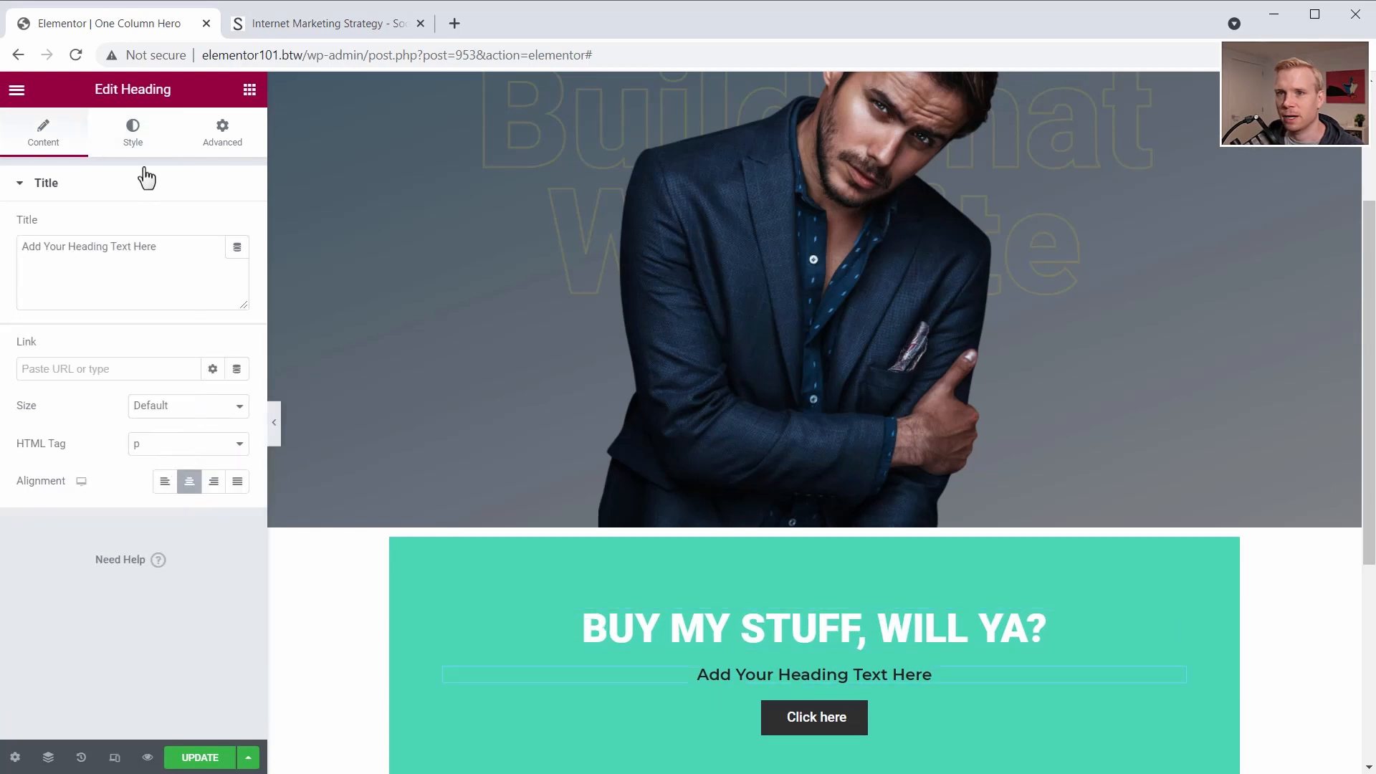
# - Replace the second heading's text with the Lorem ipsum placeholder sentence ending in "pulvinar dapibus leo."
pyautogui.click(132, 135)
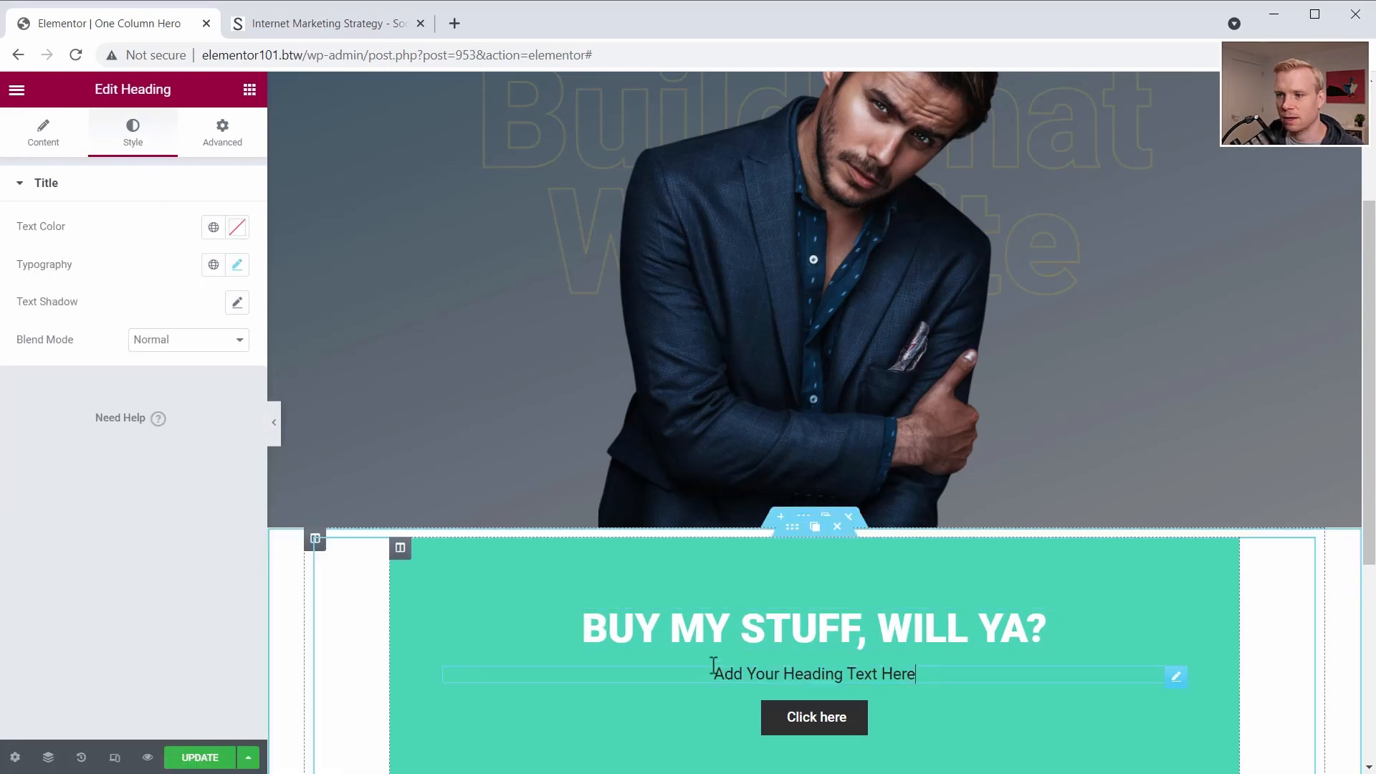
pyautogui.click(41, 147)
pyautogui.moveTo(159, 246); pyautogui.dragTo(72, 240)
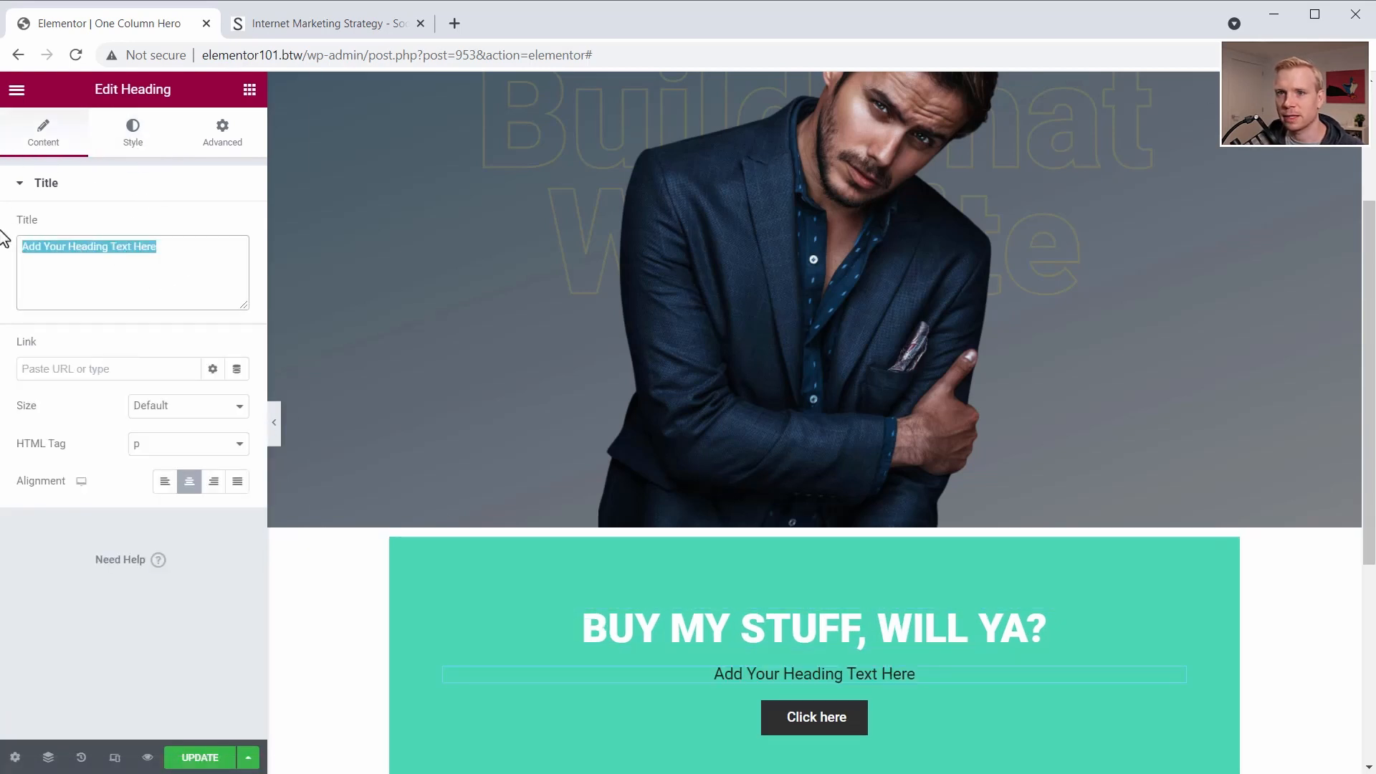
pyautogui.write('Lorem ipsum dolor sit amet, consectetur adipiscing elit. Ut elit tellus, luctus nec ullamcorper mattis, pulvinar dapibus leo.')
pyautogui.scroll(-1, 824, 652)
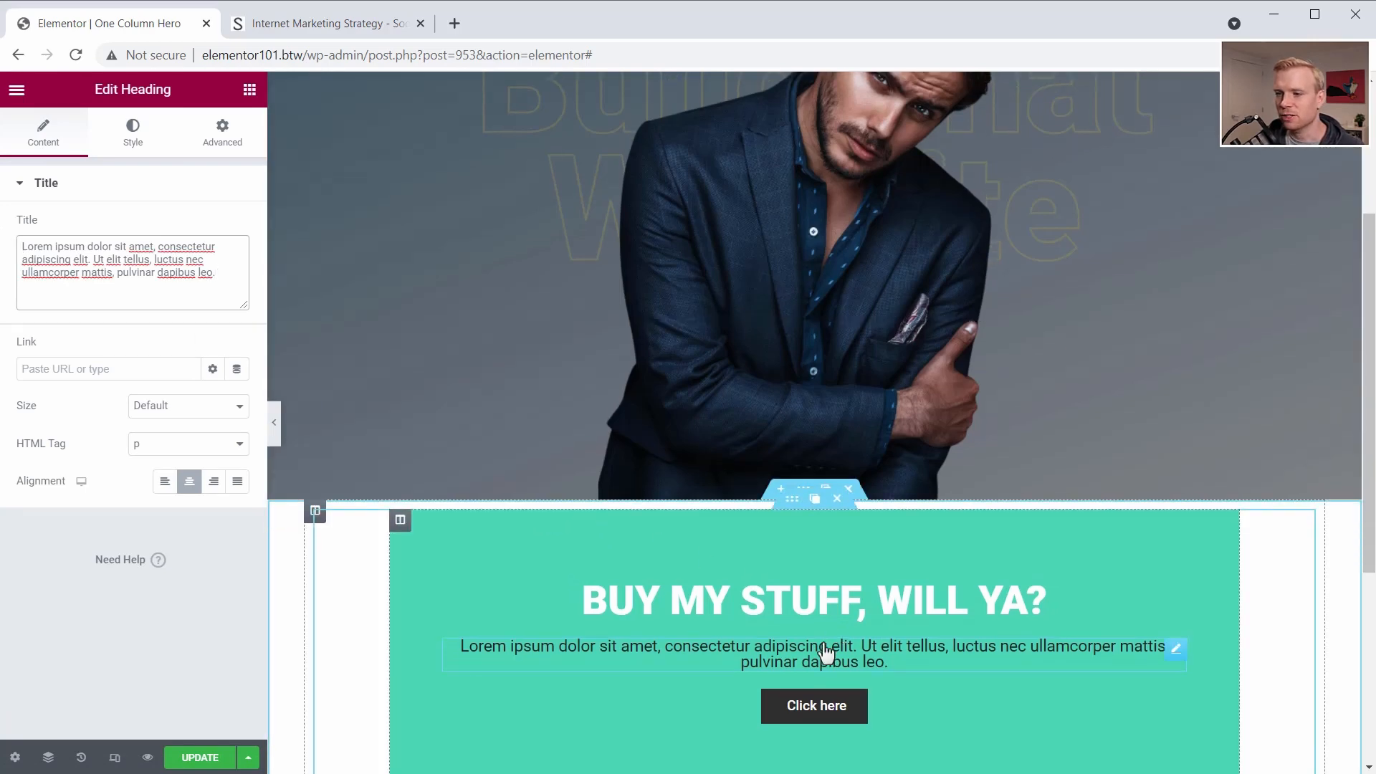
# - Consult the call-to-action box on the Social Triggers page and set the green column's button alignment to Justified
pyautogui.scroll(-2, 824, 652)
pyautogui.click(323, 23)
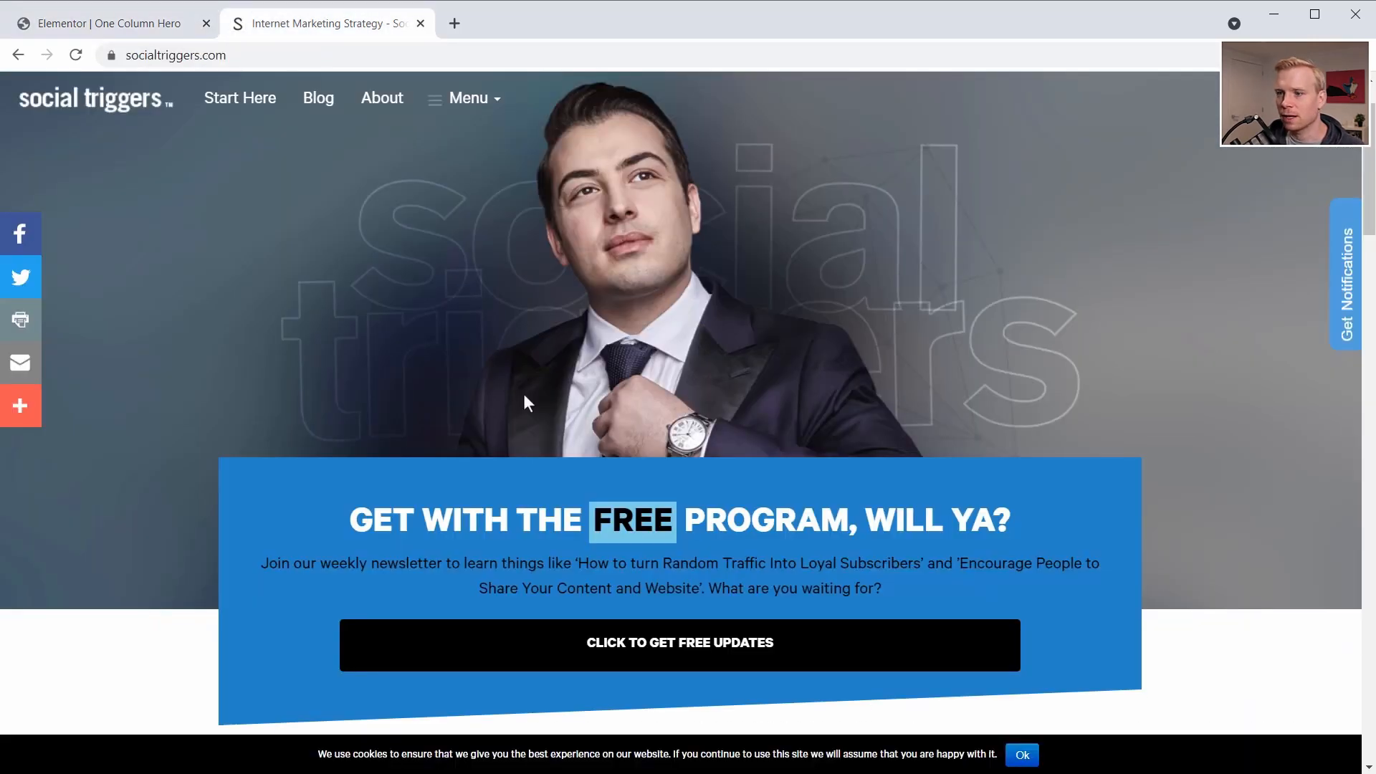
pyautogui.scroll(-3, 525, 402)
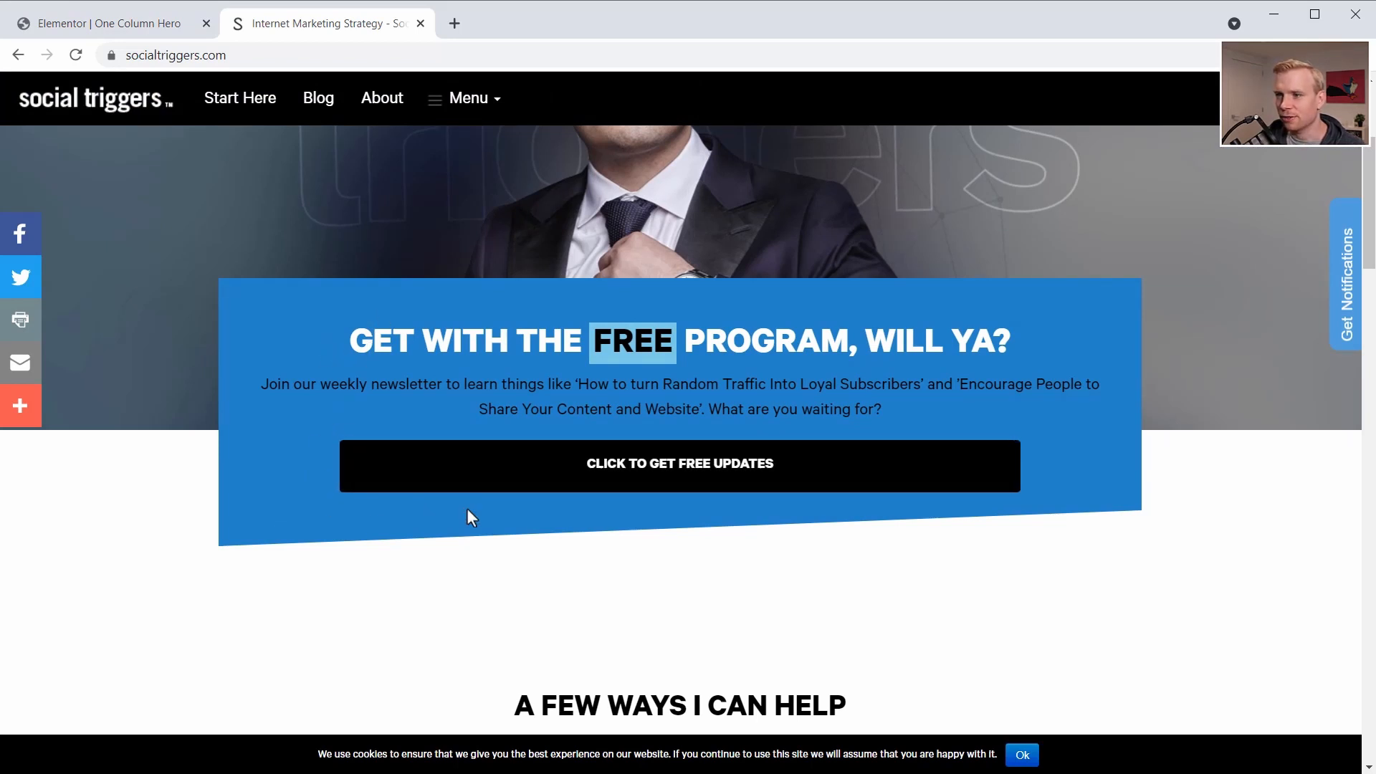
pyautogui.click(109, 30)
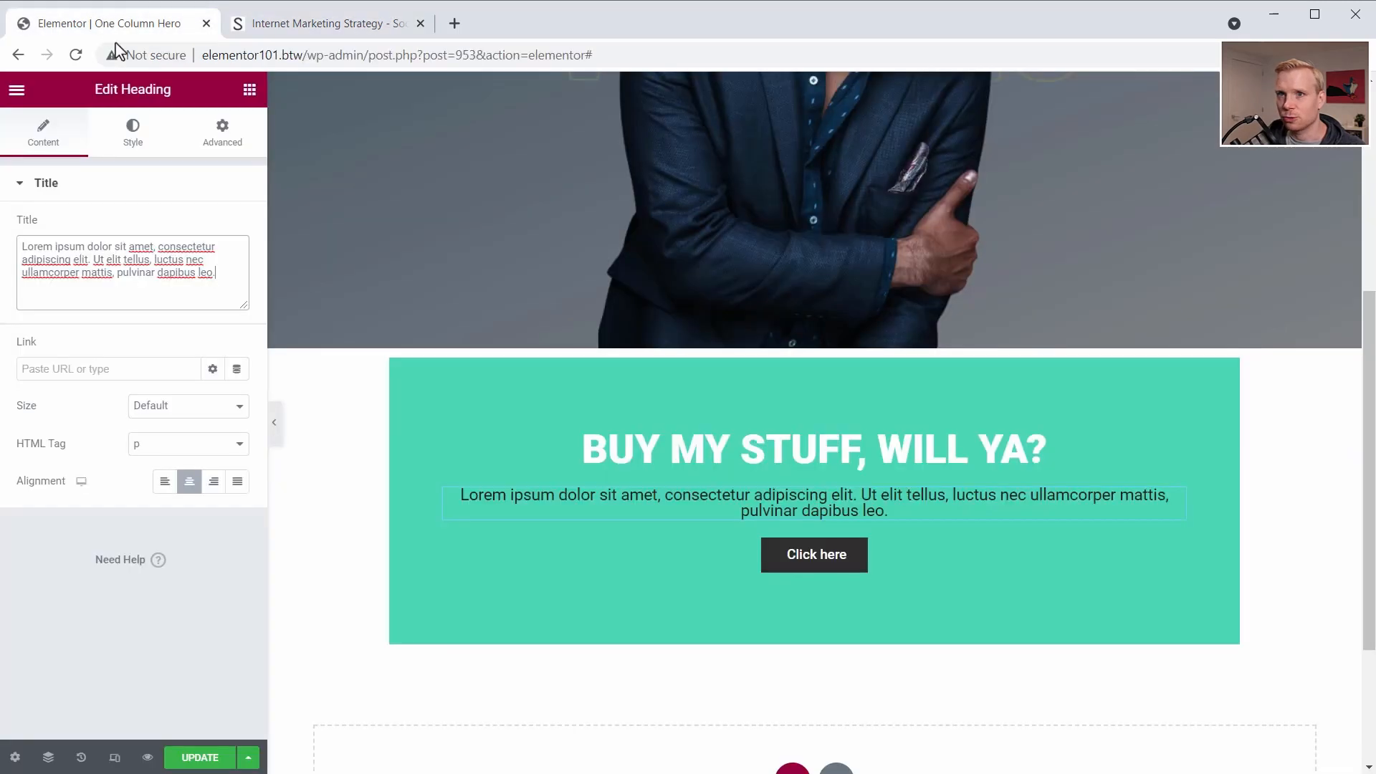
pyautogui.click(785, 566)
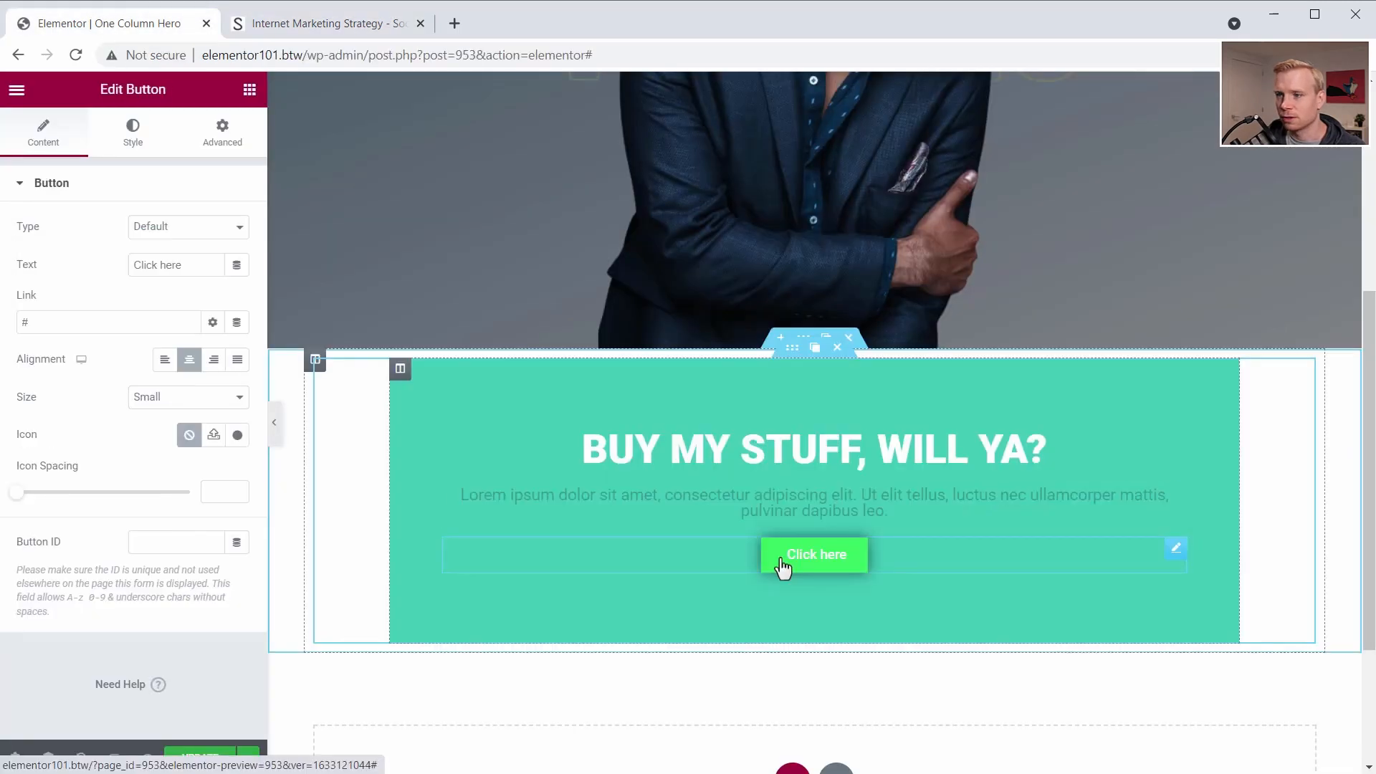
pyautogui.click(238, 363)
# - Unlink the button's margins and set the right and left margins to 40 px each
pyautogui.click(223, 133)
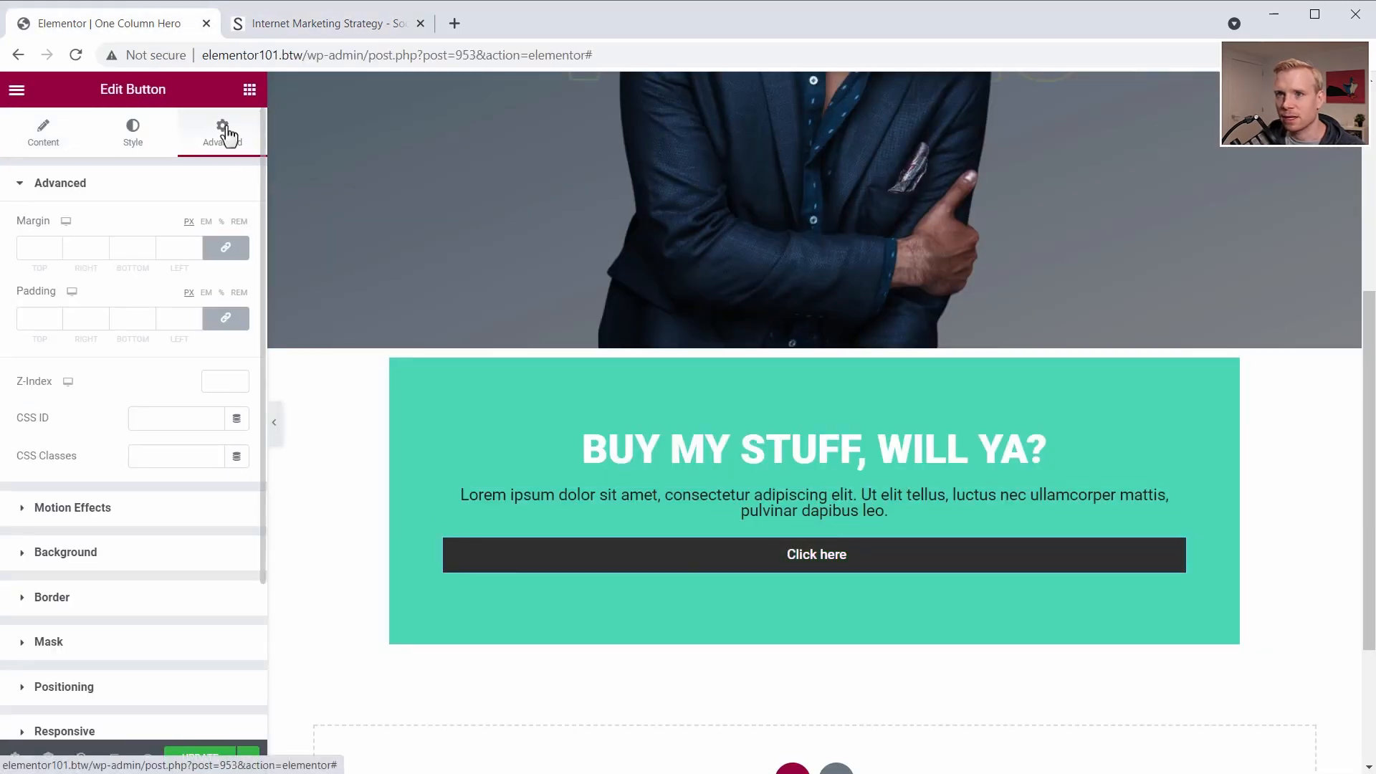
pyautogui.click(225, 248)
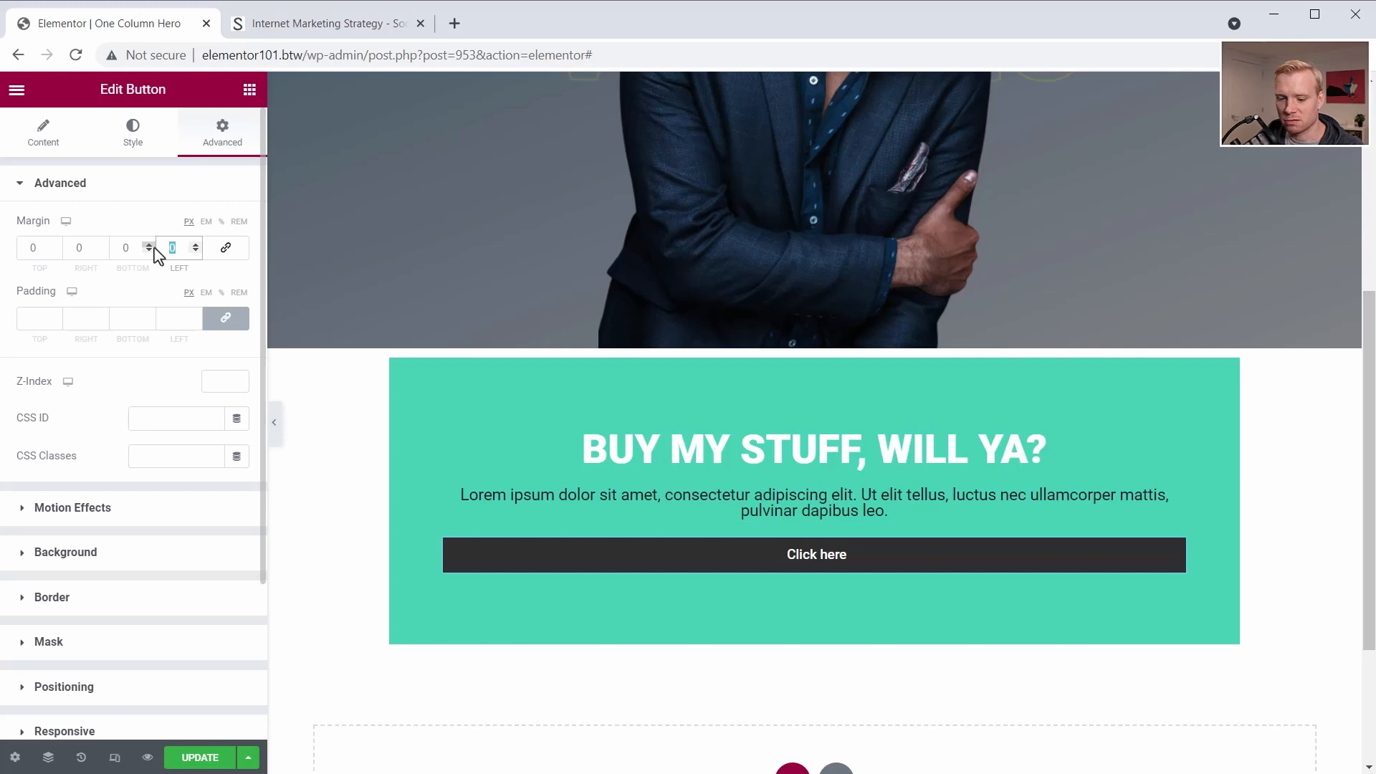
pyautogui.write('30')
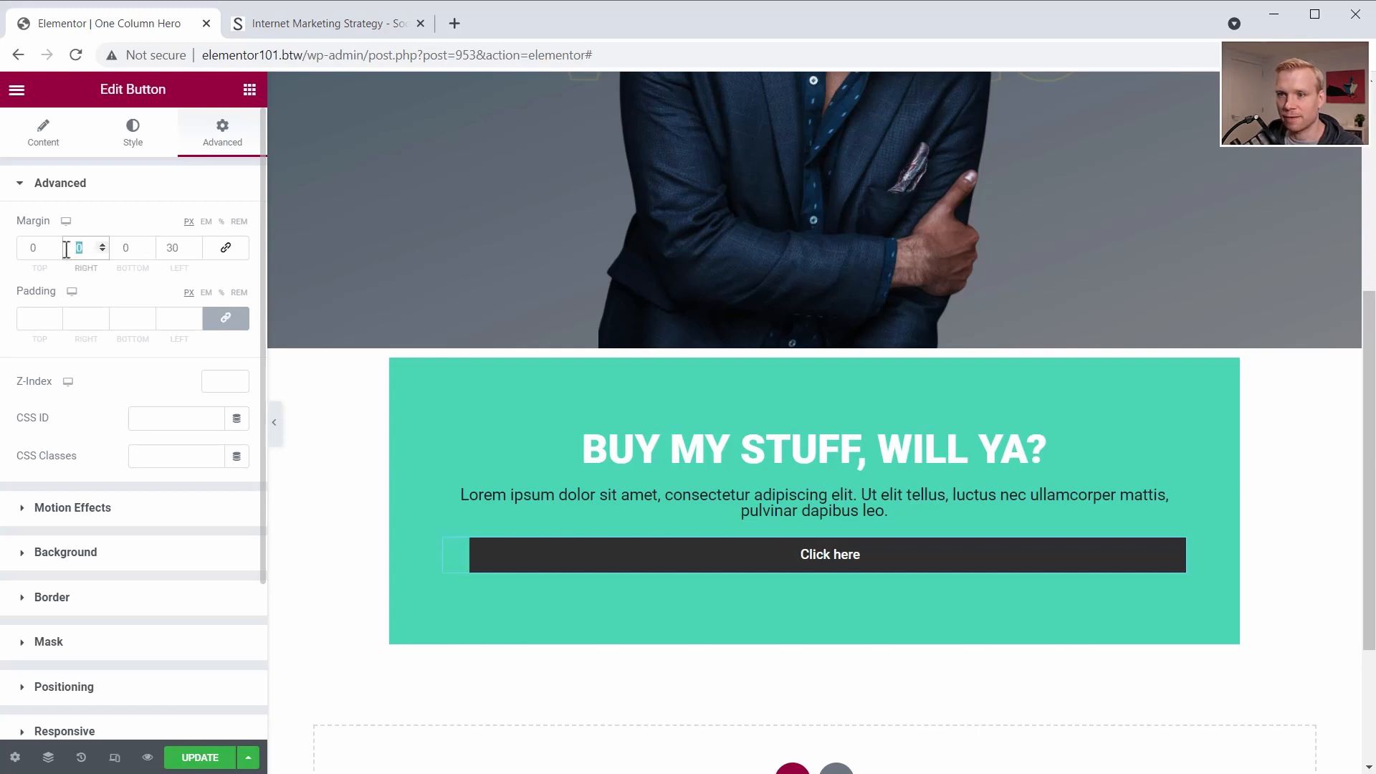
pyautogui.write('30')
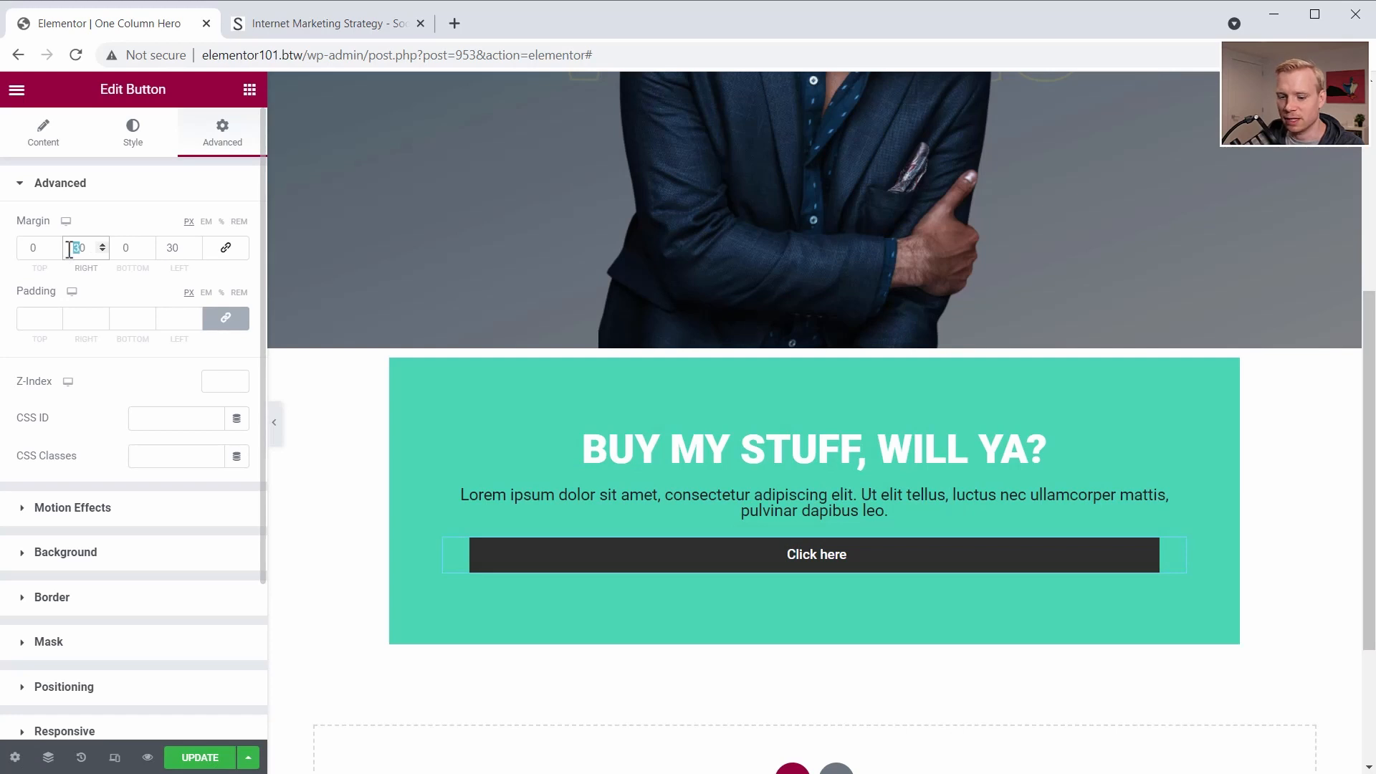
pyautogui.write('4')
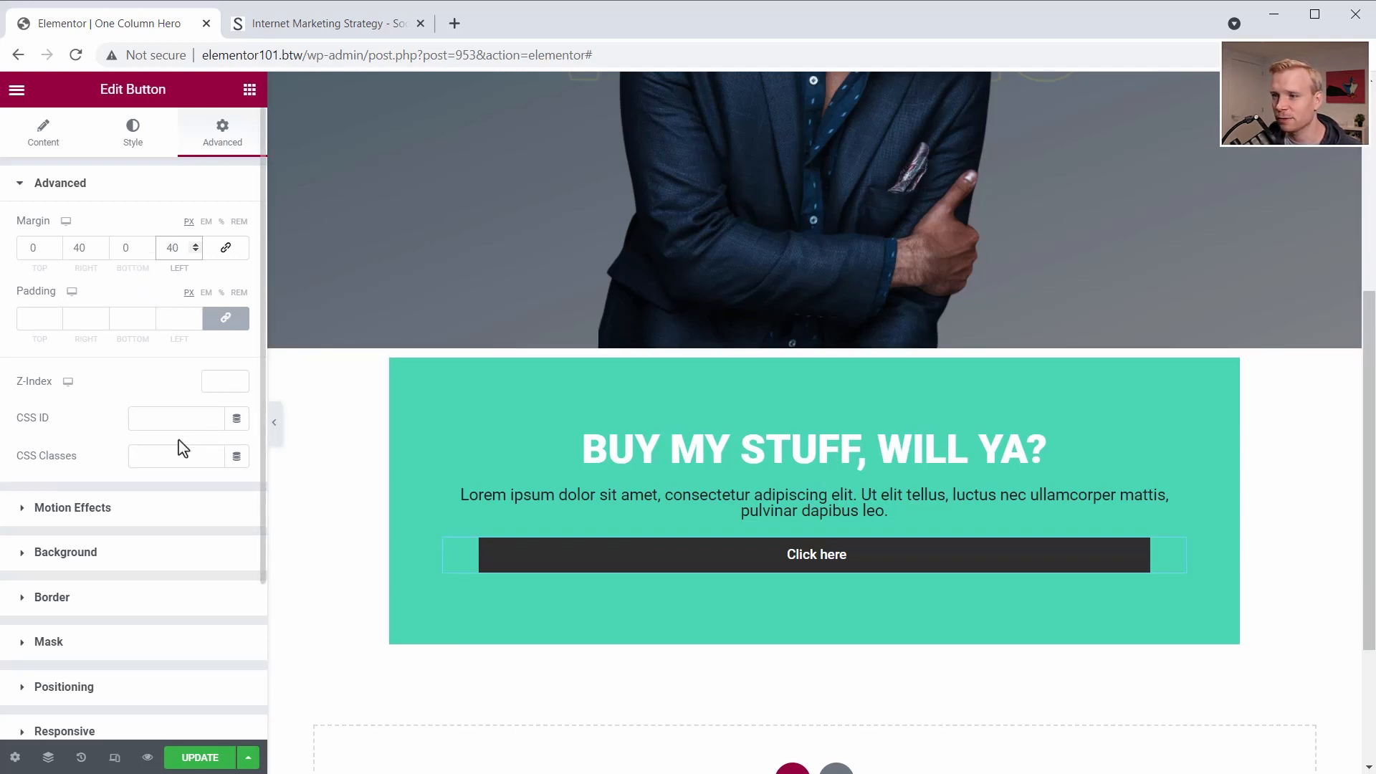
# - Unlink the button's padding, set it to 18 px top and bottom, and give all button corners a 5 px border radius
pyautogui.click(127, 136)
pyautogui.scroll(-1, 61, 609)
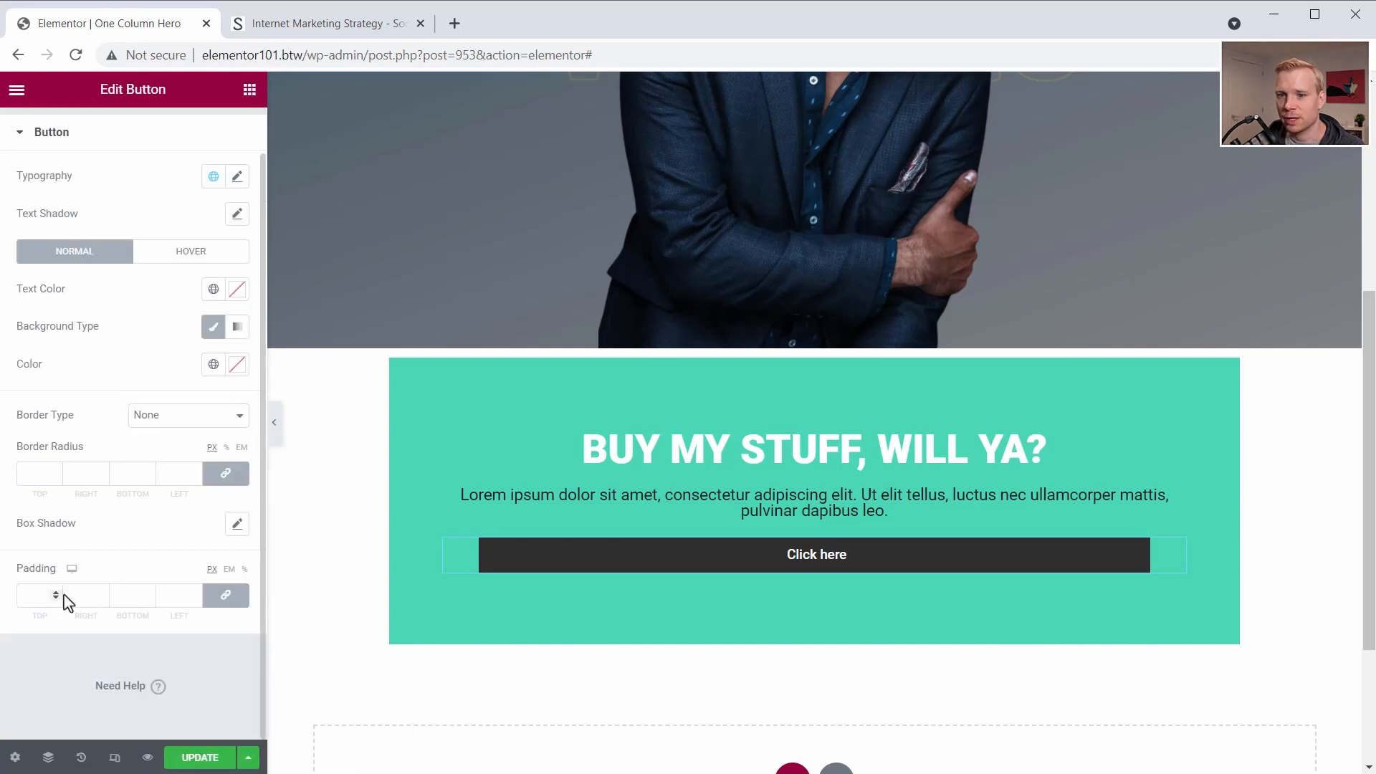
pyautogui.click(225, 595)
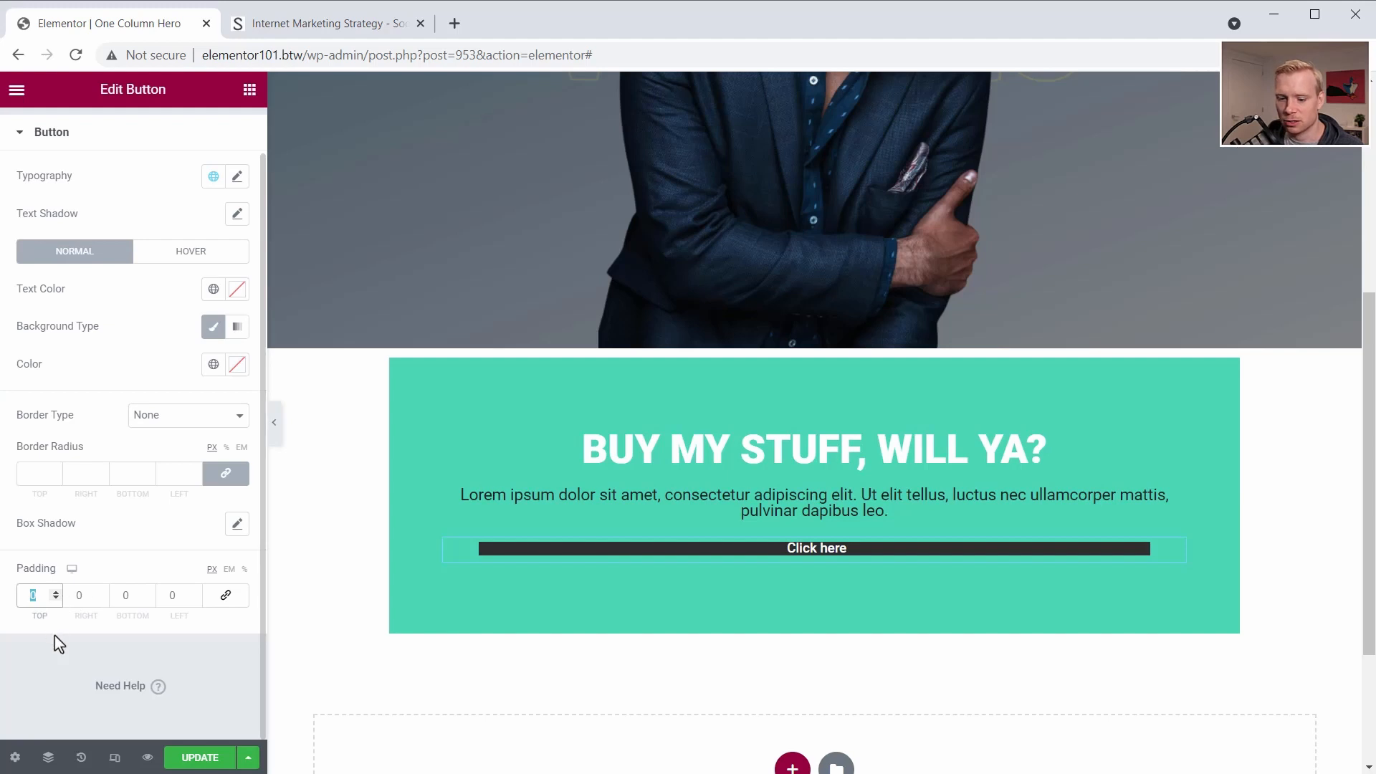
pyautogui.write('18')
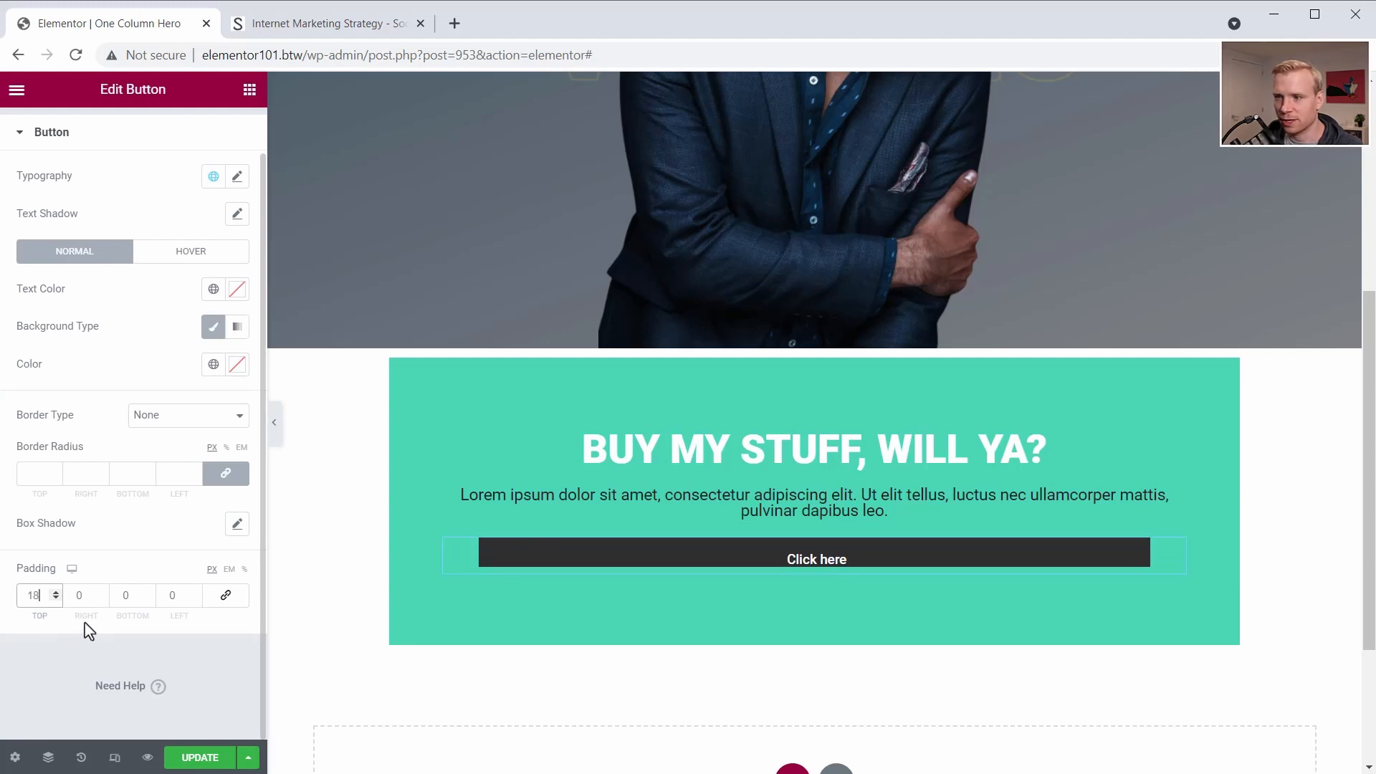
pyautogui.doubleClick(125, 595)
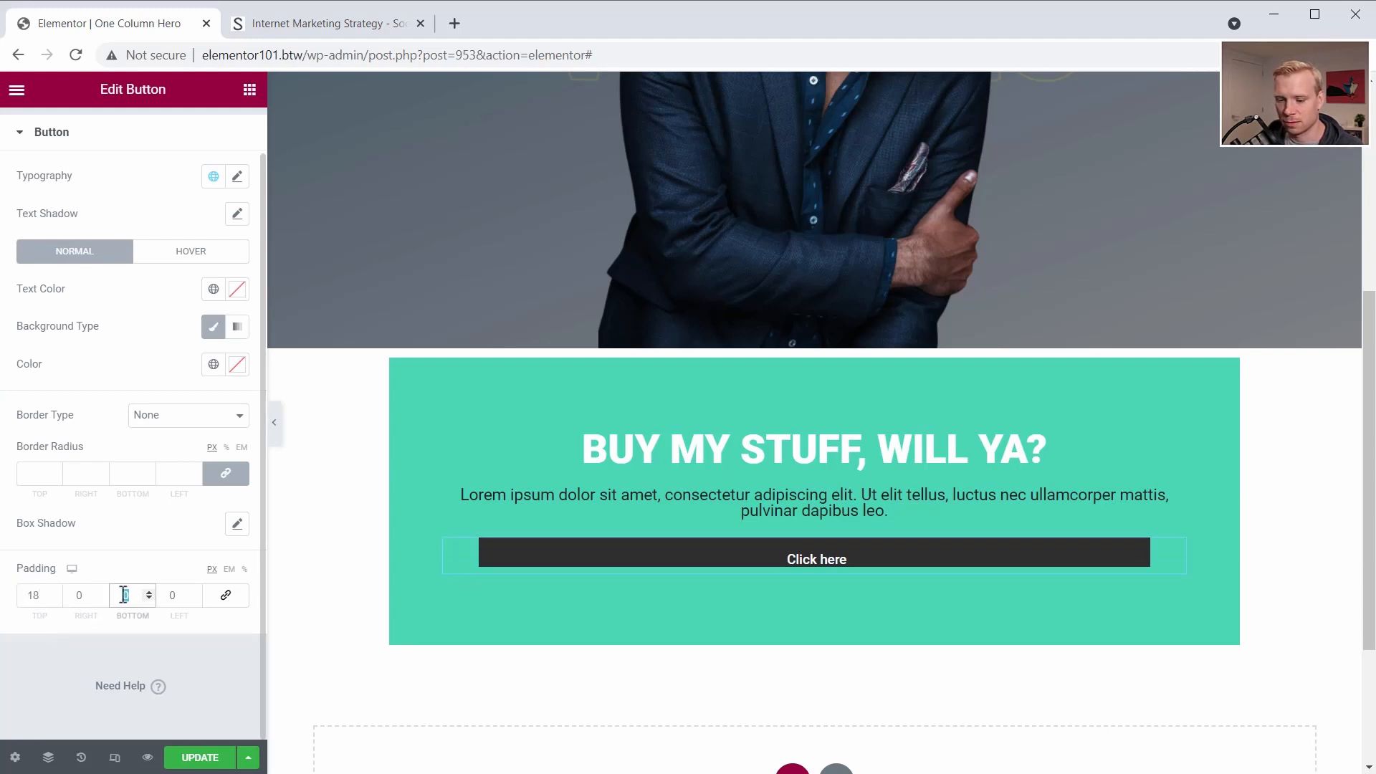
pyautogui.write('18')
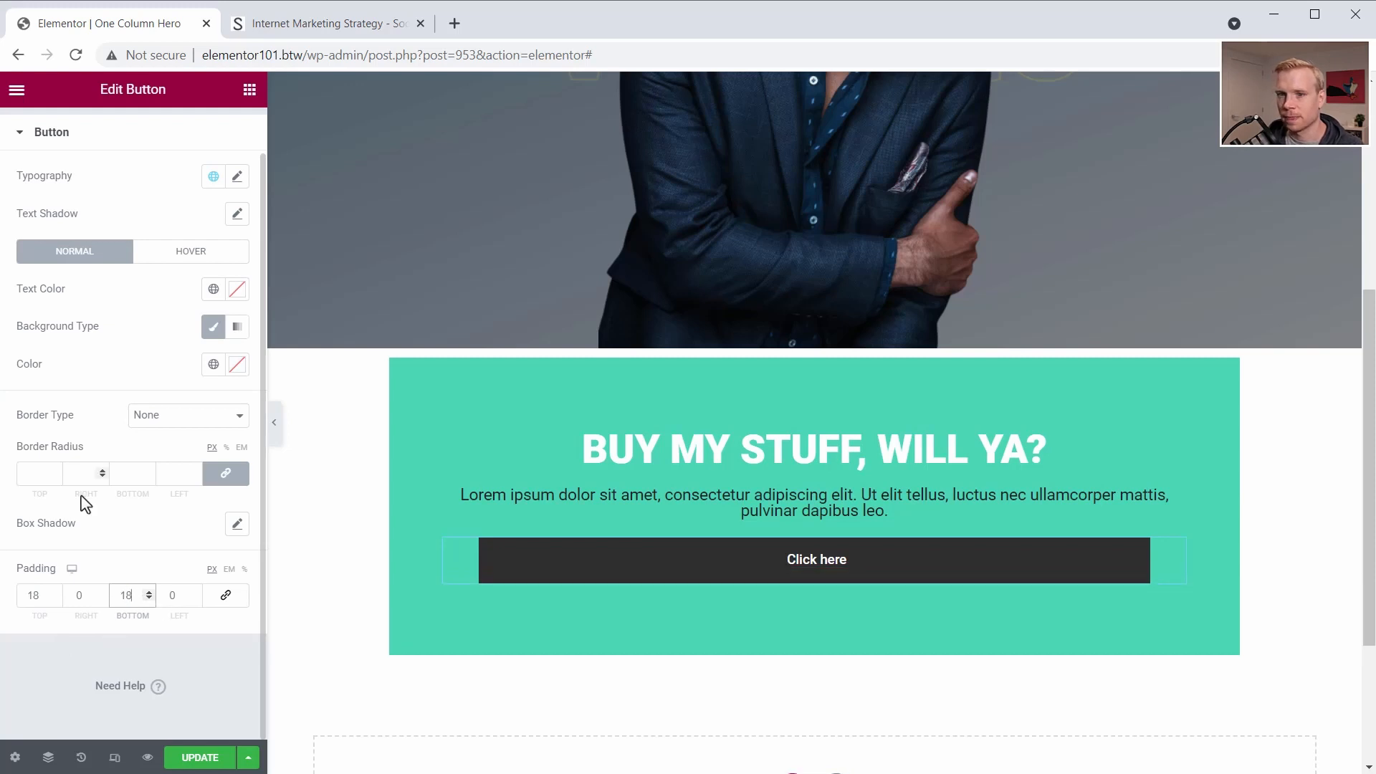
pyautogui.click(31, 473)
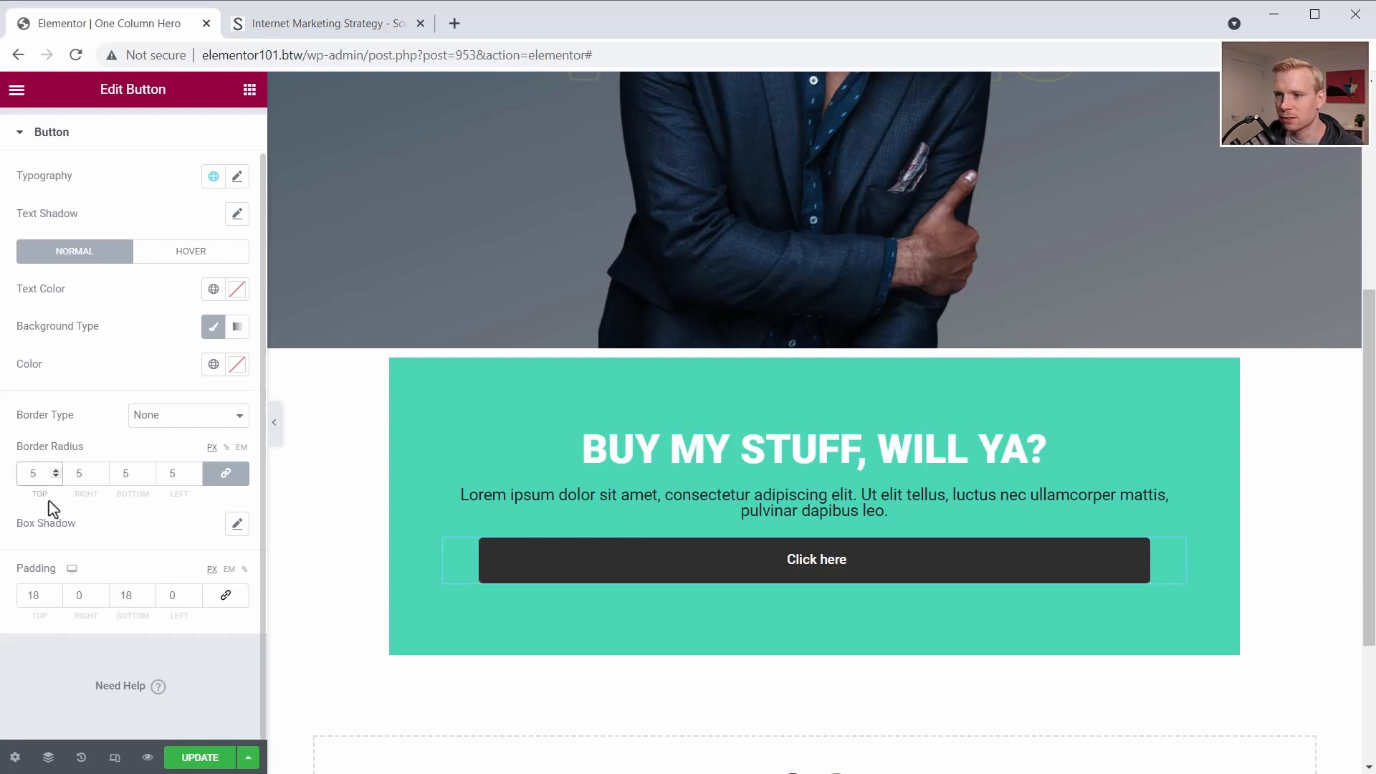
# - Give the button a dark blue background color for its hover state and preview it on the page
pyautogui.click(190, 260)
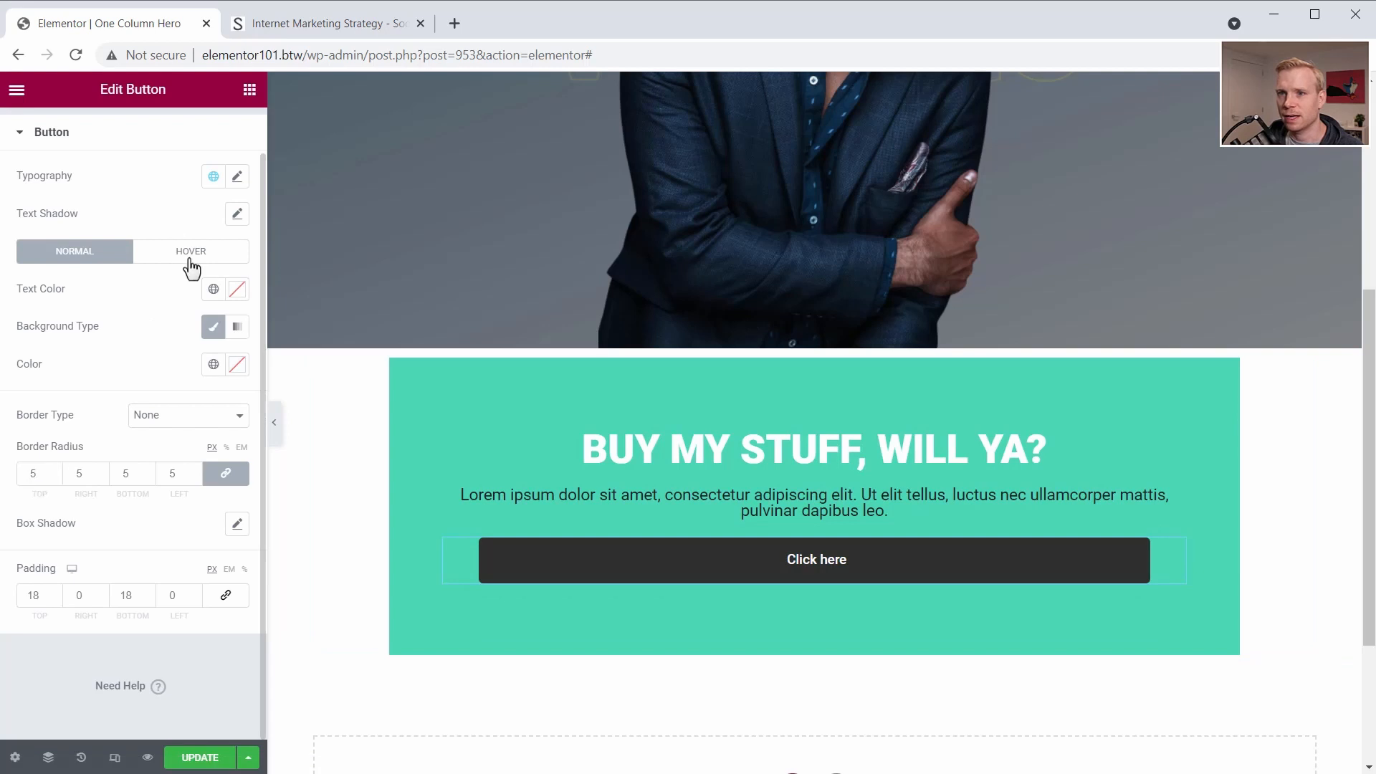
pyautogui.click(190, 262)
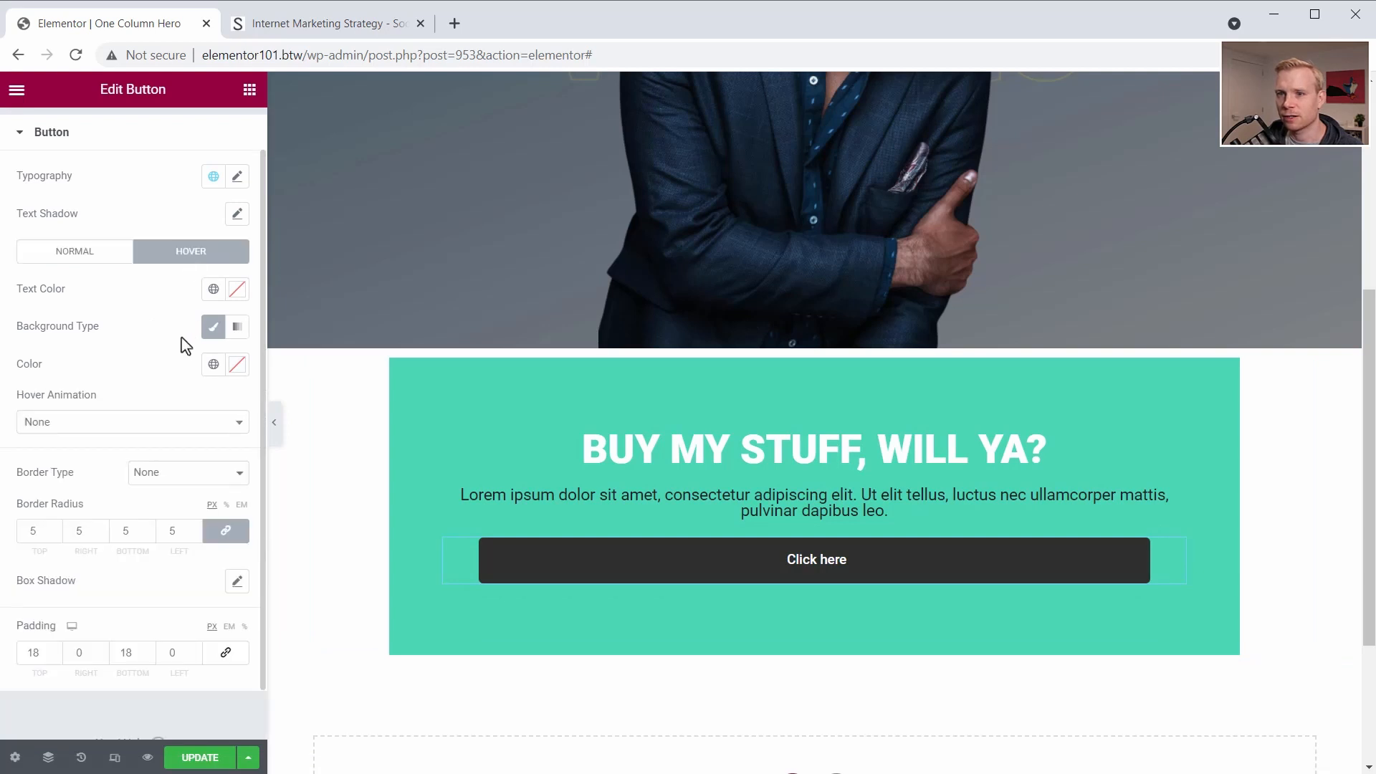
pyautogui.click(238, 373)
pyautogui.moveTo(174, 595); pyautogui.dragTo(151, 593)
pyautogui.moveTo(205, 511); pyautogui.dragTo(196, 538)
pyautogui.click(527, 584)
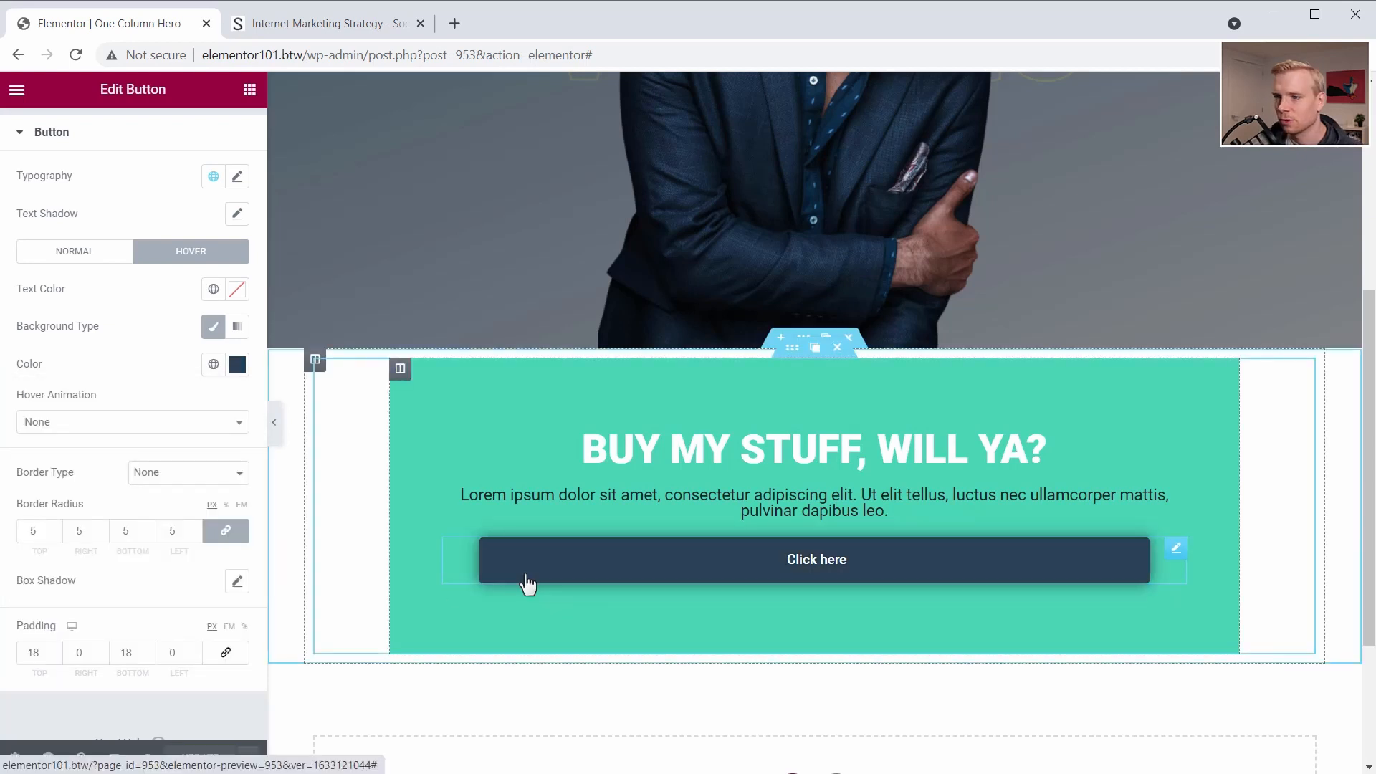
# - Set the green call-to-action column's top padding to 30 px
pyautogui.click(400, 368)
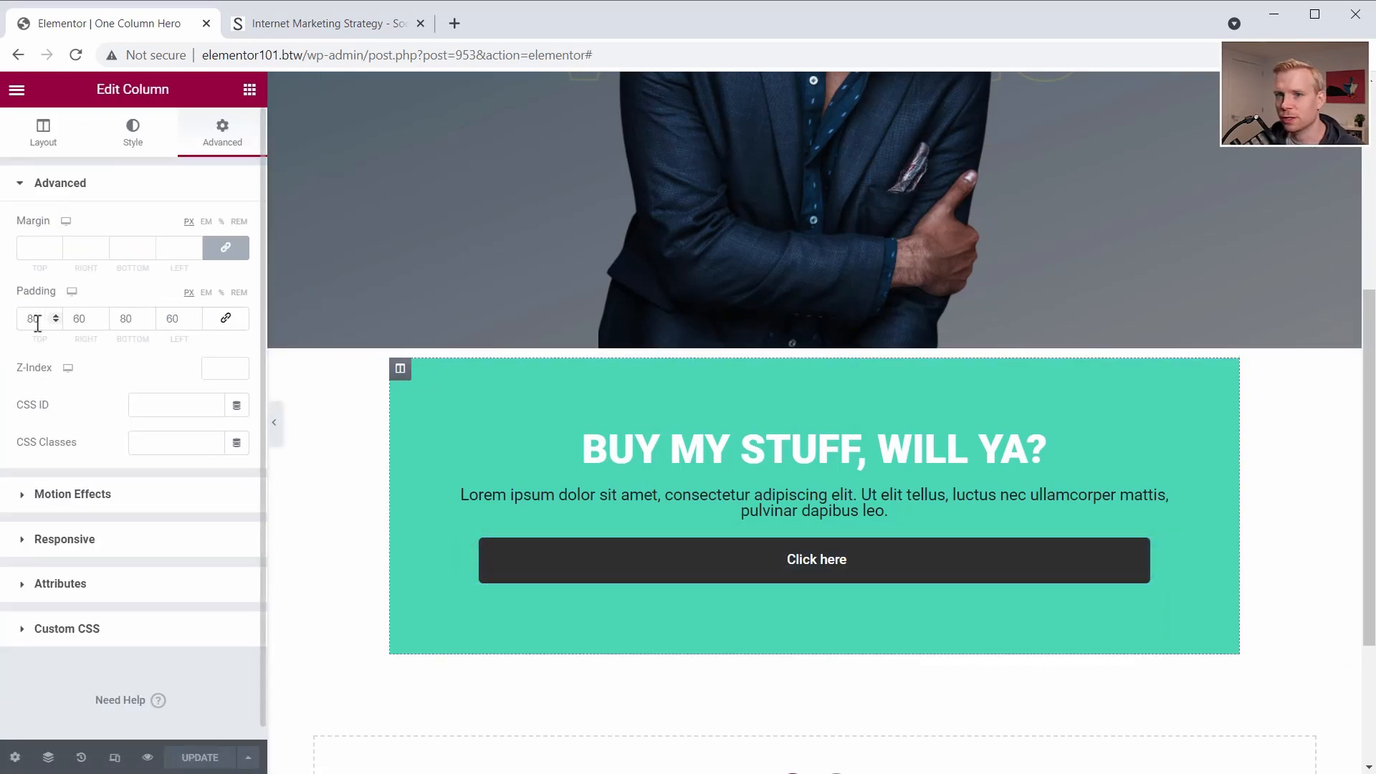
pyautogui.write('30')
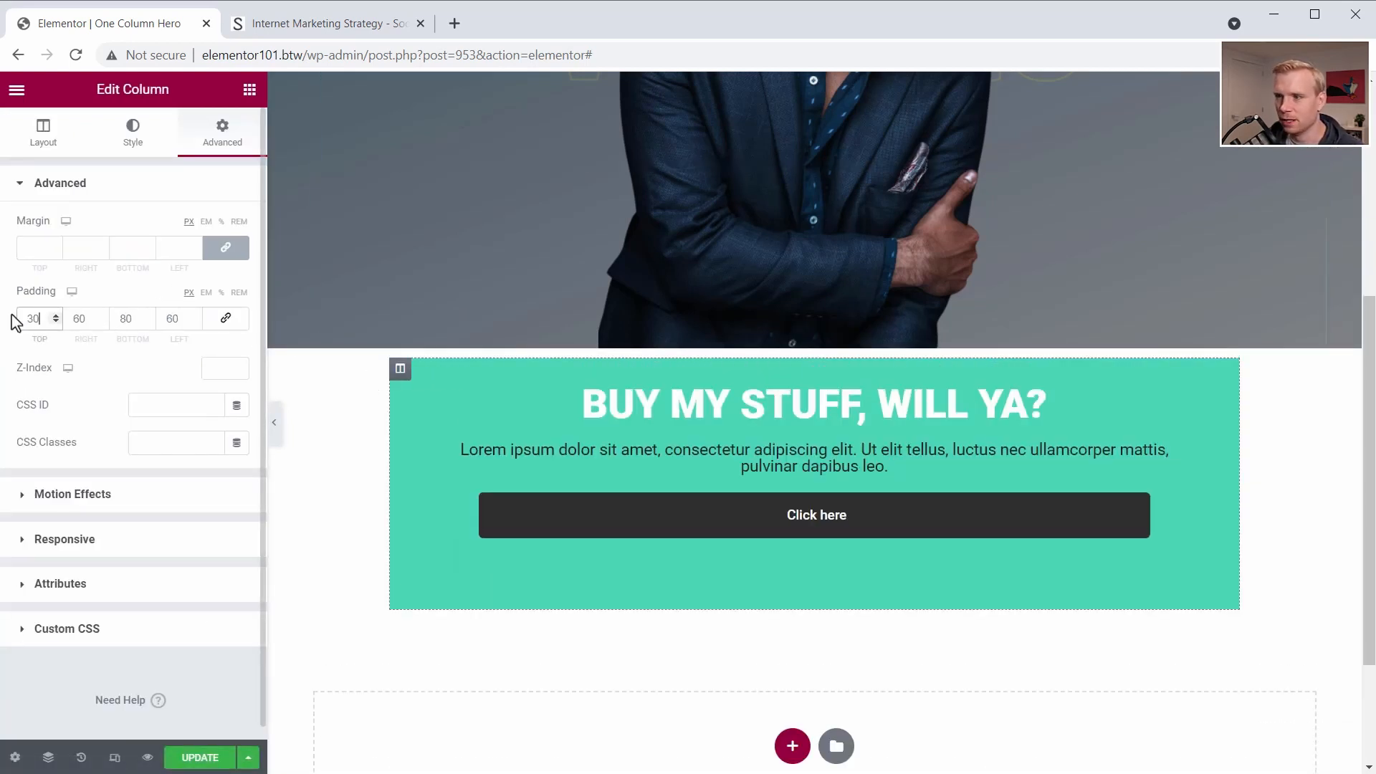
# - Consult the slanted box on the Social Triggers page and add a Tilt bottom shape divider to the call-to-action's inner section
pyautogui.click(790, 352)
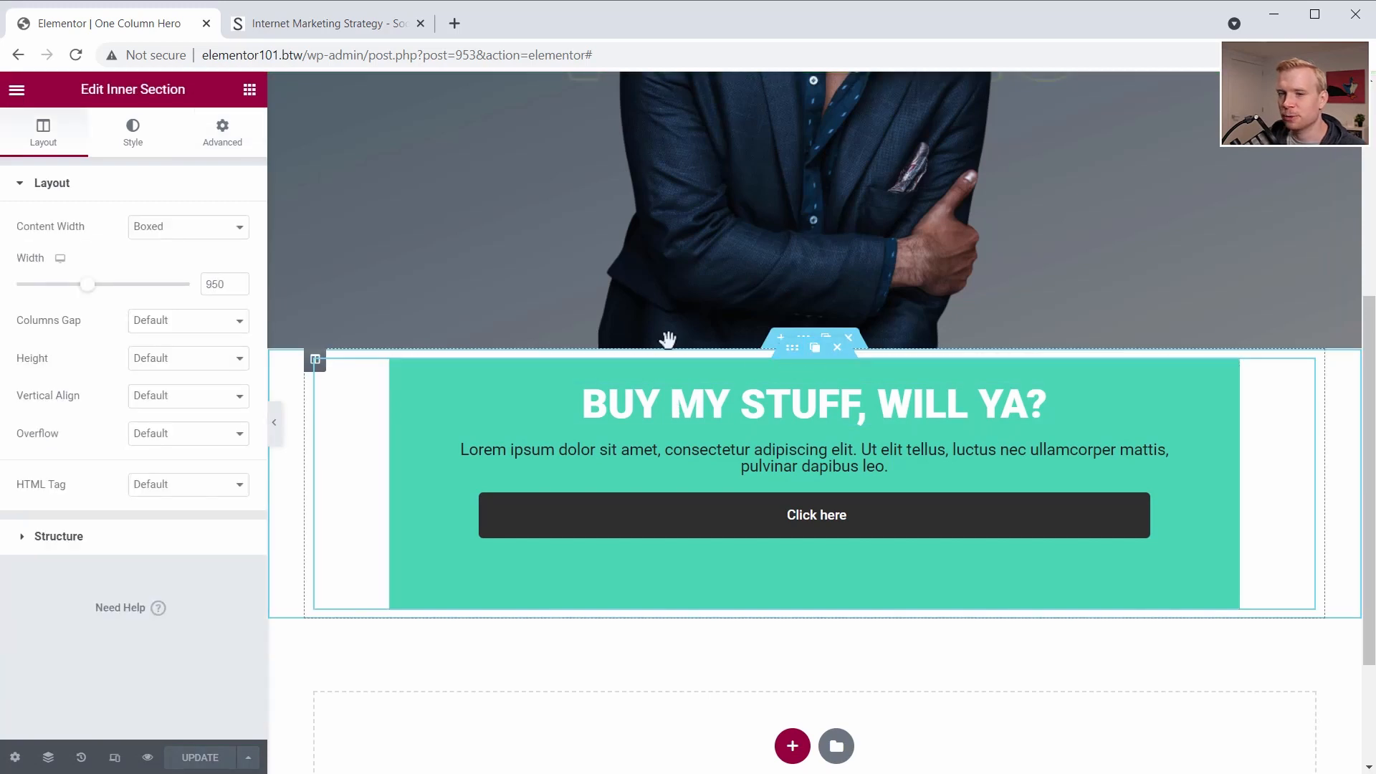
pyautogui.hotkey('ctrl', 'Tab')
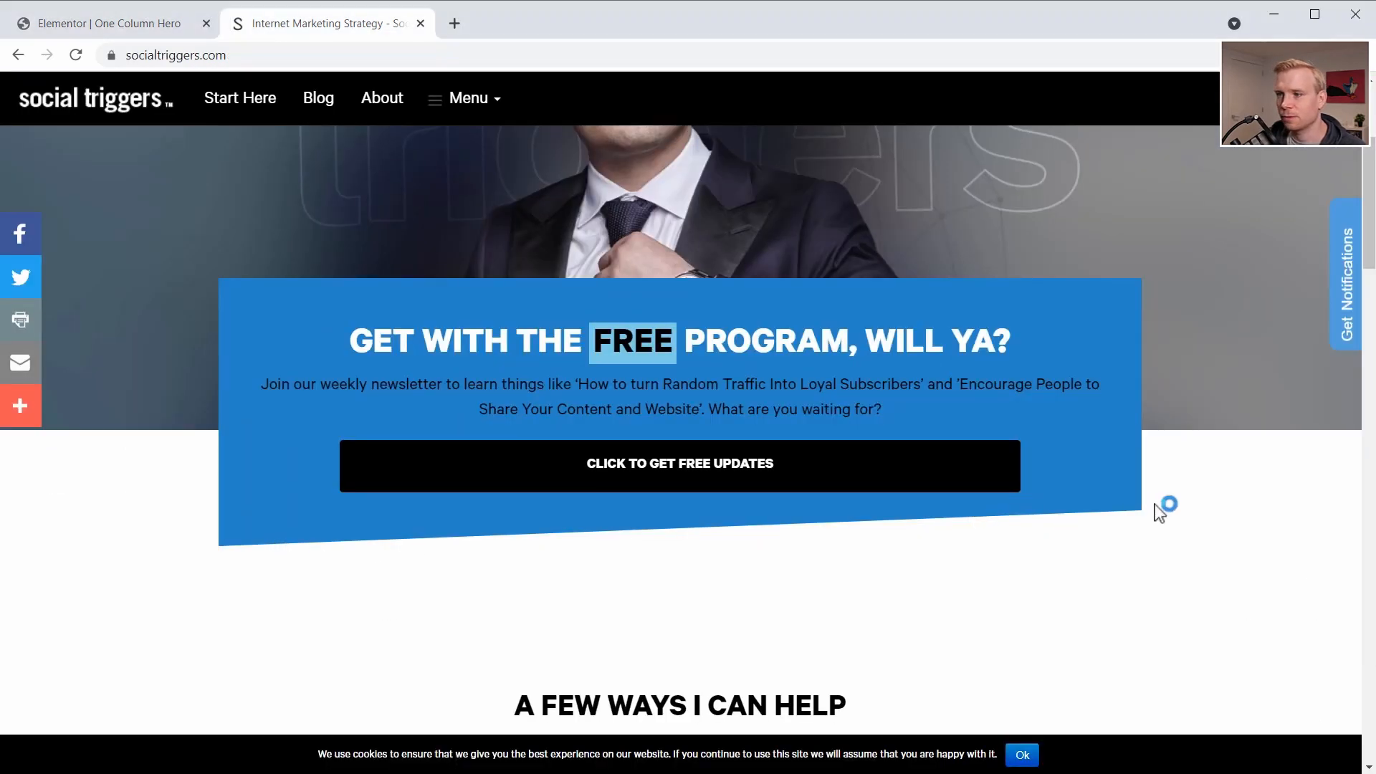
pyautogui.click(113, 23)
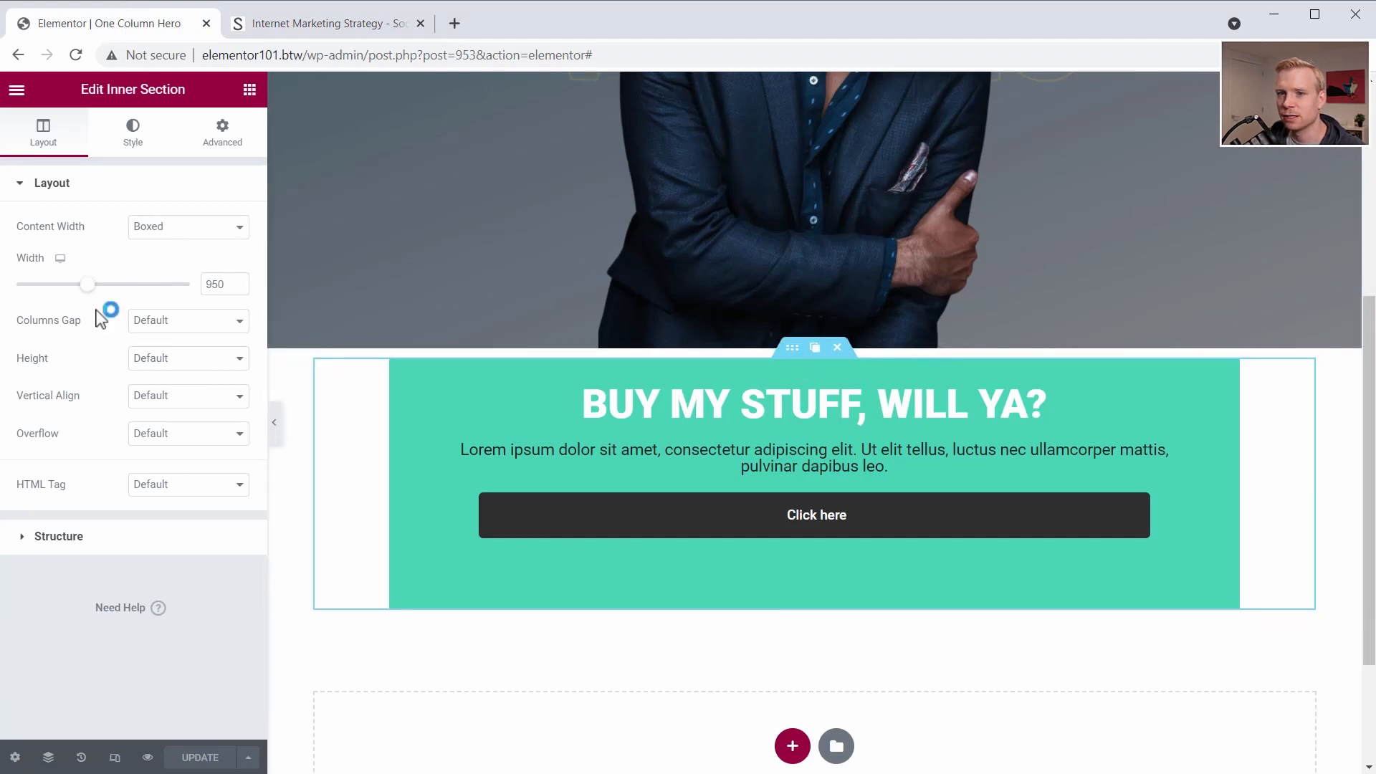
pyautogui.click(134, 136)
pyautogui.click(52, 406)
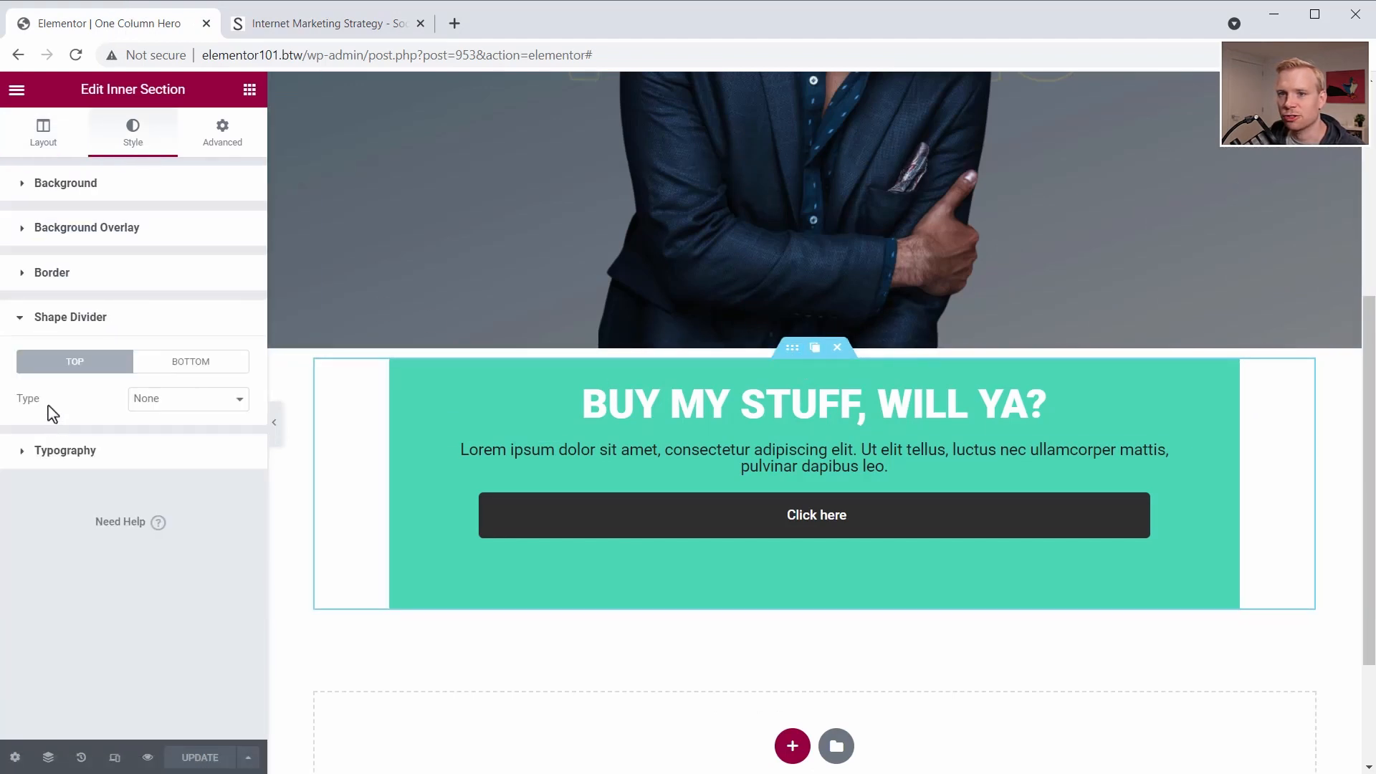
pyautogui.click(191, 361)
pyautogui.click(188, 399)
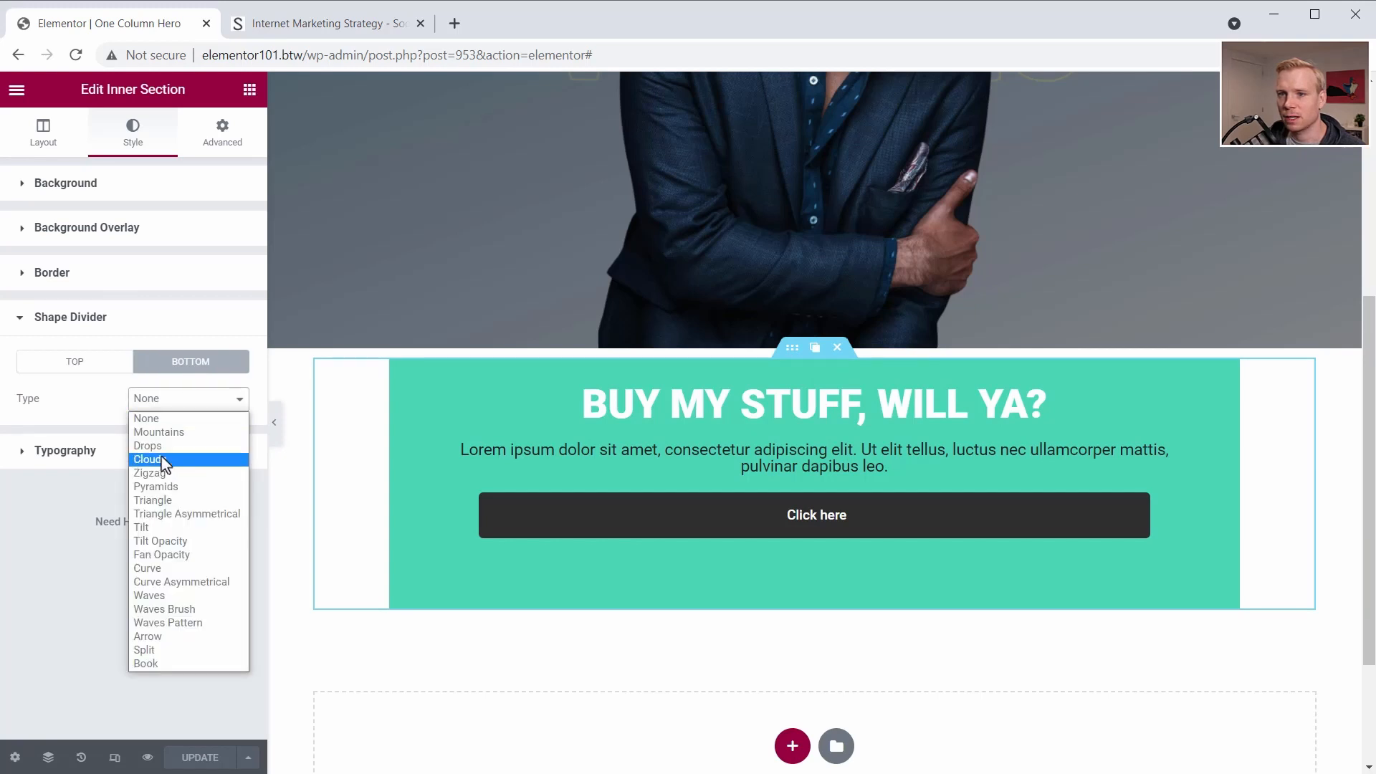
pyautogui.click(161, 527)
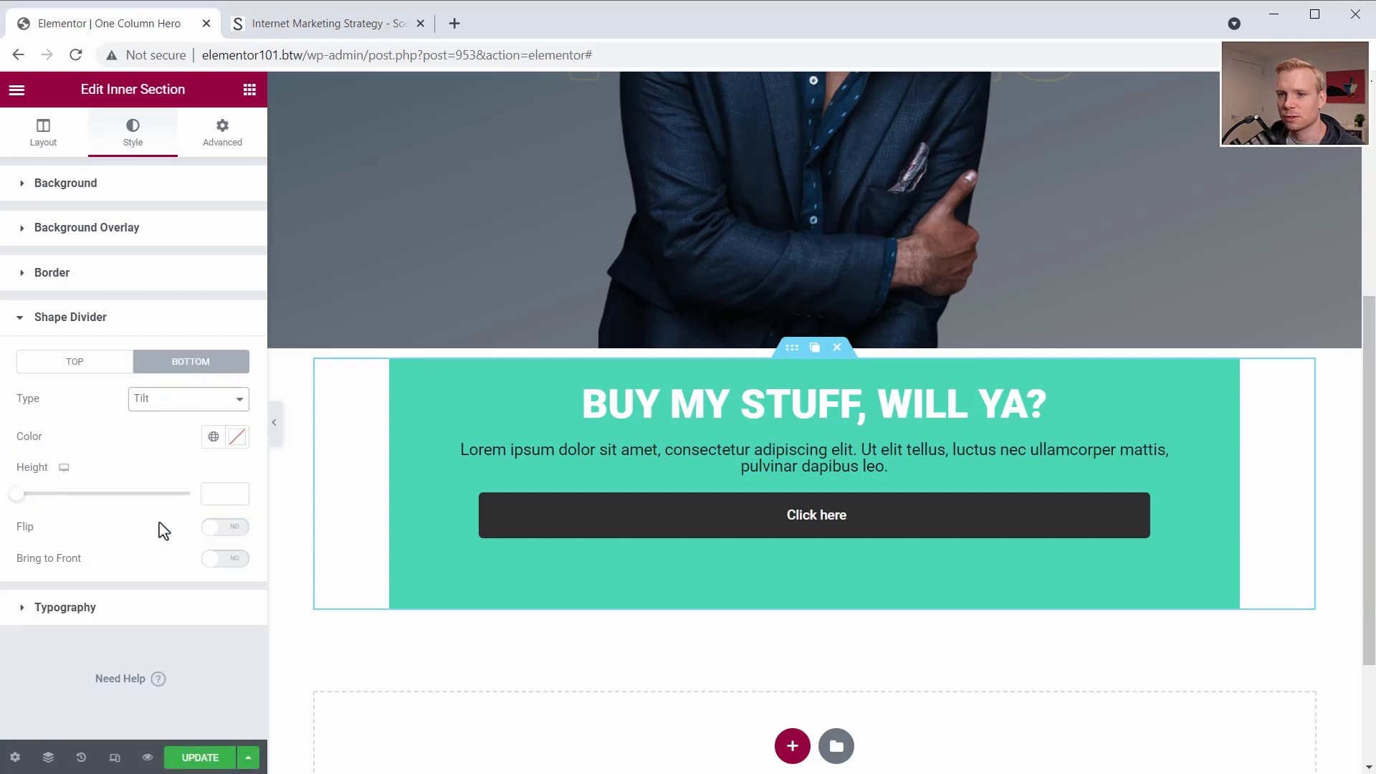
# - Flip the bottom shape divider, bring it to the front and set its height to 52
pyautogui.moveTo(16, 504); pyautogui.dragTo(128, 494)
pyautogui.click(218, 529)
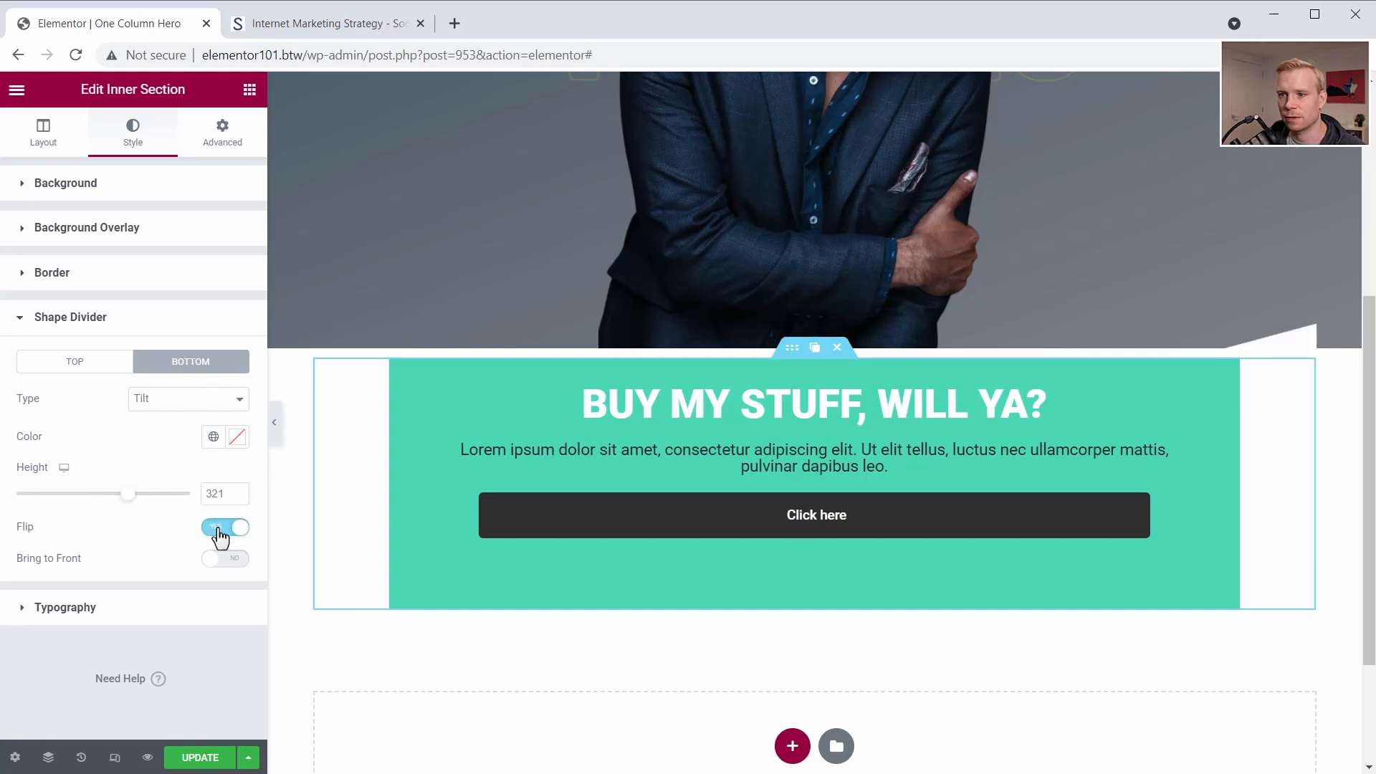
pyautogui.click(223, 563)
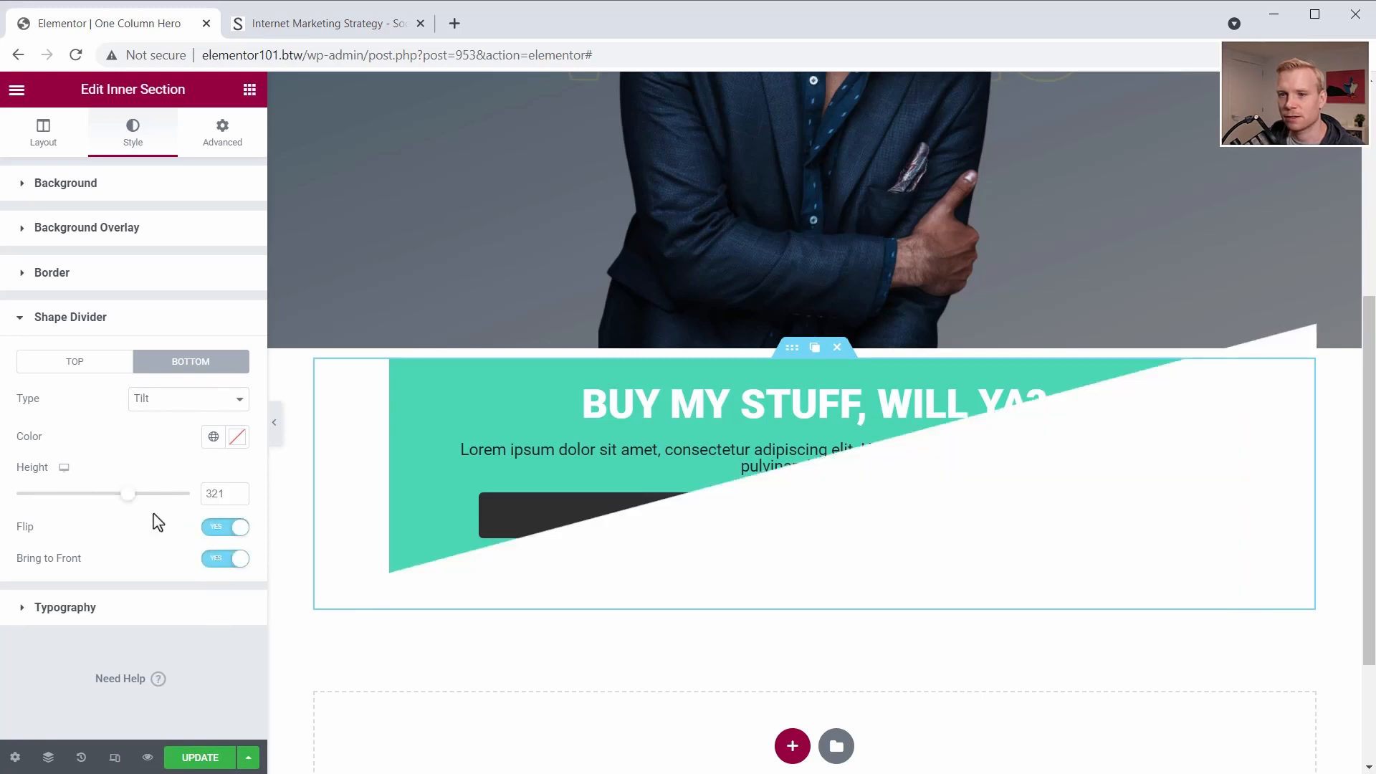
pyautogui.moveTo(130, 509); pyautogui.dragTo(36, 511)
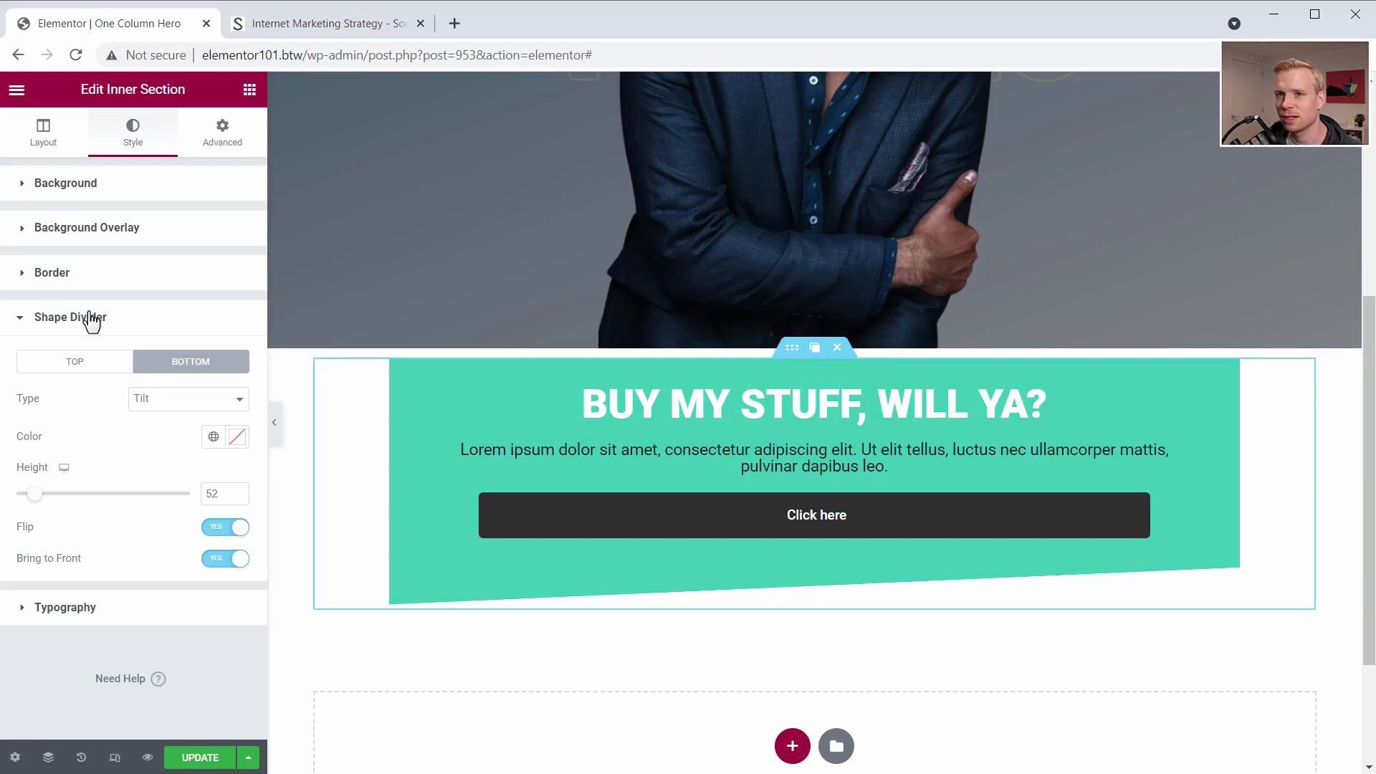
# - Unlink the inner section's margins and set the top margin to -131 px so the green box overlaps the hero
pyautogui.click(215, 148)
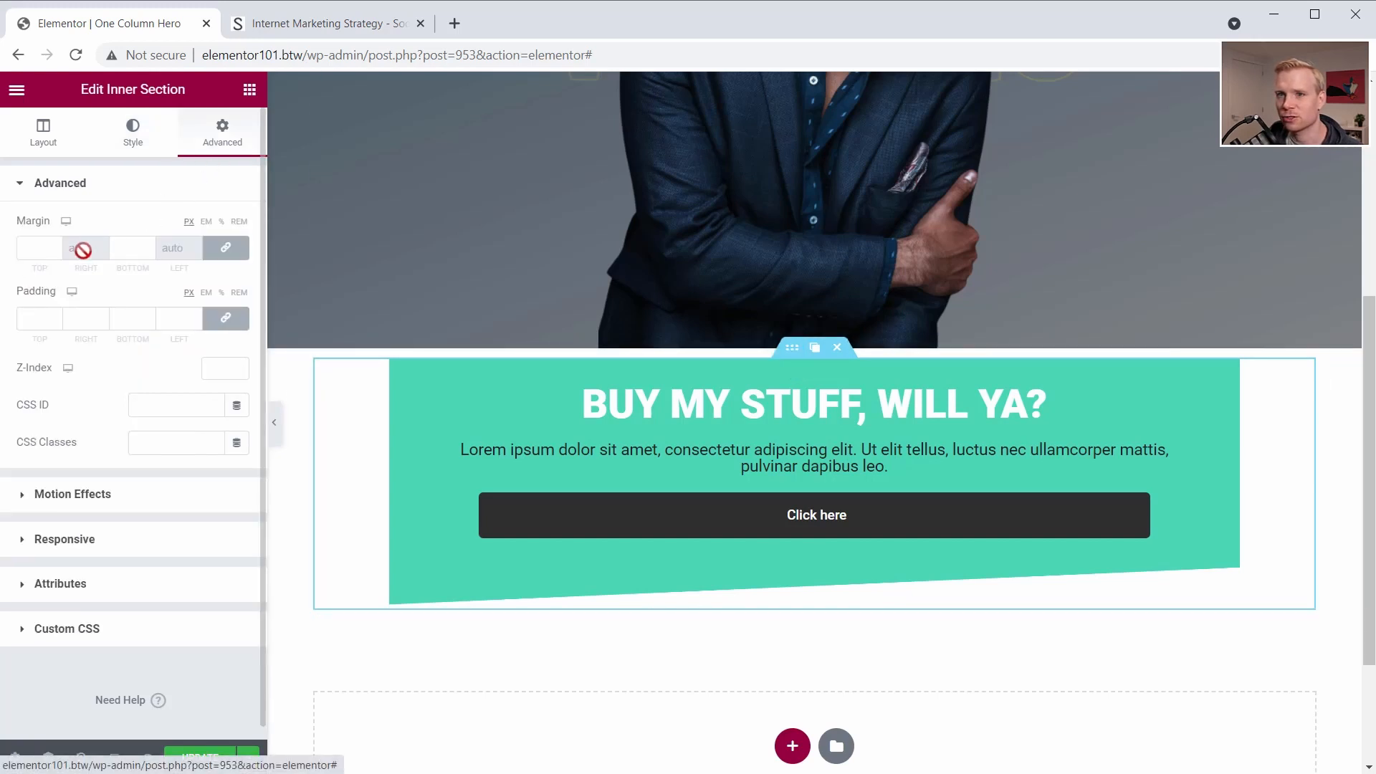
pyautogui.click(209, 255)
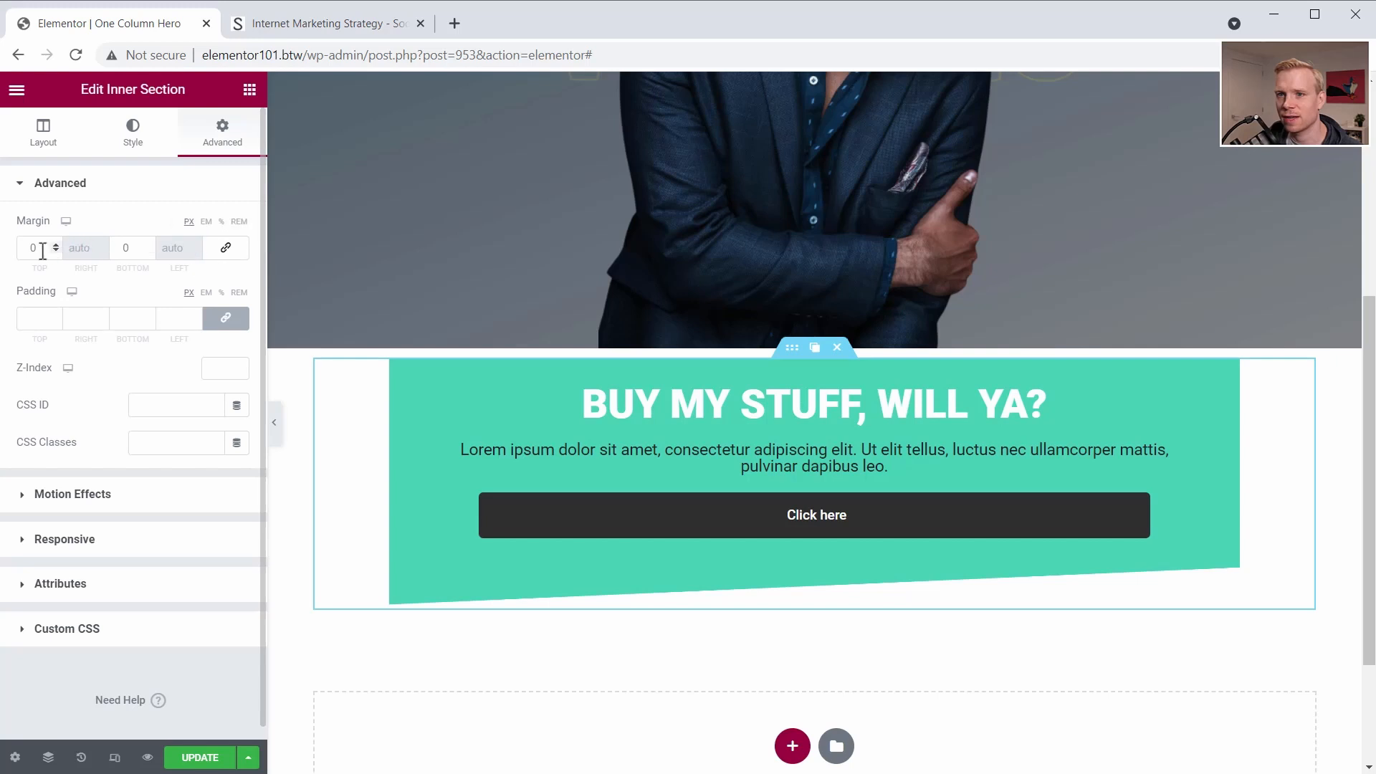
pyautogui.moveTo(56, 251); pyautogui.dragTo(56, 251)
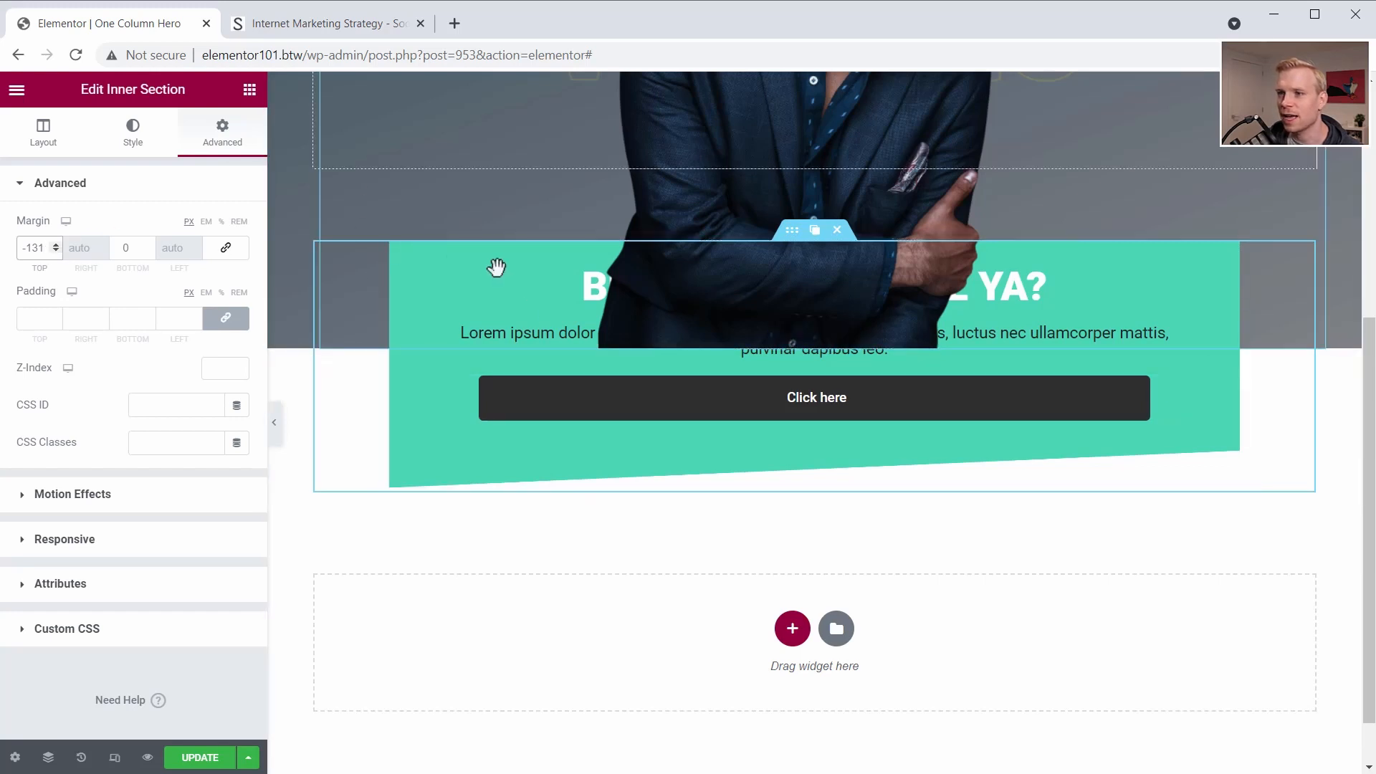
pyautogui.scroll(5, 1190, 523)
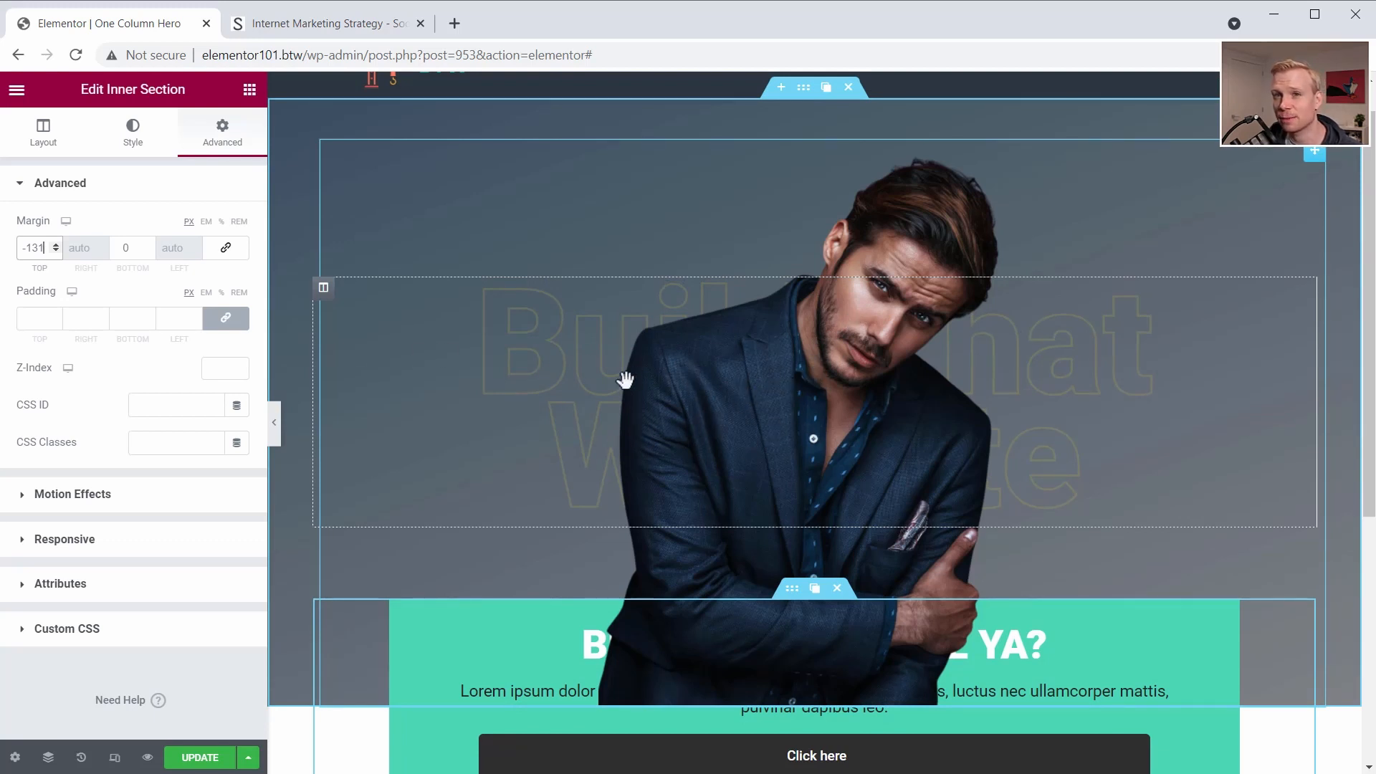
pyautogui.scroll(-2, 599, 366)
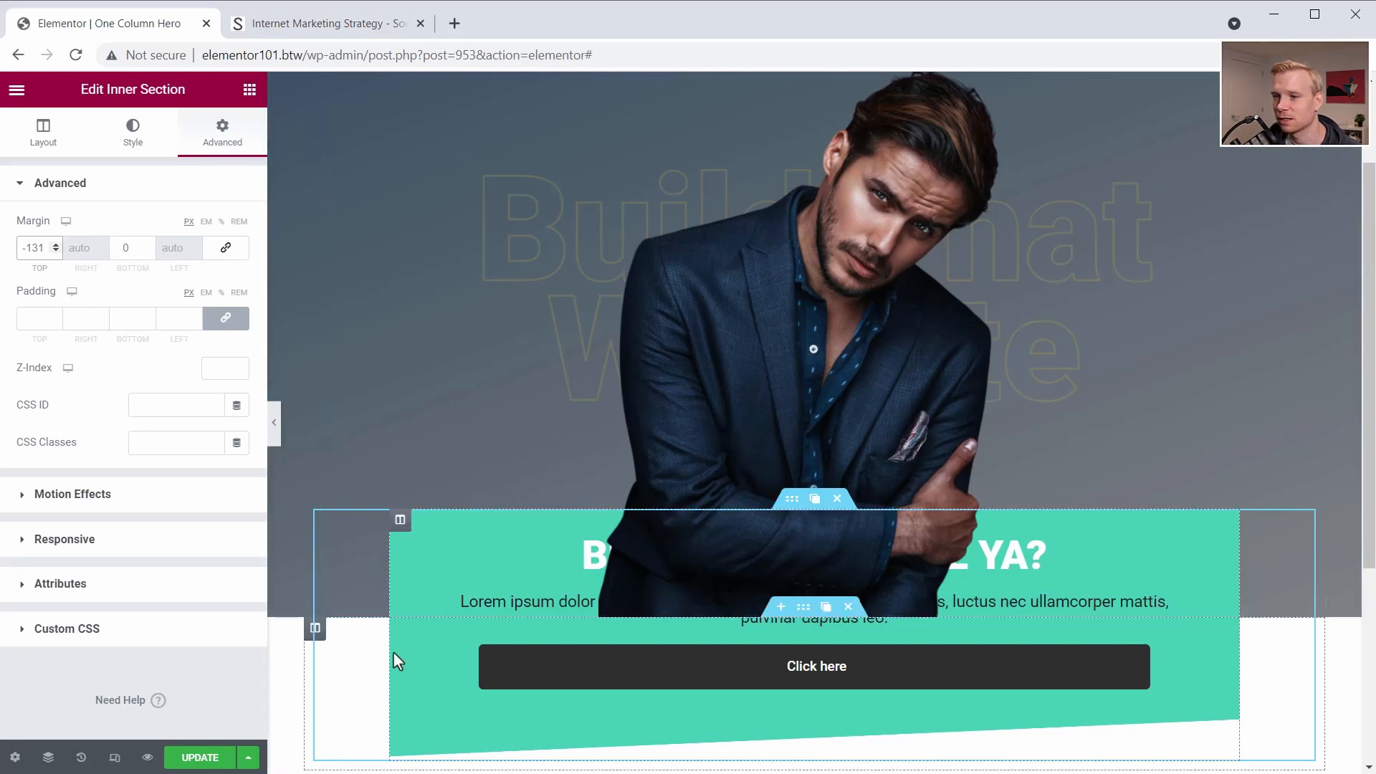
# - Give the outer section that holds the green box a Z-index of 2 to place it above the portrait
pyautogui.click(803, 607)
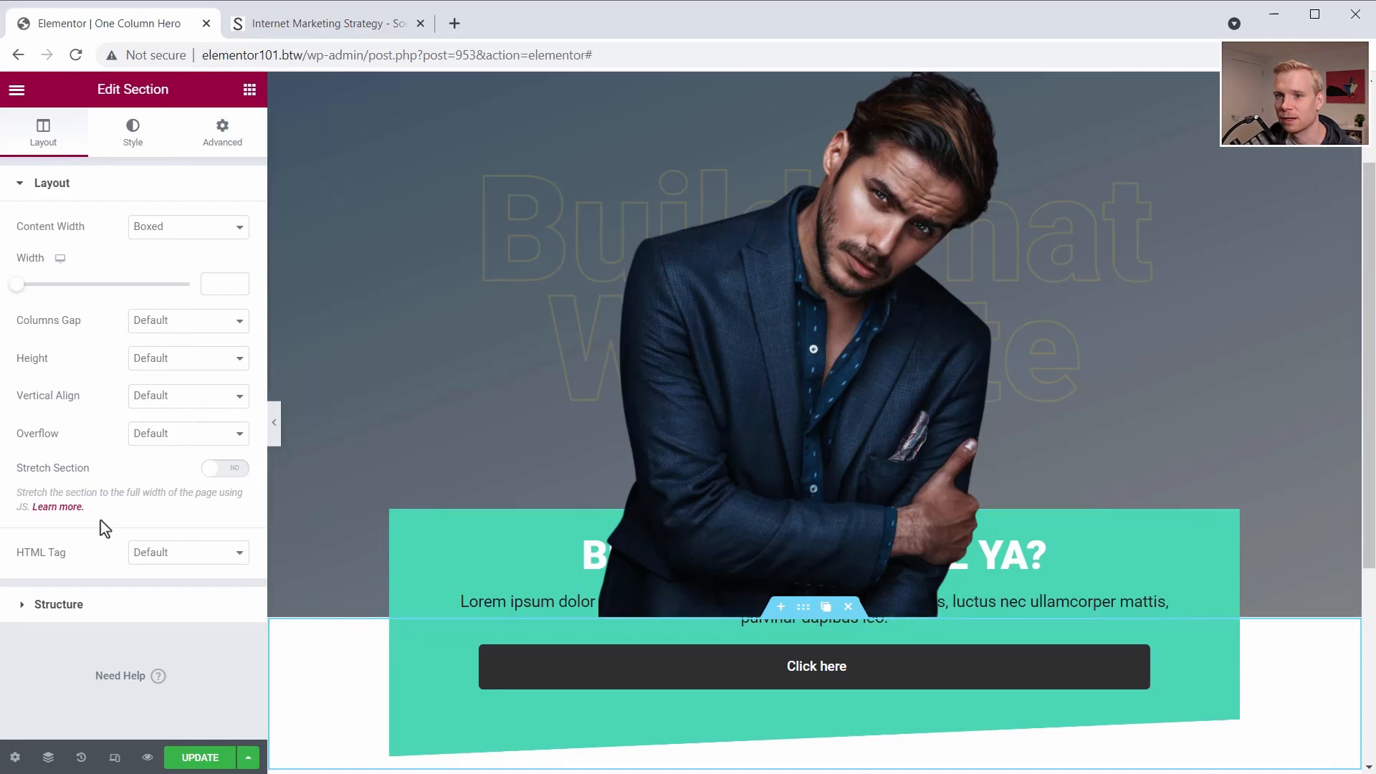
pyautogui.click(222, 130)
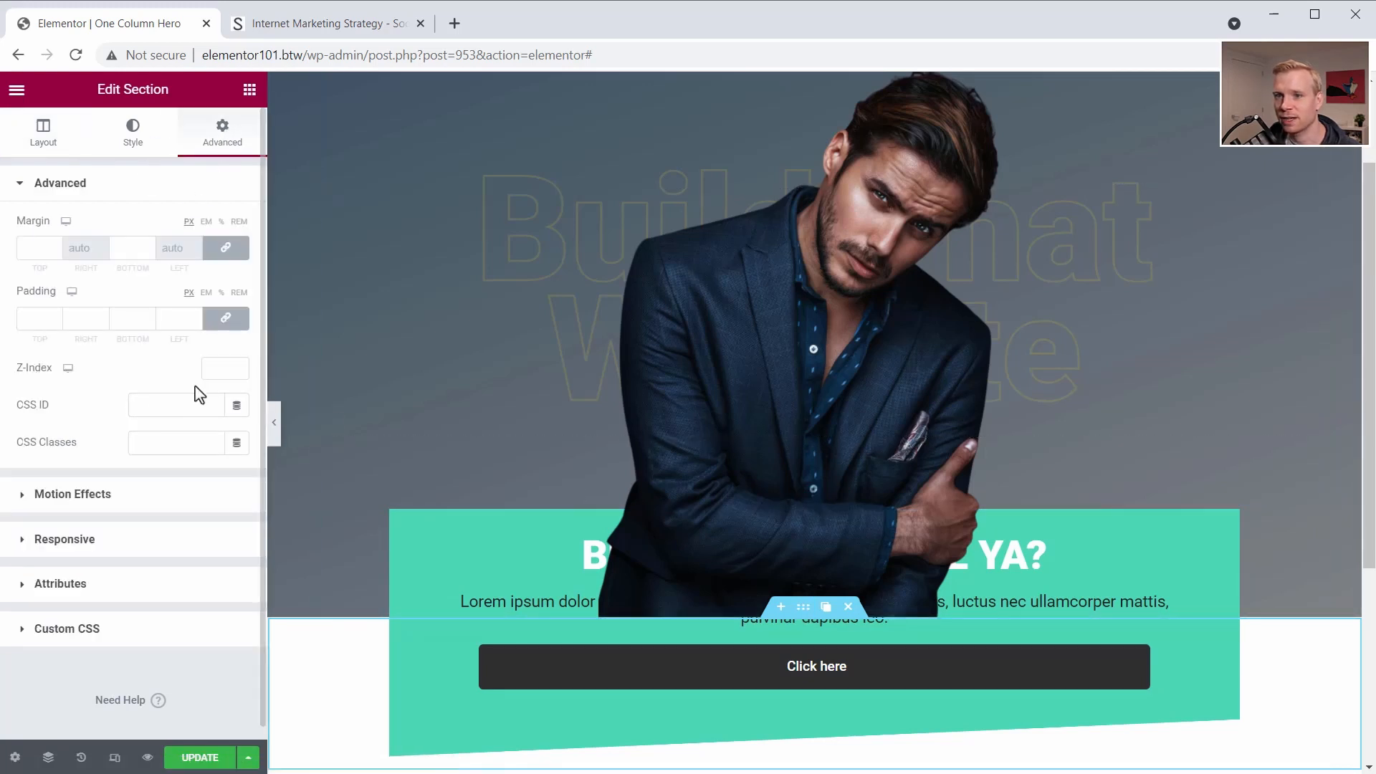
pyautogui.click(219, 367)
pyautogui.write('2')
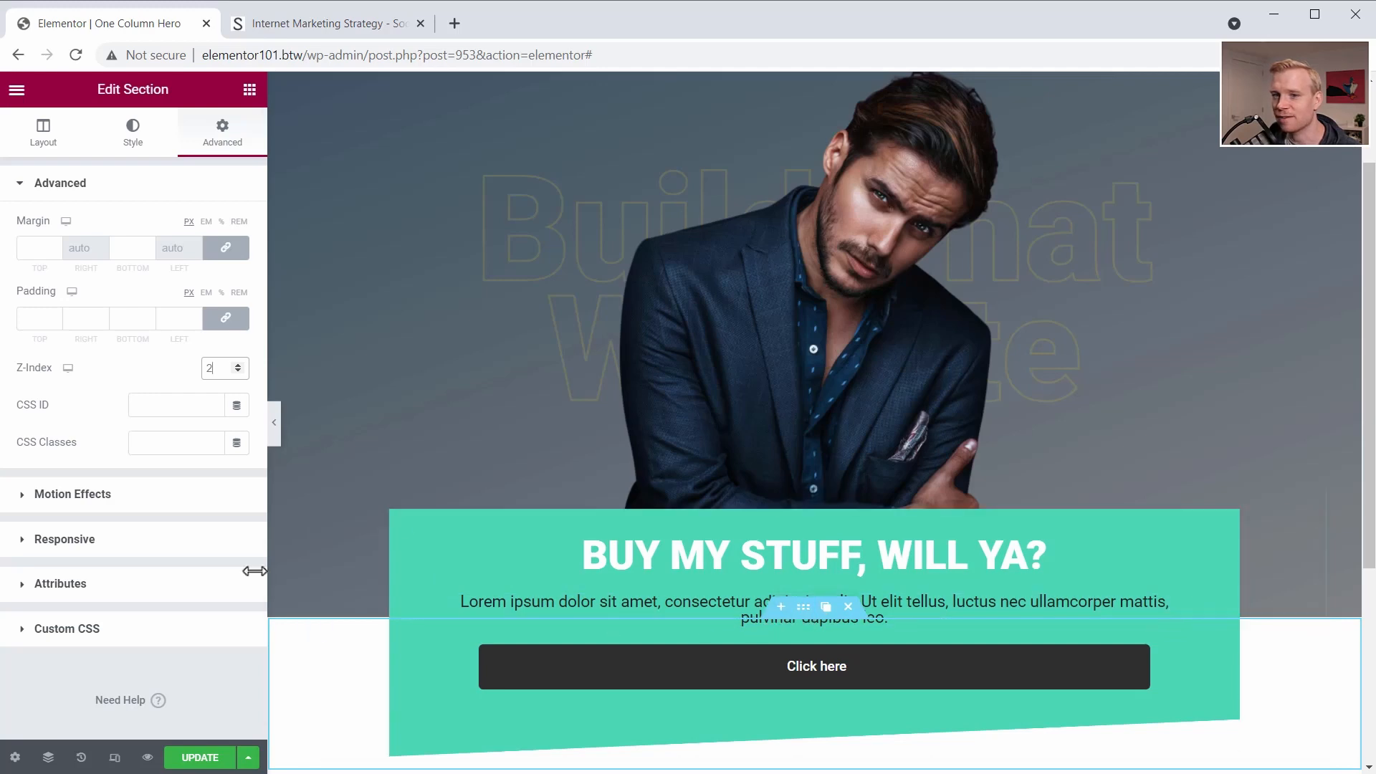
pyautogui.scroll(-3, 380, 429)
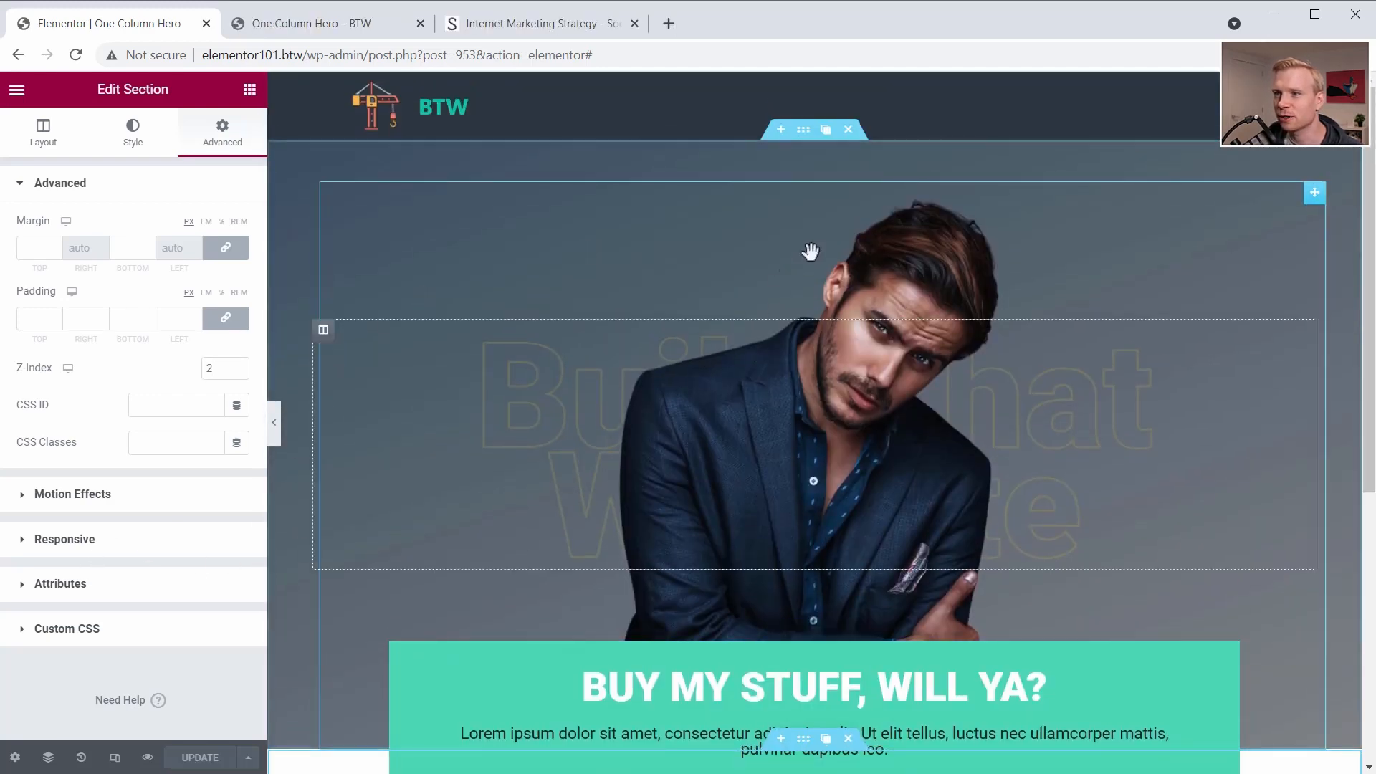
# - Change the hero section's background type to Video and paste the YouTube link as its video link
pyautogui.click(802, 132)
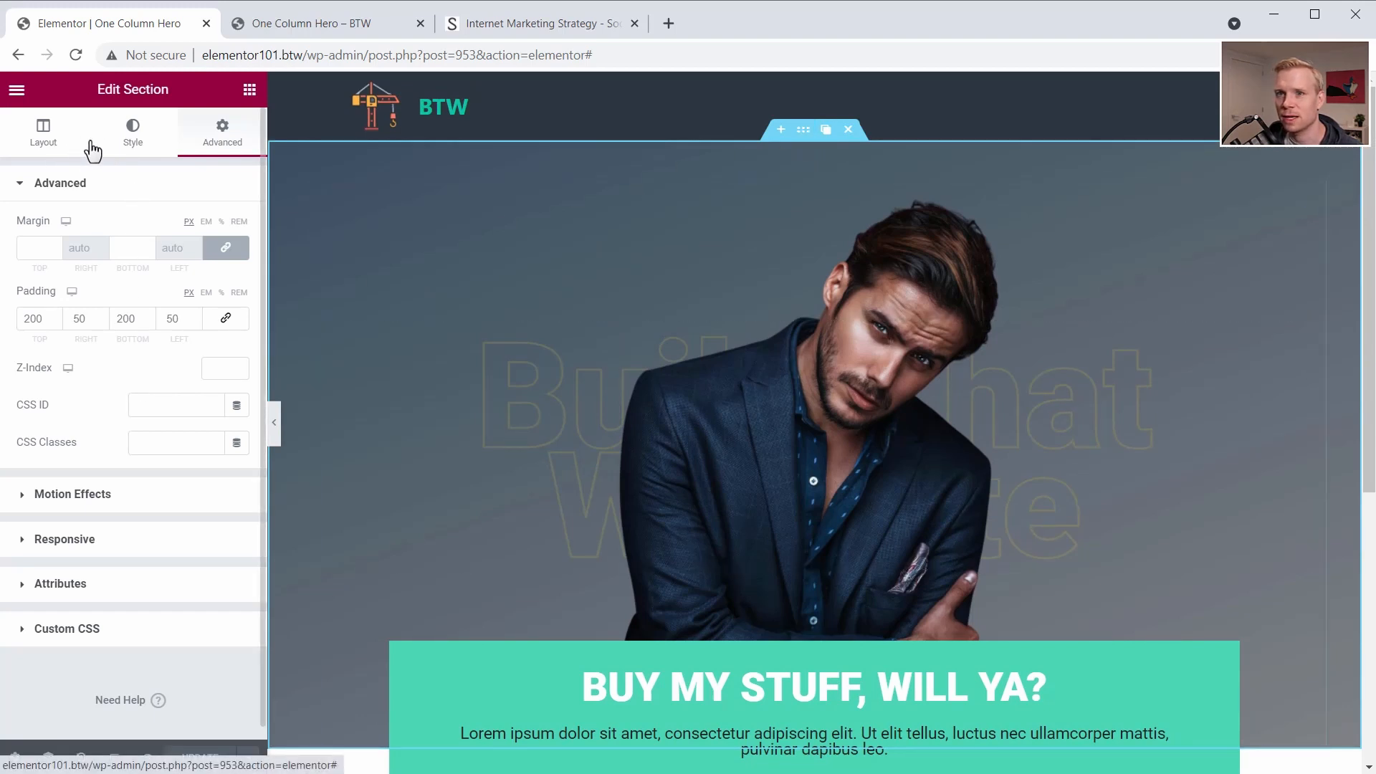
pyautogui.click(147, 132)
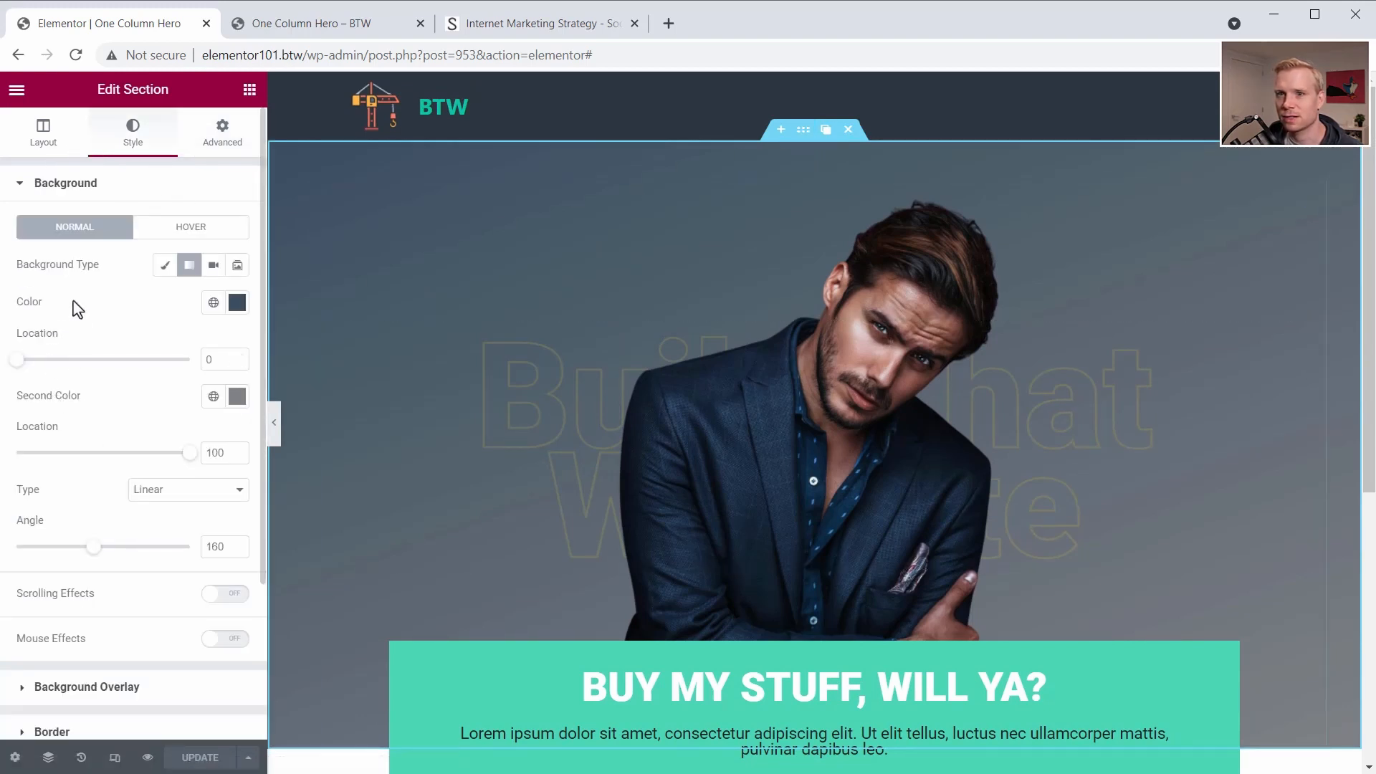
pyautogui.click(213, 265)
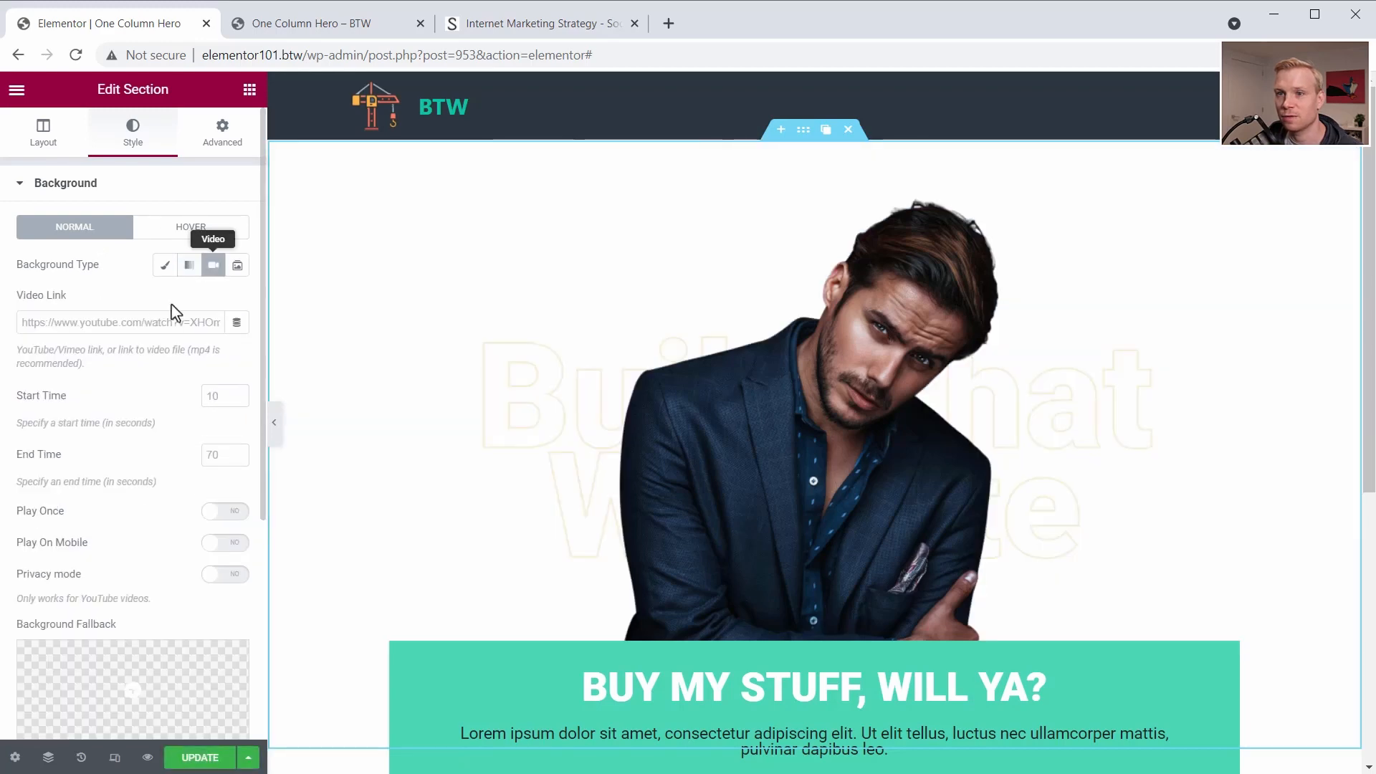
pyautogui.click(146, 327)
pyautogui.write('https://www.youtube.com/watch?v=Doc5WFBJ4ZU')
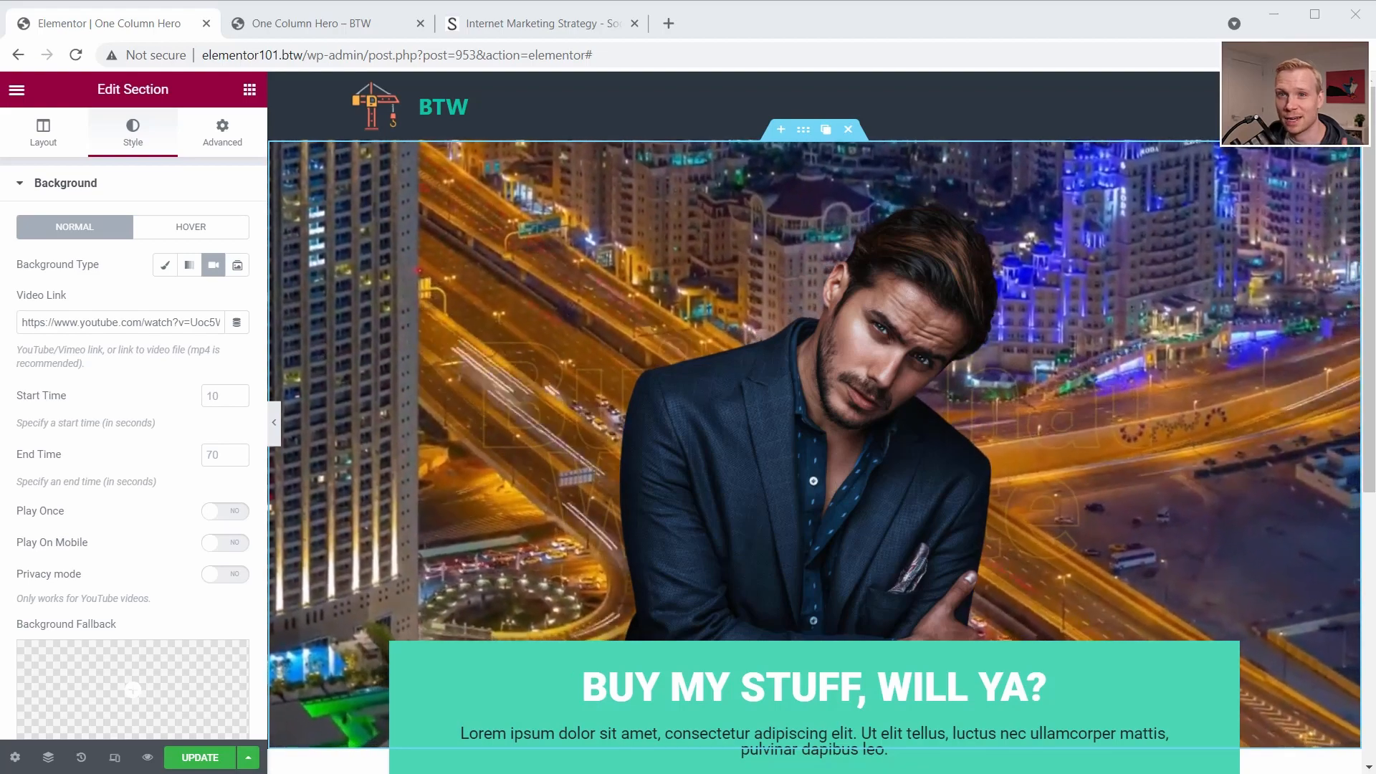
# - Add a gradient background overlay to the hero section with #464F5B as its first color
pyautogui.scroll(-5, 18, 487)
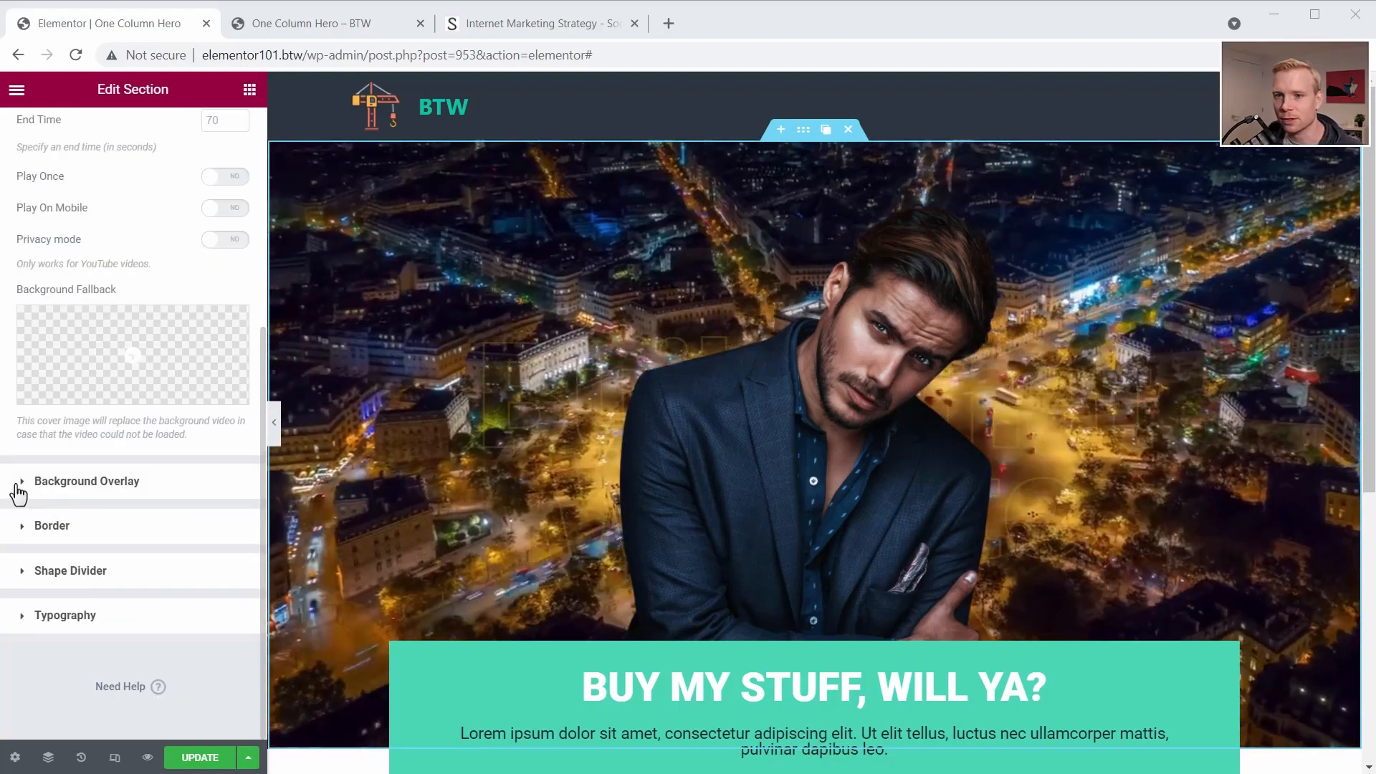
pyautogui.click(23, 484)
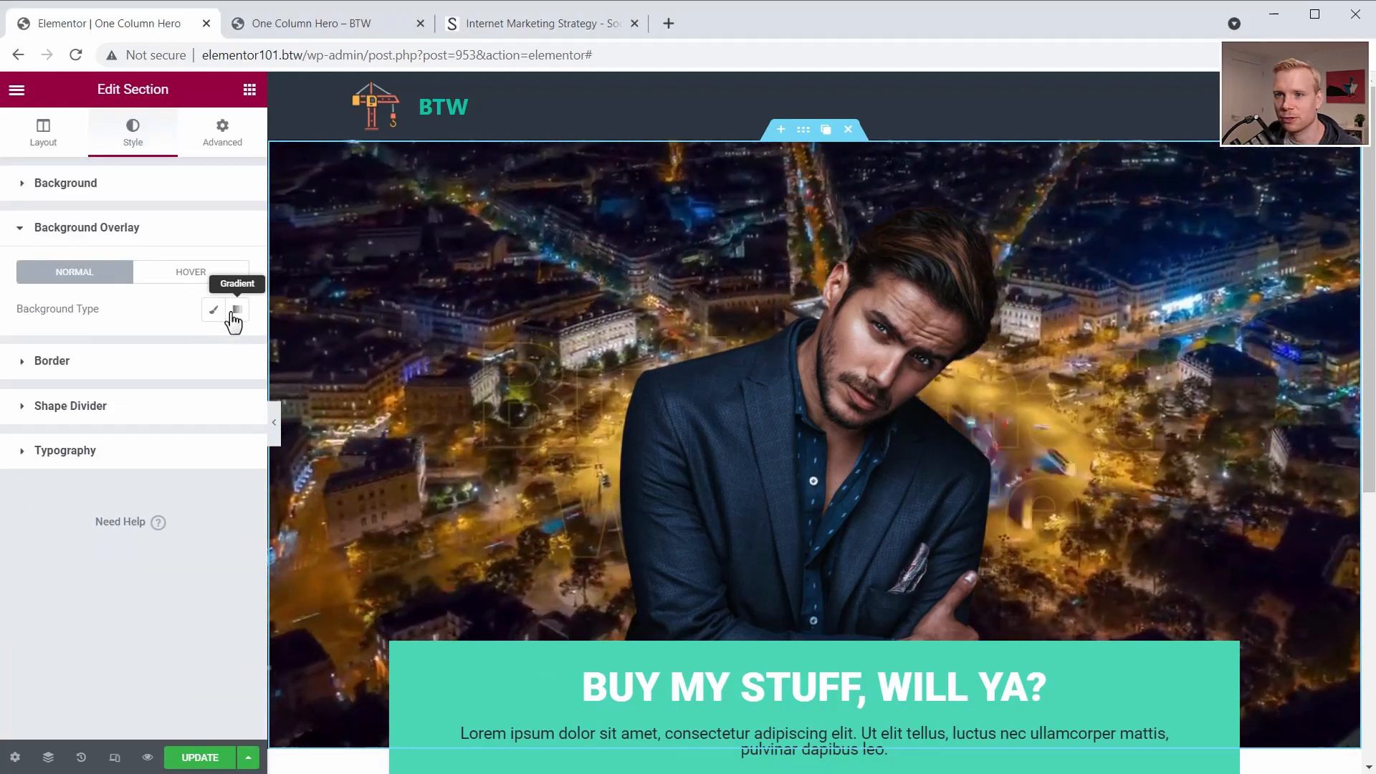
pyautogui.click(236, 311)
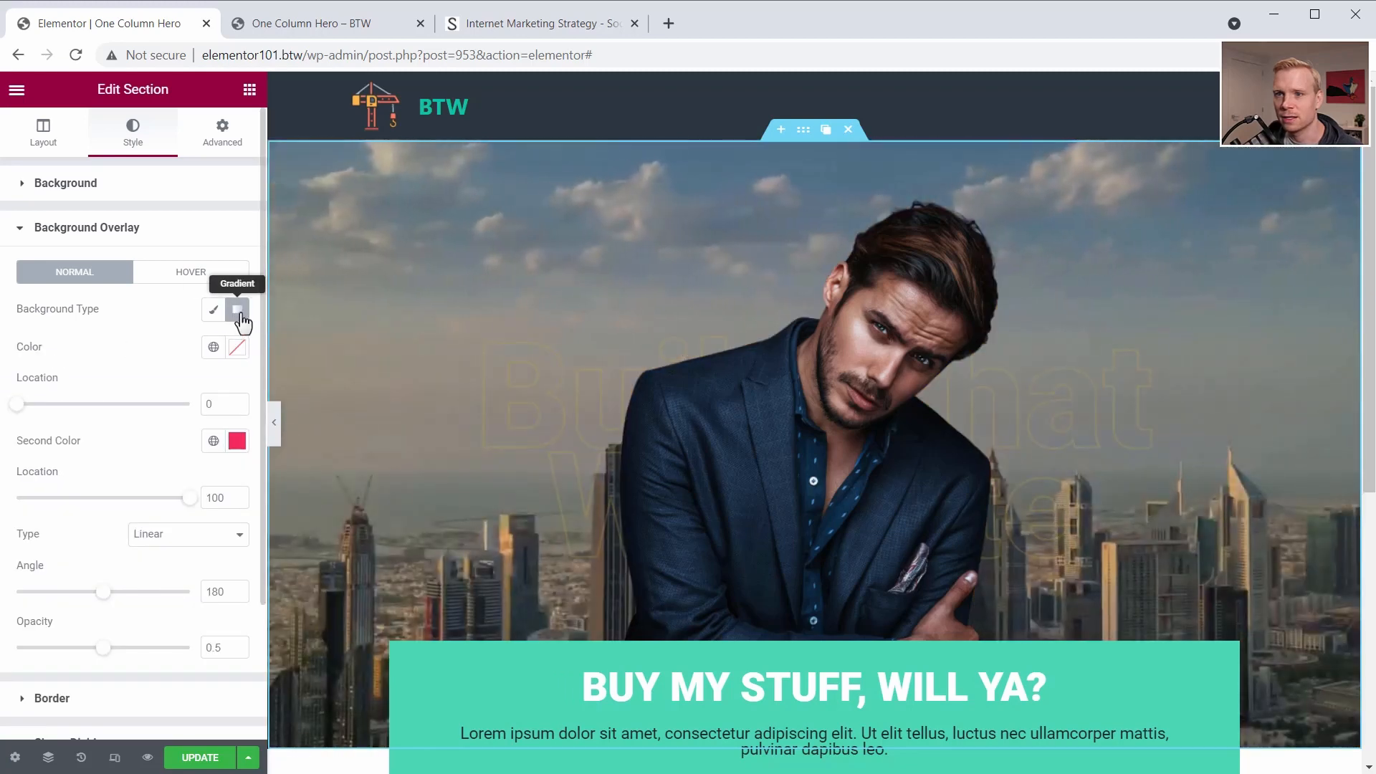
pyautogui.click(237, 349)
pyautogui.write('#464F5B')
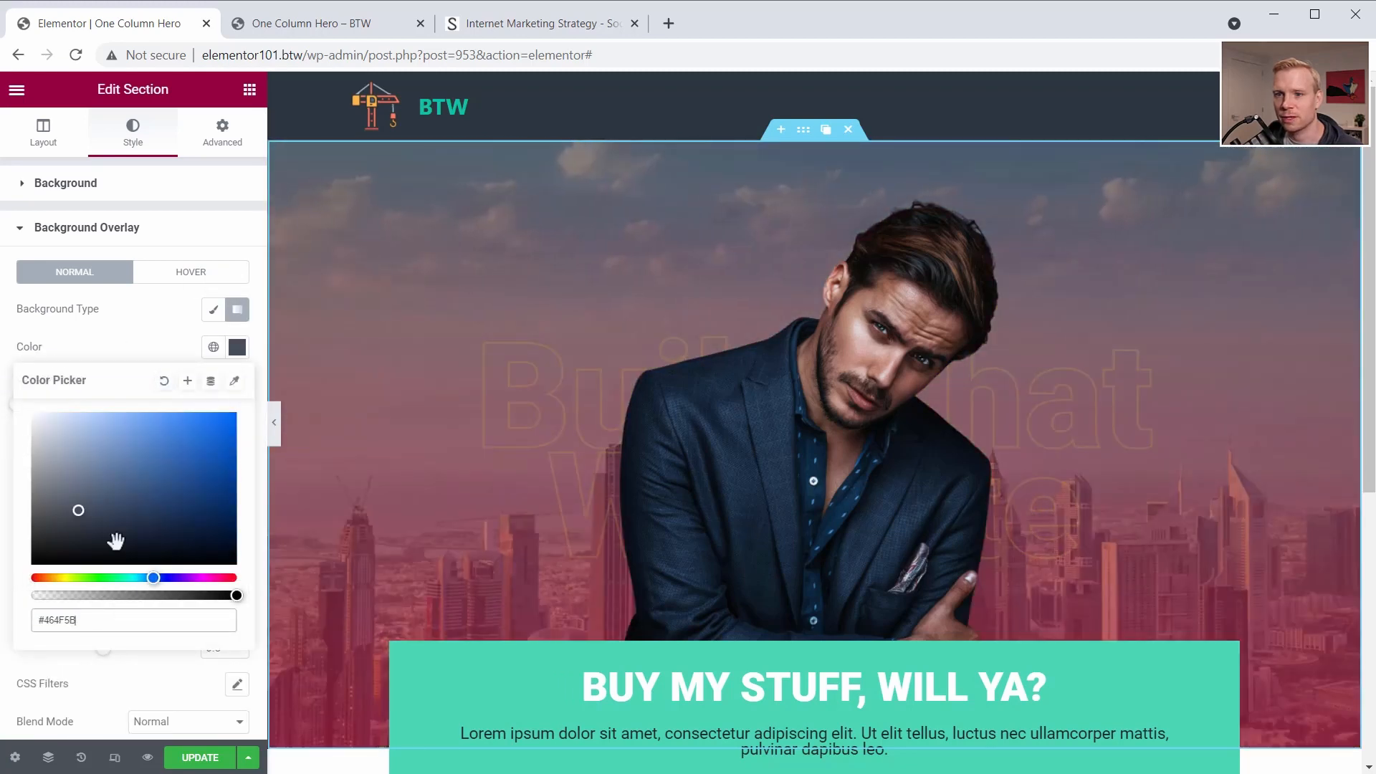
pyautogui.click(149, 345)
# - Set the overlay's second color to near-black and raise the overlay opacity to 0.95
pyautogui.click(238, 440)
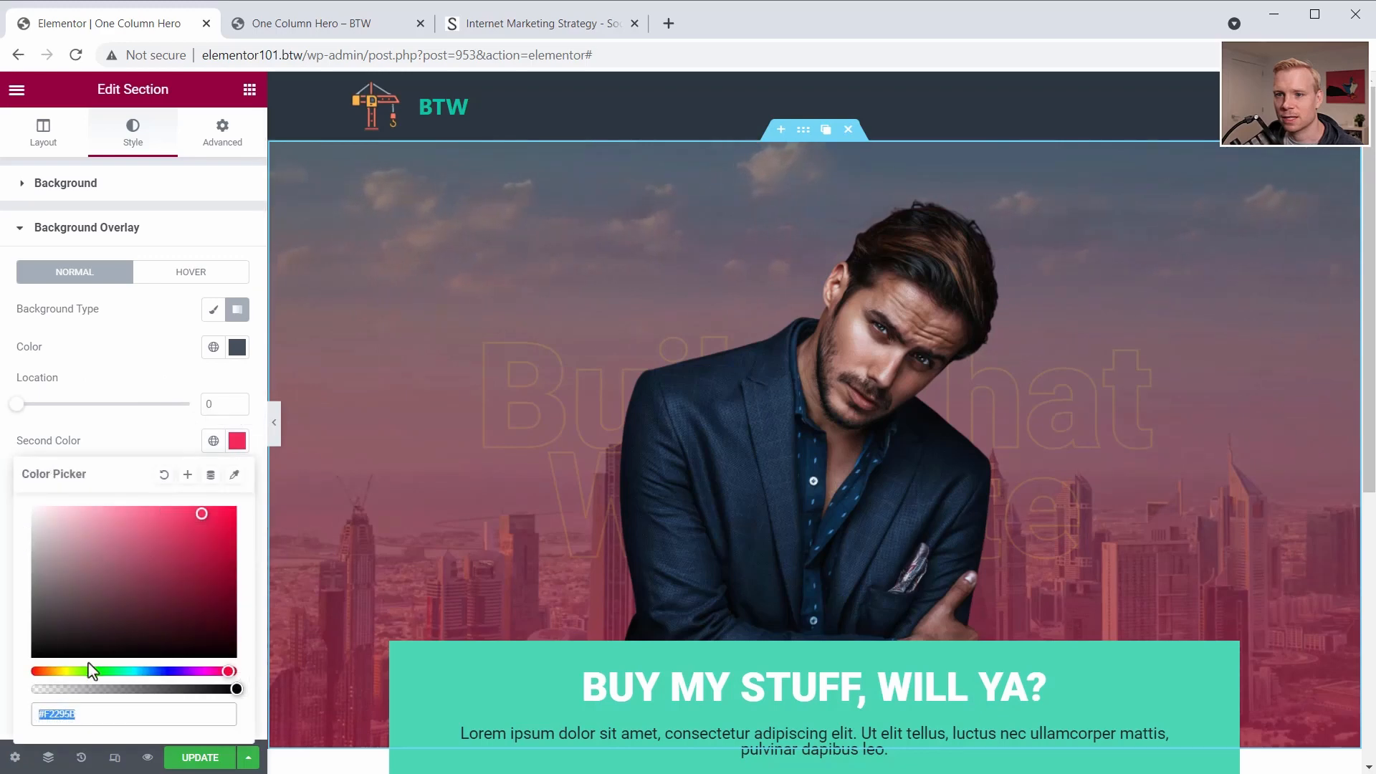
pyautogui.moveTo(77, 648)
pyautogui.mouseDown()
pyautogui.moveTo(42, 648)
pyautogui.moveTo(179, 643)
pyautogui.mouseUp()
pyautogui.click(168, 671)
pyautogui.click(150, 378)
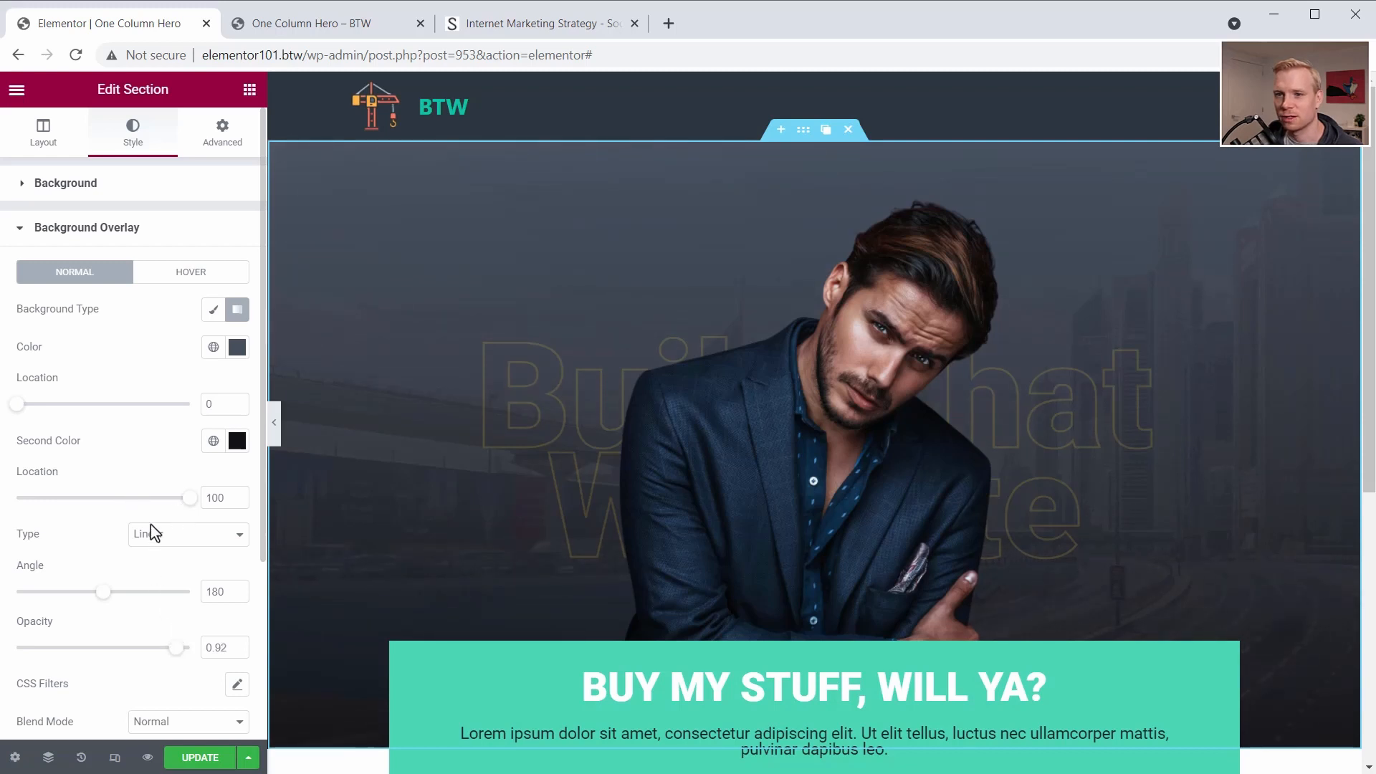
pyautogui.moveTo(105, 605); pyautogui.dragTo(147, 604)
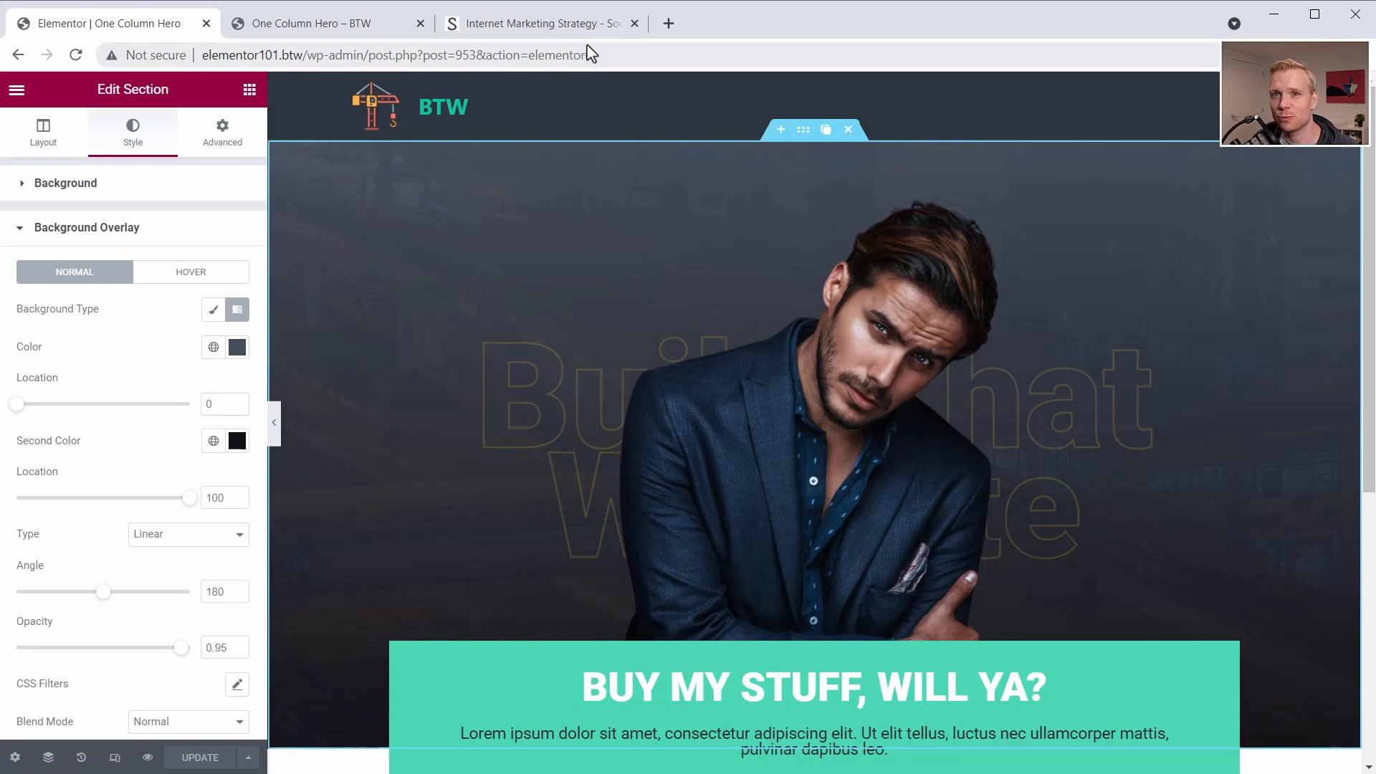
# - Review the Social Triggers hero and its overlapping call-to-action box for comparison, then return to the Elementor editor
pyautogui.click(534, 23)
pyautogui.scroll(-3, 519, 212)
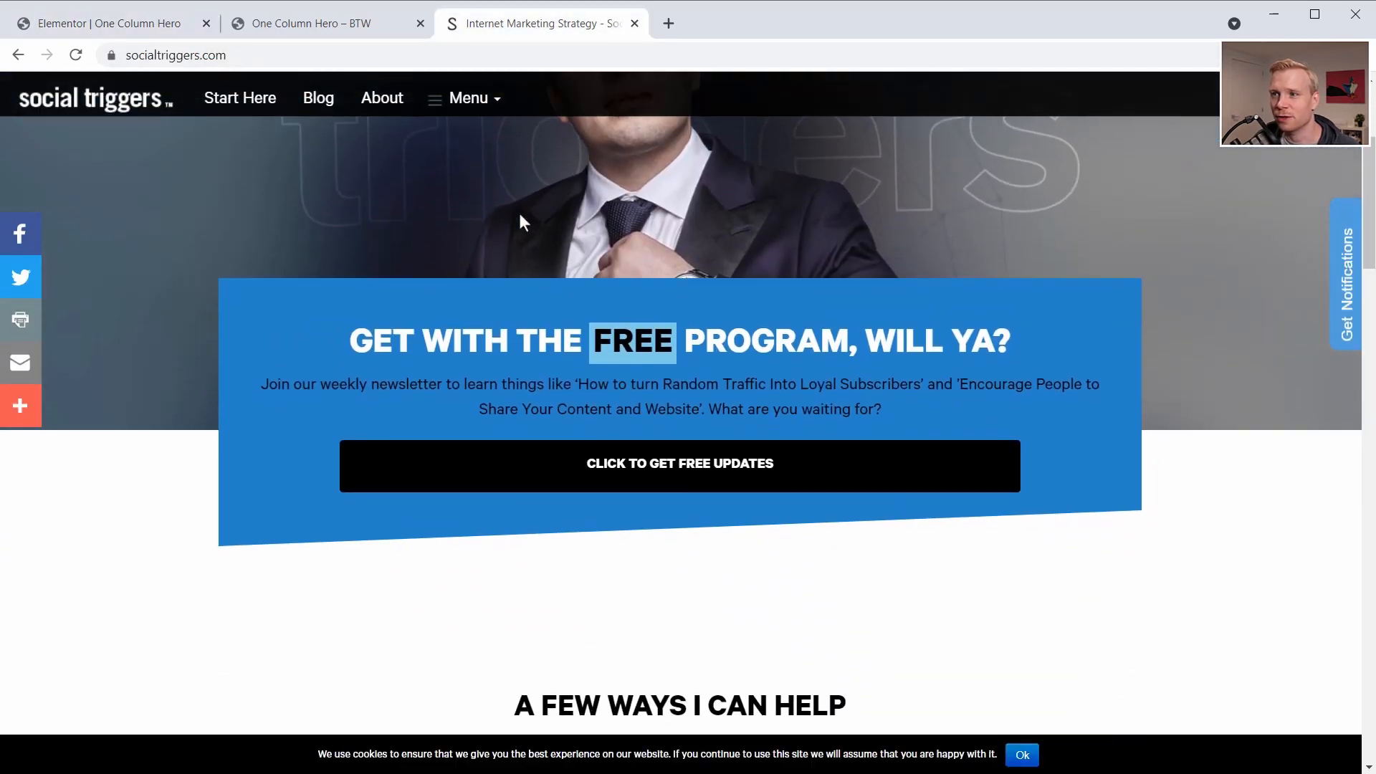
pyautogui.scroll(4, 519, 213)
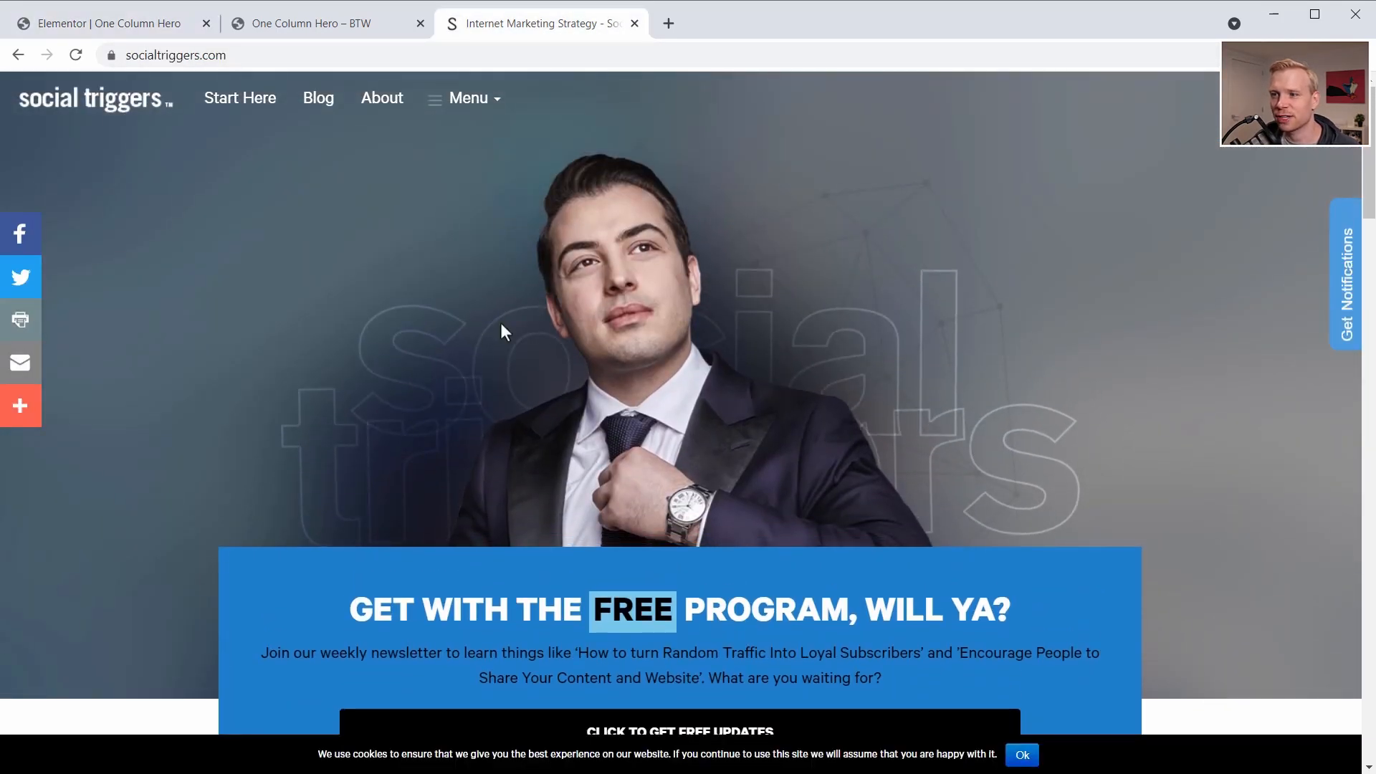
pyautogui.scroll(-6, 311, 317)
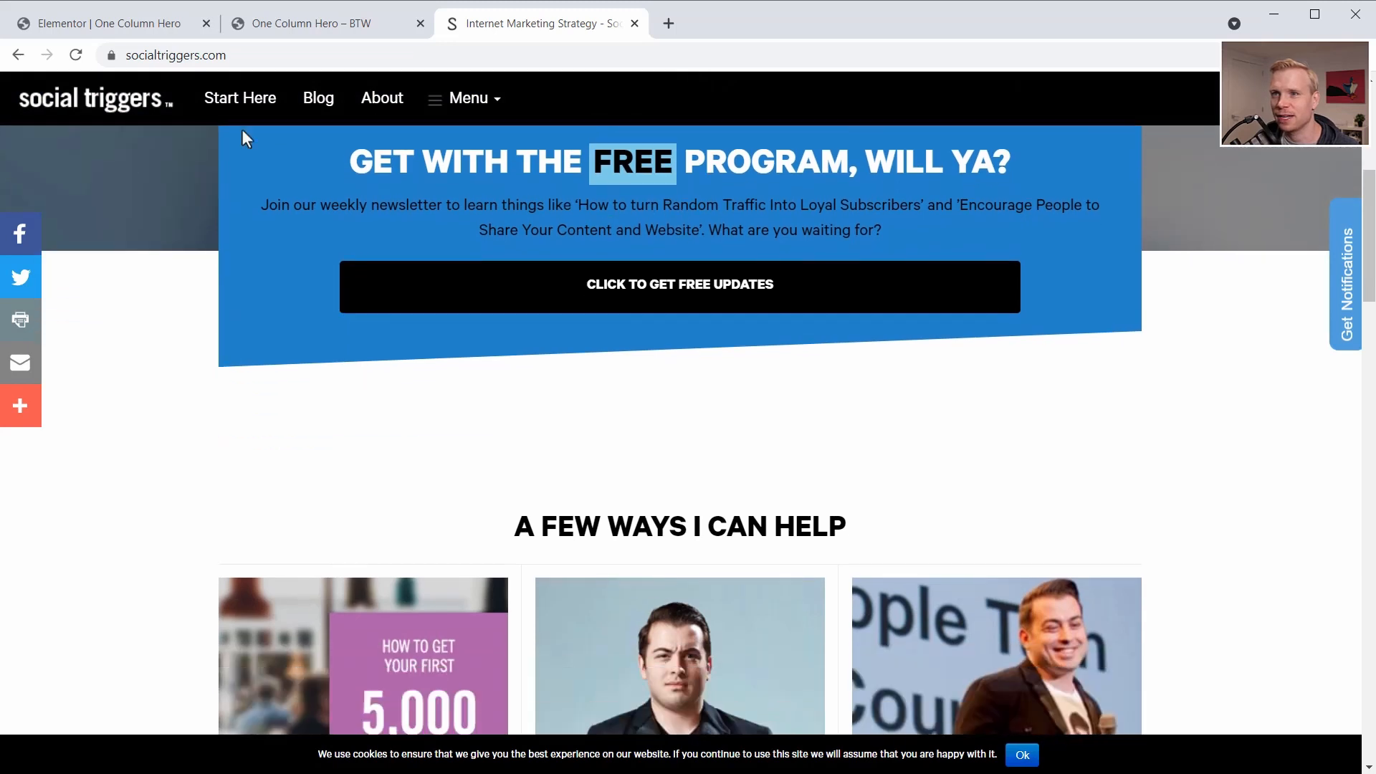
pyautogui.click(140, 17)
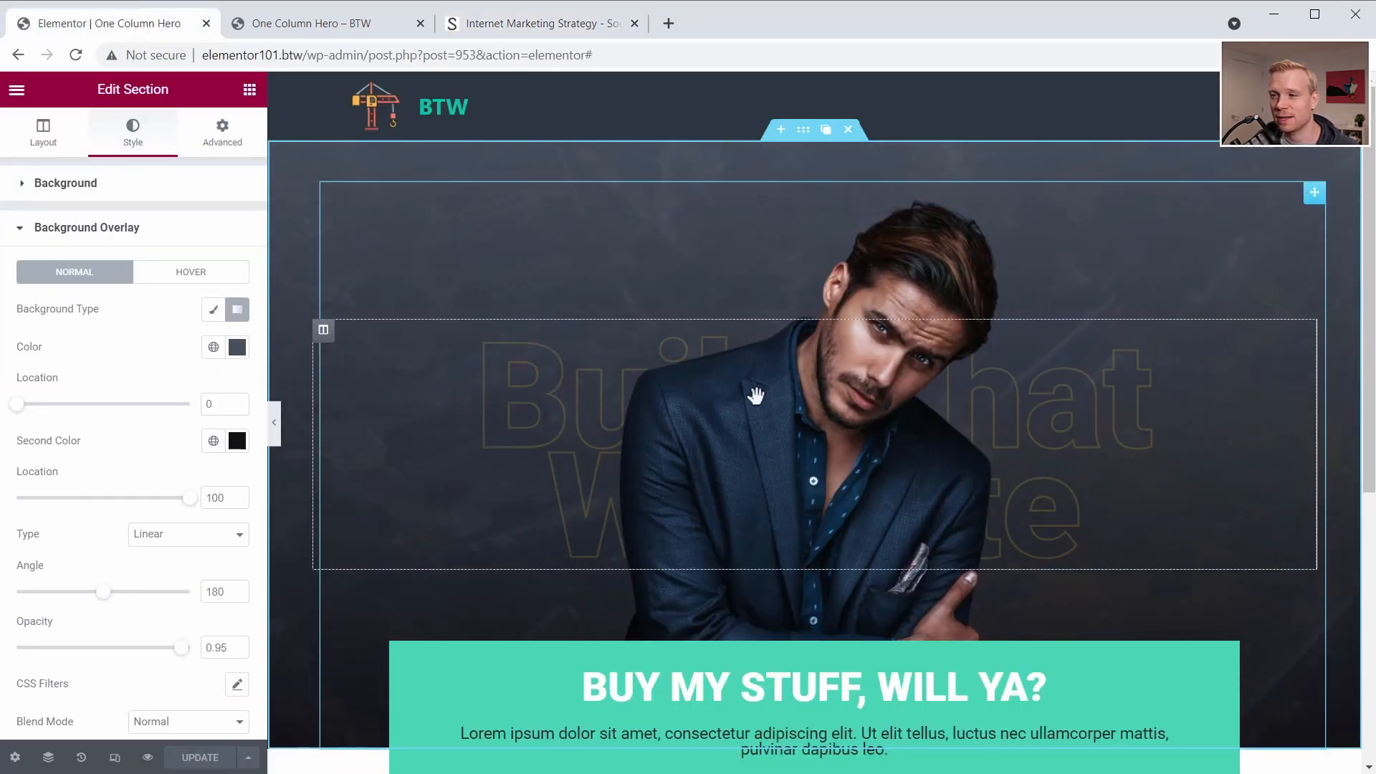
# - Turn on scrolling effects for the hero's man image and set its vertical scroll direction to Down, checking the motion on the canvas
pyautogui.click(911, 278)
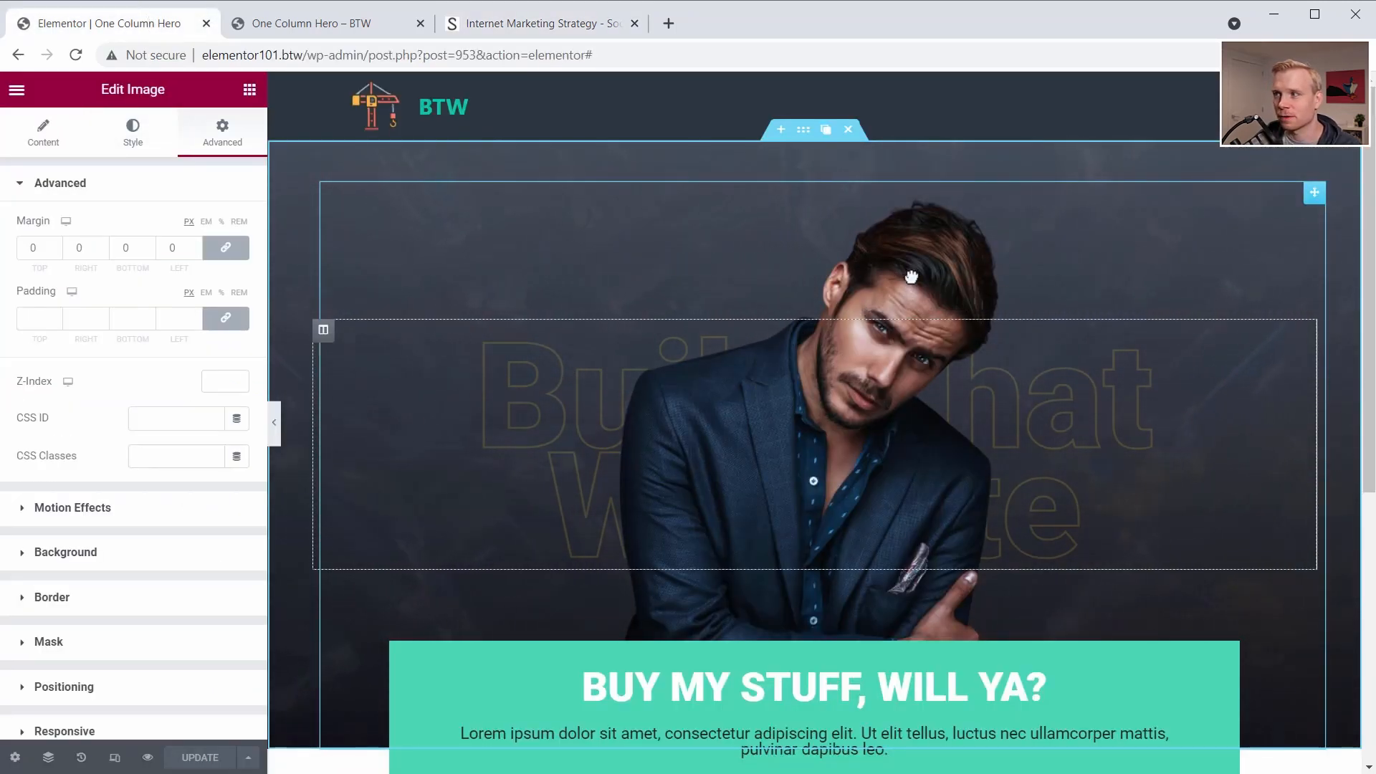
pyautogui.click(44, 509)
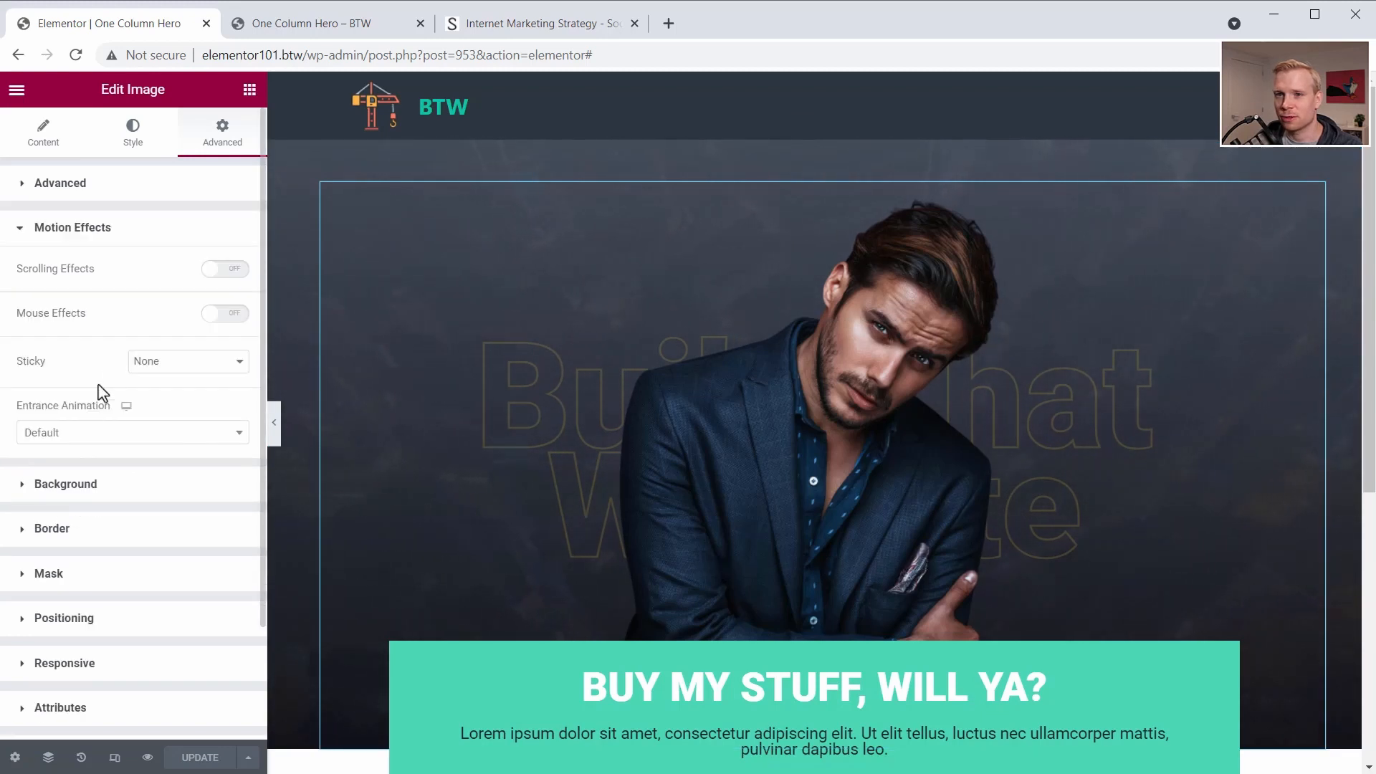
pyautogui.click(219, 270)
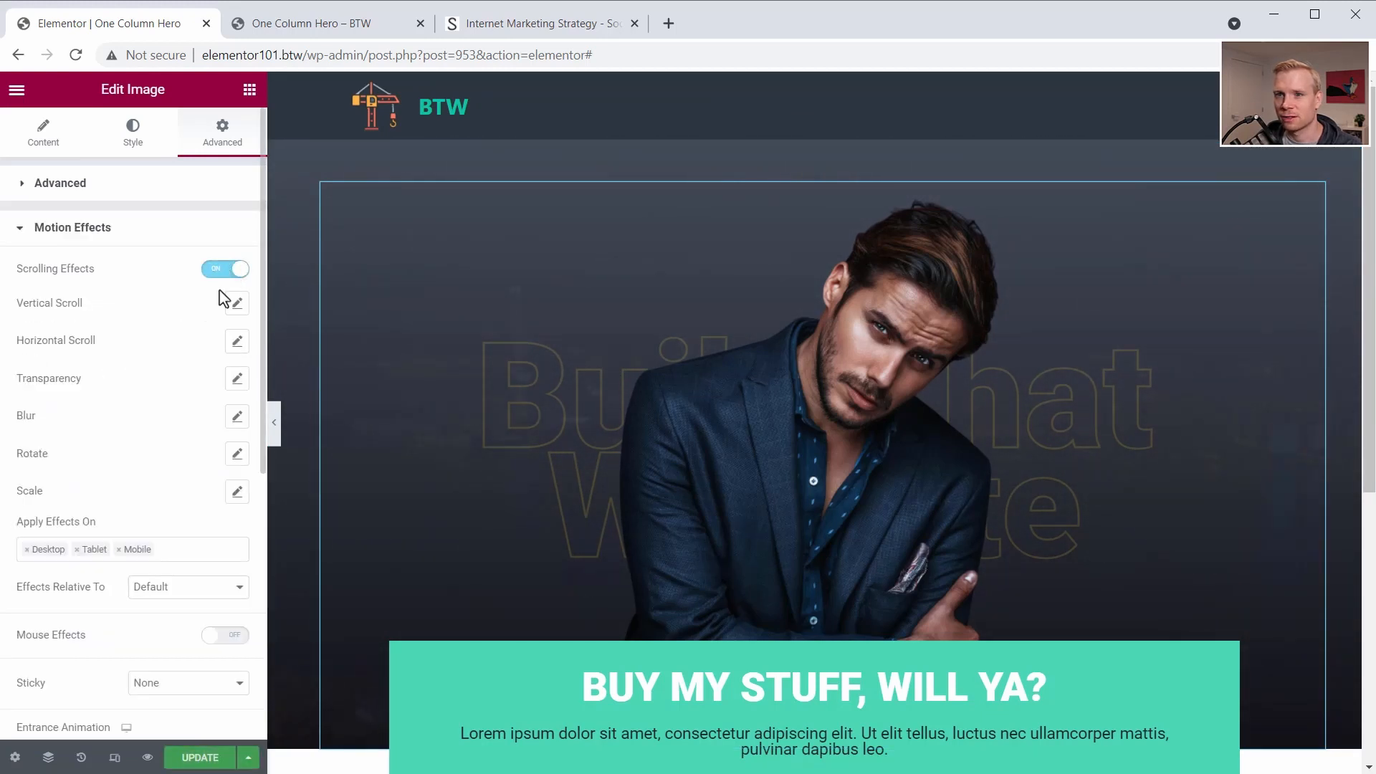
pyautogui.click(237, 304)
pyautogui.click(157, 350)
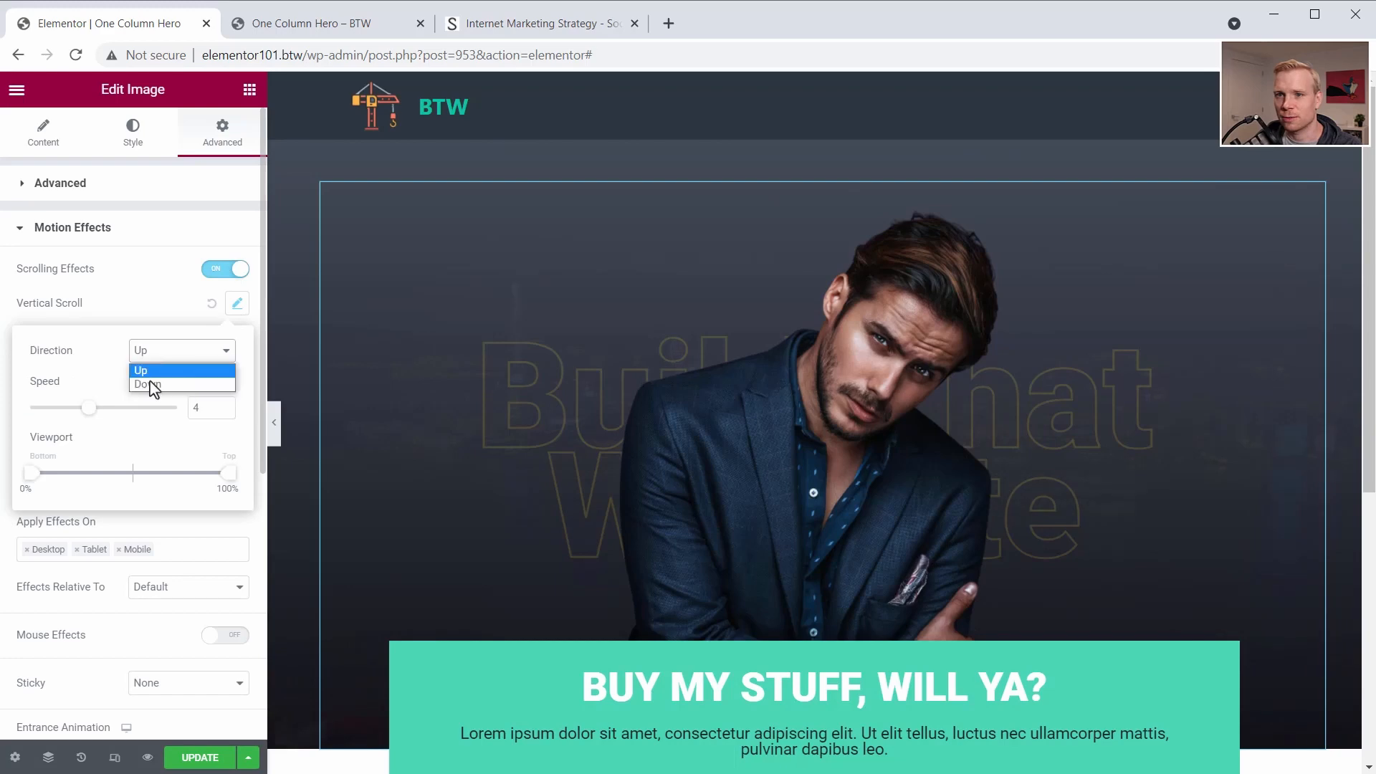
pyautogui.click(148, 380)
pyautogui.scroll(-5, 367, 298)
pyautogui.scroll(5, 367, 298)
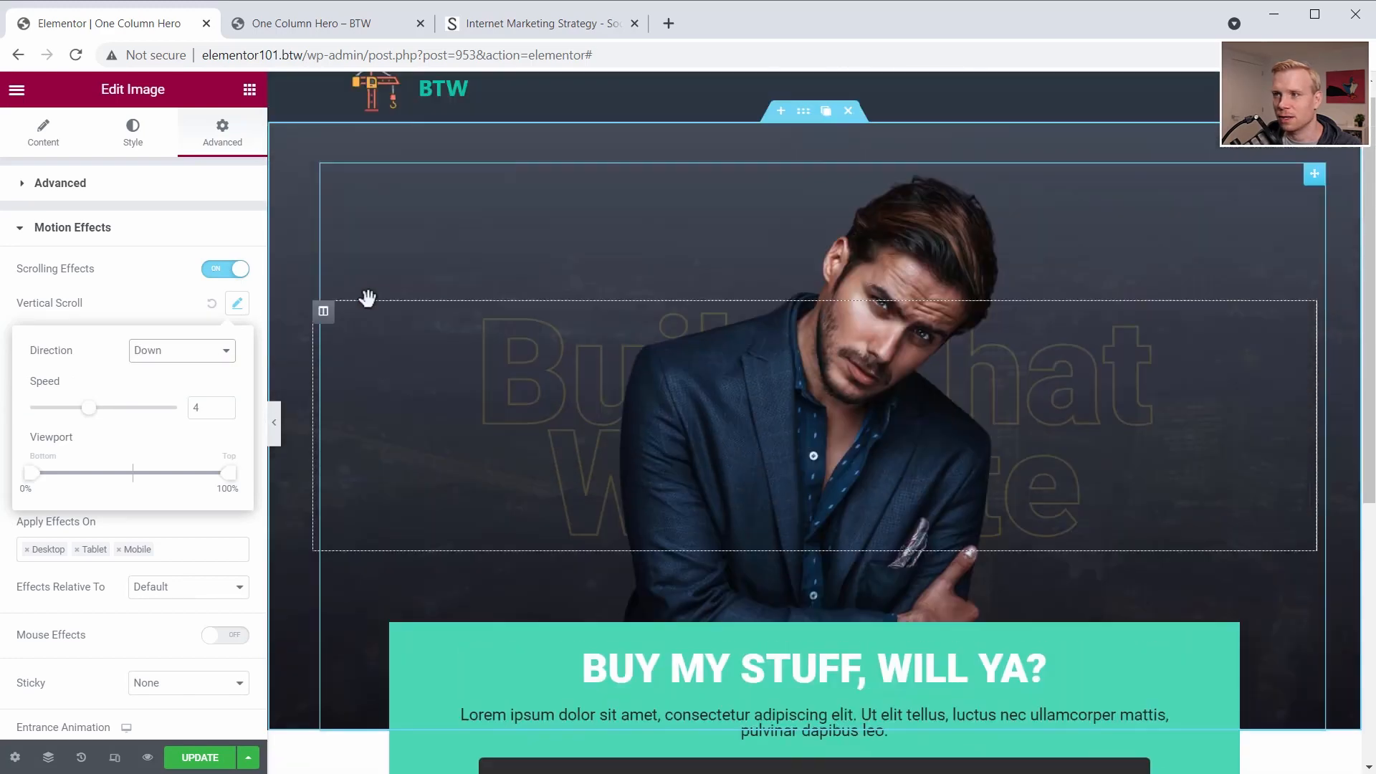
pyautogui.scroll(-4, 367, 298)
pyautogui.scroll(3, 367, 298)
# - Save the page update and check the image's scrolling effect behind the call-to-action box on the One Column Hero preview page
pyautogui.click(196, 746)
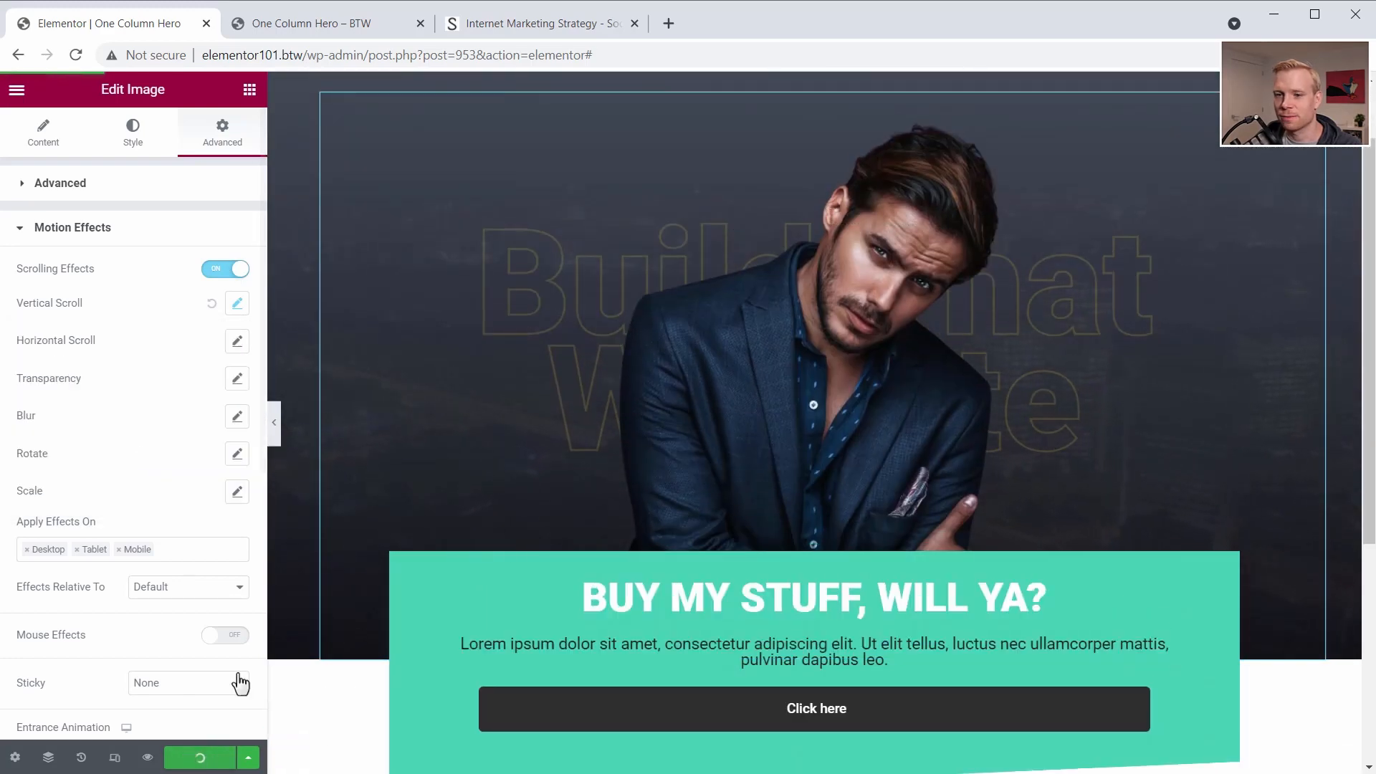
pyautogui.hotkey('ctrl', 'Tab')
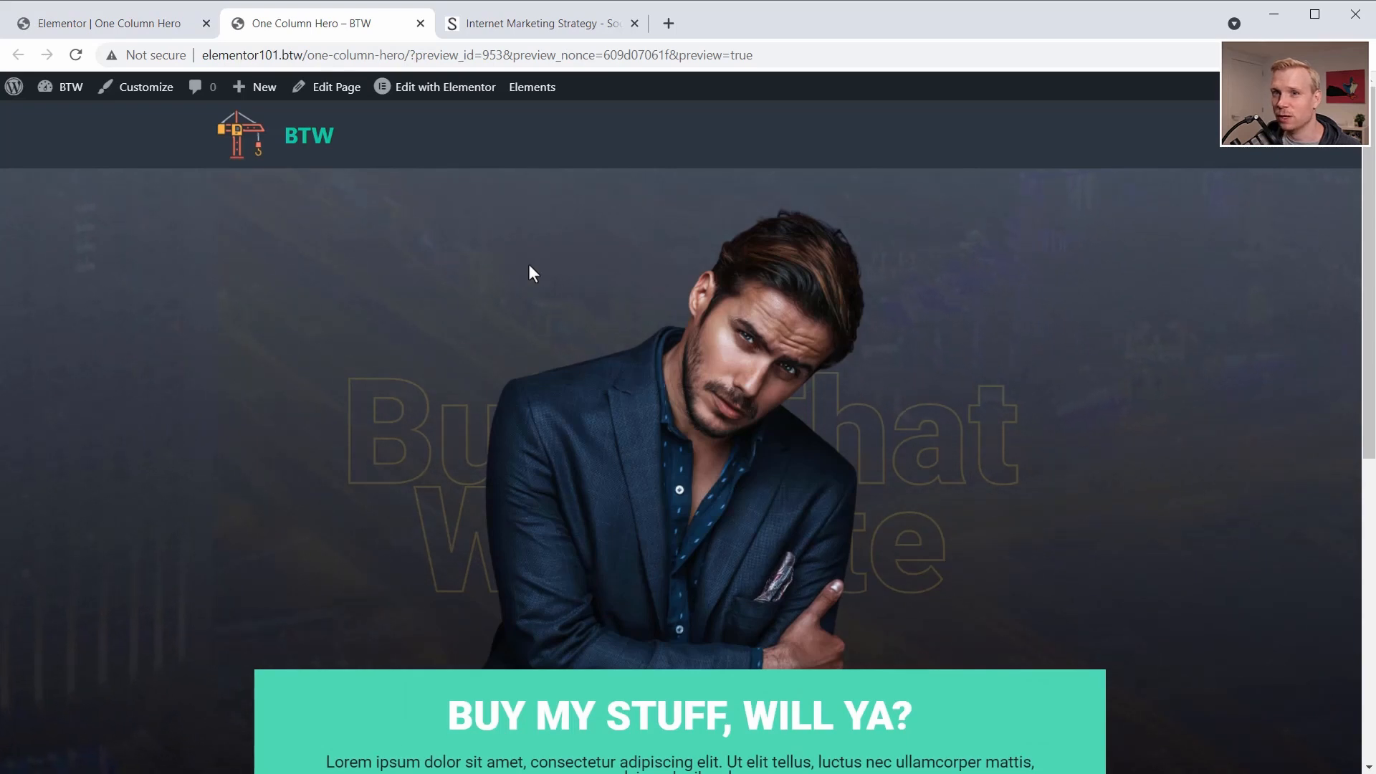
pyautogui.scroll(-5, 527, 264)
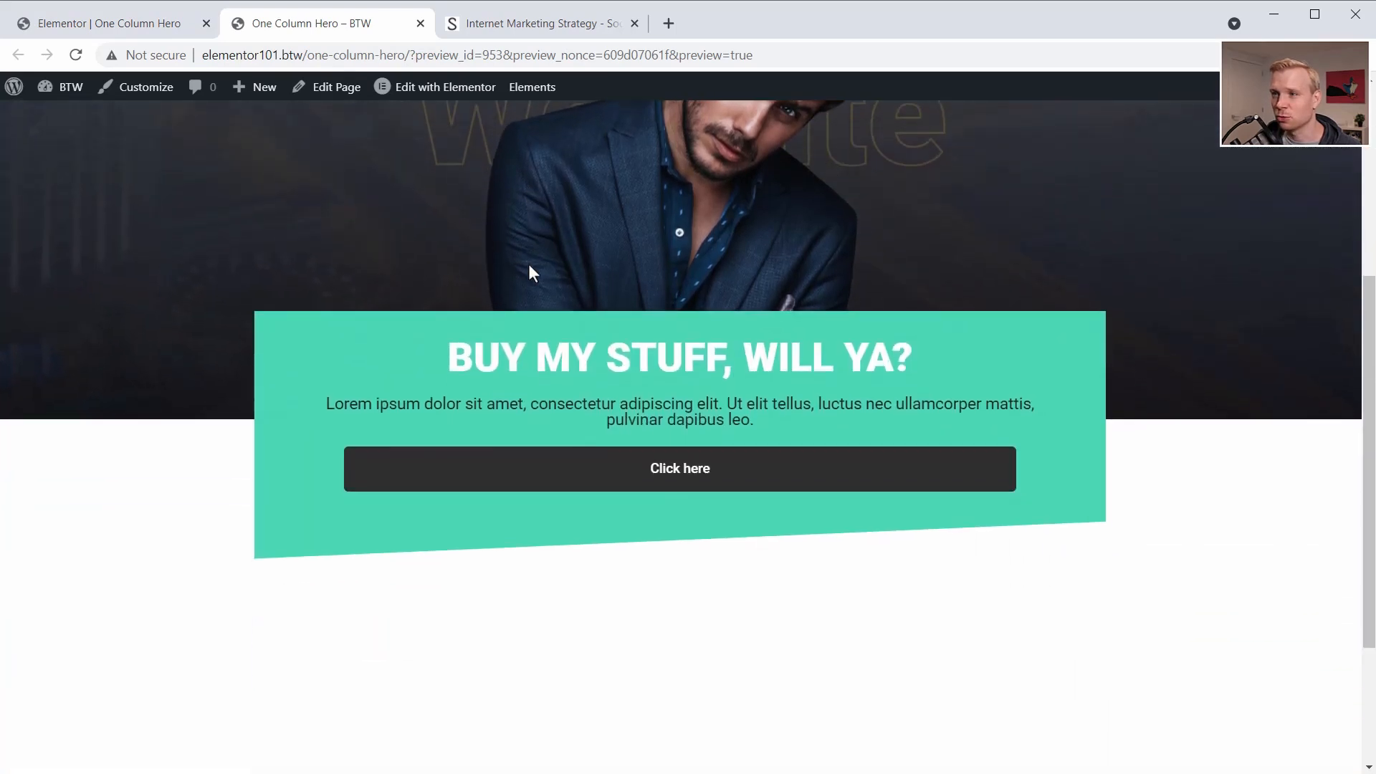
pyautogui.scroll(3, 527, 263)
pyautogui.scroll(3, 530, 273)
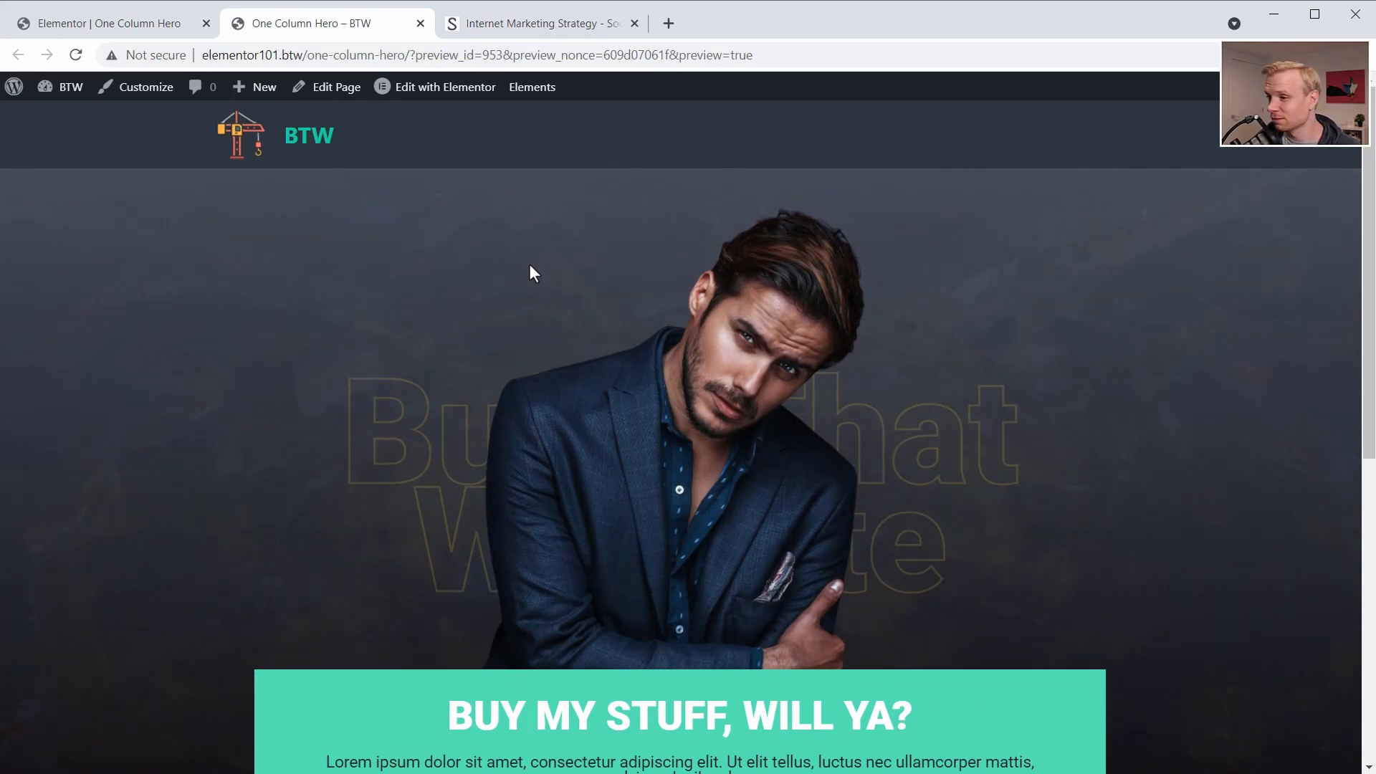
pyautogui.scroll(-1, 794, 457)
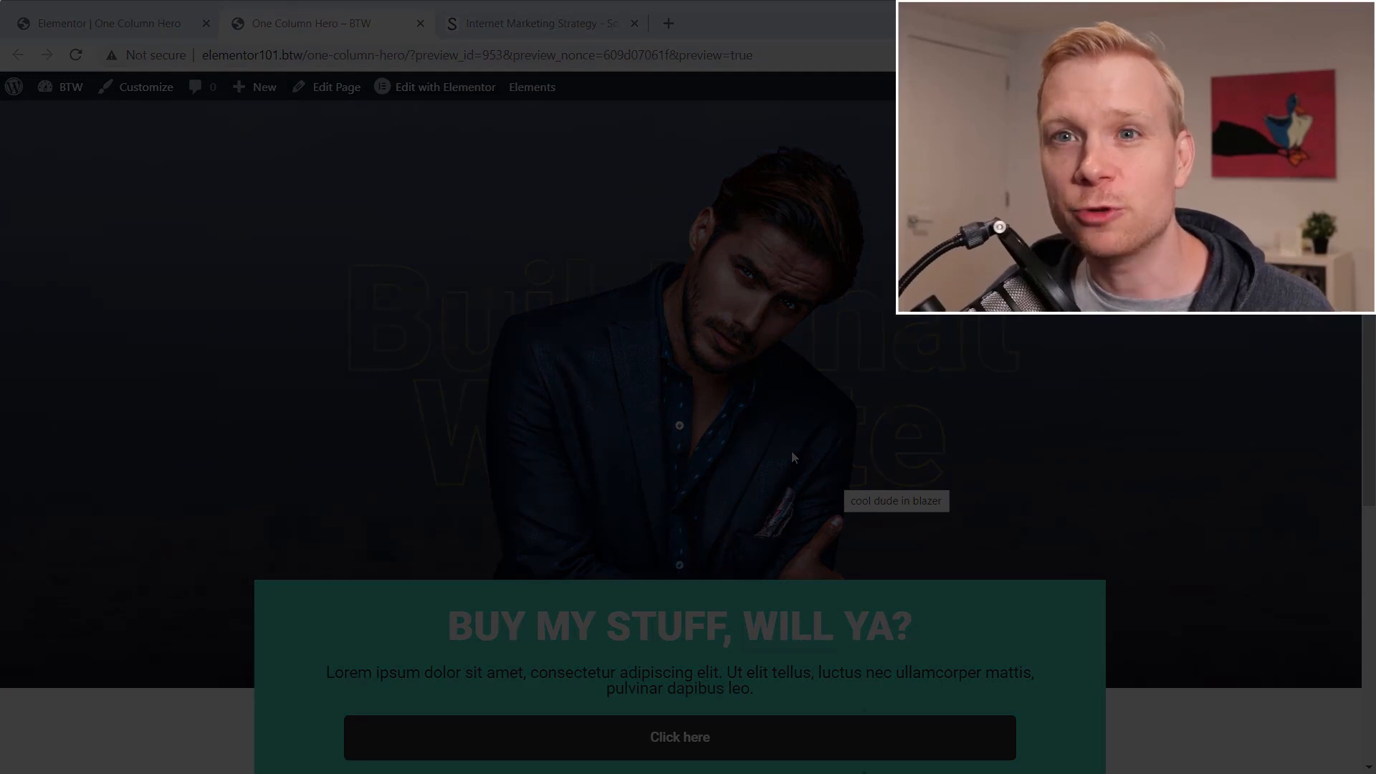